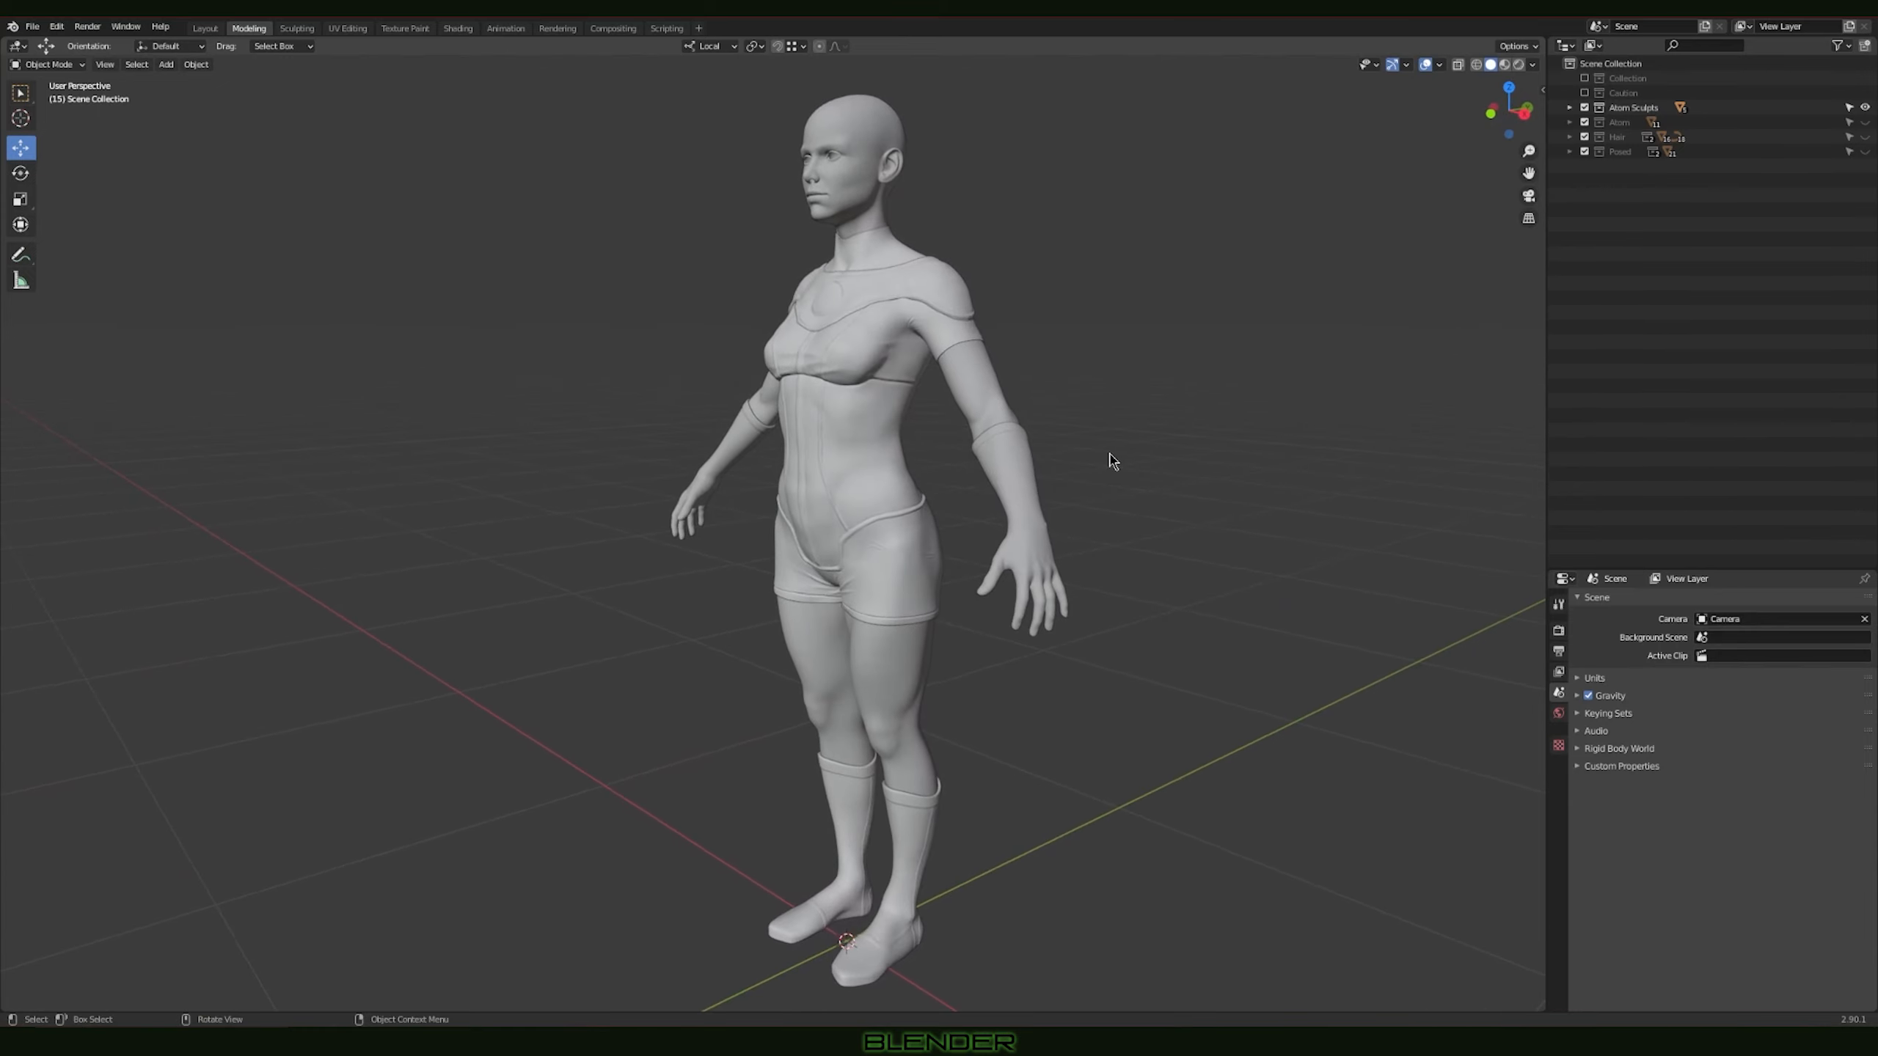
# Step: Show the wireframe over the sculpted character and examine the mesh density on the torso and whole body
pyautogui.keyDown('ctrl'); pyautogui.moveTo(790, 503); pyautogui.dragTo(883, 344, button='middle'); pyautogui.keyUp('ctrl')
pyautogui.keyDown('shift'); pyautogui.moveTo(1042, 385); pyautogui.dragTo(1061, 658, button='middle'); pyautogui.keyUp('shift')
pyautogui.keyDown('ctrl'); pyautogui.moveTo(858, 473); pyautogui.dragTo(974, 488, button='middle'); pyautogui.keyUp('ctrl')
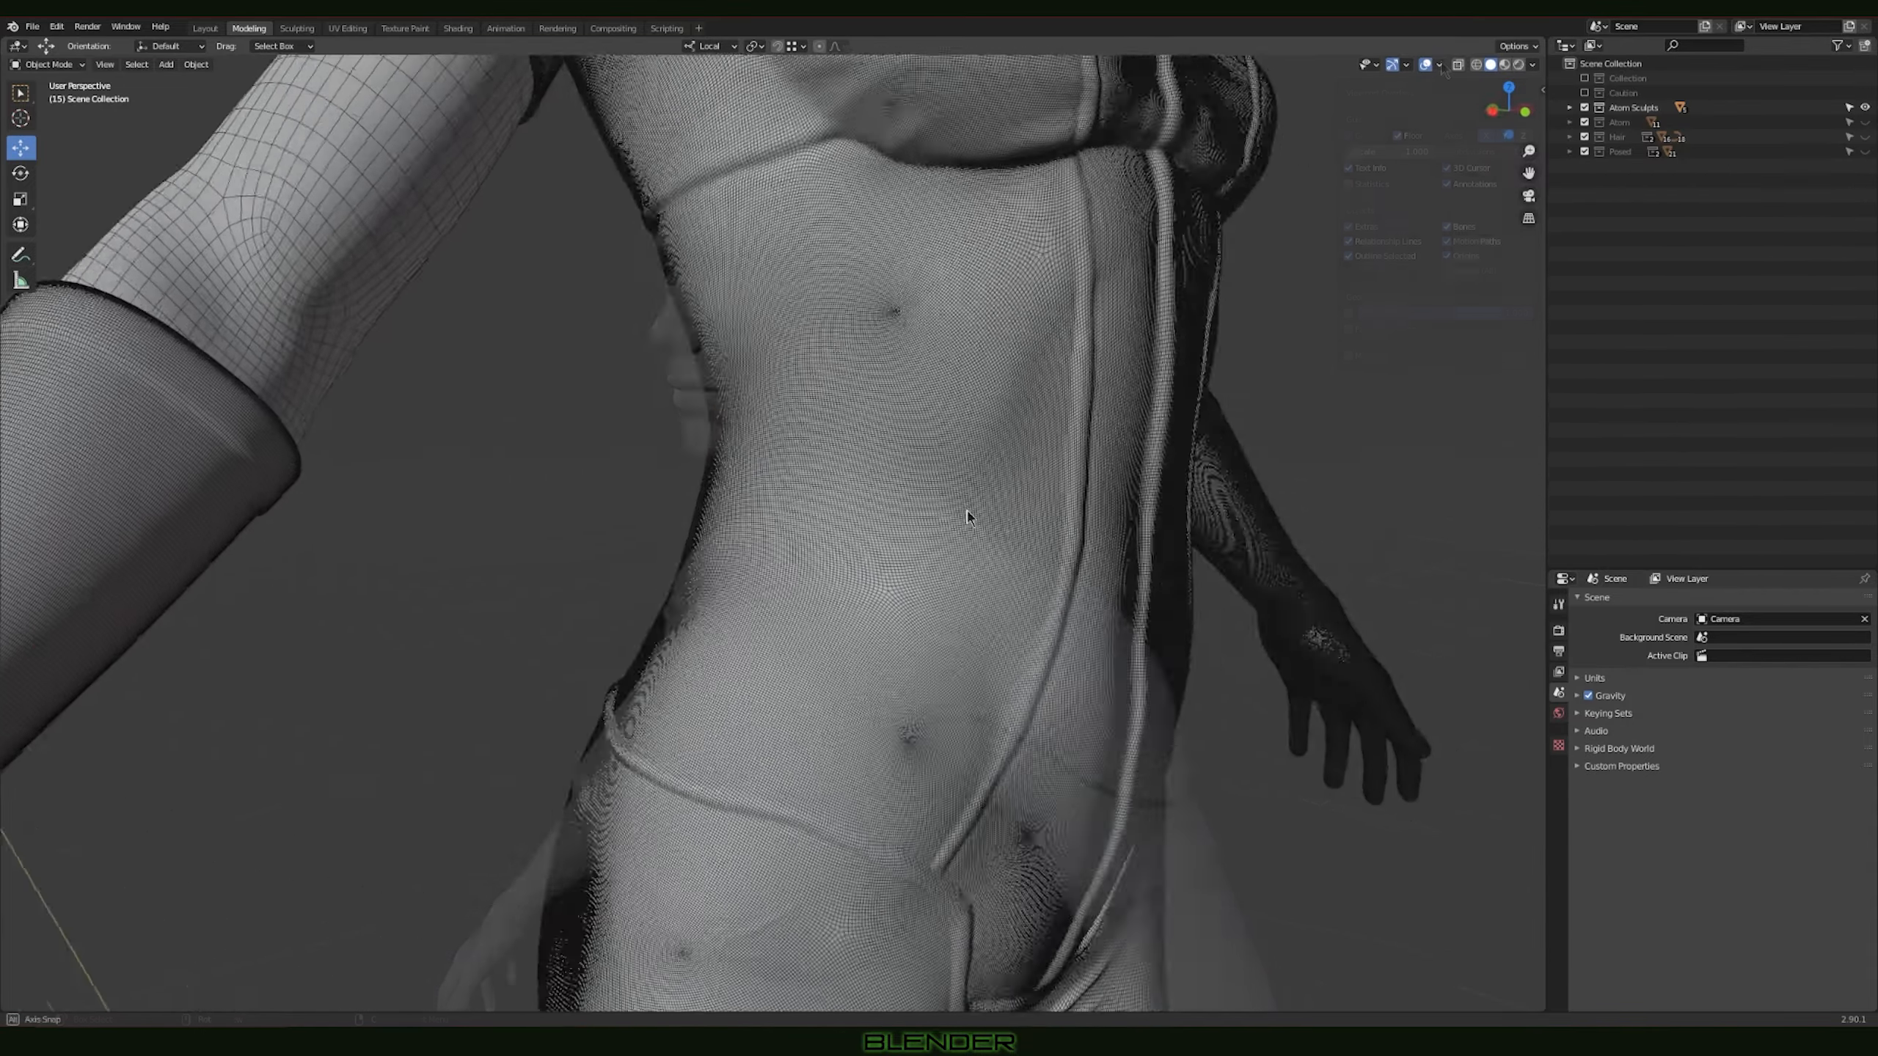
pyautogui.scroll(-10, 968, 516)
pyautogui.keyDown('shift'); pyautogui.moveTo(955, 407); pyautogui.dragTo(1083, 372, button='middle'); pyautogui.keyUp('shift')
pyautogui.scroll(-1, 1035, 473)
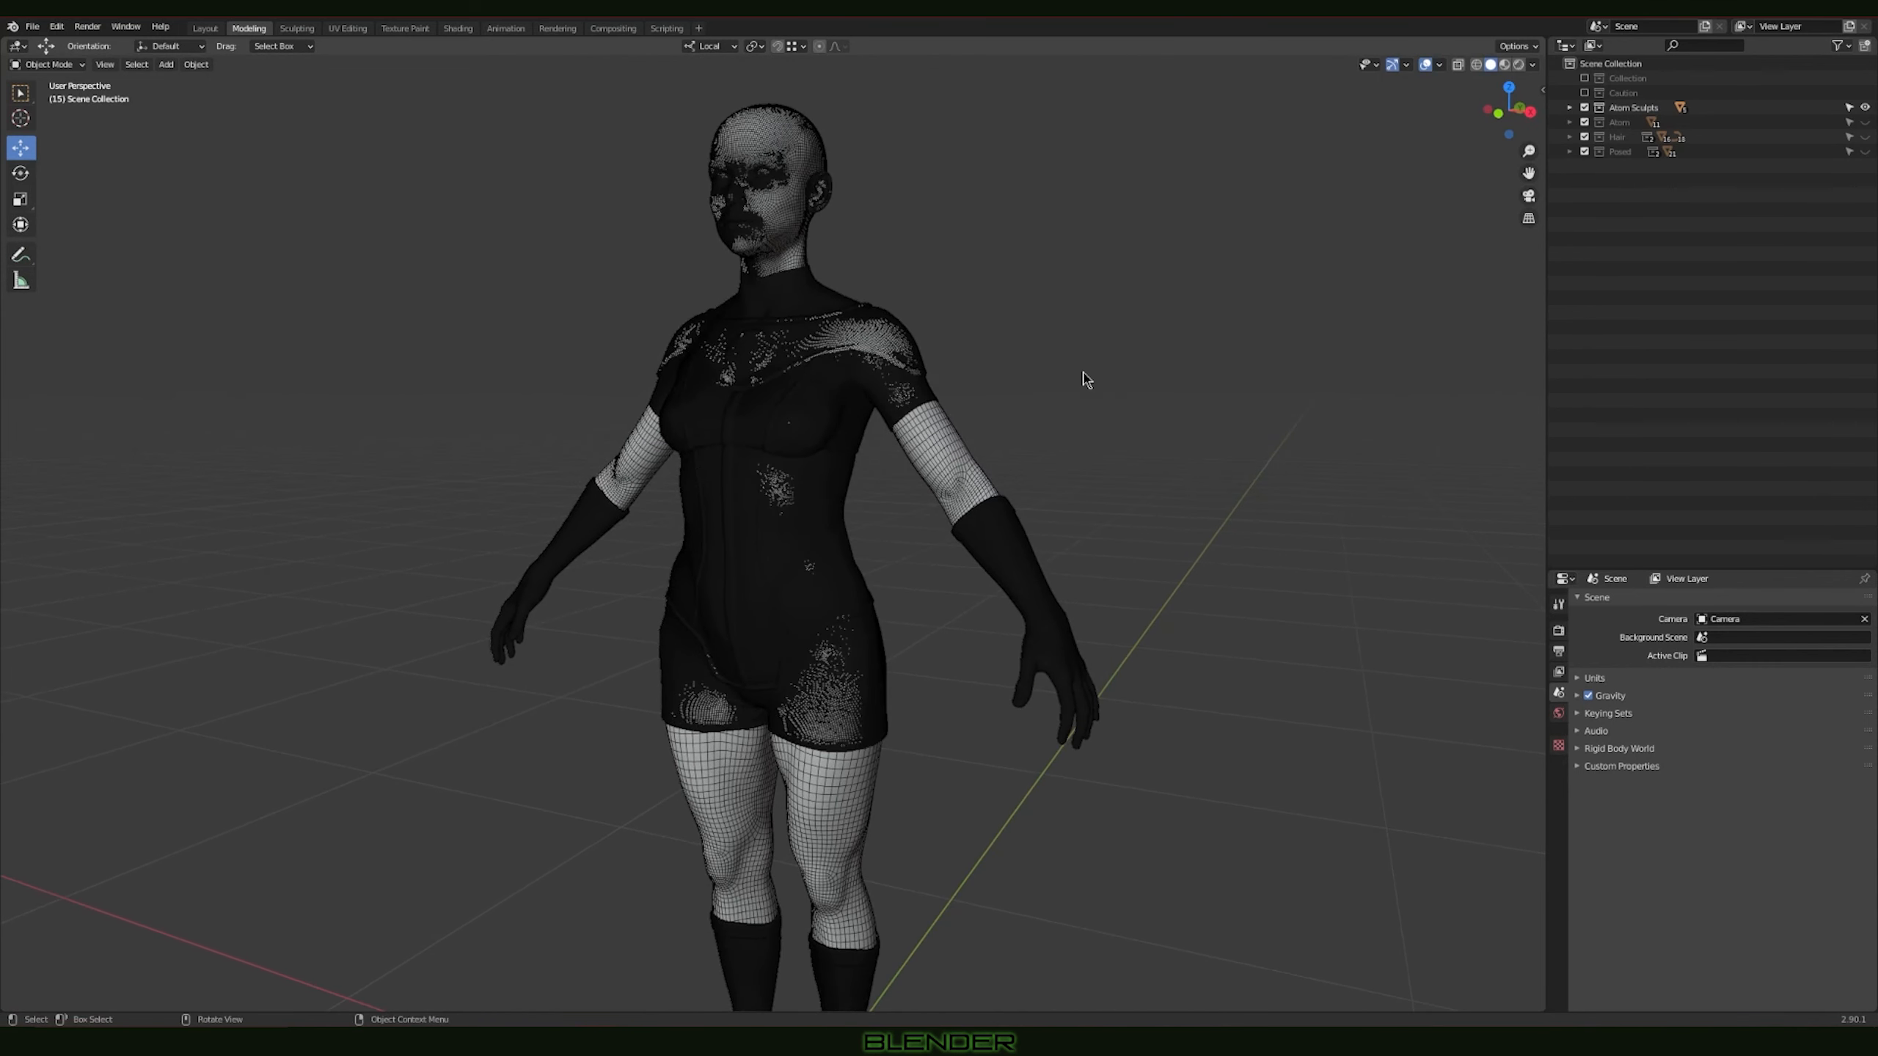
# Step: Turn off the wireframe overlay on the sculpted character
pyautogui.click(1439, 66)
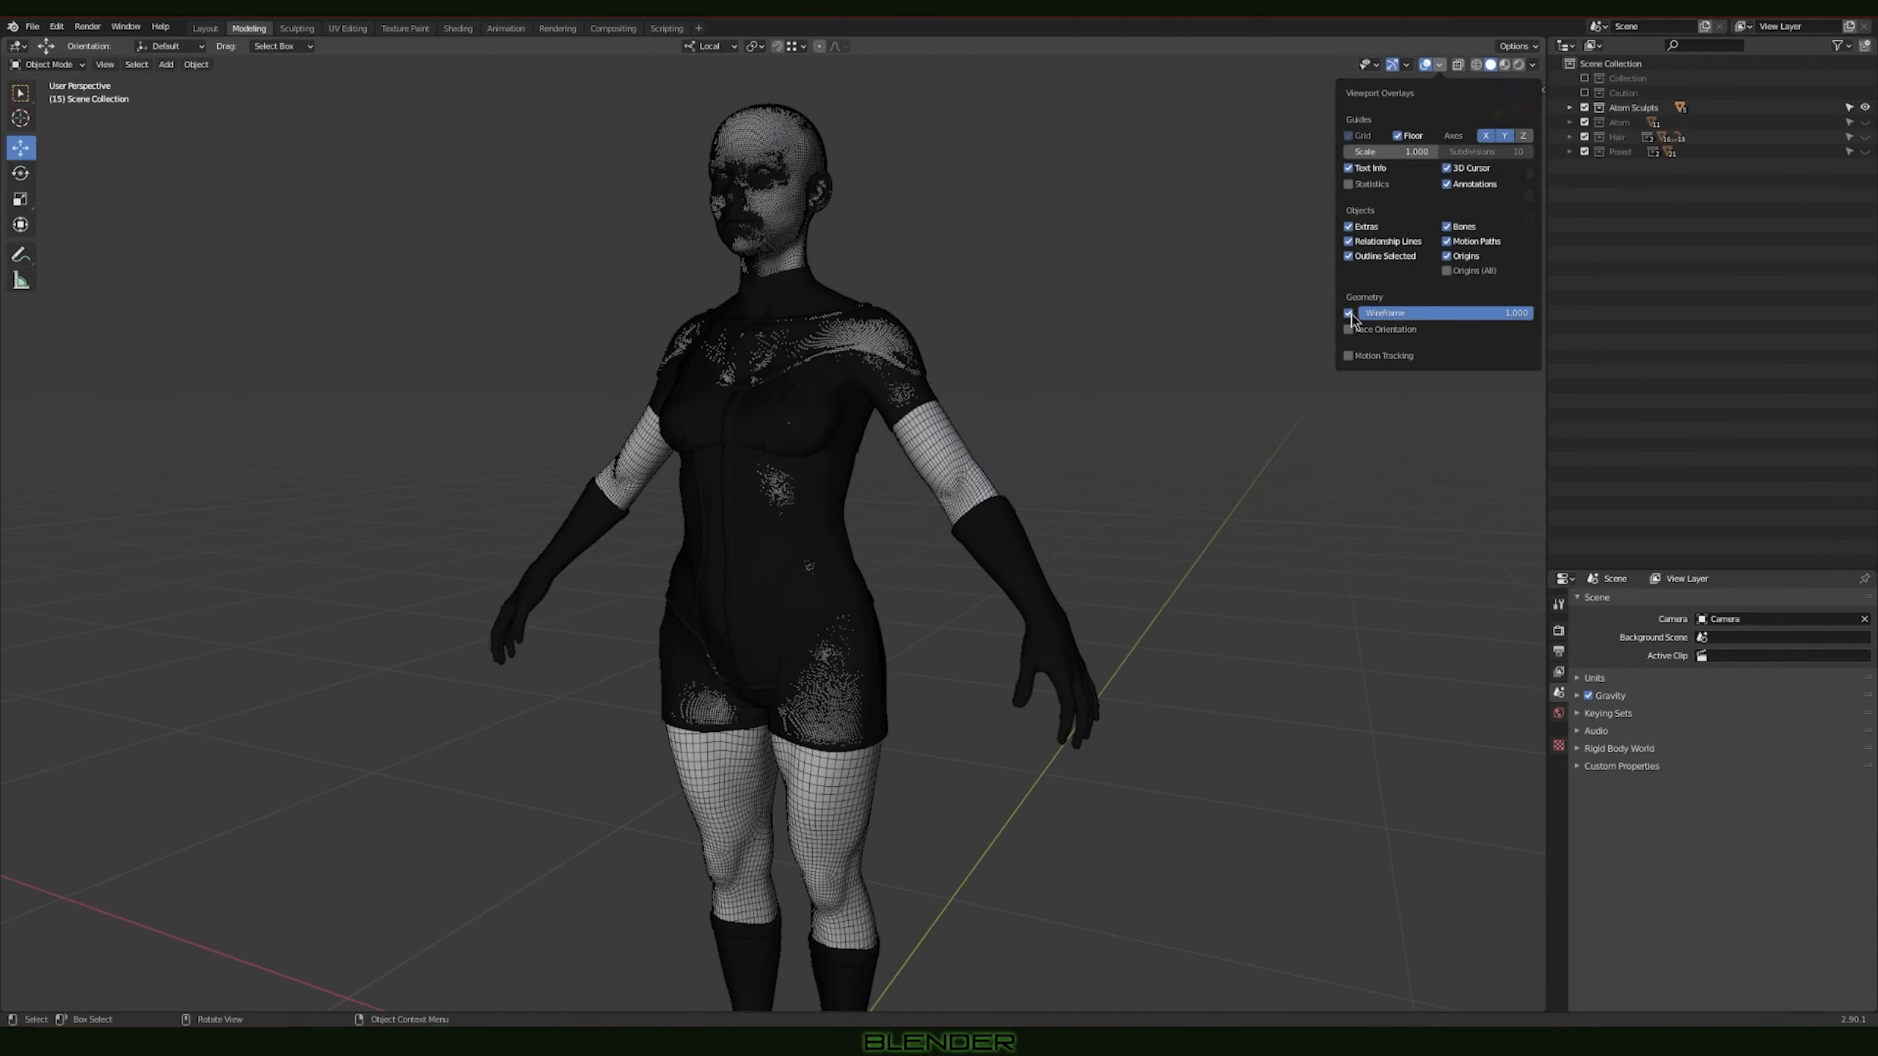
pyautogui.click(1349, 314)
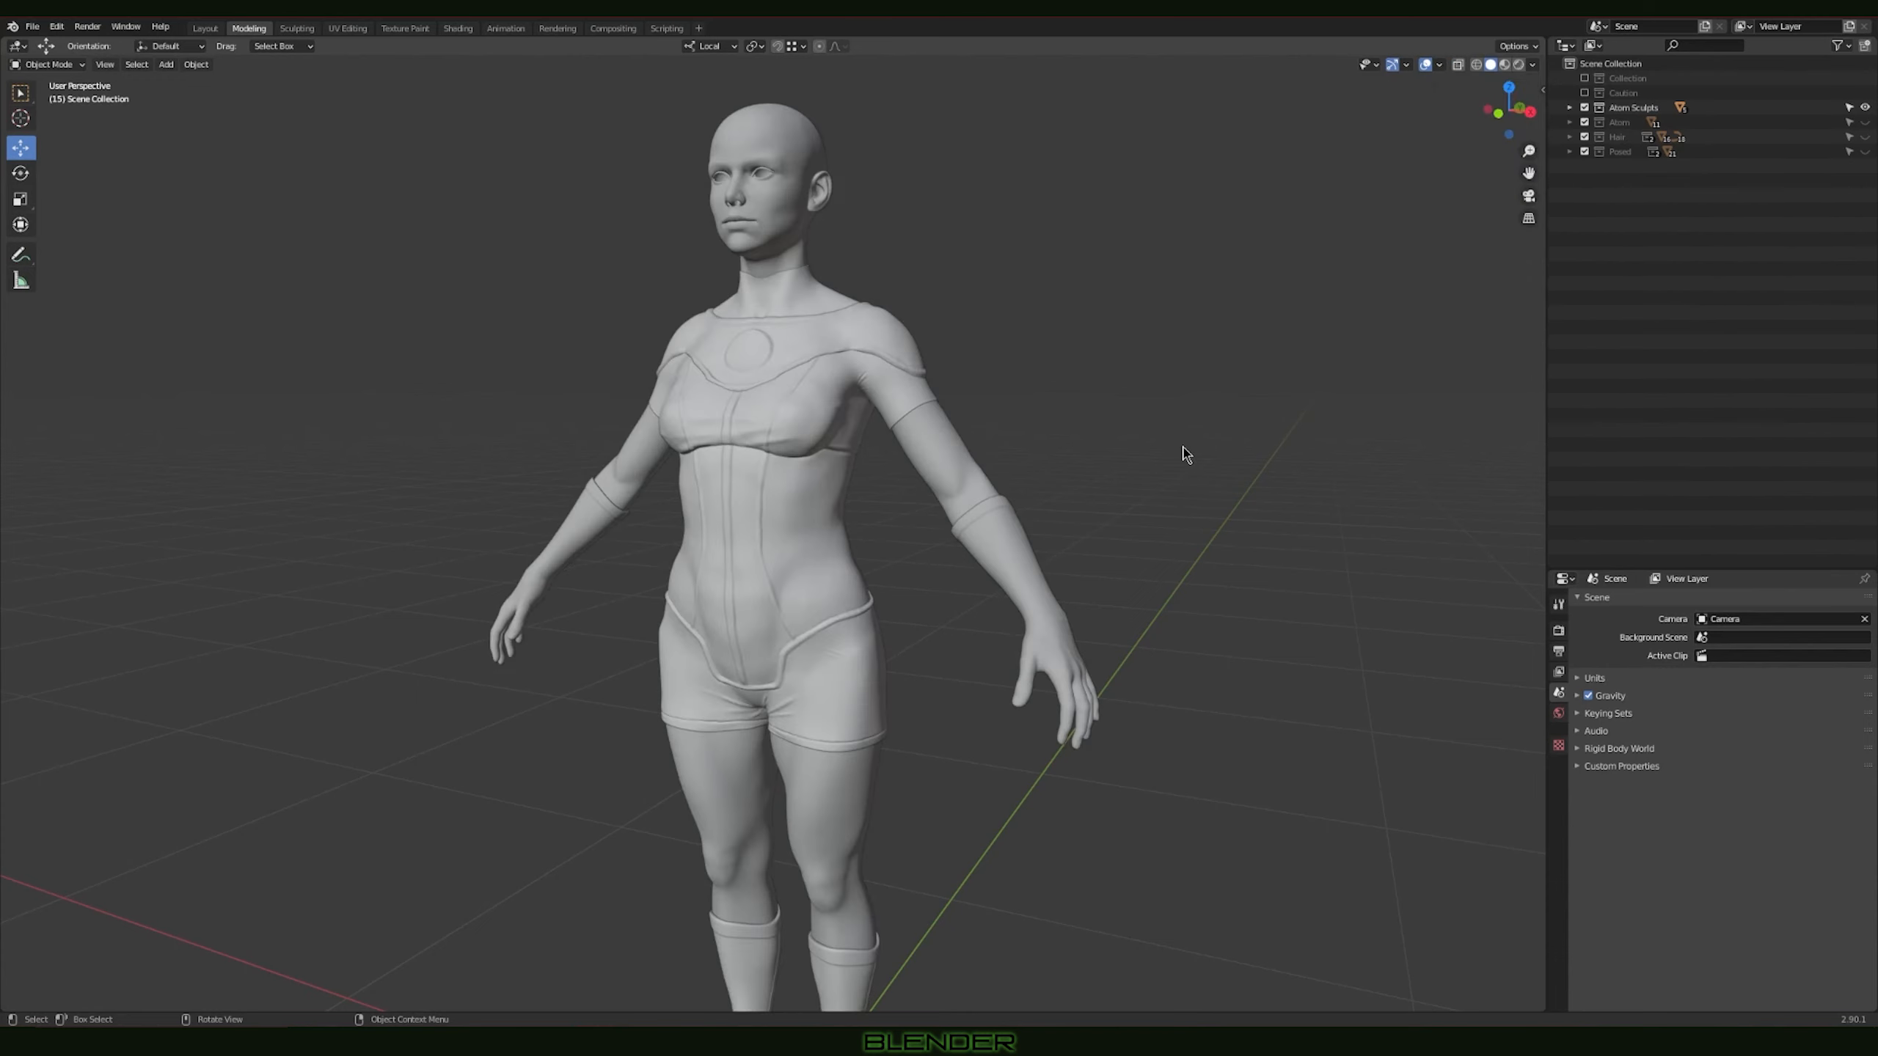
pyautogui.scroll(-2, 1182, 448)
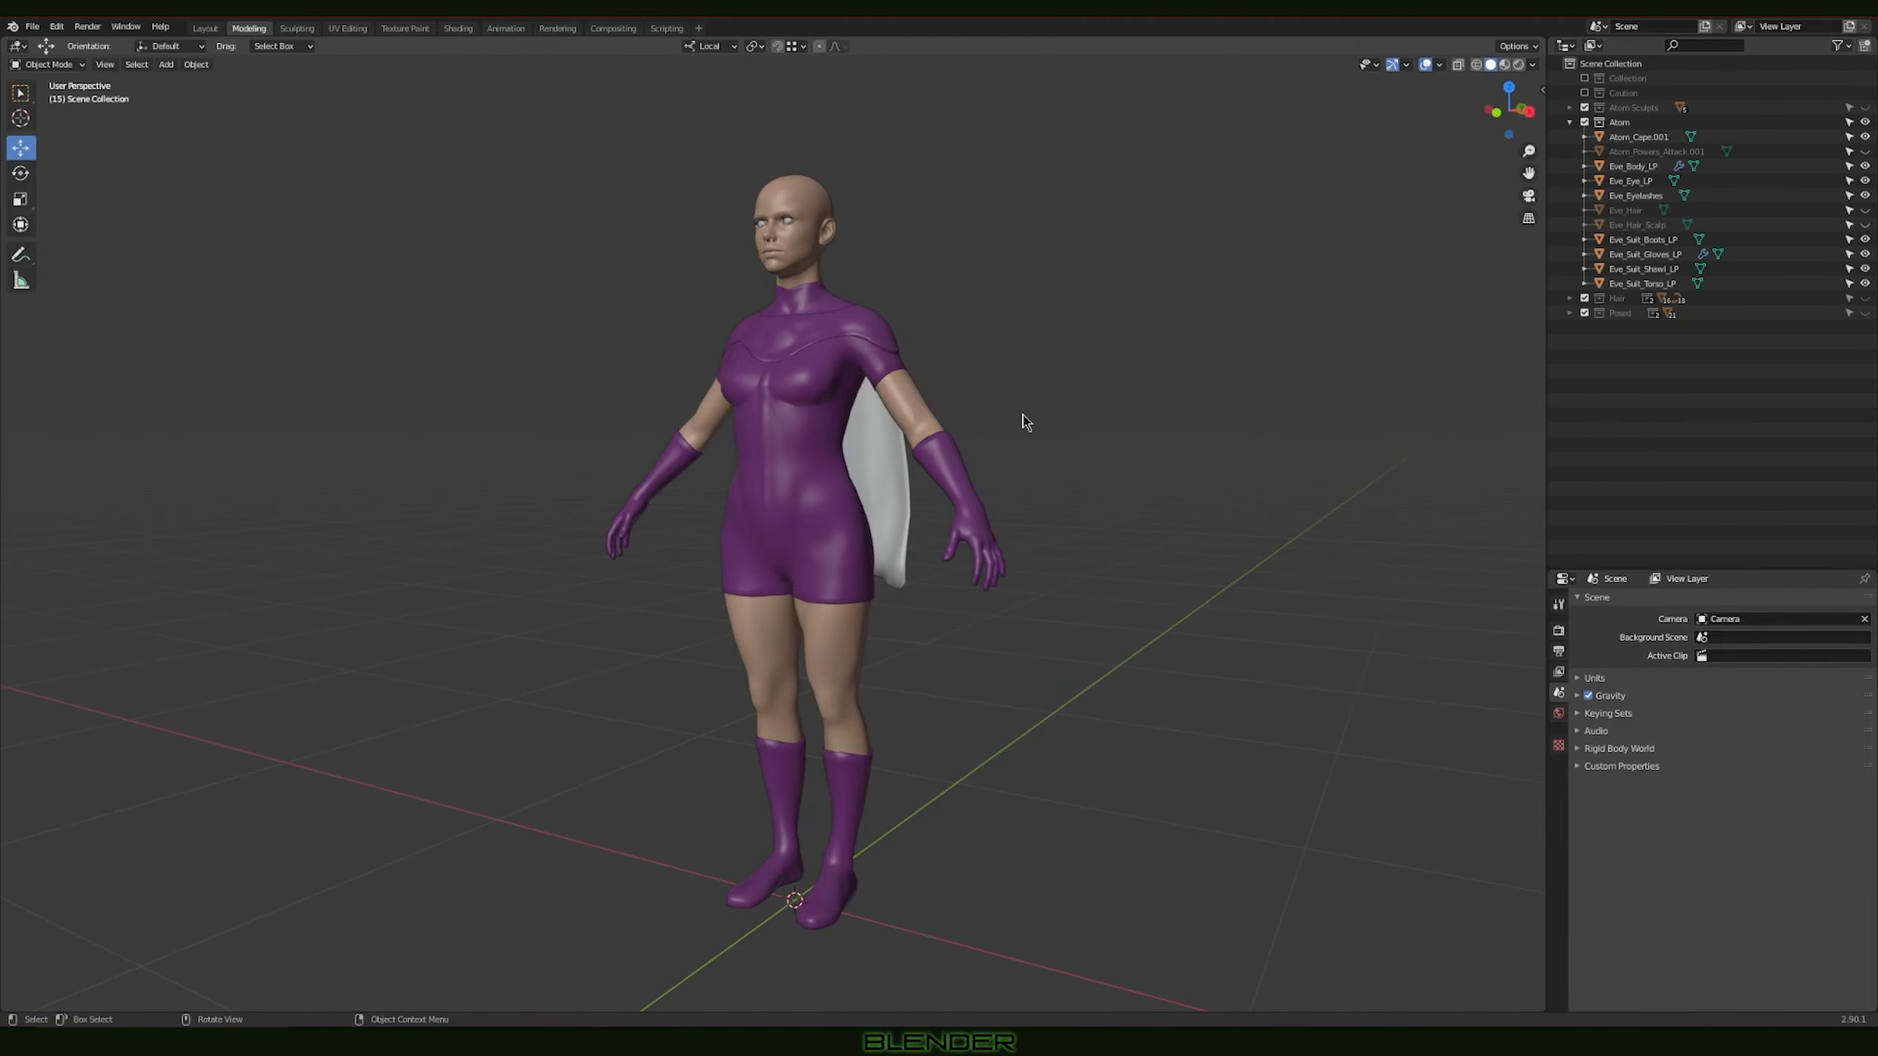
# Step: Select the cape of the Atom character and inspect the suit and cape from behind and from the front
pyautogui.moveTo(1024, 422); pyautogui.dragTo(795, 441, button='middle')
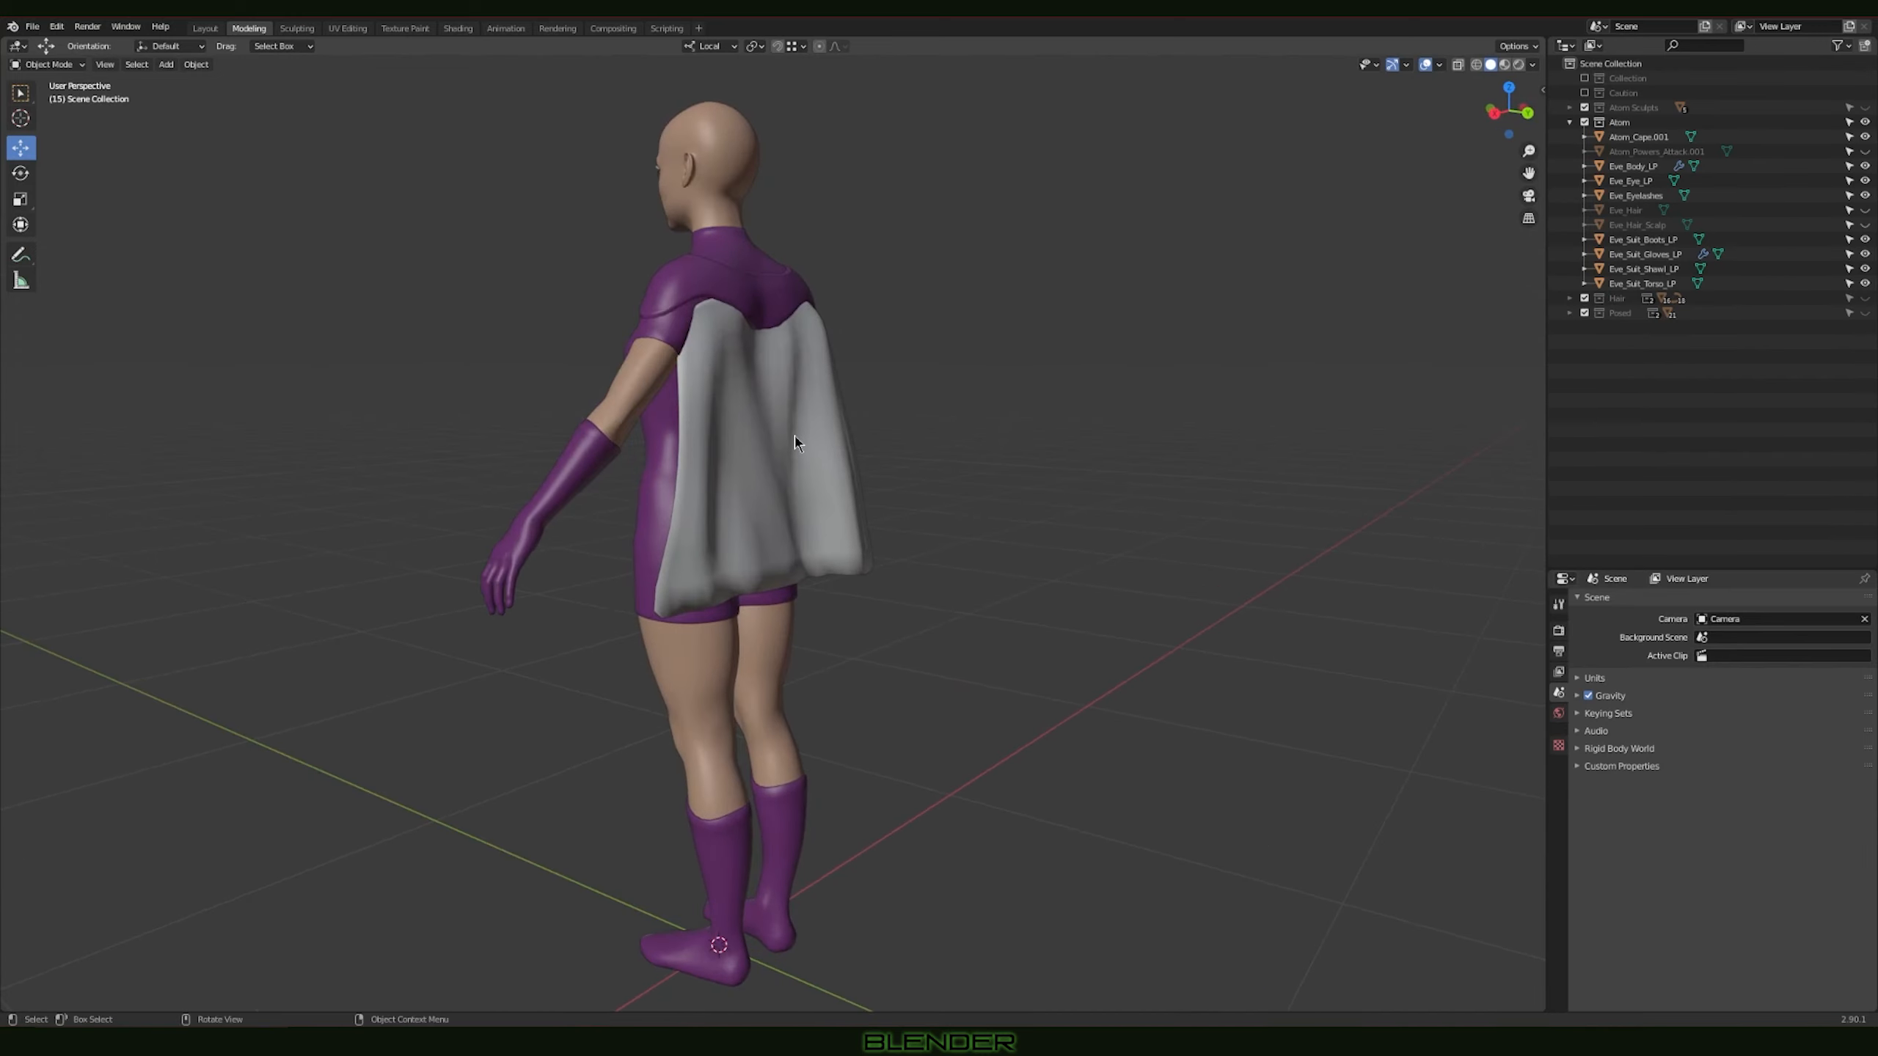
pyautogui.click(832, 435)
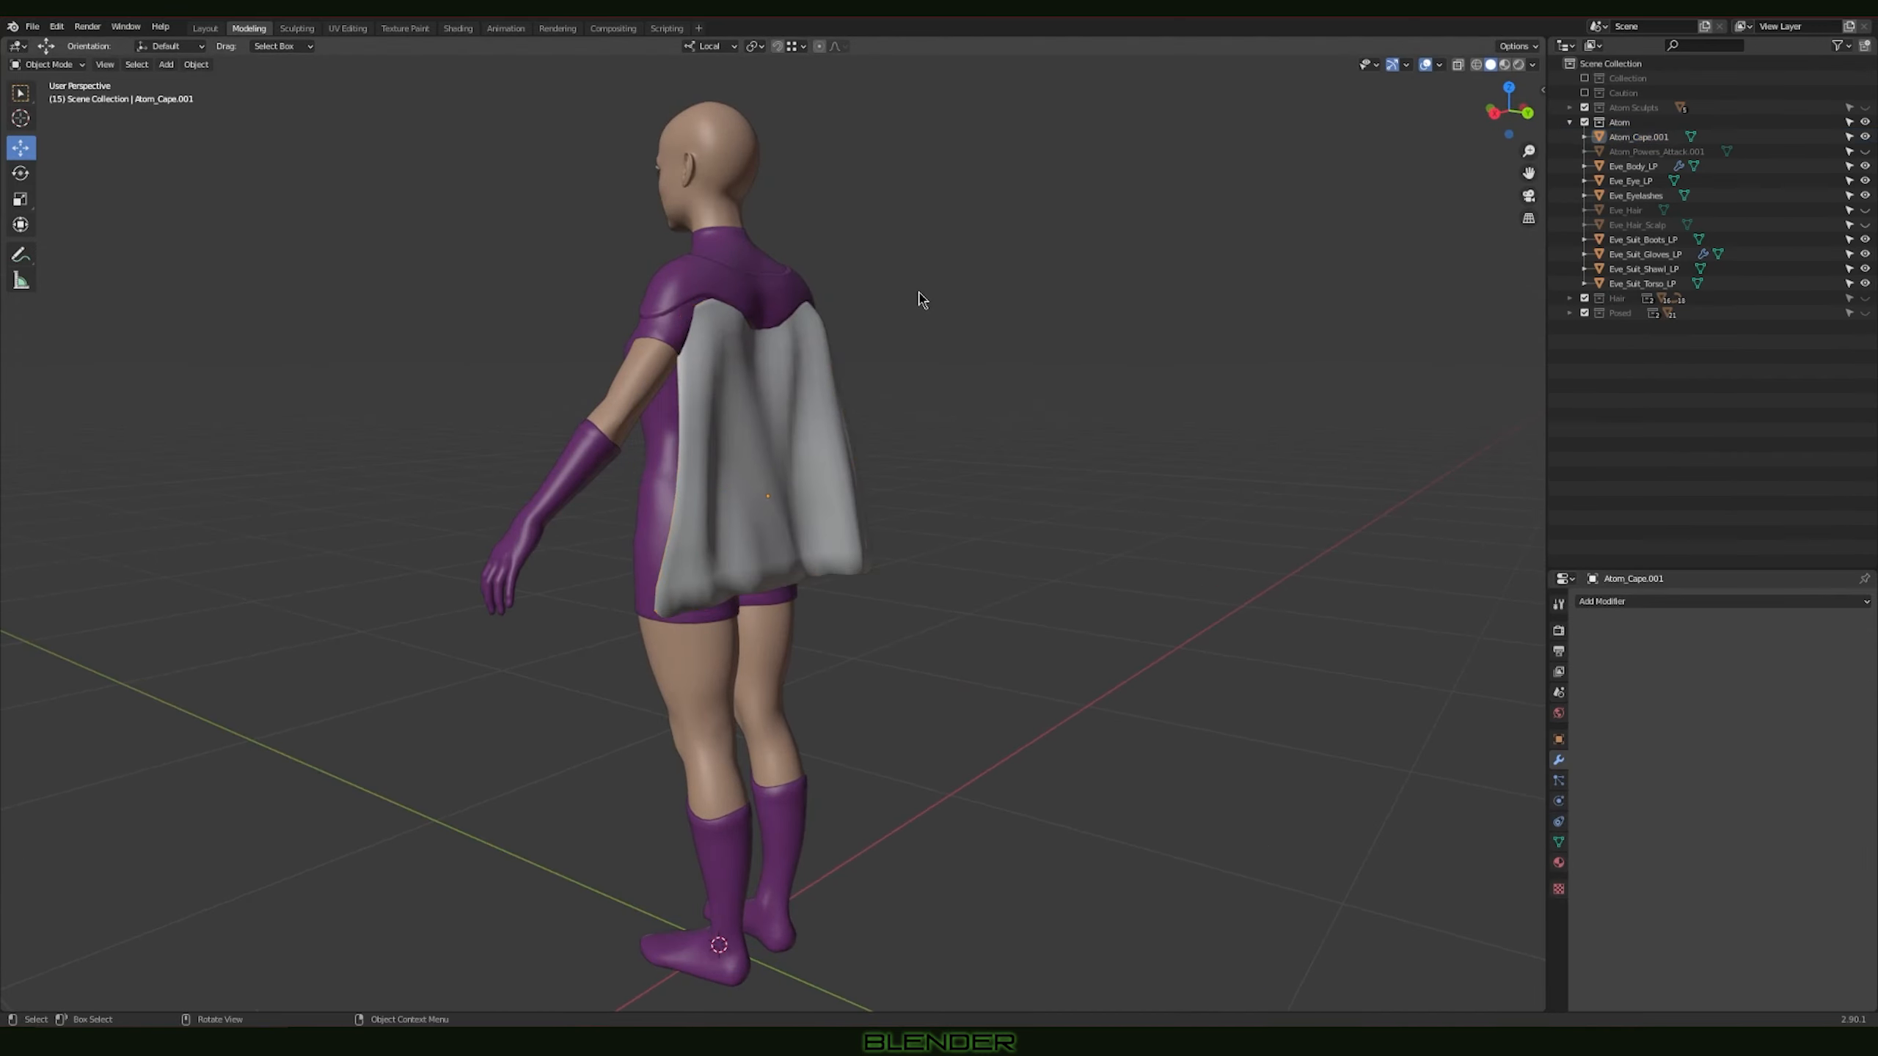
pyautogui.moveTo(748, 470); pyautogui.dragTo(959, 431, button='middle')
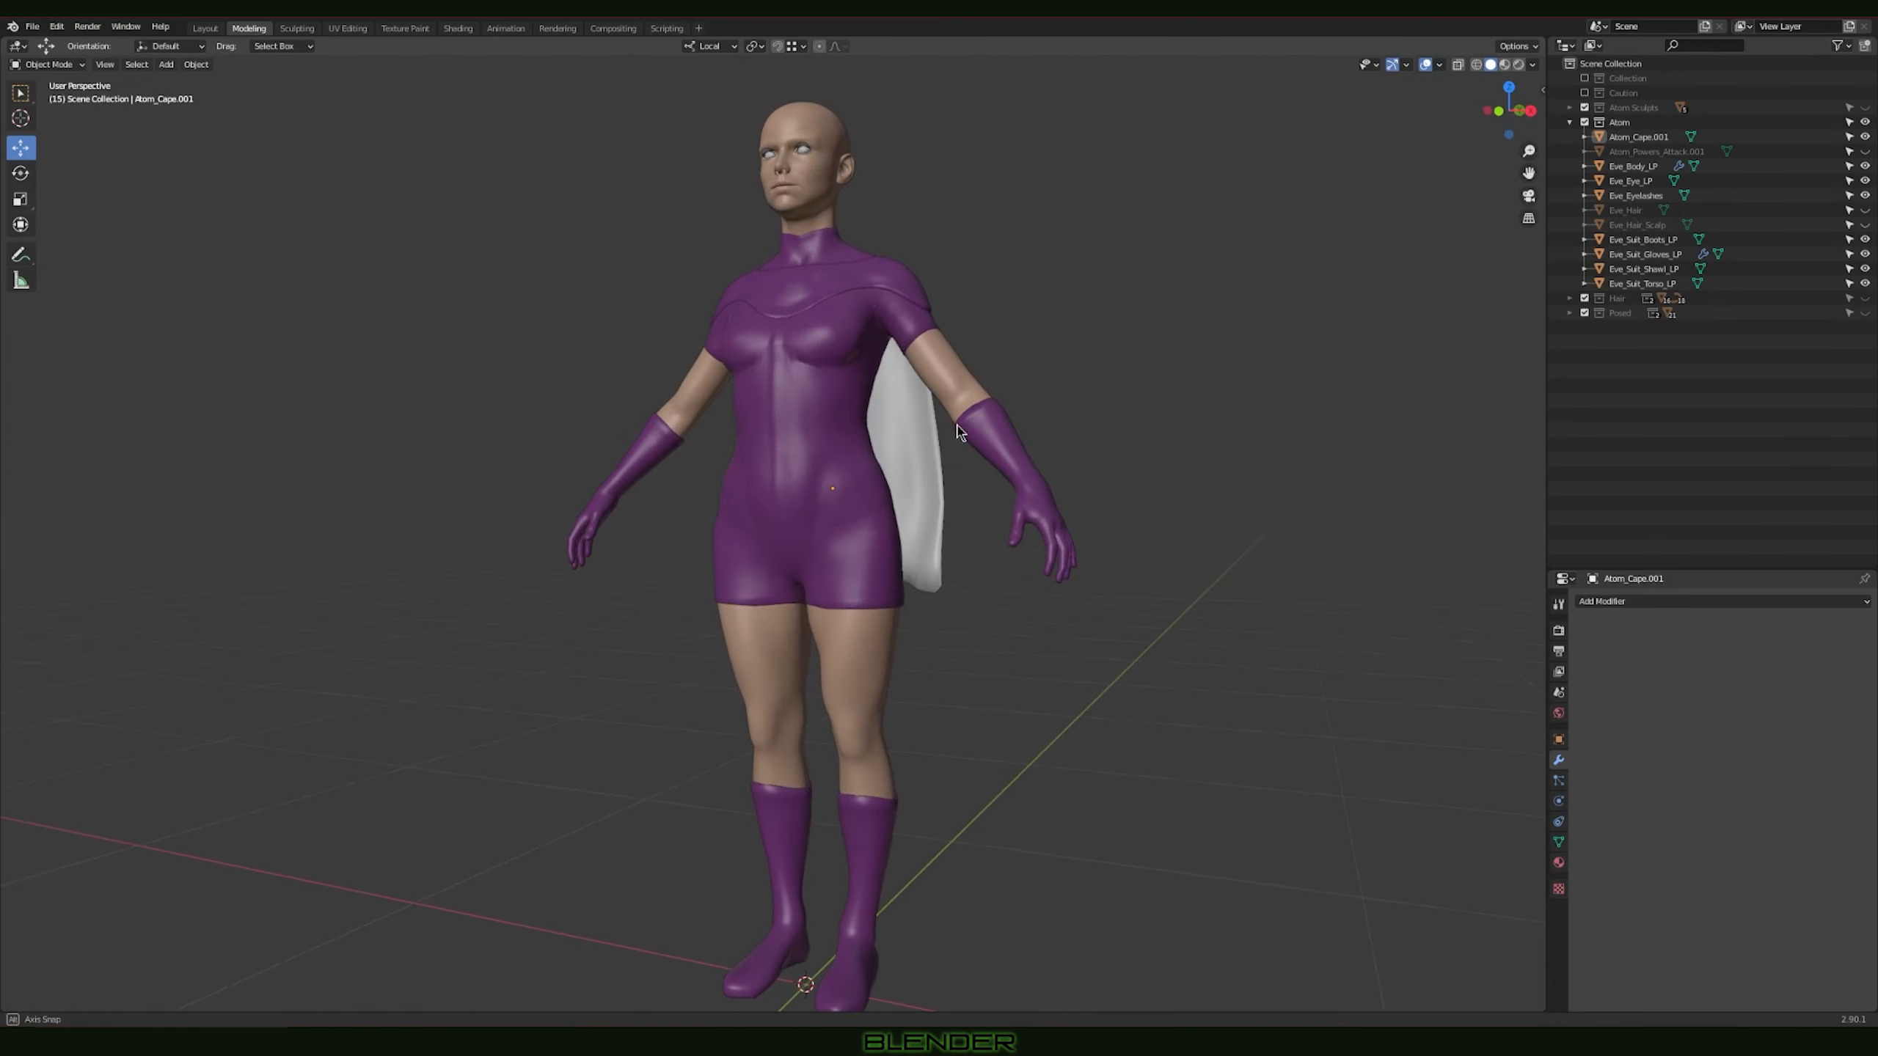
pyautogui.scroll(-2, 959, 431)
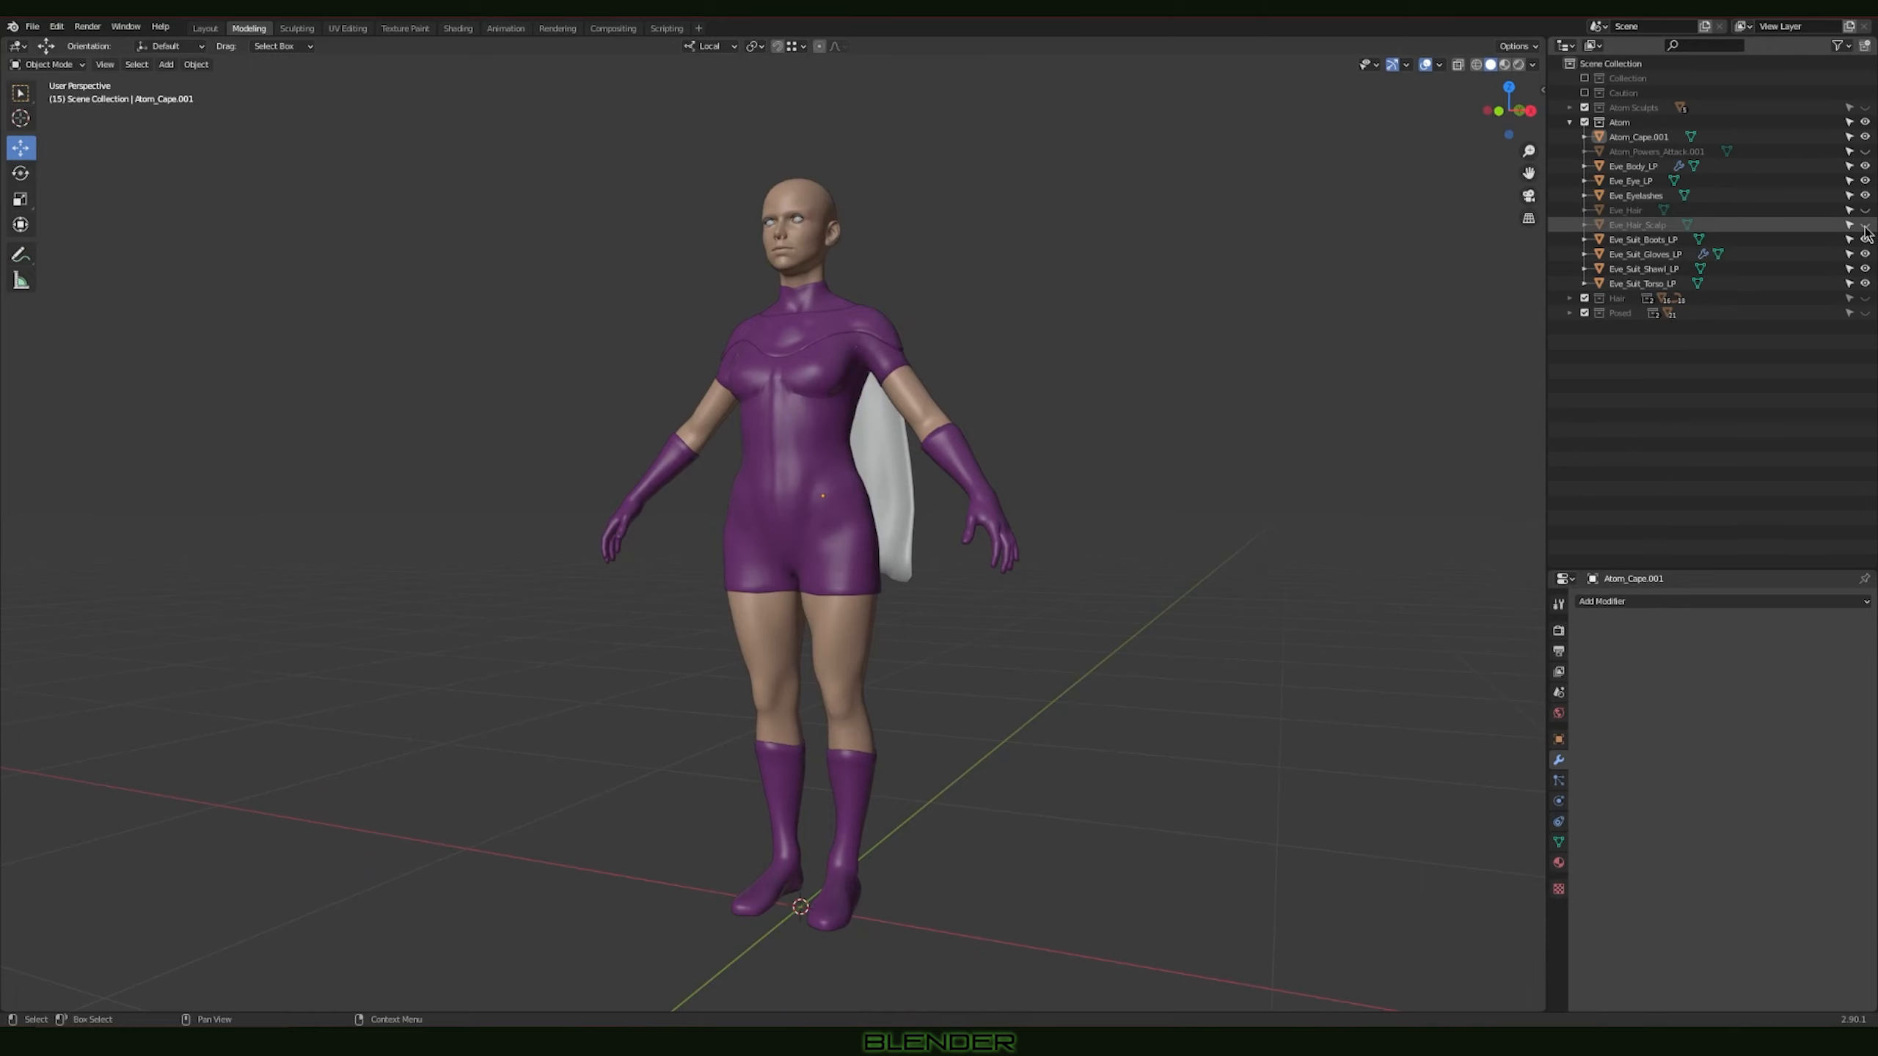
# Step: Unhide the Eve_Hair_Scalp and Eve_Hair objects on the character
pyautogui.moveTo(1363, 432)
pyautogui.mouseDown(button='middle')
pyautogui.moveTo(1312, 449)
pyautogui.moveTo(1386, 453)
pyautogui.mouseUp(button='middle')
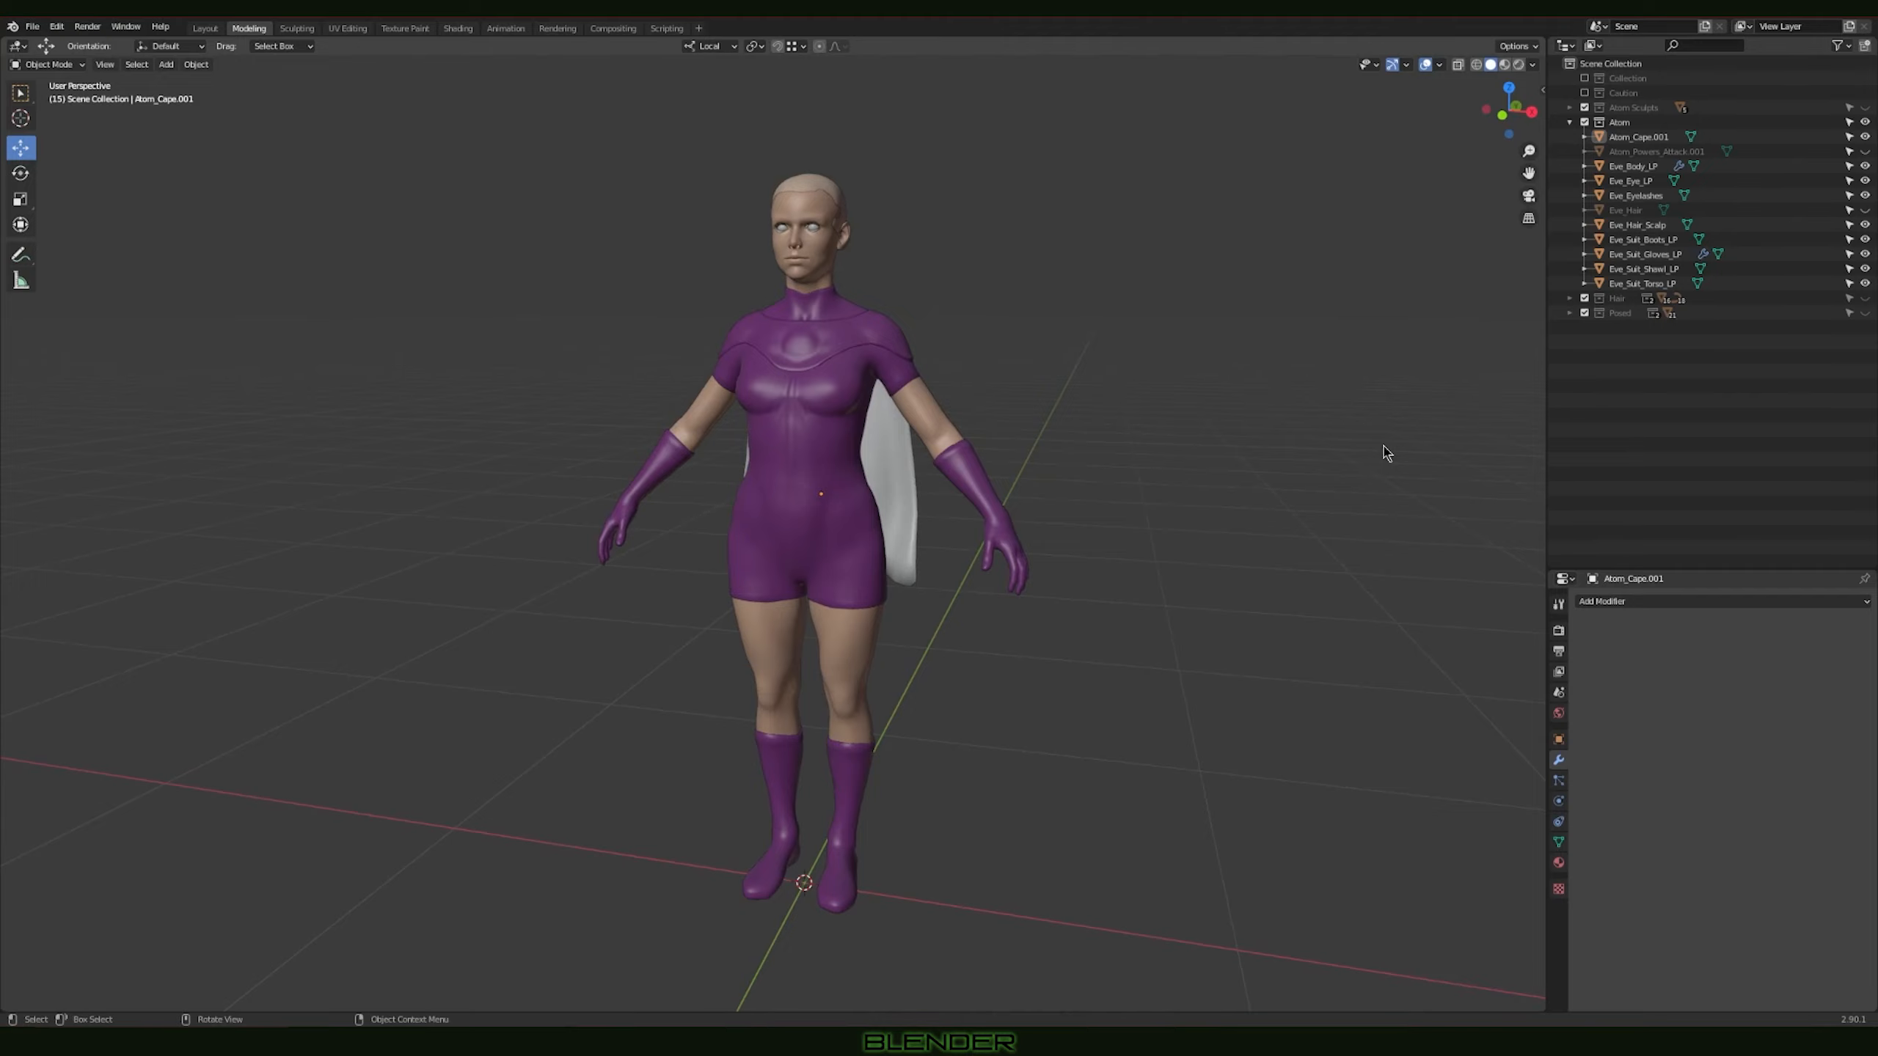
pyautogui.moveTo(1019, 418); pyautogui.dragTo(916, 413, button='middle')
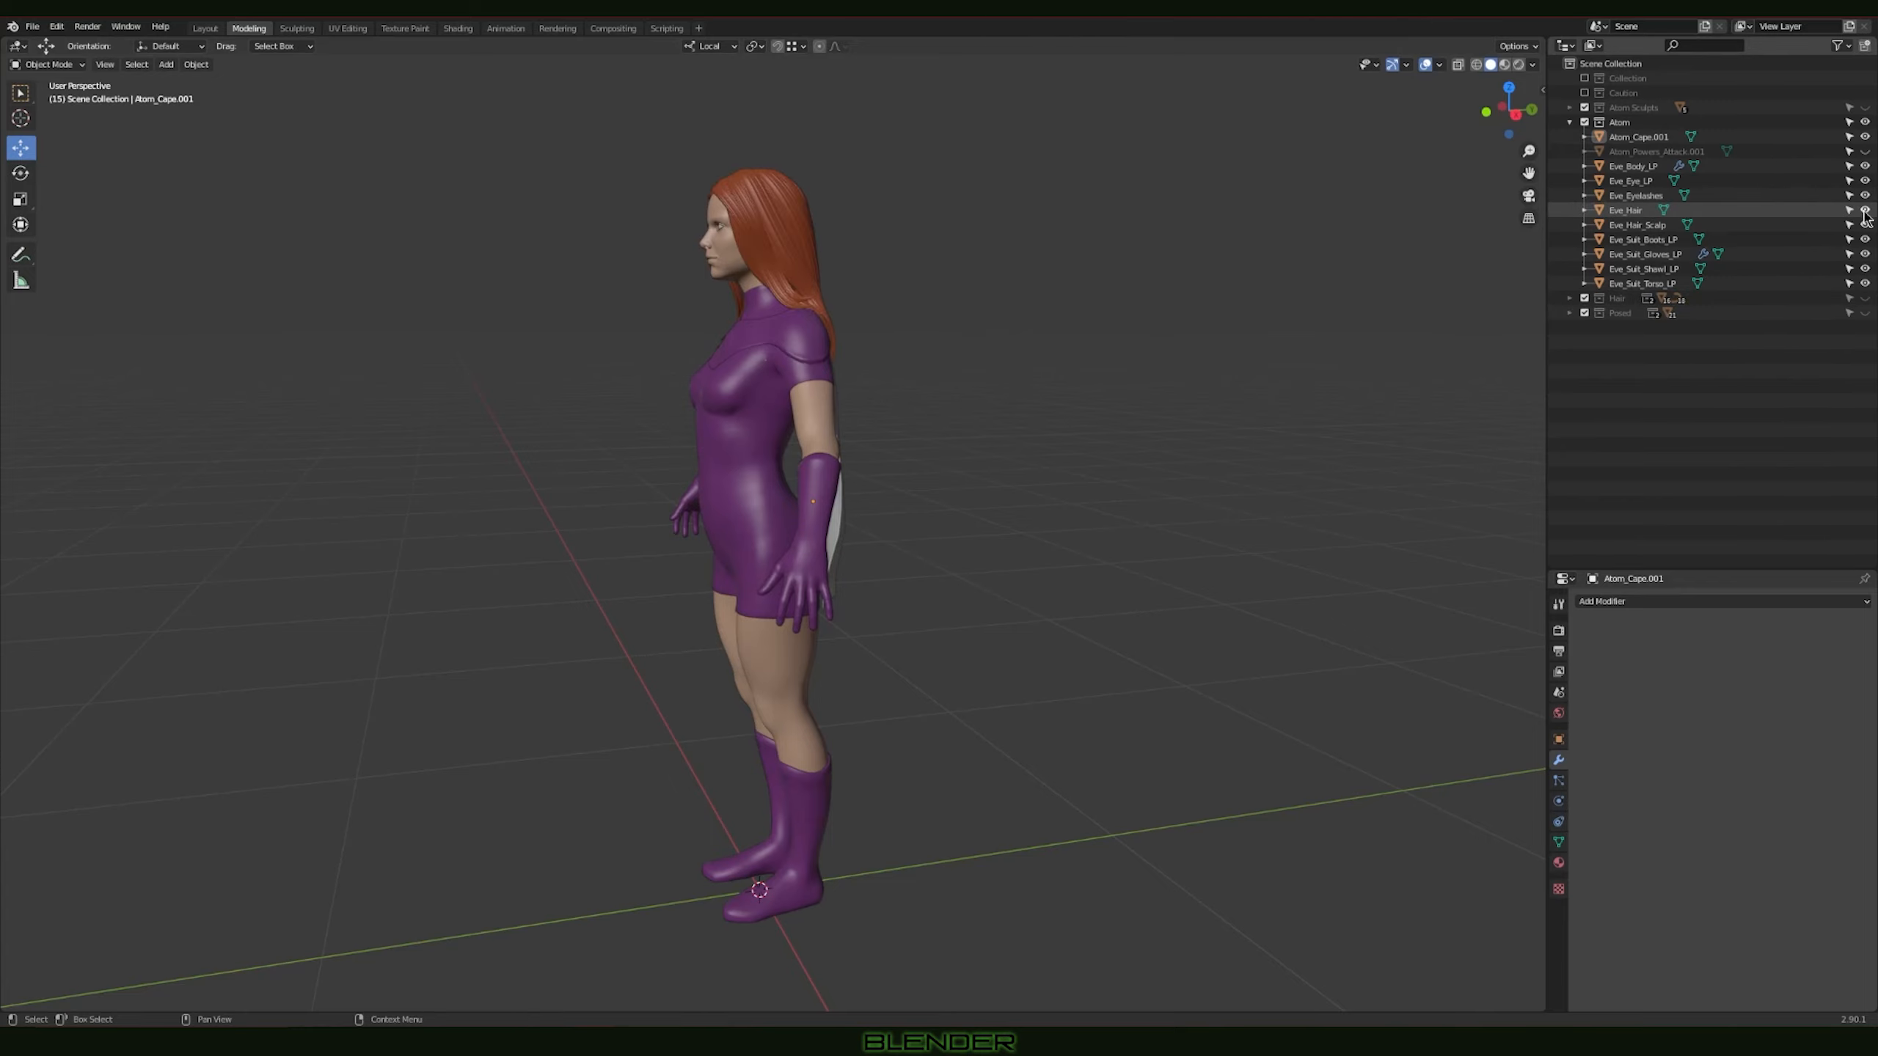
pyautogui.moveTo(1068, 369)
pyautogui.mouseDown(button='middle')
pyautogui.moveTo(1370, 369)
pyautogui.moveTo(1042, 363)
pyautogui.mouseUp(button='middle')
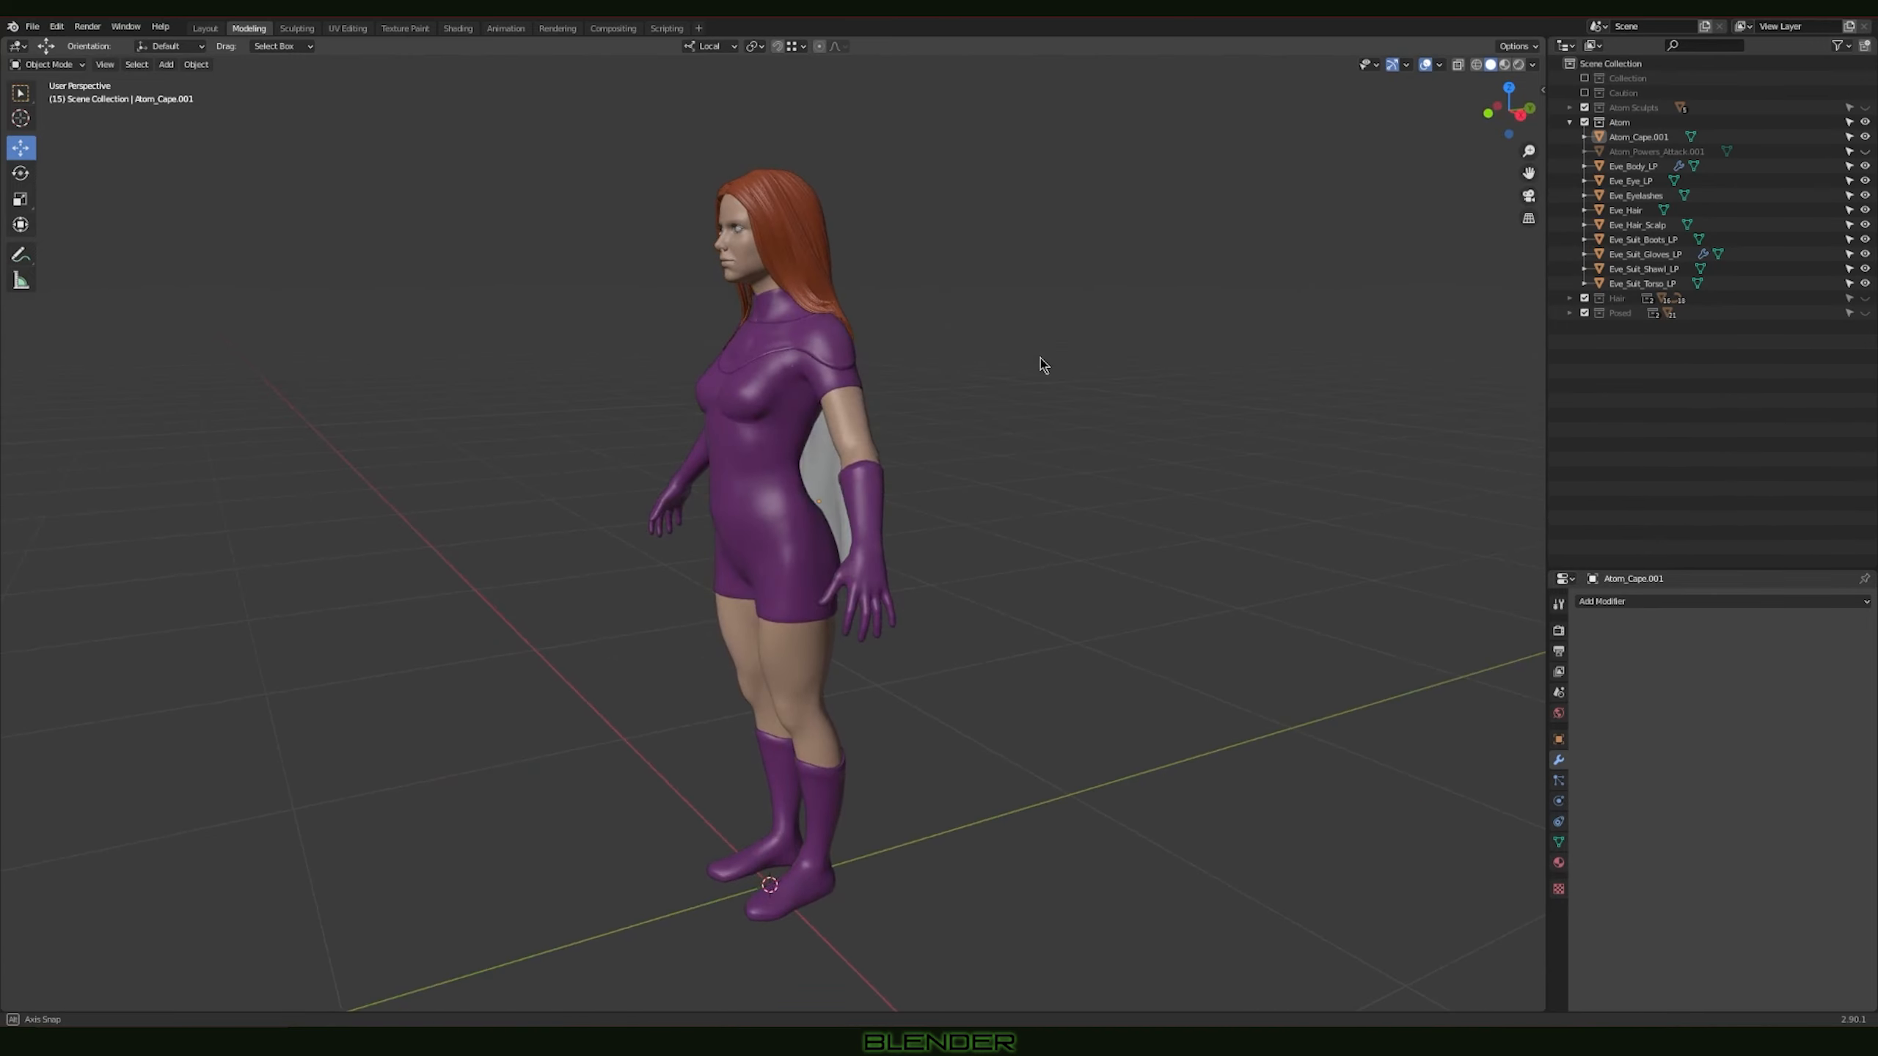
# Step: Turn on the wireframe overlay and examine the topology of the face, hair and upper suit up close
pyautogui.keyDown('shift'); pyautogui.moveTo(914, 287); pyautogui.dragTo(946, 528, button='middle'); pyautogui.keyUp('shift')
pyautogui.scroll(3, 867, 443)
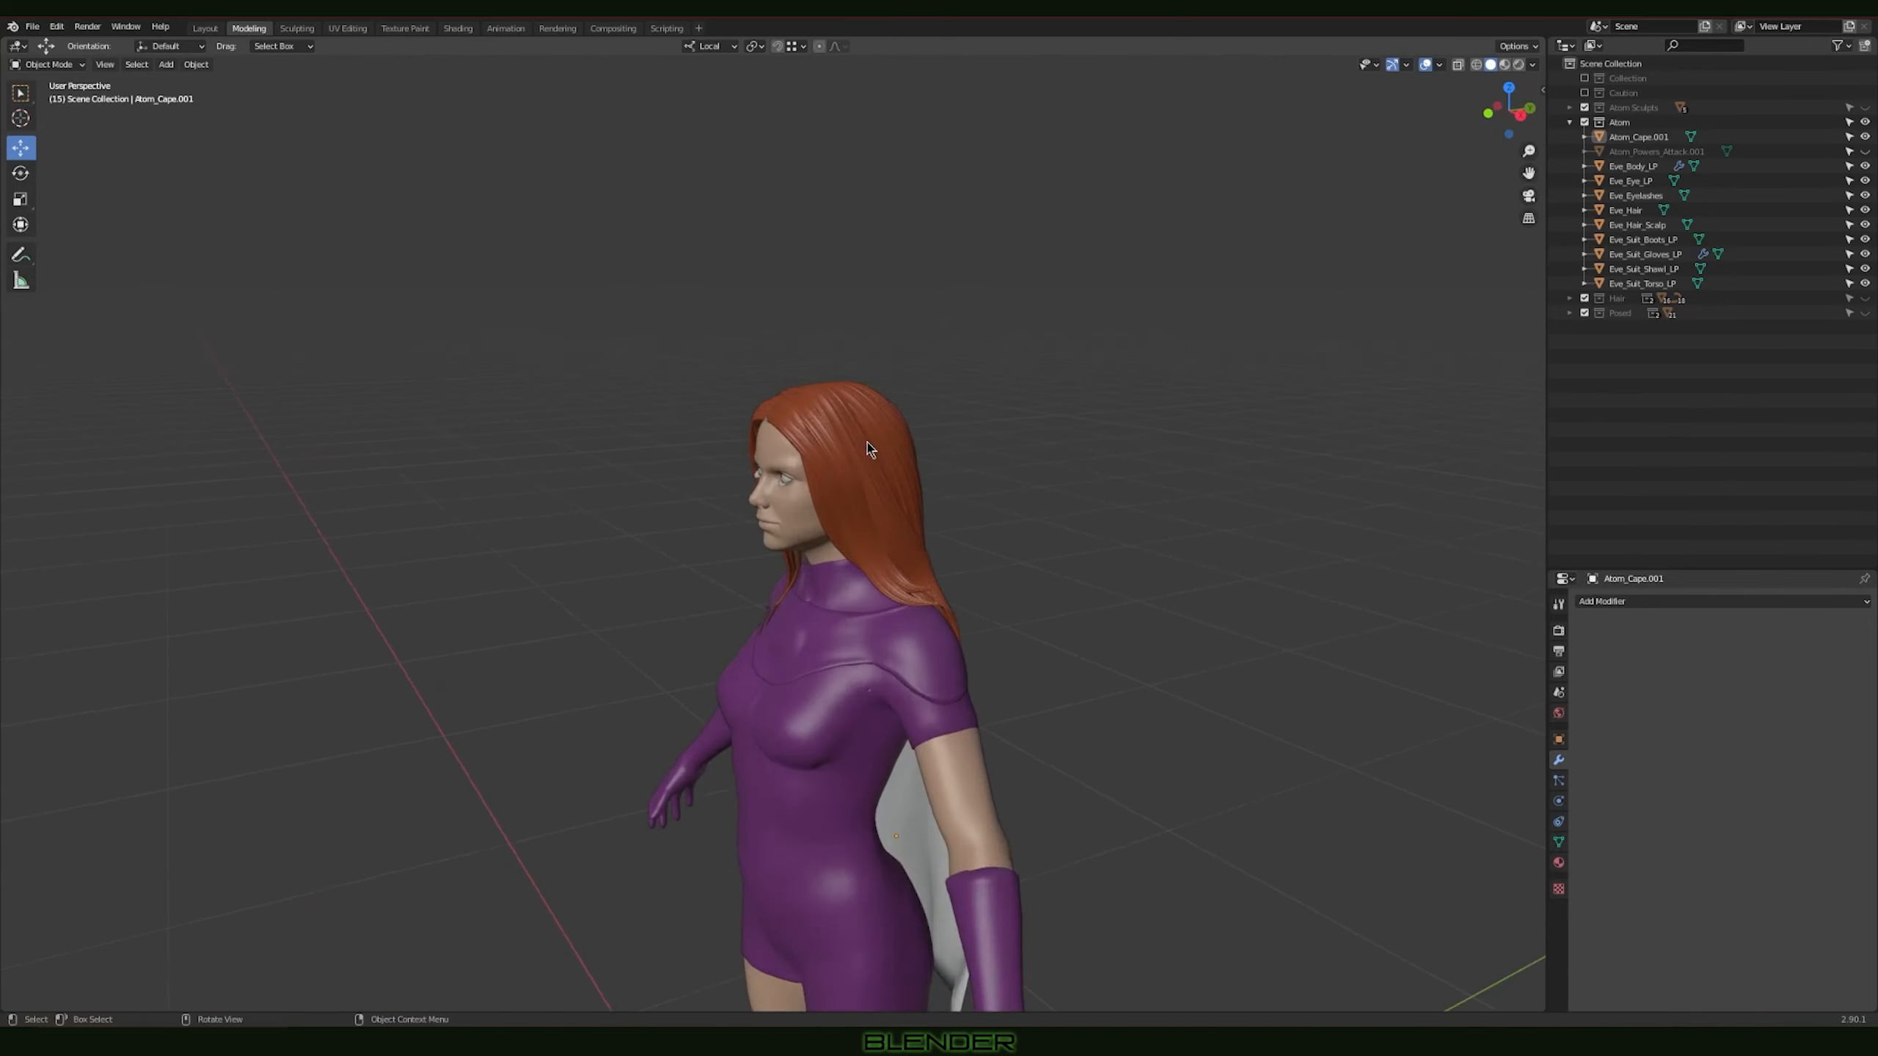
pyautogui.moveTo(946, 411); pyautogui.dragTo(937, 420, button='middle')
pyautogui.scroll(3, 938, 427)
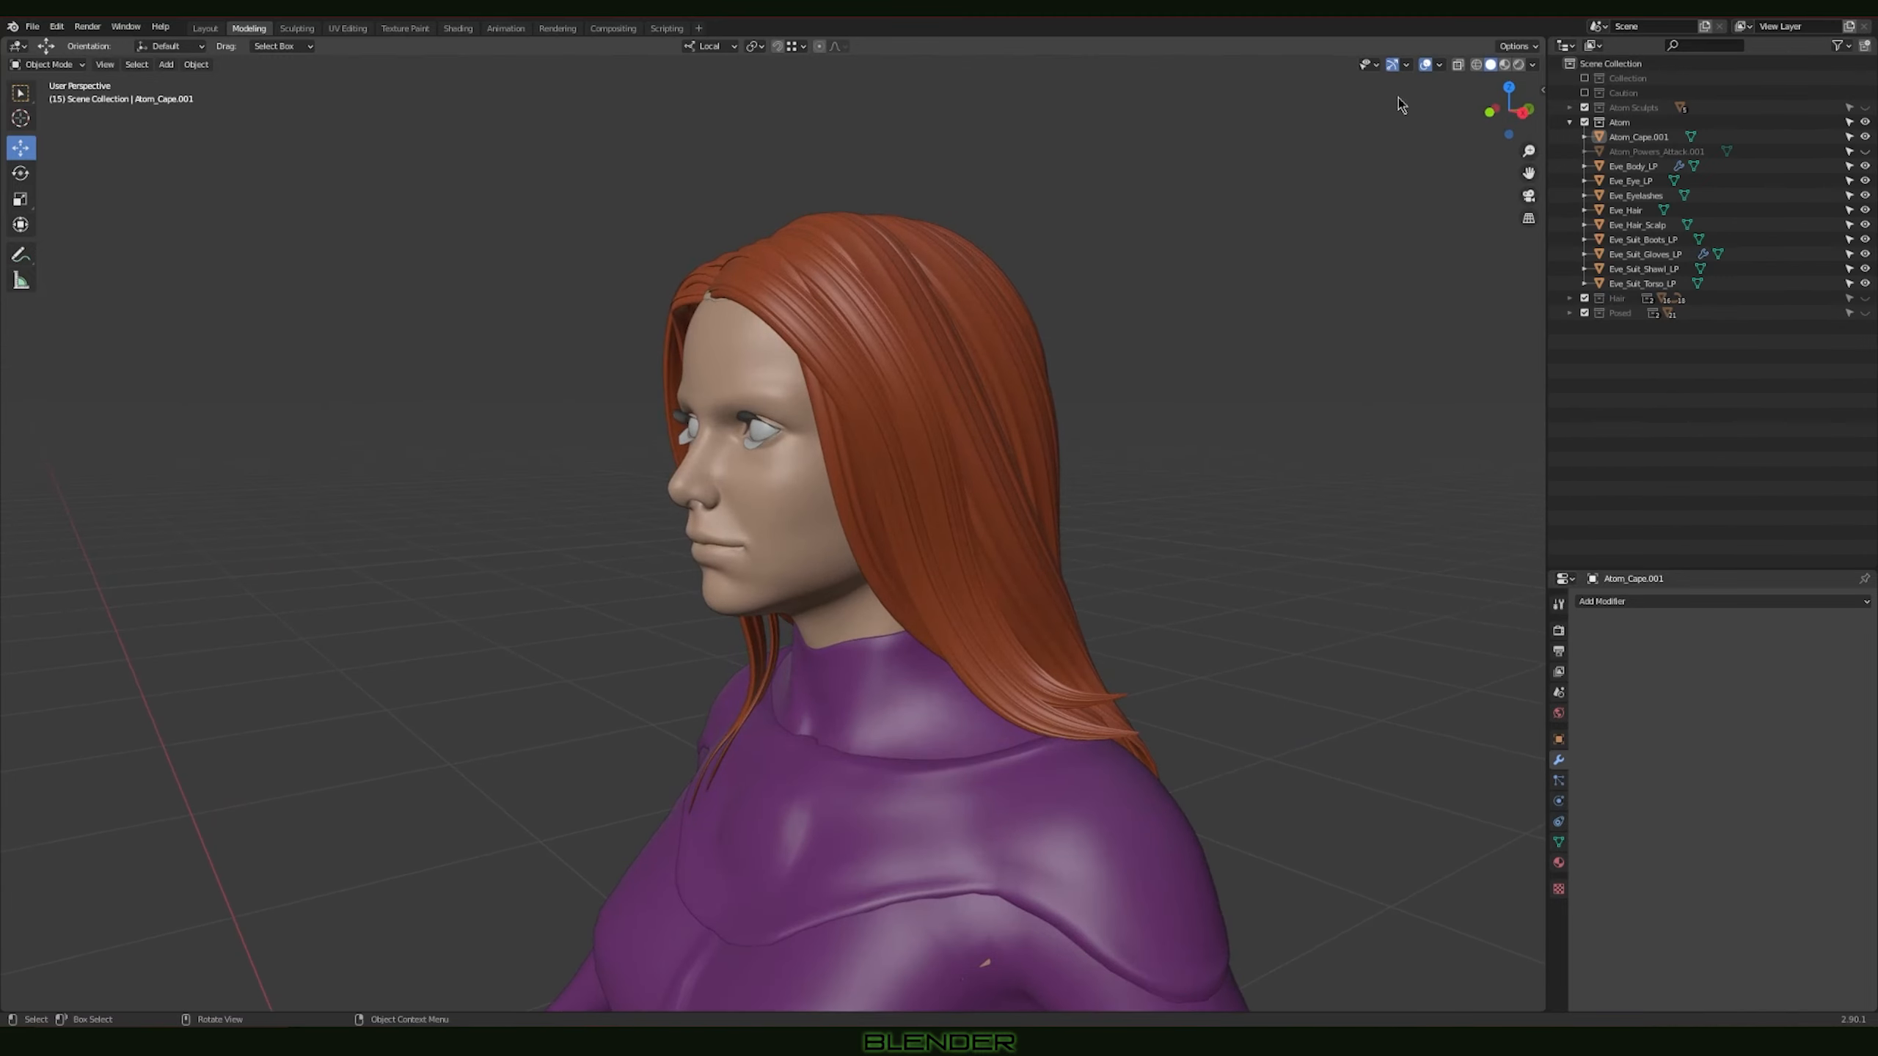
pyautogui.click(1441, 66)
pyautogui.click(1347, 317)
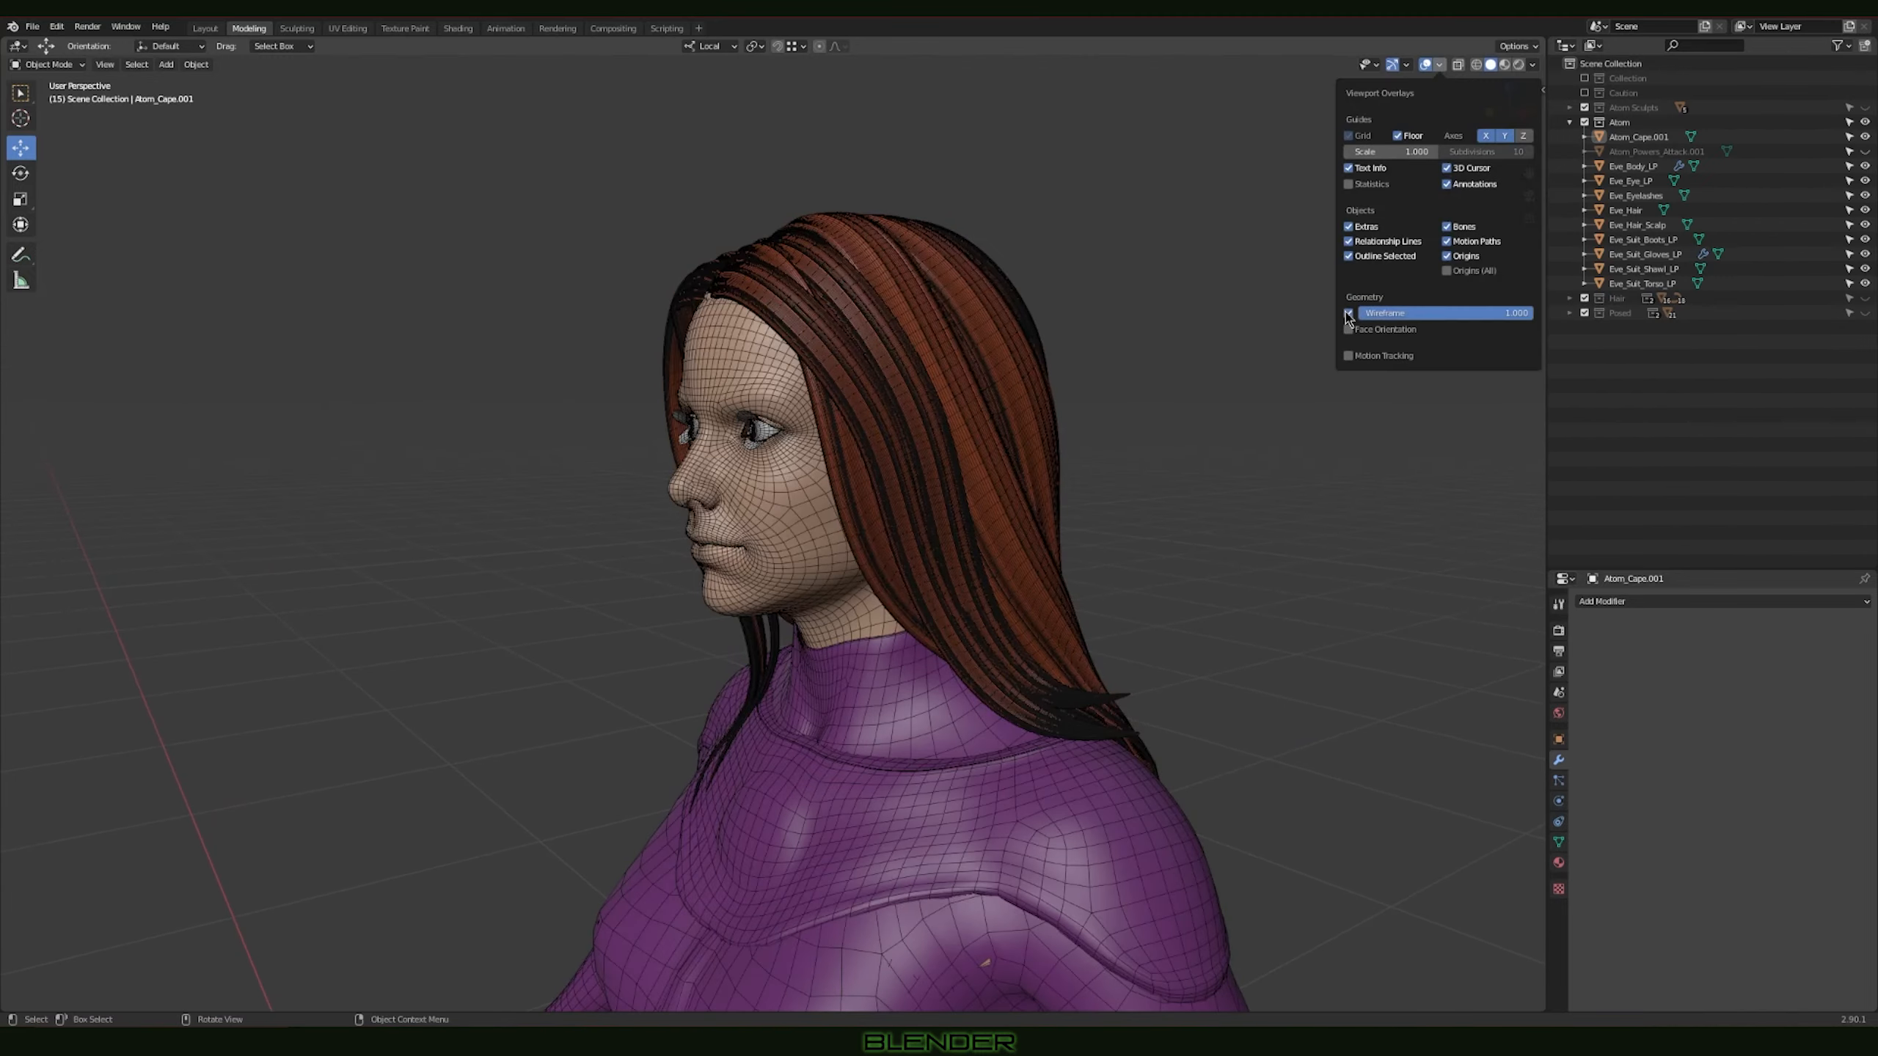
pyautogui.scroll(-4, 993, 385)
pyautogui.moveTo(993, 384); pyautogui.dragTo(894, 407, button='middle')
pyautogui.scroll(4, 600, 311)
pyautogui.scroll(-3, 600, 311)
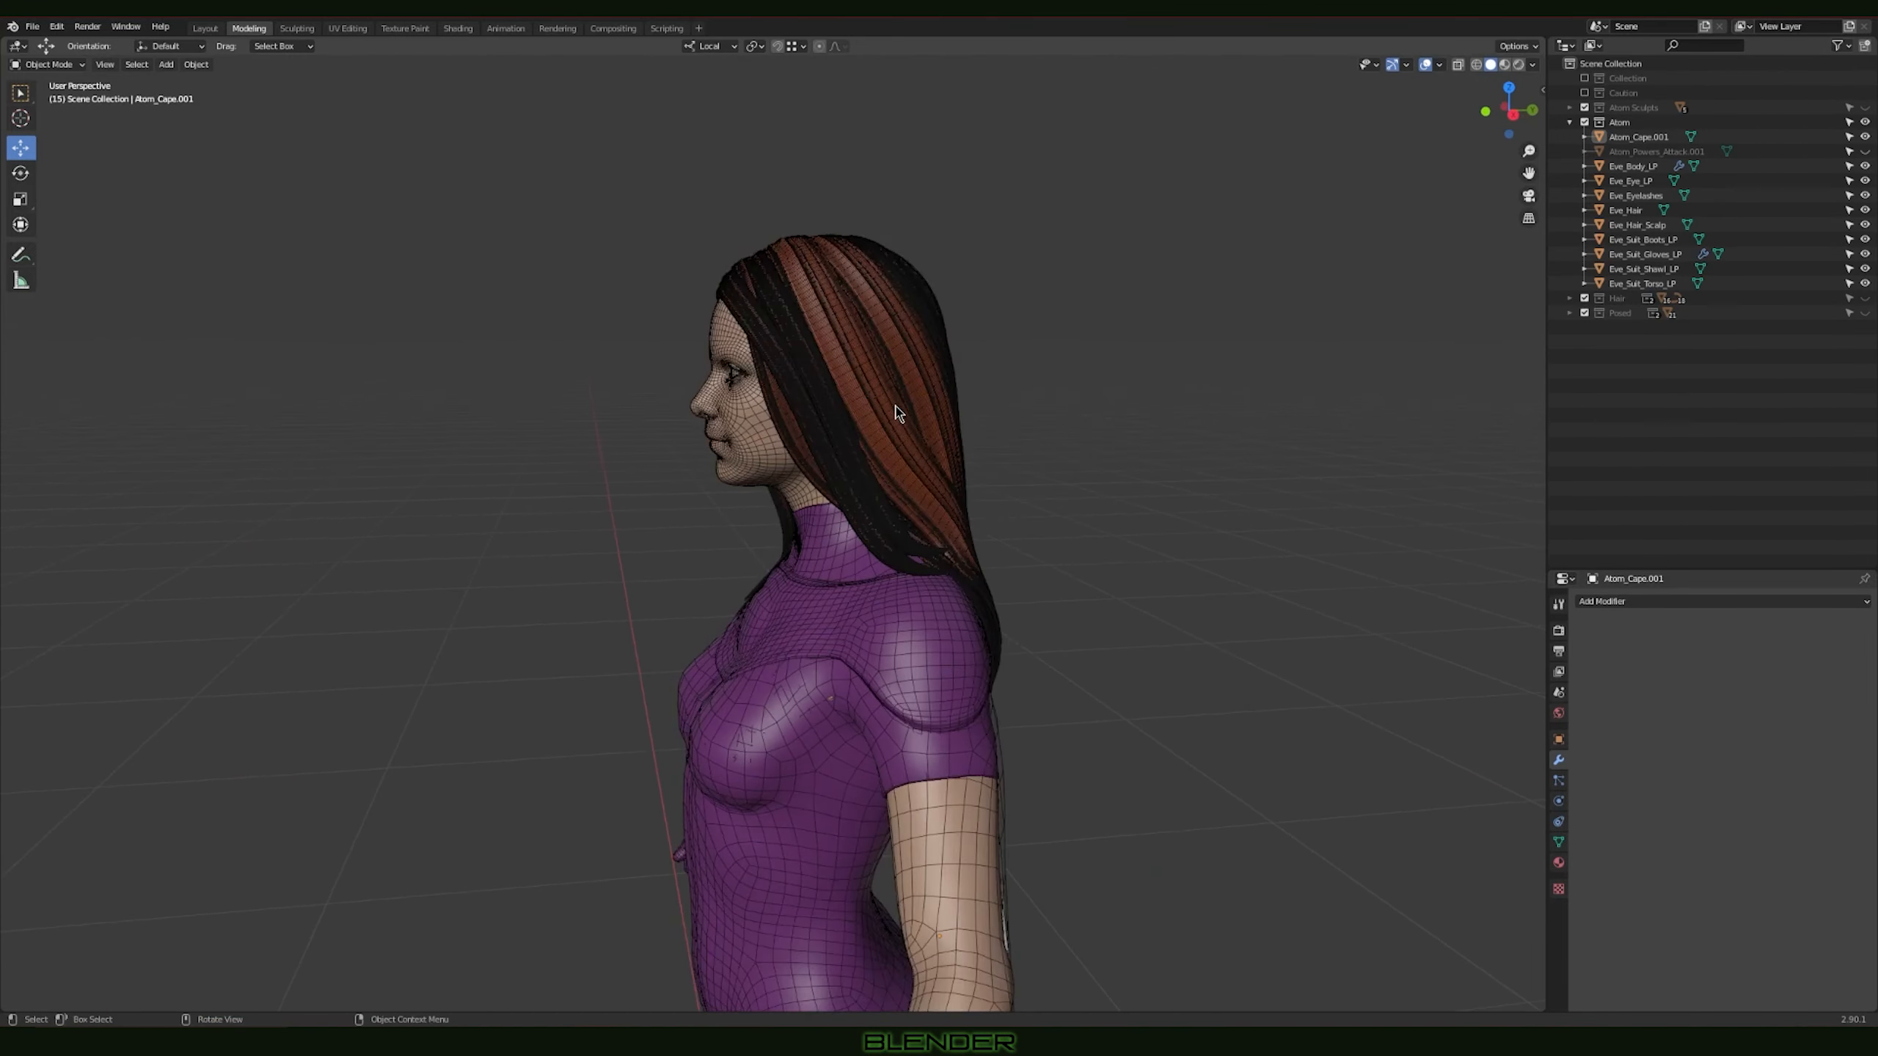
# Step: Hide the wireframe overlay so the character displays as plain shaded surfaces
pyautogui.click(1438, 65)
pyautogui.click(1347, 313)
pyautogui.scroll(-3, 980, 545)
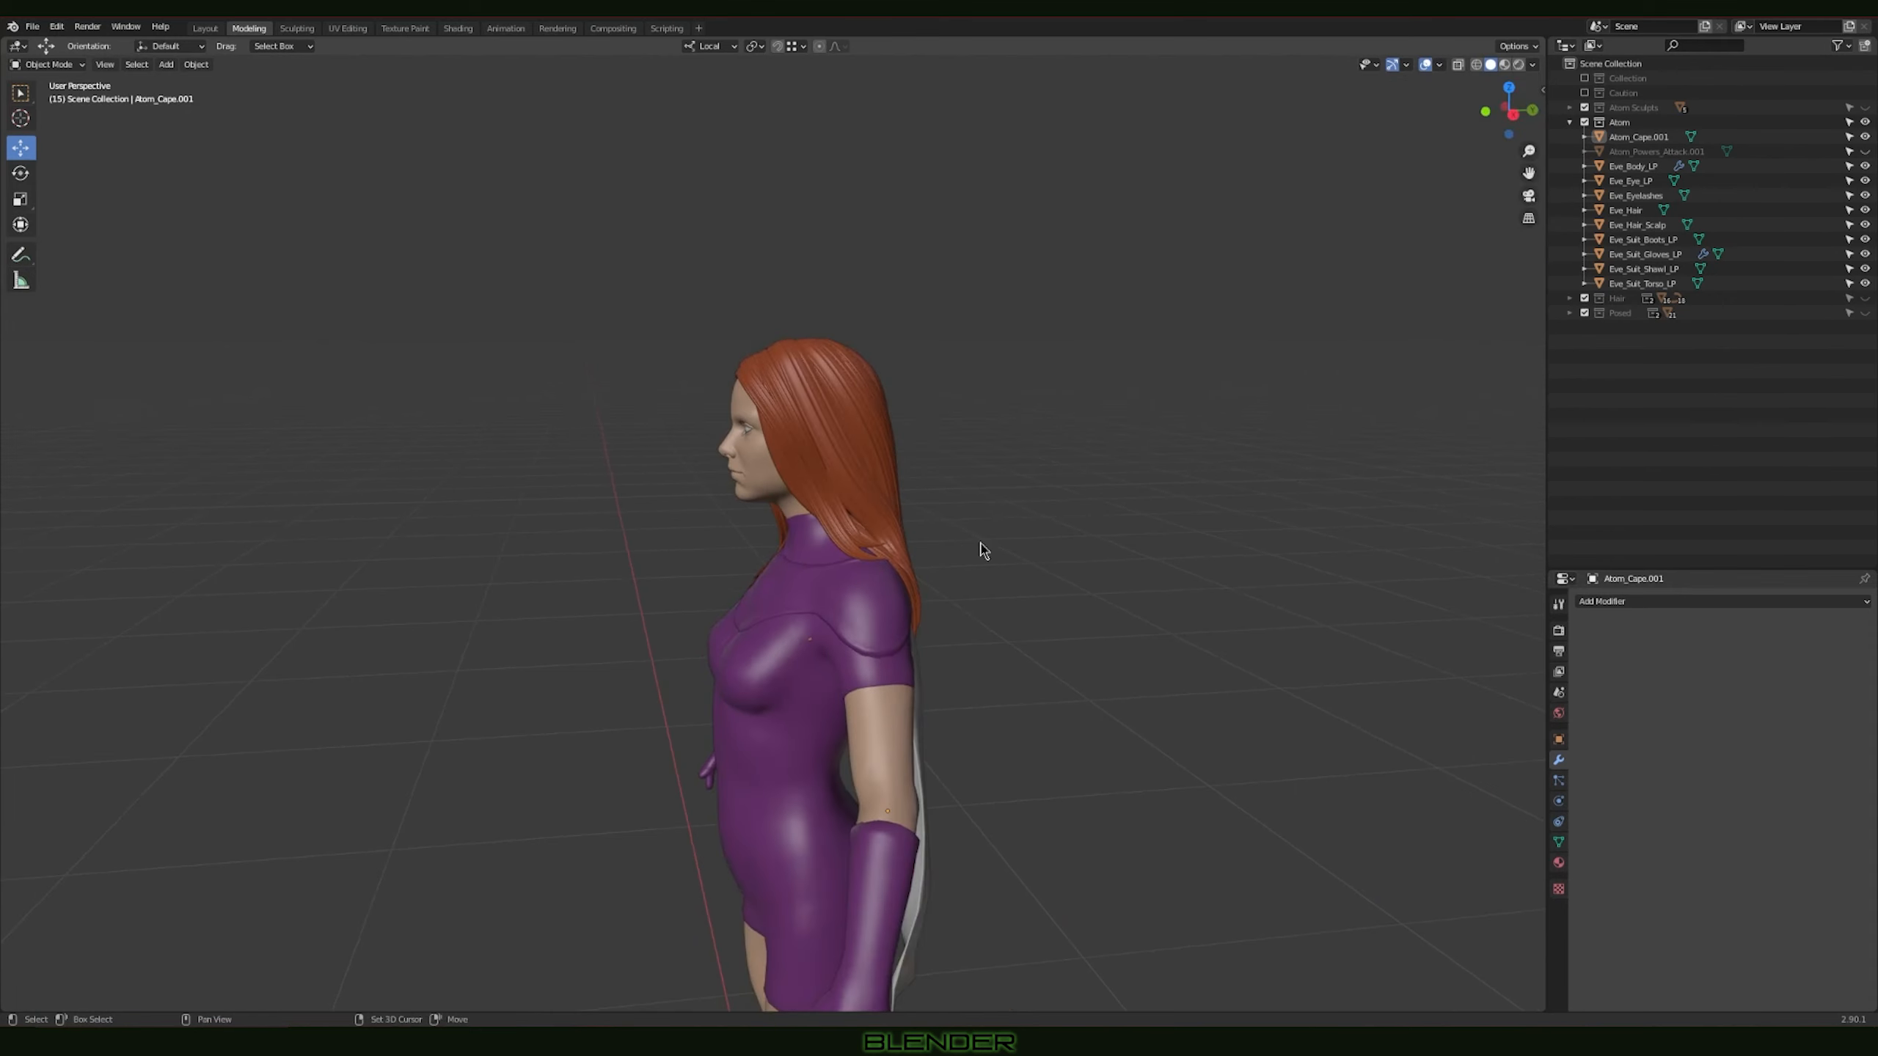
# Step: Unhide Atom_Powers_Attack.001, select it and view the atom-shaped object beside the character's hand
pyautogui.moveTo(980, 545); pyautogui.dragTo(1132, 348, button='middle')
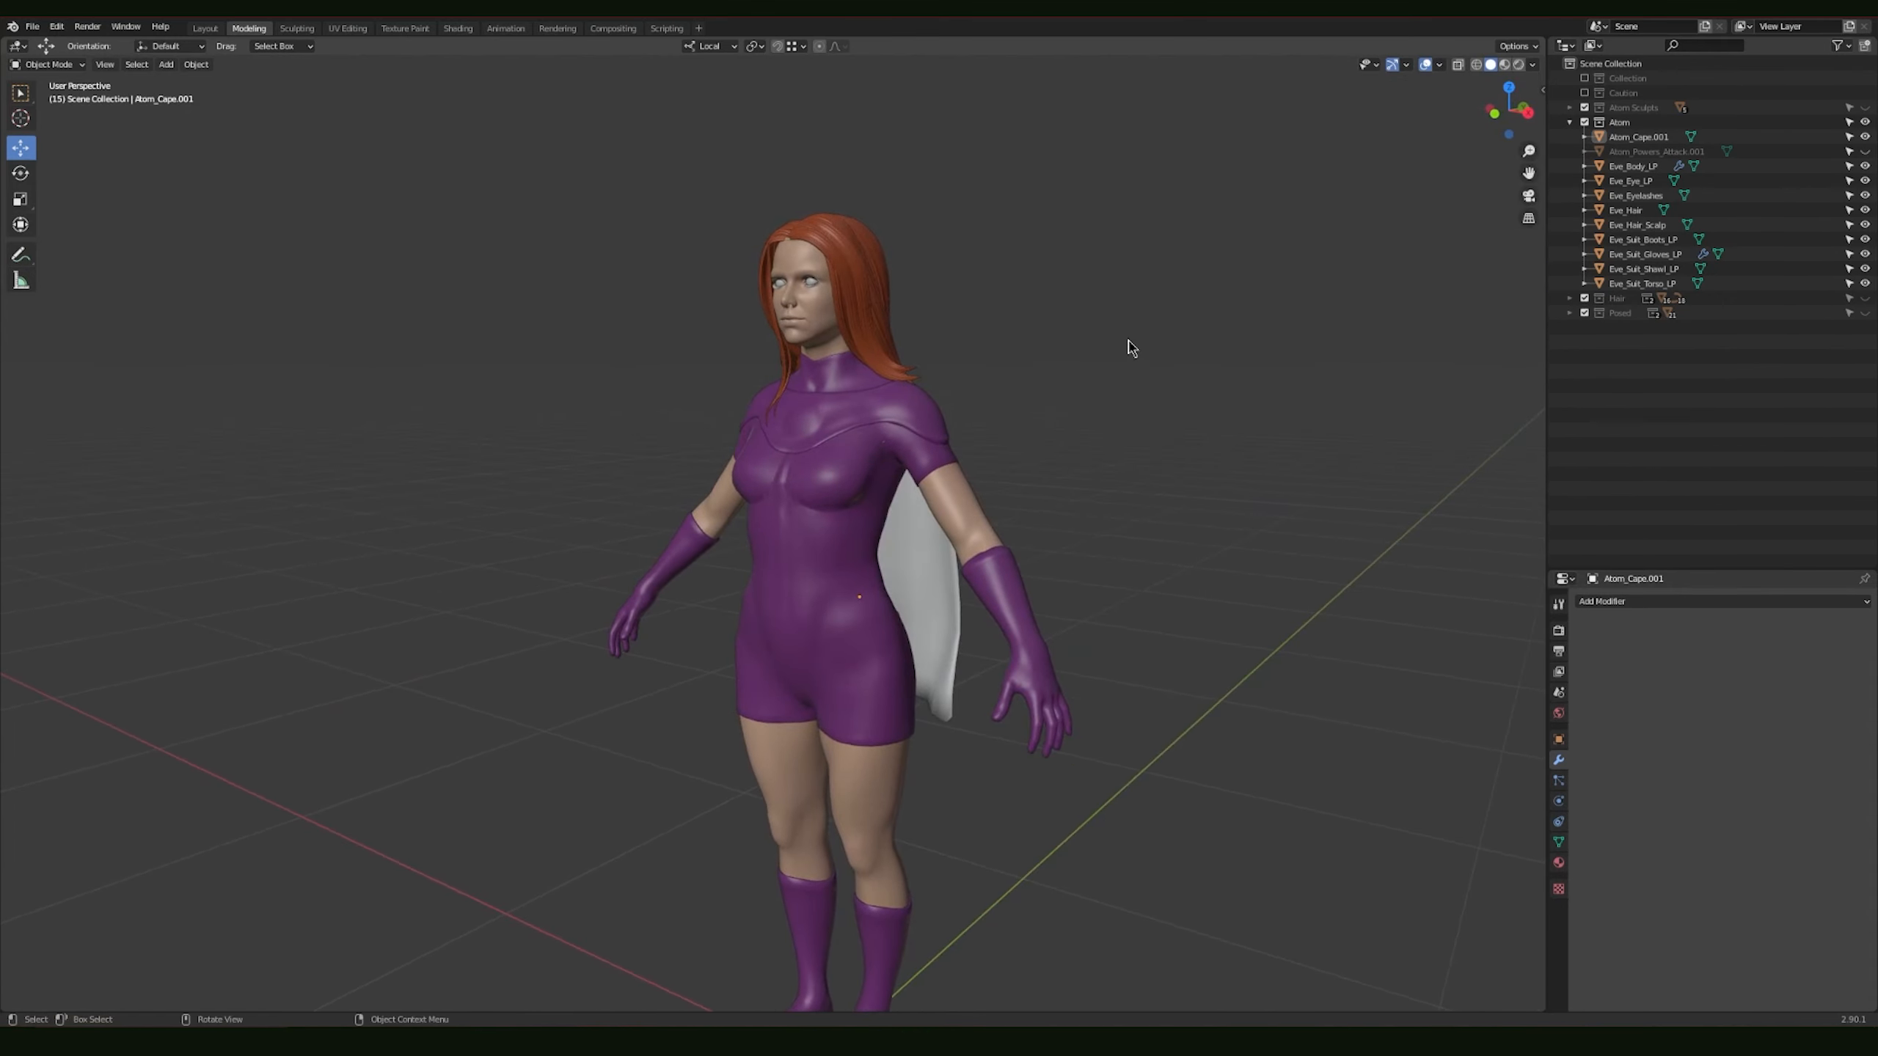
pyautogui.click(1864, 153)
pyautogui.keyDown('shift'); pyautogui.moveTo(1081, 608); pyautogui.dragTo(1113, 409, button='middle'); pyautogui.keyUp('shift')
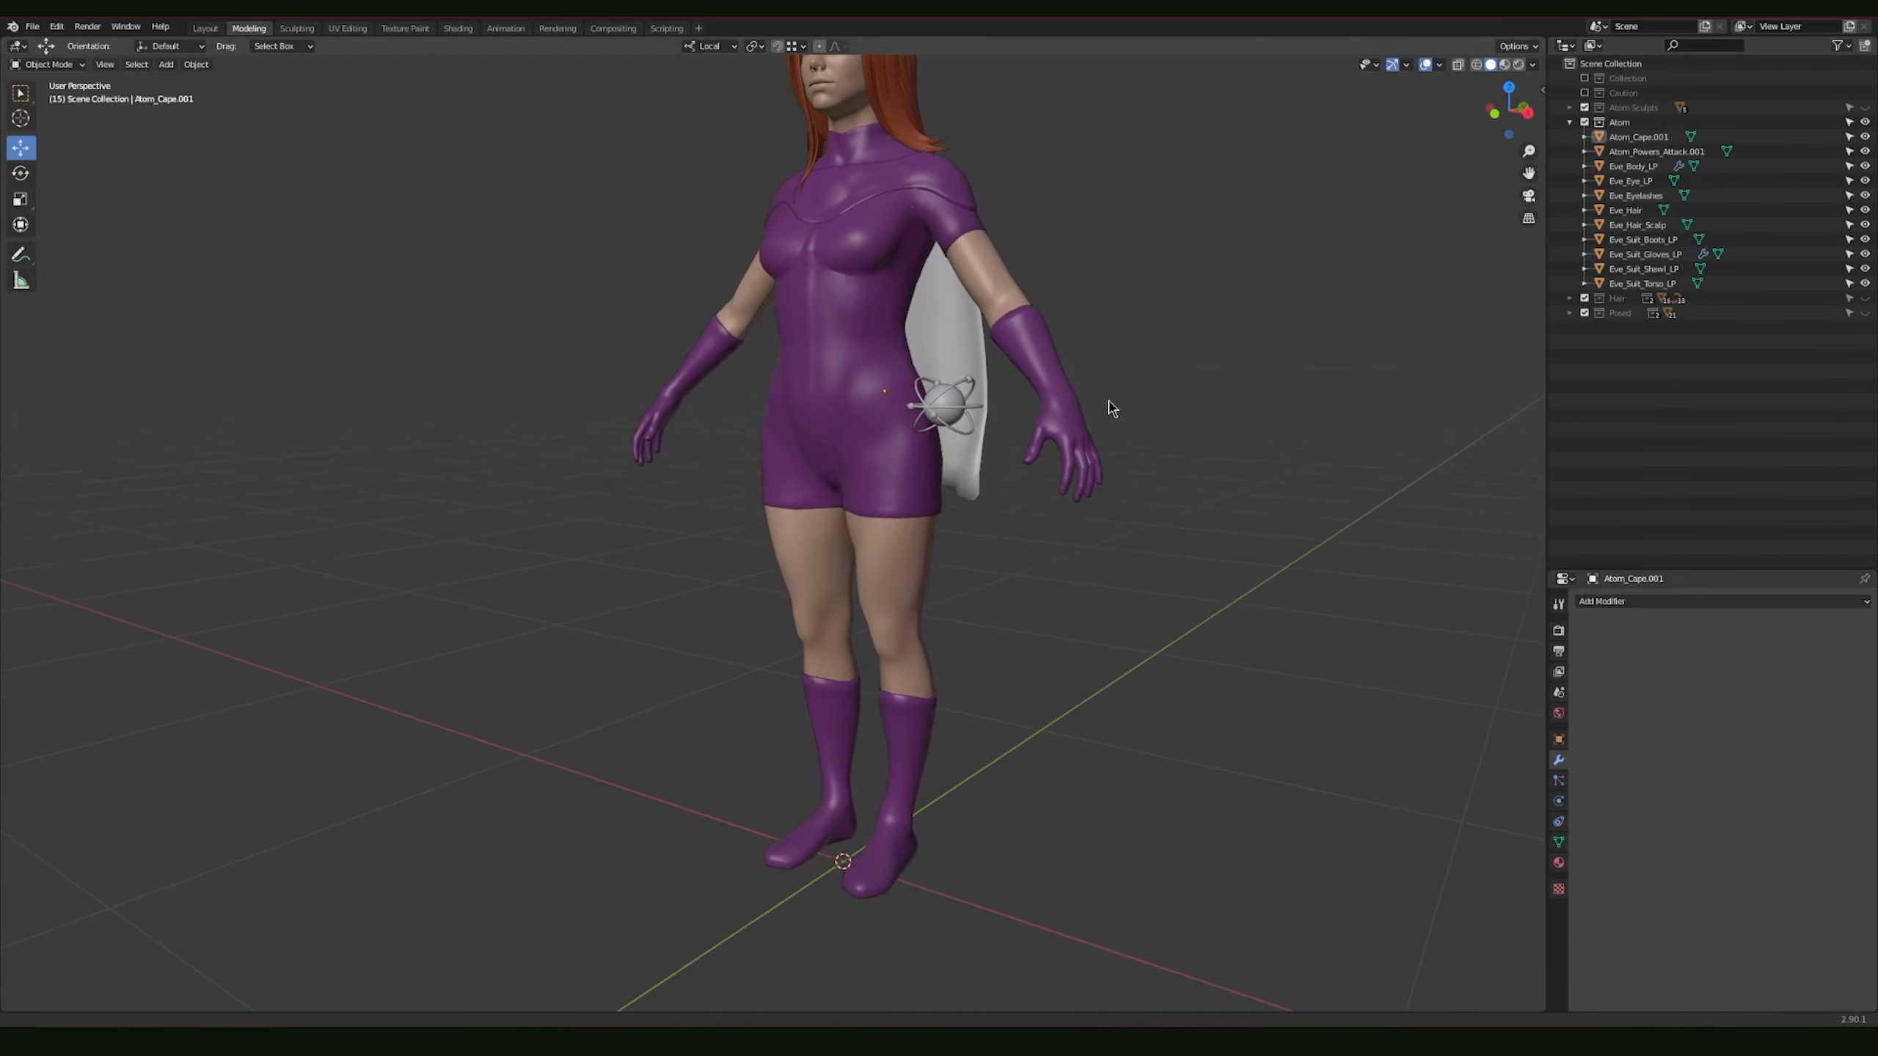
pyautogui.moveTo(969, 425)
pyautogui.mouseDown(button='middle')
pyautogui.moveTo(1141, 440)
pyautogui.moveTo(958, 439)
pyautogui.mouseUp(button='middle')
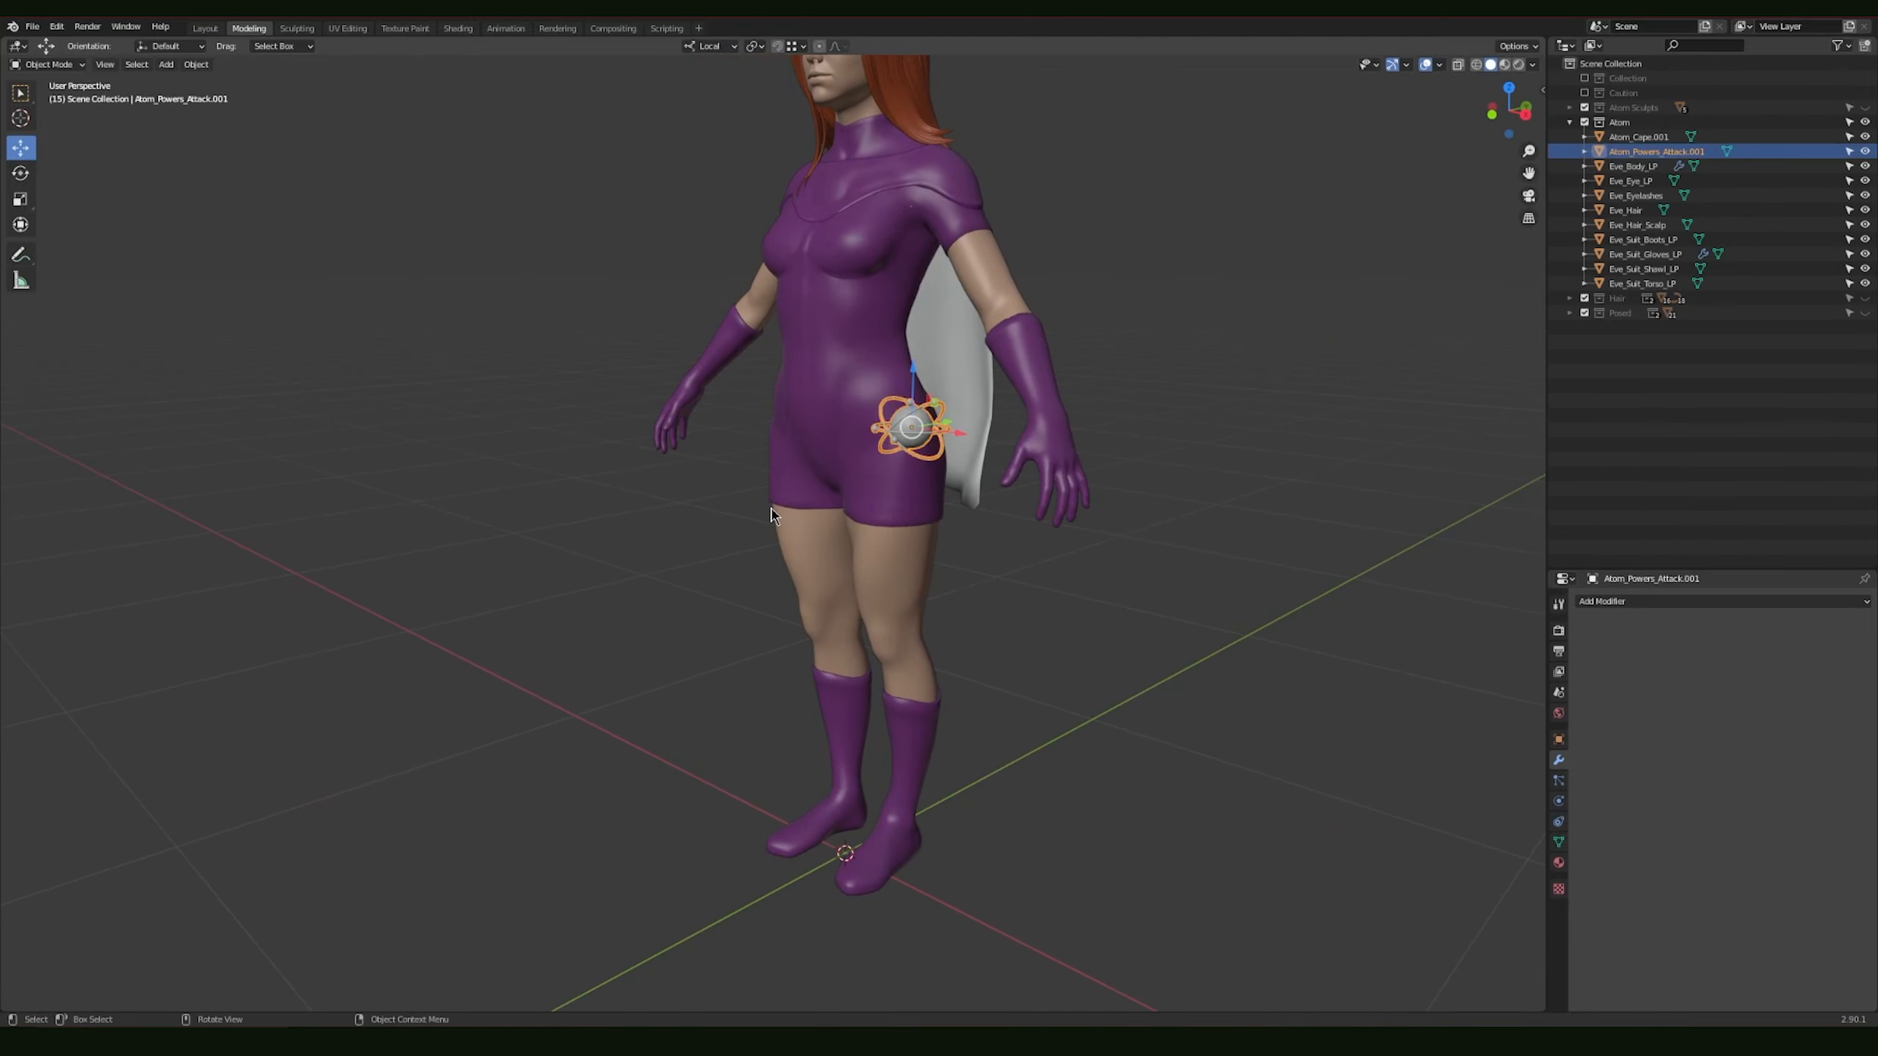
pyautogui.moveTo(771, 515); pyautogui.dragTo(998, 516, button='middle')
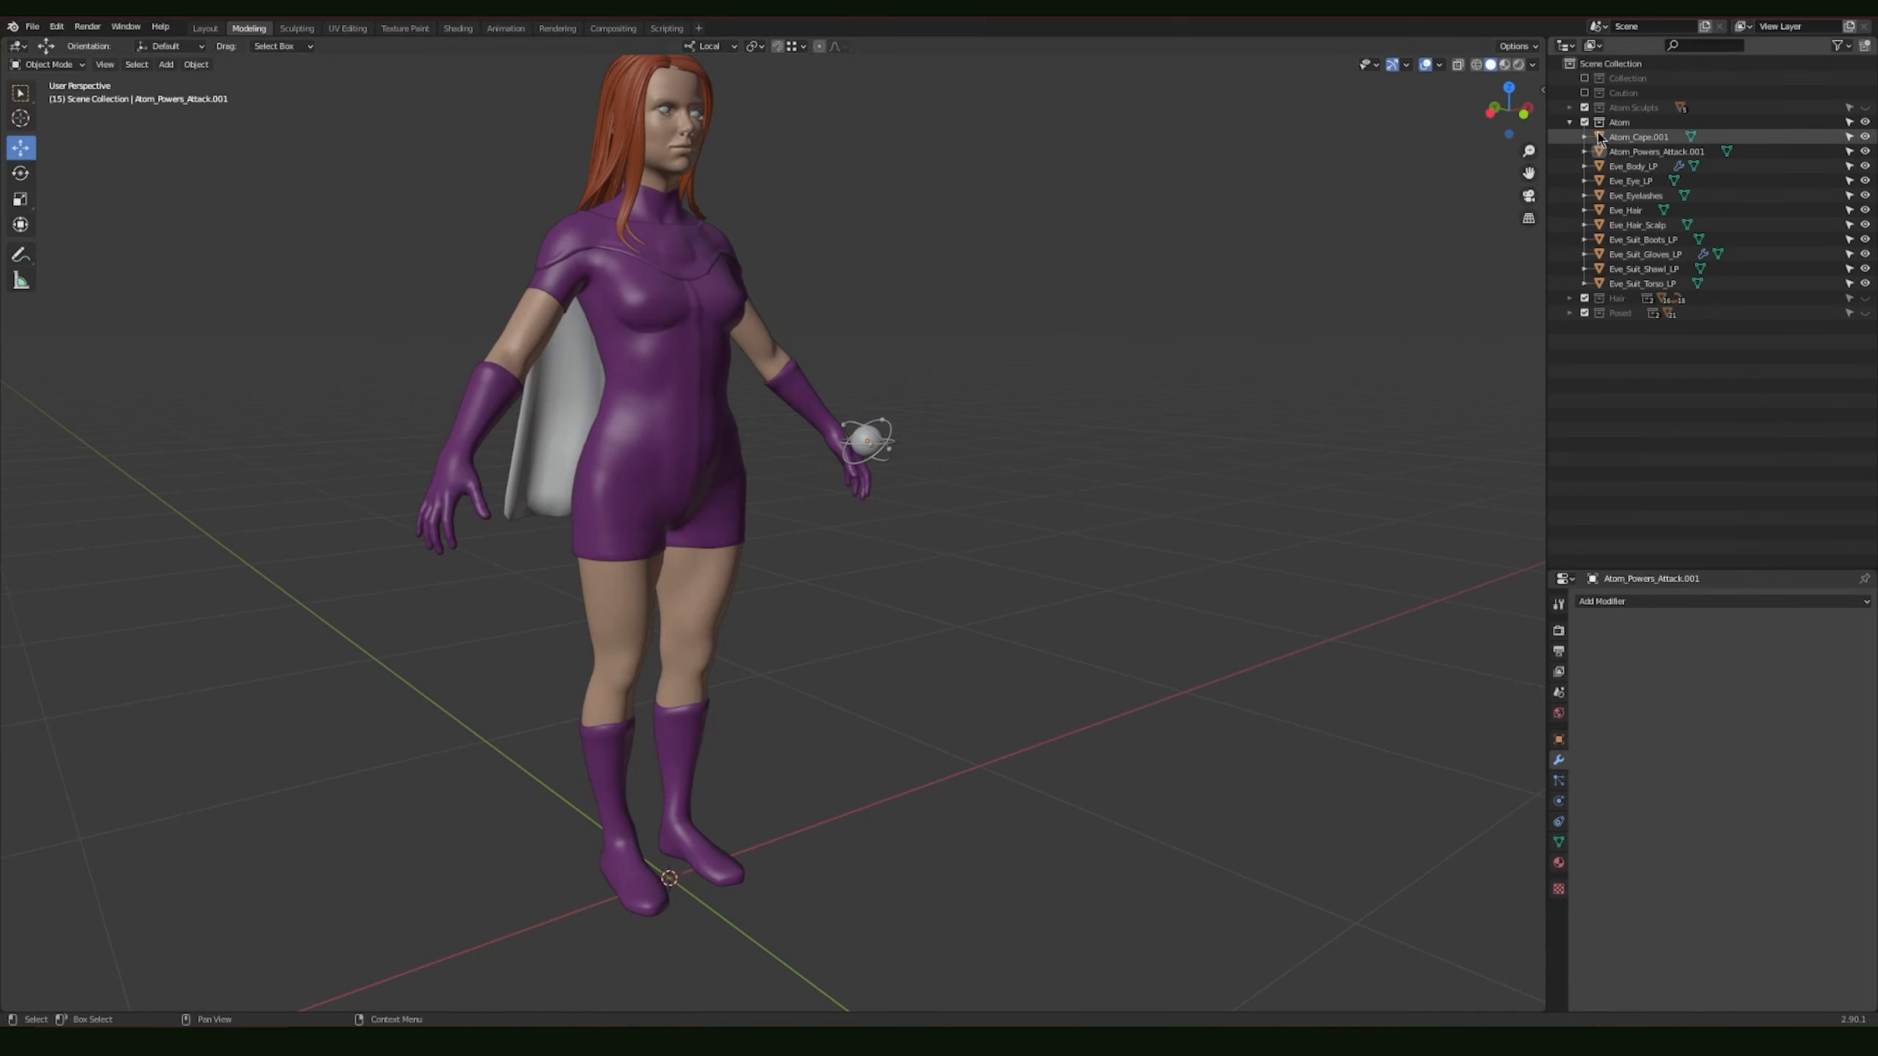
# Step: Collapse the Atom collection and show only the Hair collection in the scene
pyautogui.click(1570, 122)
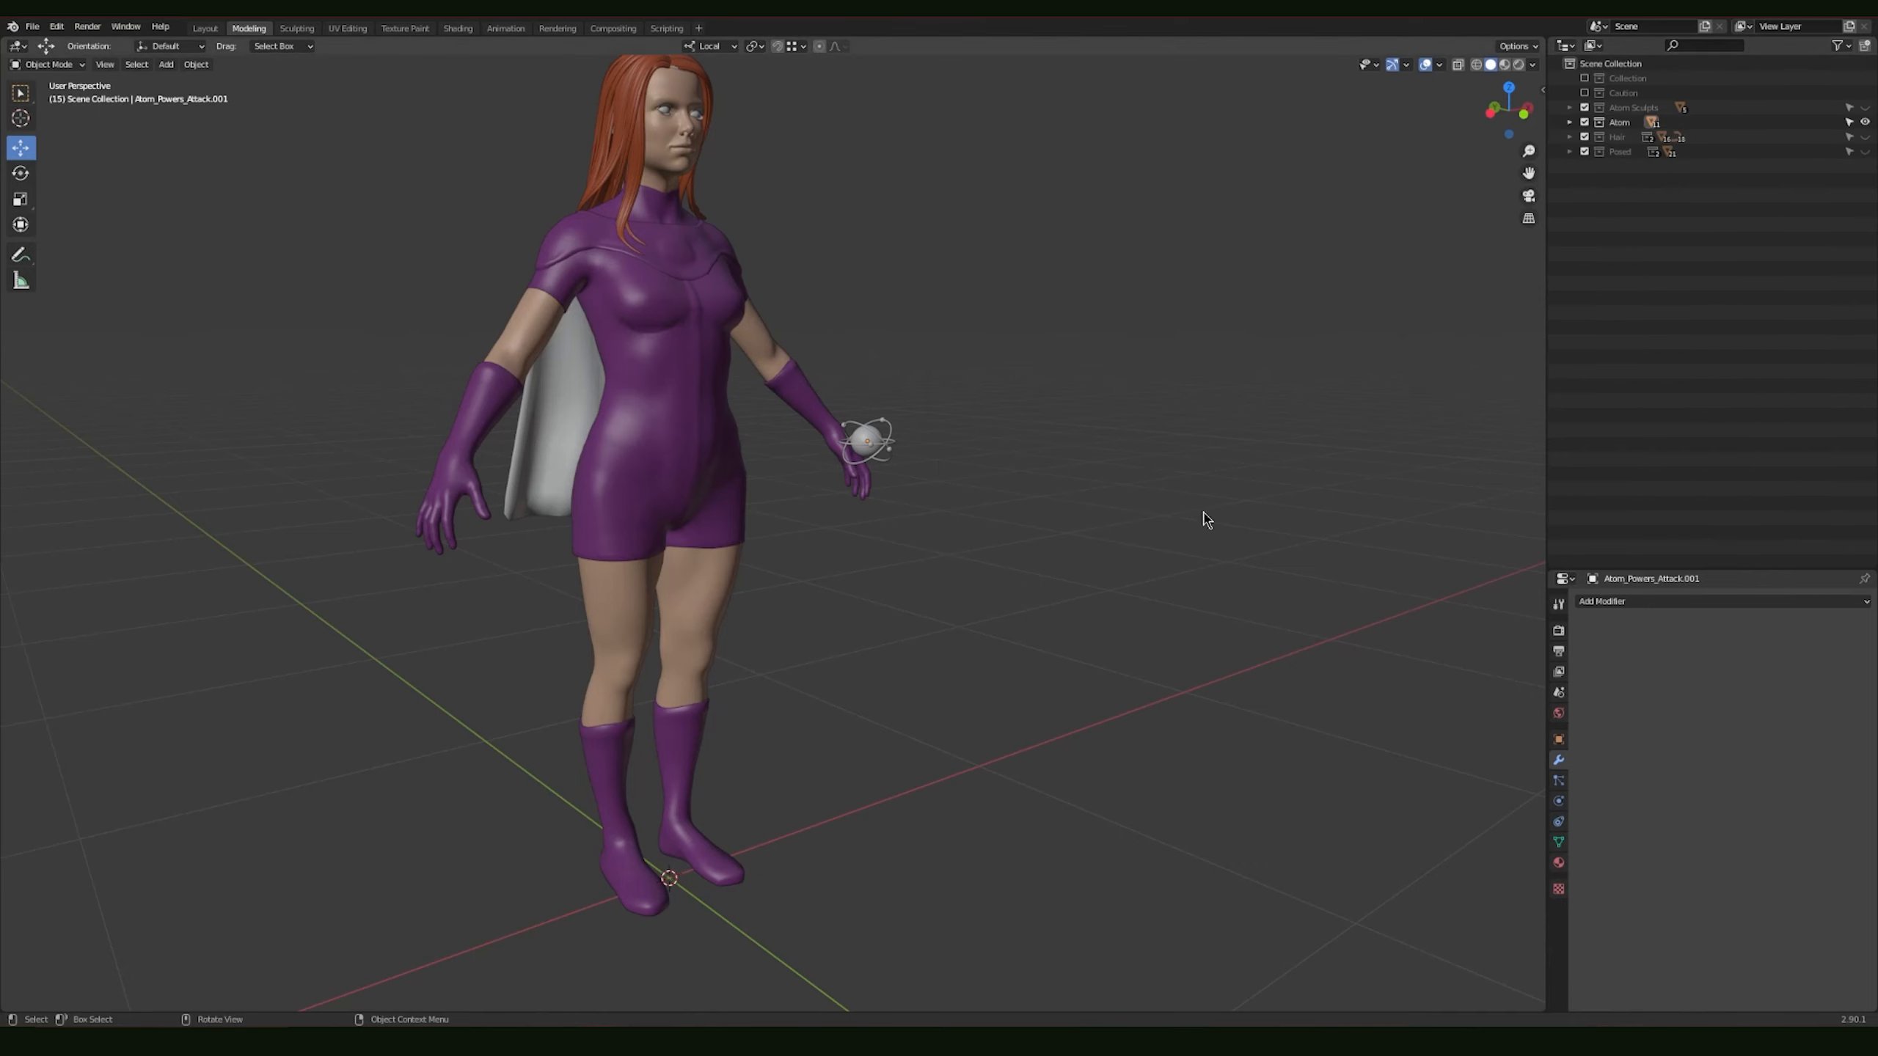
pyautogui.scroll(-1, 1203, 520)
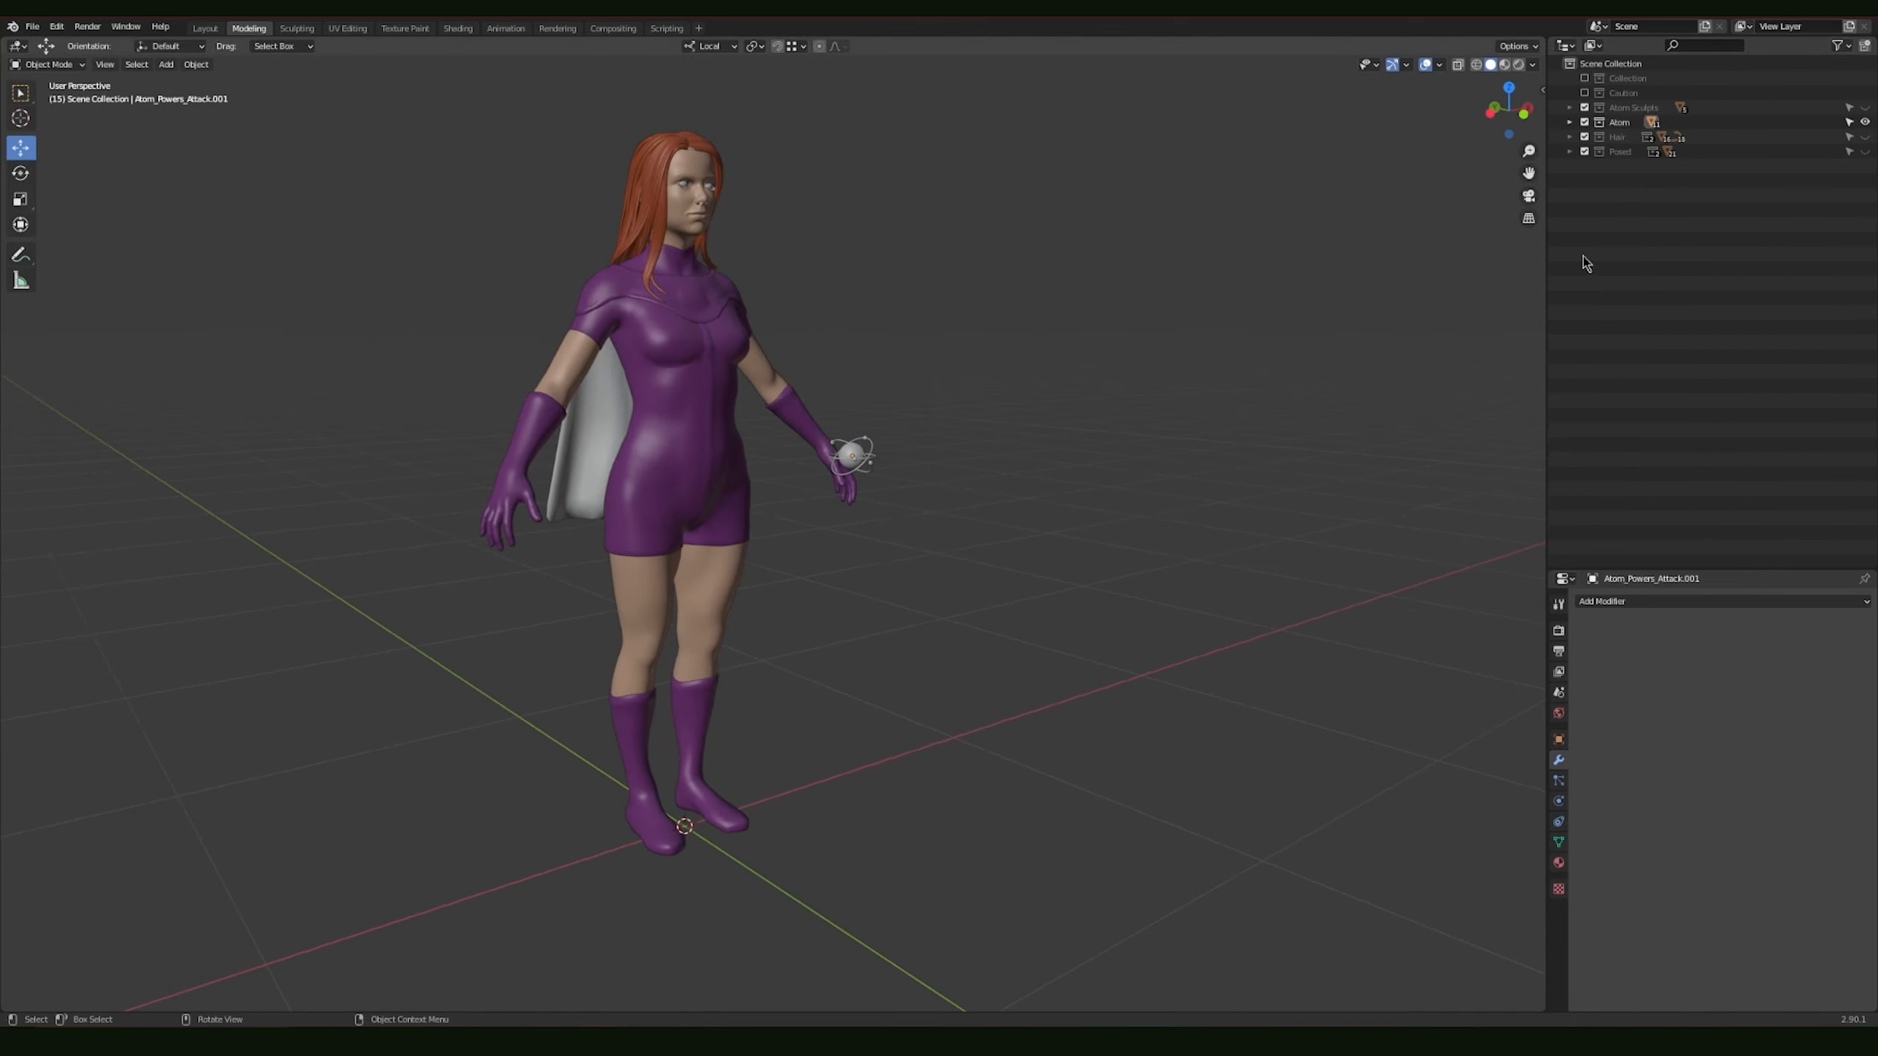
pyautogui.keyDown('ctrl'); pyautogui.click(1864, 137); pyautogui.keyUp('ctrl')
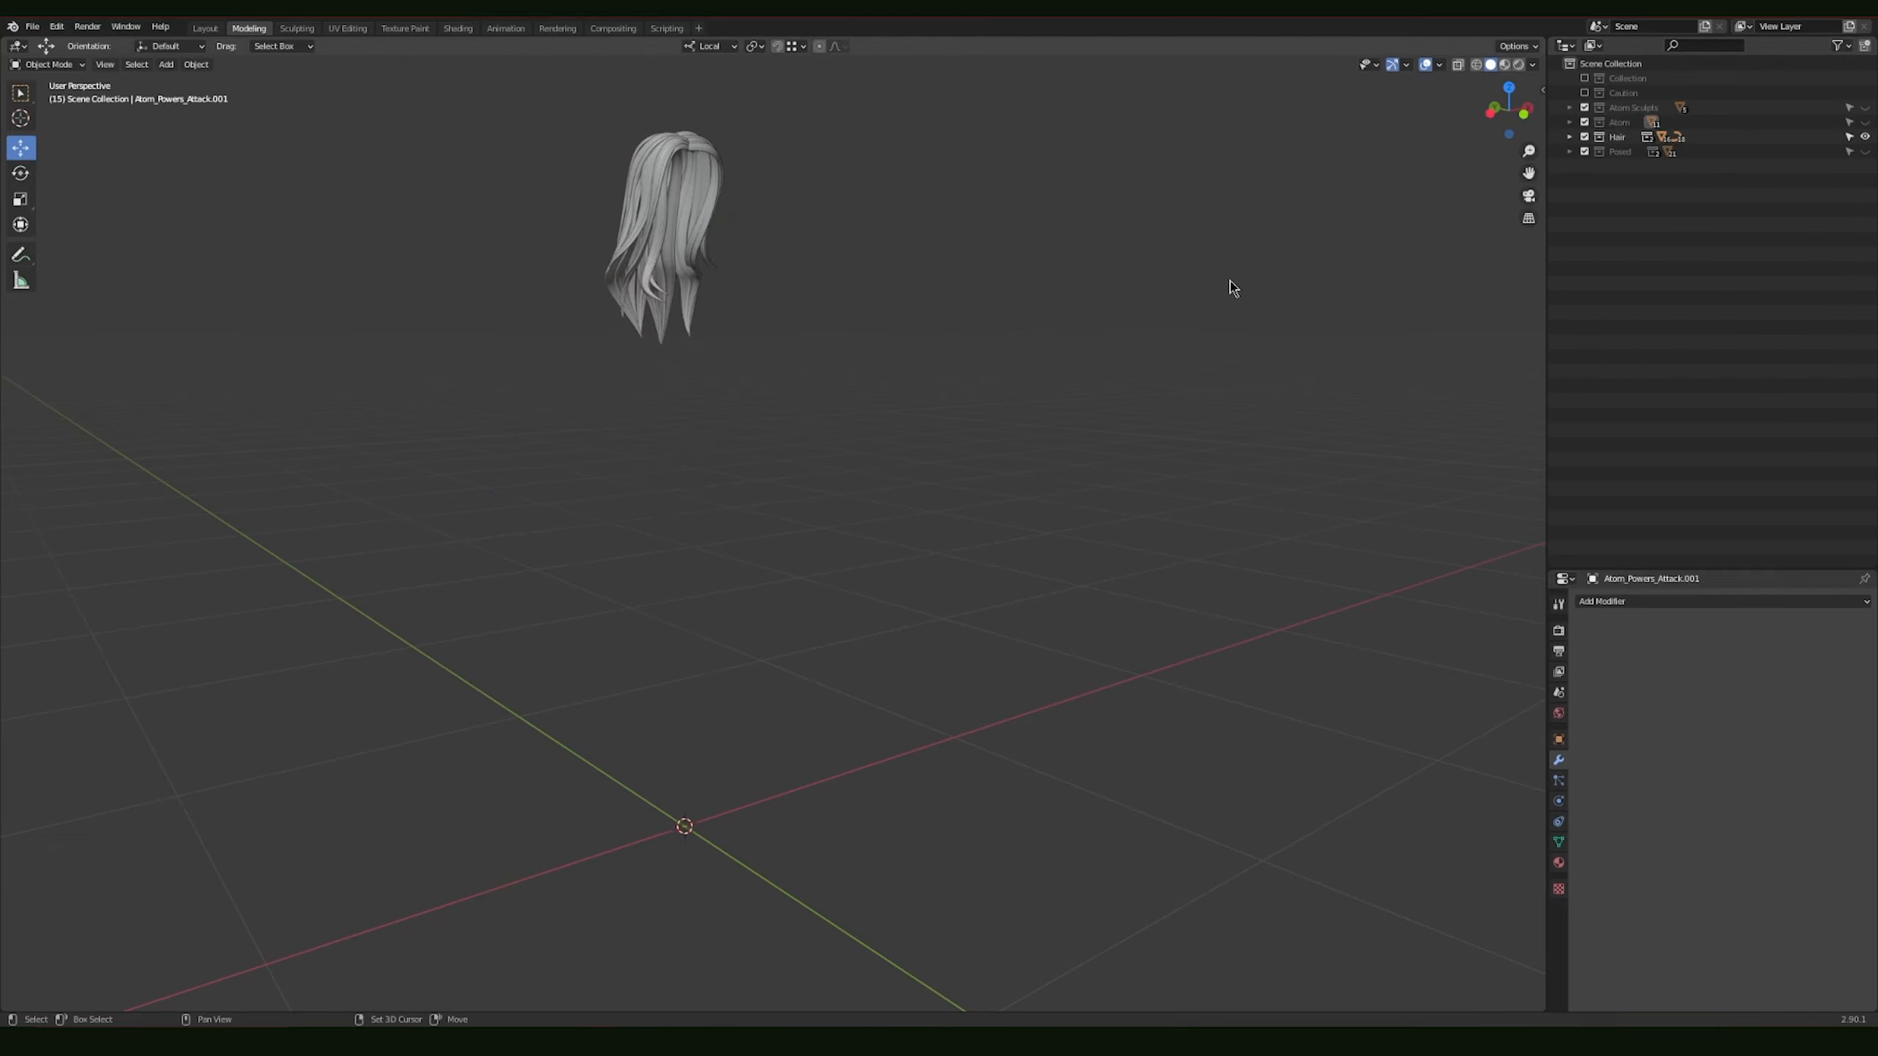
# Step: Zoom in on the isolated hair and examine its strands from the side and front
pyautogui.keyDown('shift'); pyautogui.moveTo(897, 294); pyautogui.dragTo(1038, 363, button='middle'); pyautogui.keyUp('shift')
pyautogui.scroll(1, 1037, 361)
pyautogui.press('b')
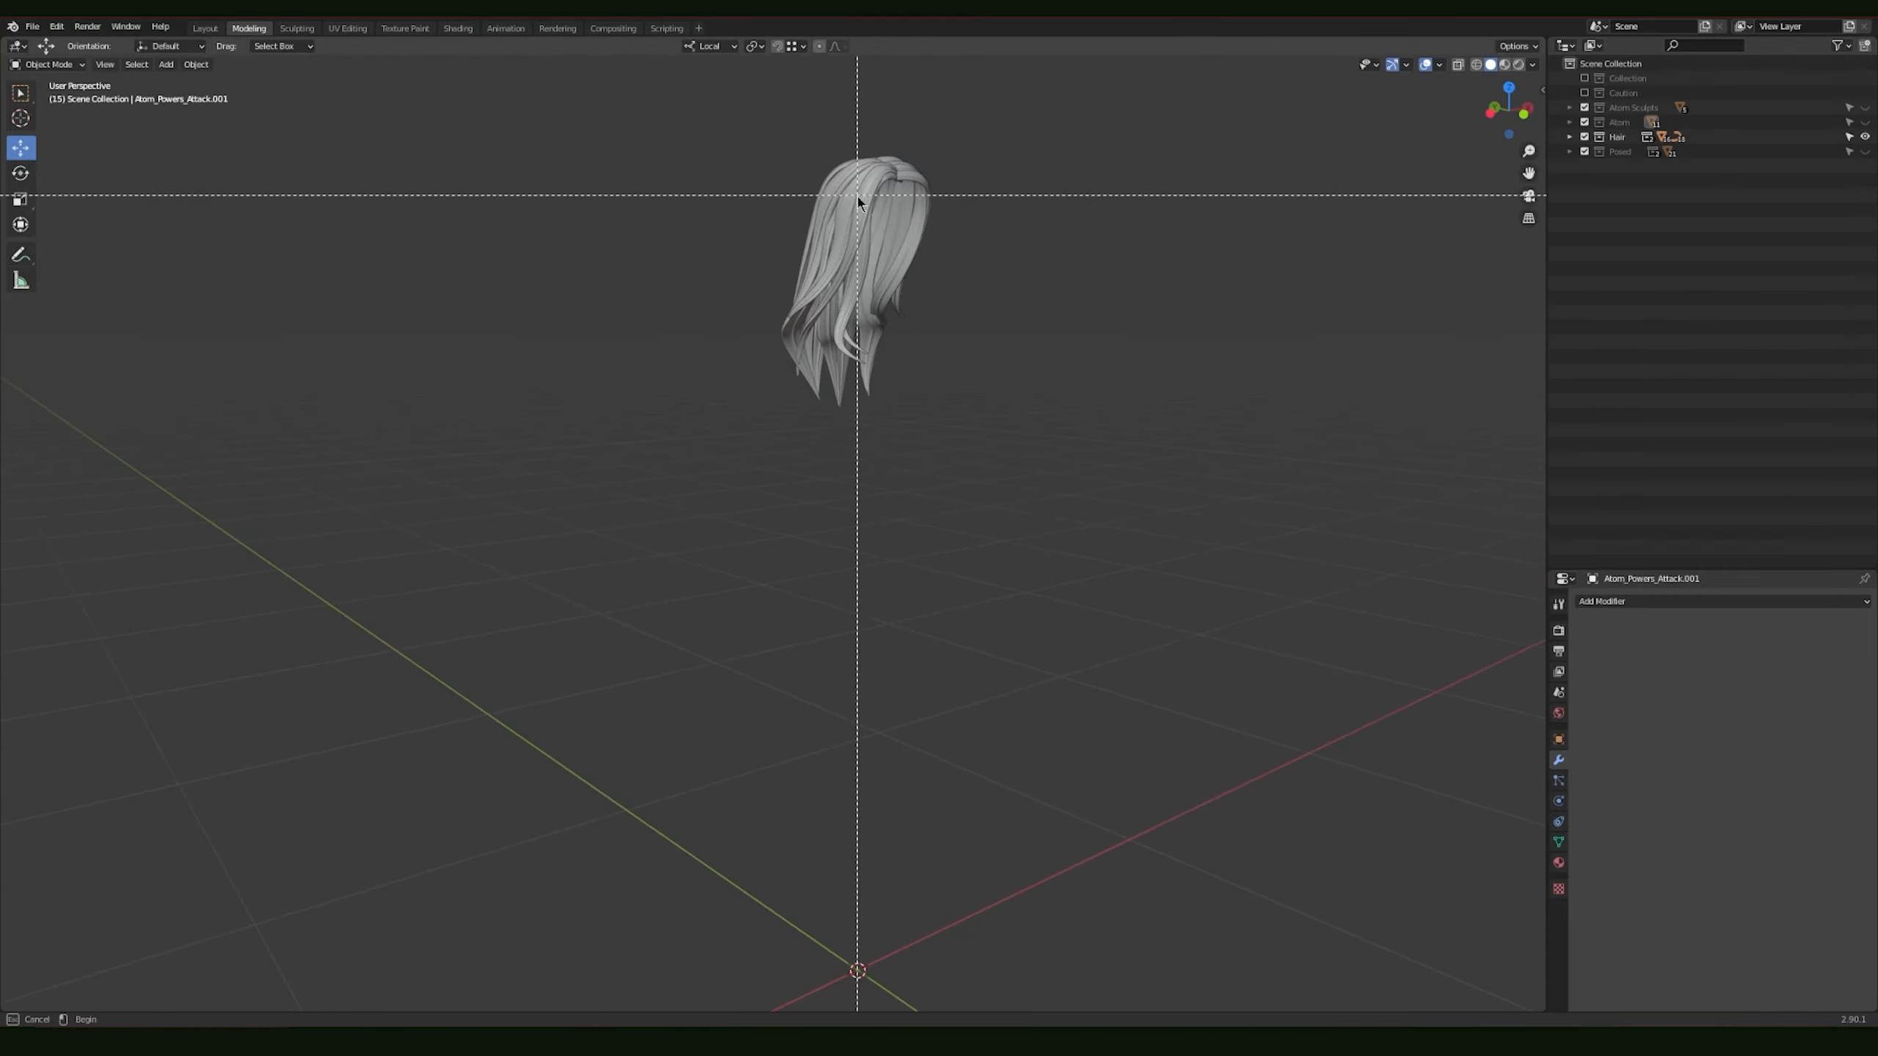
pyautogui.moveTo(857, 196); pyautogui.dragTo(880, 243)
pyautogui.scroll(-6, 916, 279)
pyautogui.moveTo(914, 301); pyautogui.dragTo(966, 350, button='middle')
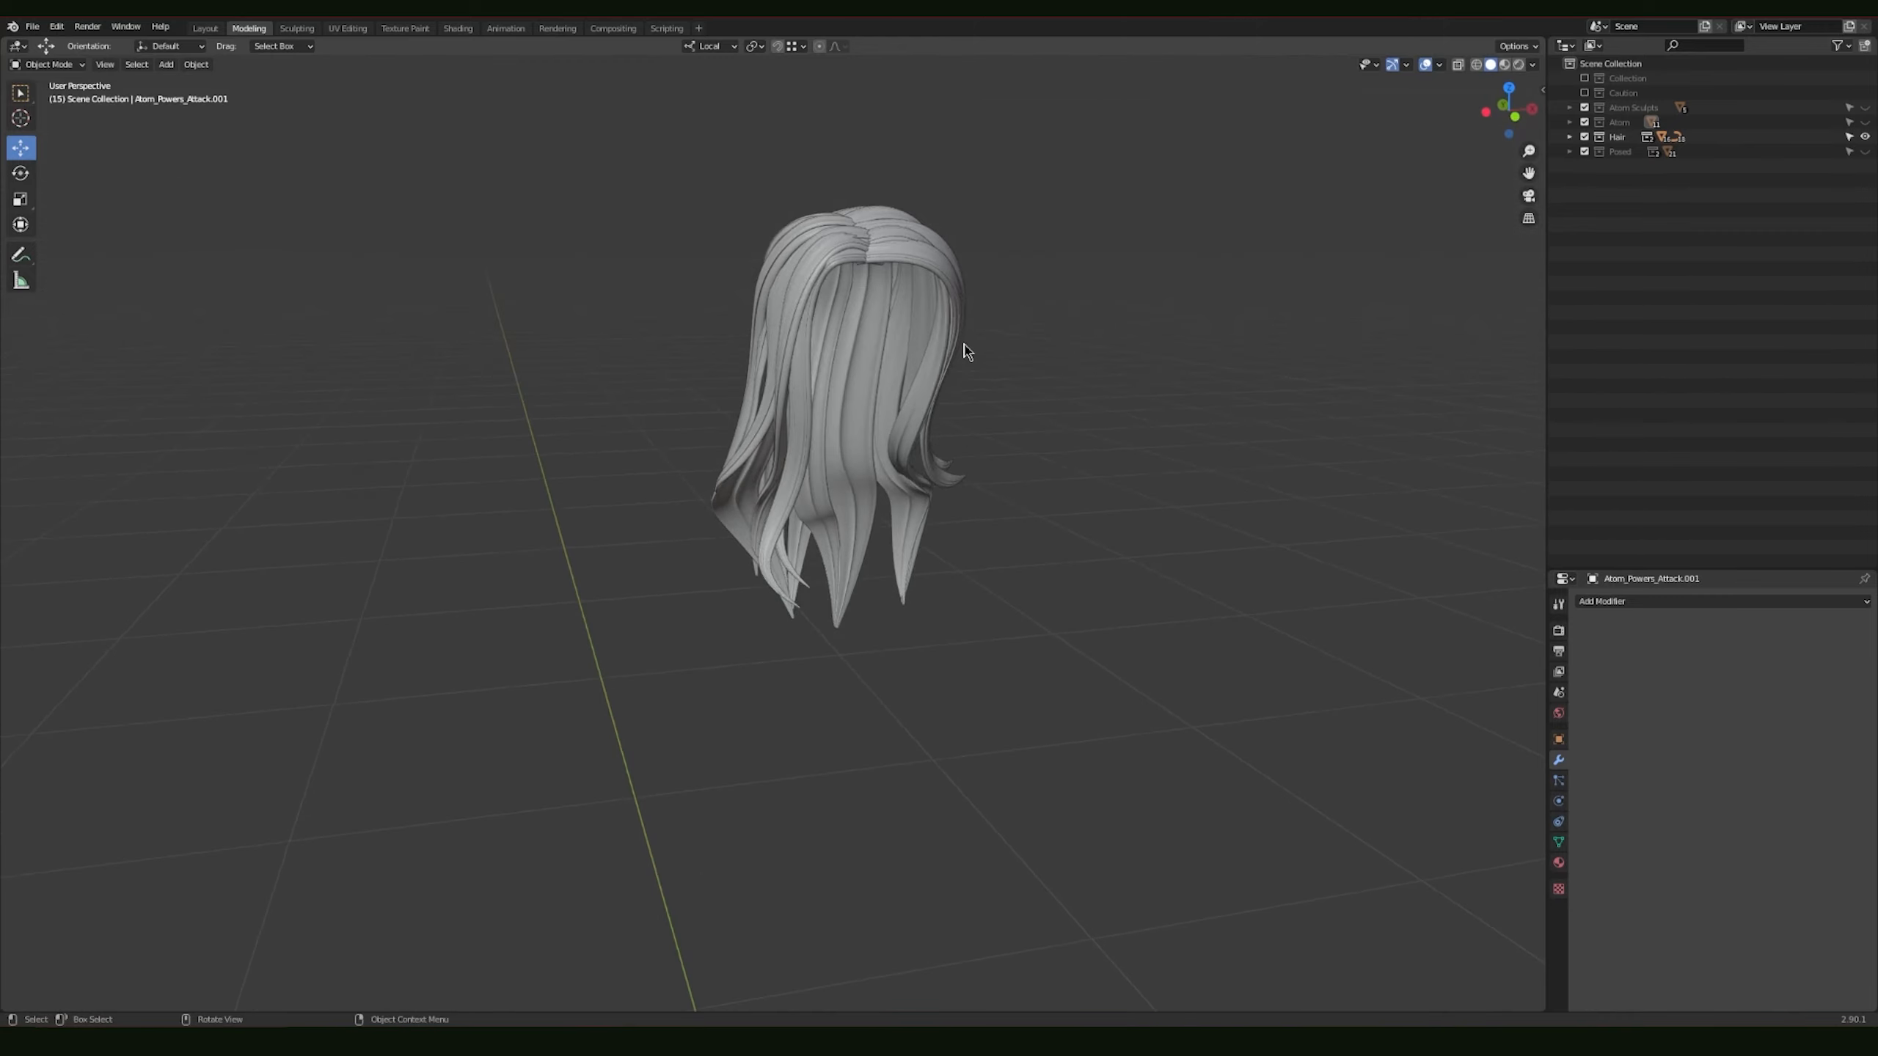
# Step: Expand the Hair and Nurbs collections and select the NurbsPath.001 hair strand
pyautogui.click(1569, 137)
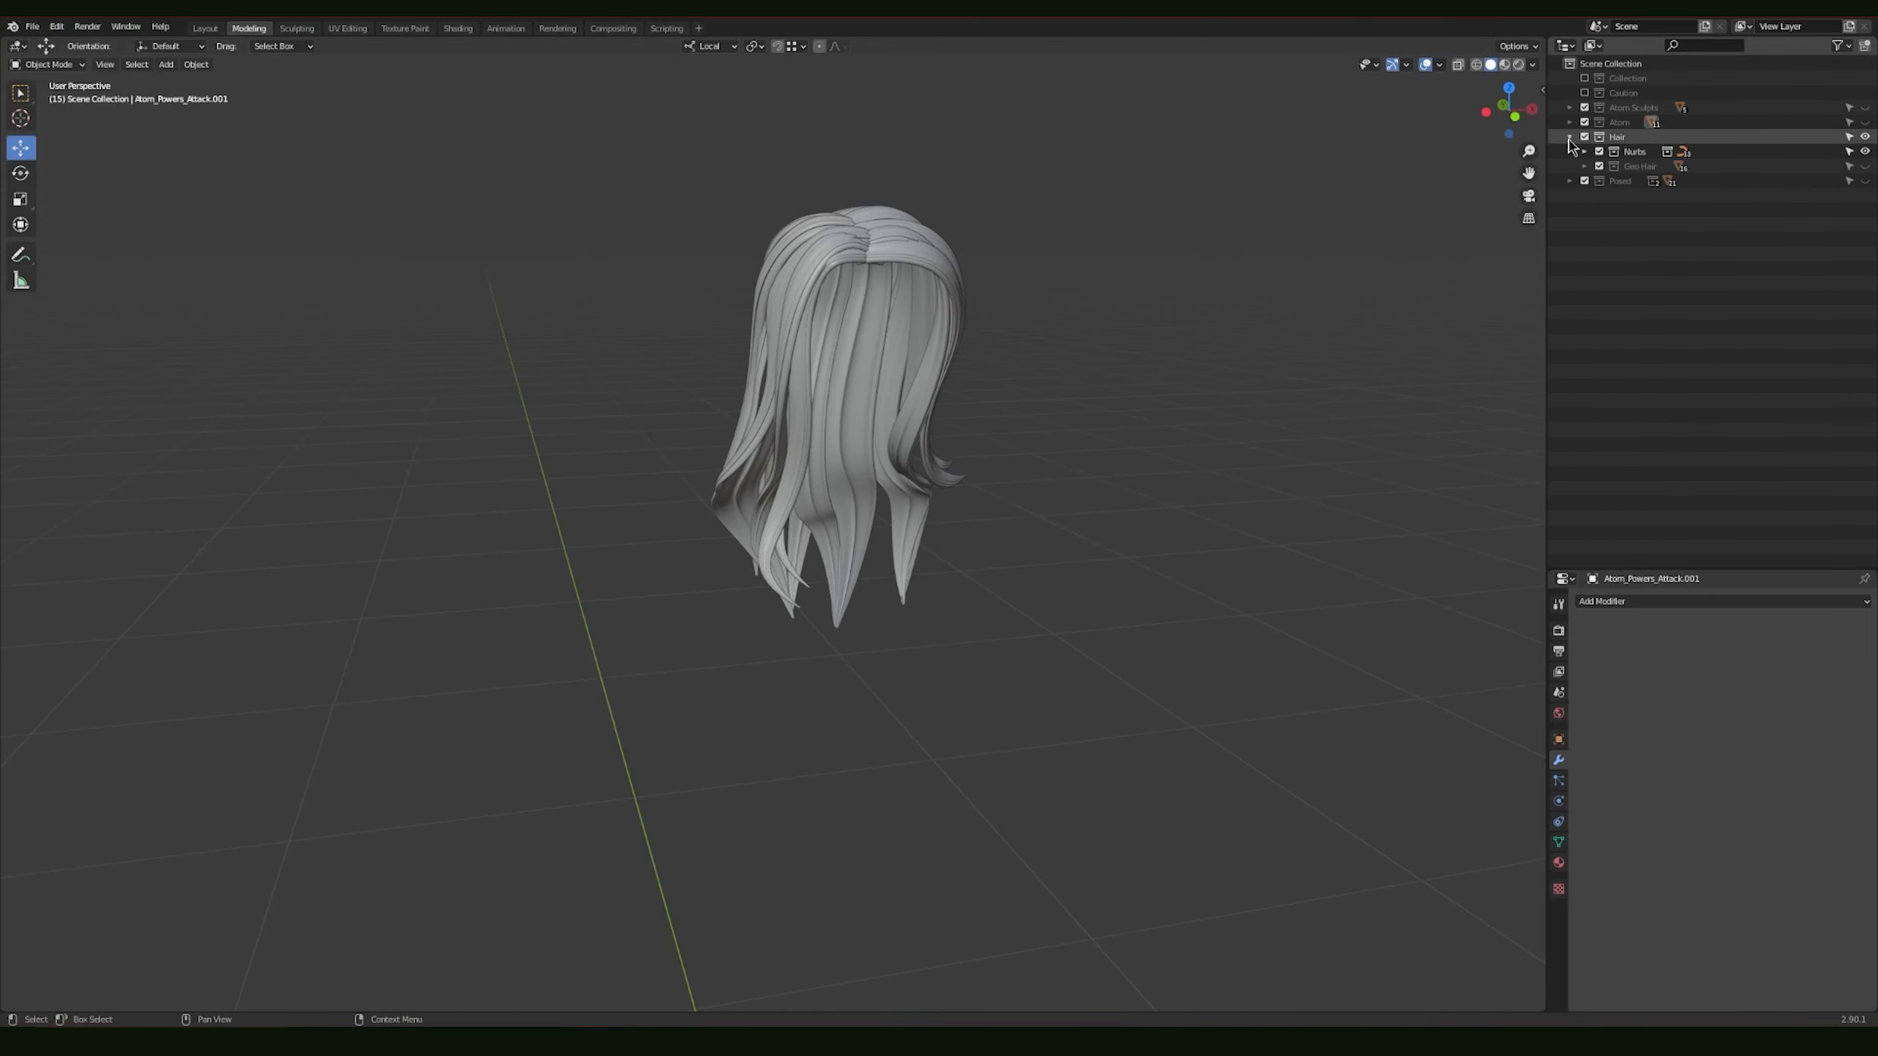
pyautogui.moveTo(1182, 353)
pyautogui.mouseDown(button='middle')
pyautogui.moveTo(1090, 339)
pyautogui.moveTo(1256, 338)
pyautogui.moveTo(831, 327)
pyautogui.moveTo(935, 335)
pyautogui.moveTo(1016, 373)
pyautogui.moveTo(1160, 340)
pyautogui.mouseUp(button='middle')
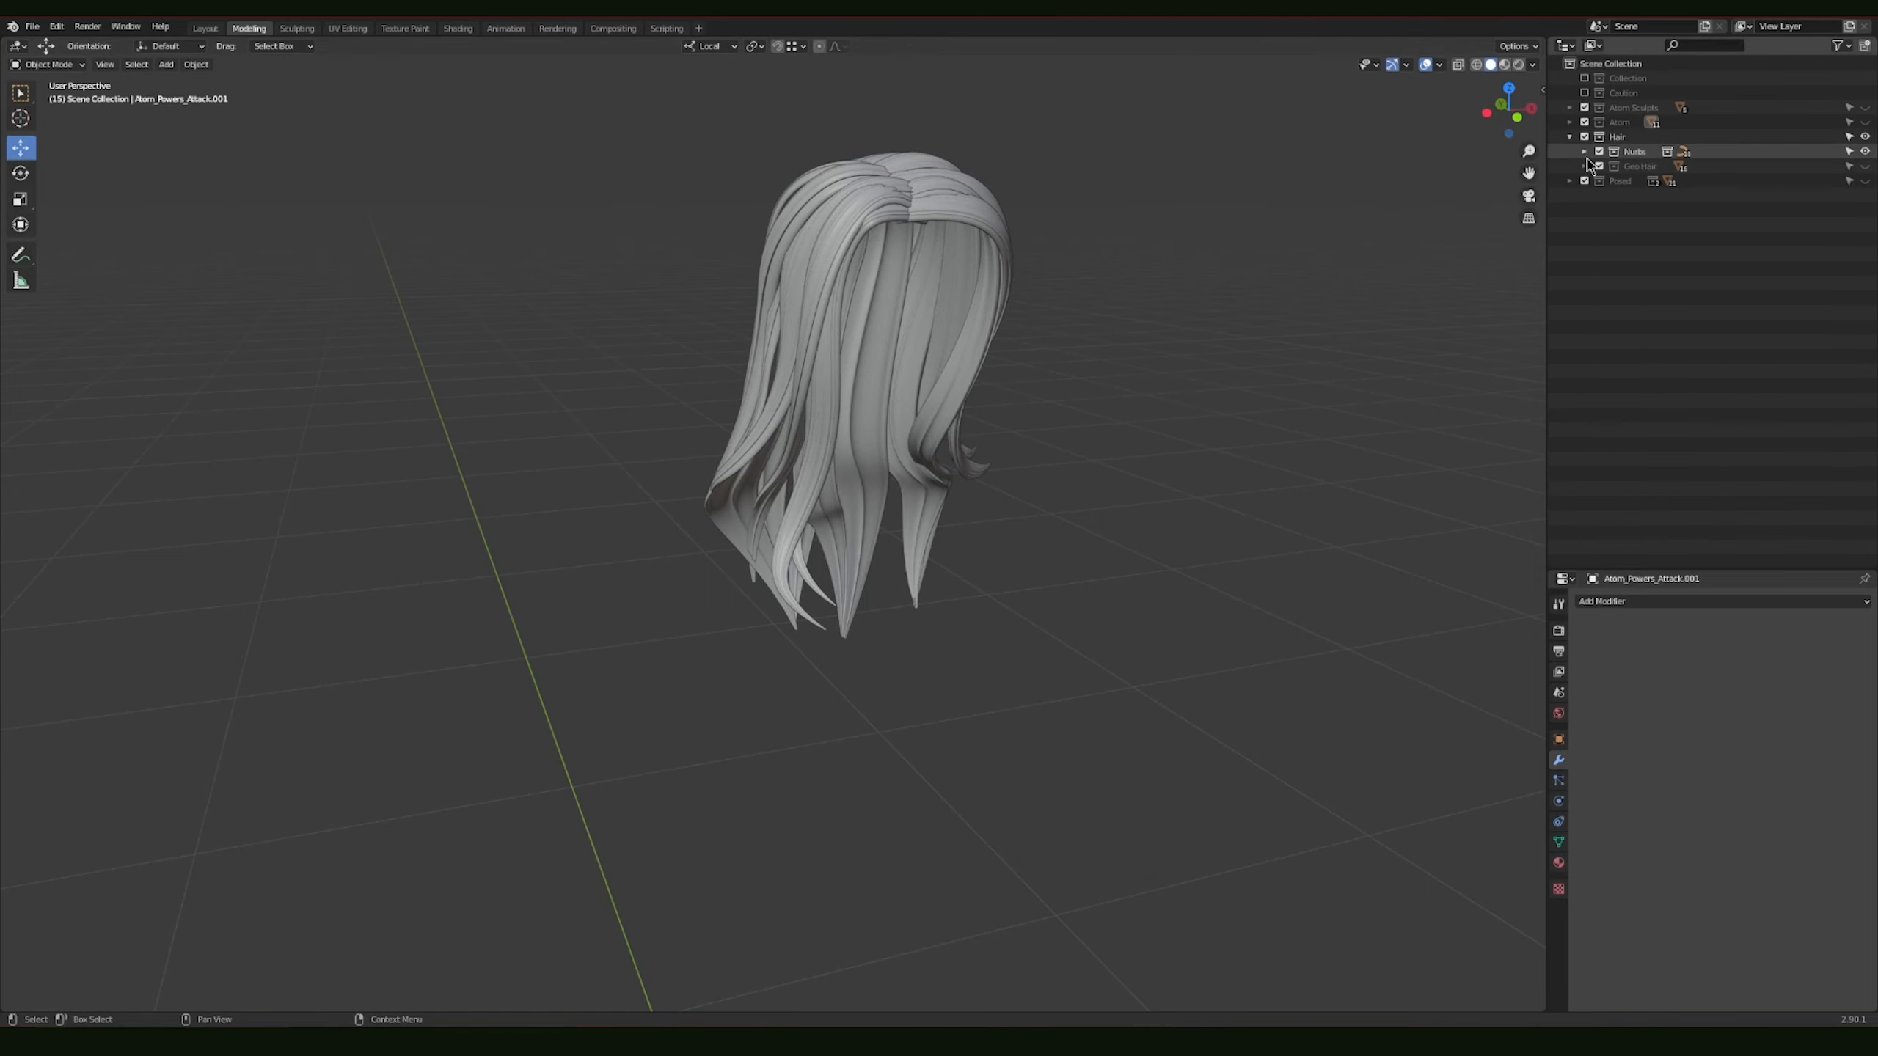
pyautogui.click(1584, 153)
pyautogui.moveTo(1289, 256); pyautogui.dragTo(955, 443, button='middle')
pyautogui.click(1665, 201)
pyautogui.scroll(2, 917, 370)
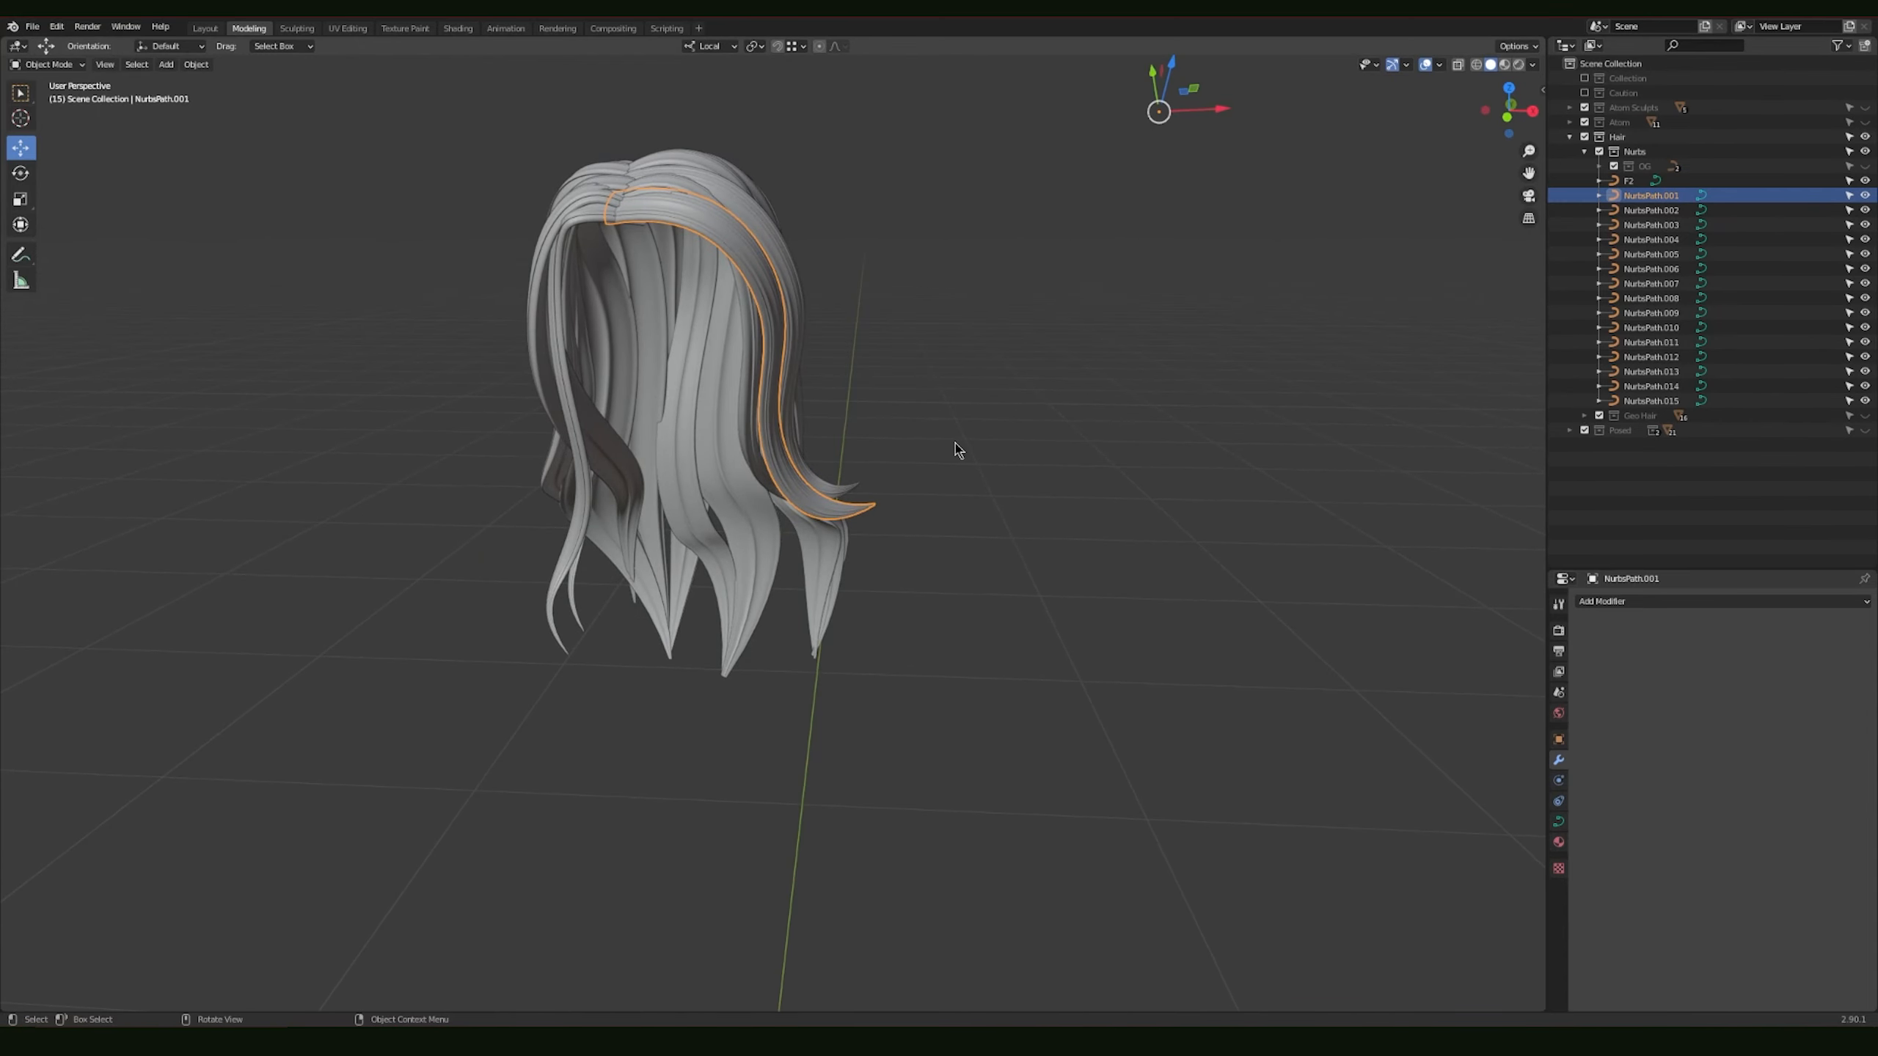
# Step: In Edit Mode, try out moving control points along the NurbsPath.001 hair strand, and return to Object Mode
pyautogui.press('Tab')
pyautogui.moveTo(954, 442); pyautogui.dragTo(973, 379, button='middle')
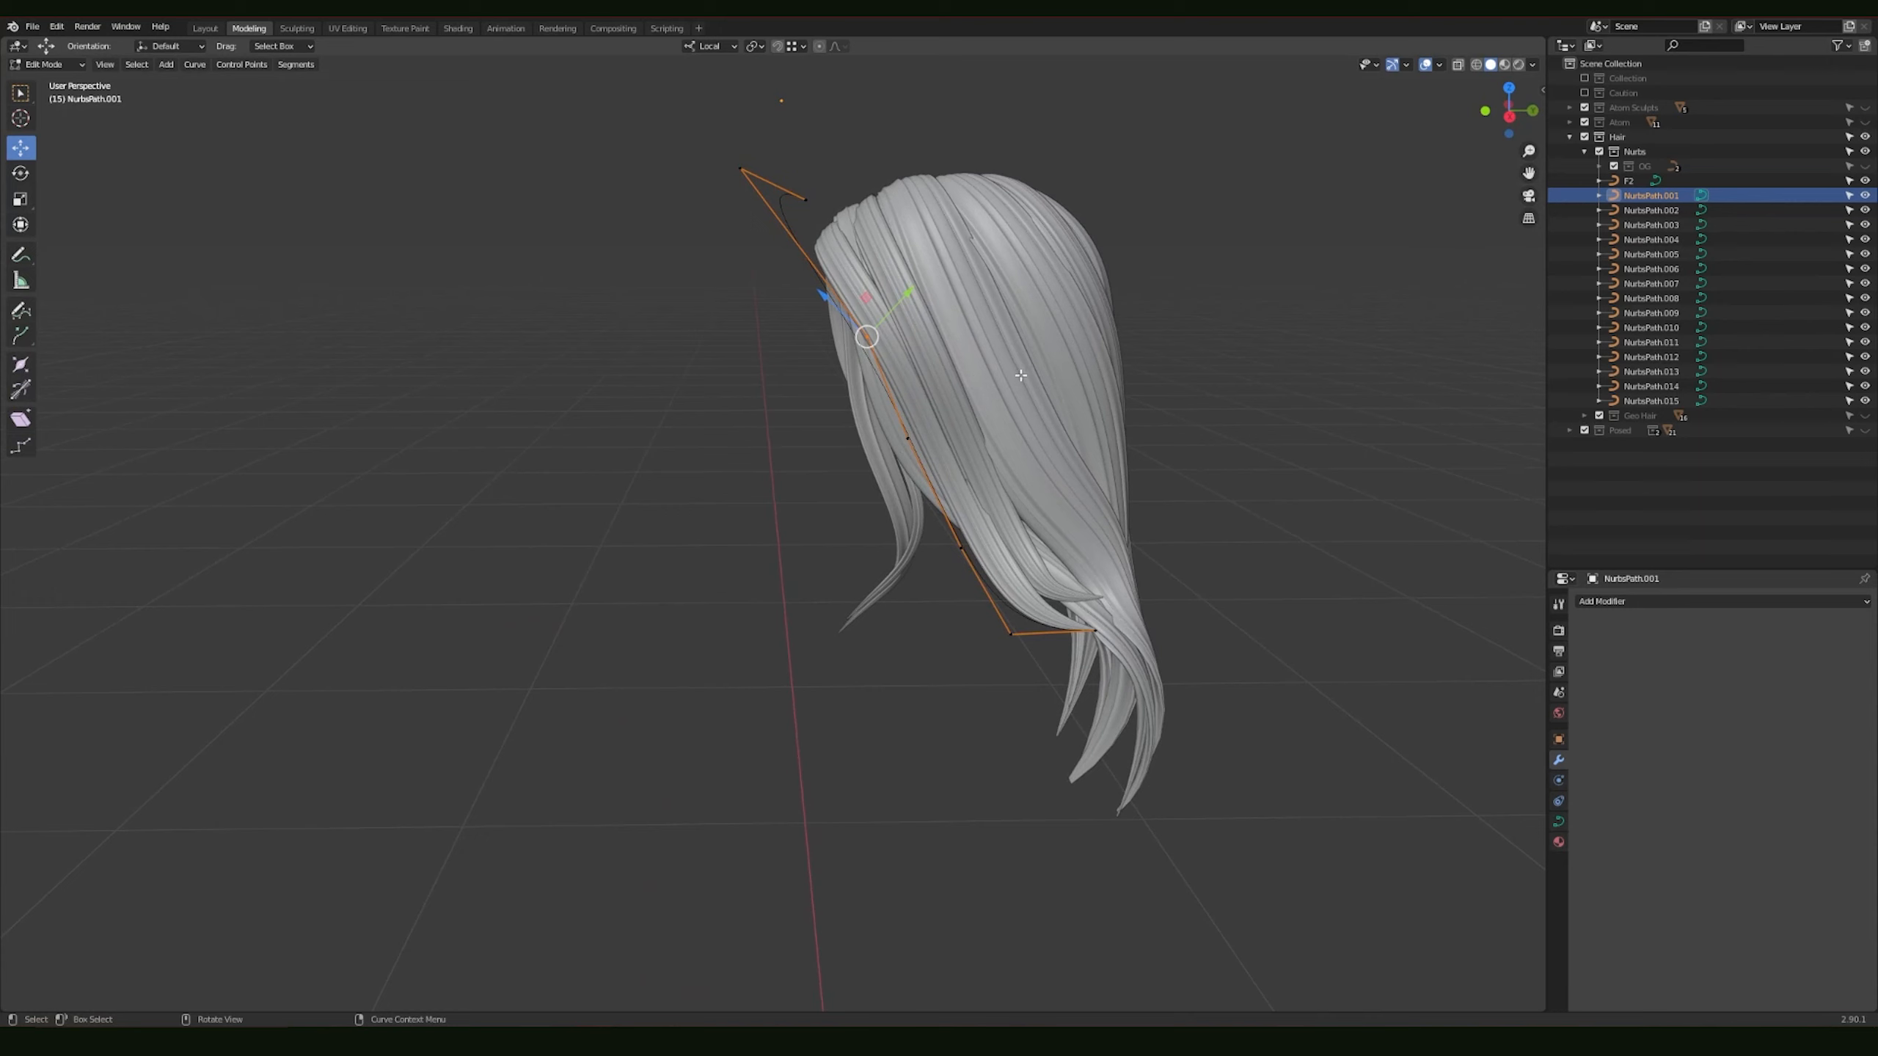
pyautogui.press('g')
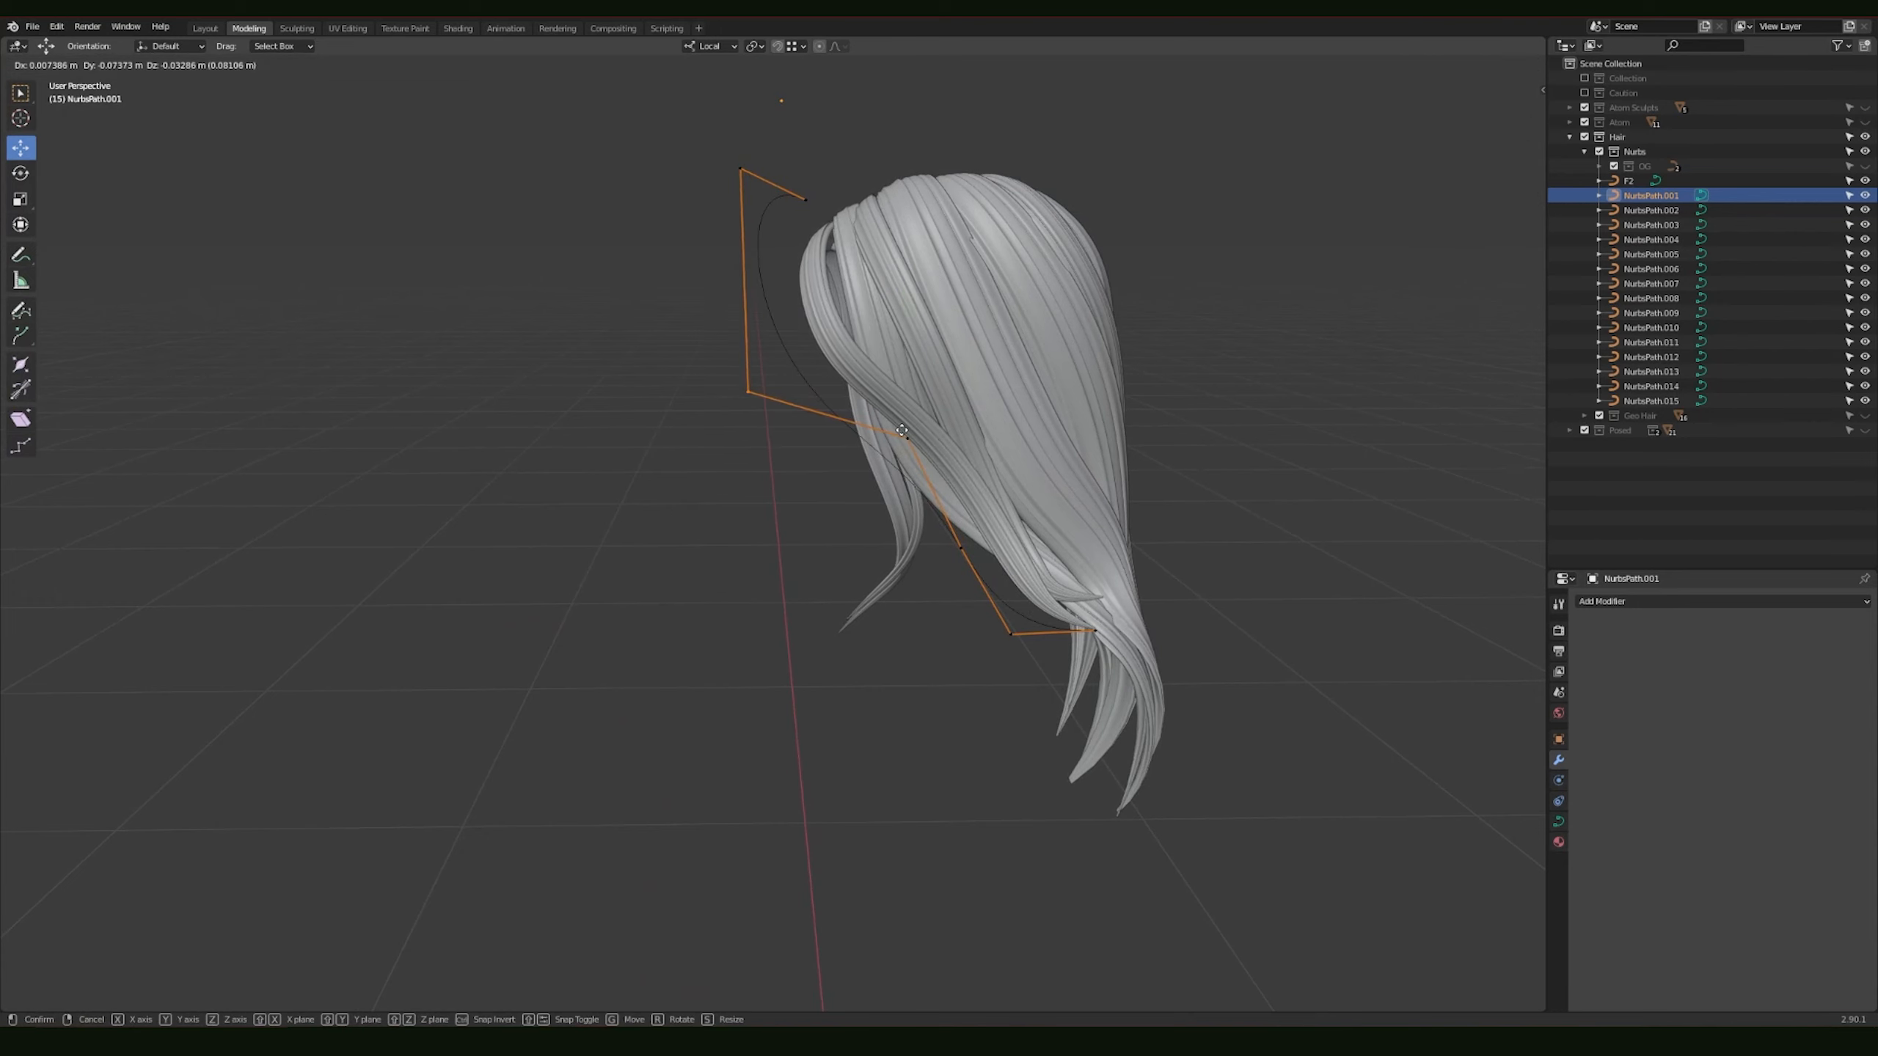
pyautogui.rightClick(973, 367)
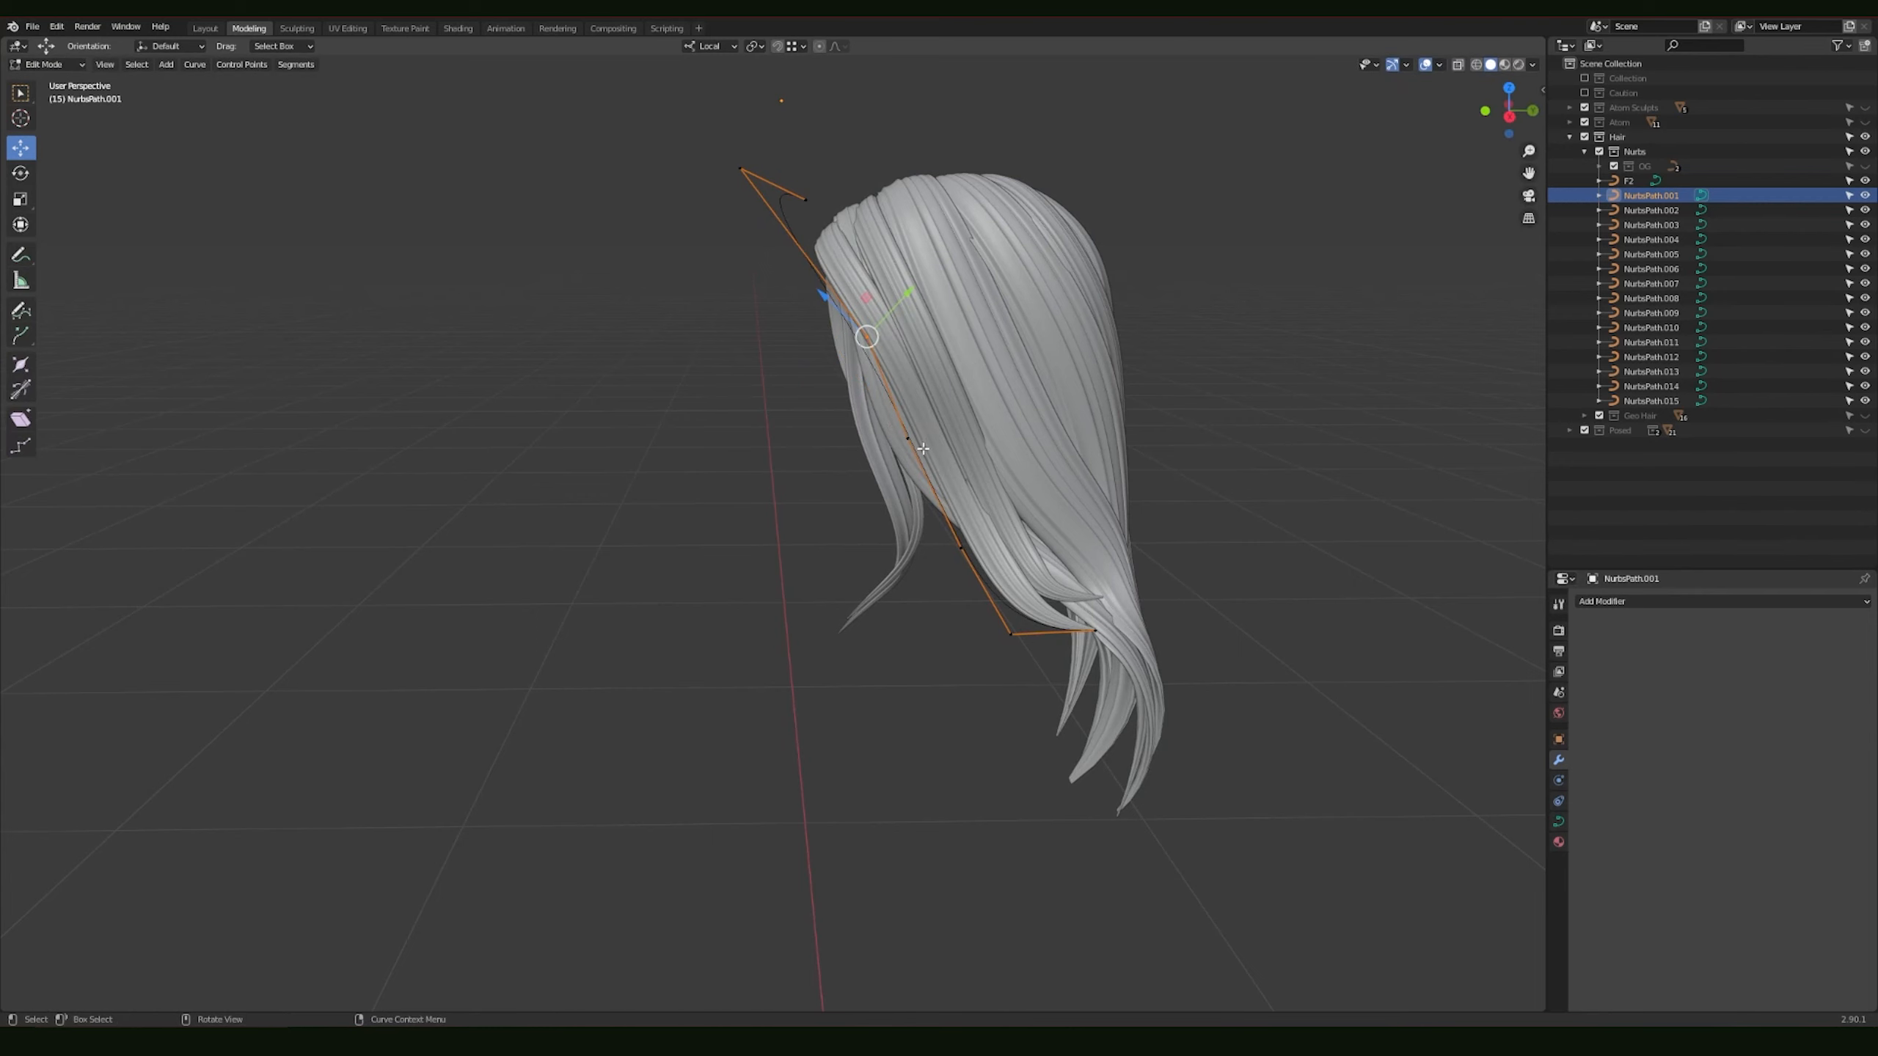
pyautogui.moveTo(908, 442); pyautogui.dragTo(998, 389, button='middle')
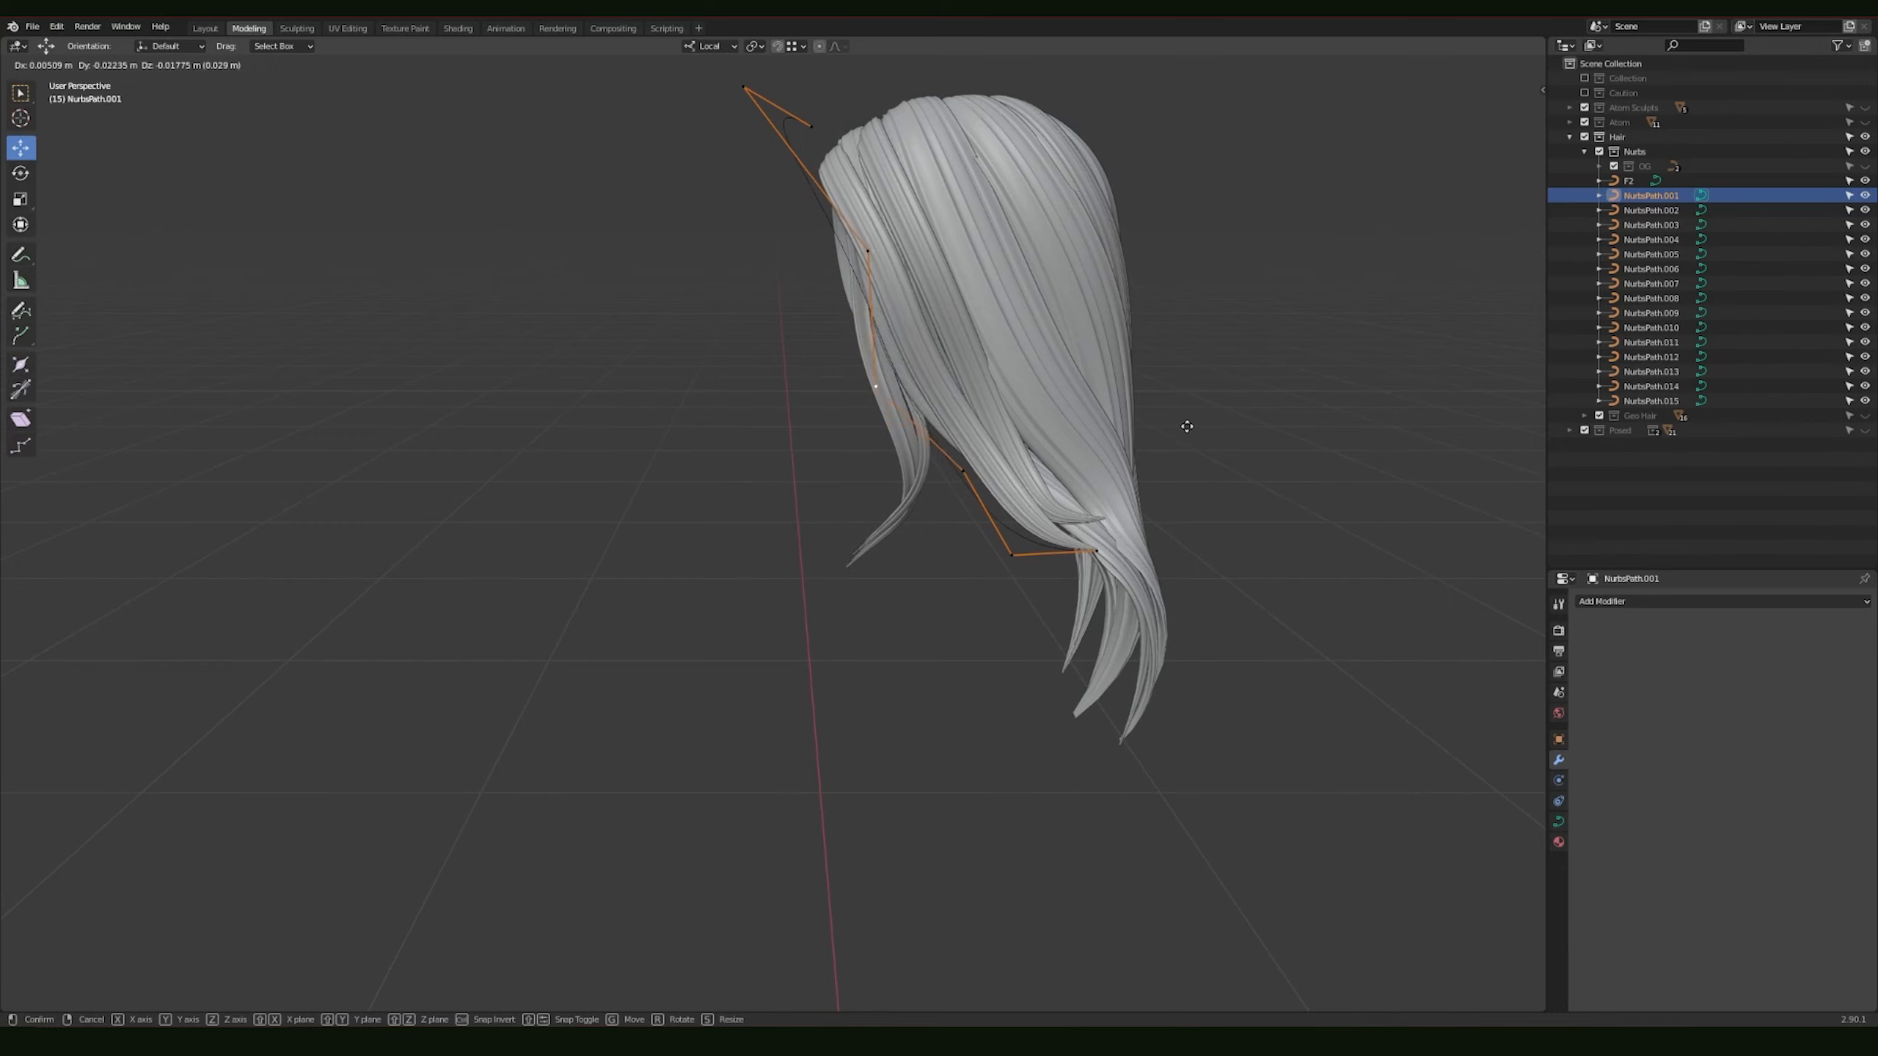
pyautogui.click(1107, 447)
pyautogui.moveTo(1107, 446)
pyautogui.mouseDown(button='middle')
pyautogui.moveTo(1178, 415)
pyautogui.moveTo(1115, 434)
pyautogui.mouseUp(button='middle')
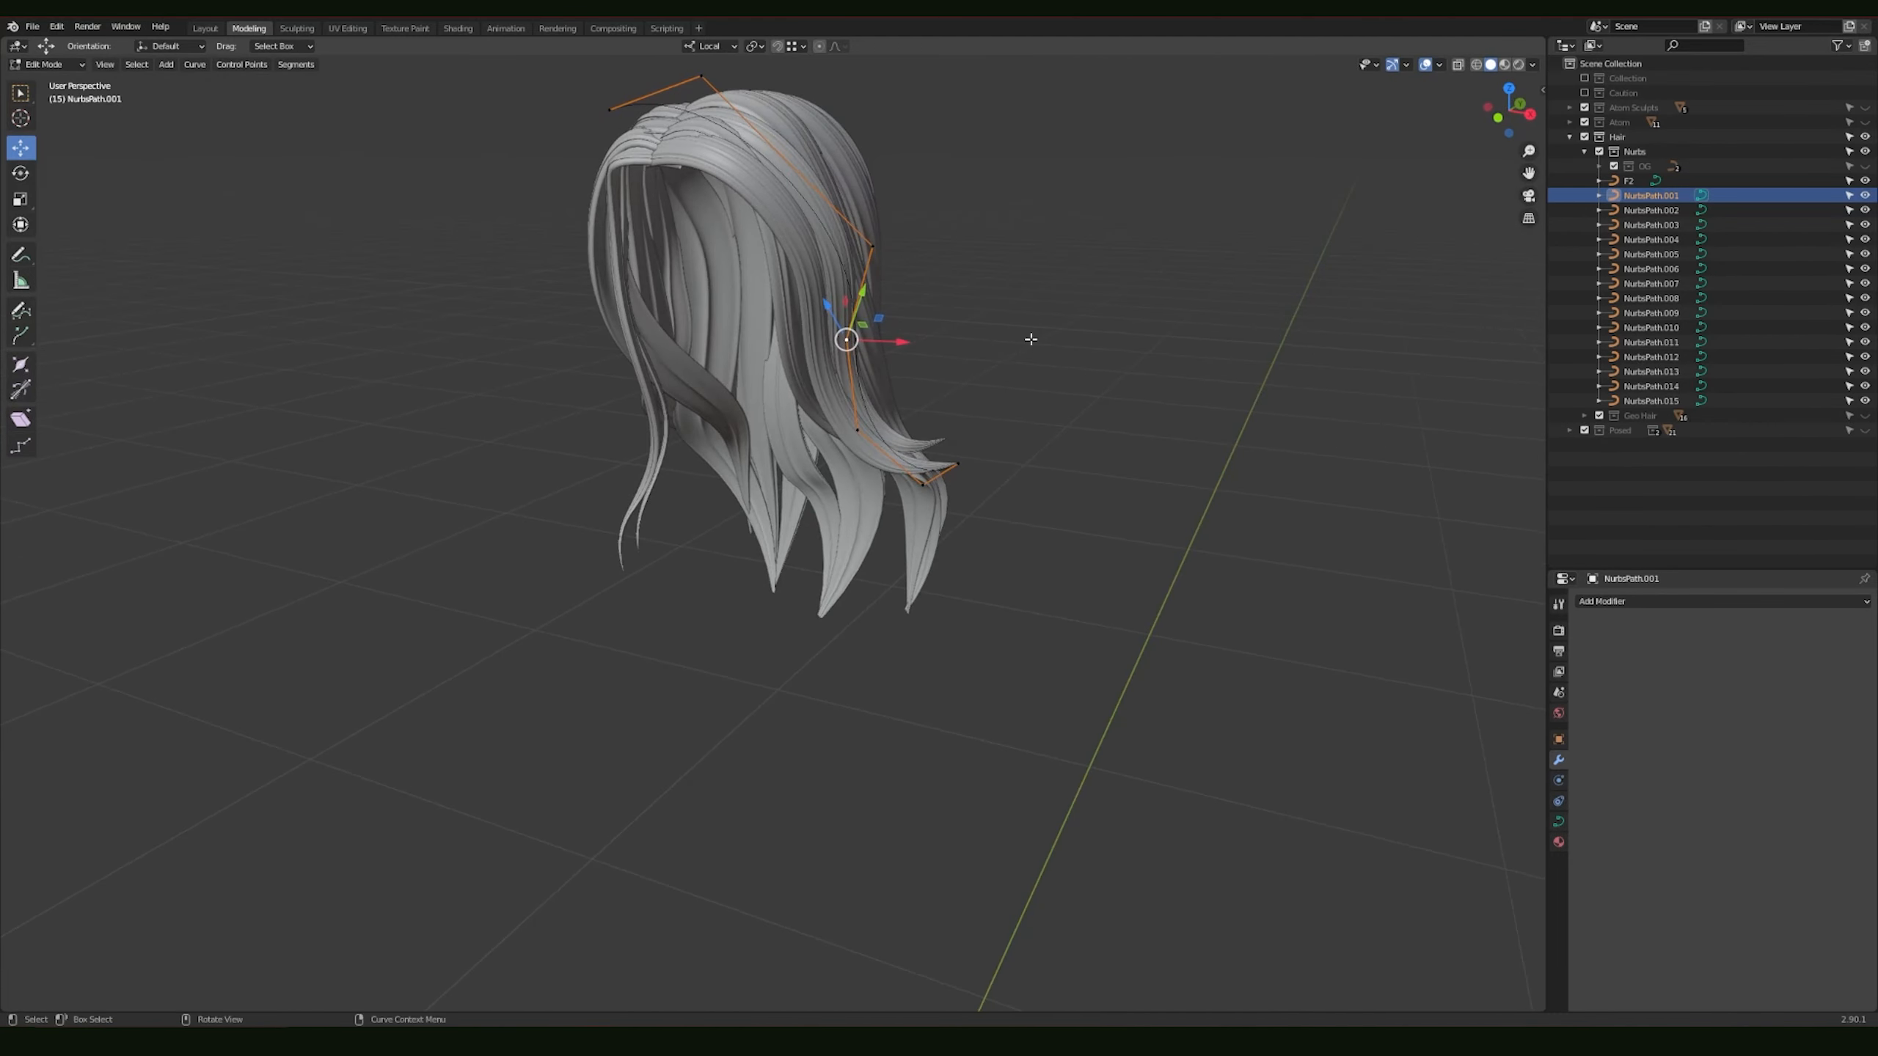
pyautogui.press('Tab')
# Step: Select the NurbsPath.009 strand on the other side of the hair and enter Edit Mode on it
pyautogui.moveTo(914, 282); pyautogui.dragTo(886, 245, button='middle')
pyautogui.click(683, 312)
pyautogui.press('Tab')
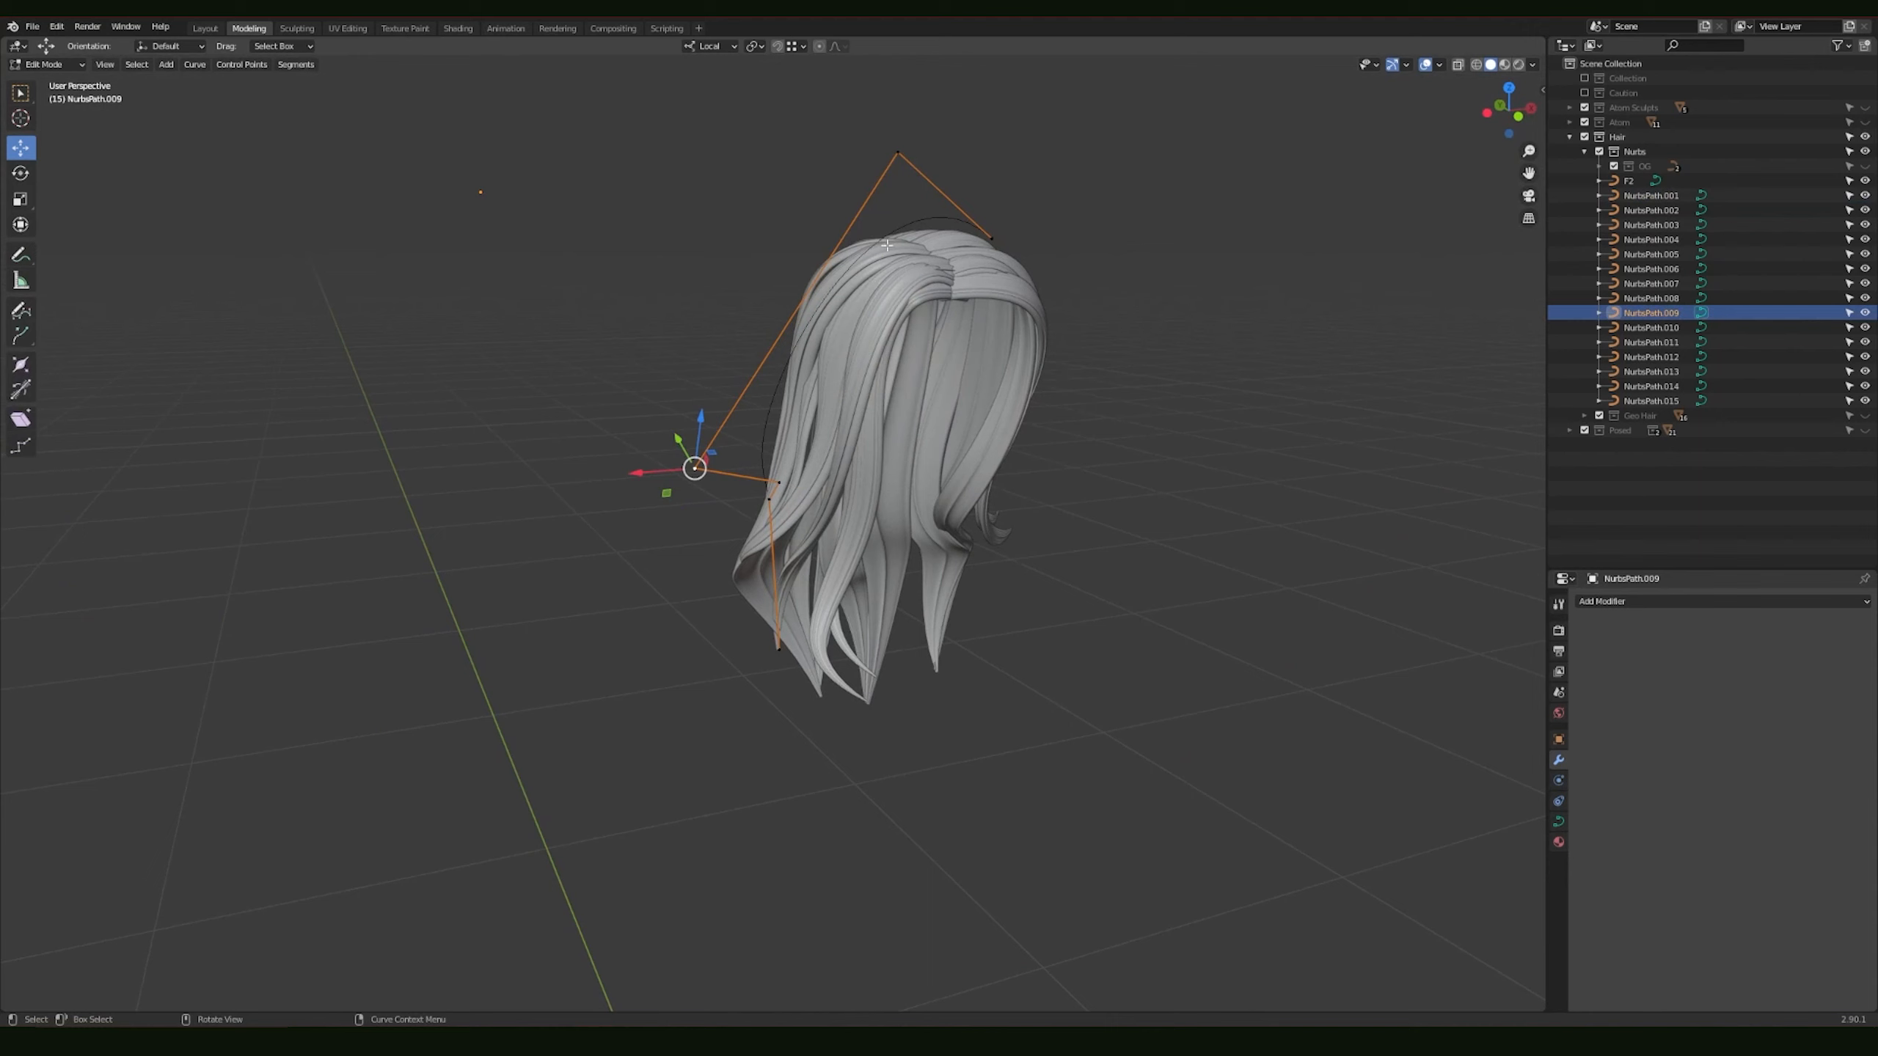
# Step: Try moving the uppermost control point of the NurbsPath.009 strand, and return to Object Mode
pyautogui.moveTo(946, 330); pyautogui.dragTo(971, 361, button='middle')
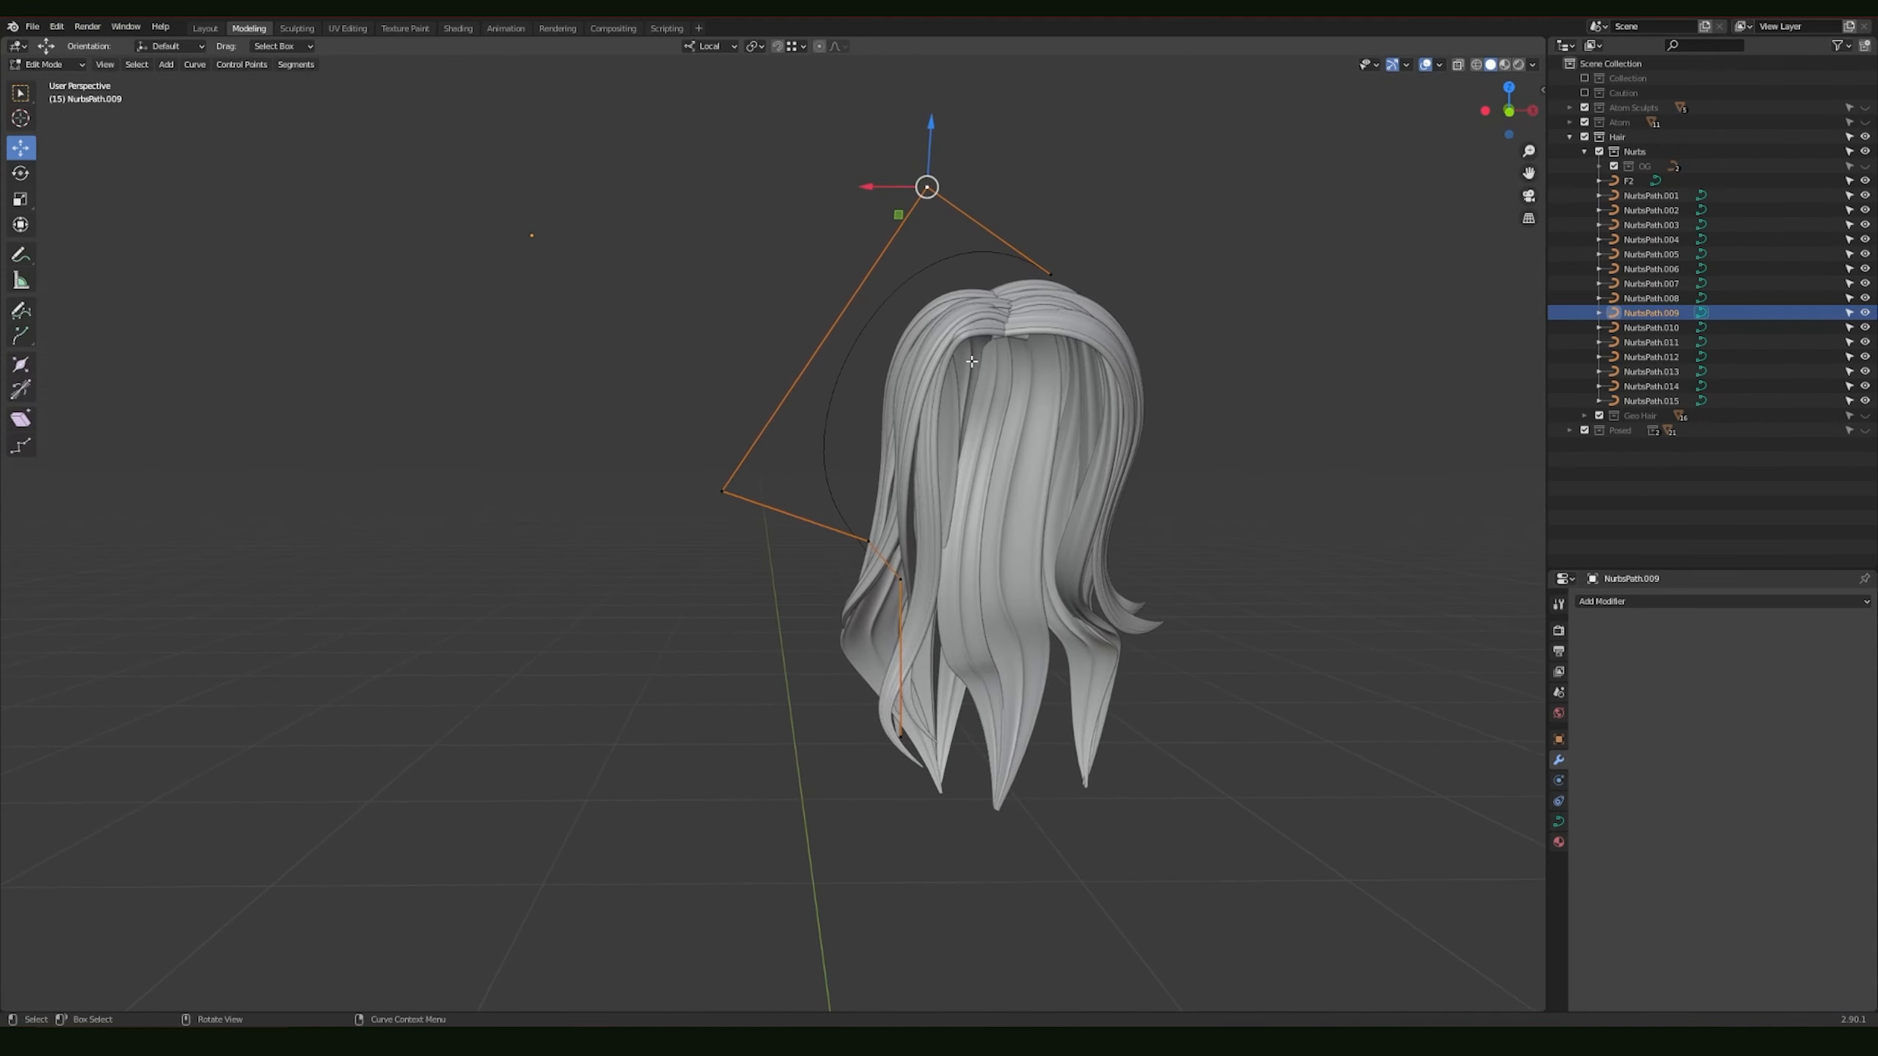
pyautogui.press('g')
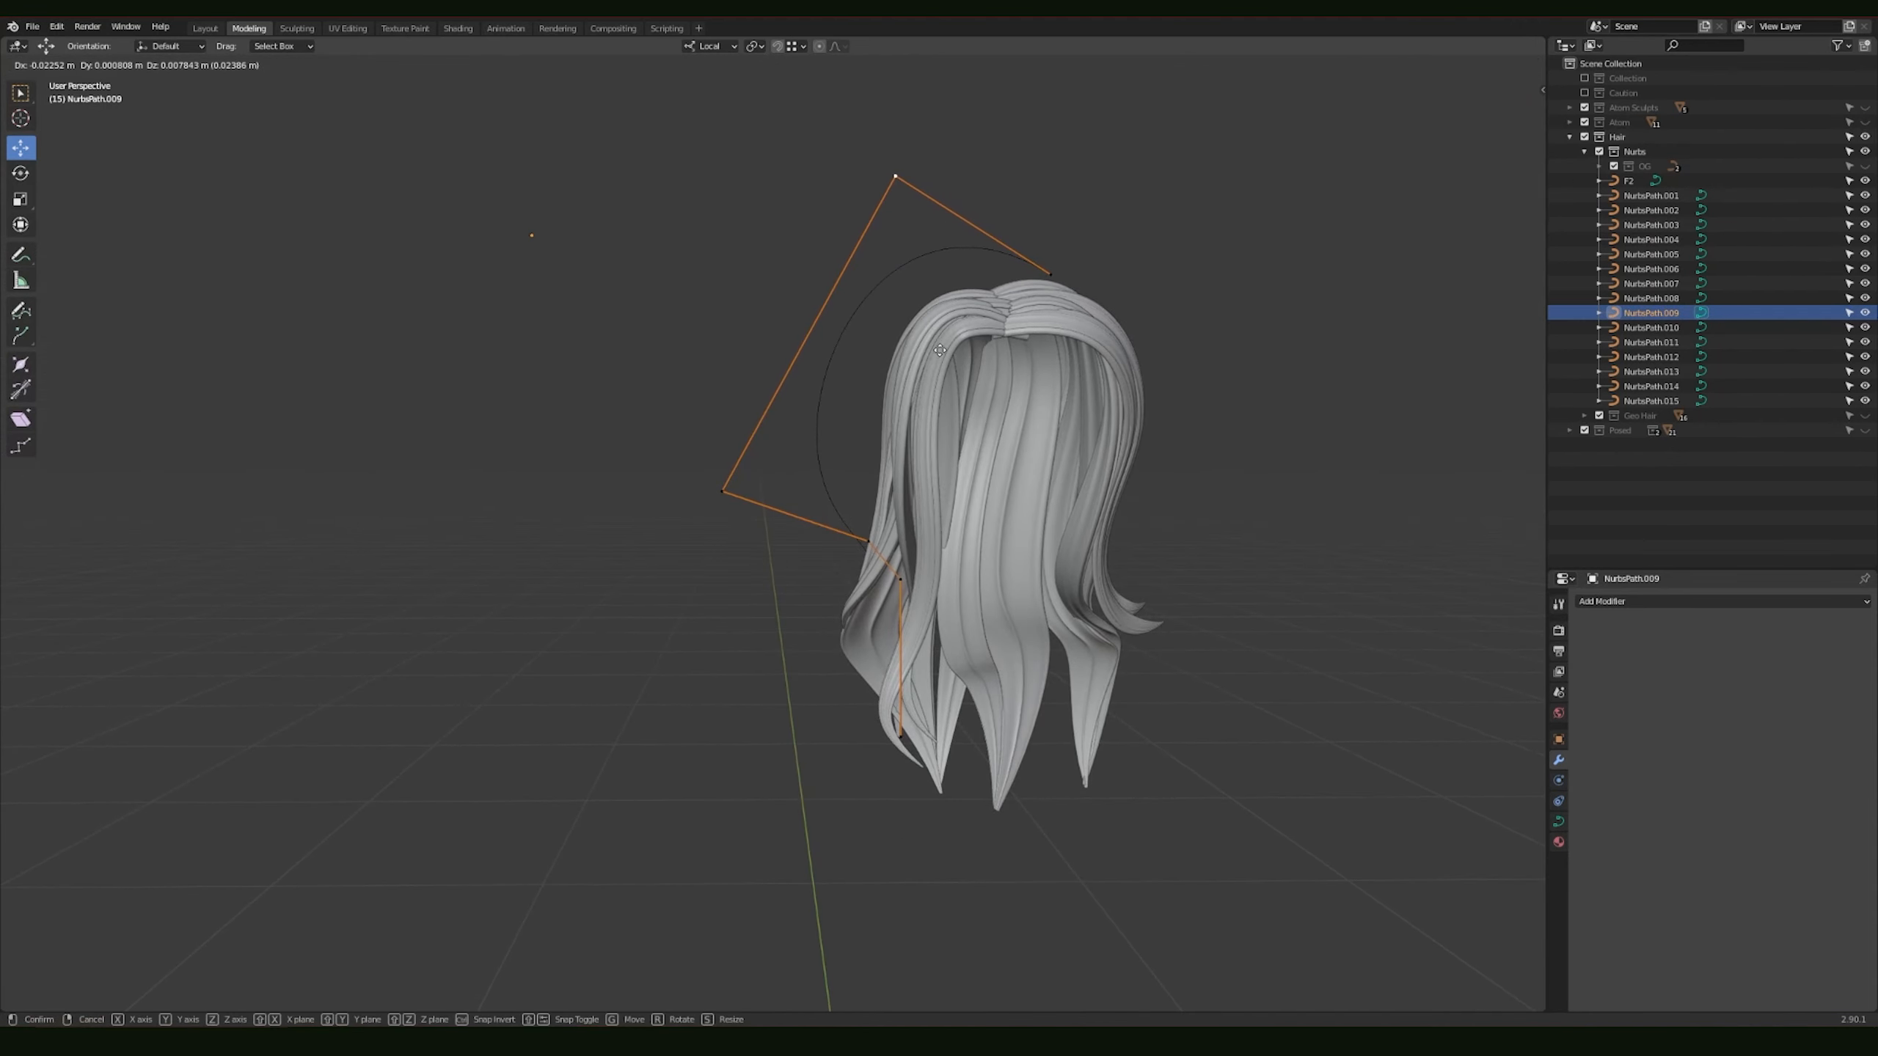
pyautogui.press('Escape')
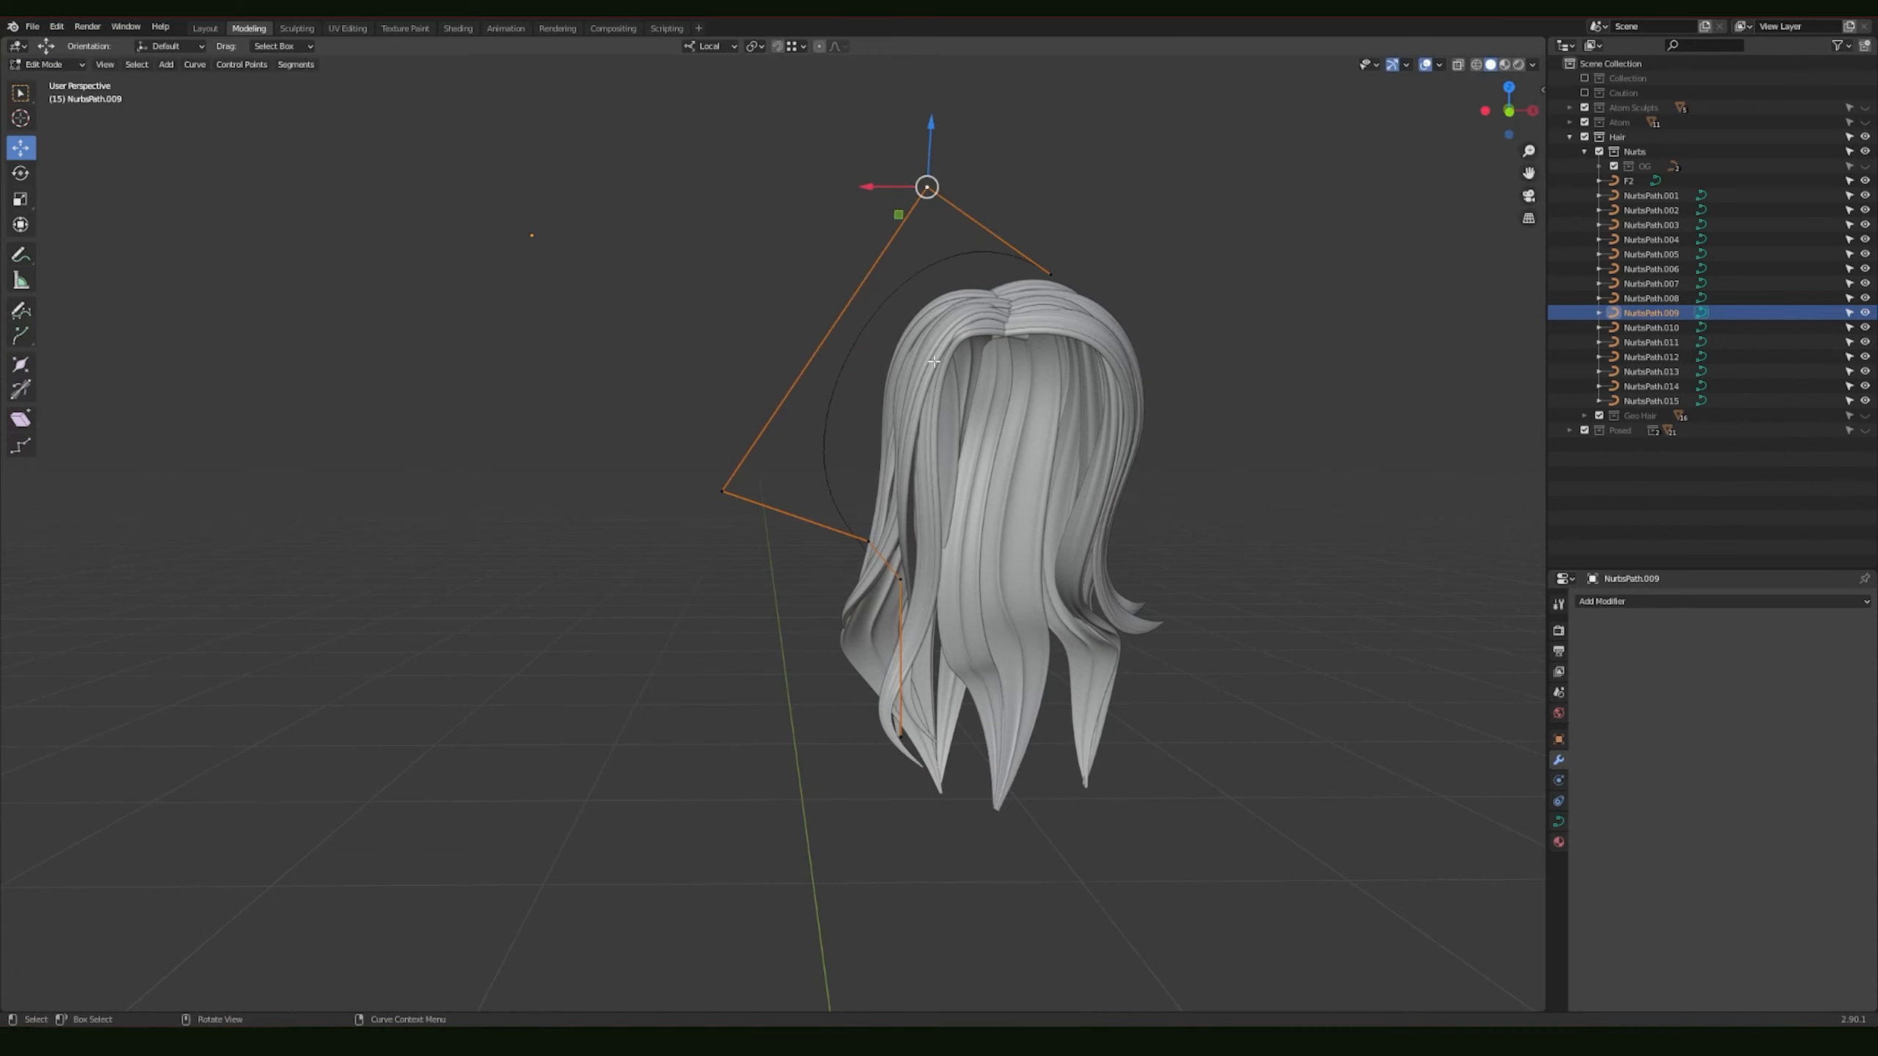
pyautogui.moveTo(900, 468); pyautogui.dragTo(1219, 296, button='middle')
pyautogui.press('Tab')
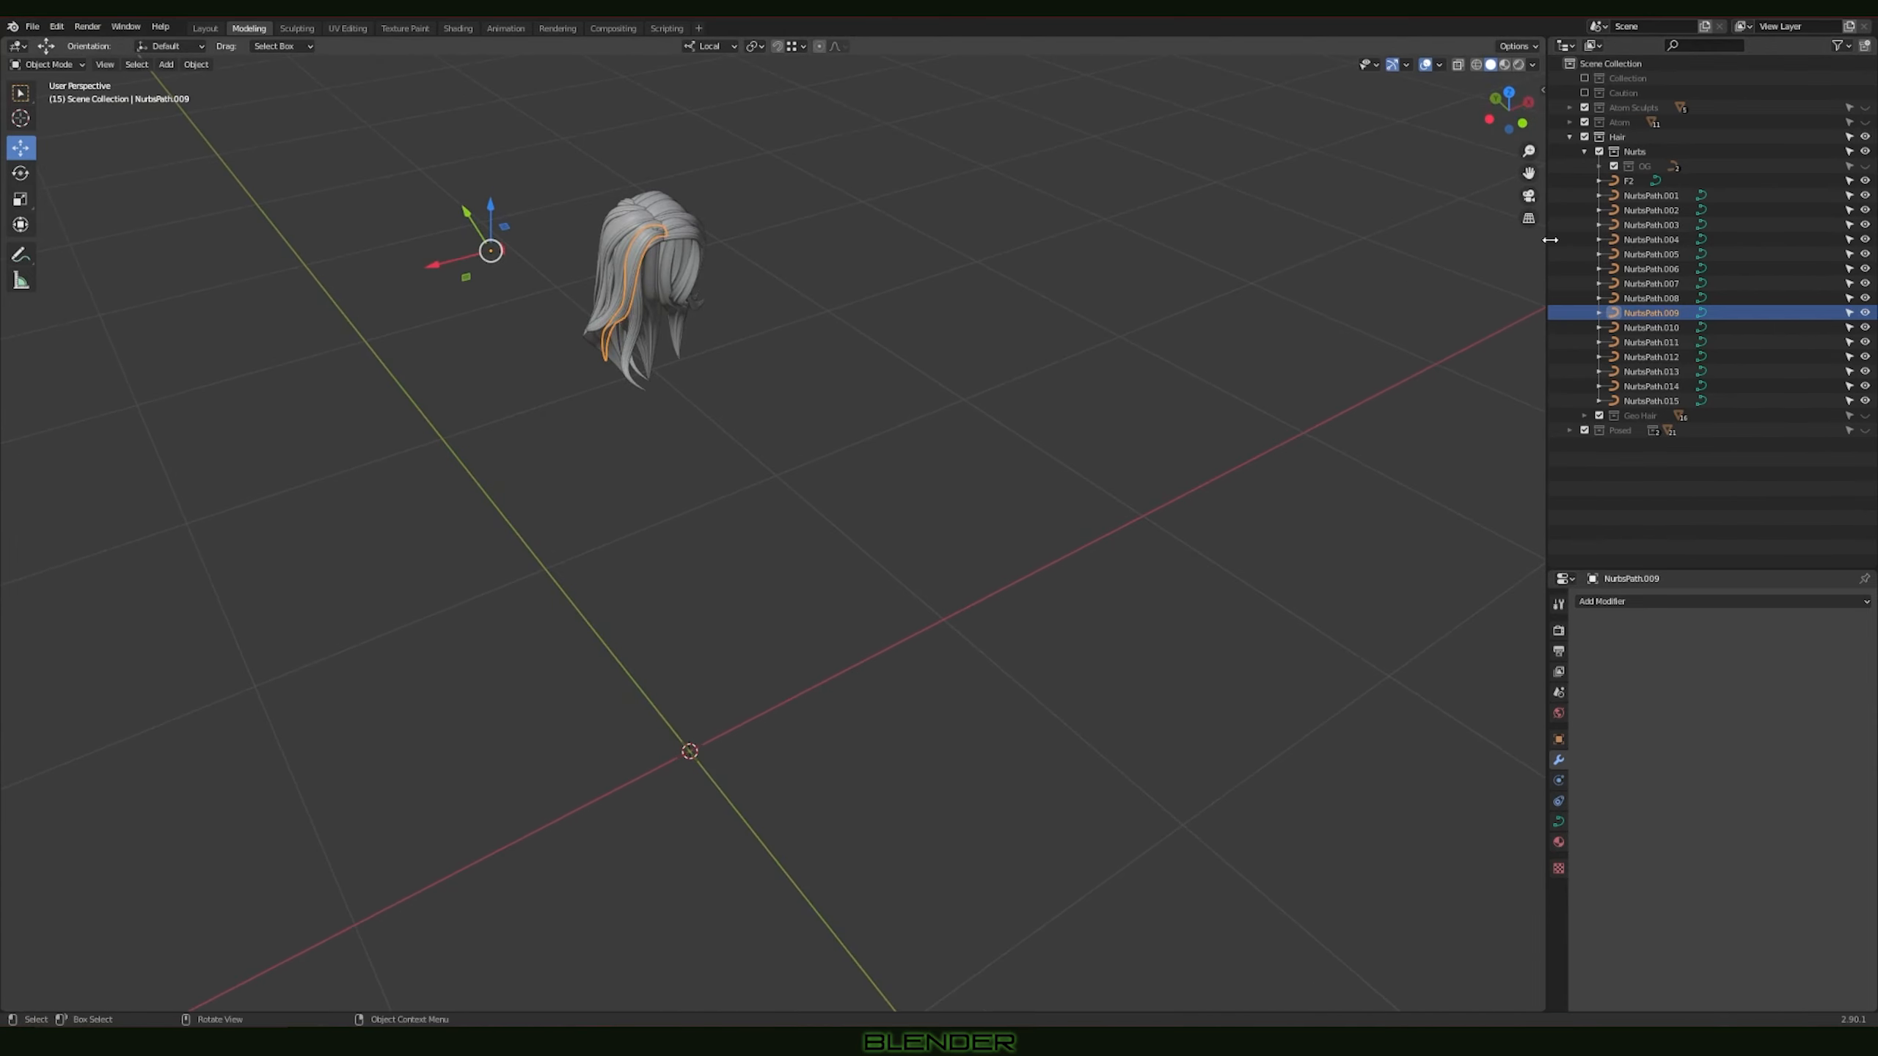
# Step: Unhide the OG collection and select its straight NurbsPath strand beside the profile outline
pyautogui.click(1865, 167)
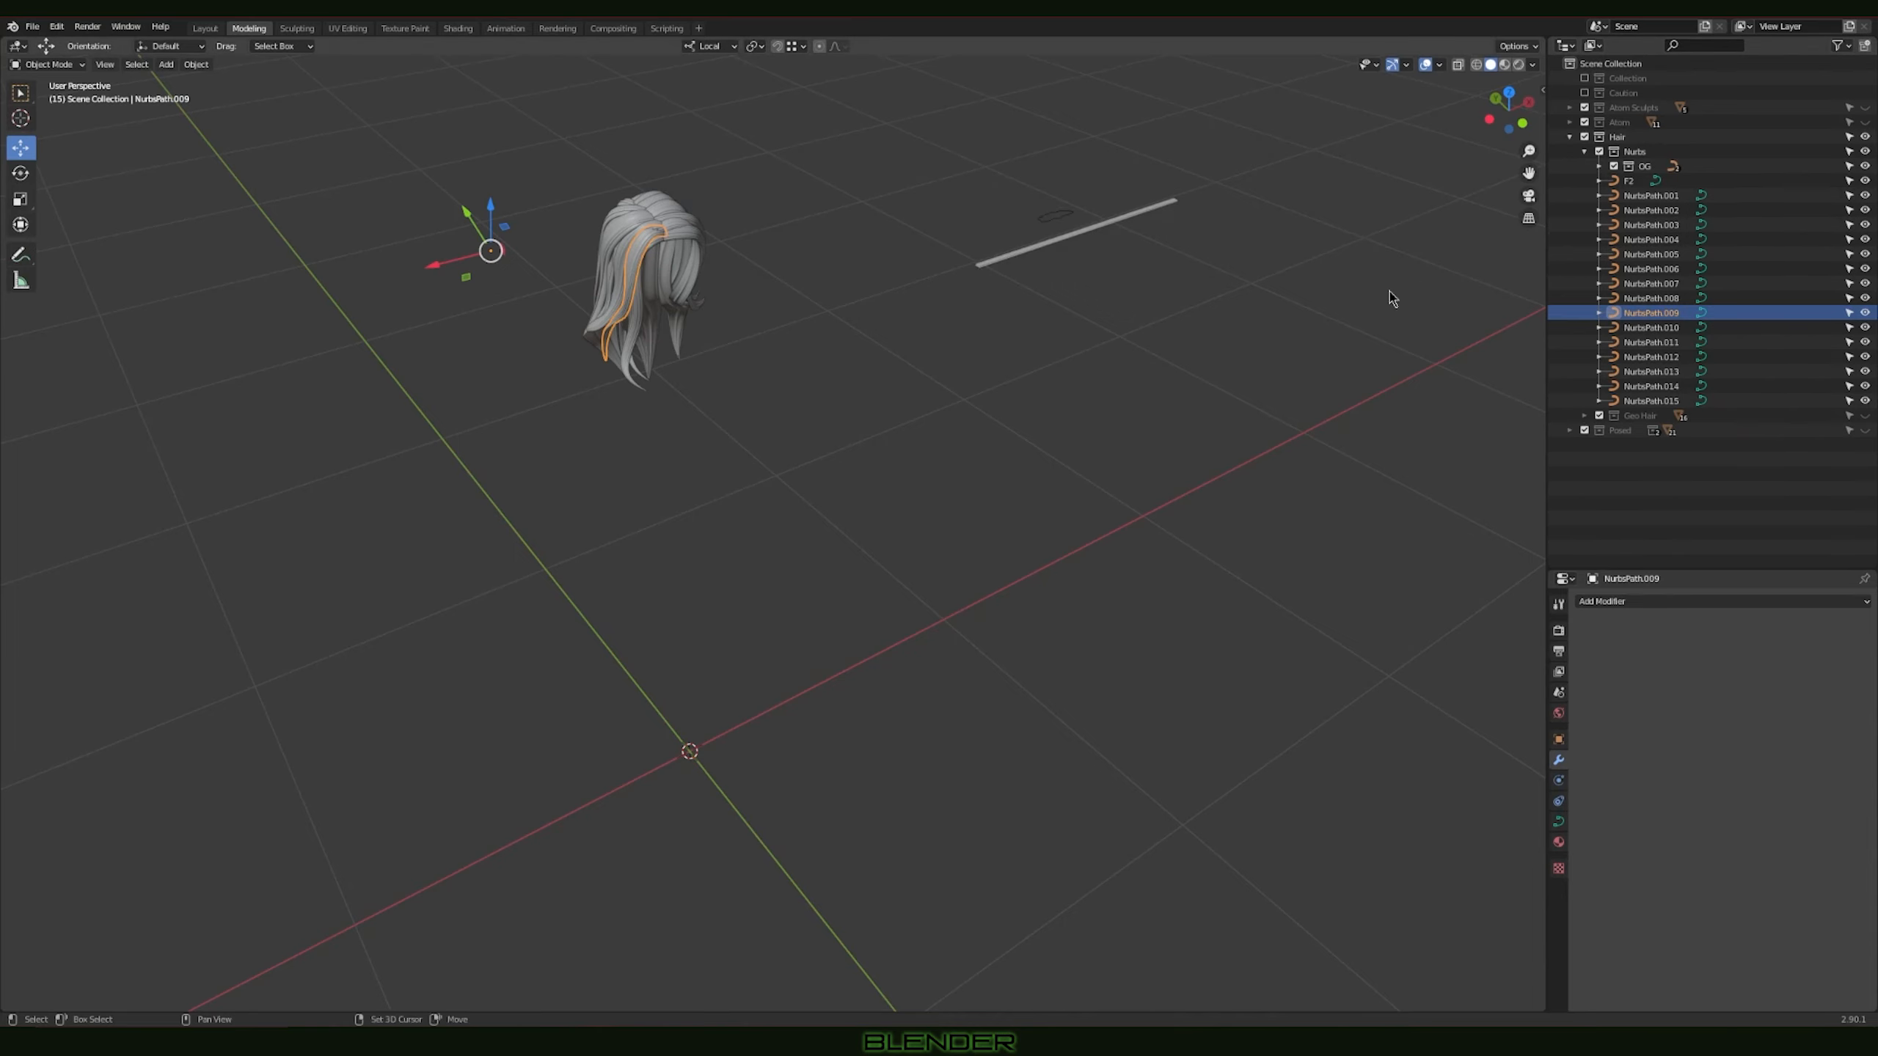
pyautogui.moveTo(1388, 292); pyautogui.dragTo(851, 489, button='middle')
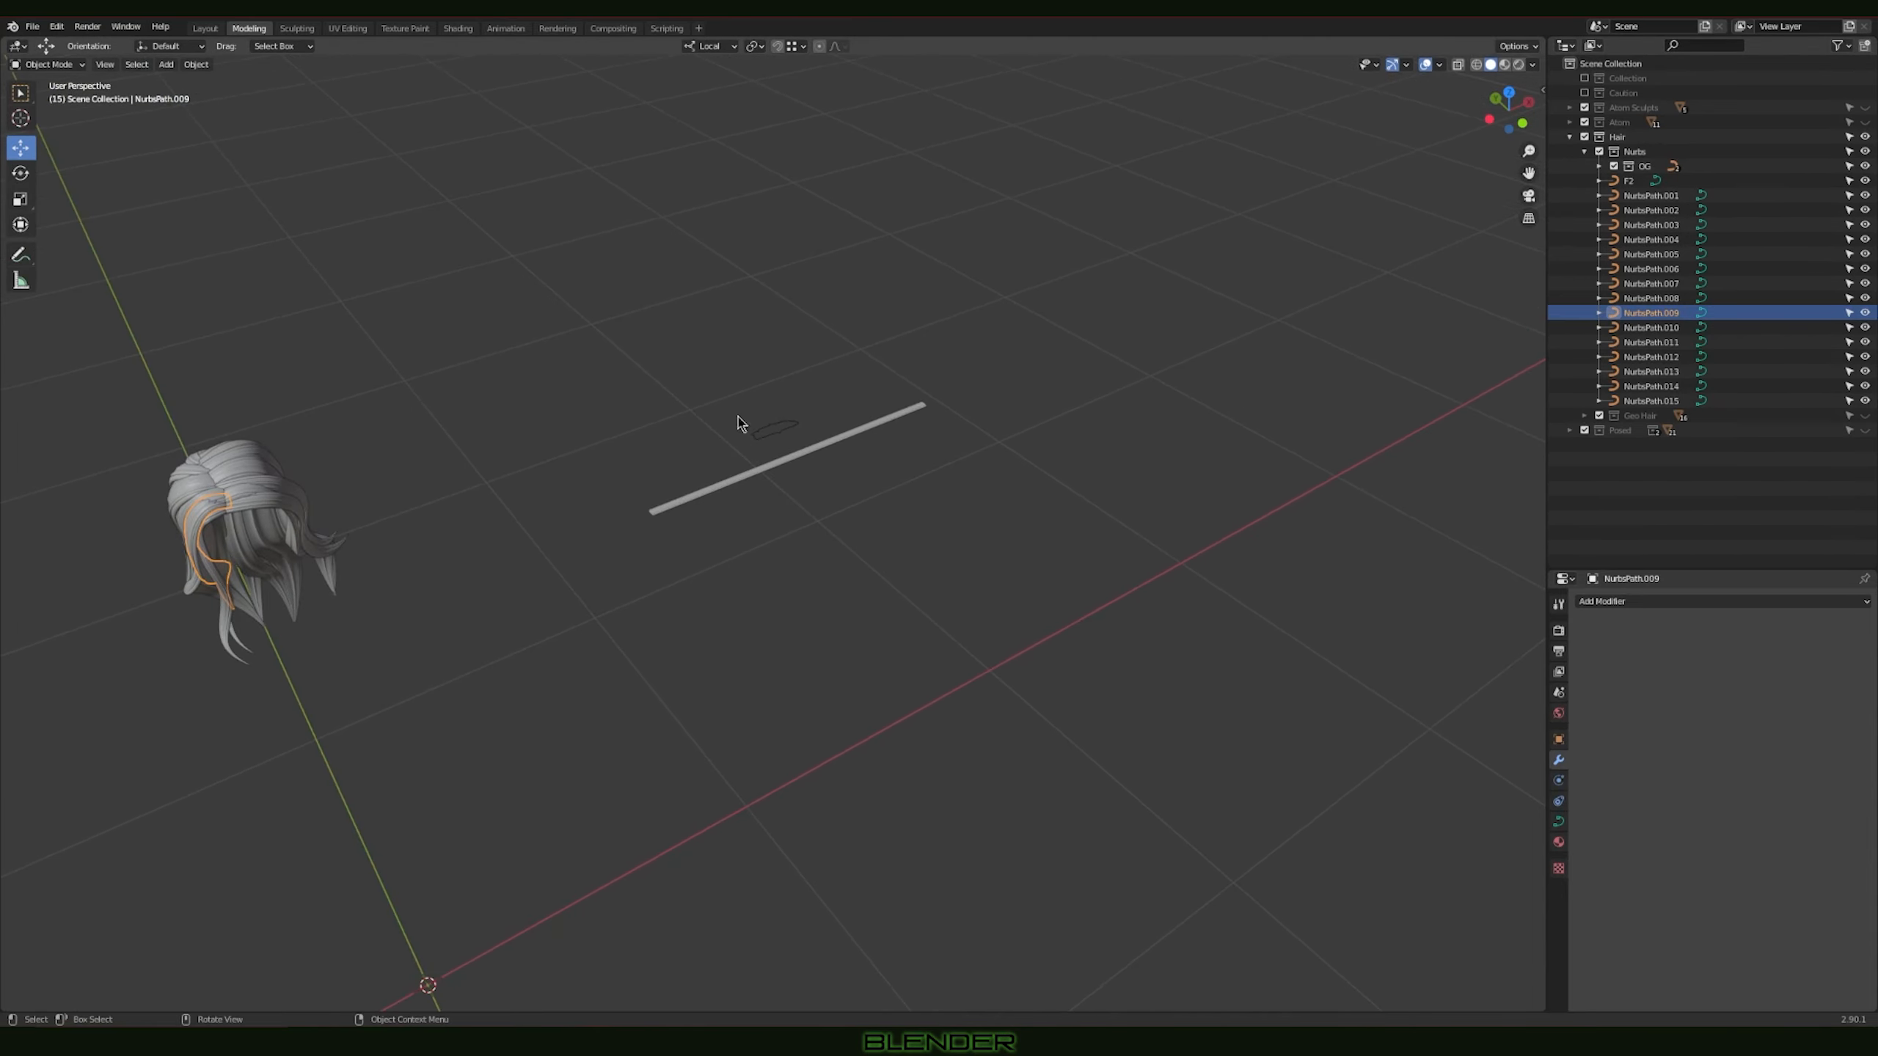
pyautogui.moveTo(705, 400); pyautogui.dragTo(903, 582, button='middle')
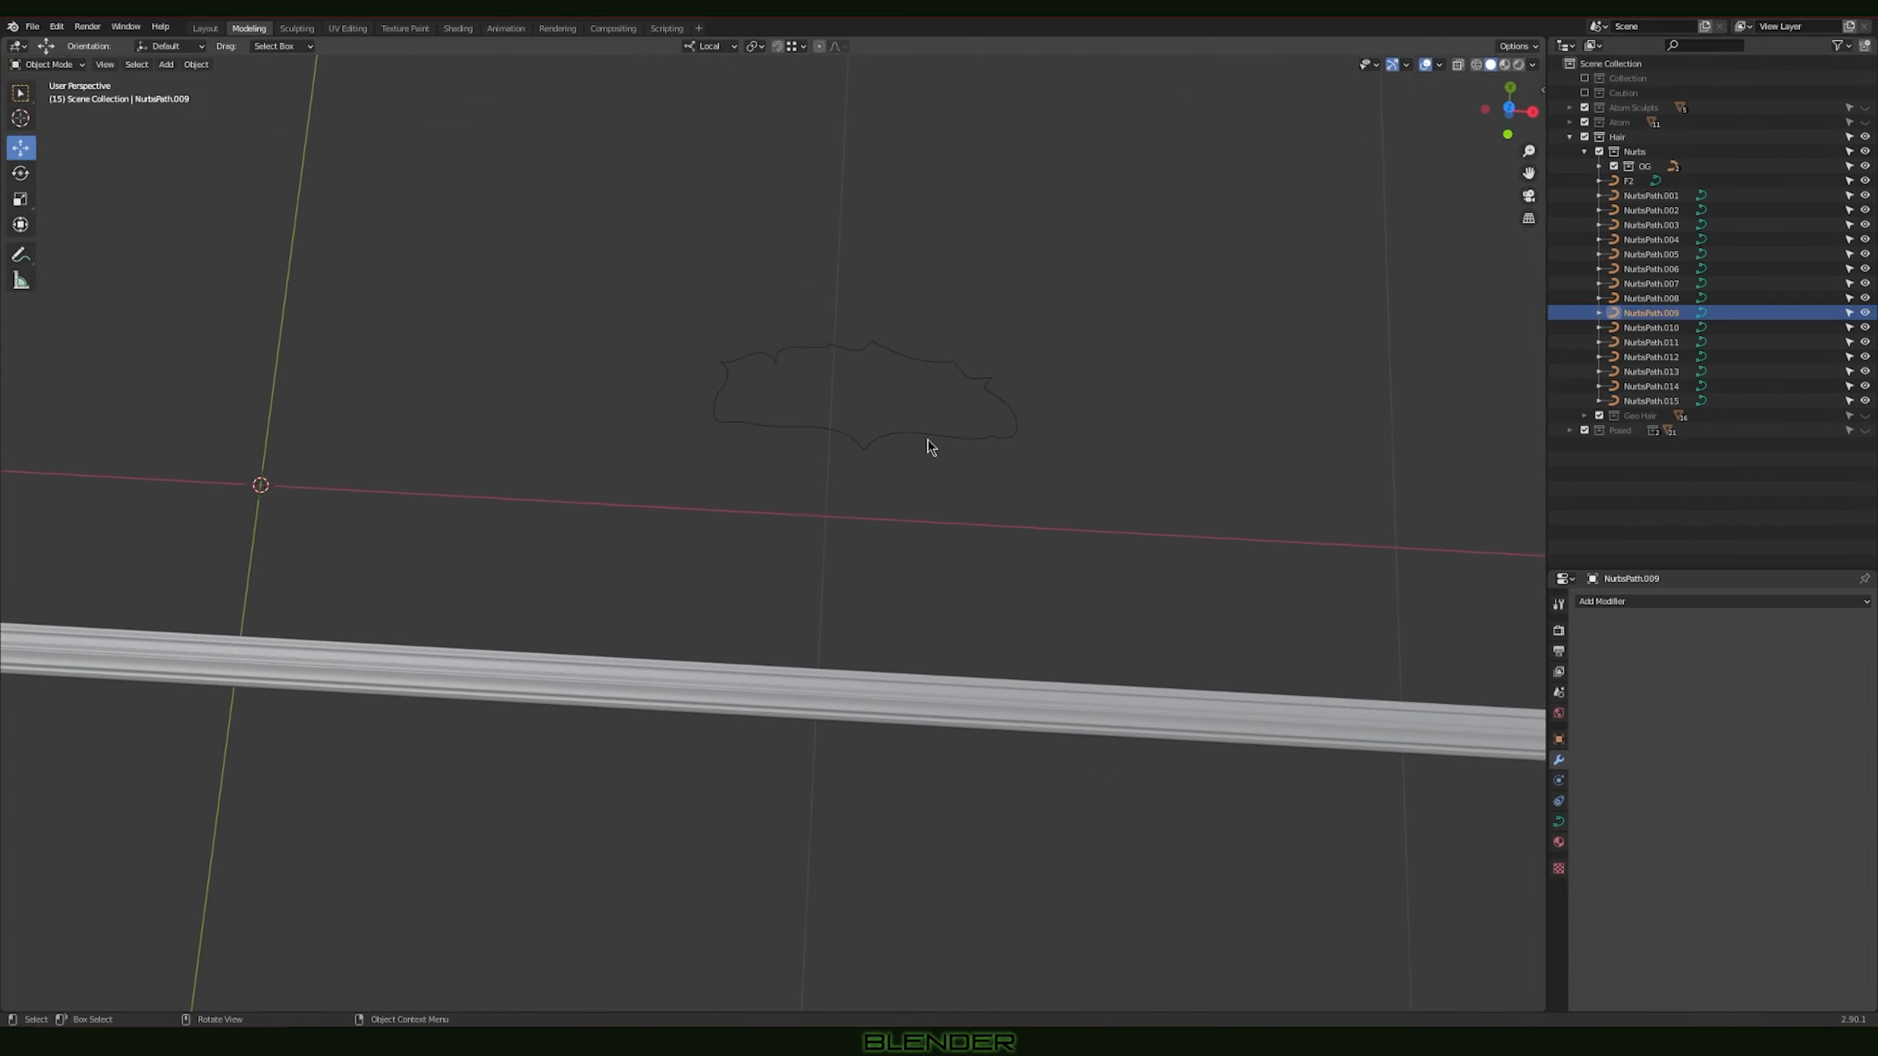
pyautogui.moveTo(874, 425); pyautogui.dragTo(967, 611, button='middle')
pyautogui.scroll(-3, 999, 641)
pyautogui.click(966, 613)
# Step: Duplicate the straight strand and place the copy about 0.17 m away in Y and 0.11 m up in Z
pyautogui.moveTo(1085, 634); pyautogui.dragTo(933, 610, button='middle')
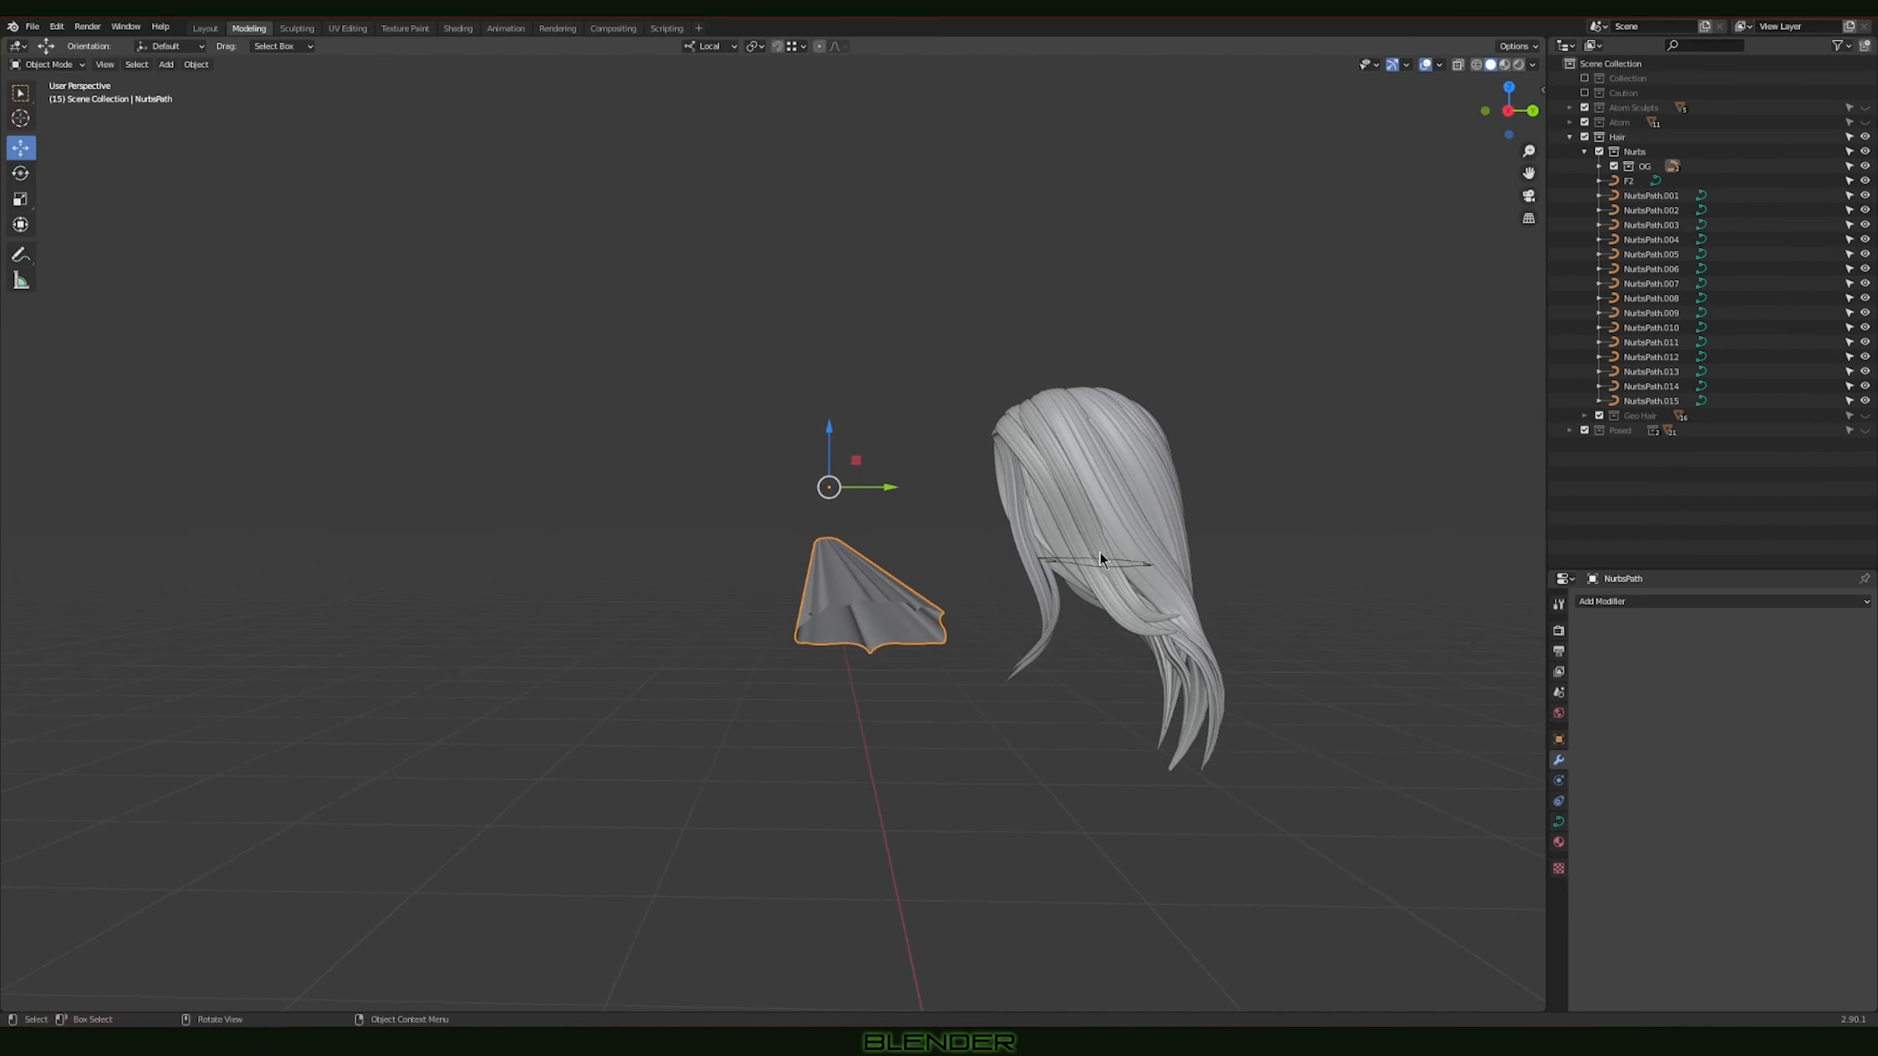
pyautogui.moveTo(1082, 579); pyautogui.dragTo(1141, 545, button='middle')
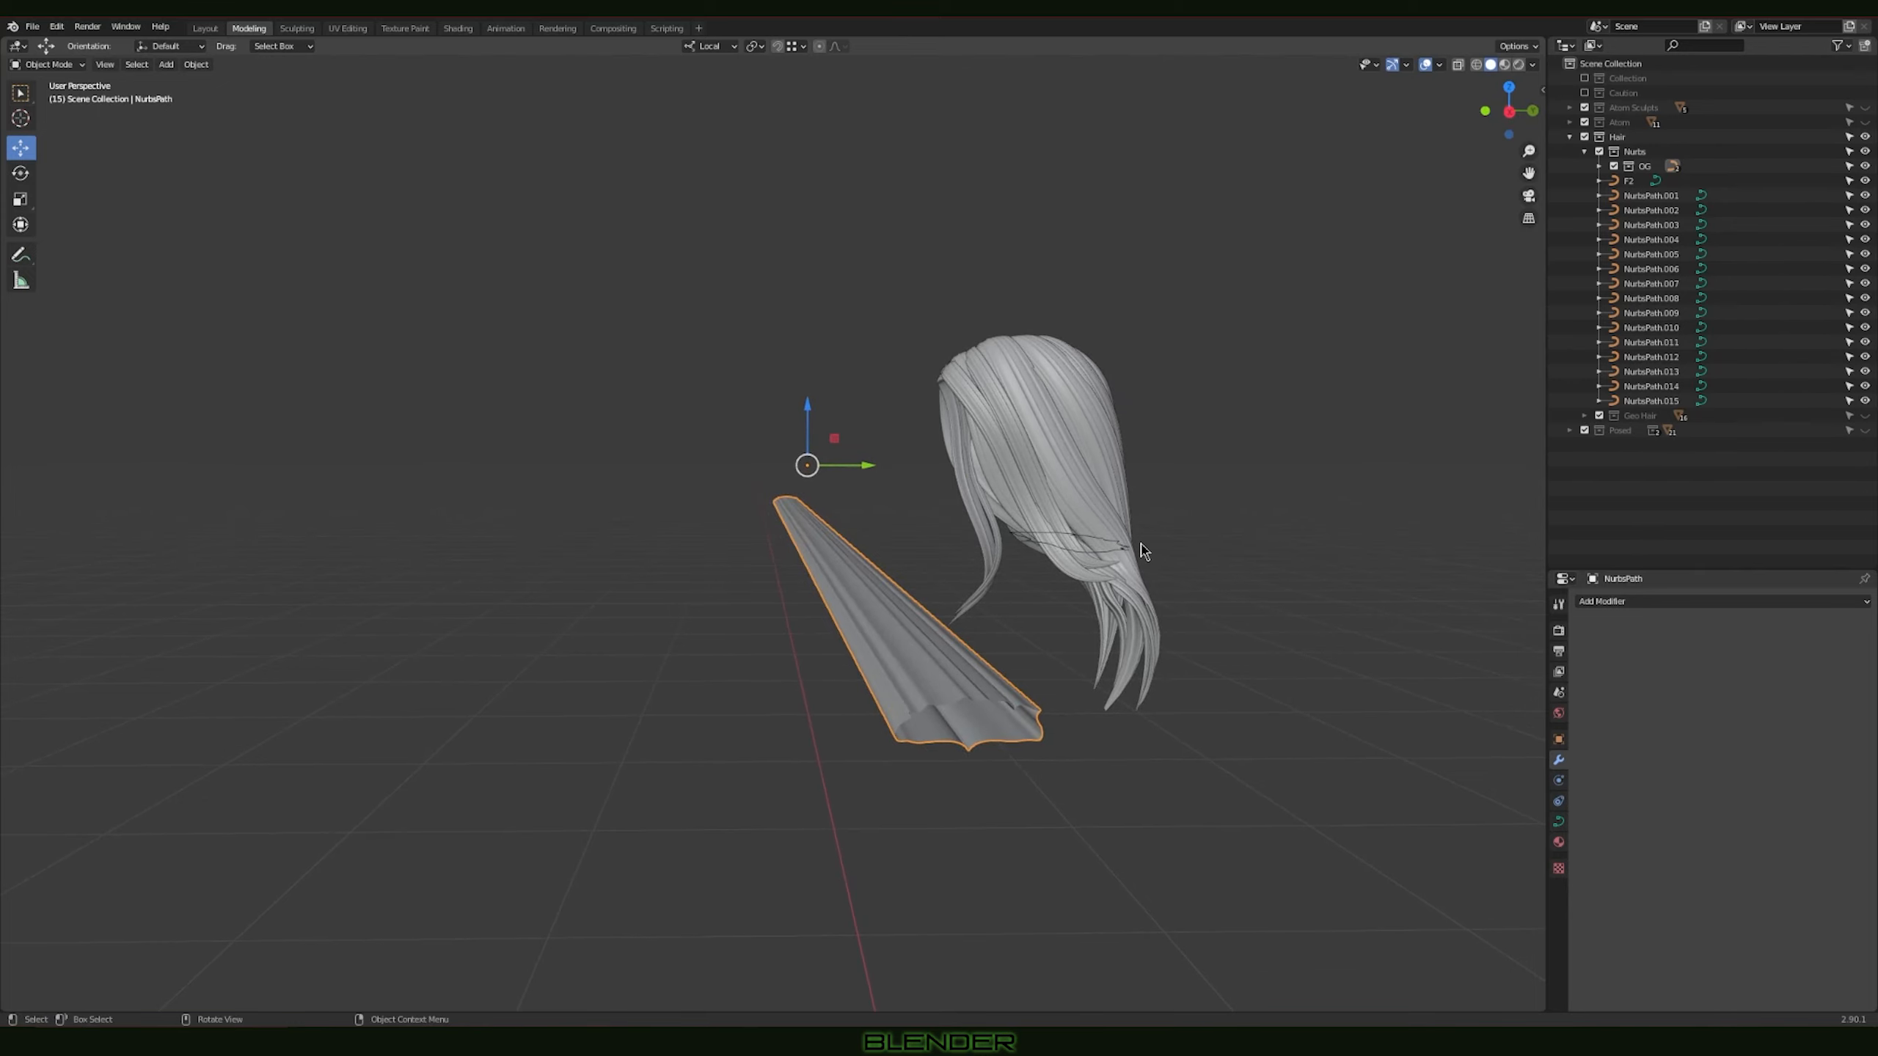
pyautogui.moveTo(970, 560); pyautogui.dragTo(908, 579, button='middle')
pyautogui.hotkey('shift', 'd')
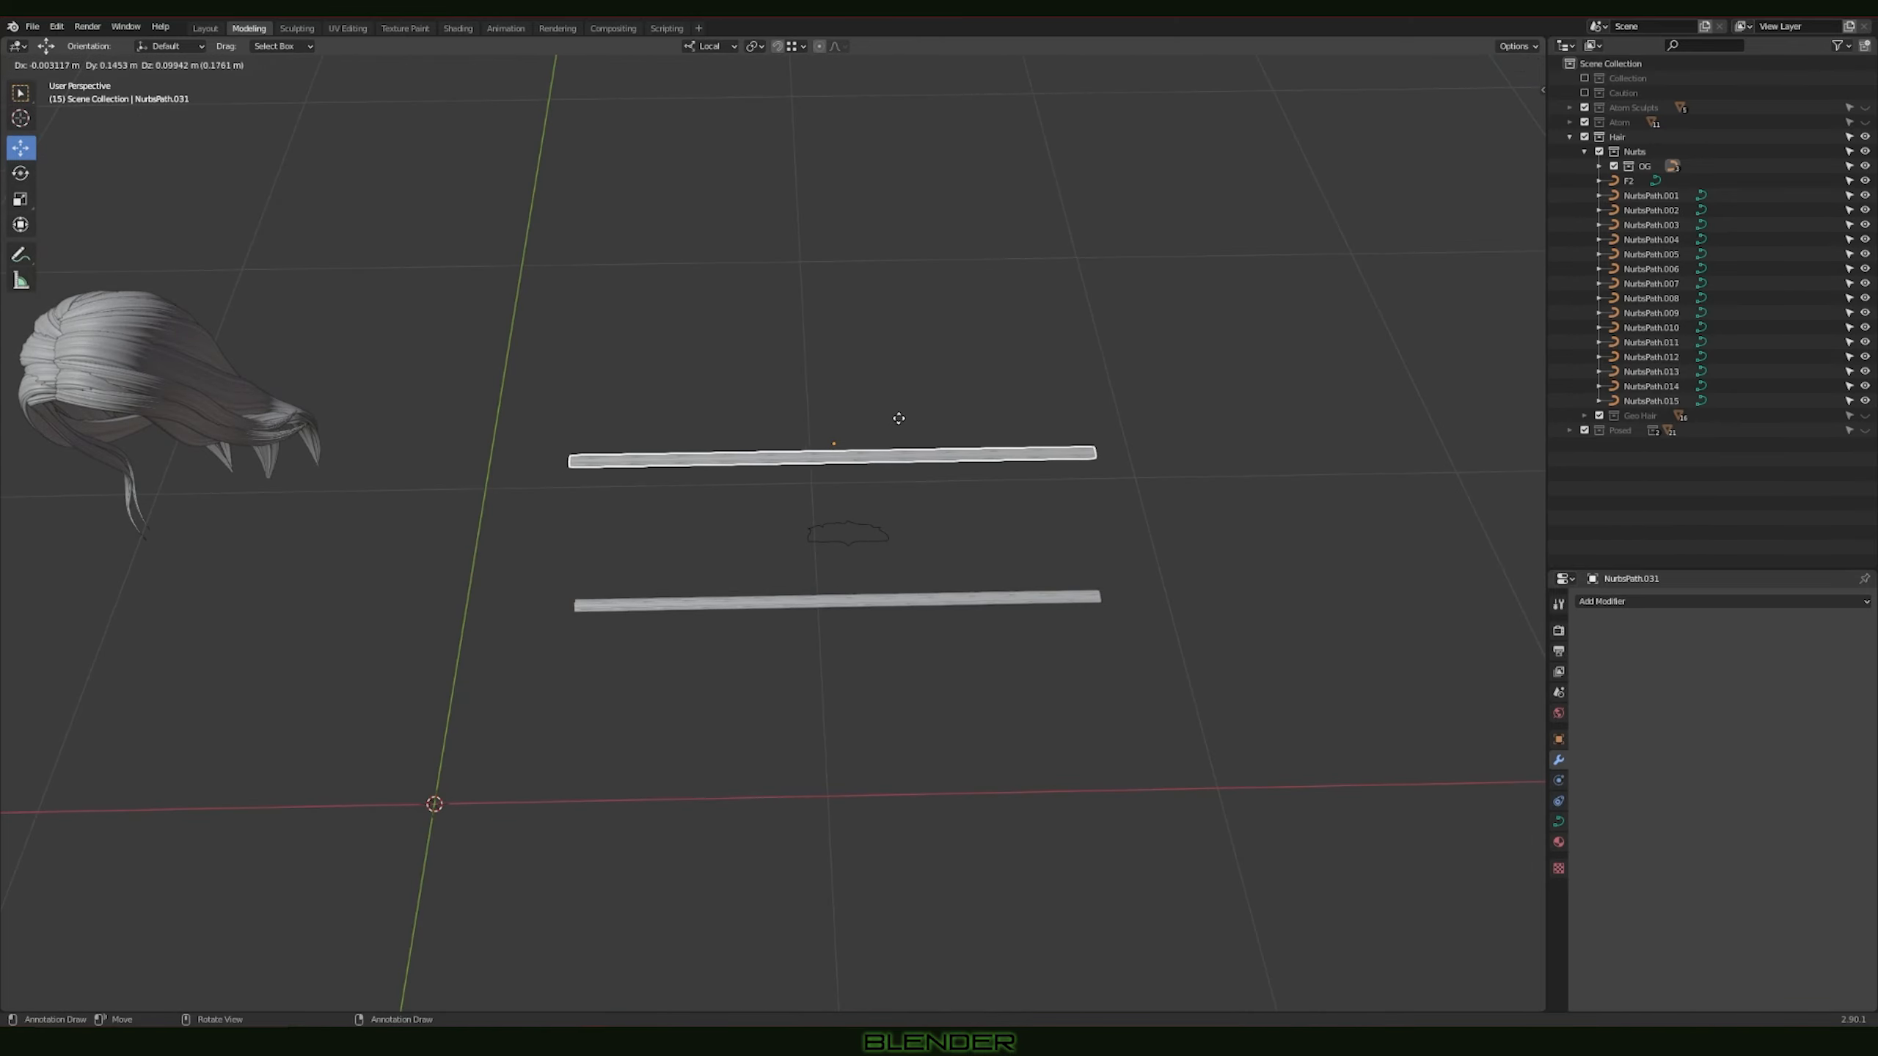
pyautogui.click(900, 412)
pyautogui.keyDown('shift'); pyautogui.moveTo(1027, 492); pyautogui.dragTo(984, 575, button='middle'); pyautogui.keyUp('shift')
pyautogui.scroll(2, 985, 554)
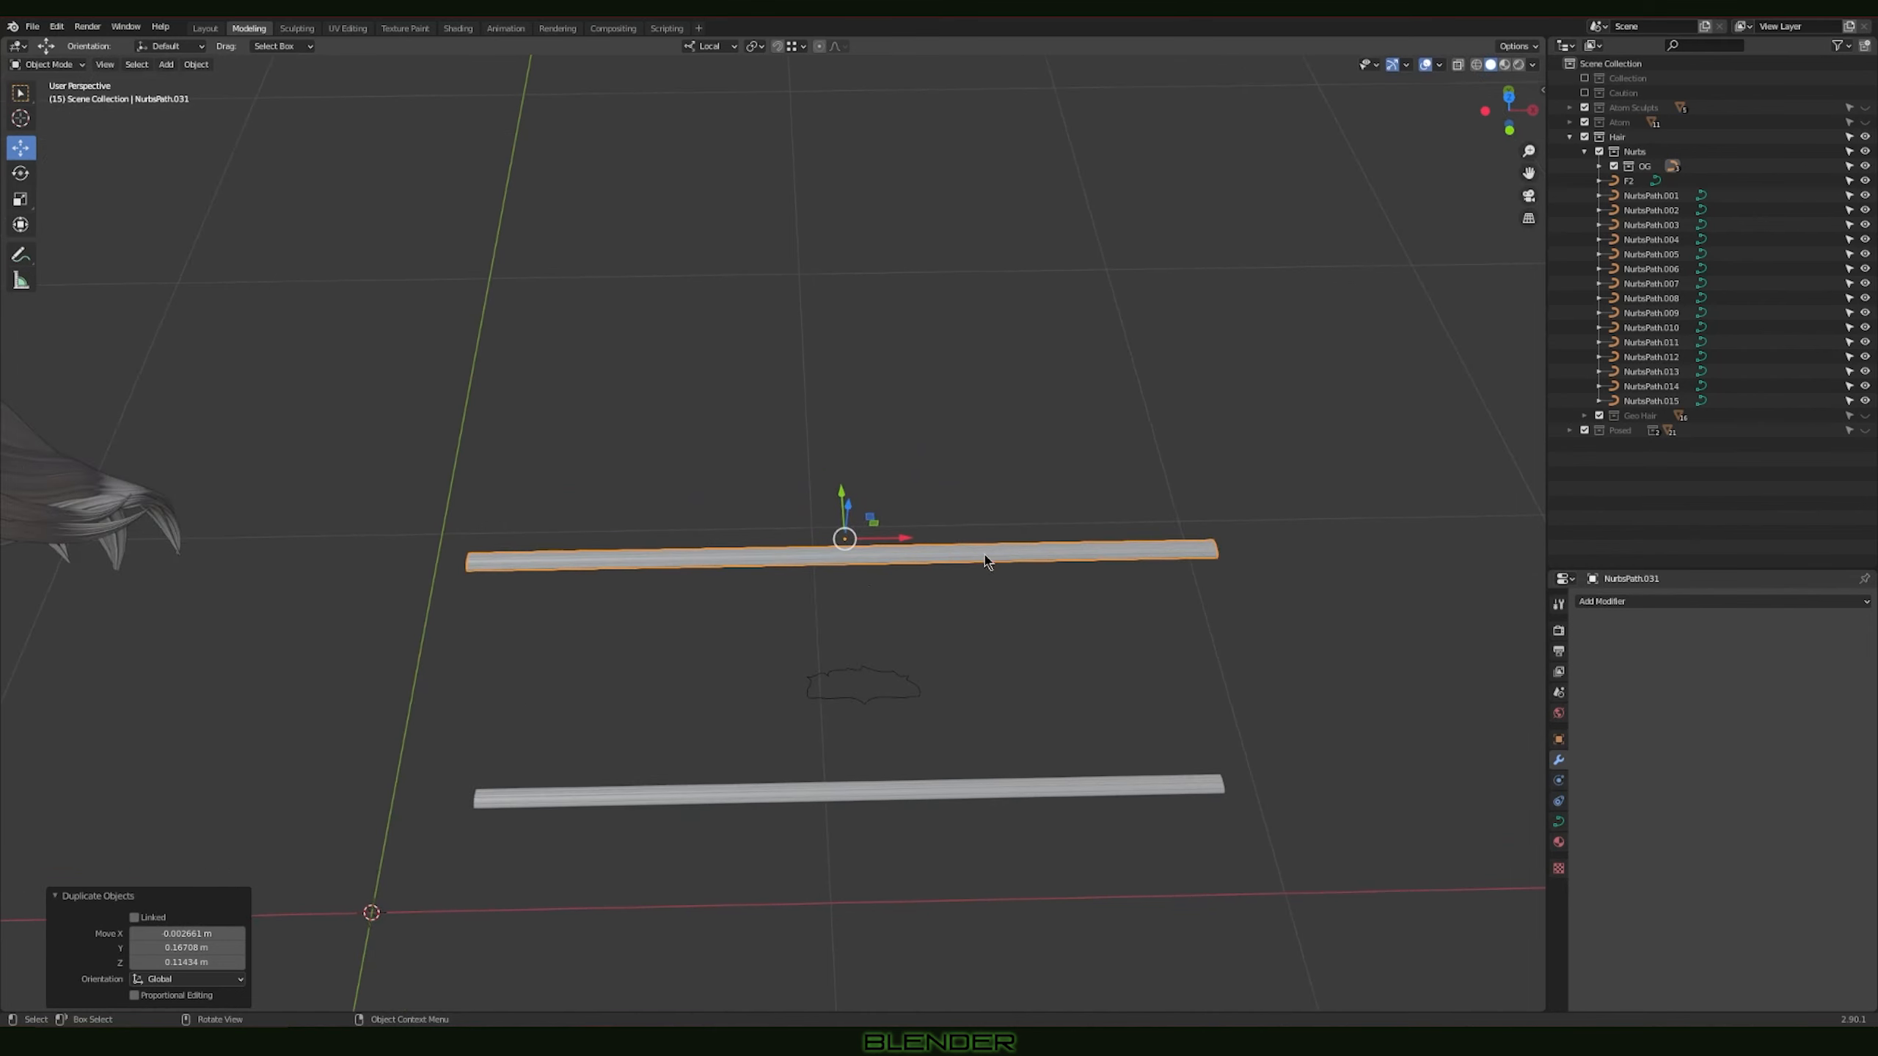
# Step: In Edit Mode, shrink the radius of the duplicate's end control point to taper that end into a tip
pyautogui.press('Tab')
pyautogui.hotkey('alt', 'a')
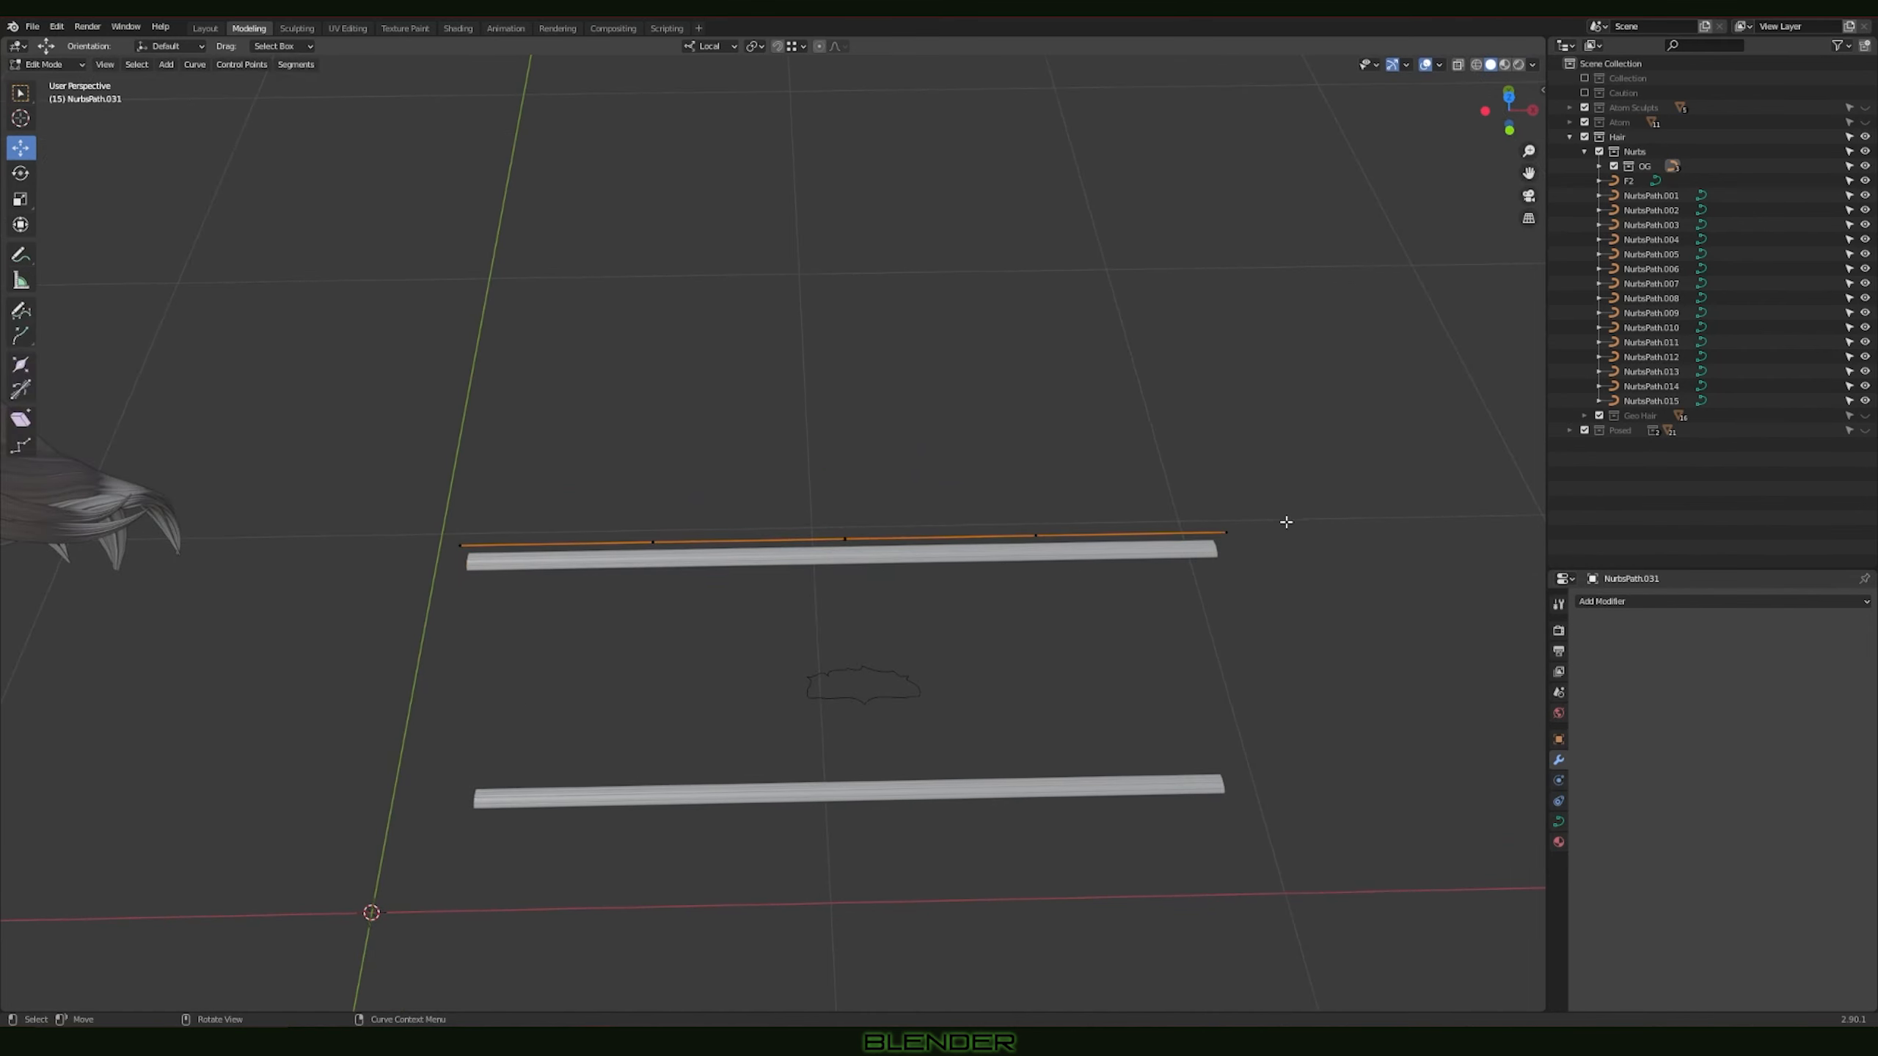
pyautogui.click(1226, 531)
pyautogui.scroll(2, 1239, 596)
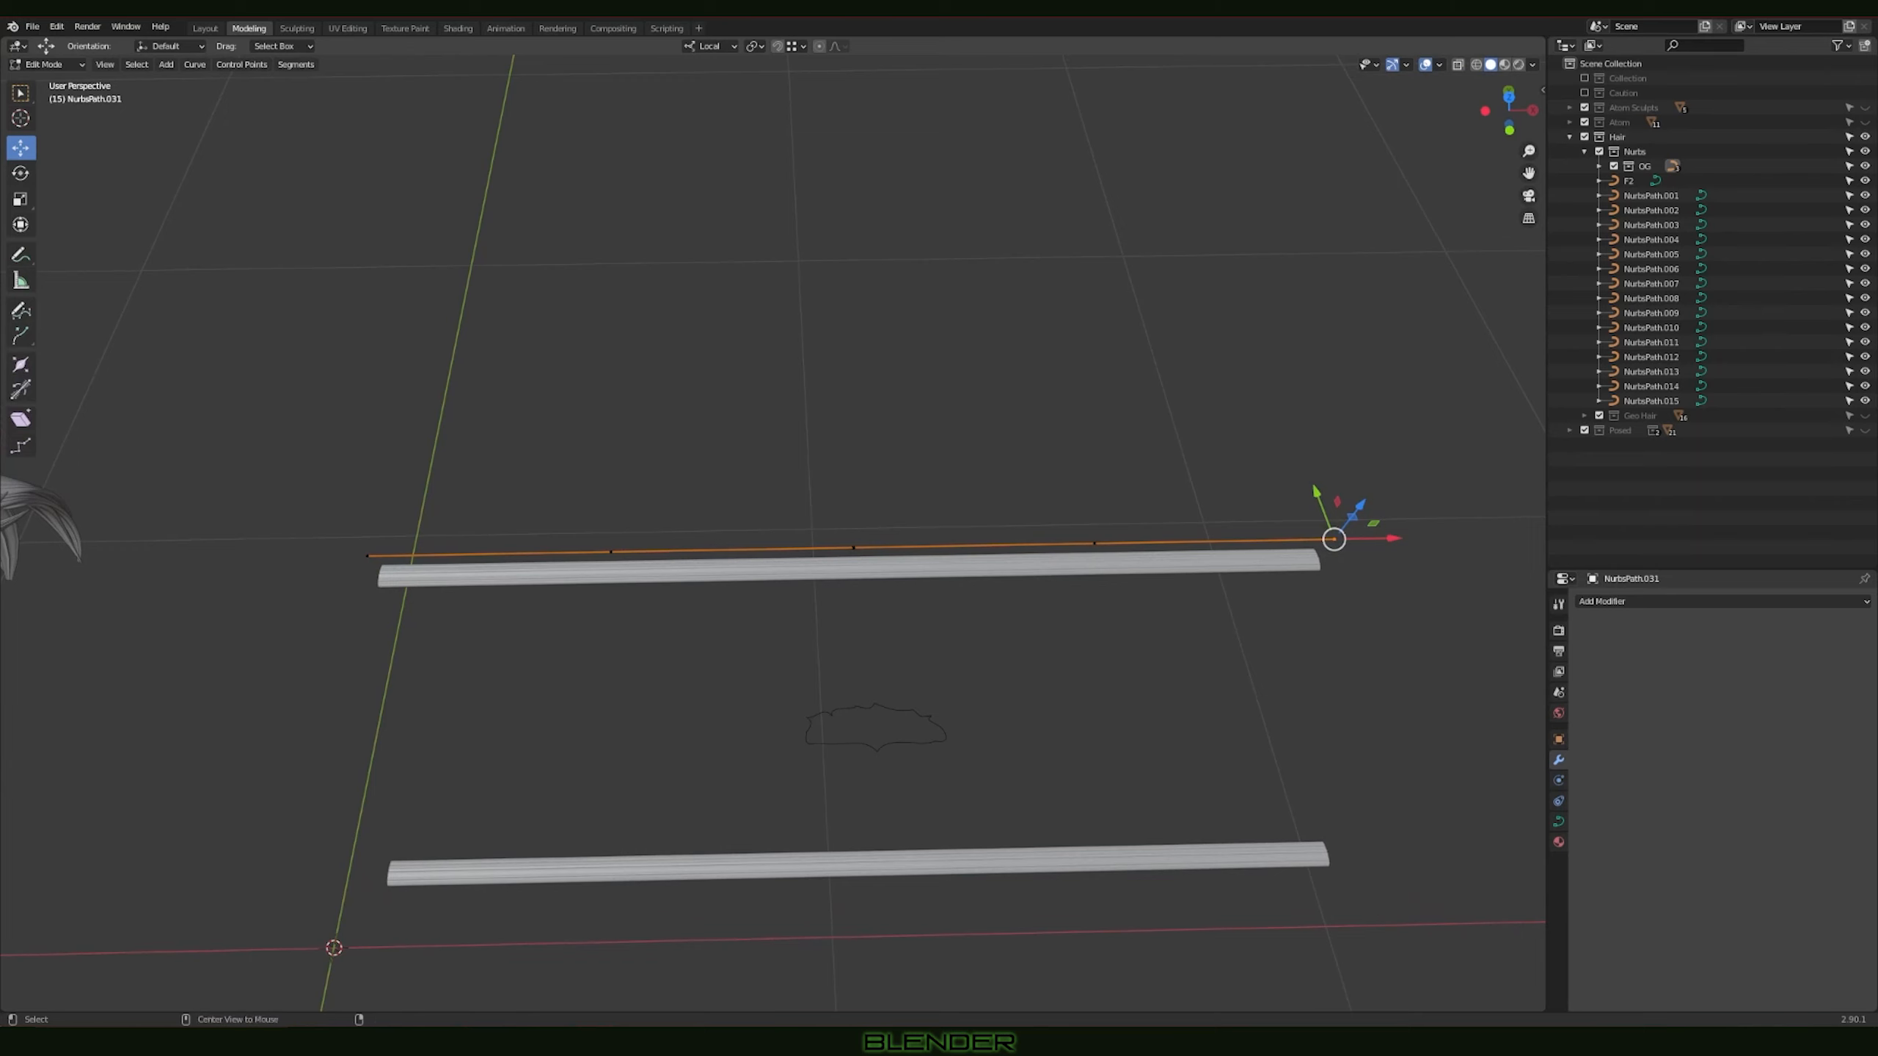
pyautogui.hotkey('alt', 's')
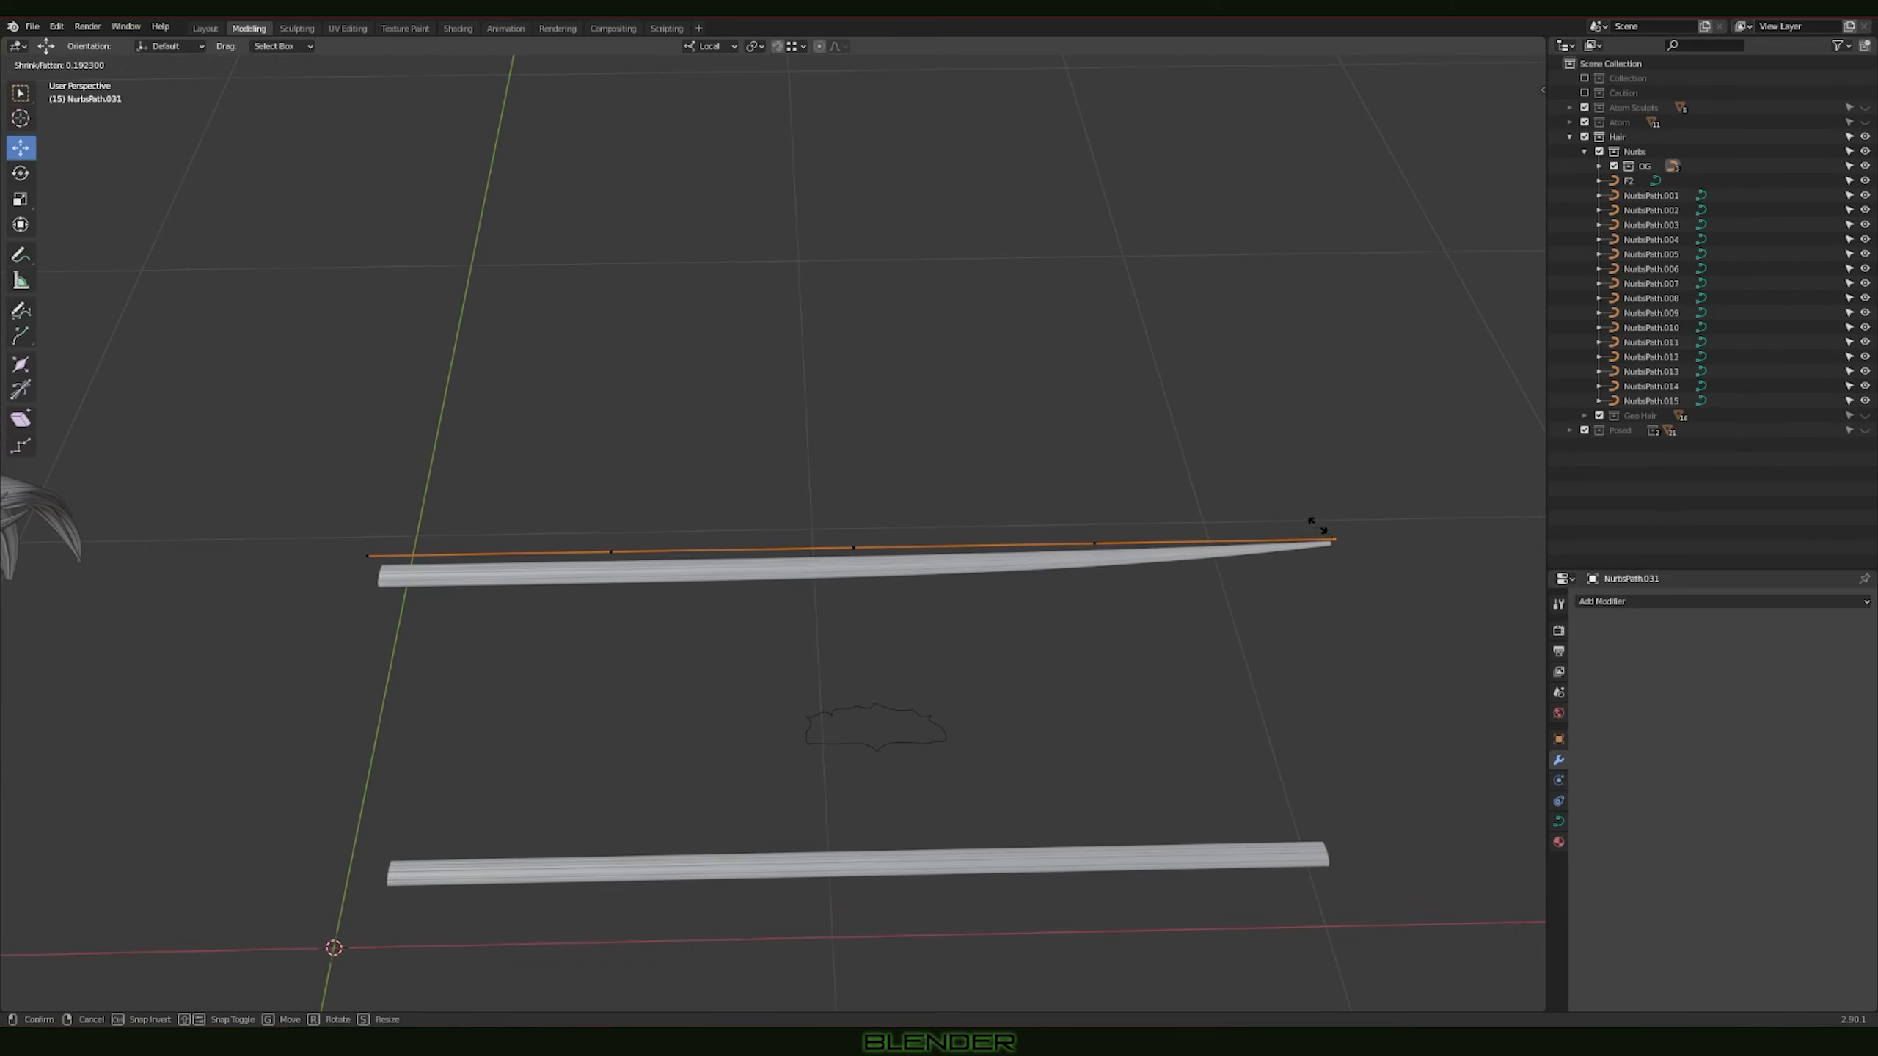
pyautogui.click(1317, 525)
# Step: Enlarge the radius of the control point next to the duplicate's untapered end to thicken the strand there
pyautogui.click(611, 551)
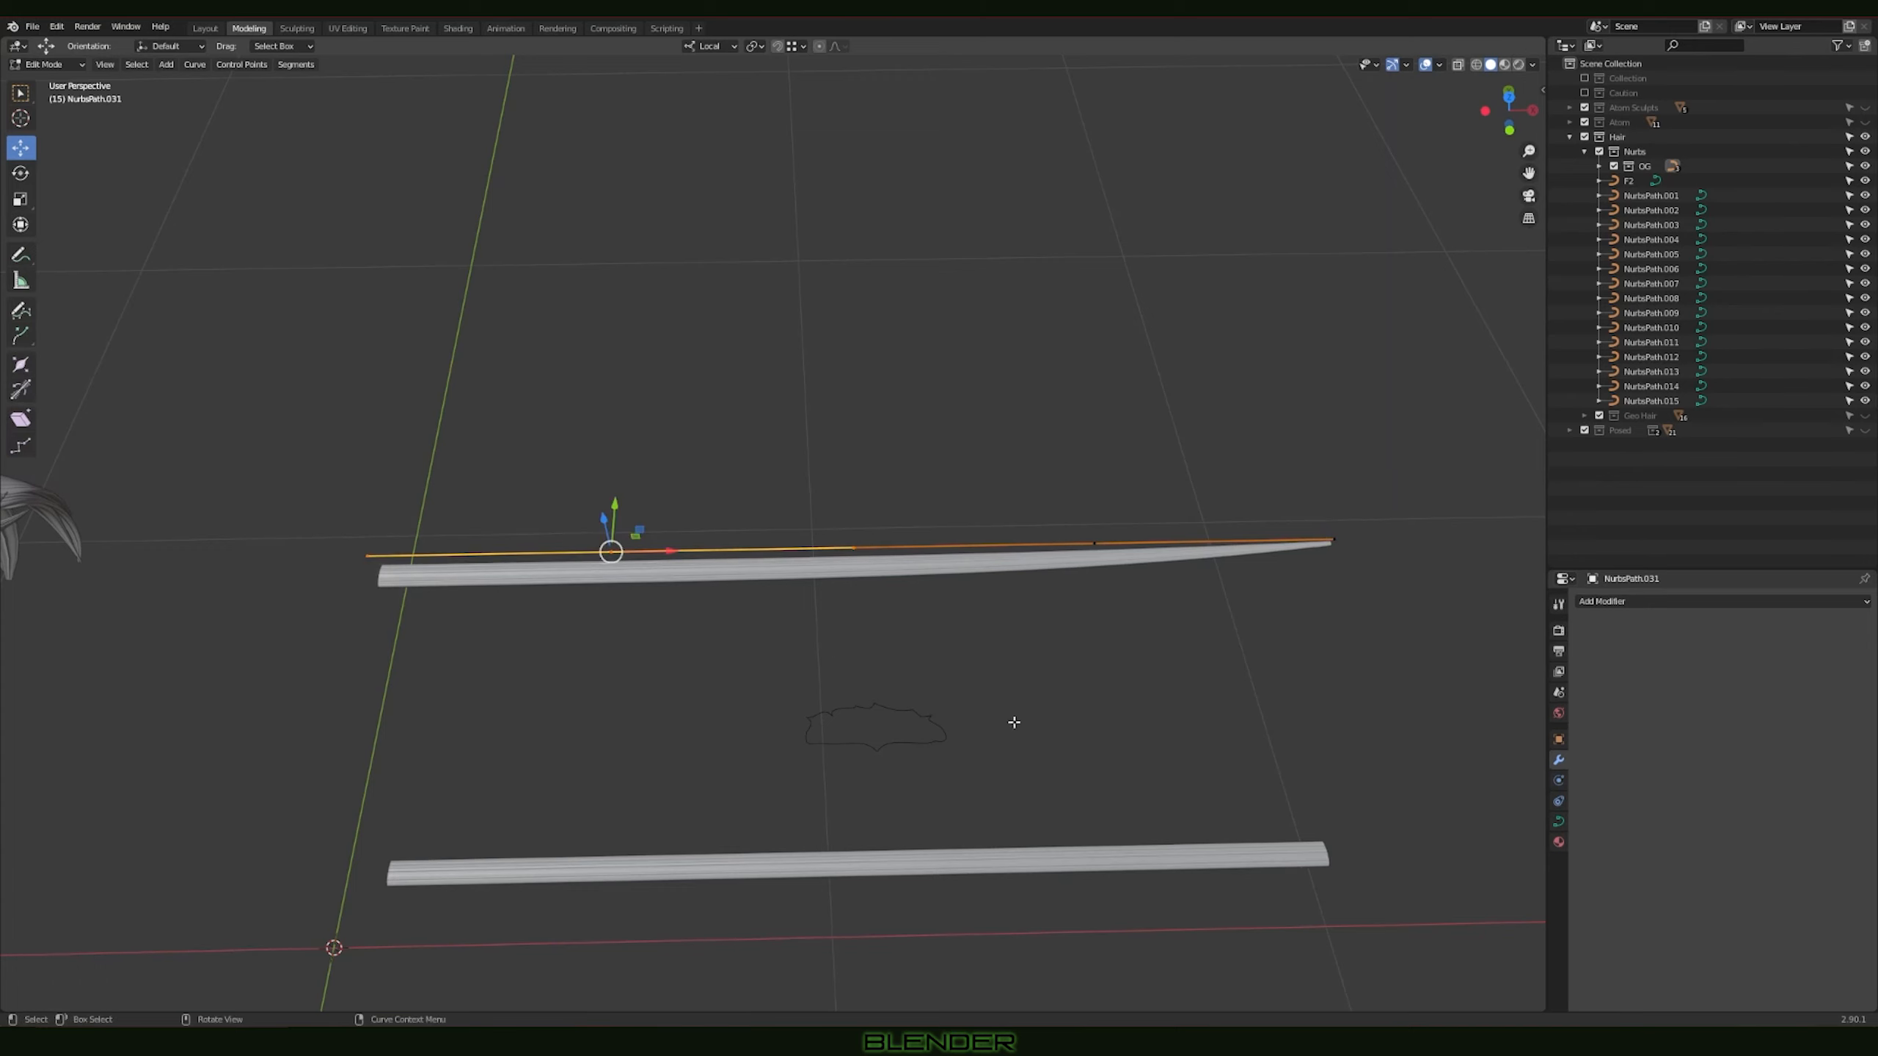
pyautogui.hotkey('alt', 's')
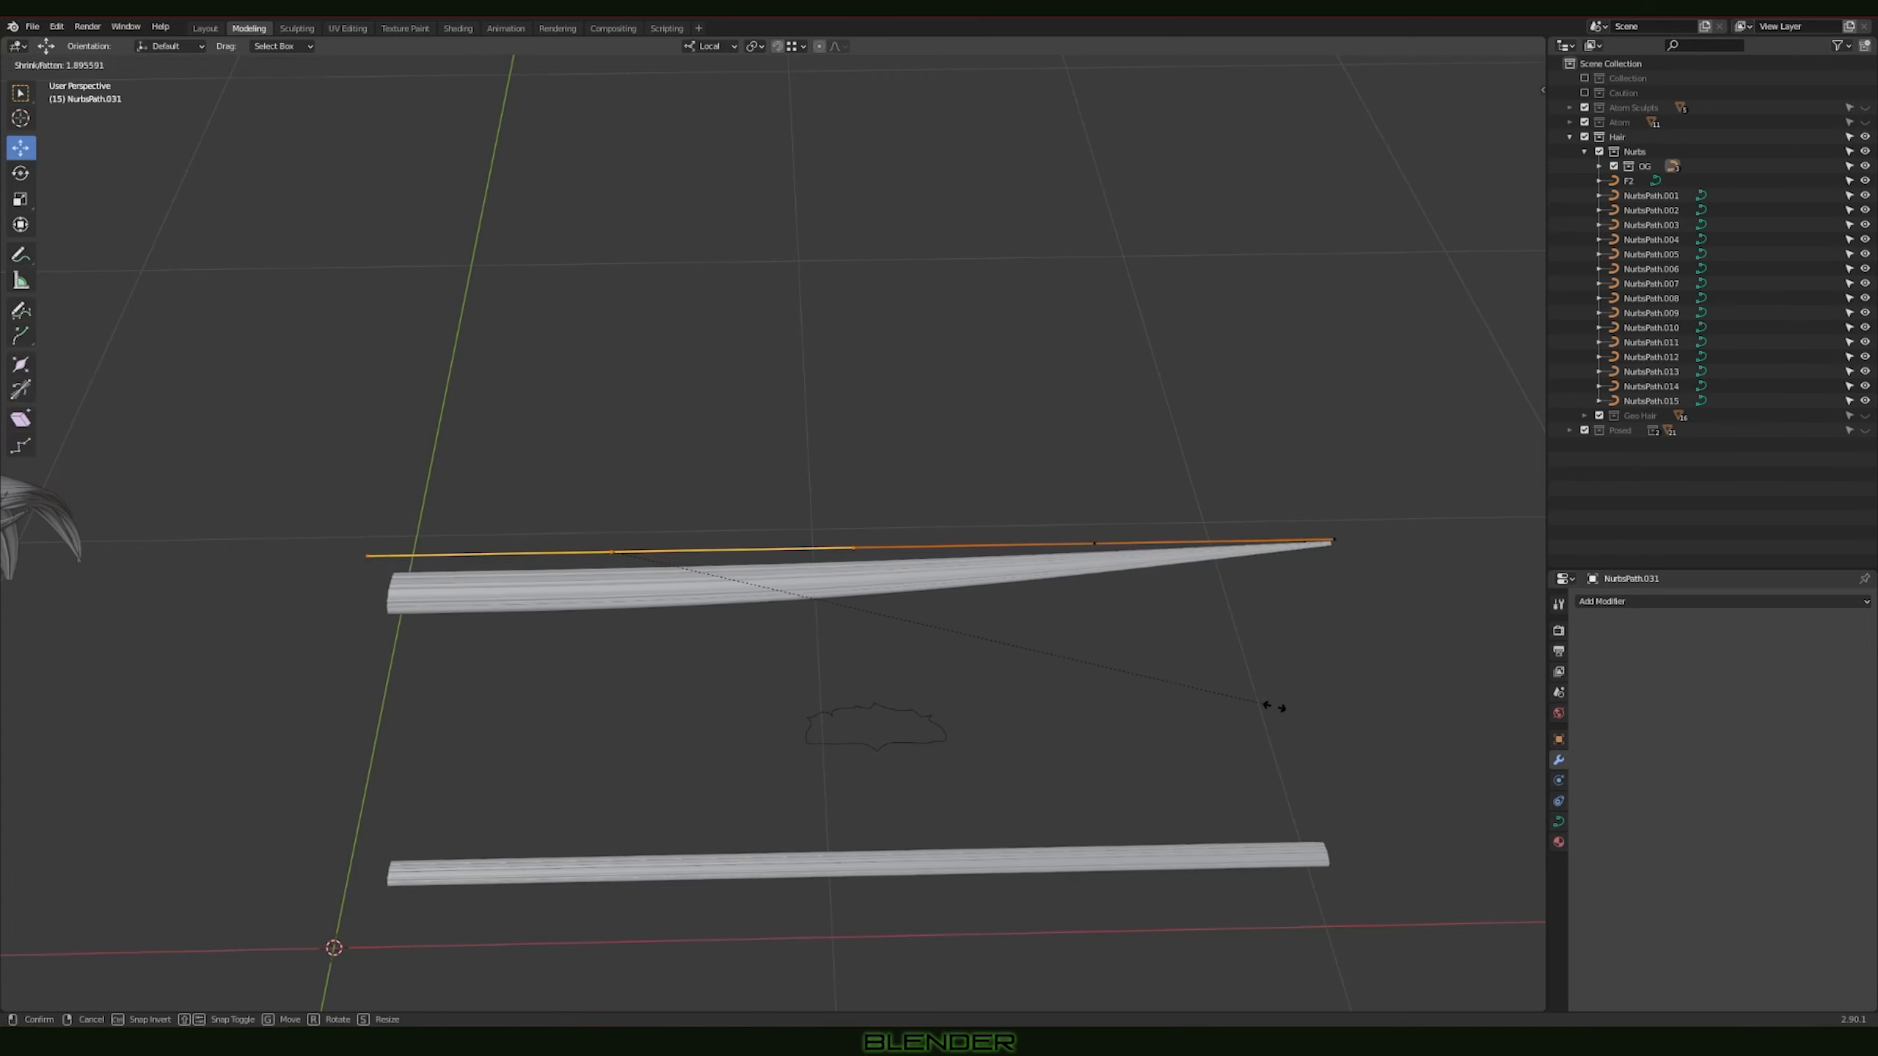
pyautogui.click(1213, 676)
# Step: Raise the duplicate's middle control point to bend the strand into a wave, and return to Object Mode
pyautogui.moveTo(1213, 676); pyautogui.dragTo(876, 512, button='middle')
pyautogui.click(865, 555)
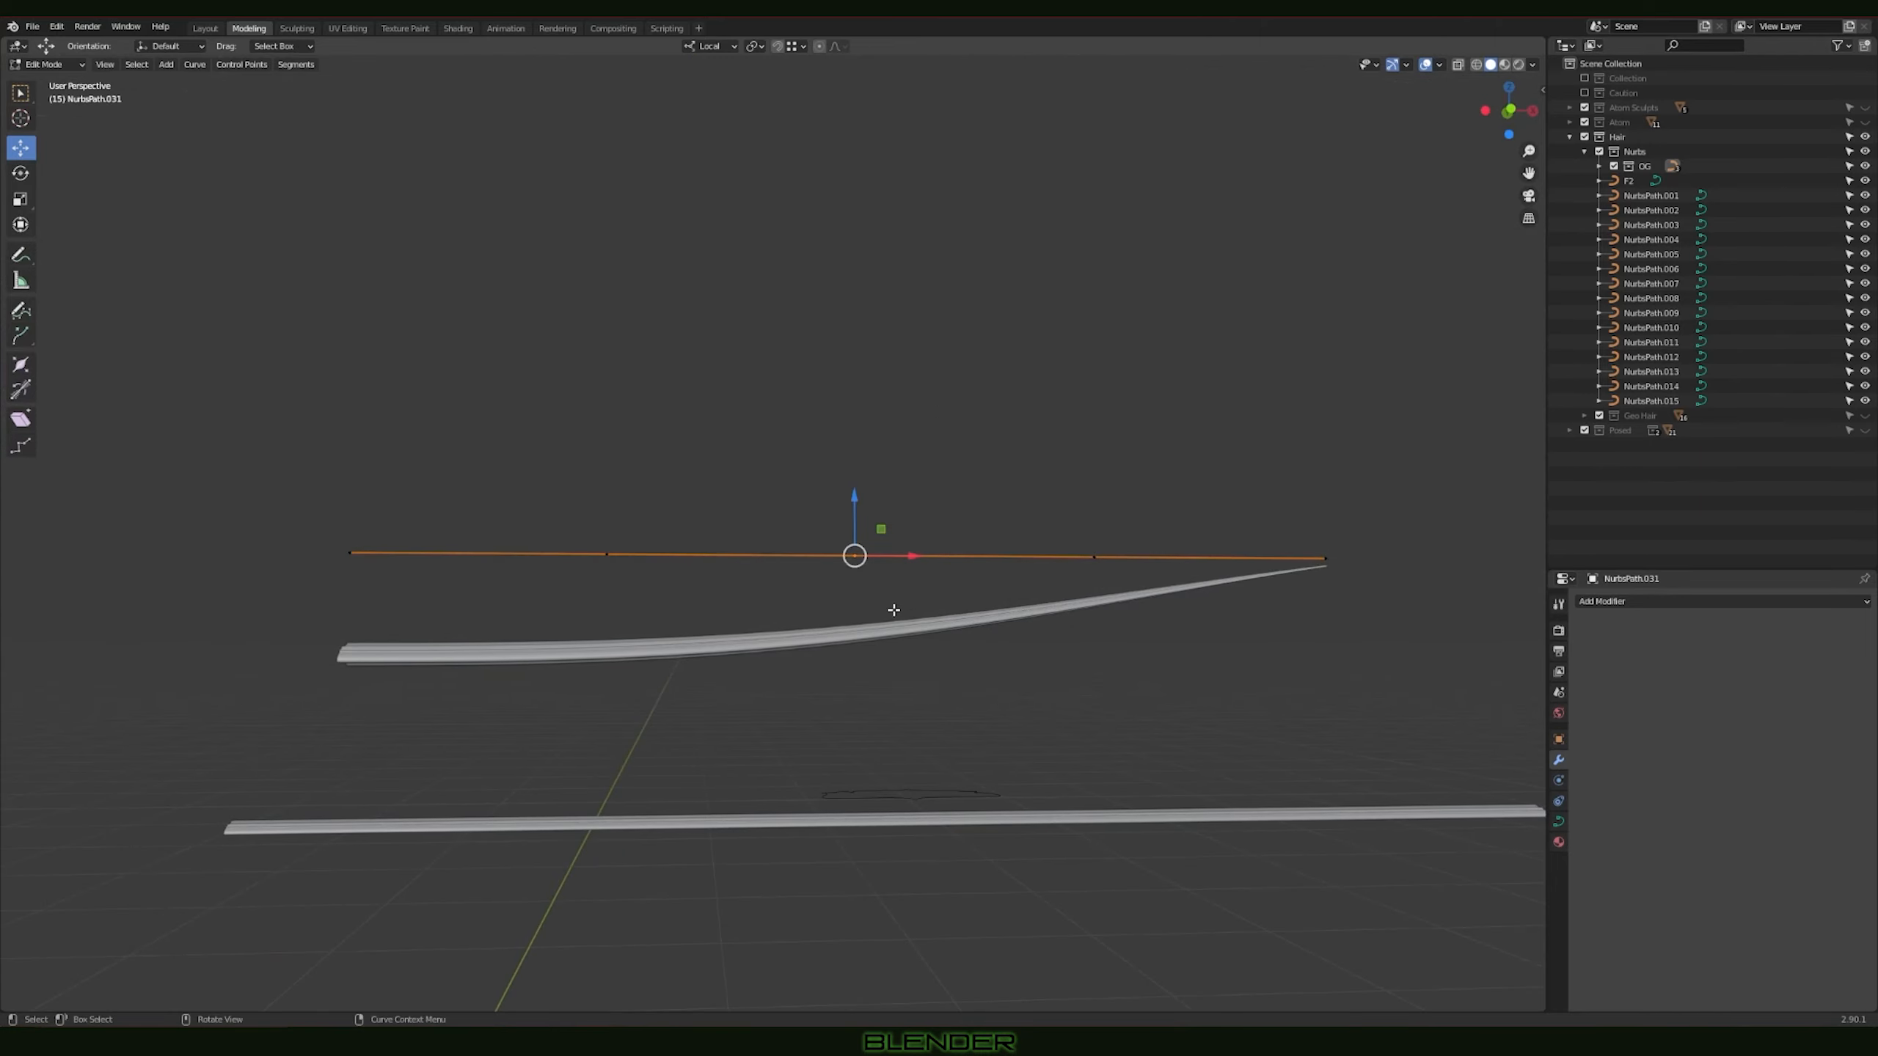
pyautogui.press('g')
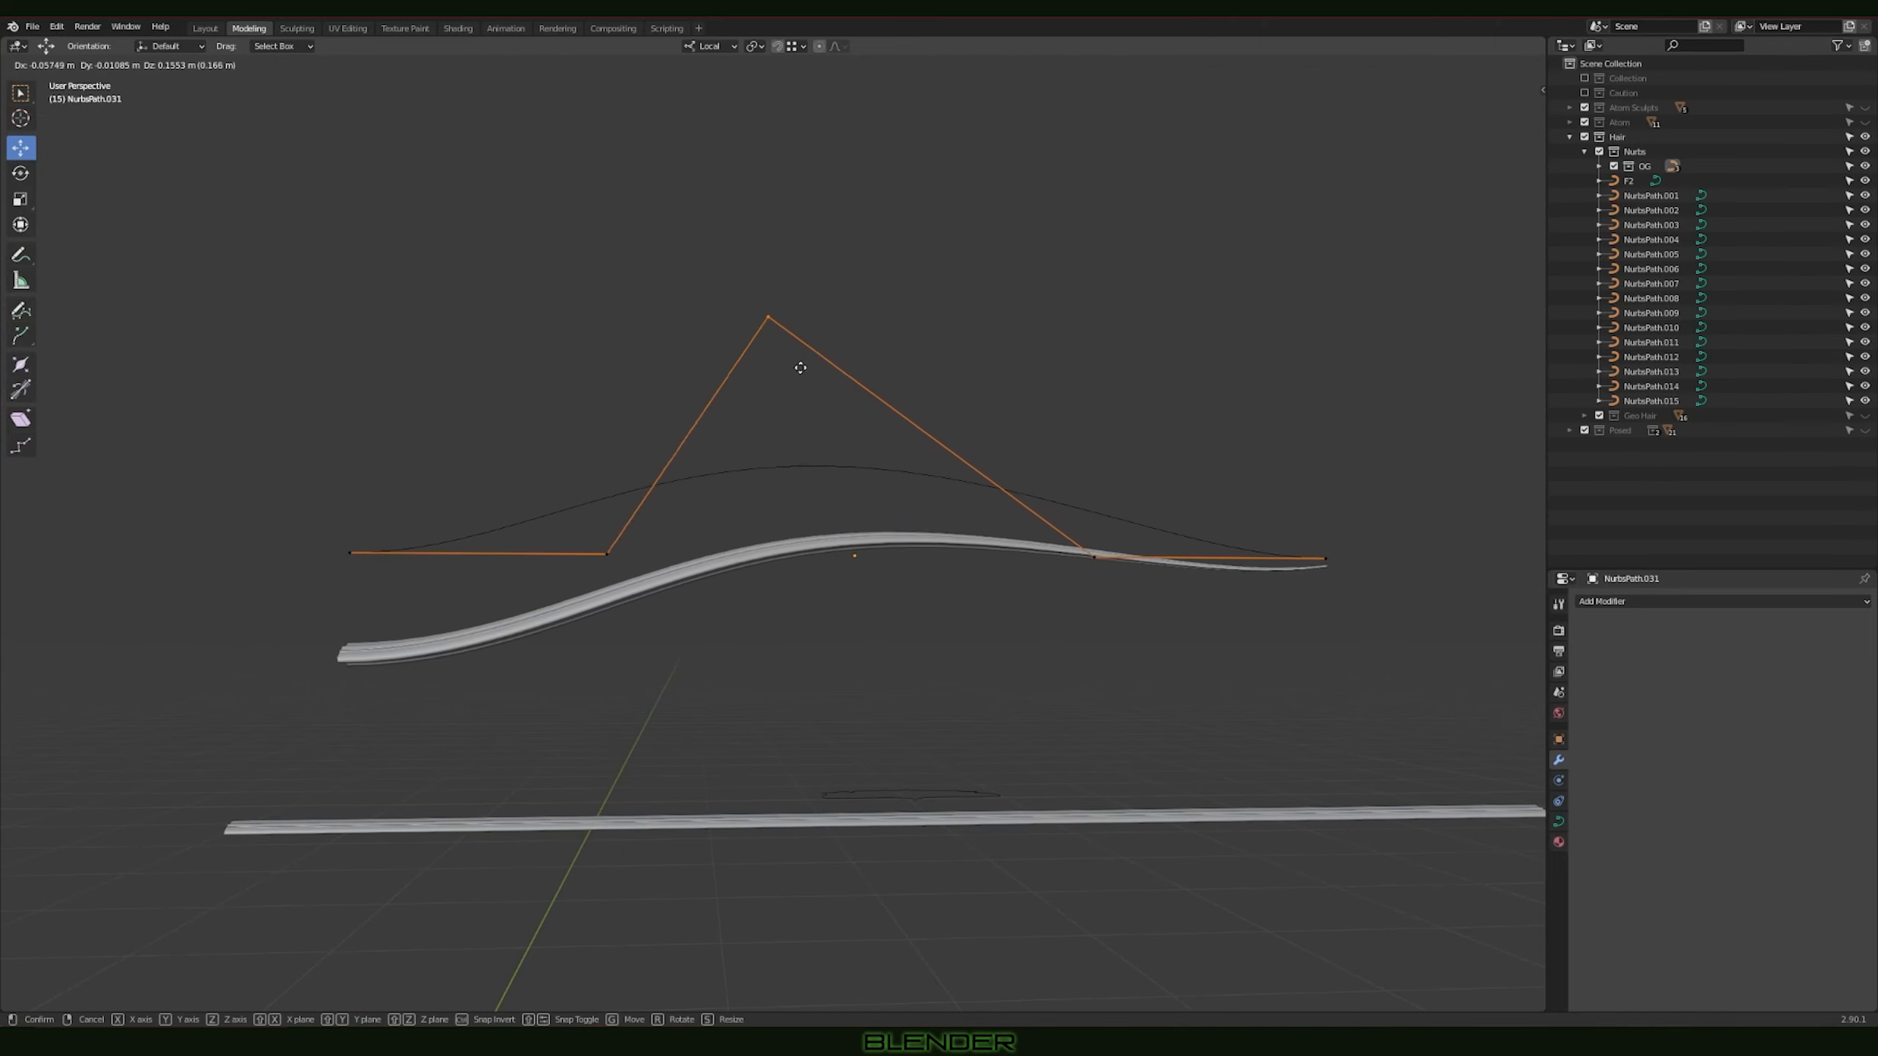
pyautogui.click(764, 343)
pyautogui.moveTo(994, 457); pyautogui.dragTo(984, 568, button='middle')
pyautogui.press('Tab')
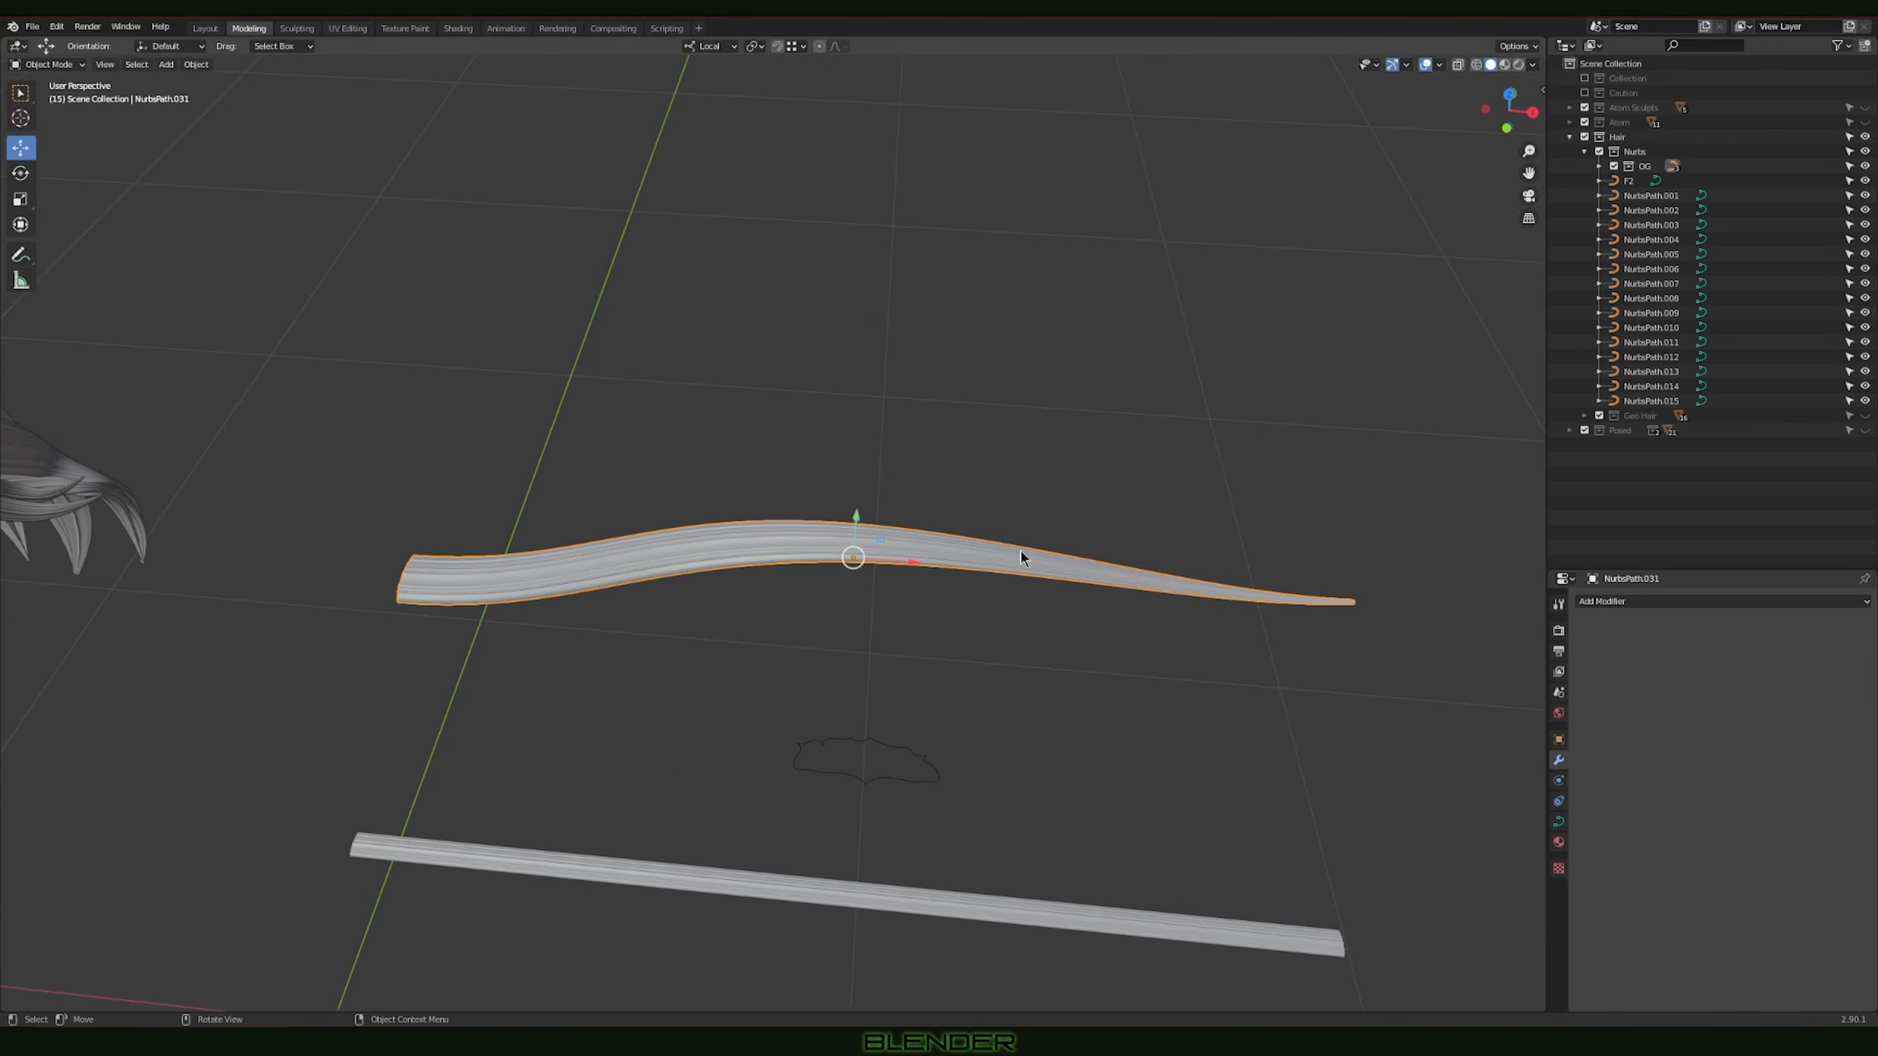
# Step: Delete the tapered and bent duplicate strand
pyautogui.press('Delete')
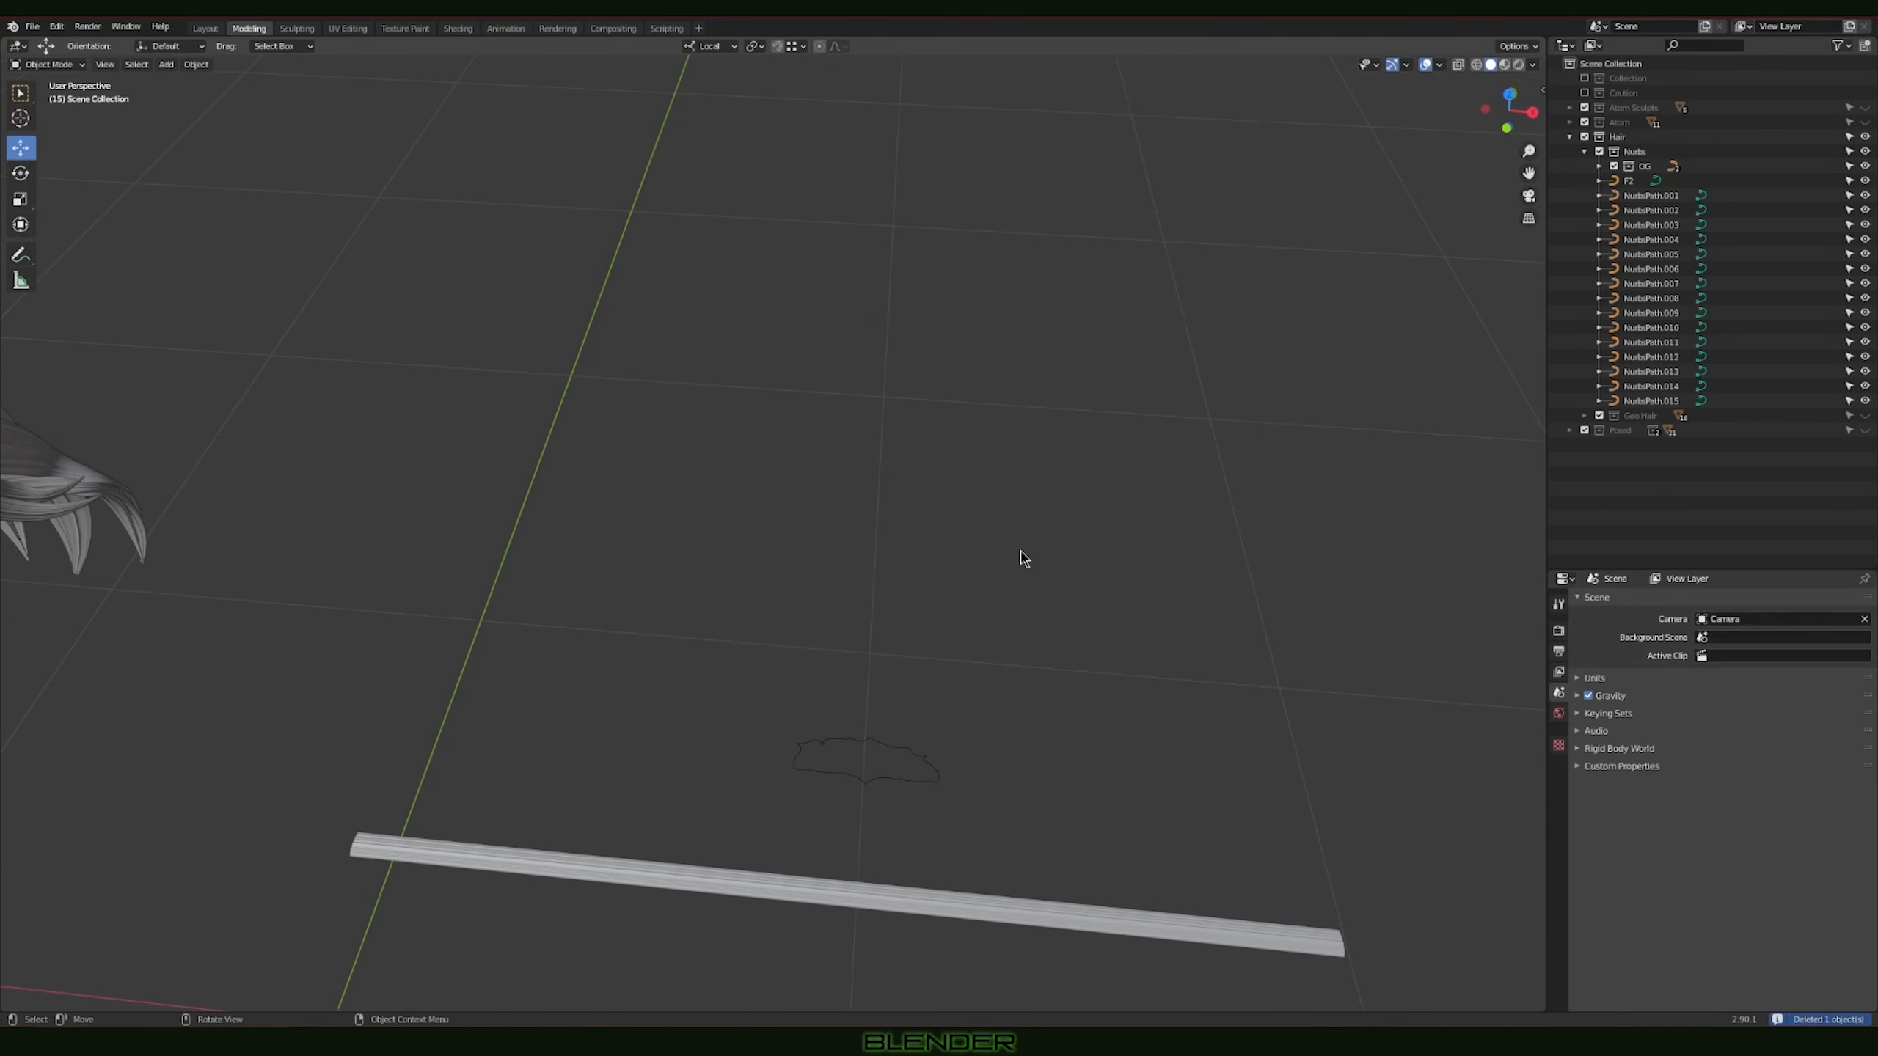
pyautogui.scroll(-3, 1009, 585)
pyautogui.keyDown('shift'); pyautogui.moveTo(771, 746); pyautogui.dragTo(905, 702, button='middle'); pyautogui.keyUp('shift')
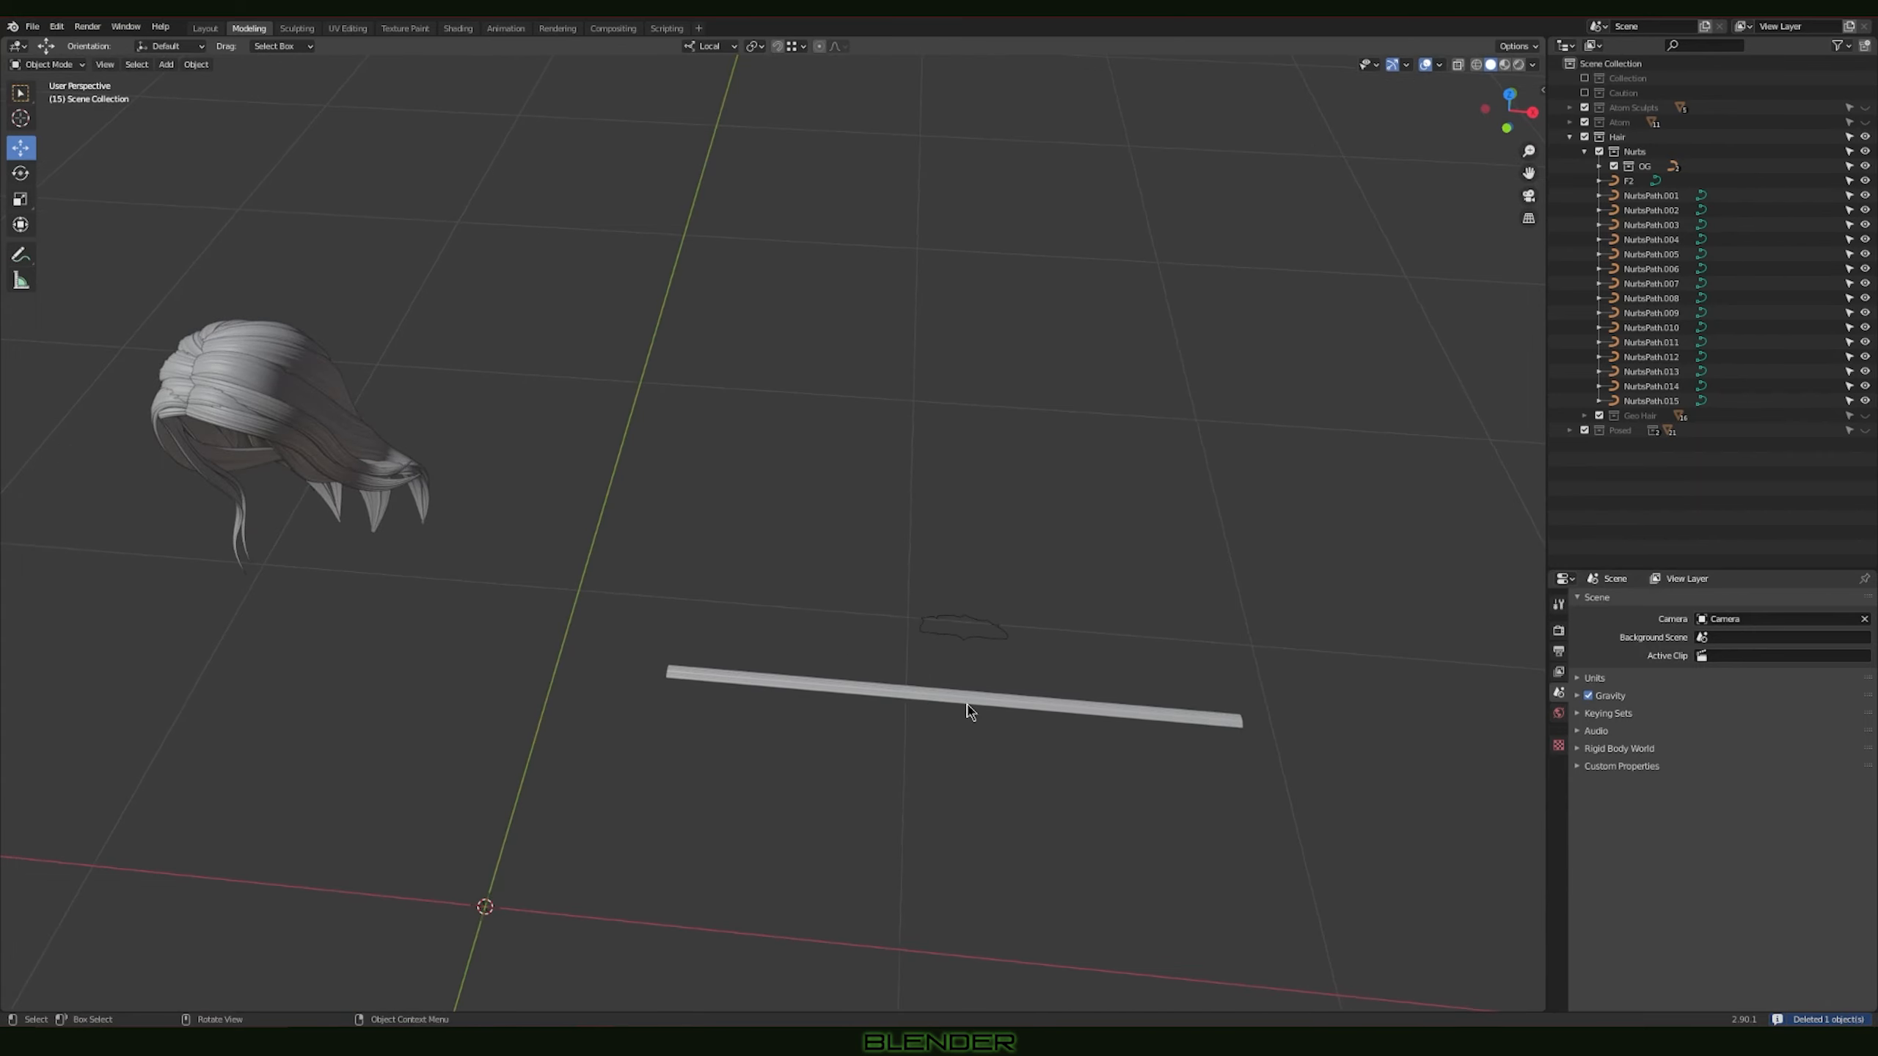
# Step: Select the NurbsPath.003 strand on the hair and examine it from behind
pyautogui.keyDown('shift'); pyautogui.moveTo(520, 486); pyautogui.dragTo(564, 482, button='middle'); pyautogui.keyUp('shift')
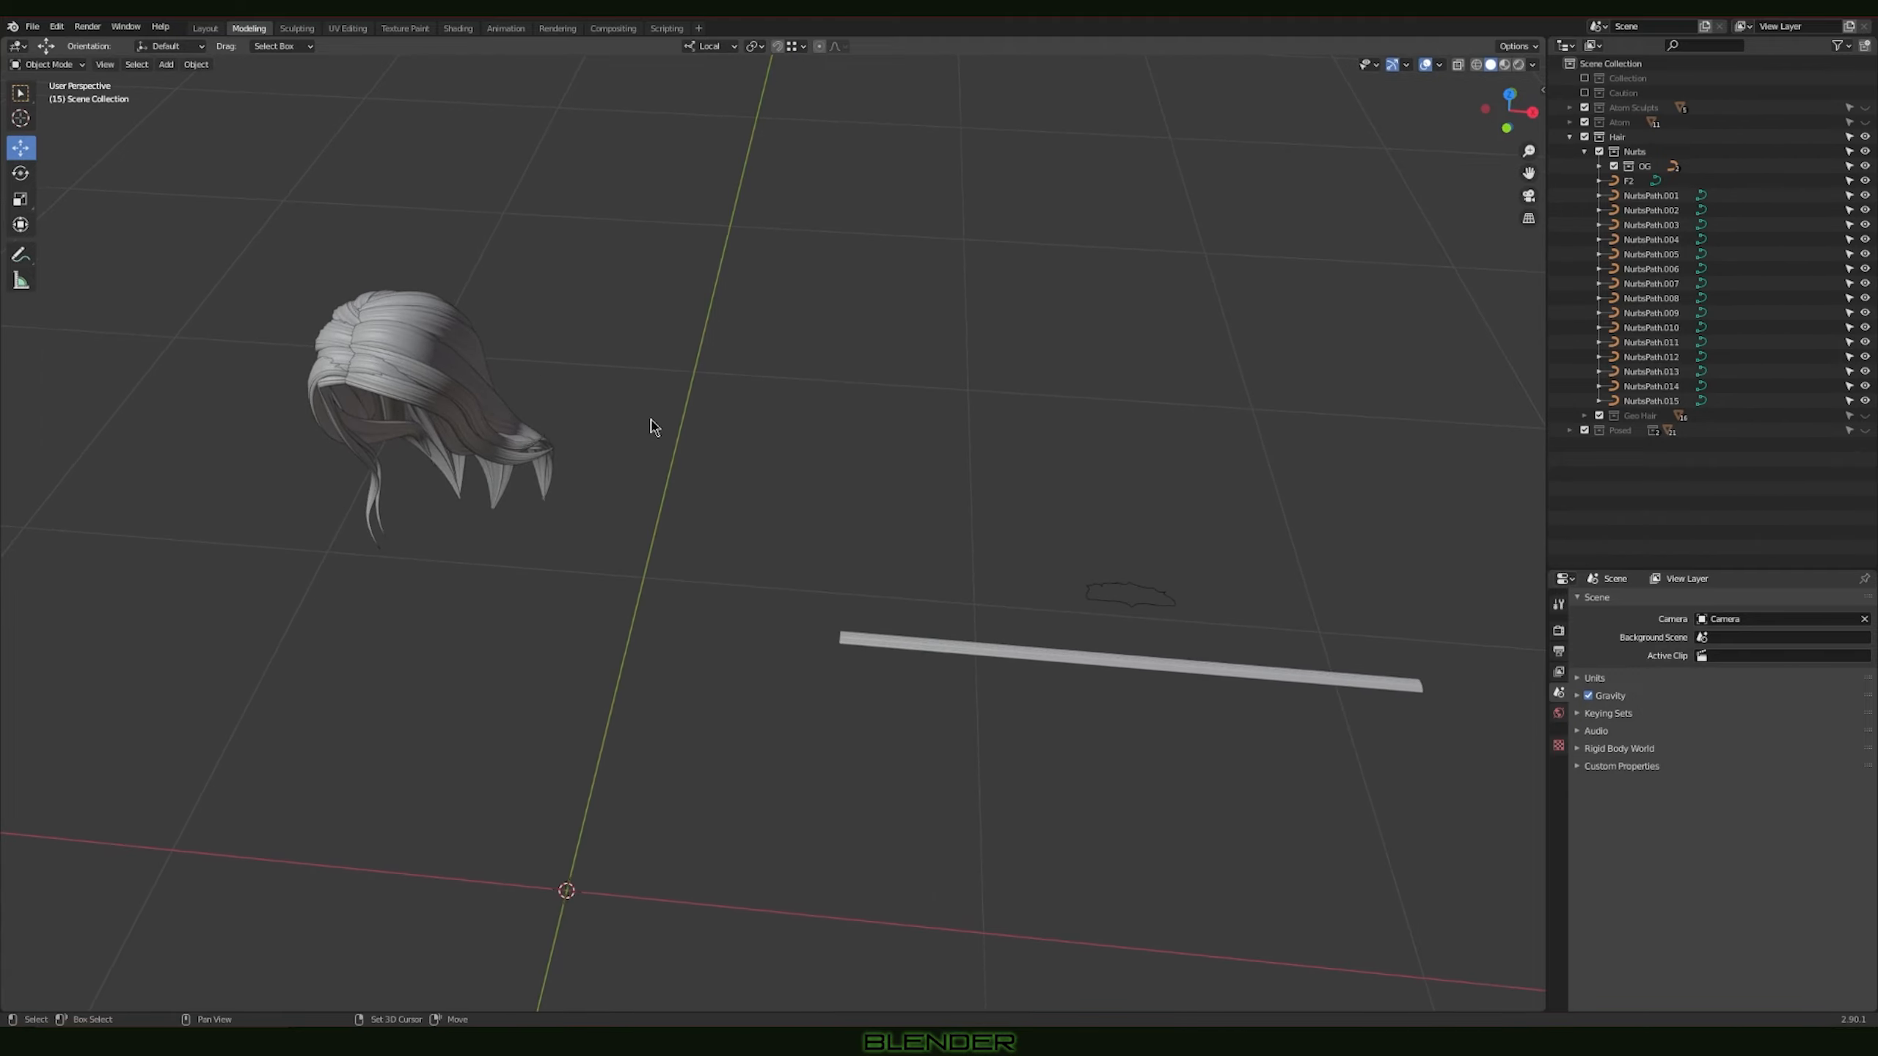
pyautogui.keyDown('shift'); pyautogui.moveTo(650, 420); pyautogui.dragTo(766, 555, button='middle'); pyautogui.keyUp('shift')
pyautogui.scroll(5, 767, 562)
pyautogui.click(396, 446)
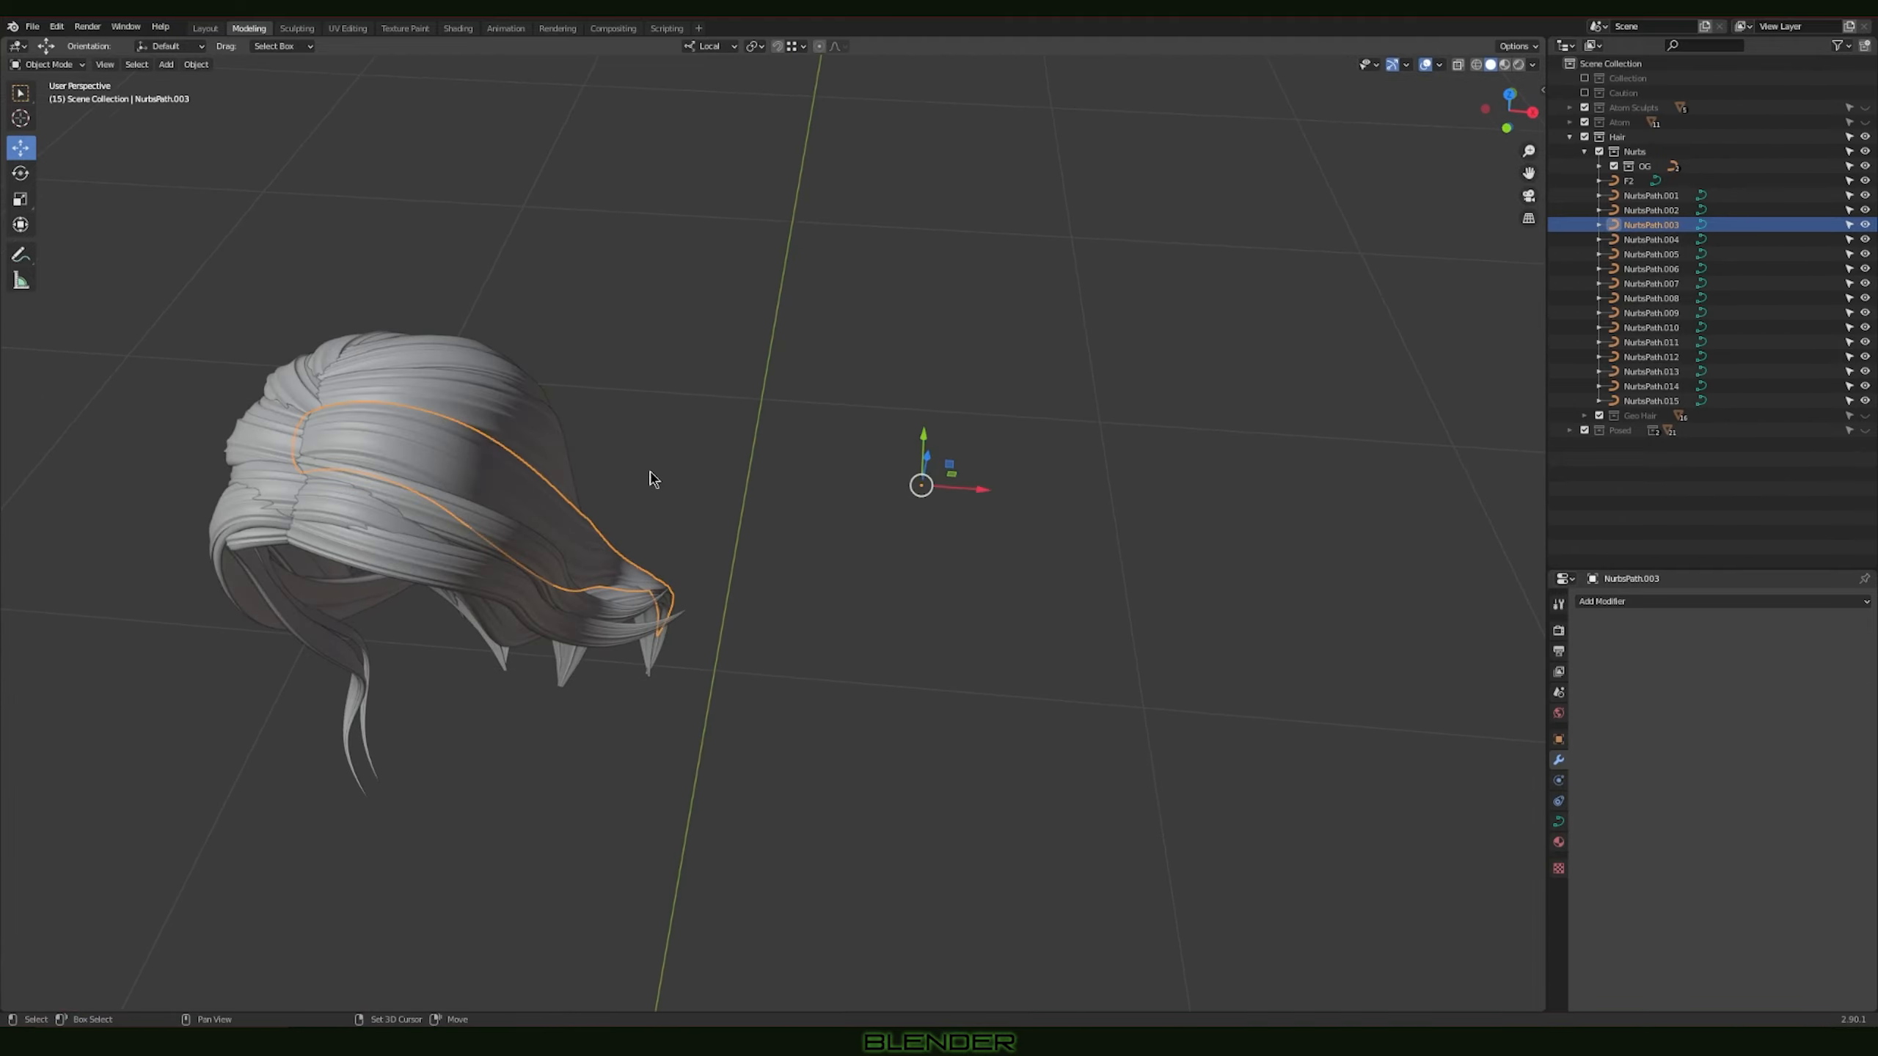
pyautogui.keyDown('shift'); pyautogui.moveTo(396, 446); pyautogui.dragTo(782, 506, button='middle'); pyautogui.keyUp('shift')
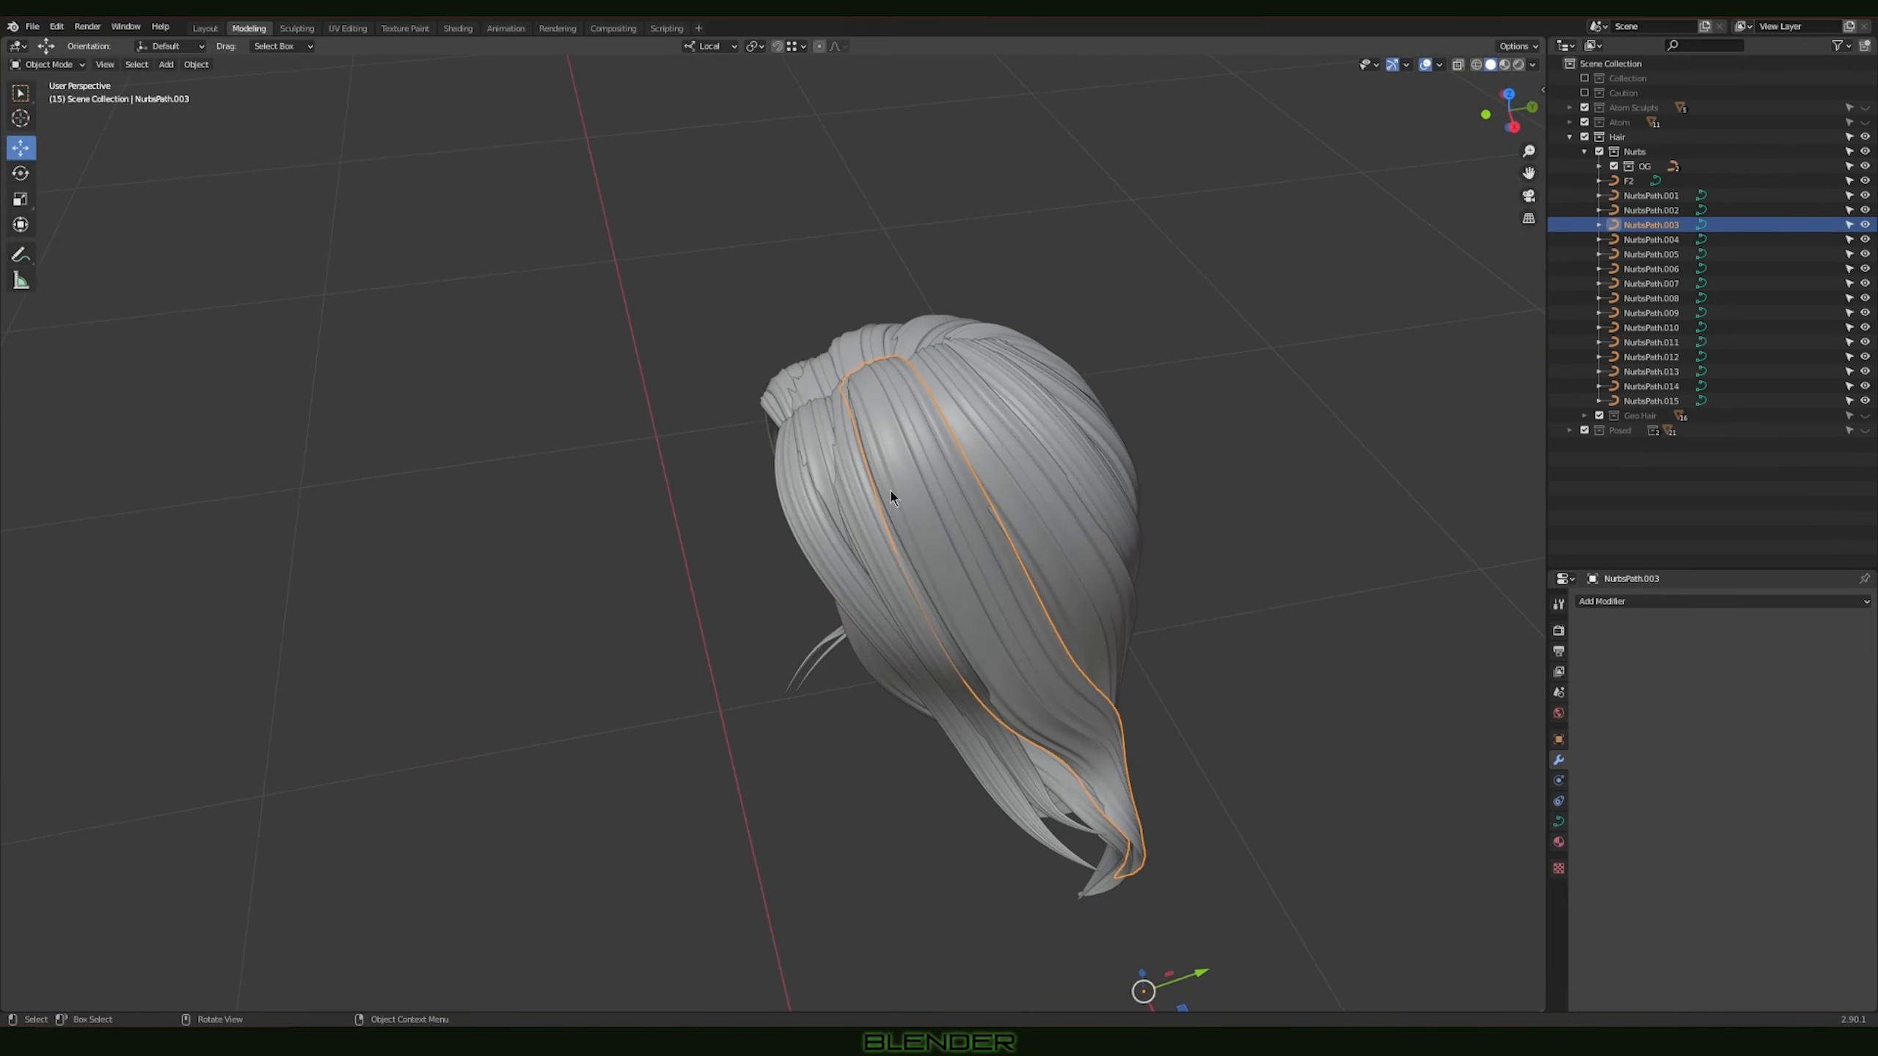
# Step: Select the BezierCircle profile curve next to the straight strand
pyautogui.scroll(-7, 851, 413)
pyautogui.keyDown('shift'); pyautogui.moveTo(846, 643); pyautogui.dragTo(888, 414, button='middle'); pyautogui.keyUp('shift')
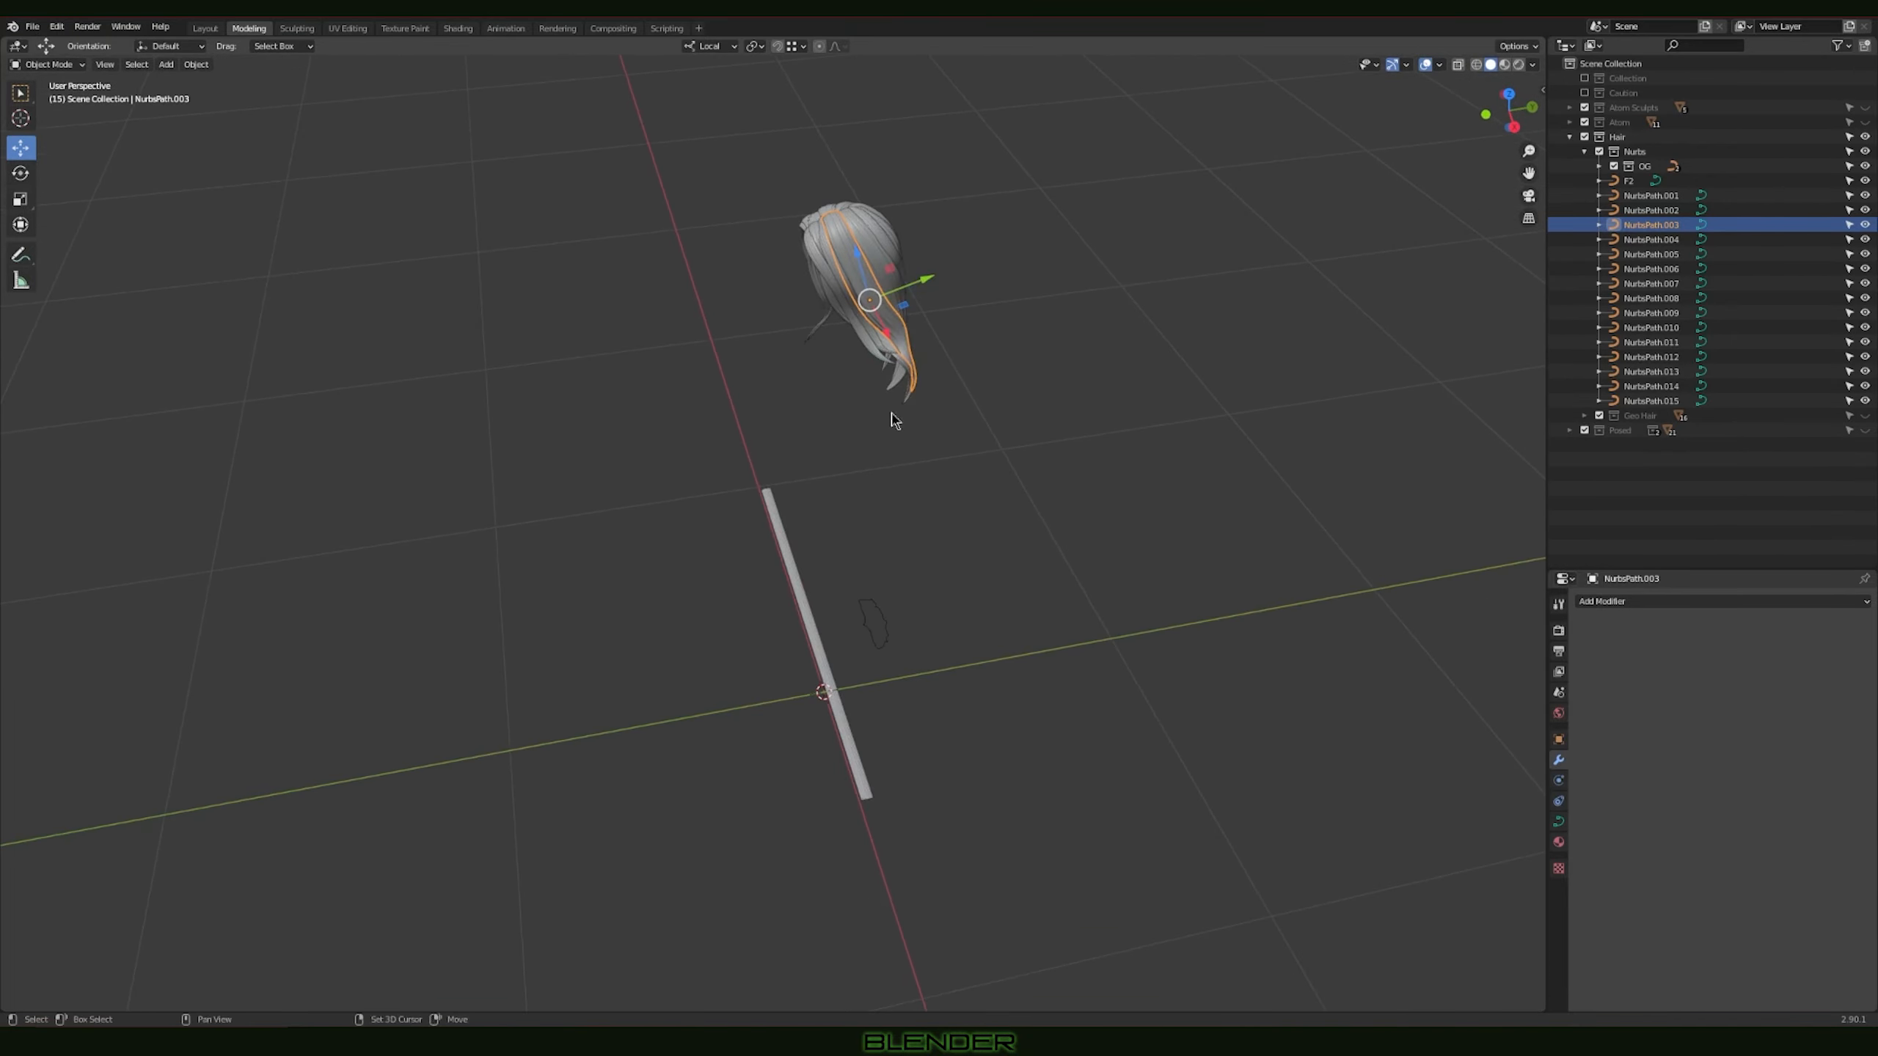
pyautogui.moveTo(850, 571); pyautogui.dragTo(935, 564, button='middle')
pyautogui.scroll(3, 1014, 545)
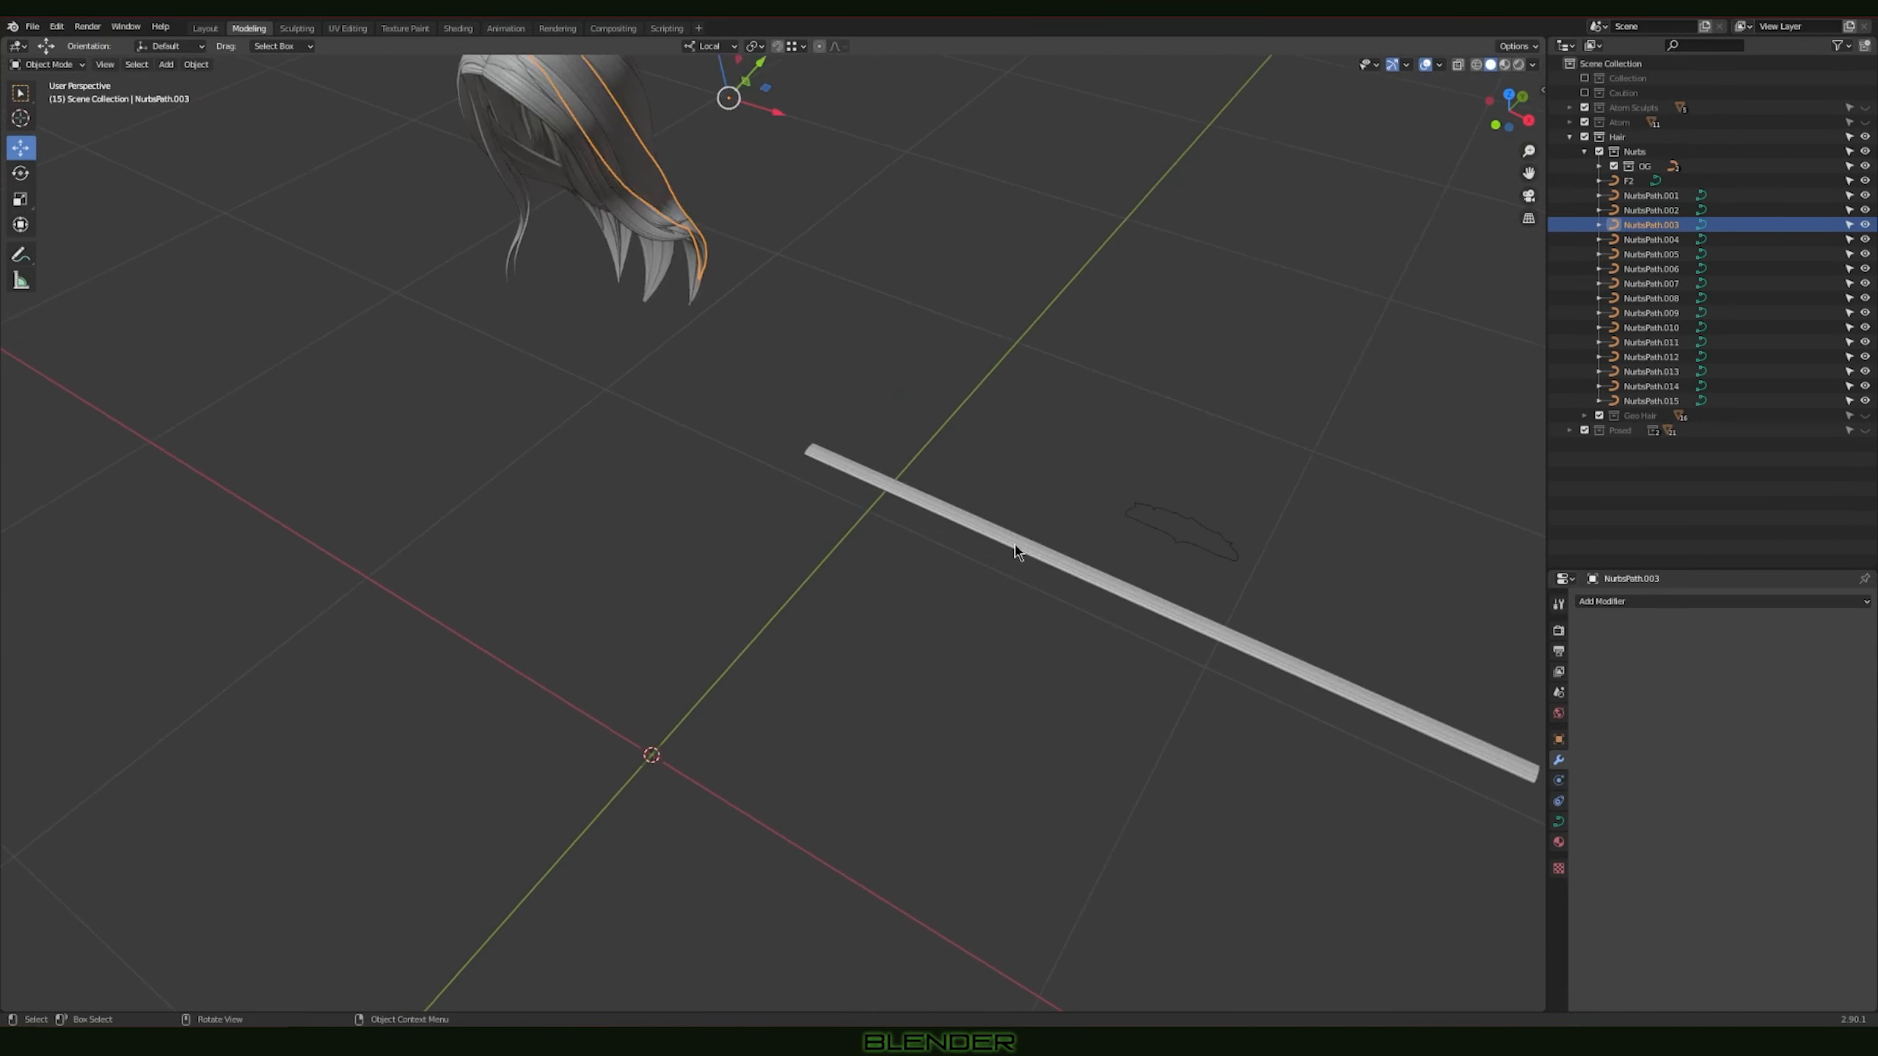
pyautogui.keyDown('shift'); pyautogui.moveTo(1200, 538); pyautogui.dragTo(836, 523, button='middle'); pyautogui.keyUp('shift')
pyautogui.scroll(3, 872, 449)
pyautogui.moveTo(876, 443); pyautogui.dragTo(864, 586, button='middle')
pyautogui.click(848, 641)
# Step: In Edit Mode, try moving the peak control point on the upper edge of the BezierCircle profile
pyautogui.moveTo(987, 636); pyautogui.dragTo(950, 584, button='middle')
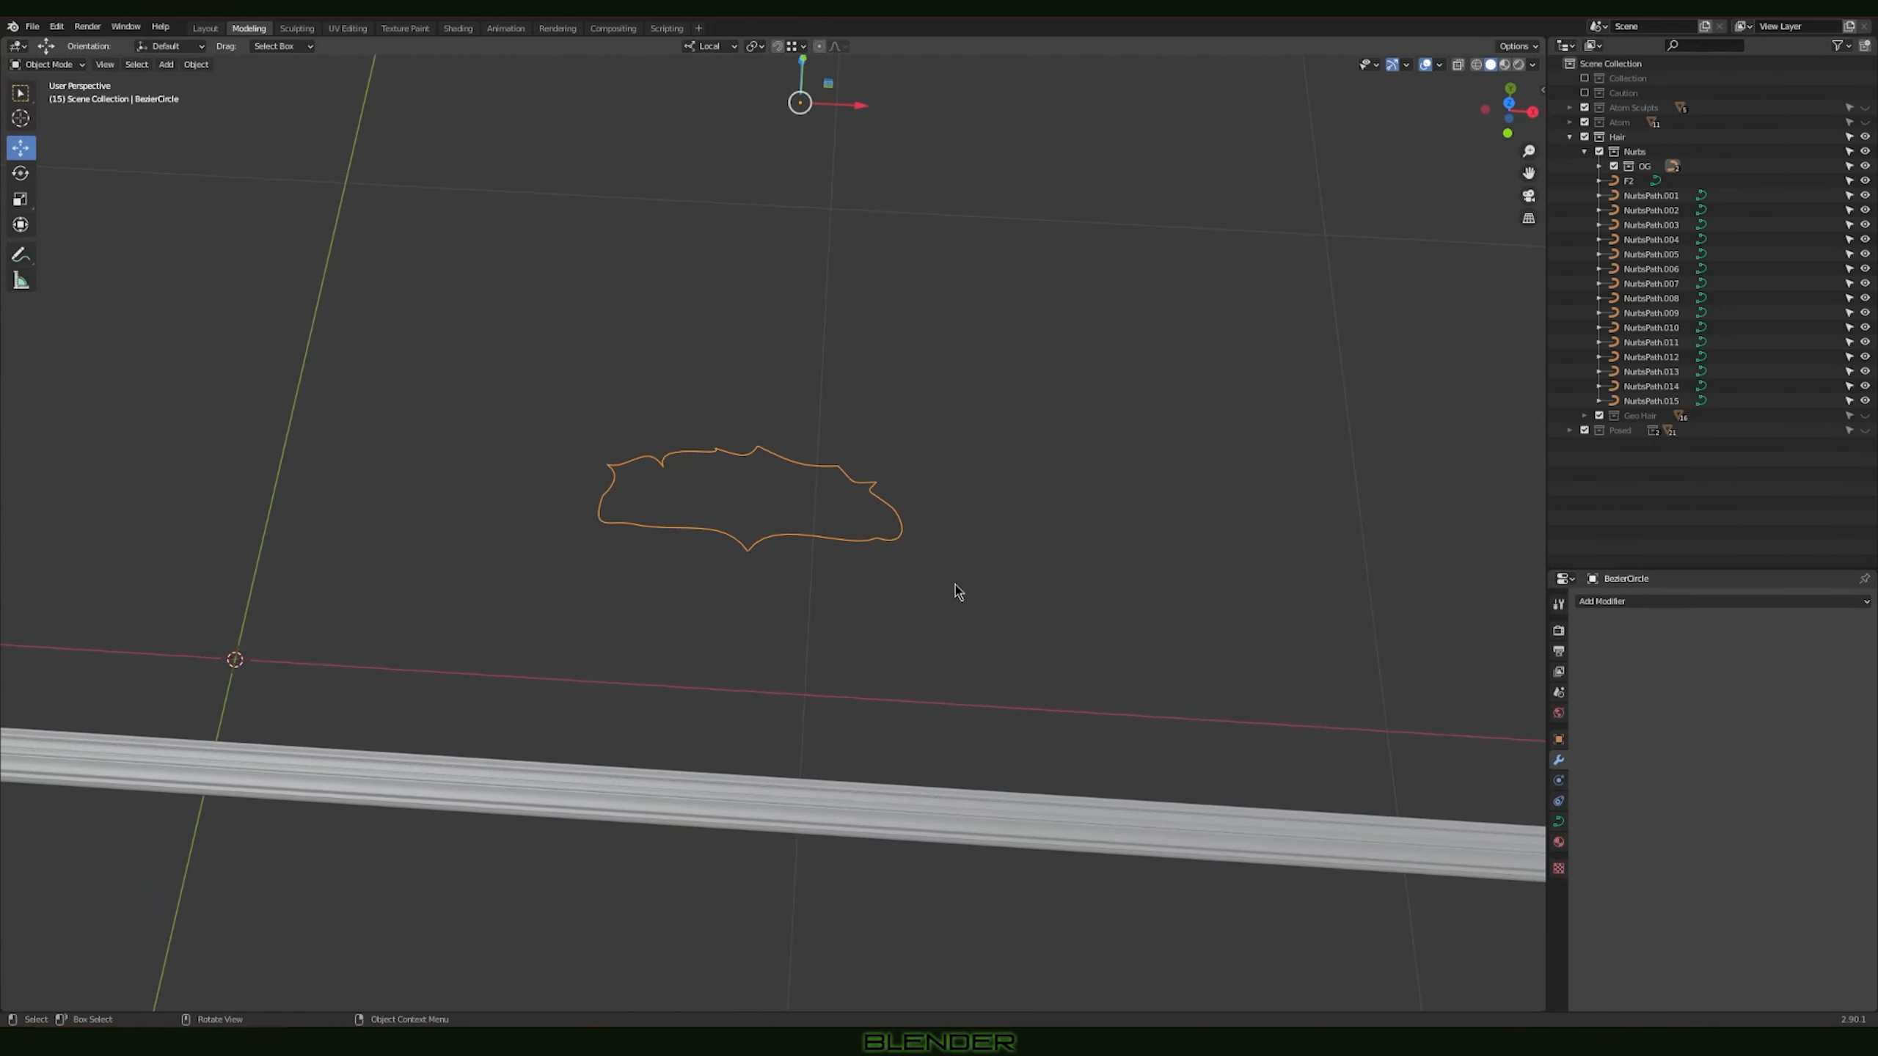
pyautogui.press('Tab')
pyautogui.moveTo(829, 525); pyautogui.dragTo(958, 548, button='middle')
pyautogui.click(792, 494)
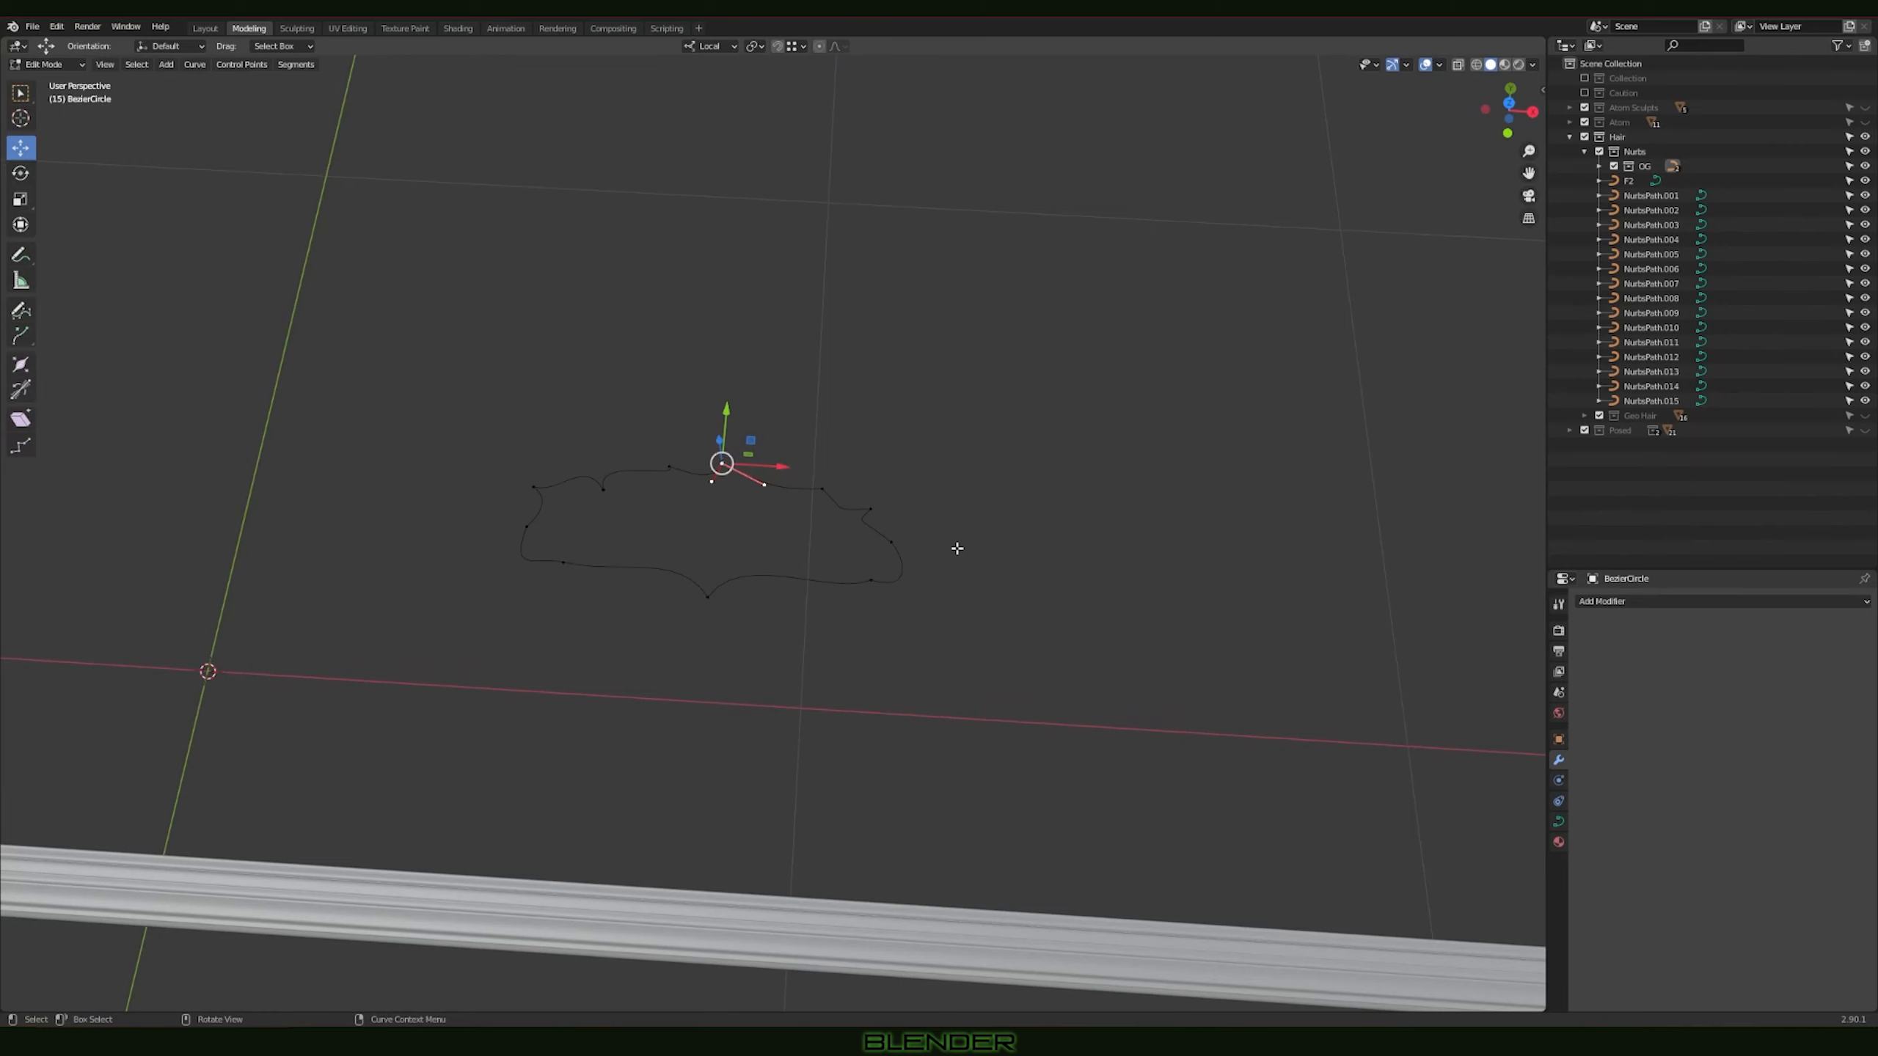
pyautogui.press('g')
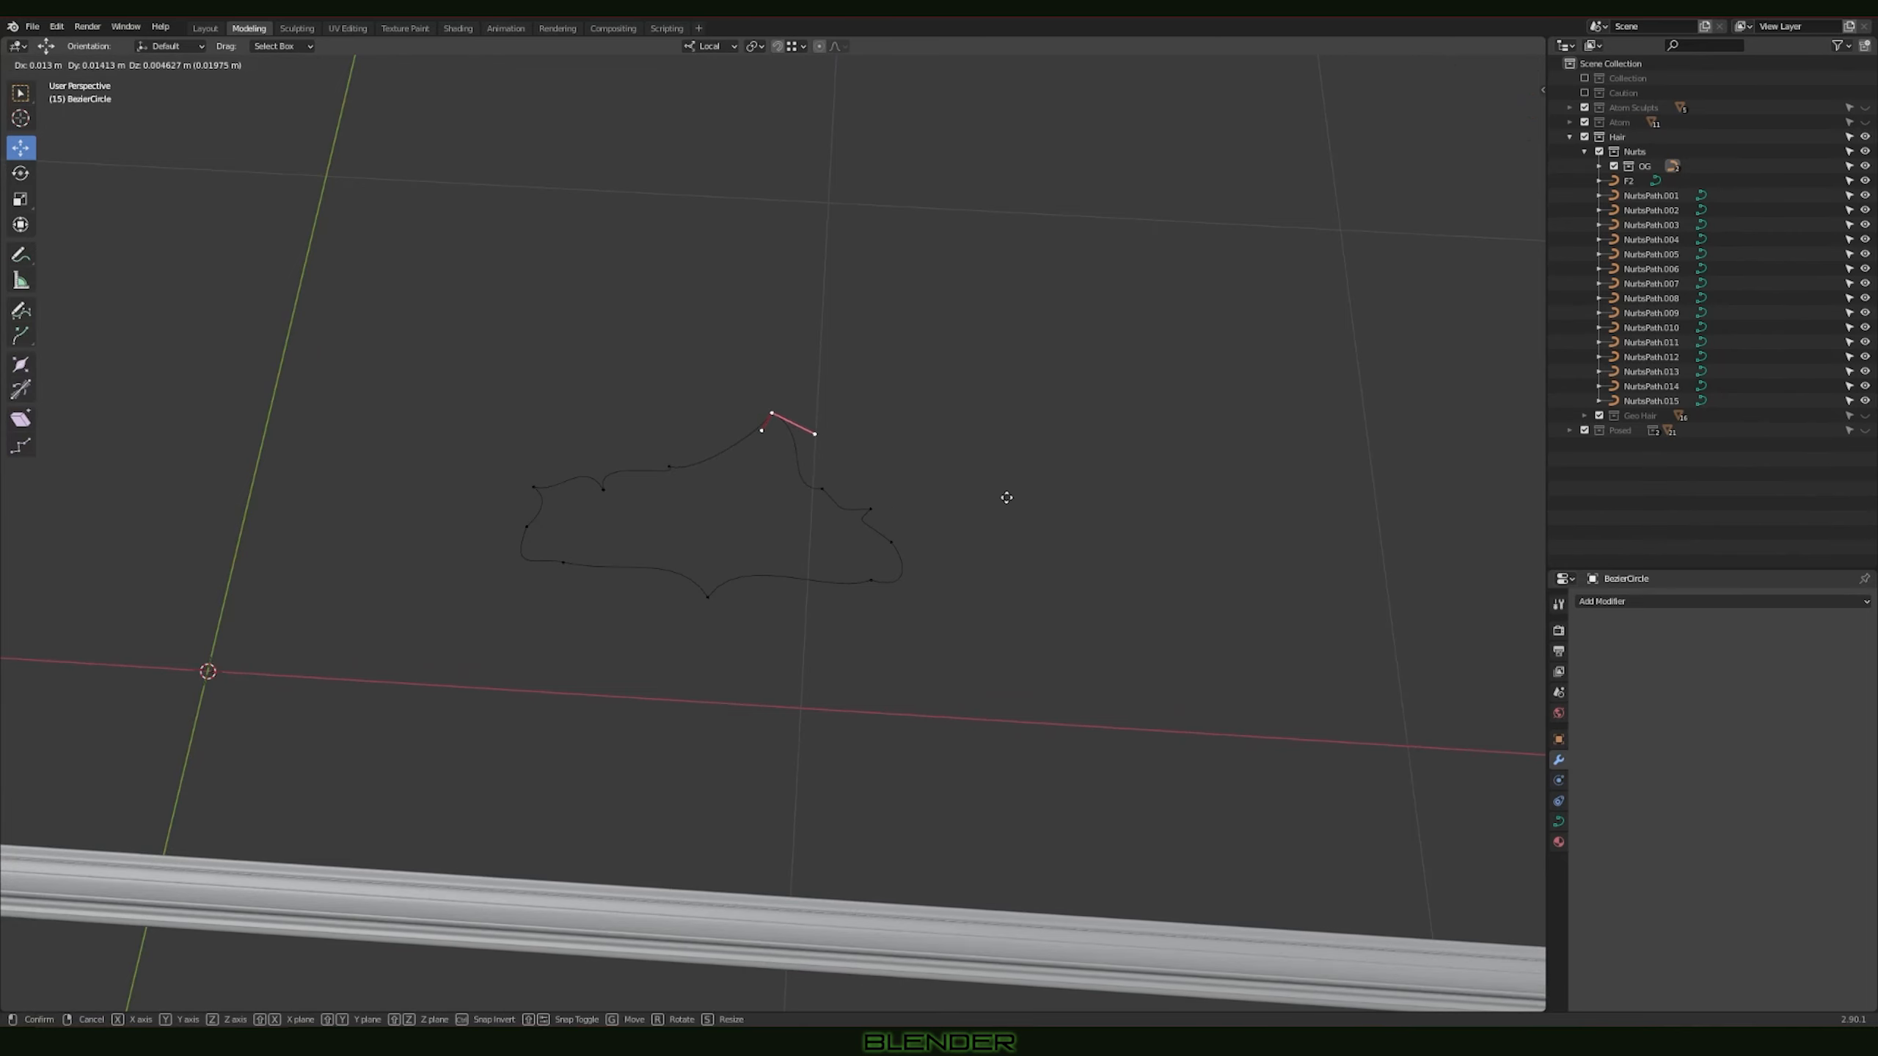
pyautogui.rightClick(931, 499)
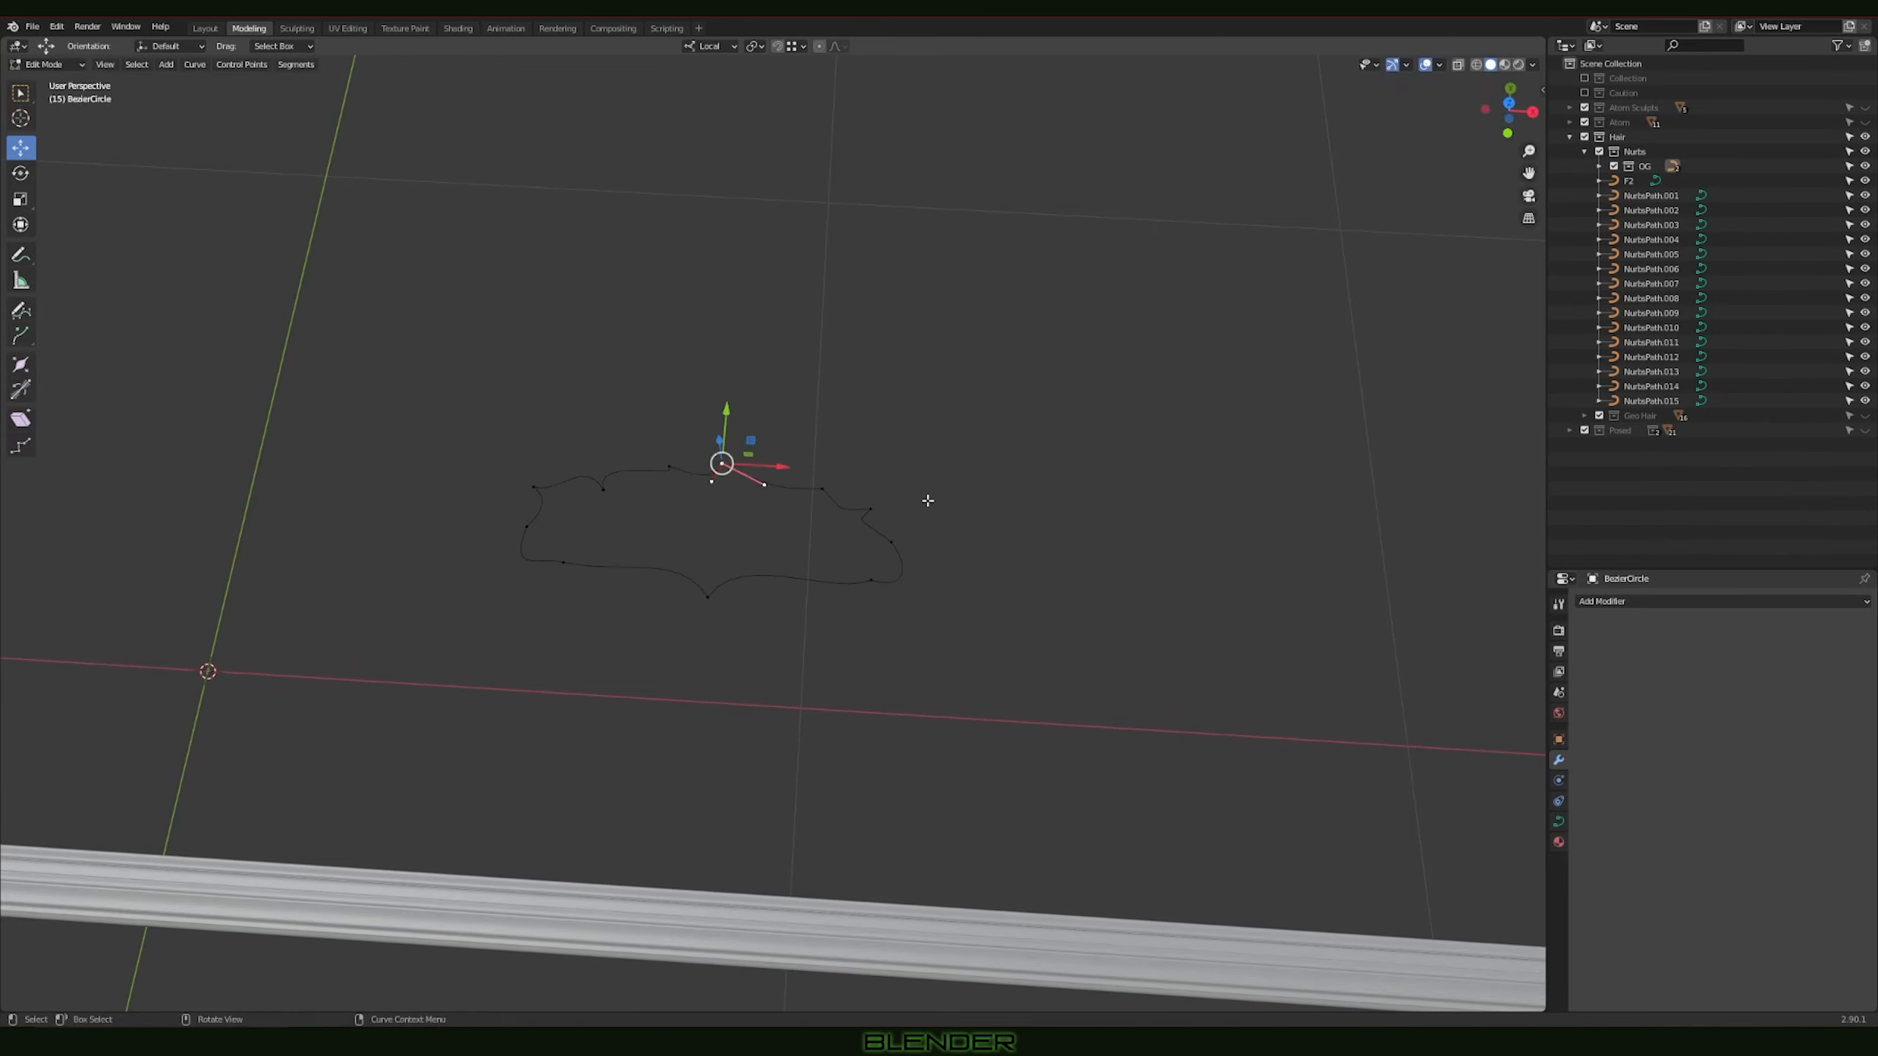
# Step: Try moving the BezierCircle profile's corner point near its narrow end, followed by the peak point again
pyautogui.click(871, 508)
pyautogui.press('g')
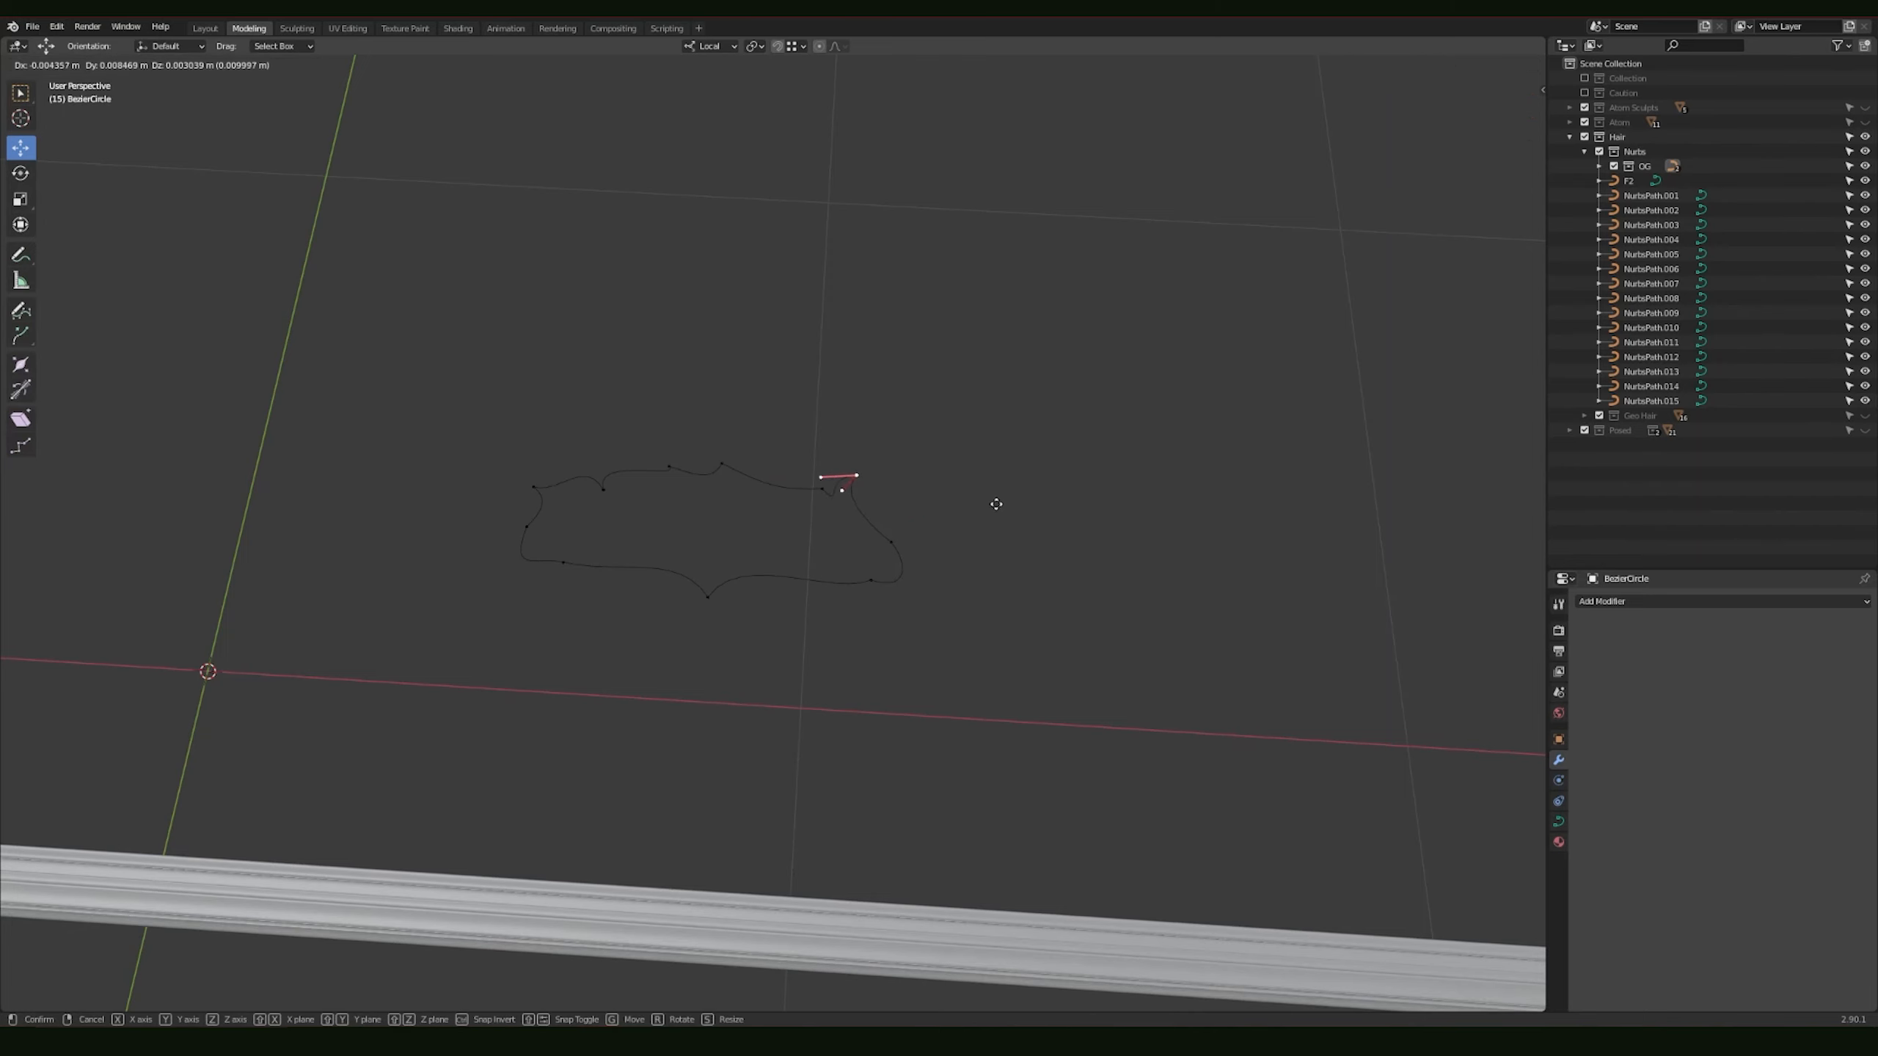
pyautogui.rightClick(989, 518)
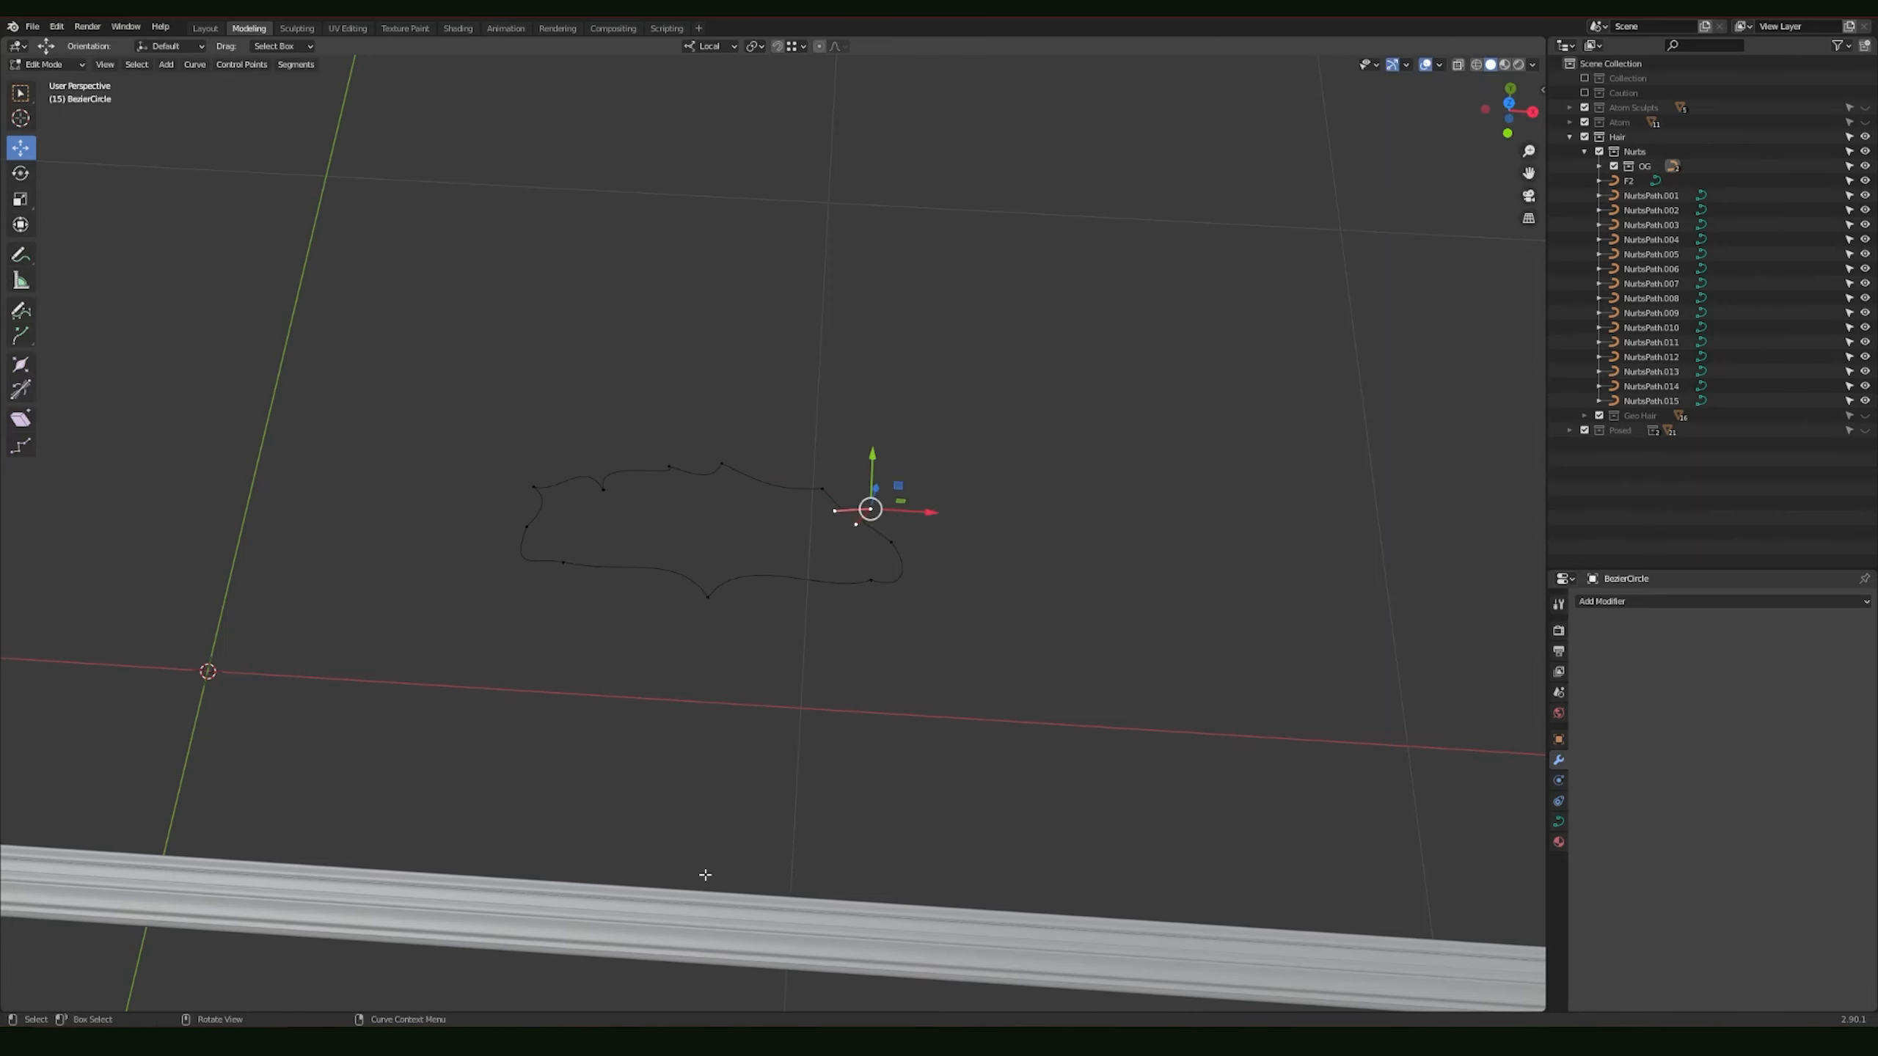
pyautogui.click(718, 460)
pyautogui.press('g')
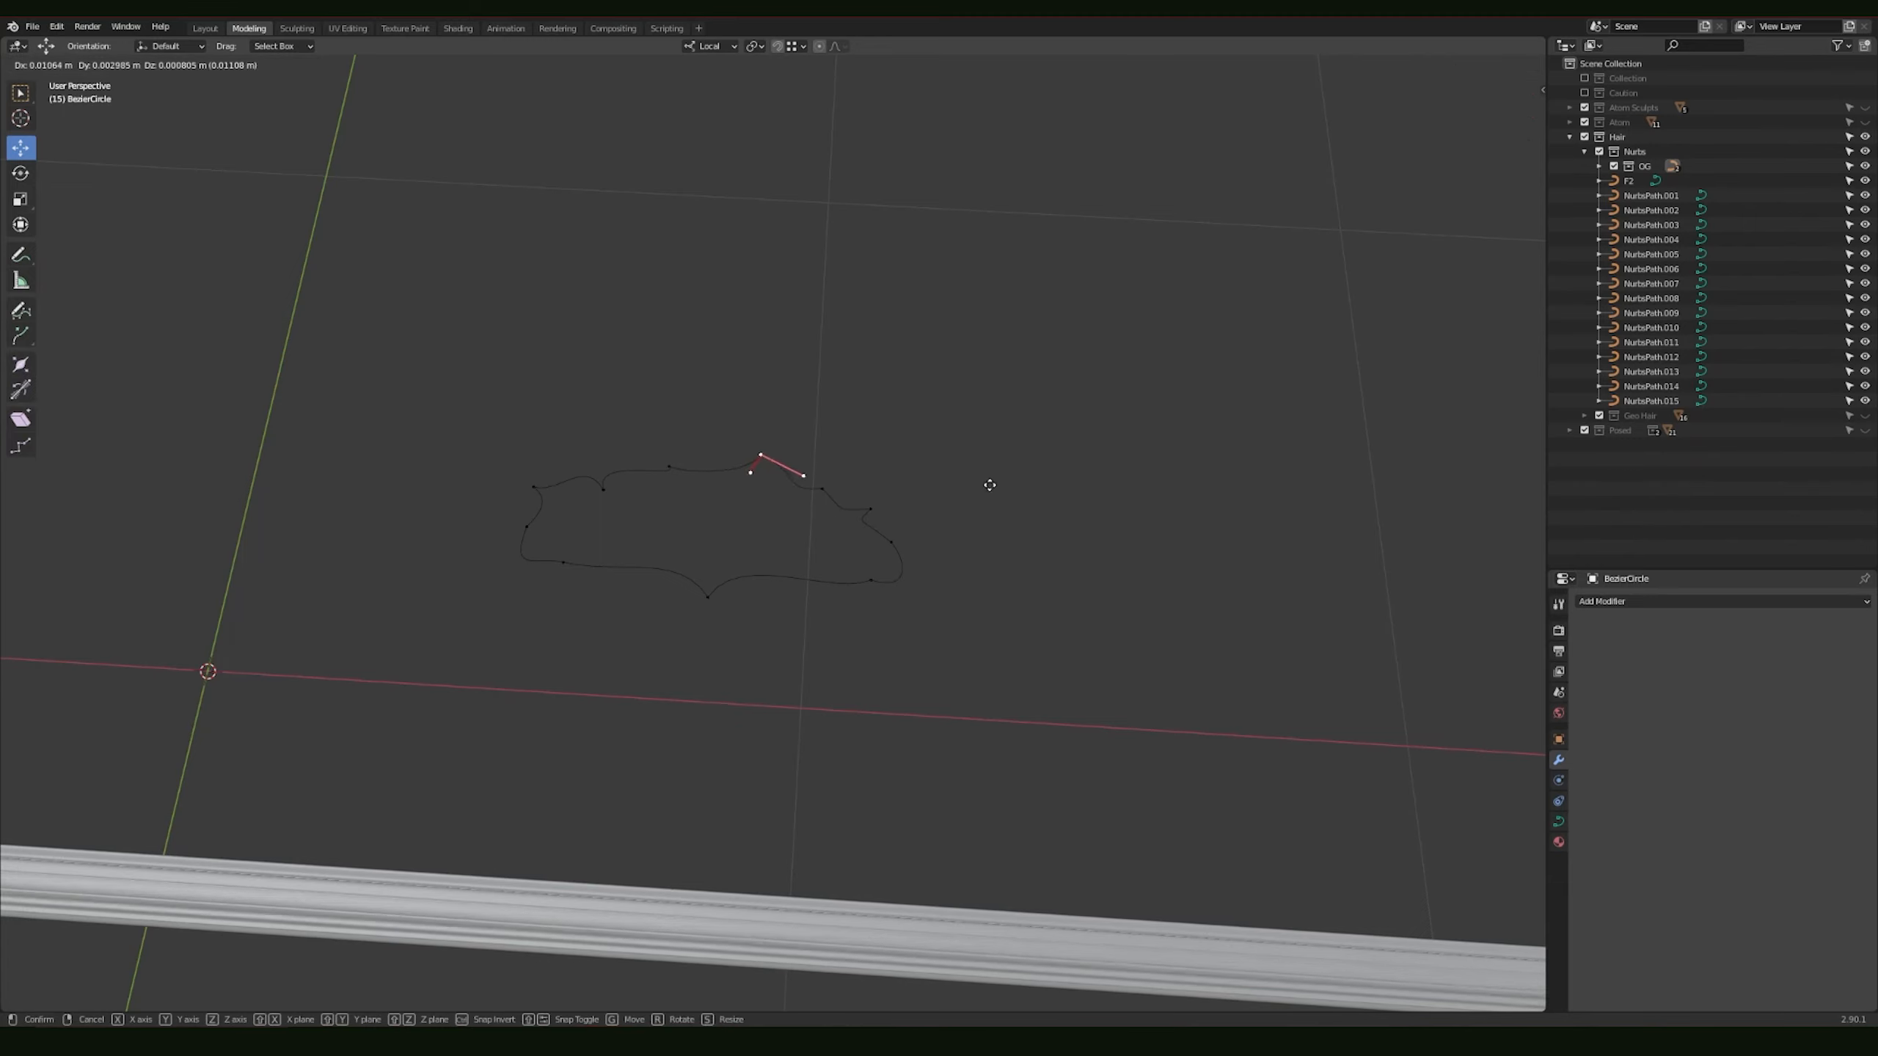
pyautogui.rightClick(987, 468)
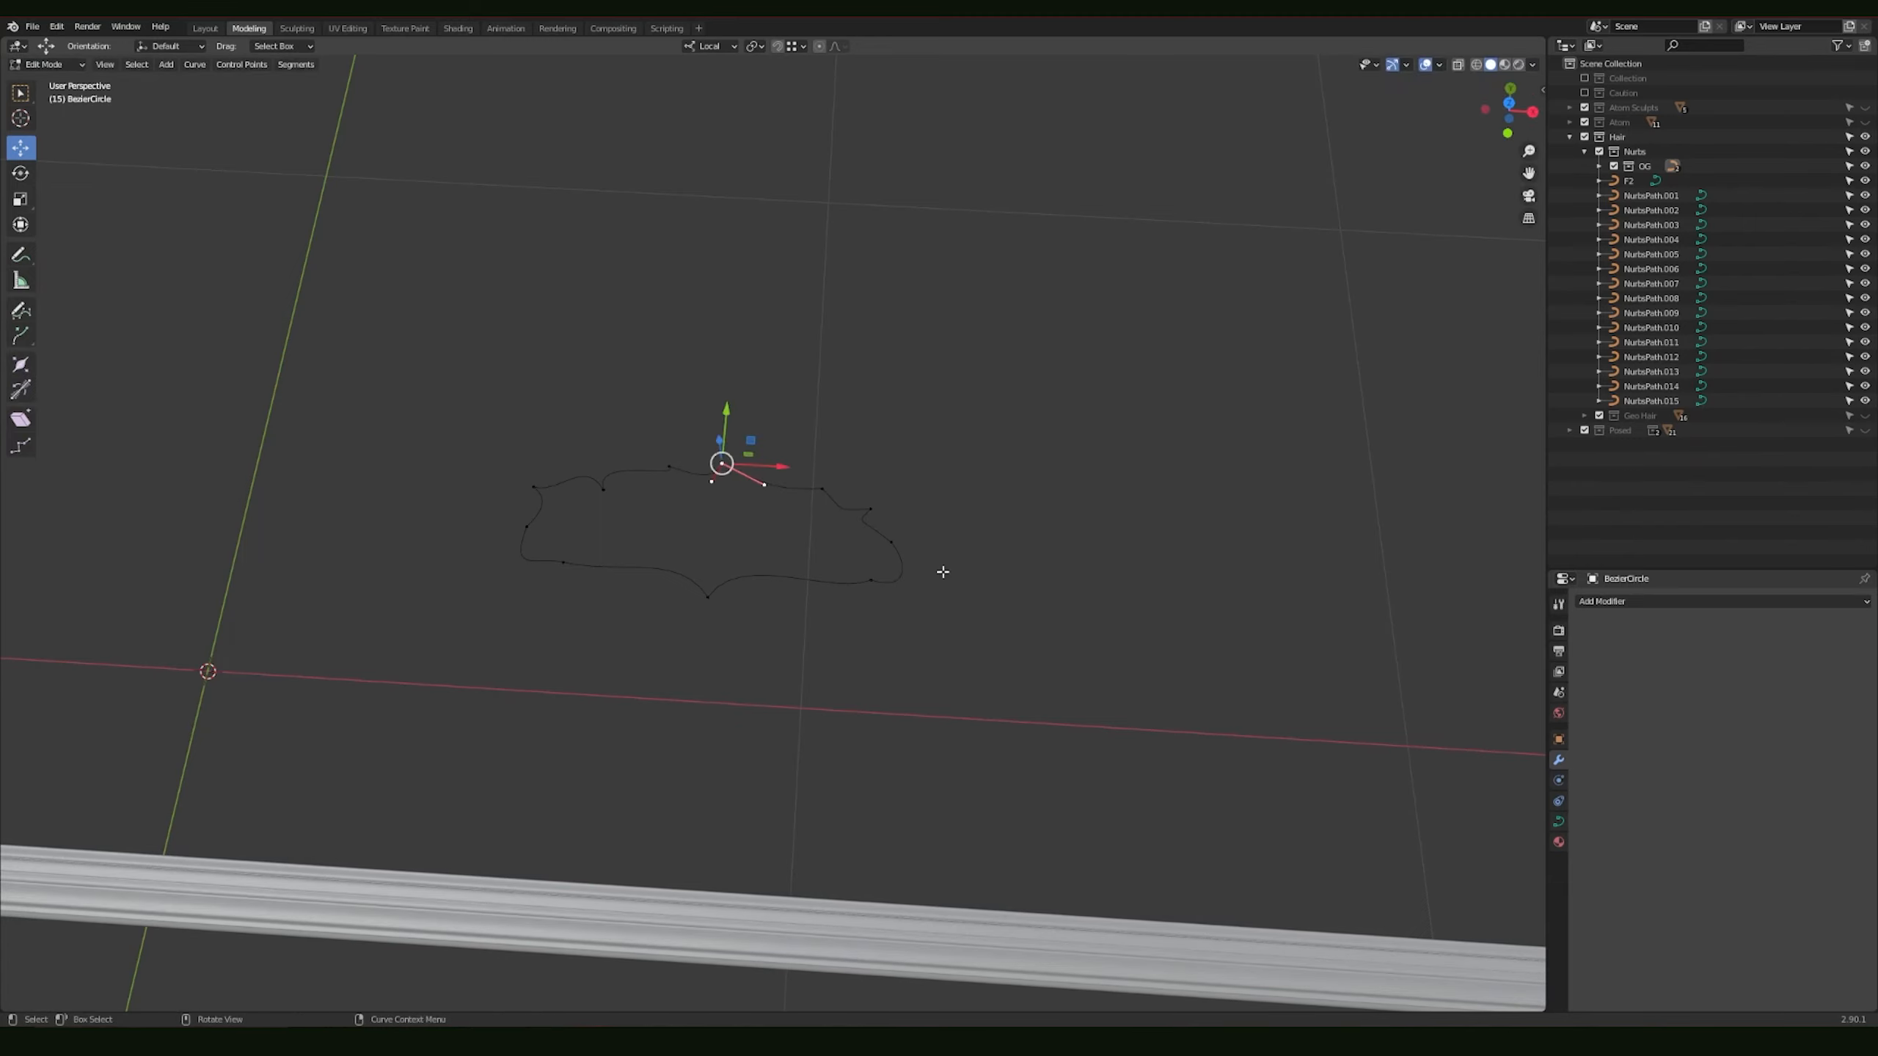
# Step: Try moving the profile's peak point while watching the straight strand's open end, and return to Object Mode
pyautogui.moveTo(942, 572); pyautogui.dragTo(487, 460, button='middle')
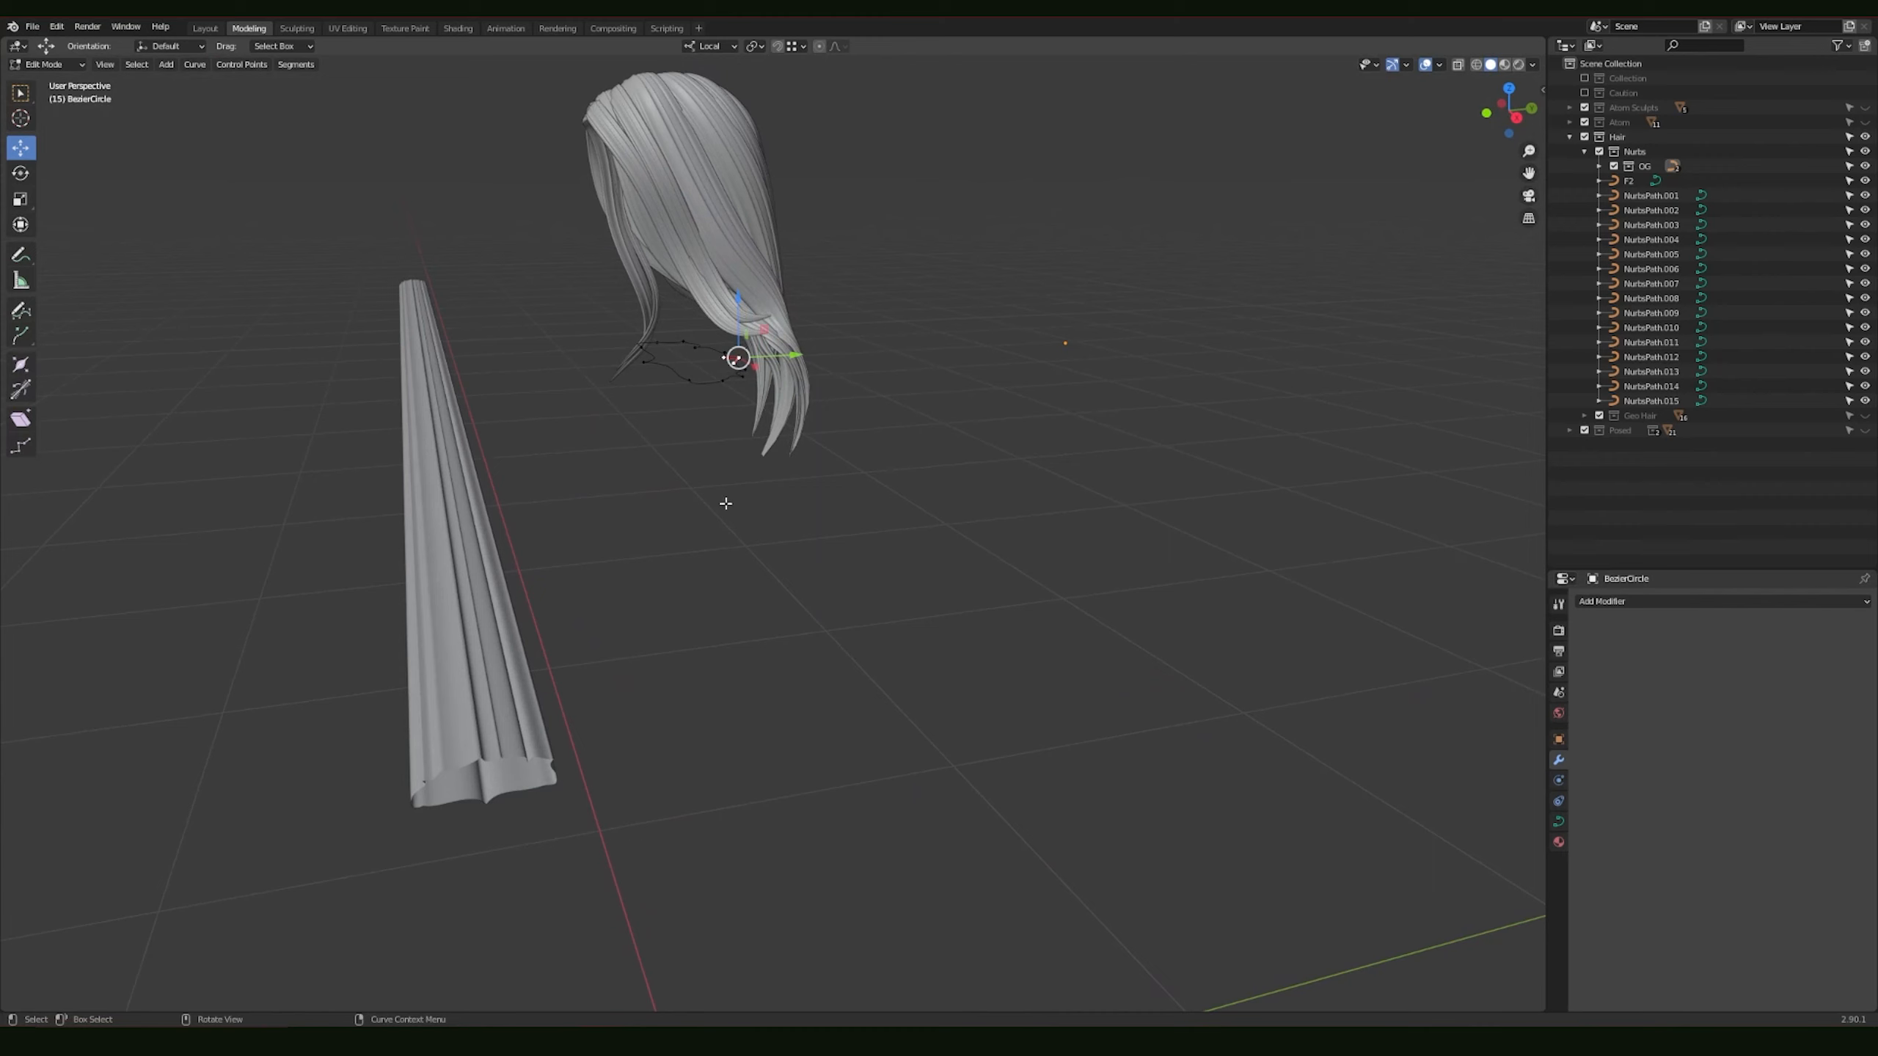
pyautogui.press('g')
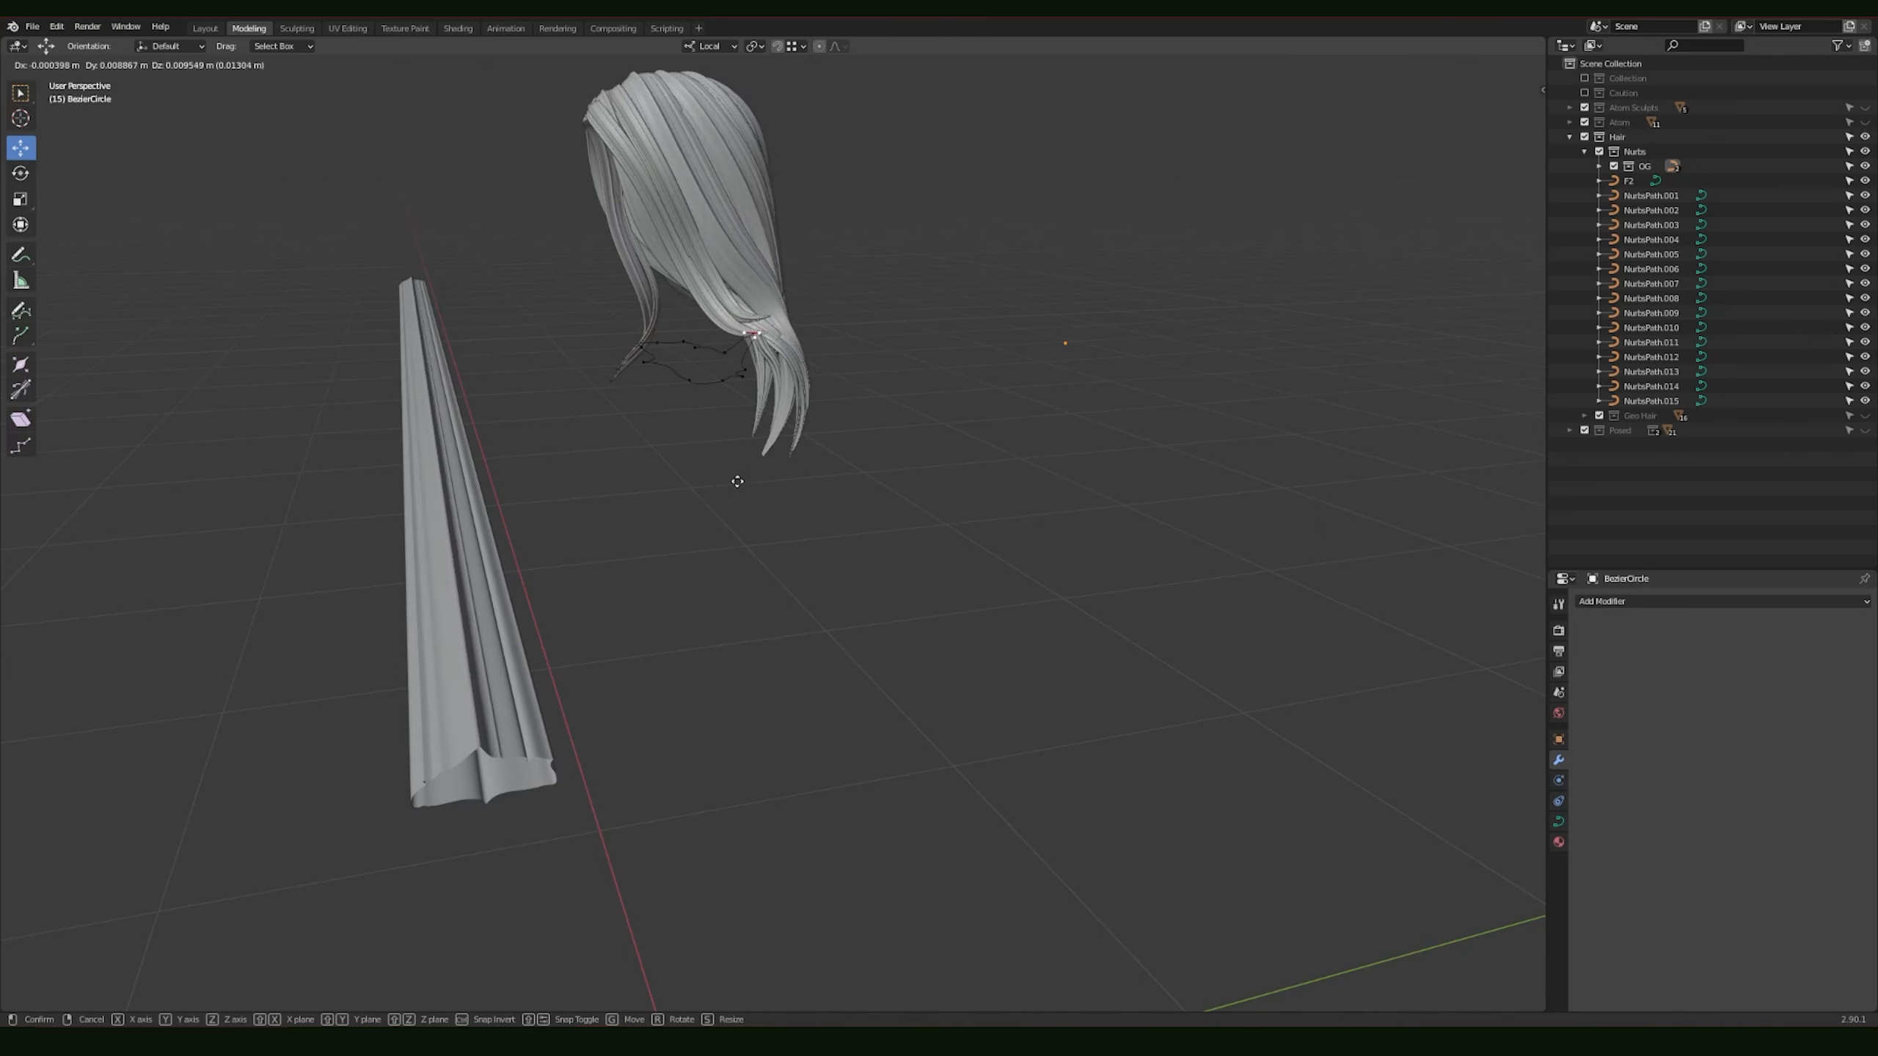
pyautogui.click(723, 491)
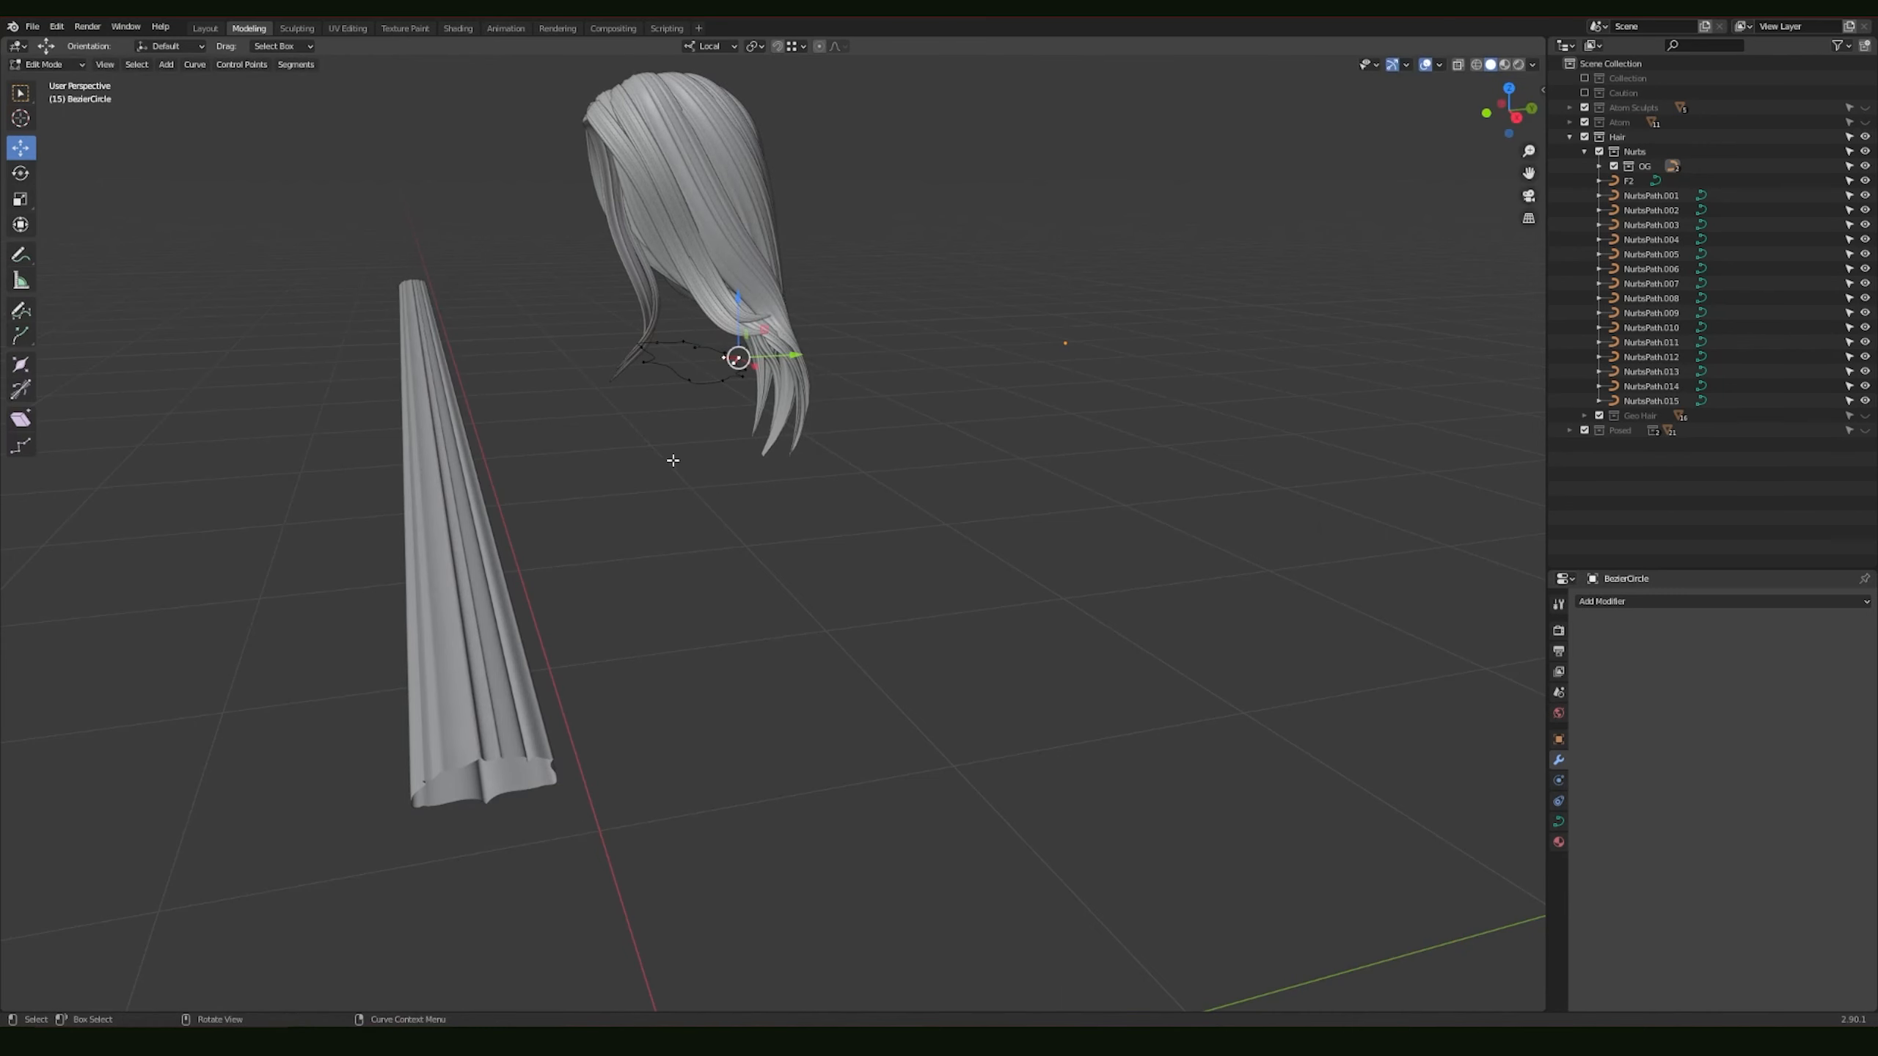
pyautogui.moveTo(673, 460); pyautogui.dragTo(792, 511, button='middle')
pyautogui.press('Tab')
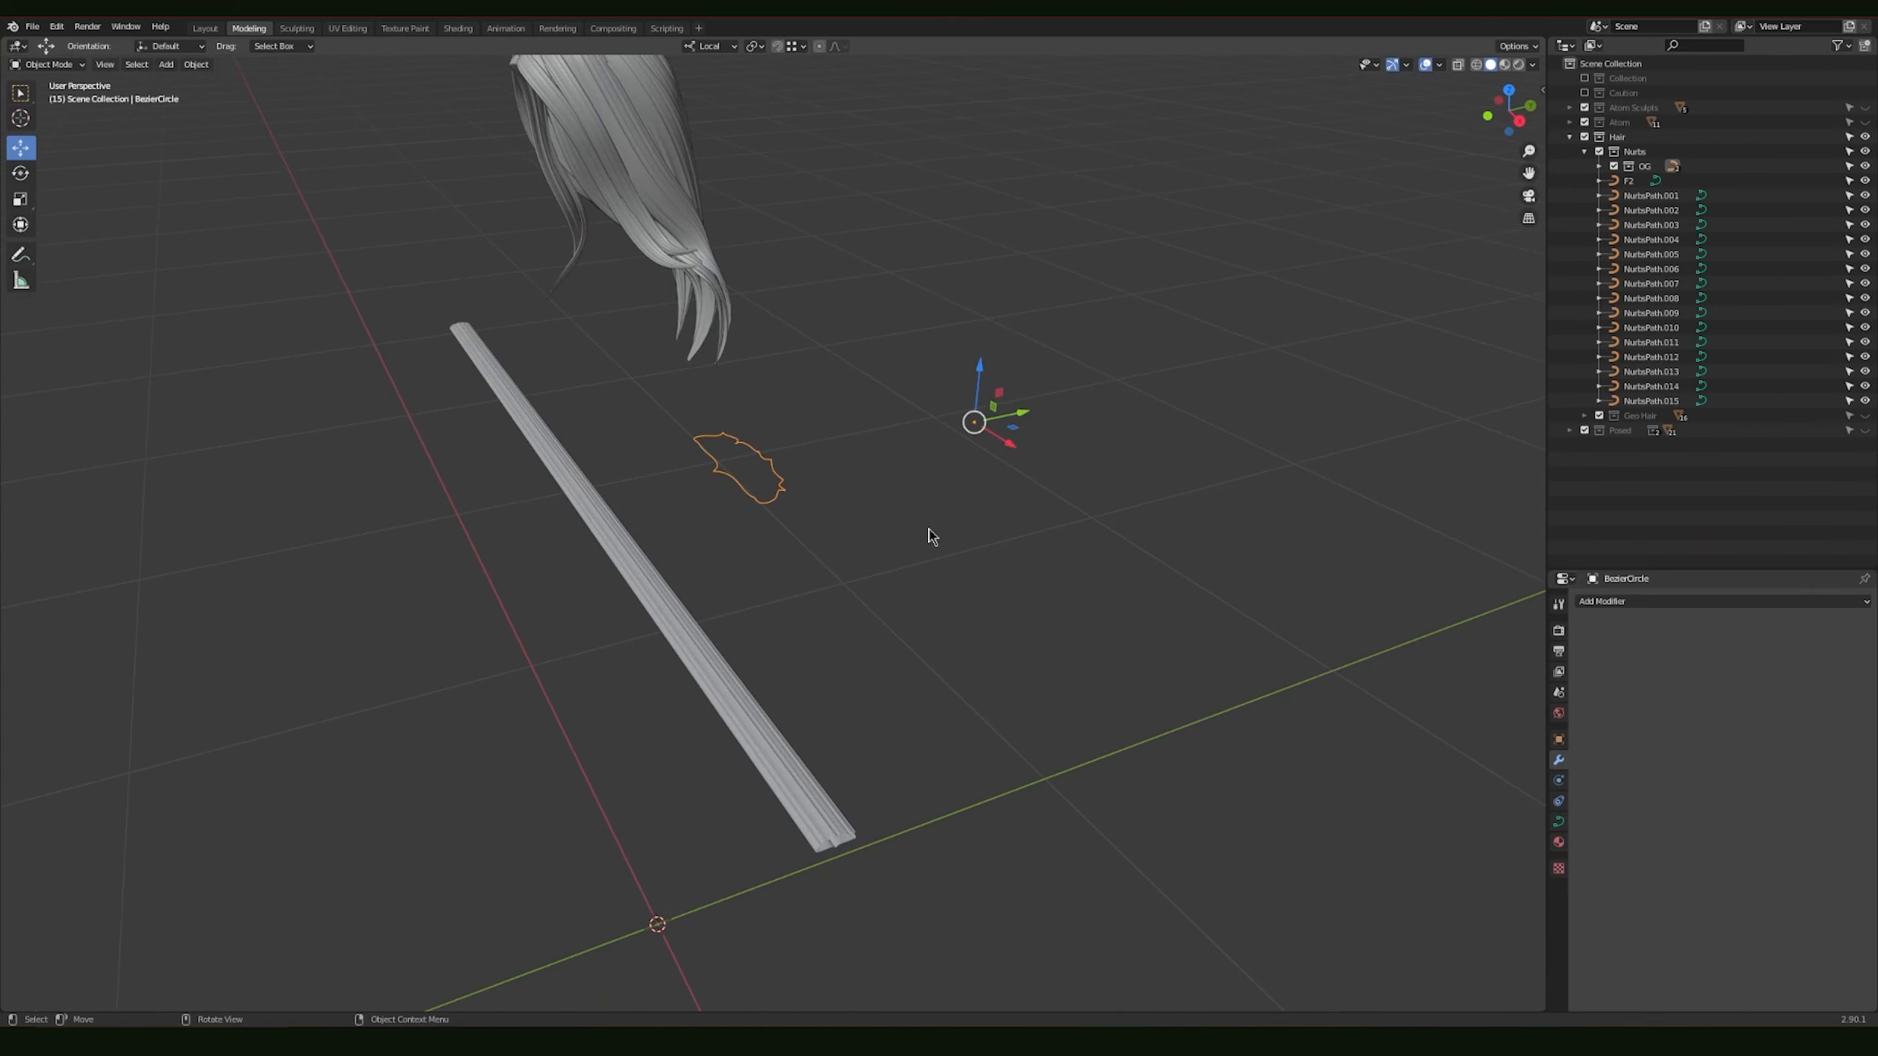
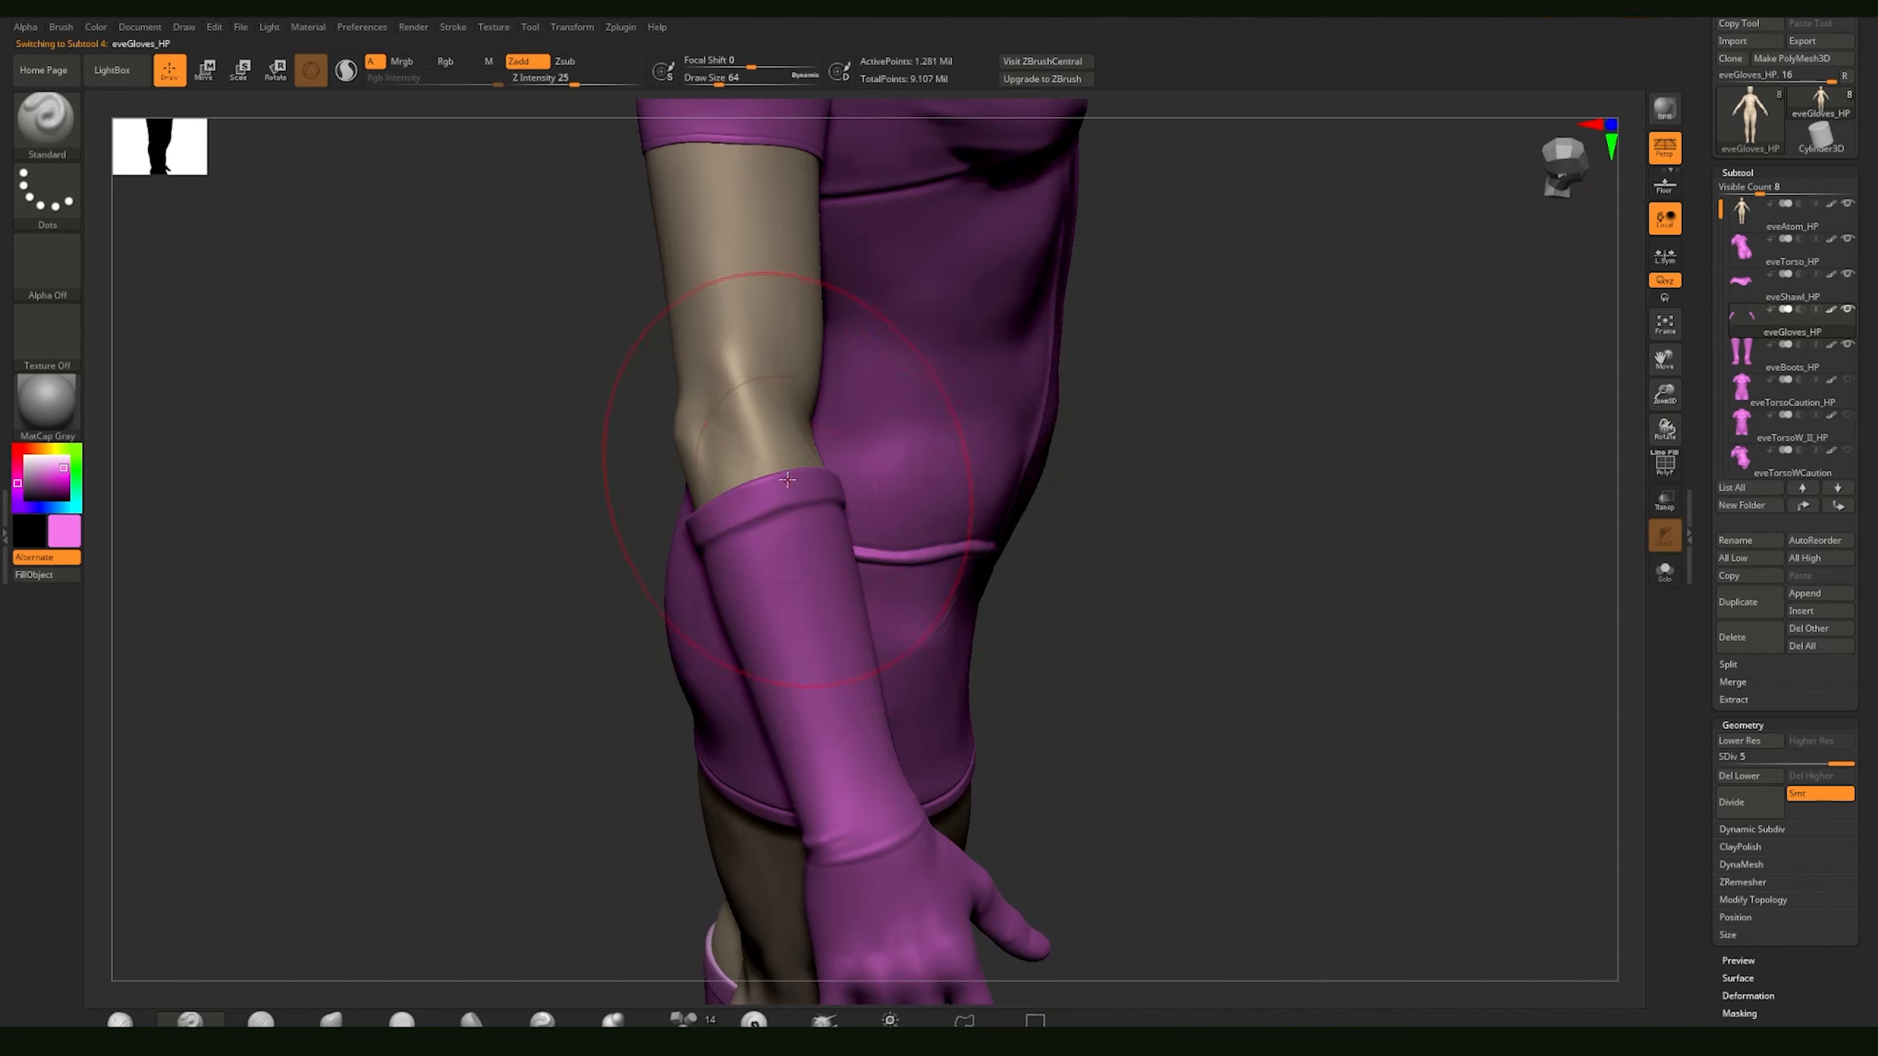
# Step: Try stretching the glove's cuff away from the forearm with the Move Topological brush, and undo the stroke
pyautogui.press('b')
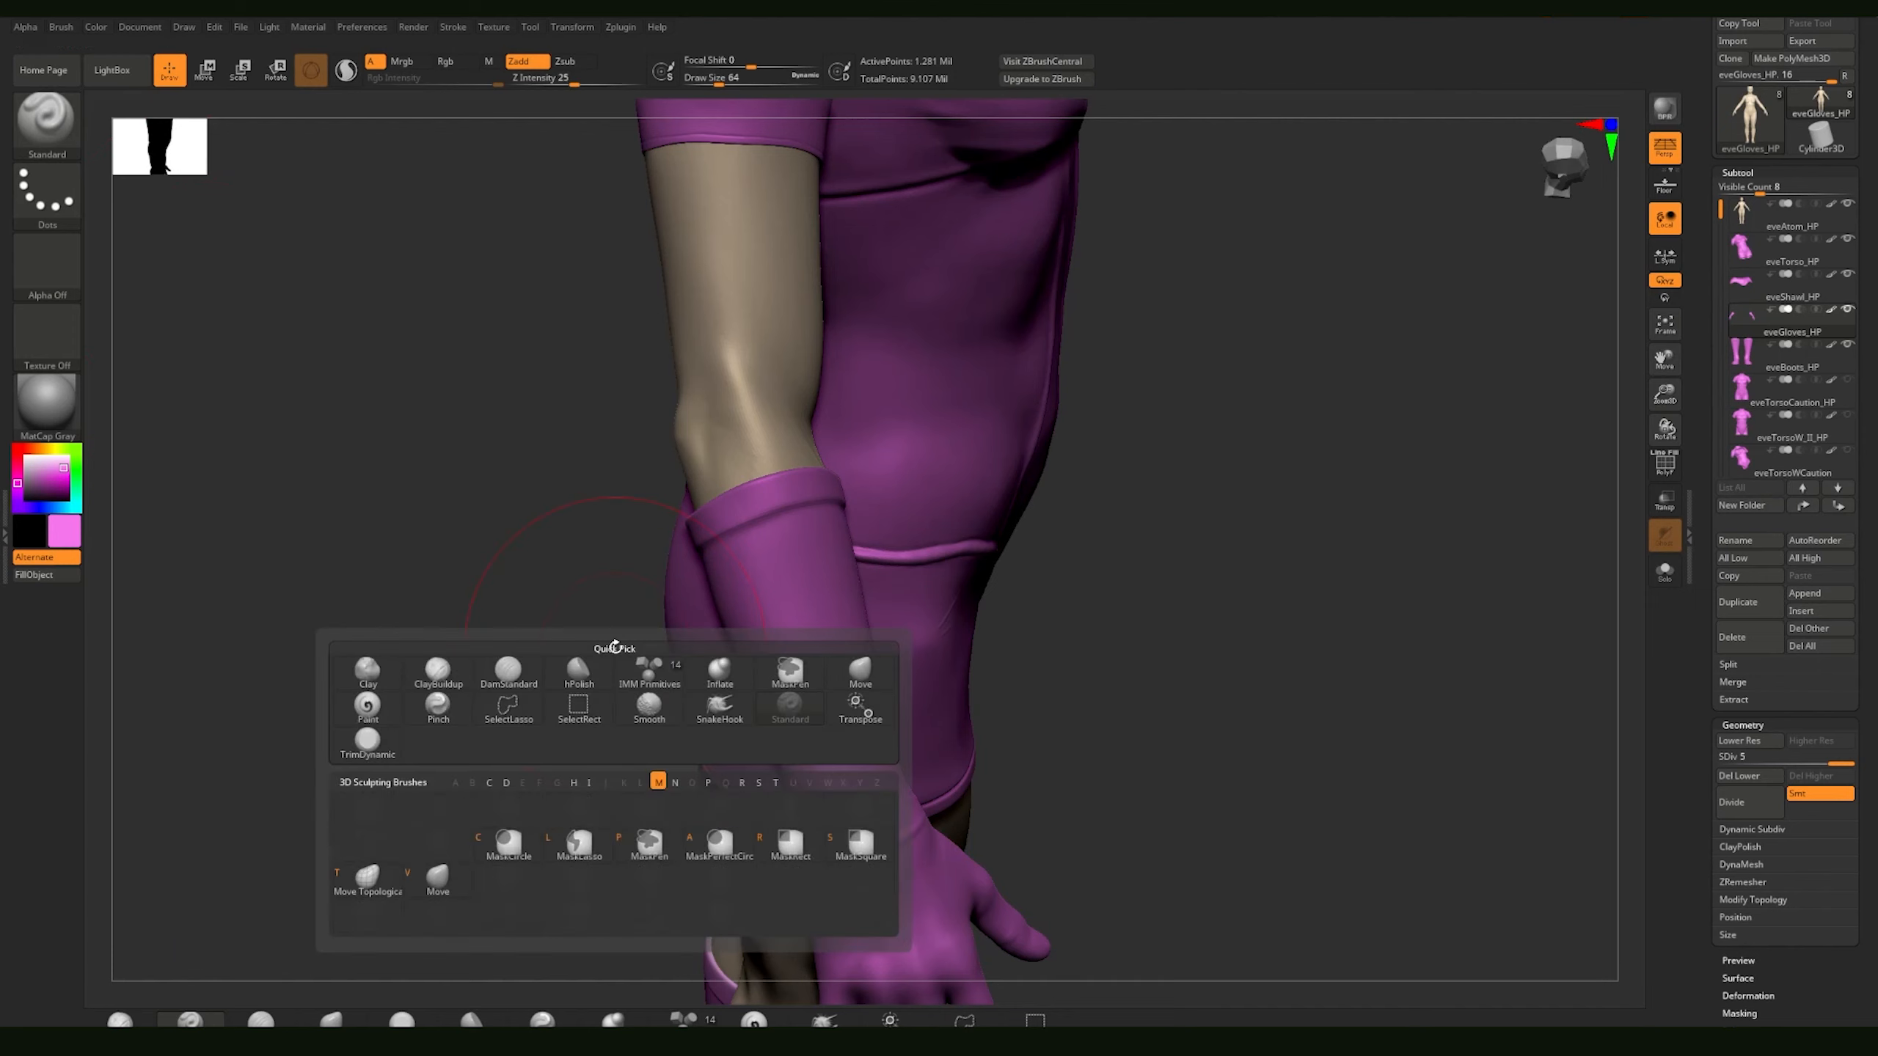
pyautogui.press('m')
pyautogui.press('t')
pyautogui.moveTo(837, 490)
pyautogui.mouseDown()
pyautogui.moveTo(901, 482)
pyautogui.moveTo(560, 543)
pyautogui.moveTo(1098, 520)
pyautogui.moveTo(1349, 545)
pyautogui.moveTo(341, 571)
pyautogui.moveTo(1081, 540)
pyautogui.mouseUp()
pyautogui.press('ctrl')
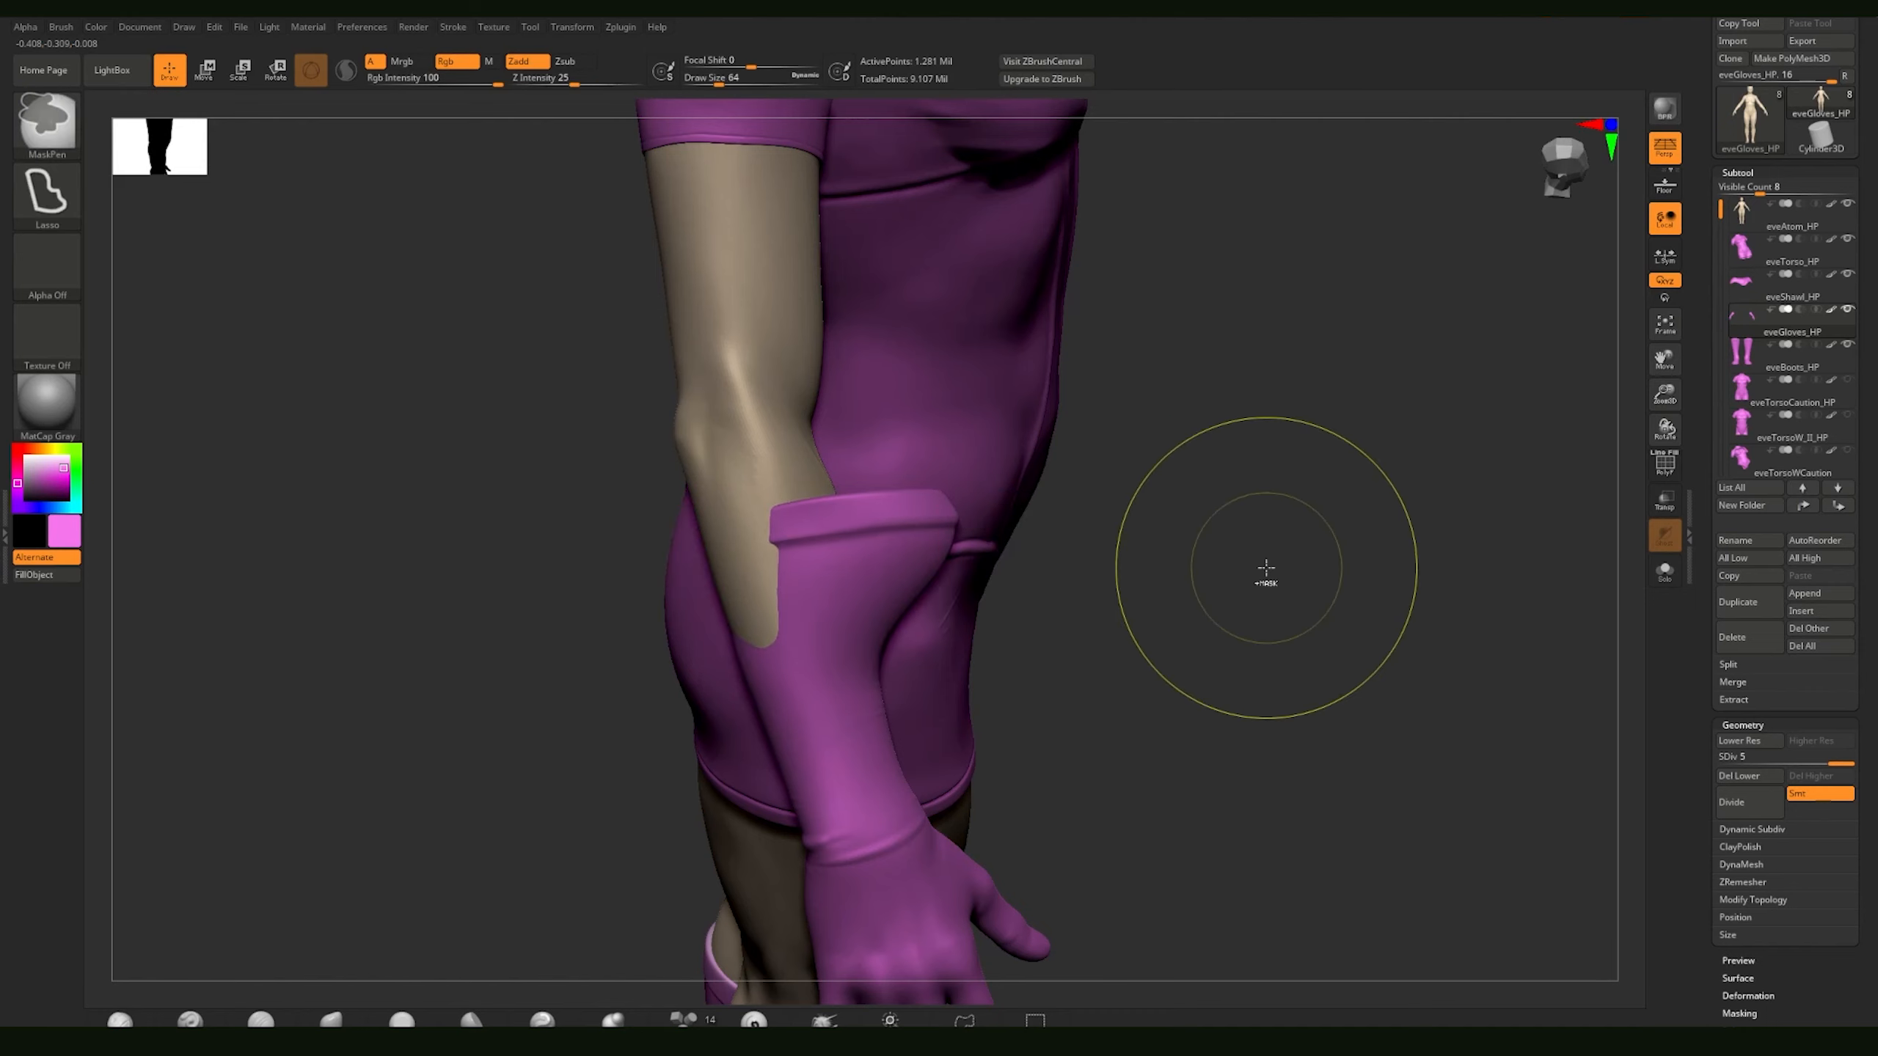
pyautogui.hotkey('ctrl', 'z')
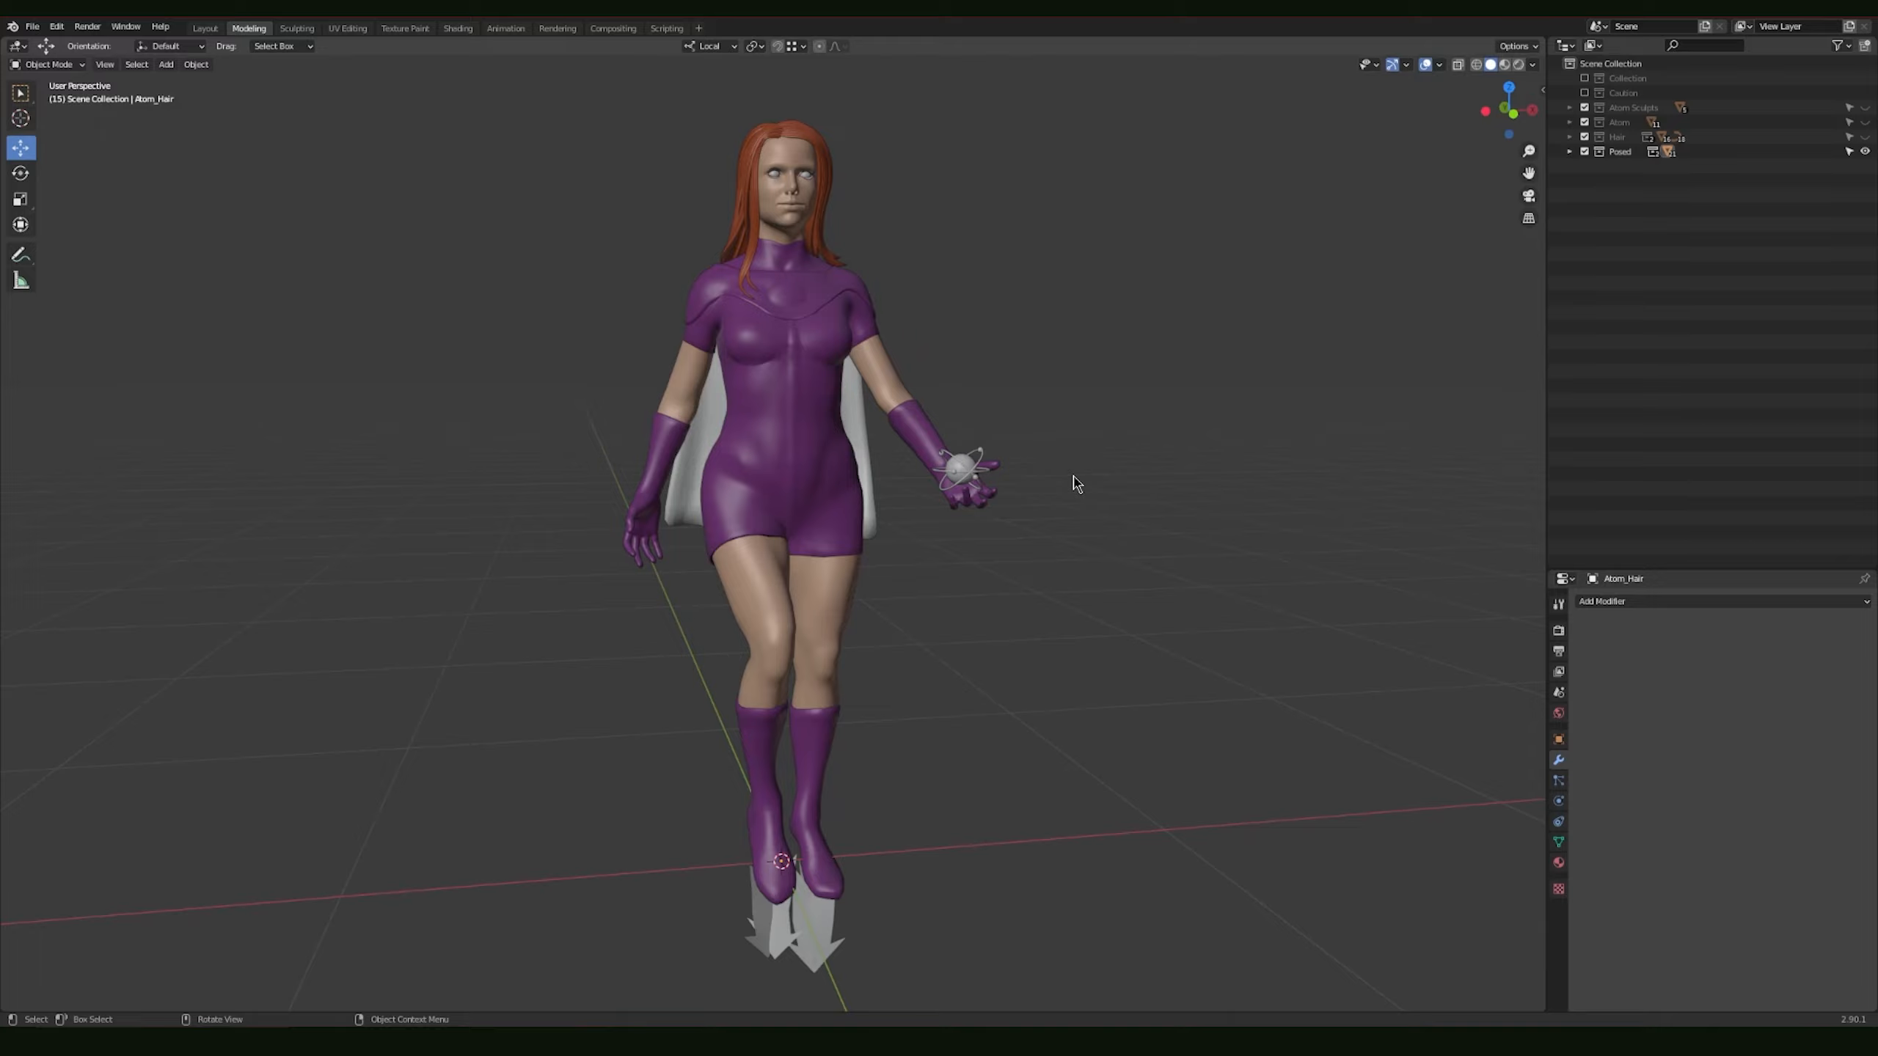
# Step: Switch to Blender and examine the posed character from the front and side
pyautogui.moveTo(962, 692); pyautogui.dragTo(810, 689, button='middle')
pyautogui.scroll(-2, 811, 690)
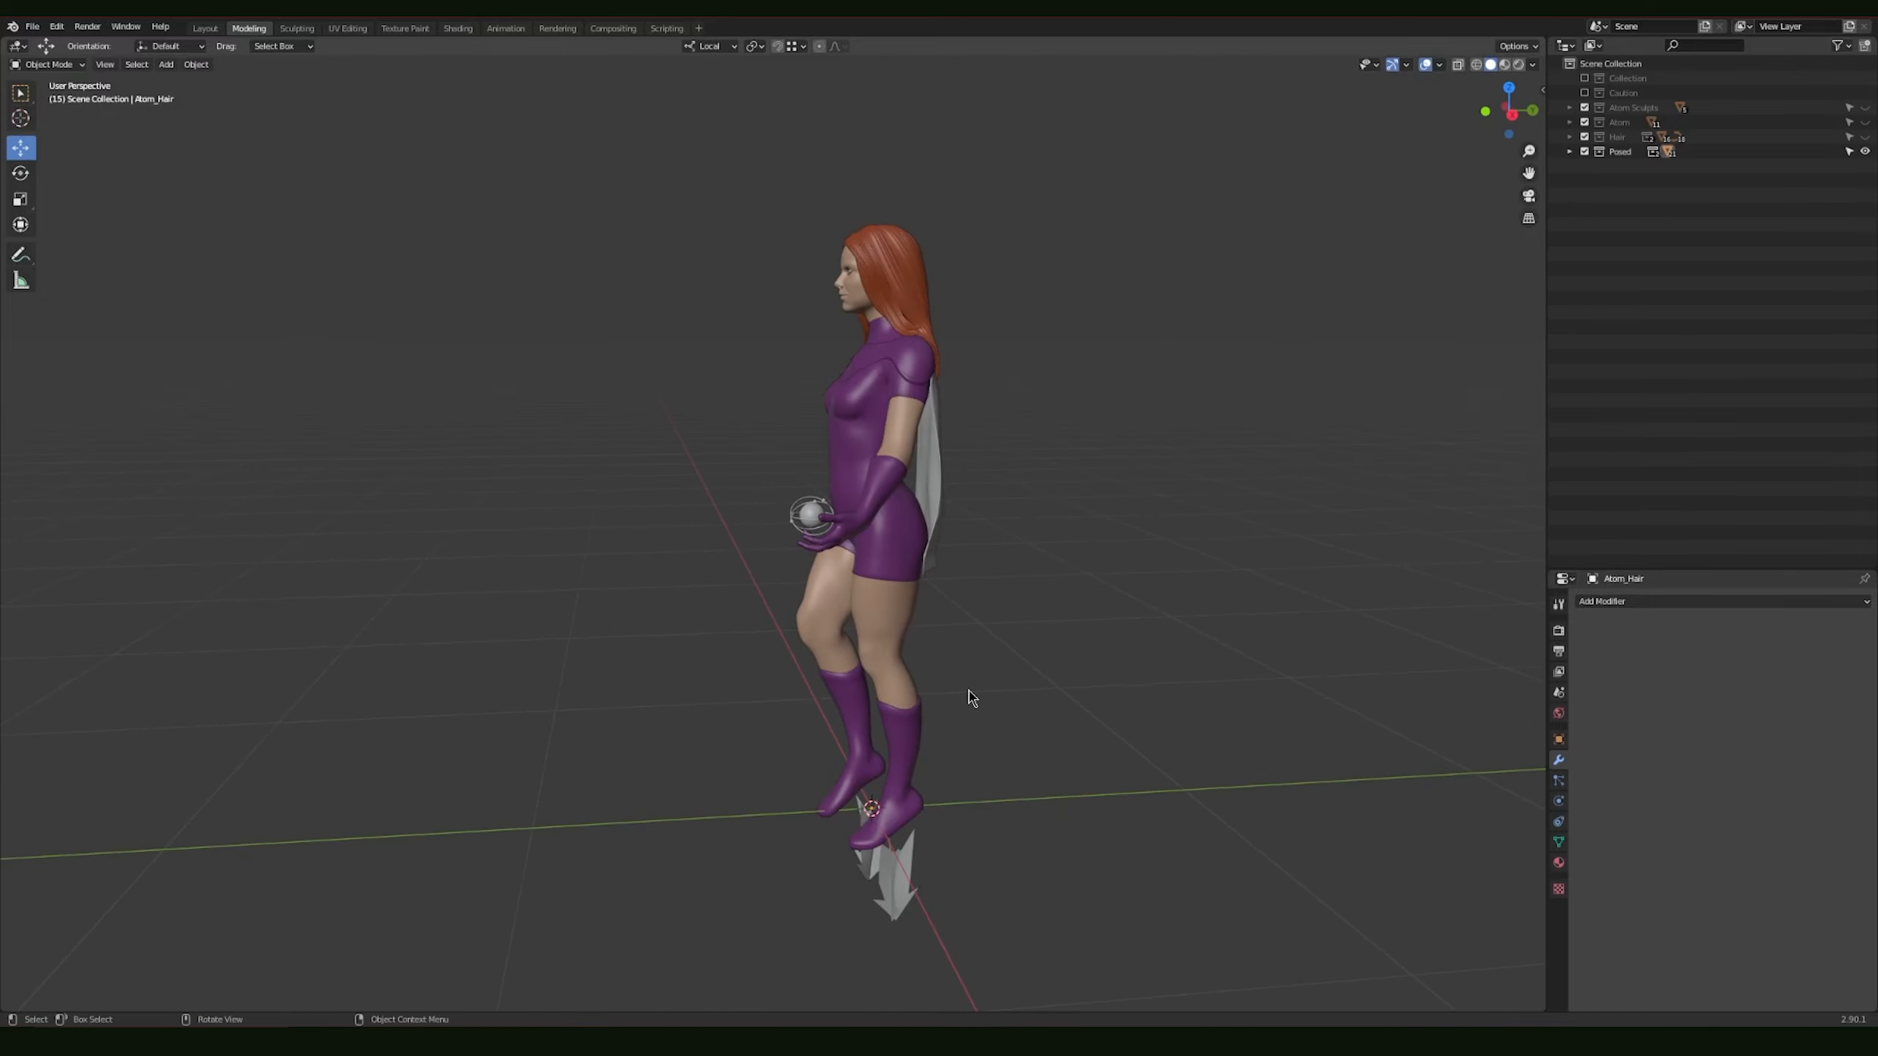
pyautogui.moveTo(968, 692); pyautogui.dragTo(509, 692, button='middle')
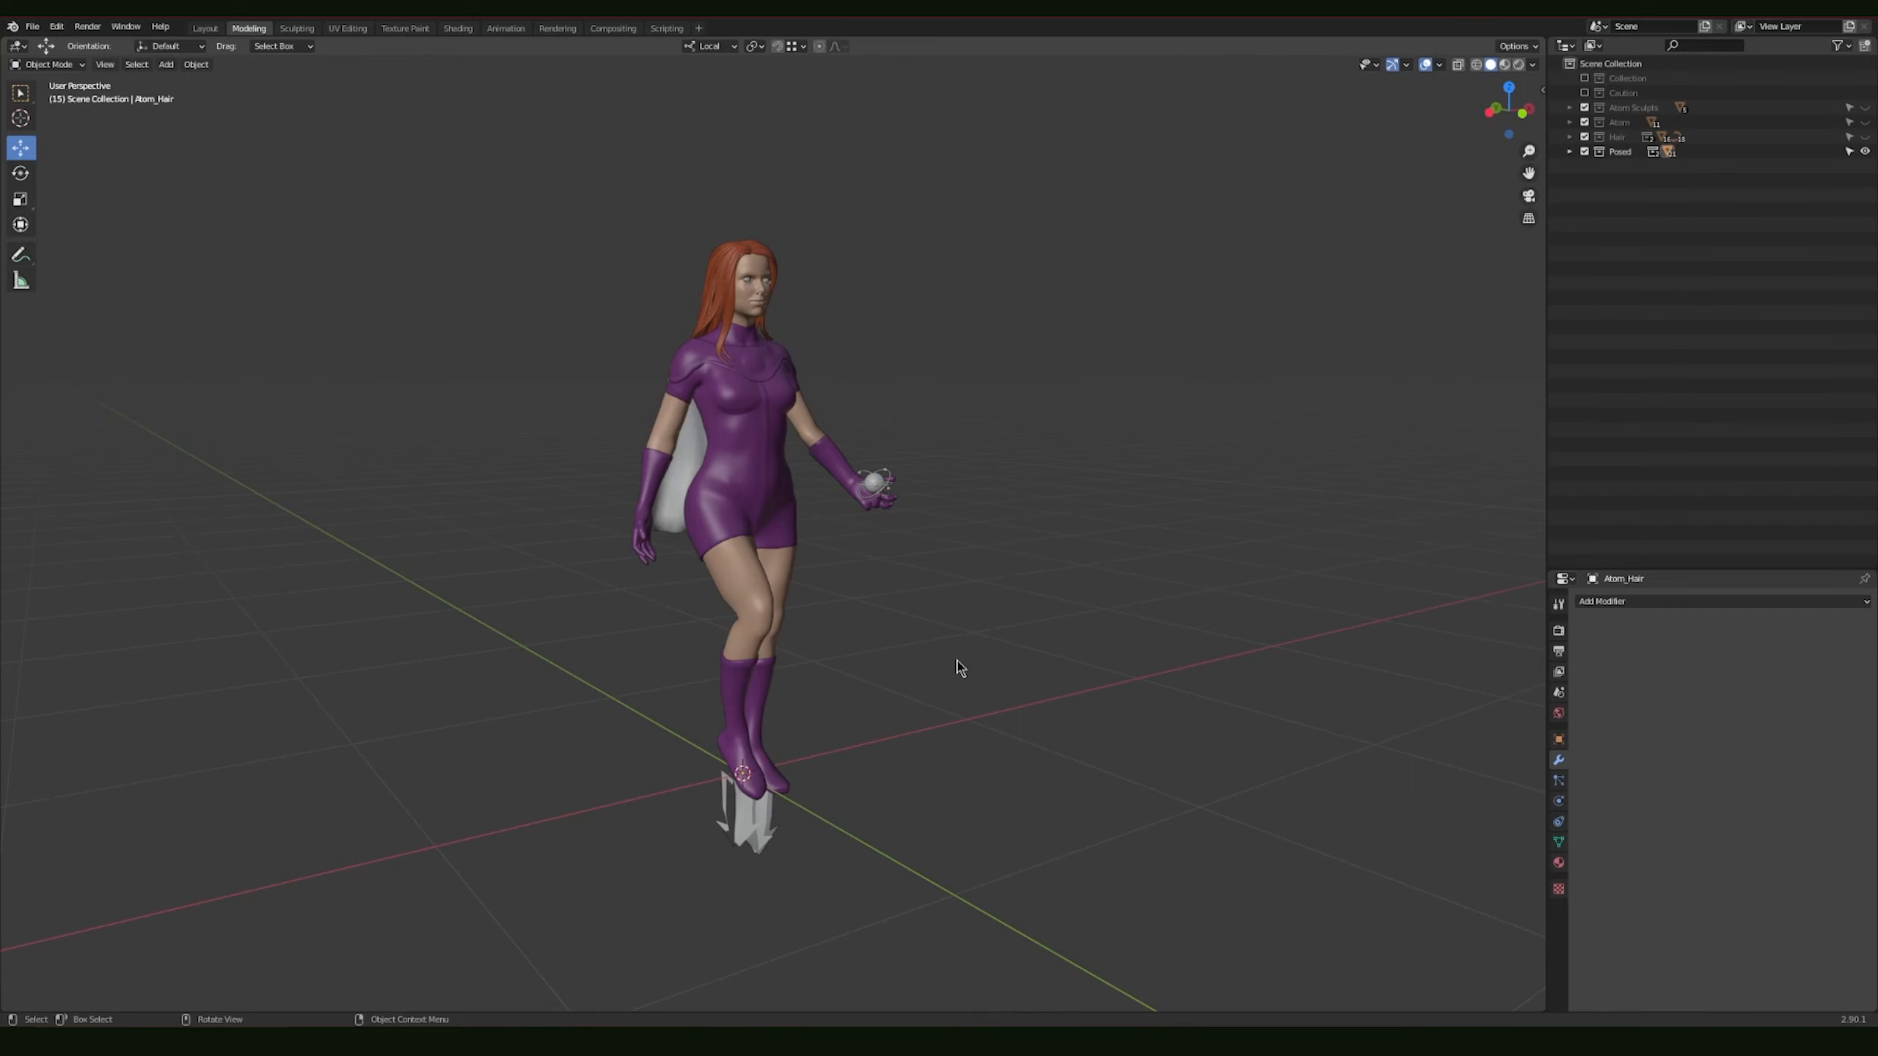
pyautogui.moveTo(1035, 473); pyautogui.dragTo(1102, 492, button='middle')
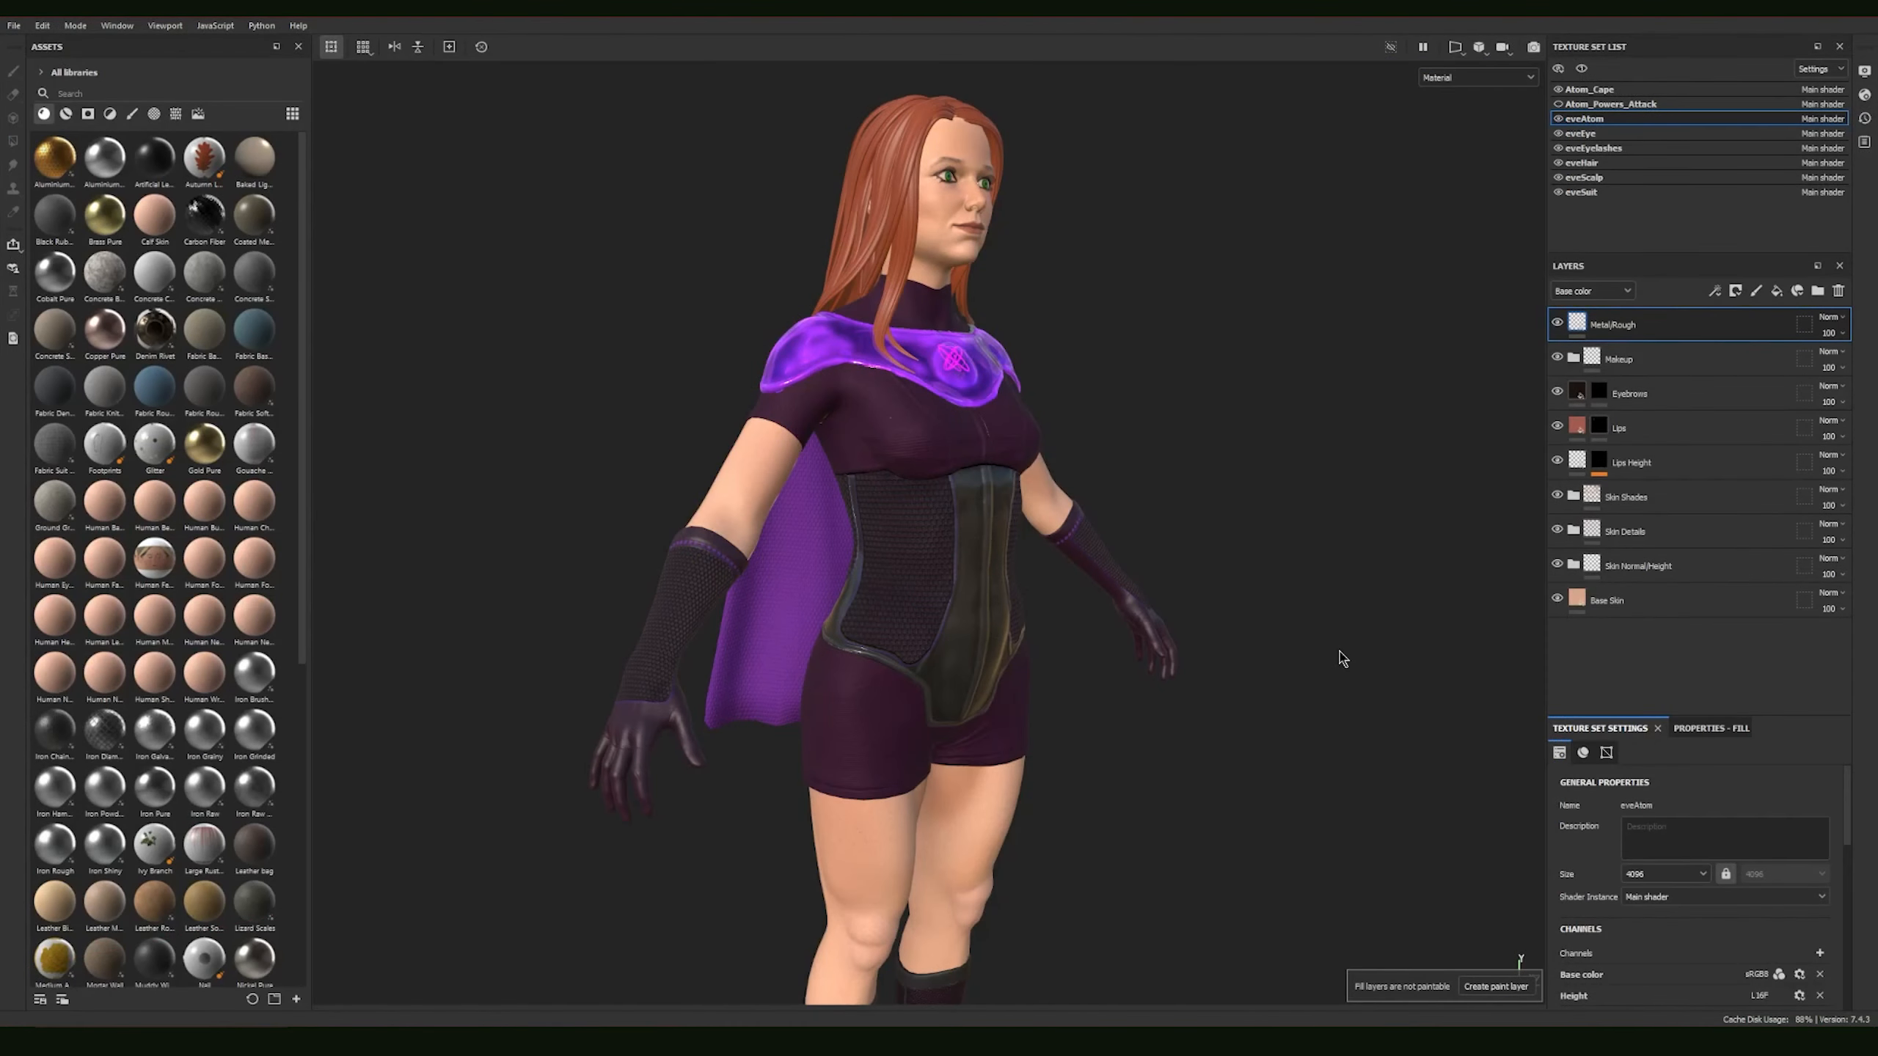
# Step: Switch to Substance Painter and examine the textured character's suit and cape, followed by a close view of the hair and face
pyautogui.moveTo(1105, 702)
pyautogui.keyDown('alt'); pyautogui.mouseDown()
pyautogui.moveTo(1174, 713)
pyautogui.moveTo(1199, 692)
pyautogui.moveTo(1174, 713)
pyautogui.moveTo(1169, 628)
pyautogui.moveTo(1148, 721)
pyautogui.moveTo(1363, 713)
pyautogui.moveTo(1224, 700)
pyautogui.moveTo(1190, 730)
pyautogui.moveTo(1076, 600)
pyautogui.mouseUp(); pyautogui.keyUp('alt')
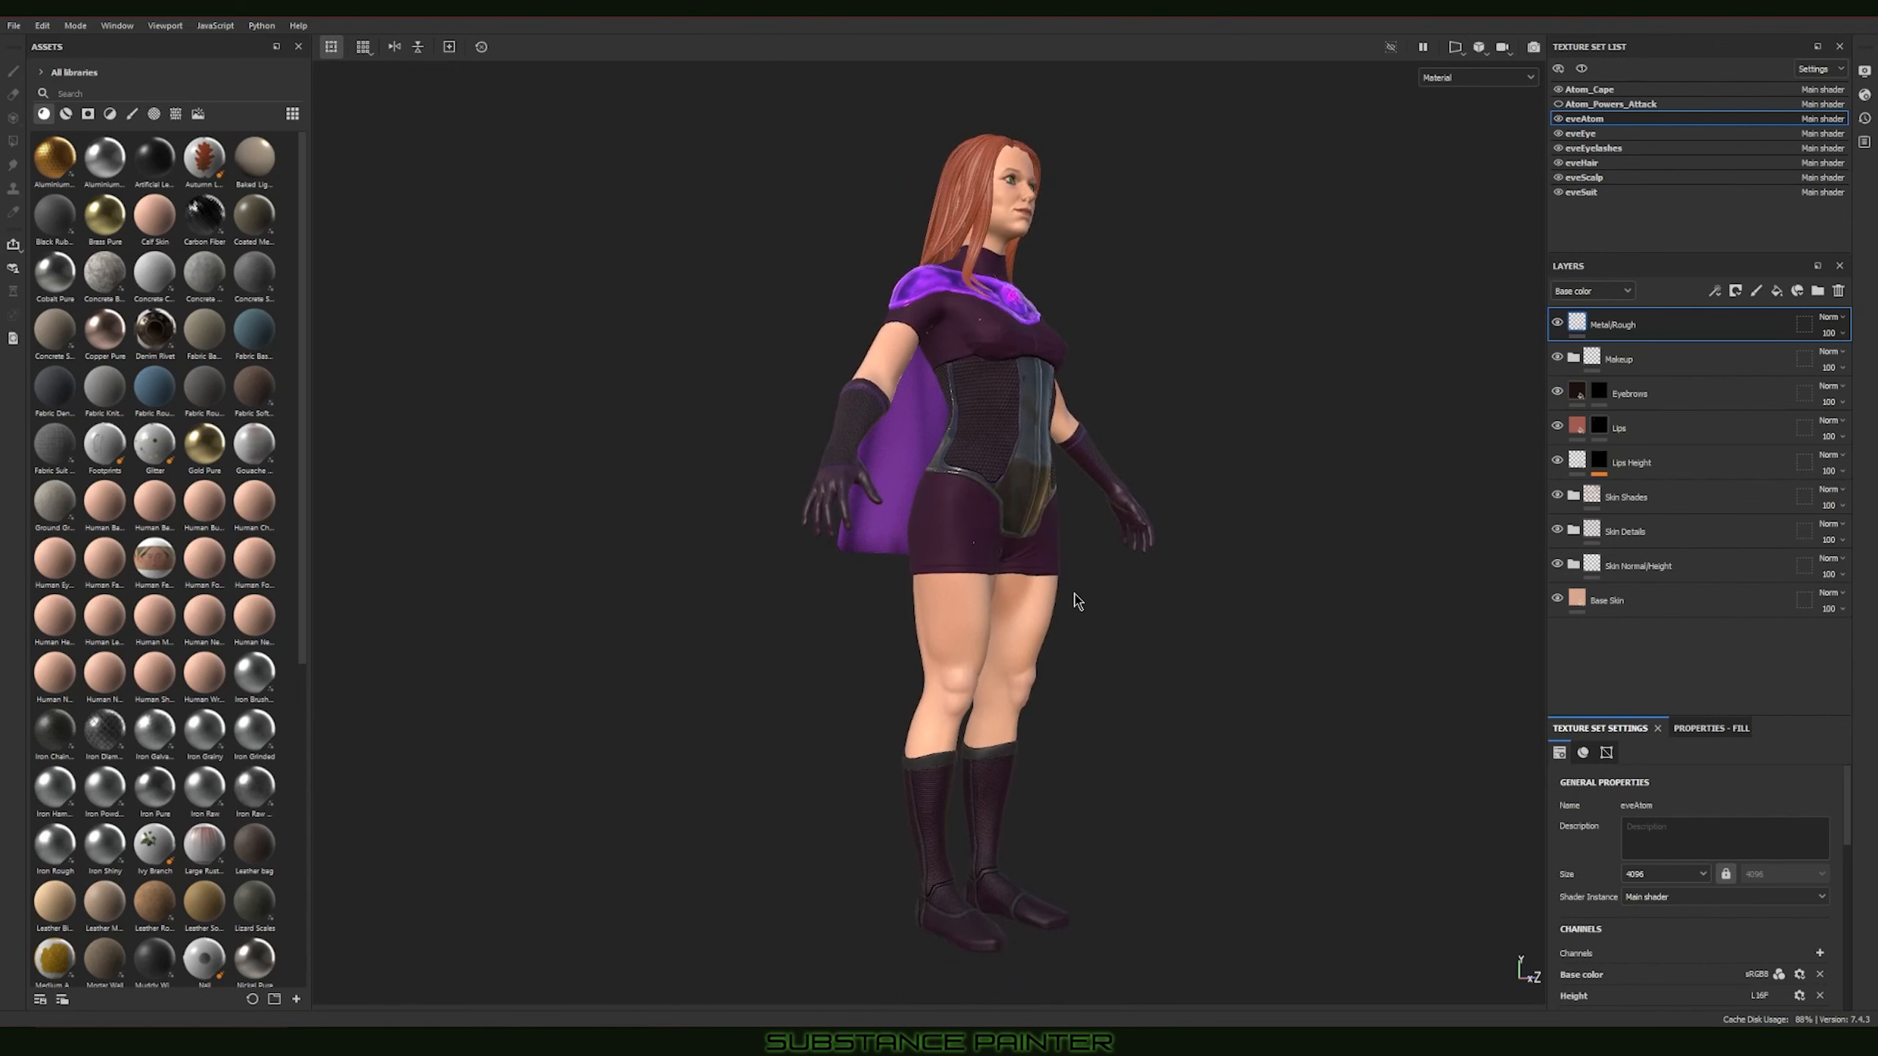
pyautogui.keyDown('alt'); pyautogui.moveTo(1123, 624); pyautogui.dragTo(1115, 687, button='middle'); pyautogui.keyUp('alt')
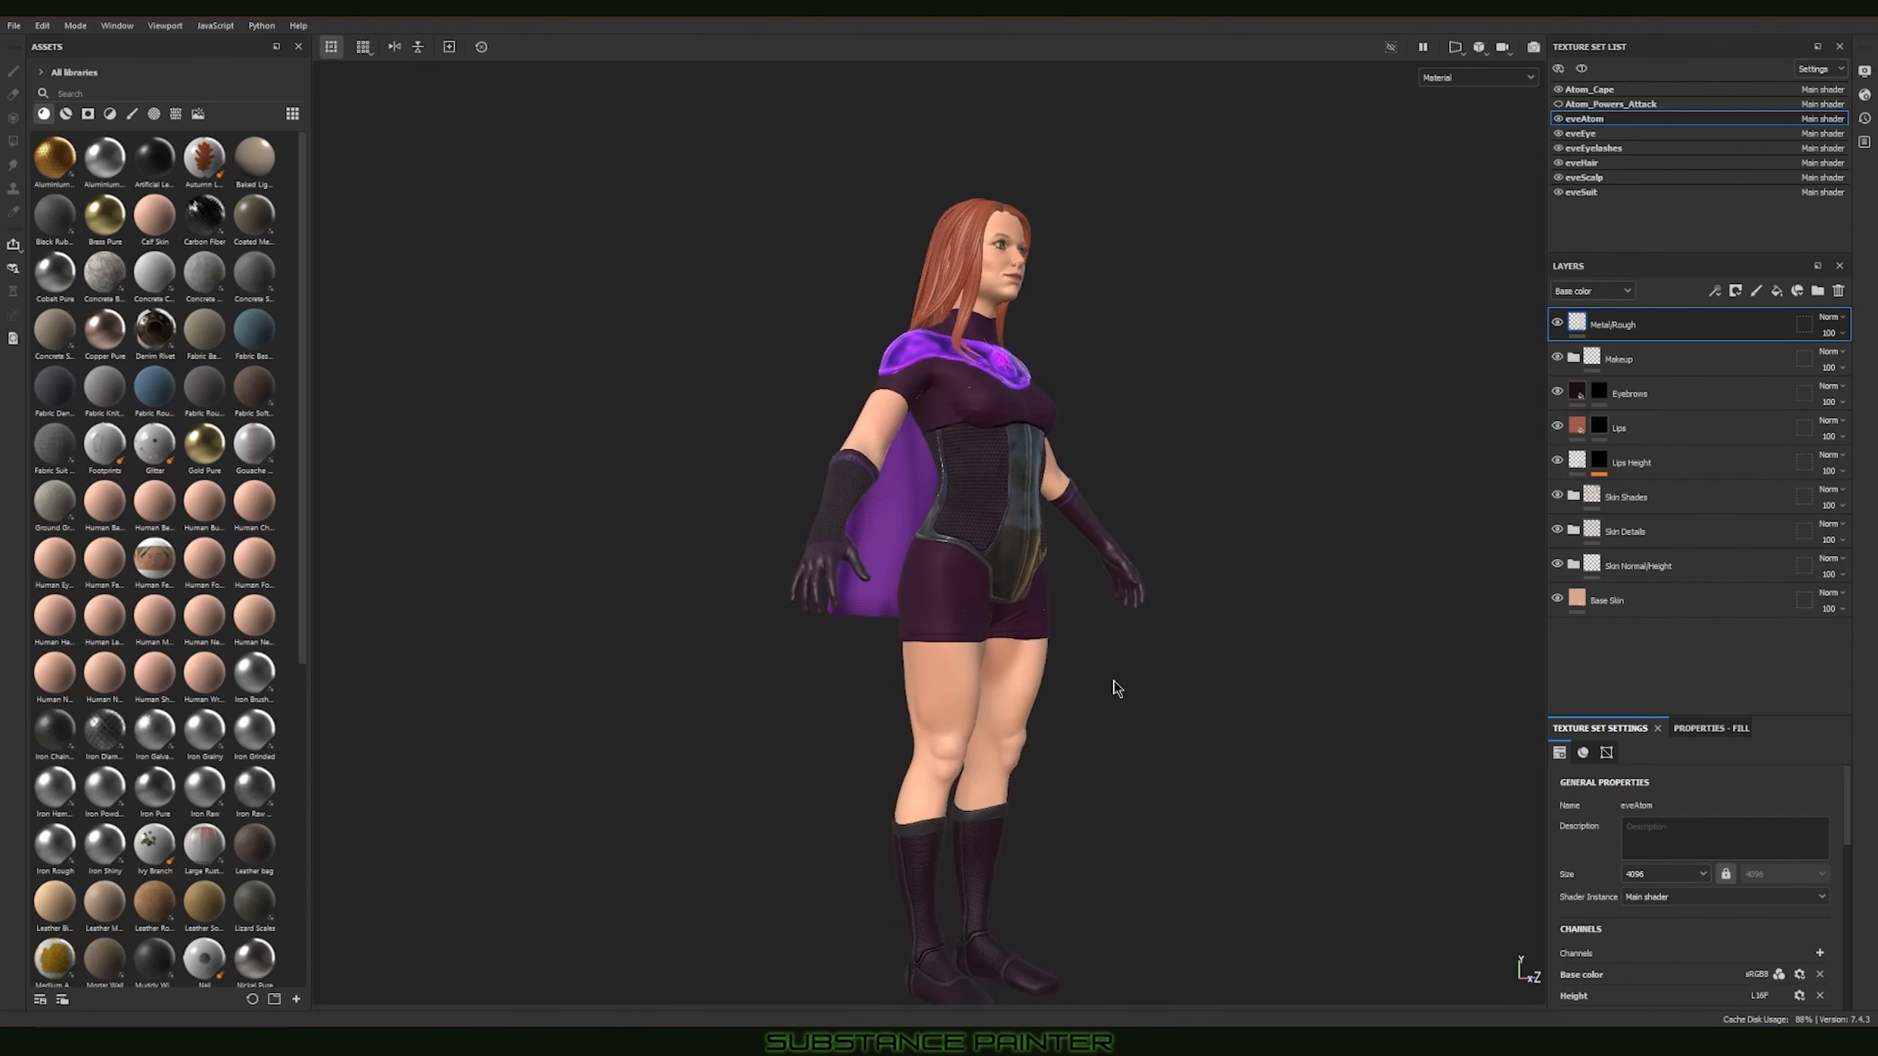
pyautogui.keyDown('alt'); pyautogui.moveTo(1047, 656); pyautogui.dragTo(972, 650); pyautogui.keyUp('alt')
pyautogui.keyDown('alt'); pyautogui.moveTo(972, 650); pyautogui.dragTo(1160, 653, button='middle'); pyautogui.keyUp('alt')
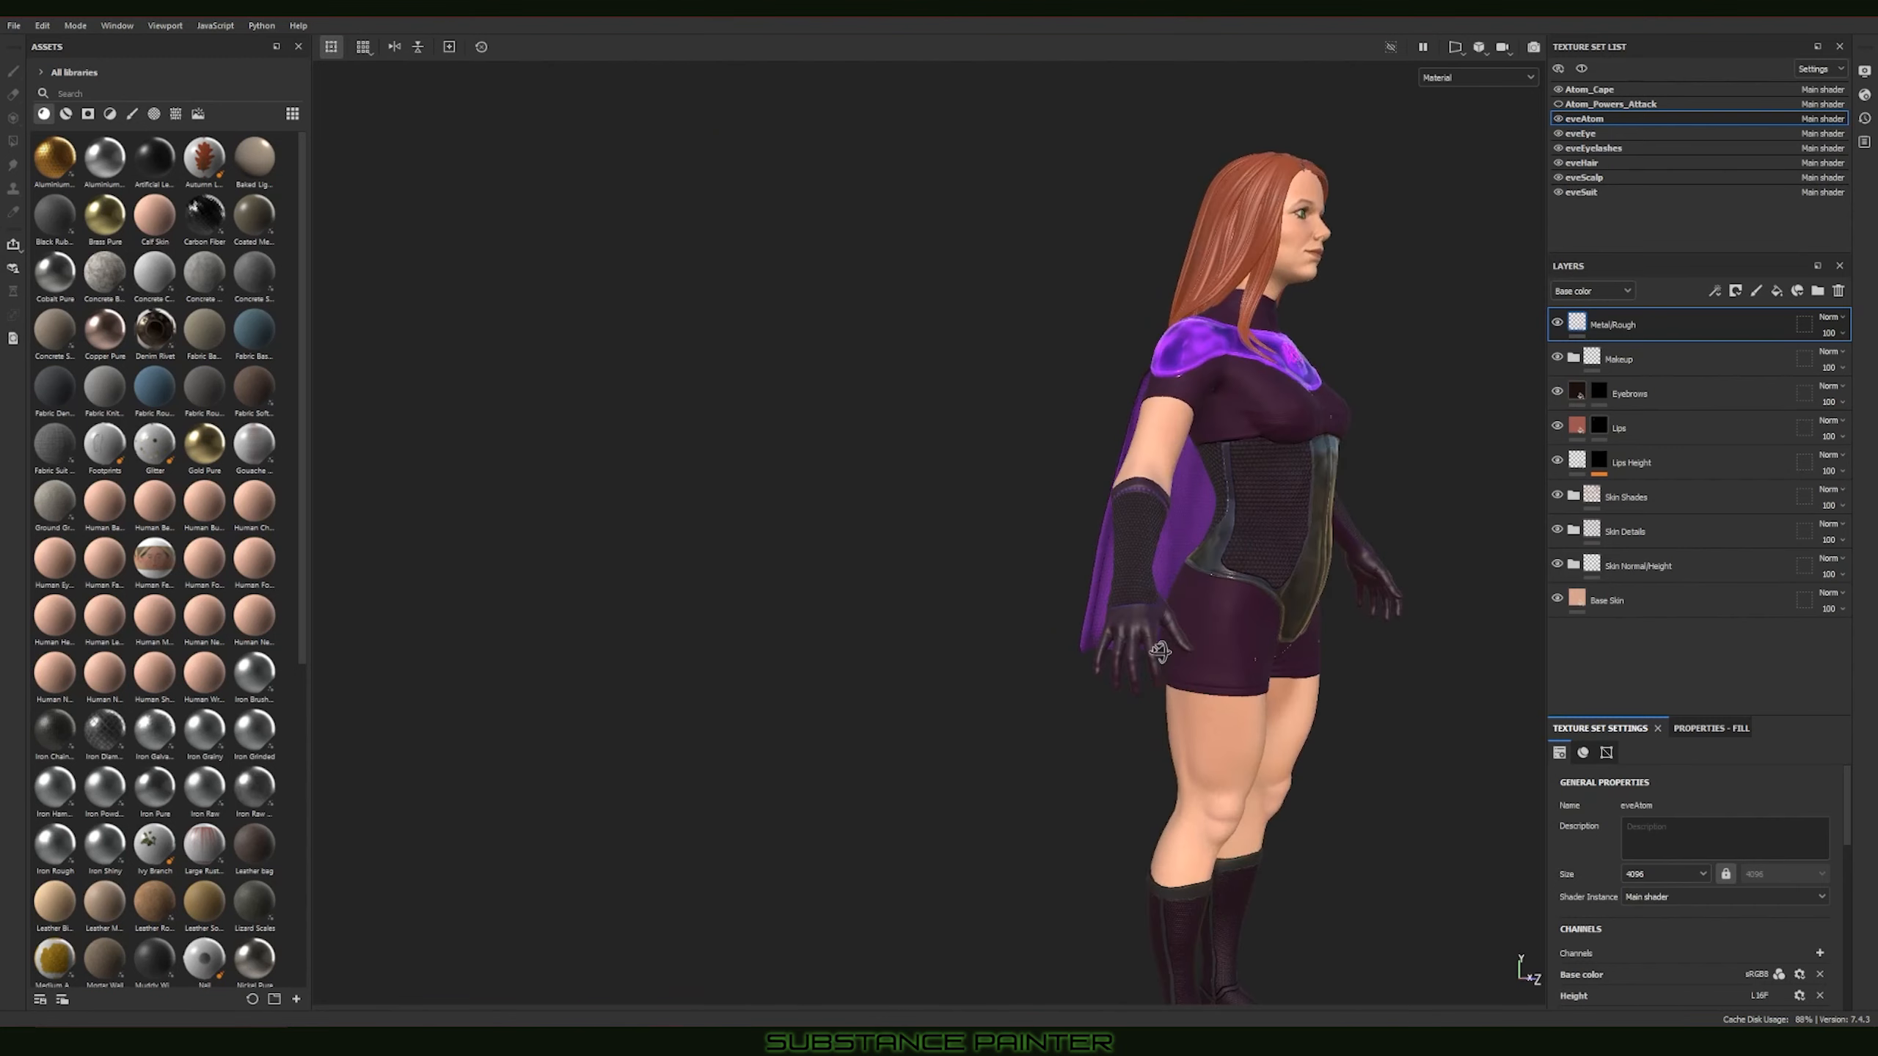
pyautogui.keyDown('alt'); pyautogui.moveTo(1286, 641); pyautogui.dragTo(943, 622, button='middle'); pyautogui.keyUp('alt')
pyautogui.keyDown('alt'); pyautogui.moveTo(943, 623); pyautogui.dragTo(1342, 678, button='right'); pyautogui.keyUp('alt')
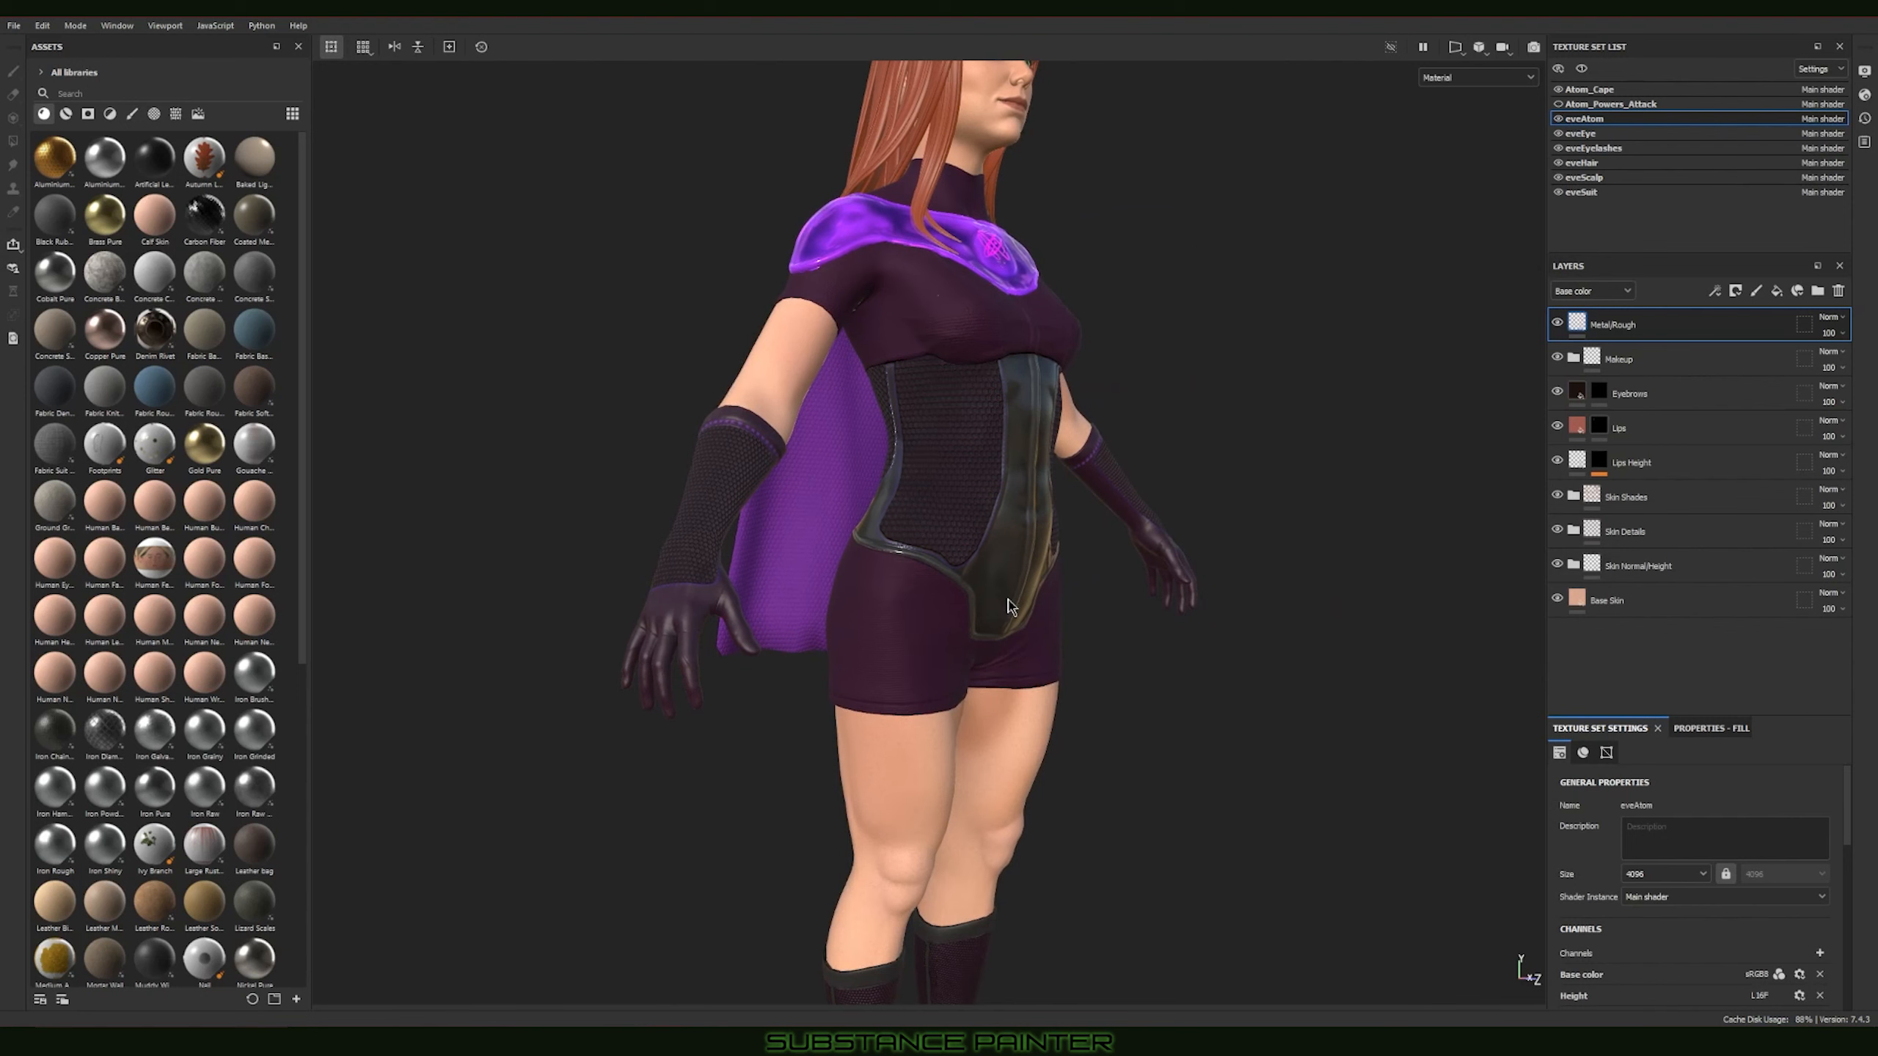
pyautogui.keyDown('alt'); pyautogui.moveTo(1012, 609); pyautogui.dragTo(1046, 648, button='middle'); pyautogui.keyUp('alt')
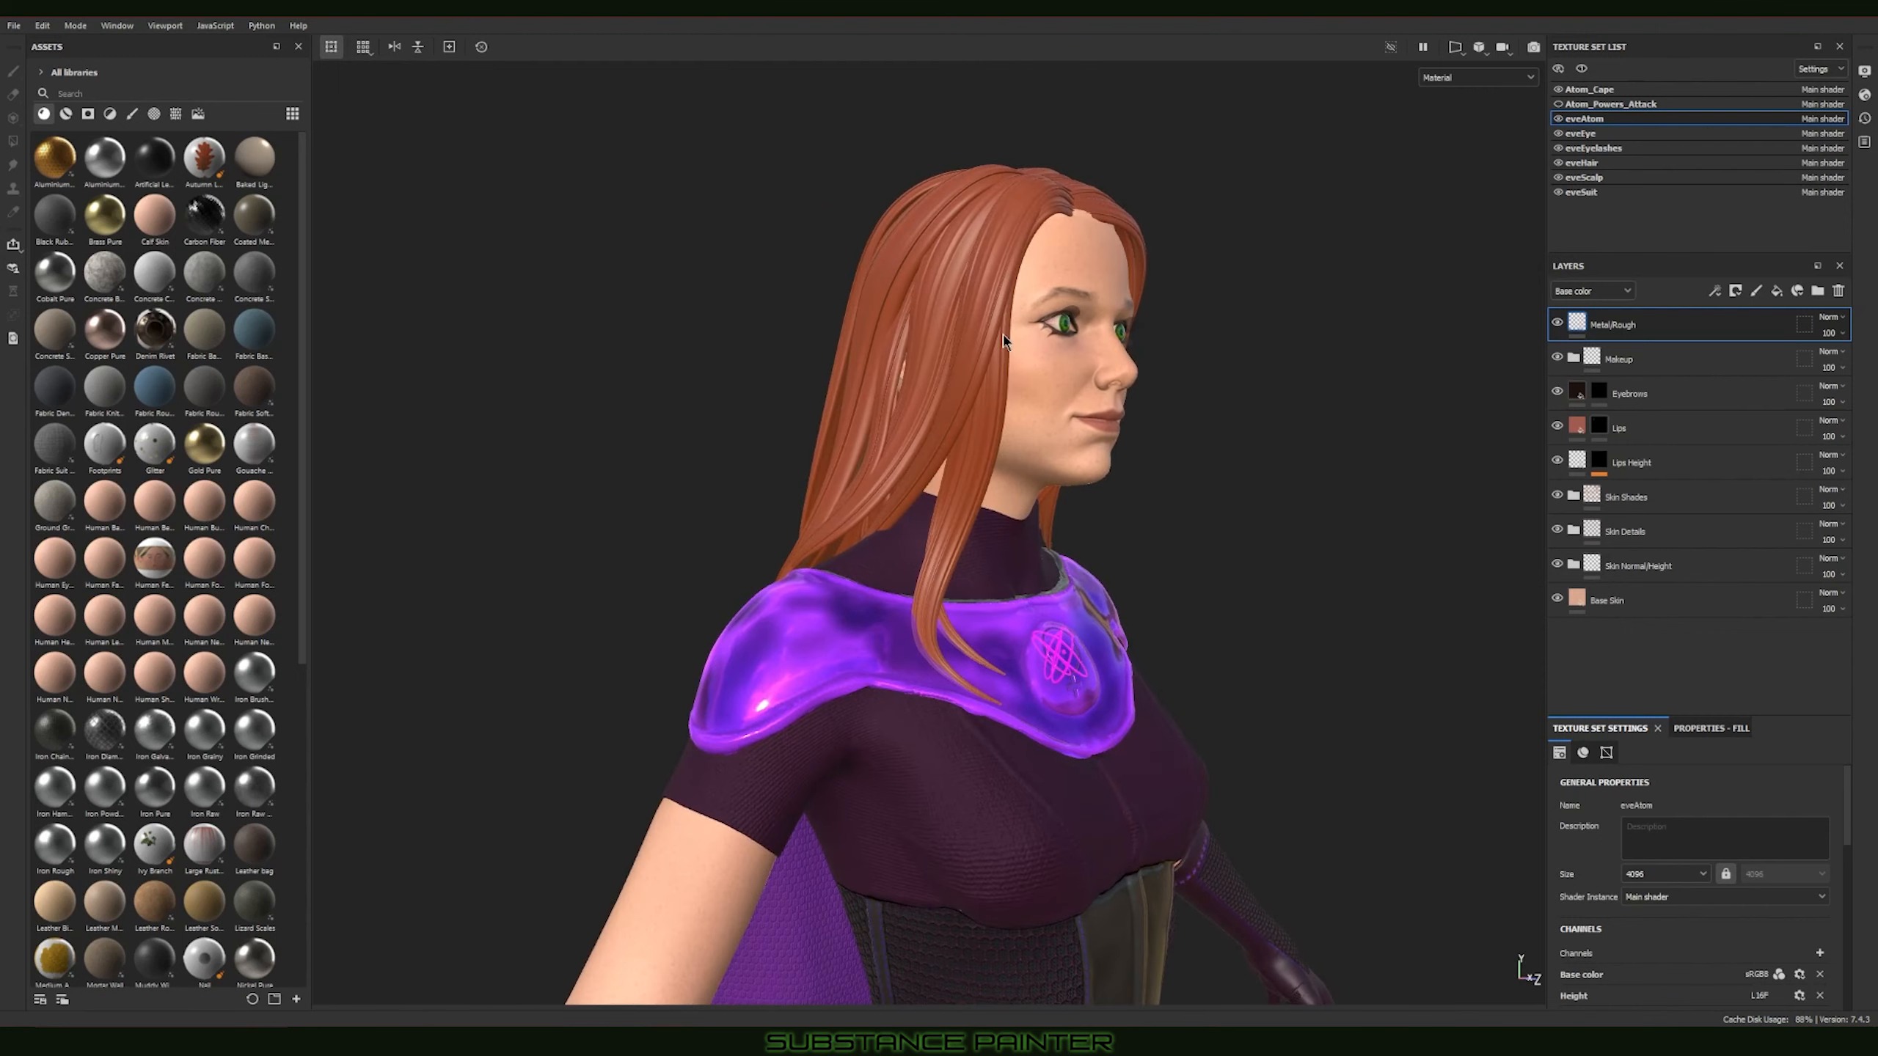
pyautogui.keyDown('alt'); pyautogui.moveTo(1004, 334); pyautogui.dragTo(1368, 566, button='right'); pyautogui.keyUp('alt')
pyautogui.keyDown('alt'); pyautogui.moveTo(1296, 584); pyautogui.dragTo(1111, 553, button='middle'); pyautogui.keyUp('alt')
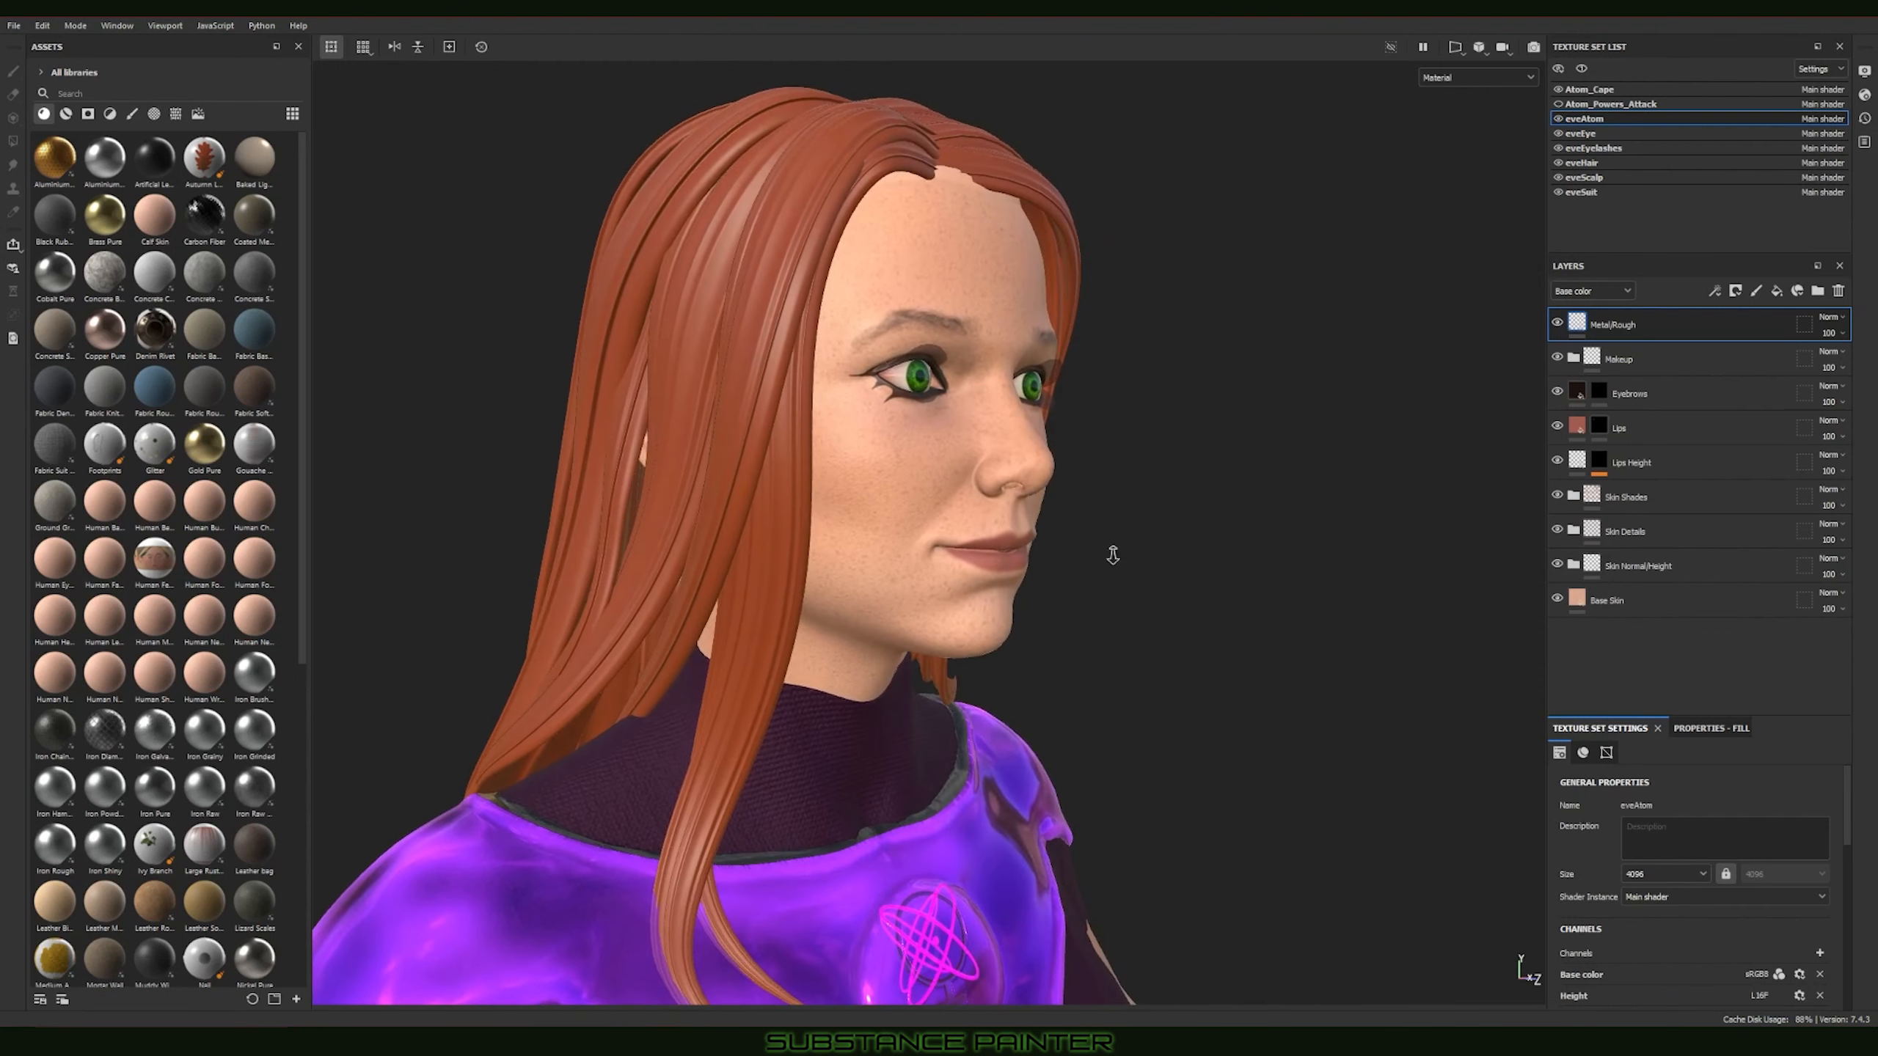
pyautogui.keyDown('alt'); pyautogui.moveTo(1110, 553); pyautogui.dragTo(1244, 556); pyautogui.keyUp('alt')
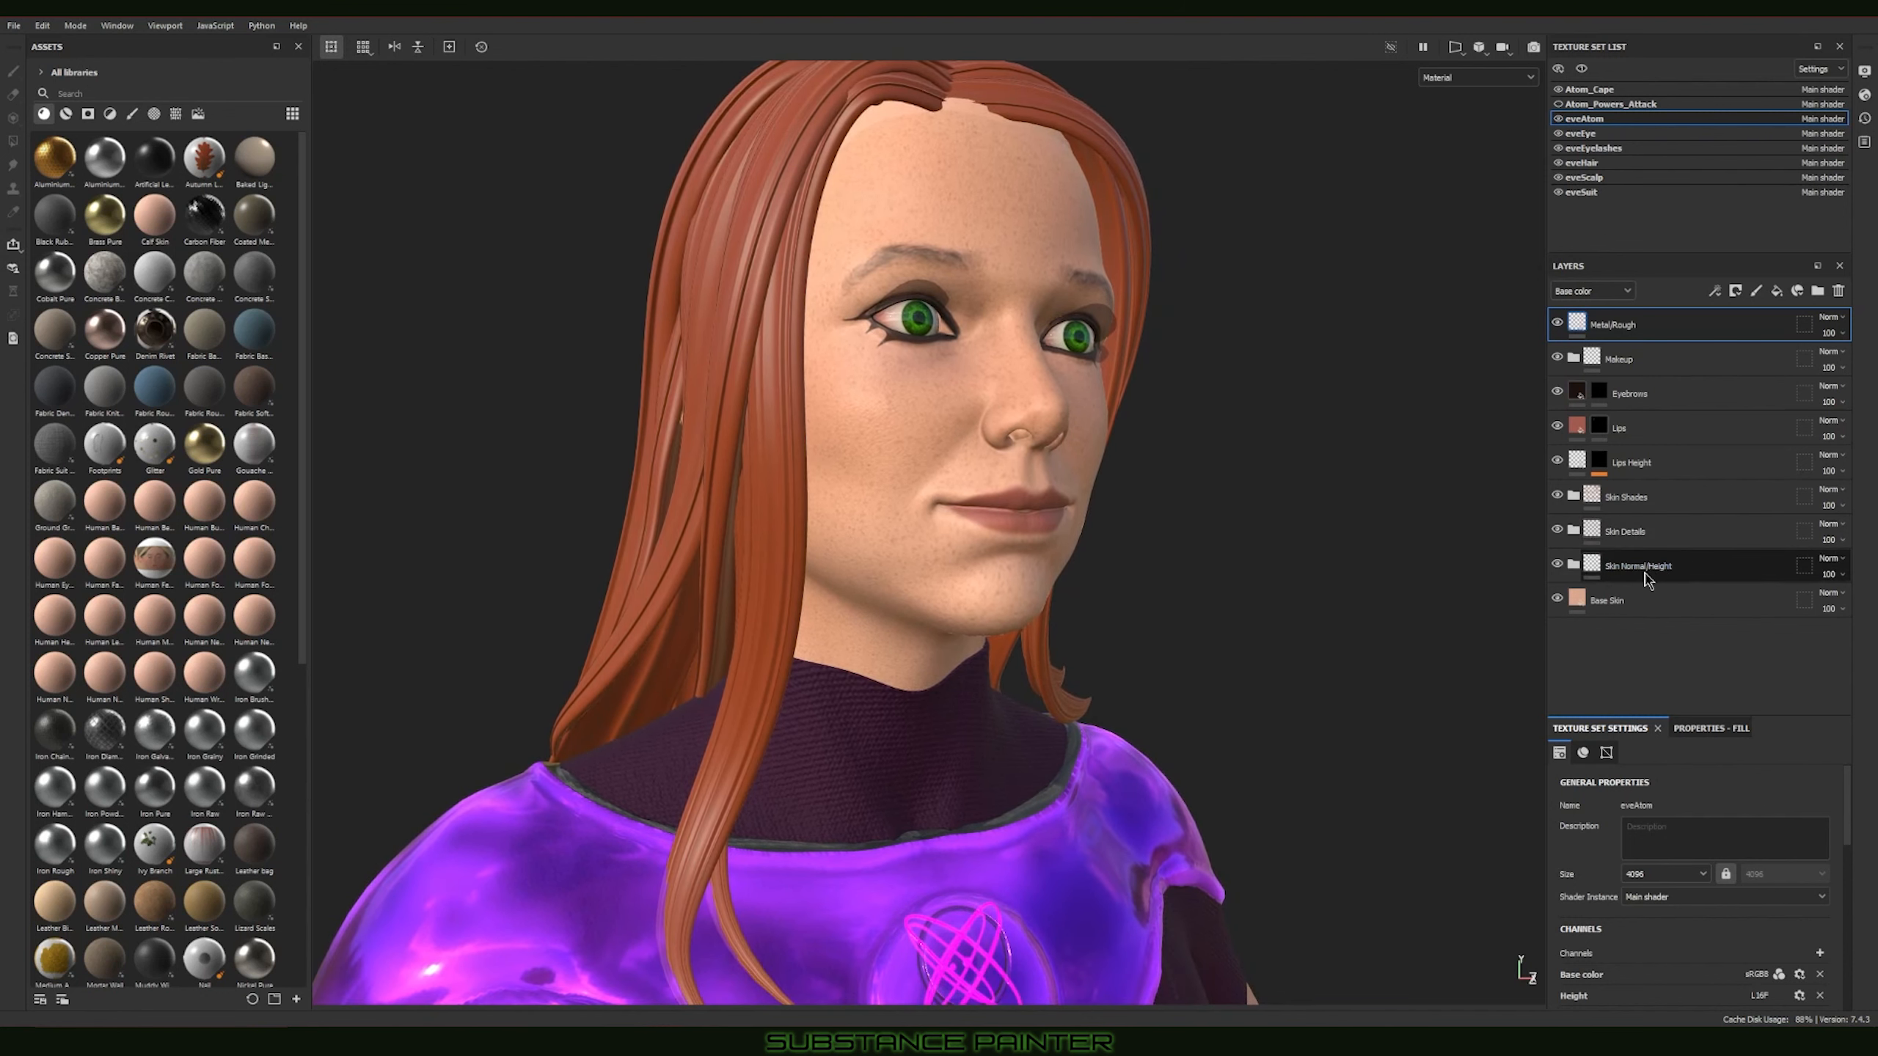
pyautogui.keyDown('alt'); pyautogui.moveTo(1287, 623); pyautogui.dragTo(1312, 524); pyautogui.keyUp('alt')
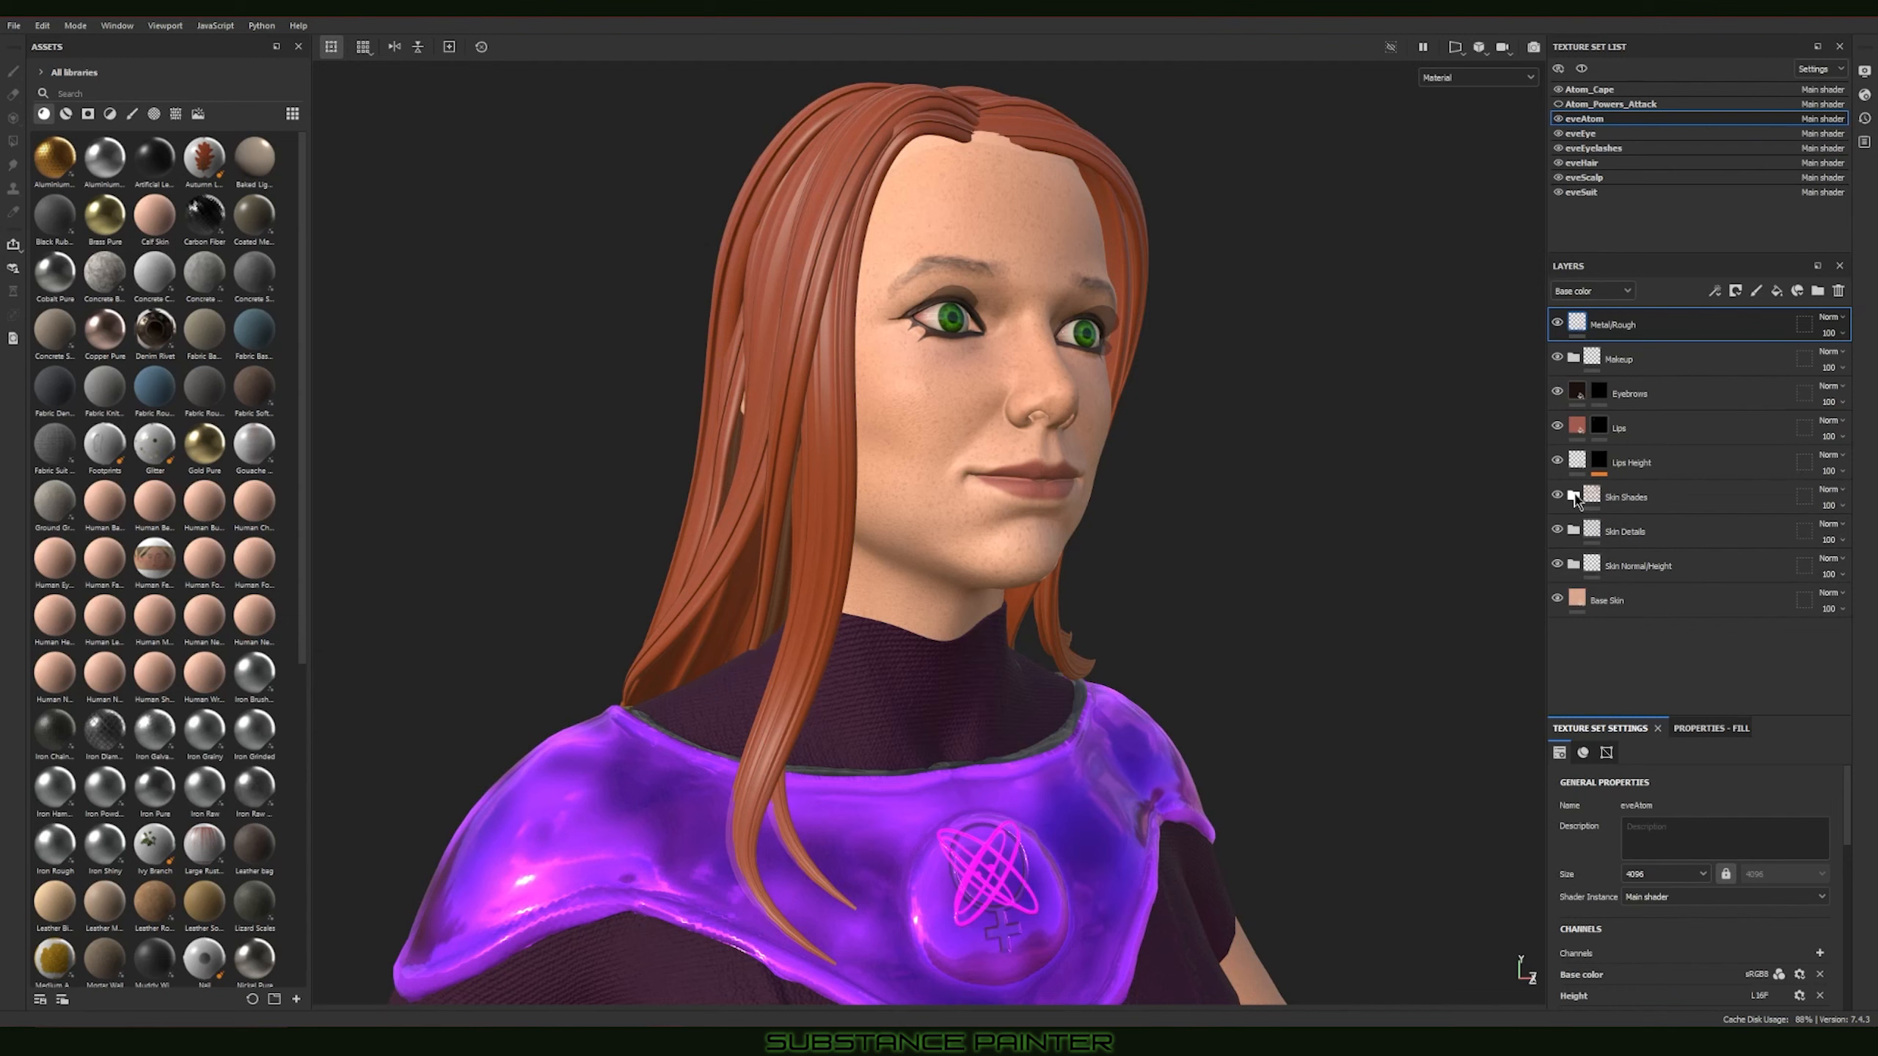
# Step: In the Skin Shades folder, turn off the Blur filter on Shade_Reds and raise that layer's opacity to 100
pyautogui.click(1573, 497)
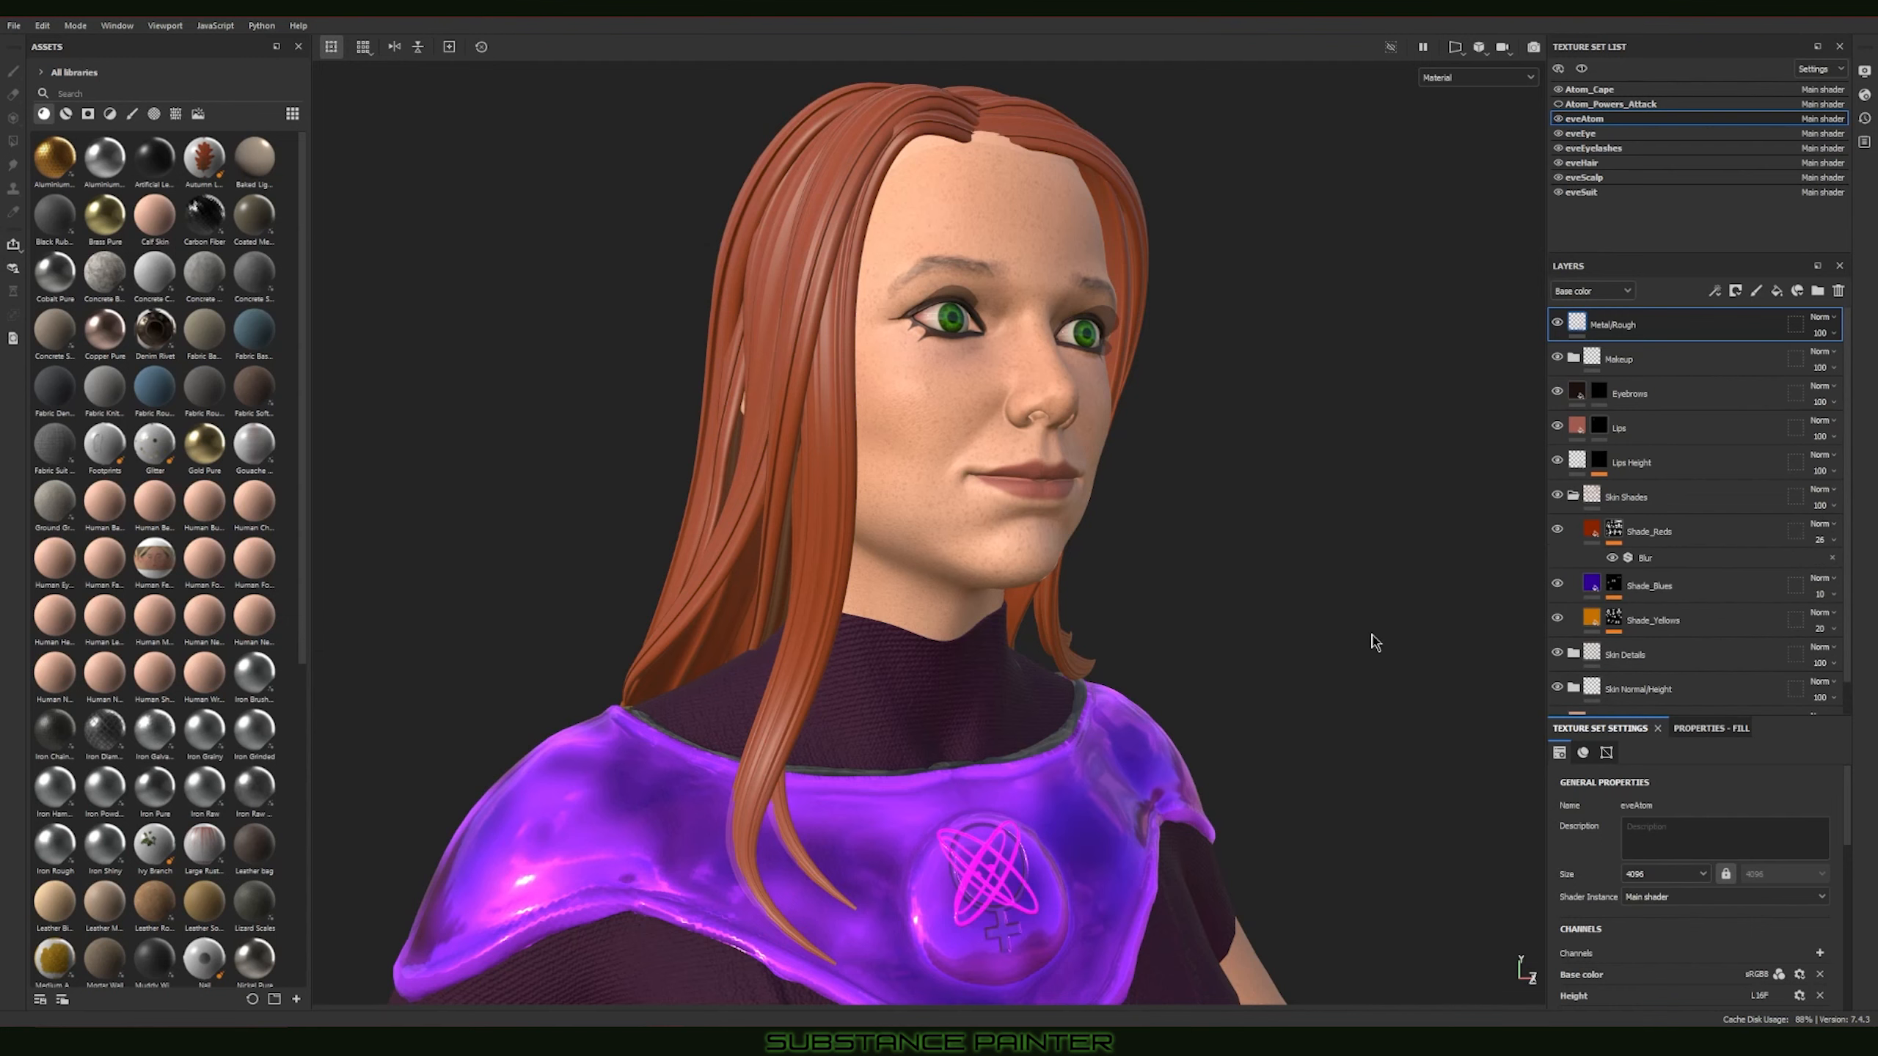
pyautogui.keyDown('alt'); pyautogui.moveTo(1373, 642); pyautogui.dragTo(1316, 524); pyautogui.keyUp('alt')
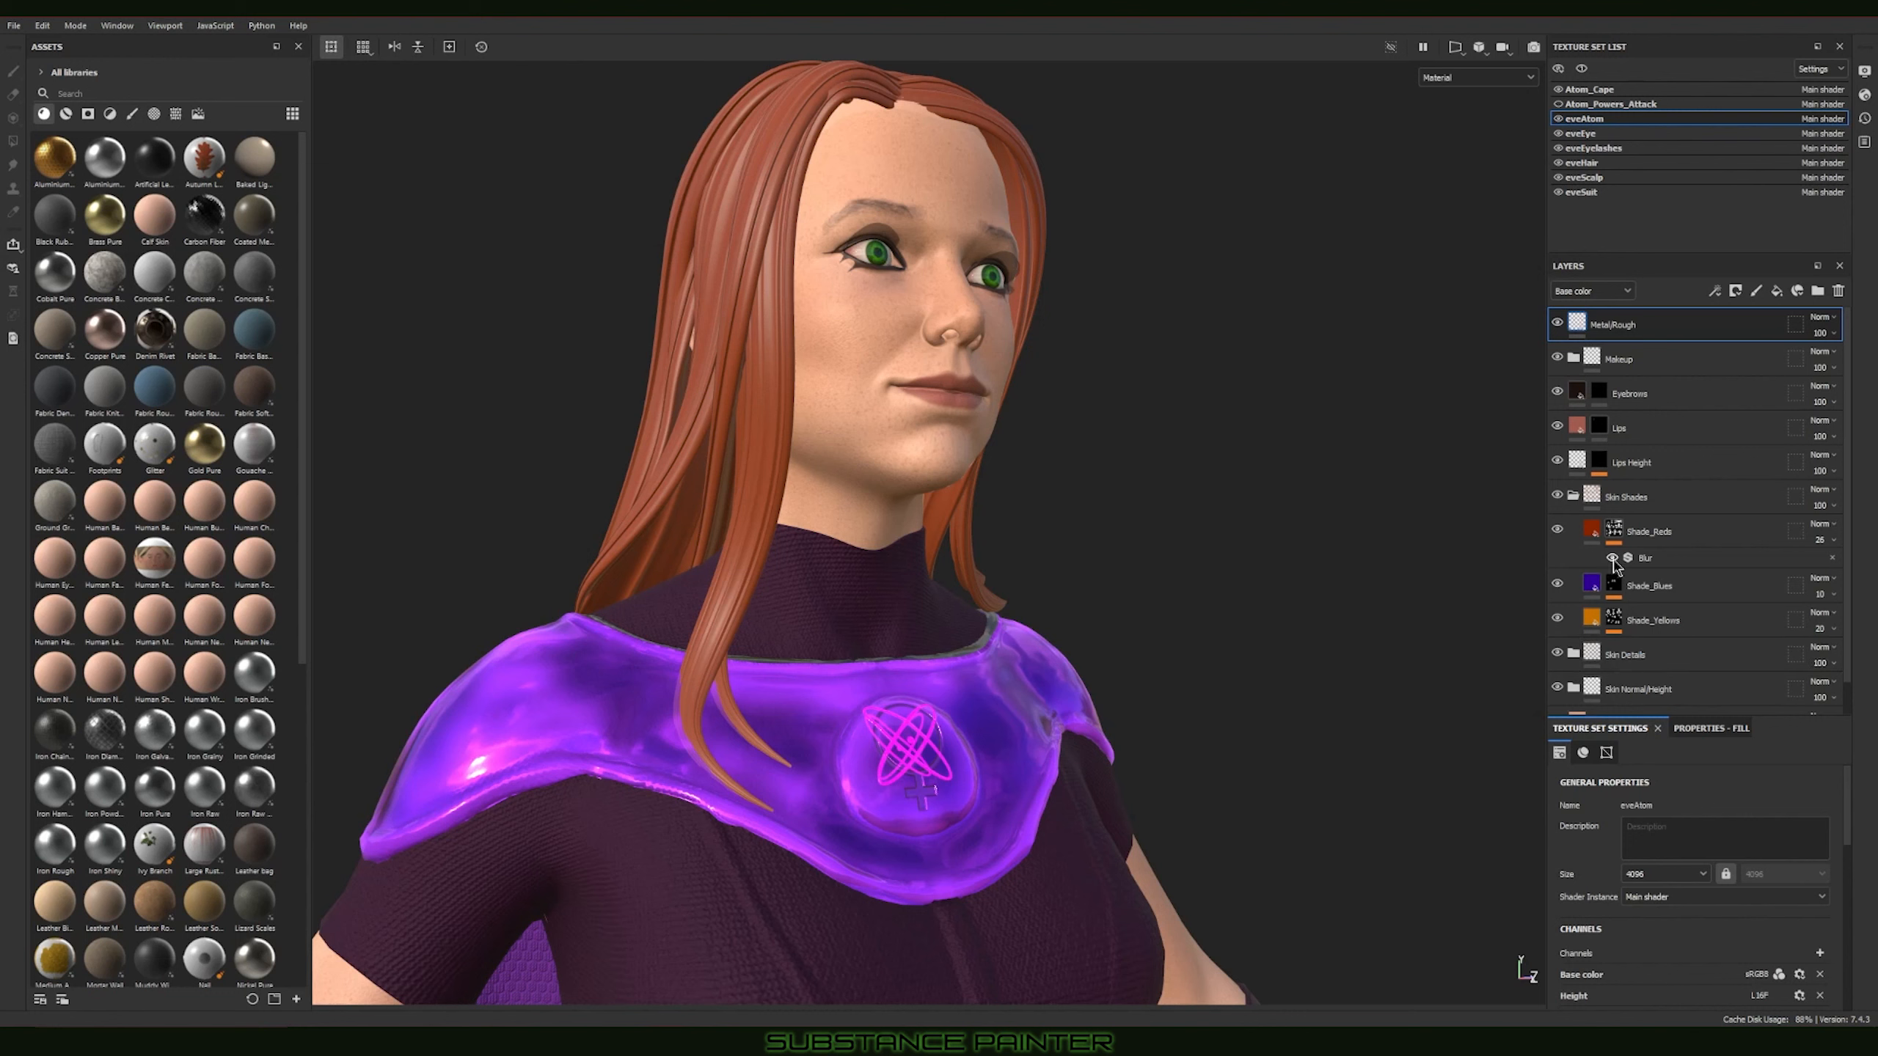
pyautogui.keyDown('alt'); pyautogui.moveTo(1212, 508); pyautogui.dragTo(1211, 528); pyautogui.keyUp('alt')
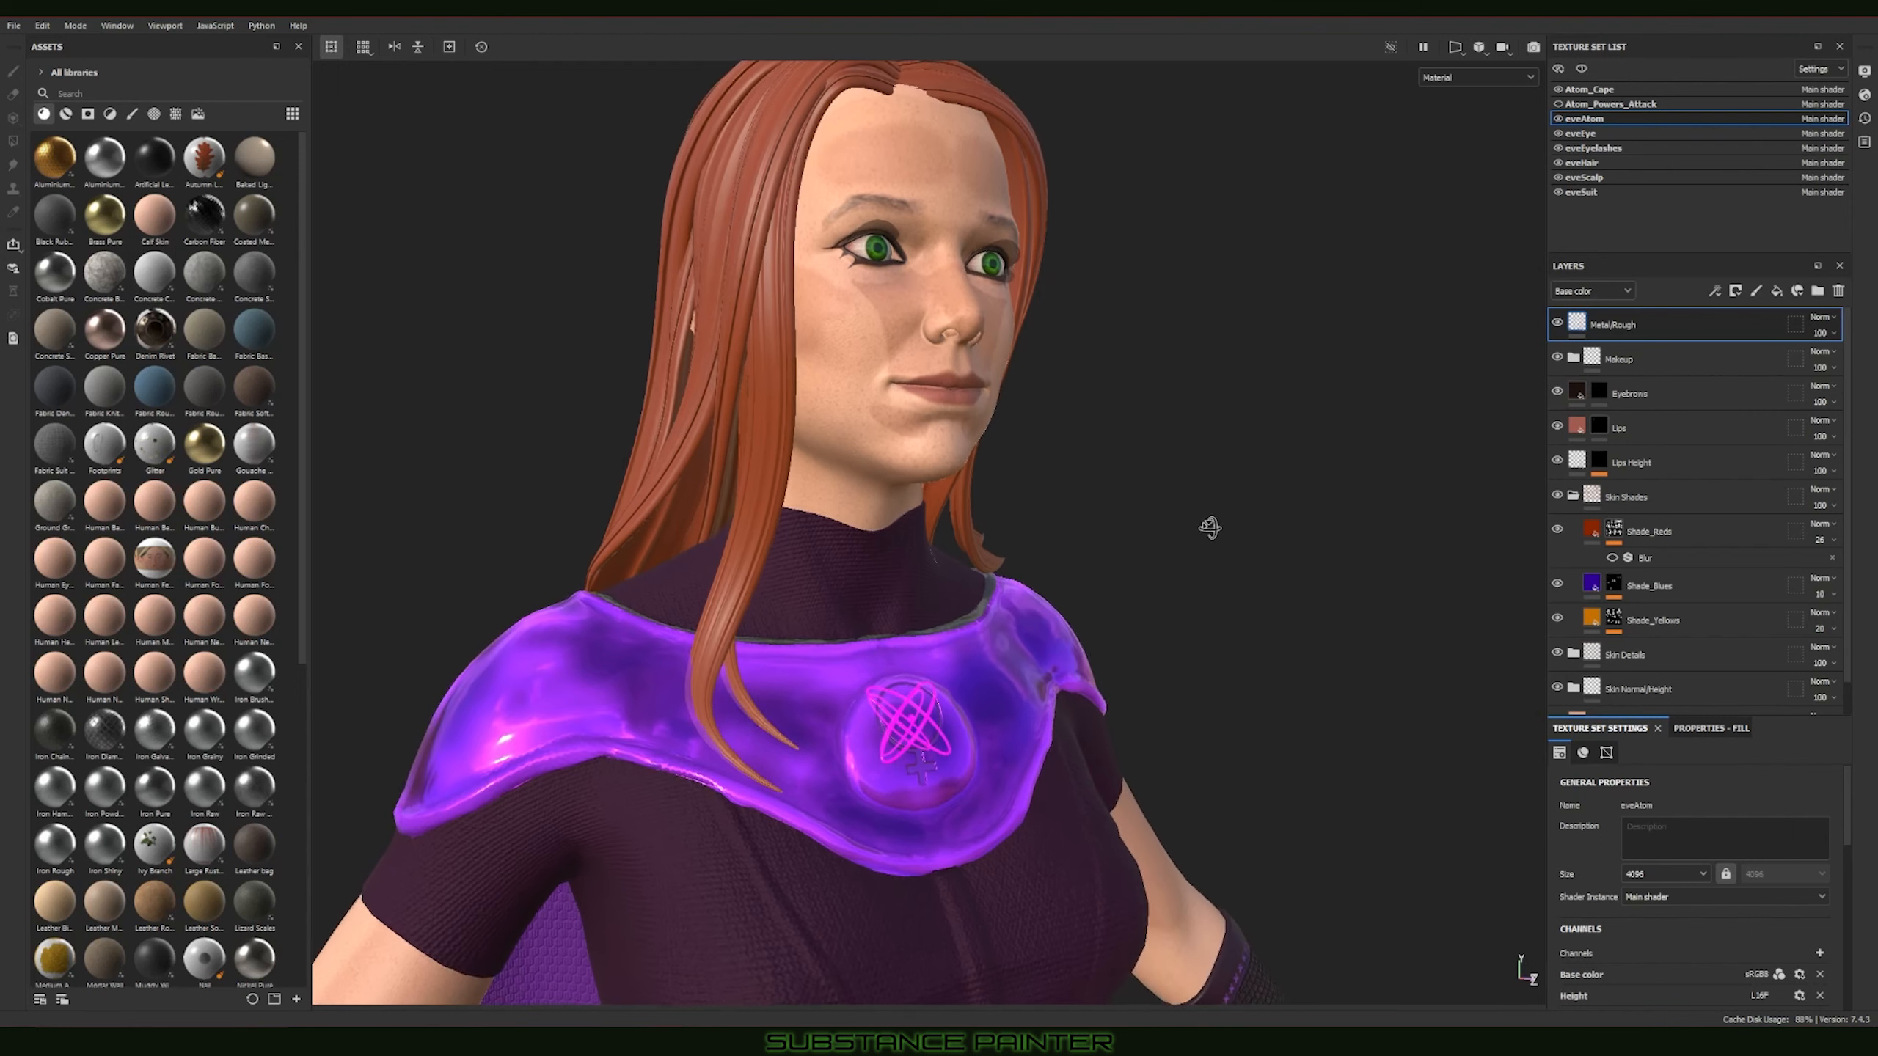
pyautogui.keyDown('alt'); pyautogui.moveTo(1211, 528); pyautogui.dragTo(1195, 508, button='right'); pyautogui.keyUp('alt')
pyautogui.keyDown('alt'); pyautogui.moveTo(1266, 482); pyautogui.dragTo(1274, 684, button='middle'); pyautogui.keyUp('alt')
pyautogui.keyDown('alt'); pyautogui.moveTo(1274, 684); pyautogui.dragTo(1262, 580, button='right'); pyautogui.keyUp('alt')
pyautogui.keyDown('alt'); pyautogui.moveTo(1258, 592); pyautogui.dragTo(1094, 513); pyautogui.keyUp('alt')
pyautogui.click(1833, 540)
pyautogui.moveTo(1757, 558); pyautogui.dragTo(1835, 557)
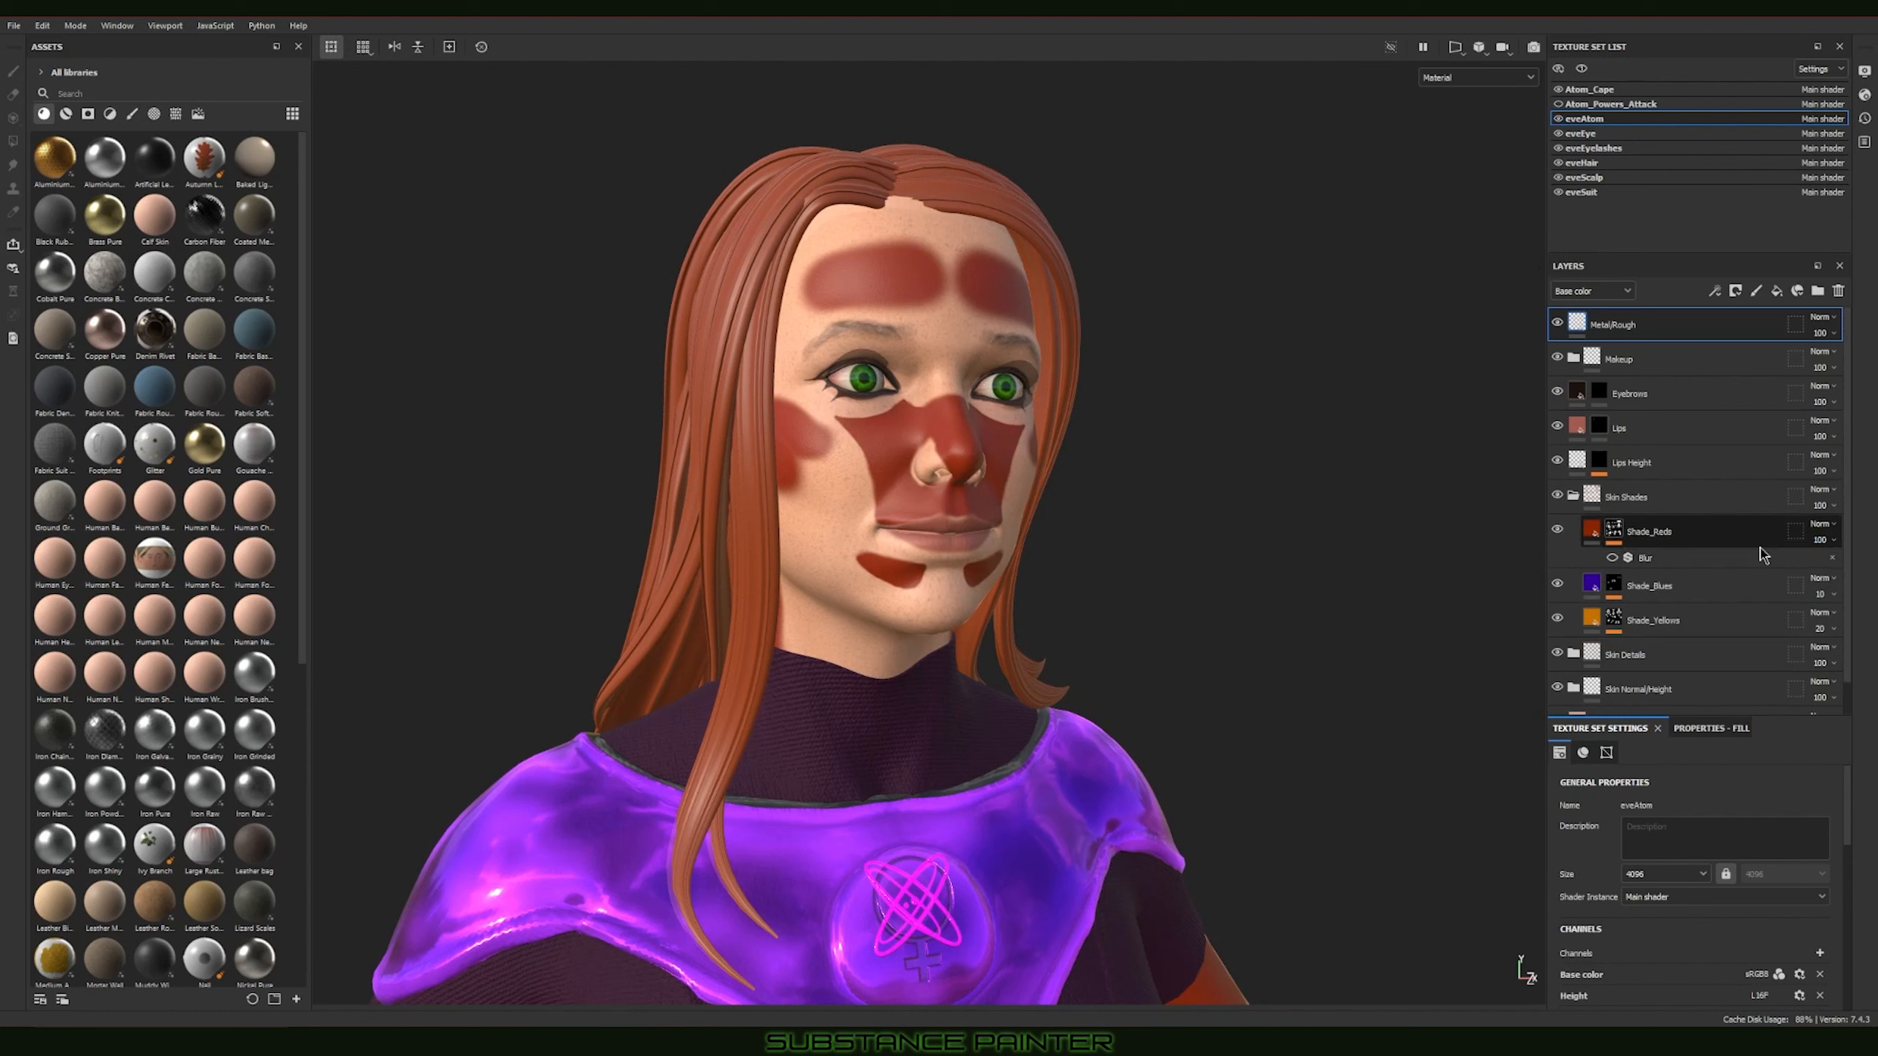
# Step: Turn the Blur filter on Shade_Reds back on and set the layer's opacity to 30
pyautogui.click(1612, 559)
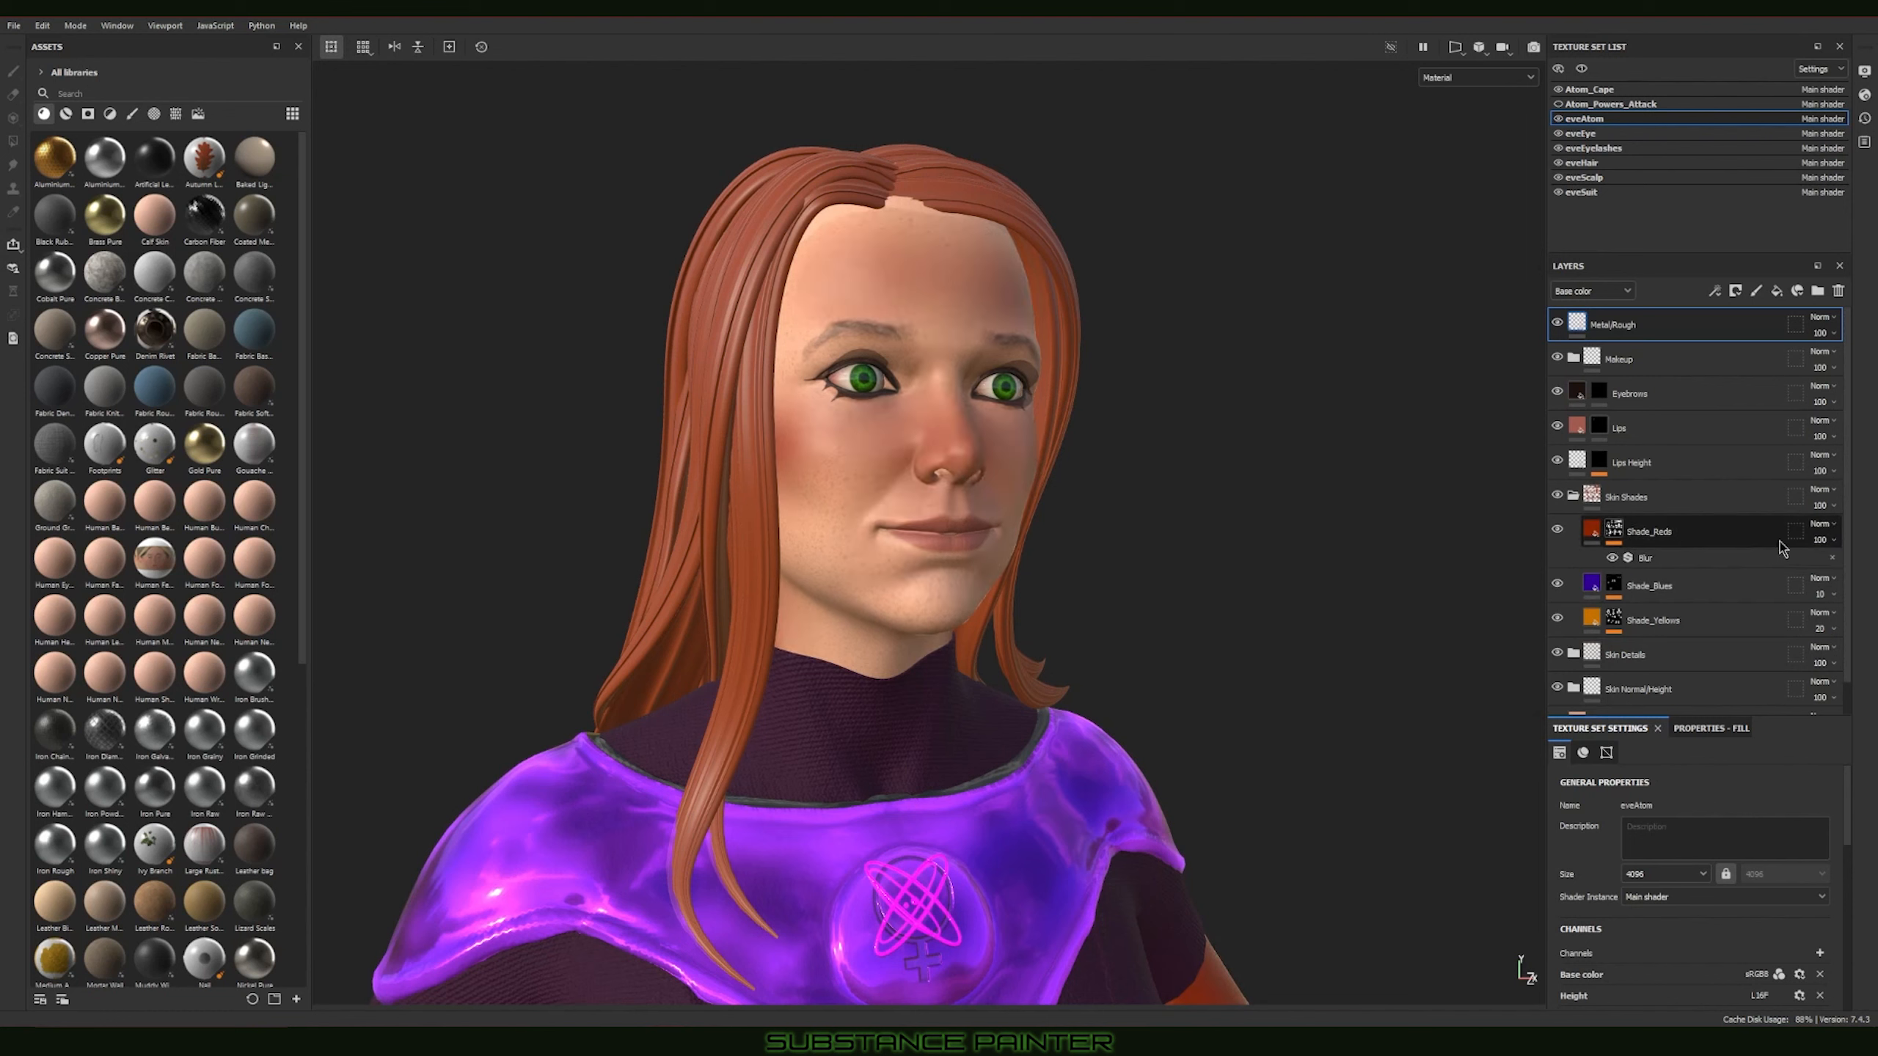
pyautogui.click(1826, 543)
pyautogui.moveTo(1870, 566); pyautogui.dragTo(1823, 566)
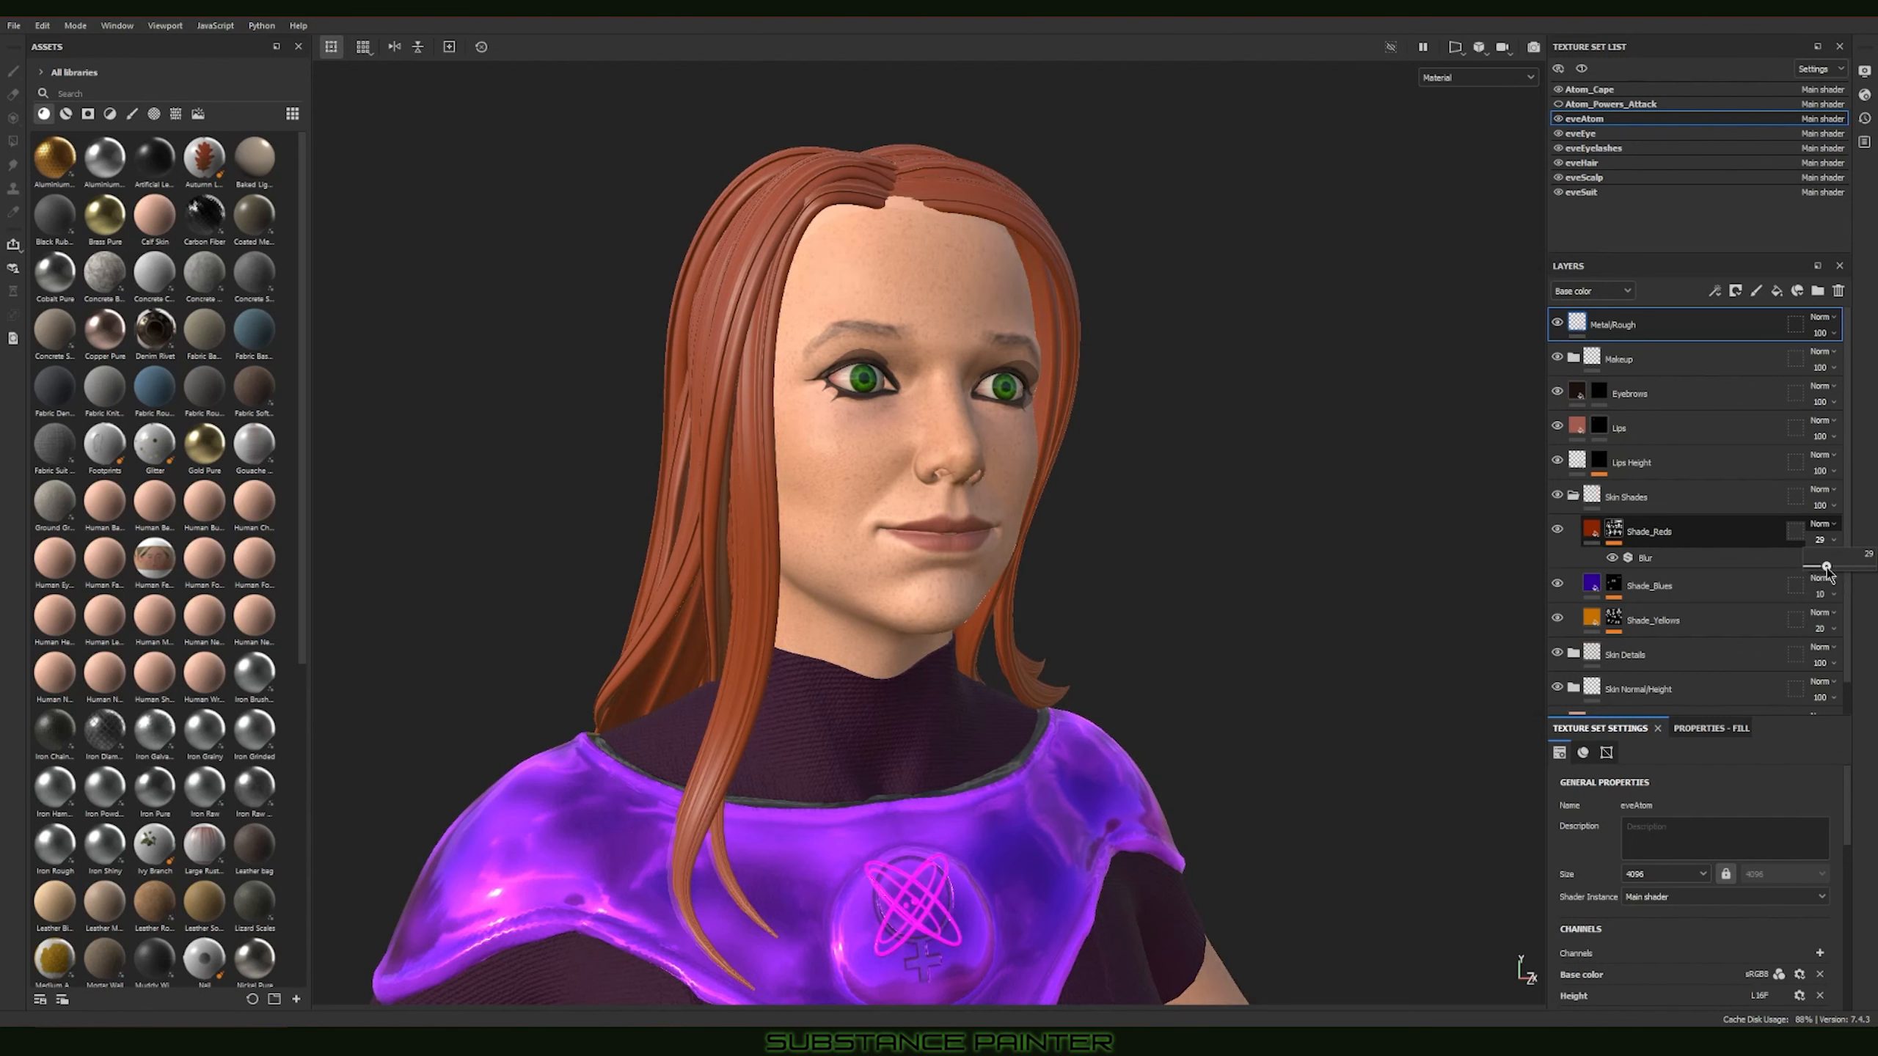
pyautogui.moveTo(1832, 574); pyautogui.dragTo(1826, 573)
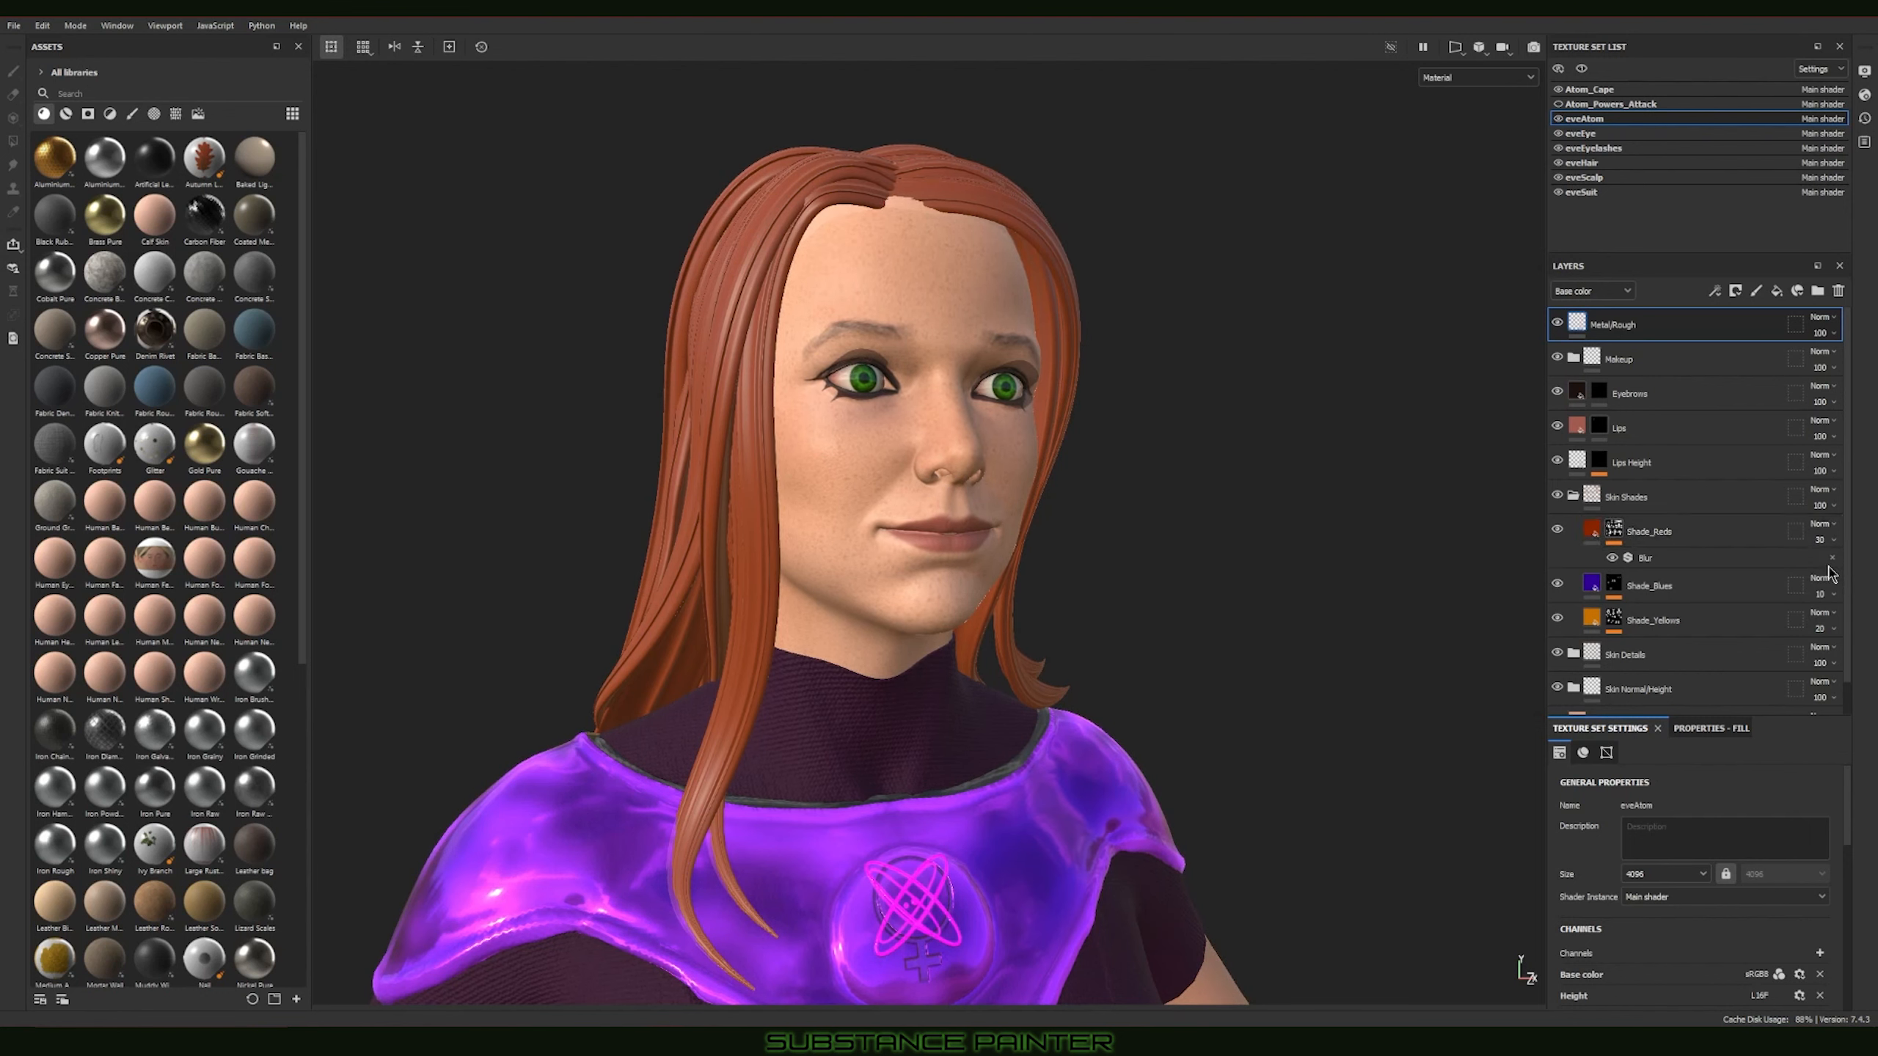
# Step: Select the Shade_Yellows mask, raise the layer's opacity to 100 and turn off its Blur filter
pyautogui.scroll(-2, 1234, 501)
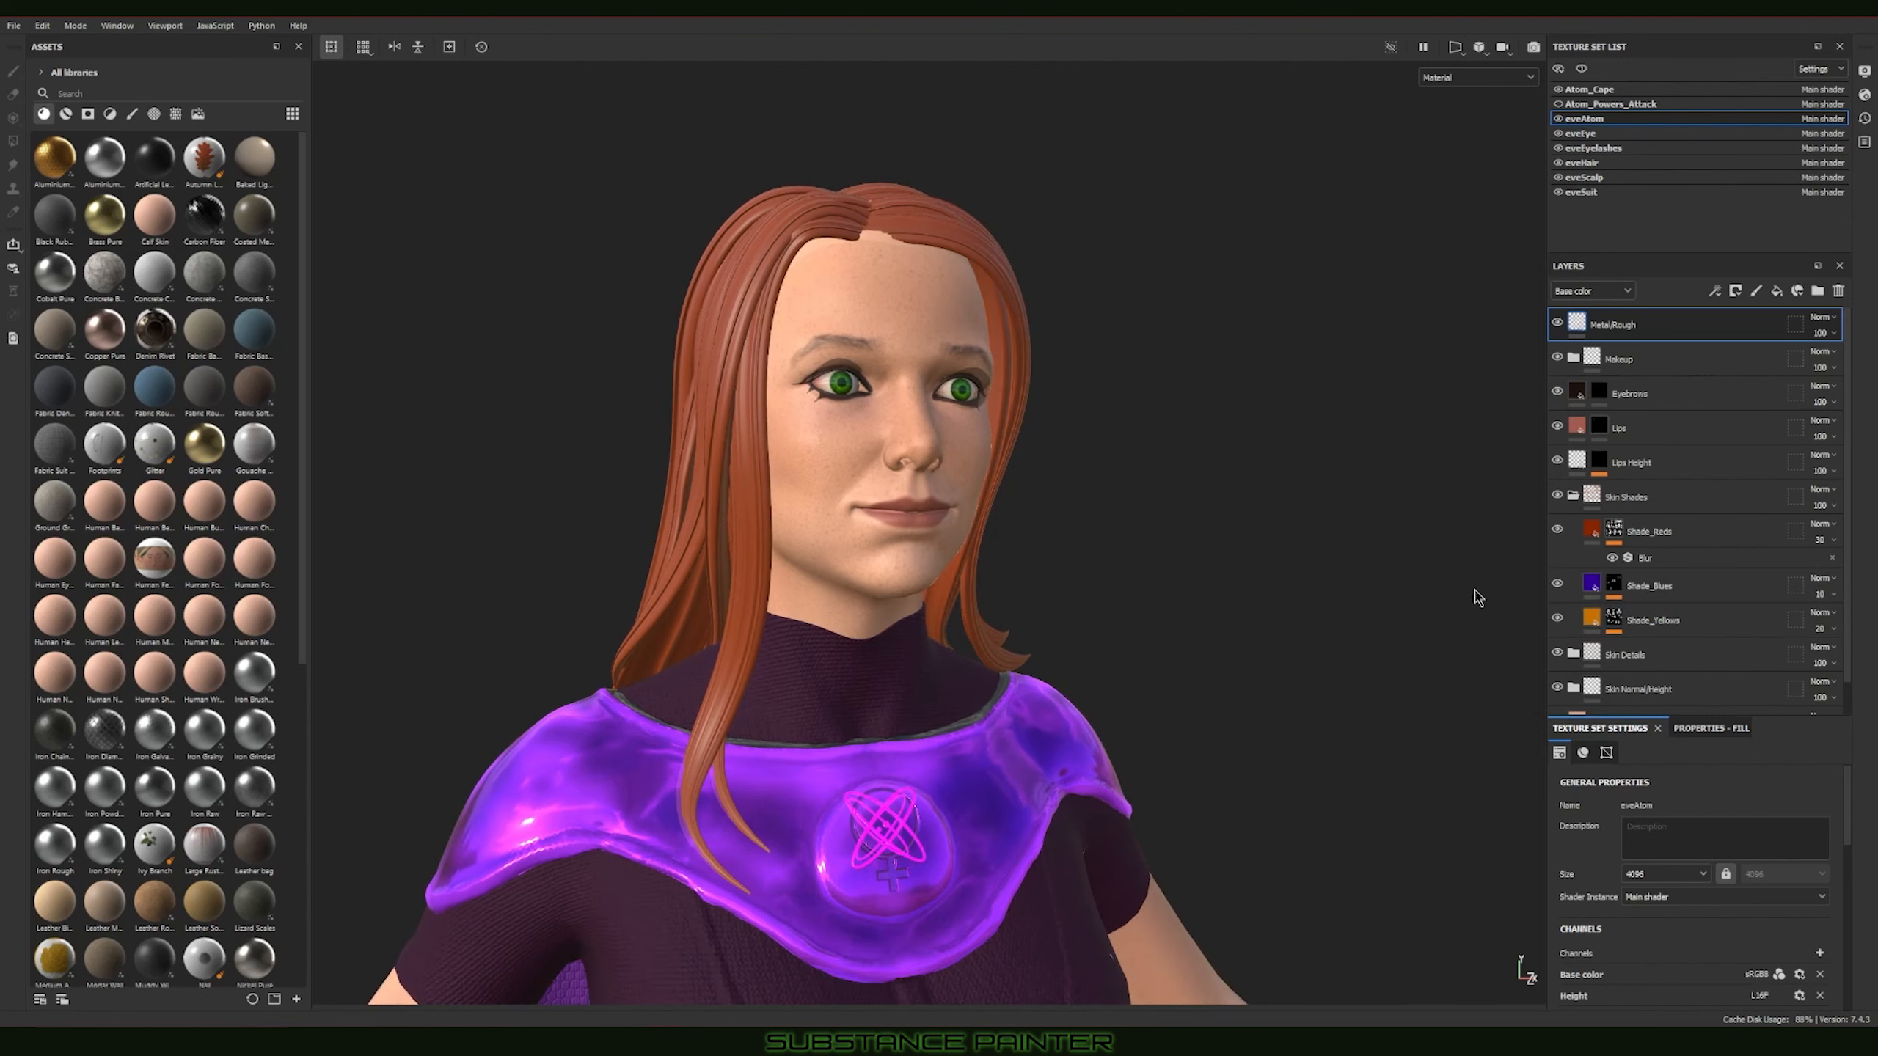
pyautogui.scroll(-1, 1744, 625)
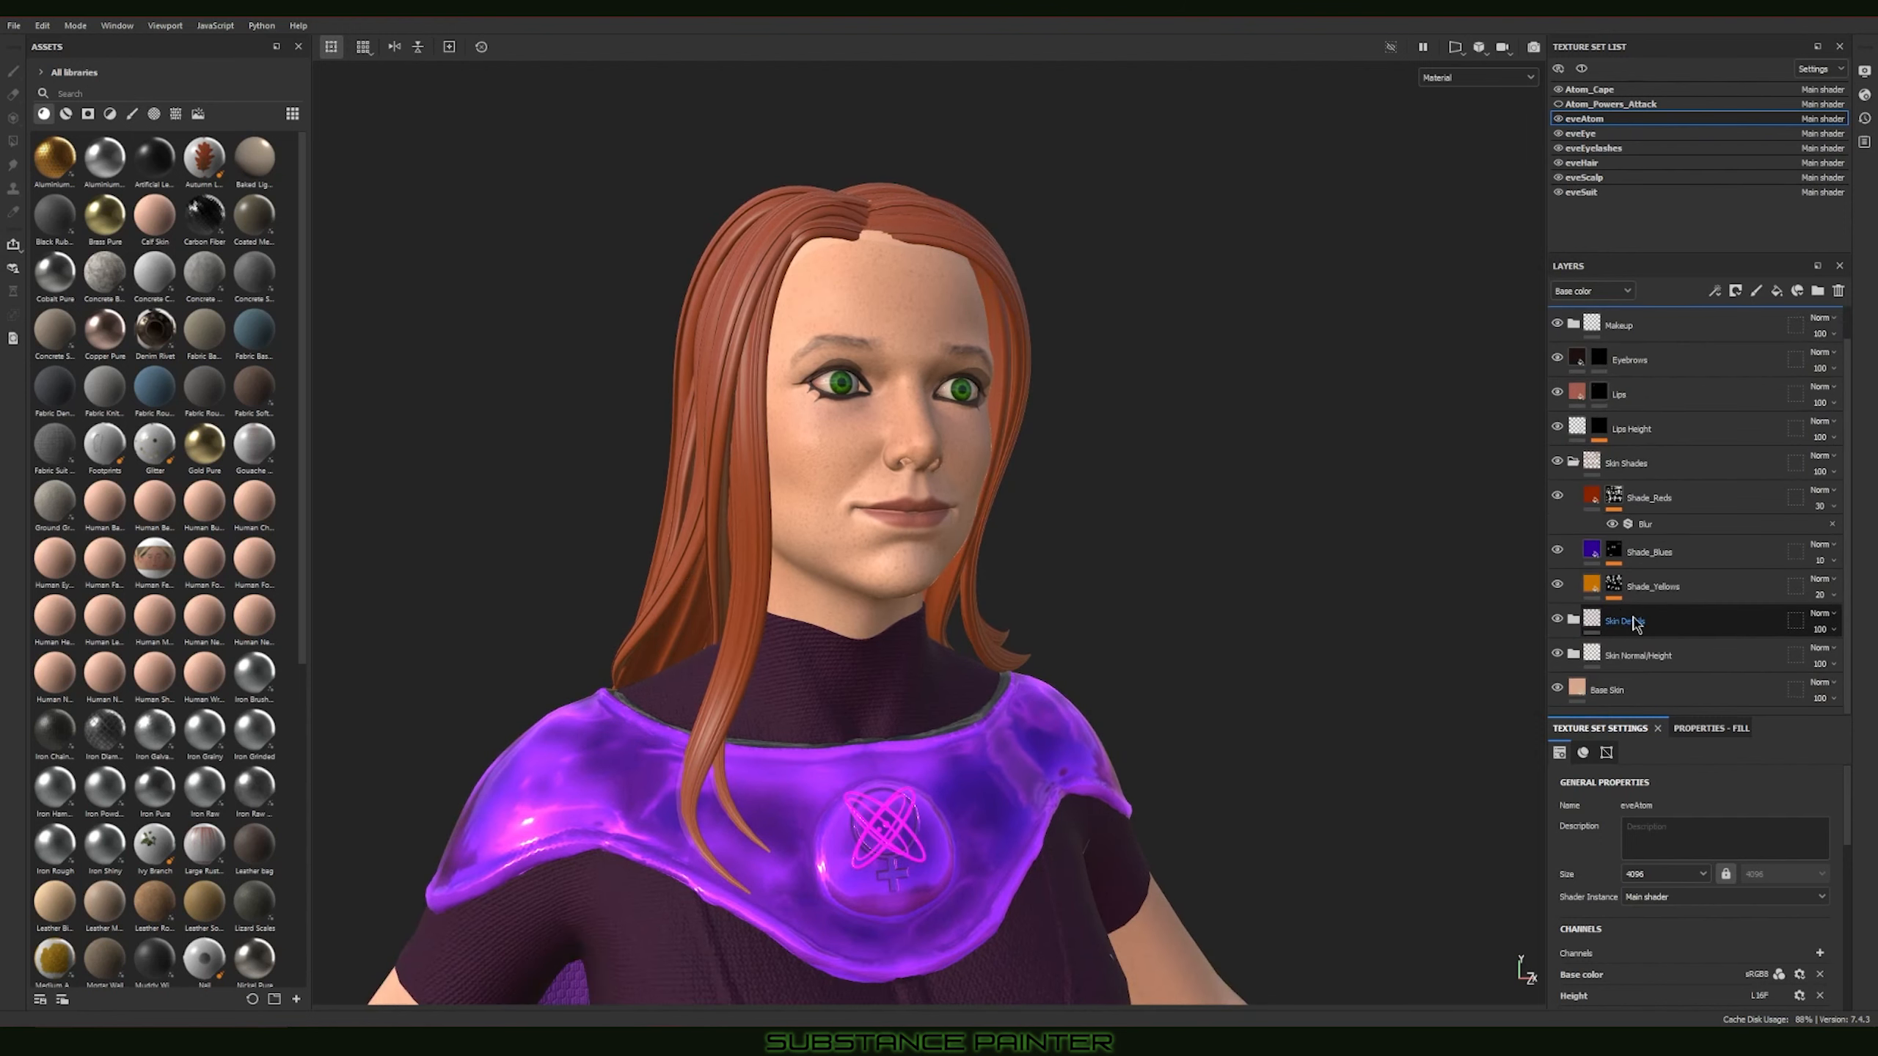
pyautogui.click(1613, 589)
pyautogui.hotkey('ctrl', 'v')
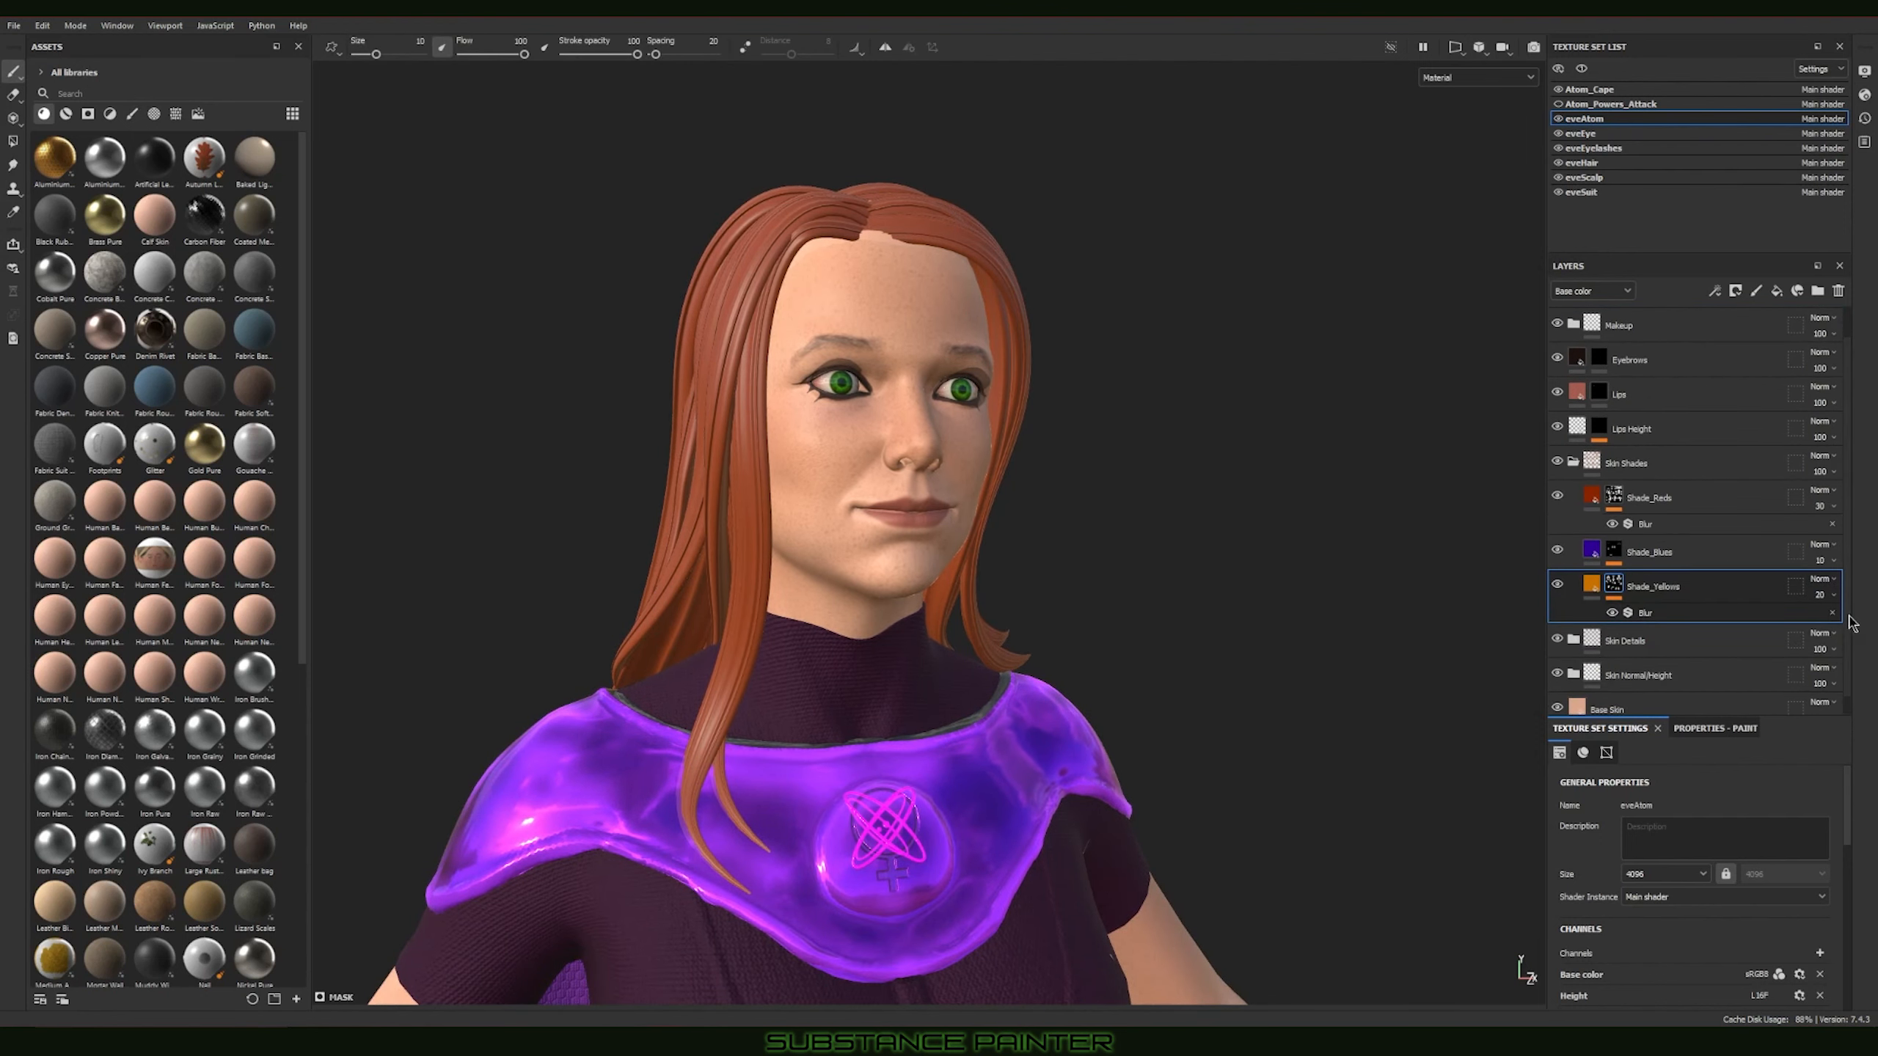
pyautogui.click(1821, 597)
pyautogui.moveTo(1820, 621); pyautogui.dragTo(1875, 623)
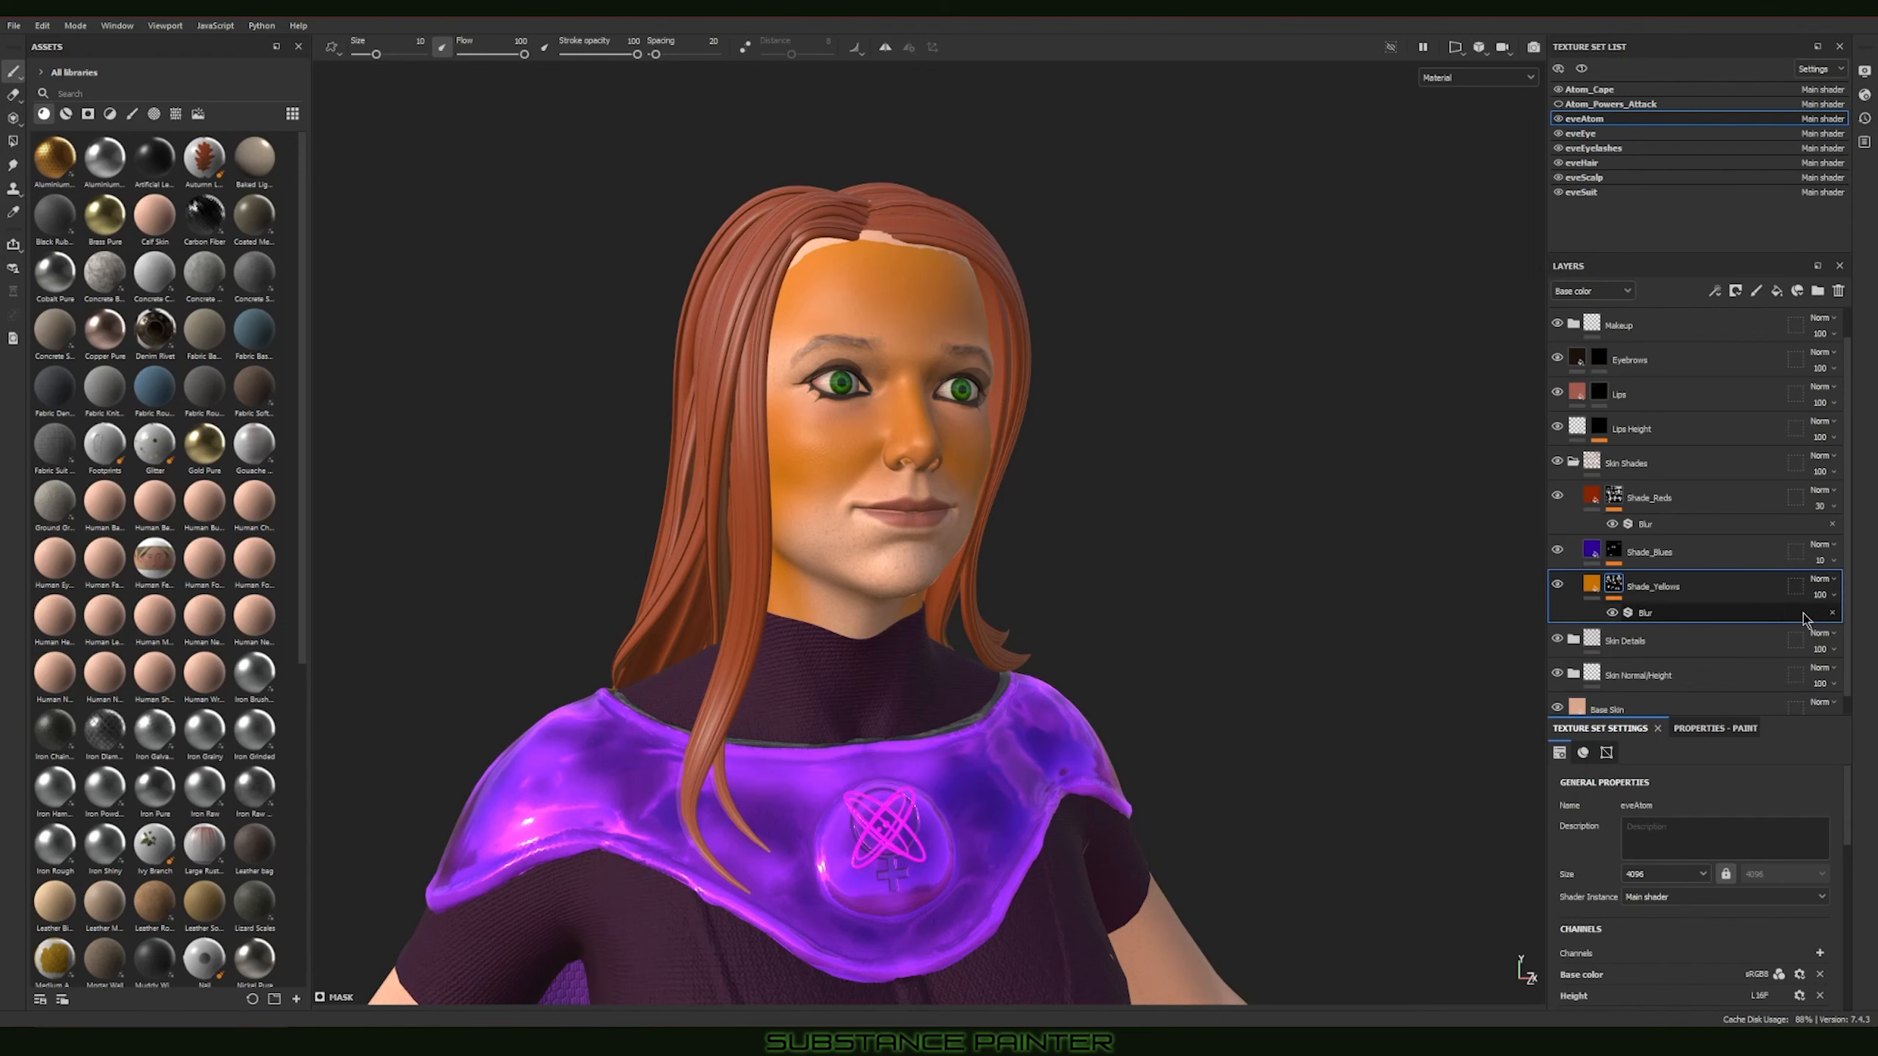
pyautogui.click(1612, 613)
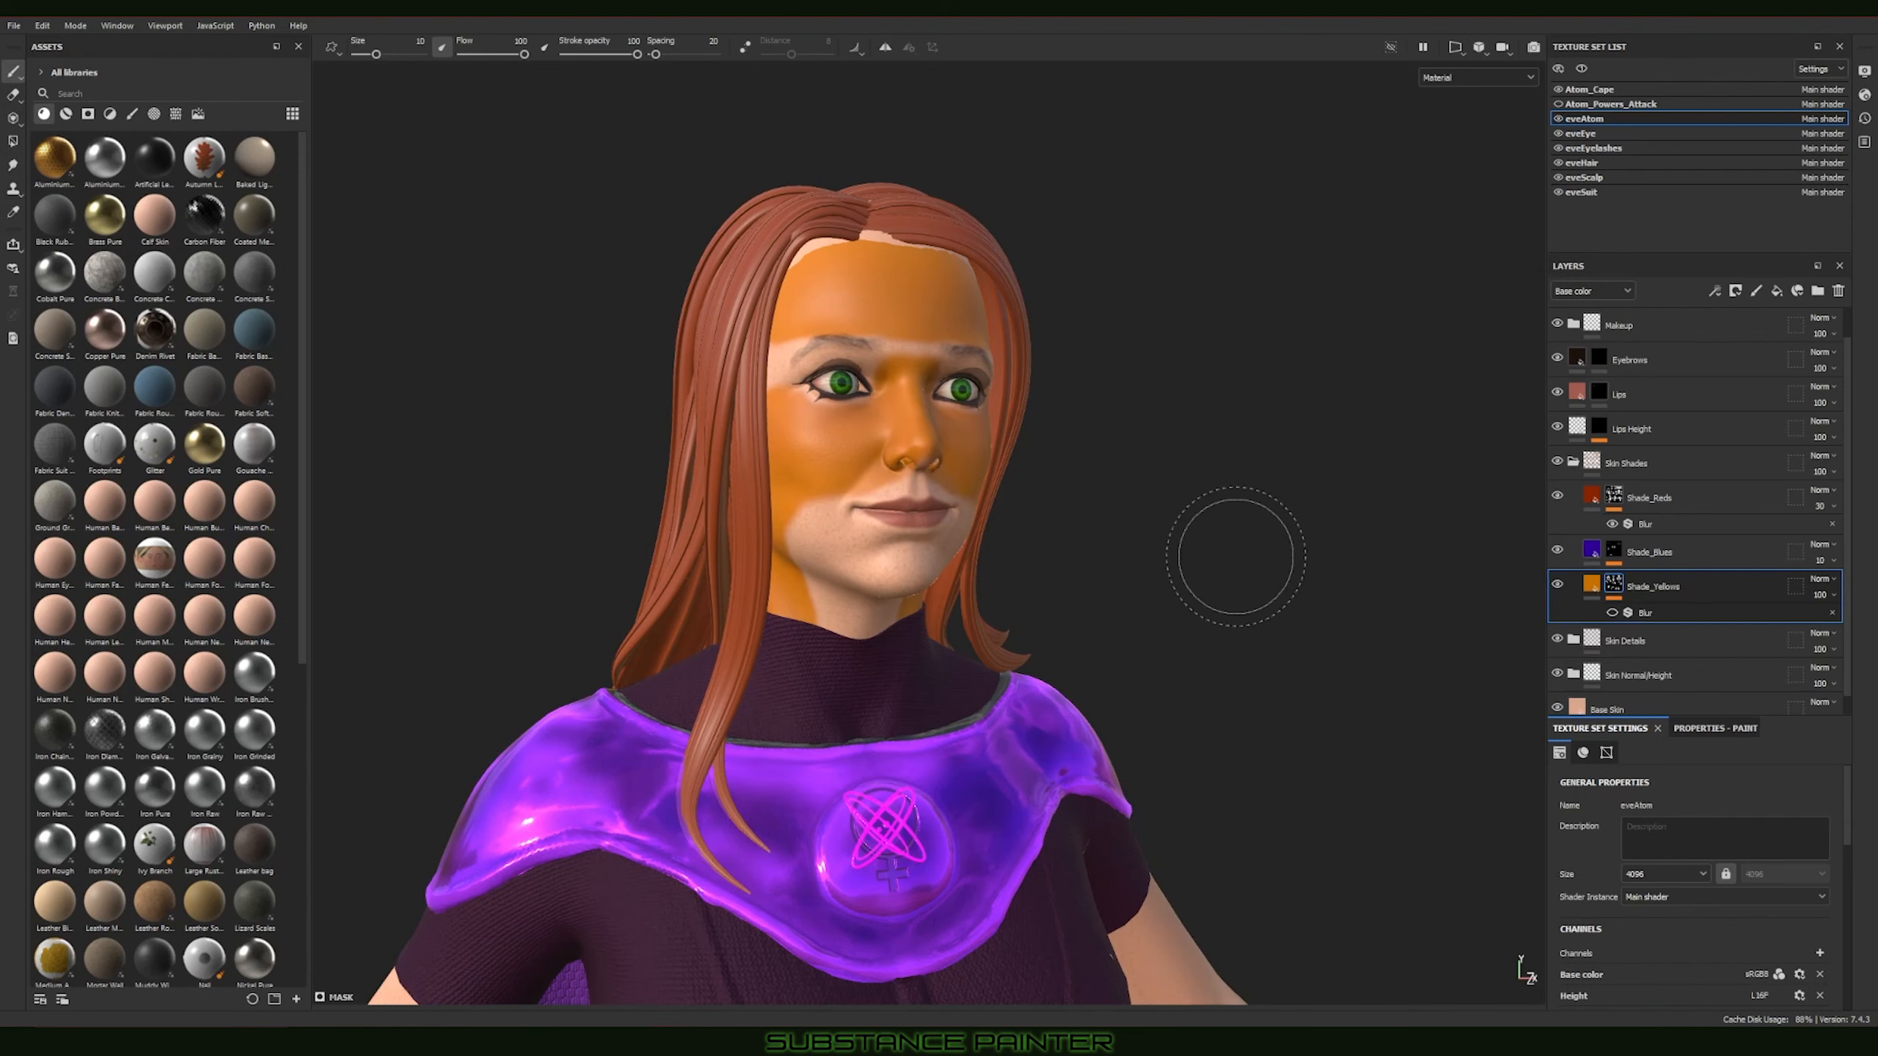
# Step: Set the Shade_Yellows layer's opacity to 24 and turn its Blur filter back on
pyautogui.keyDown('alt'); pyautogui.moveTo(1227, 550); pyautogui.dragTo(820, 415); pyautogui.keyUp('alt')
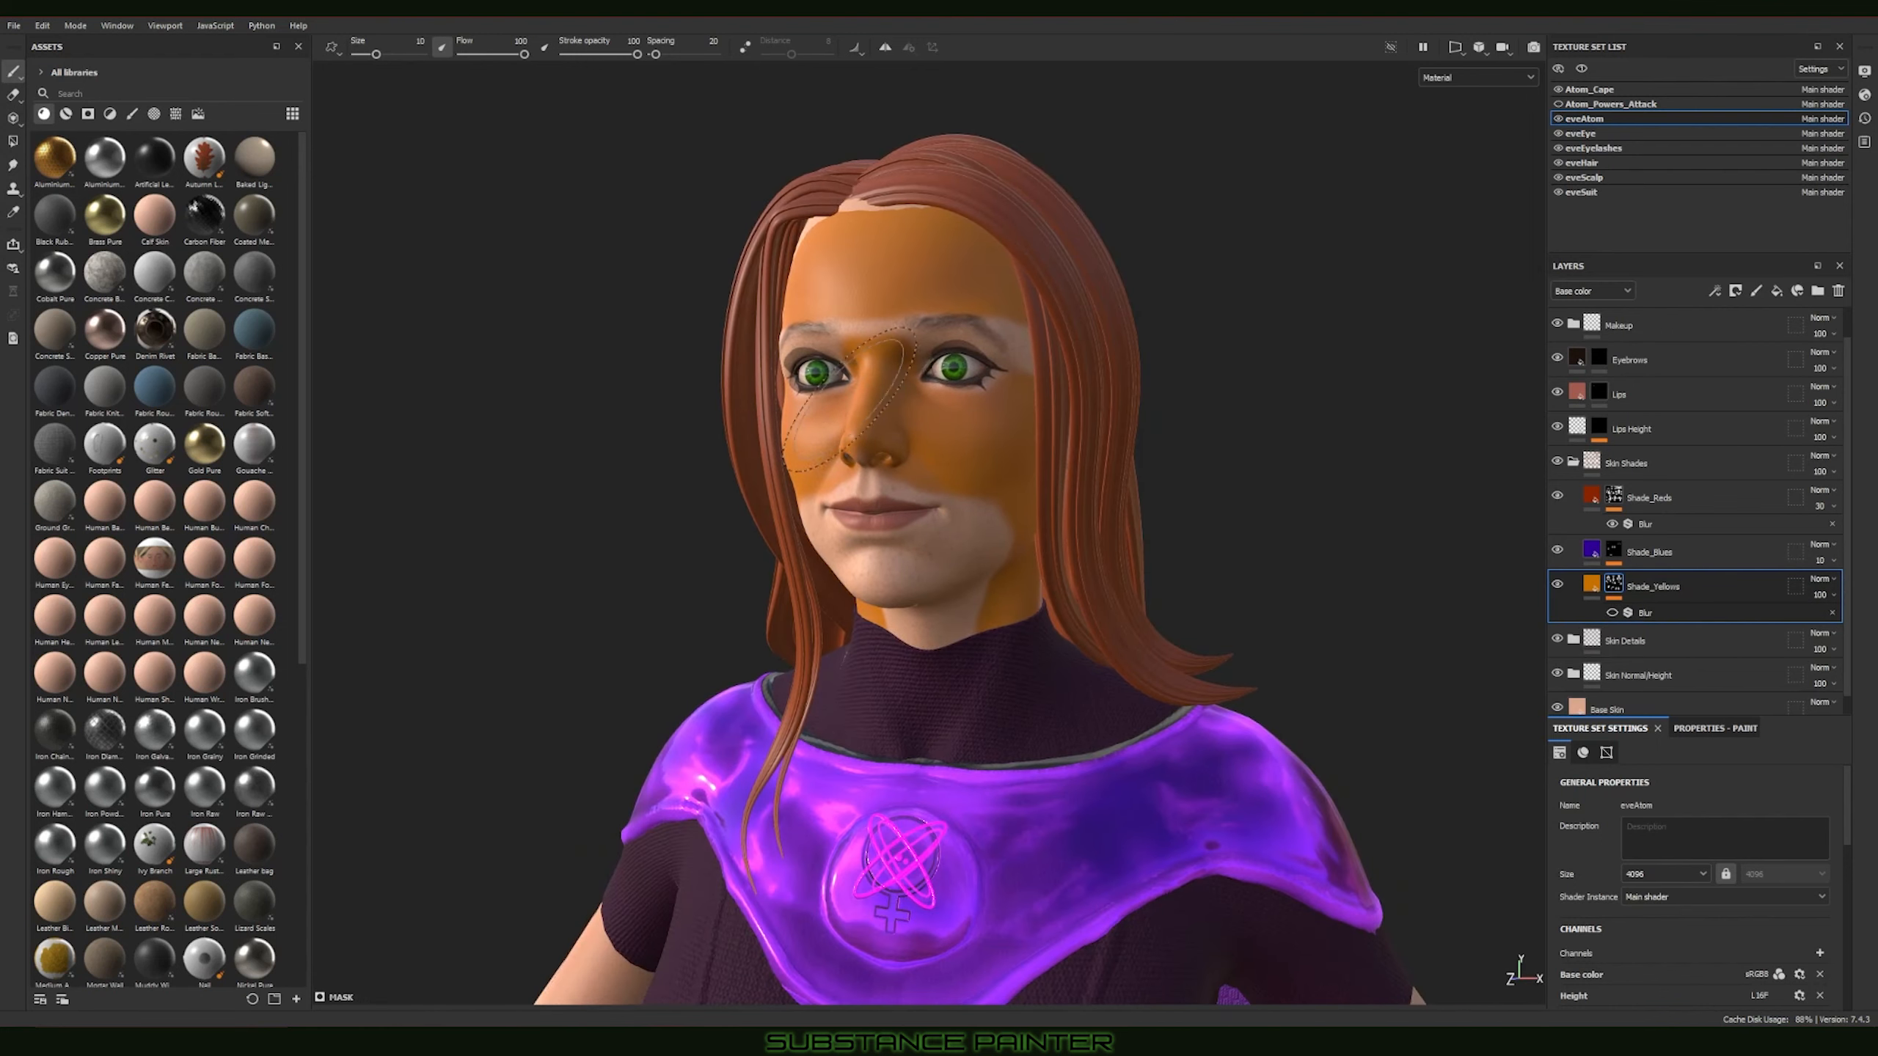
pyautogui.keyDown('alt'); pyautogui.moveTo(1049, 503); pyautogui.dragTo(1247, 492); pyautogui.keyUp('alt')
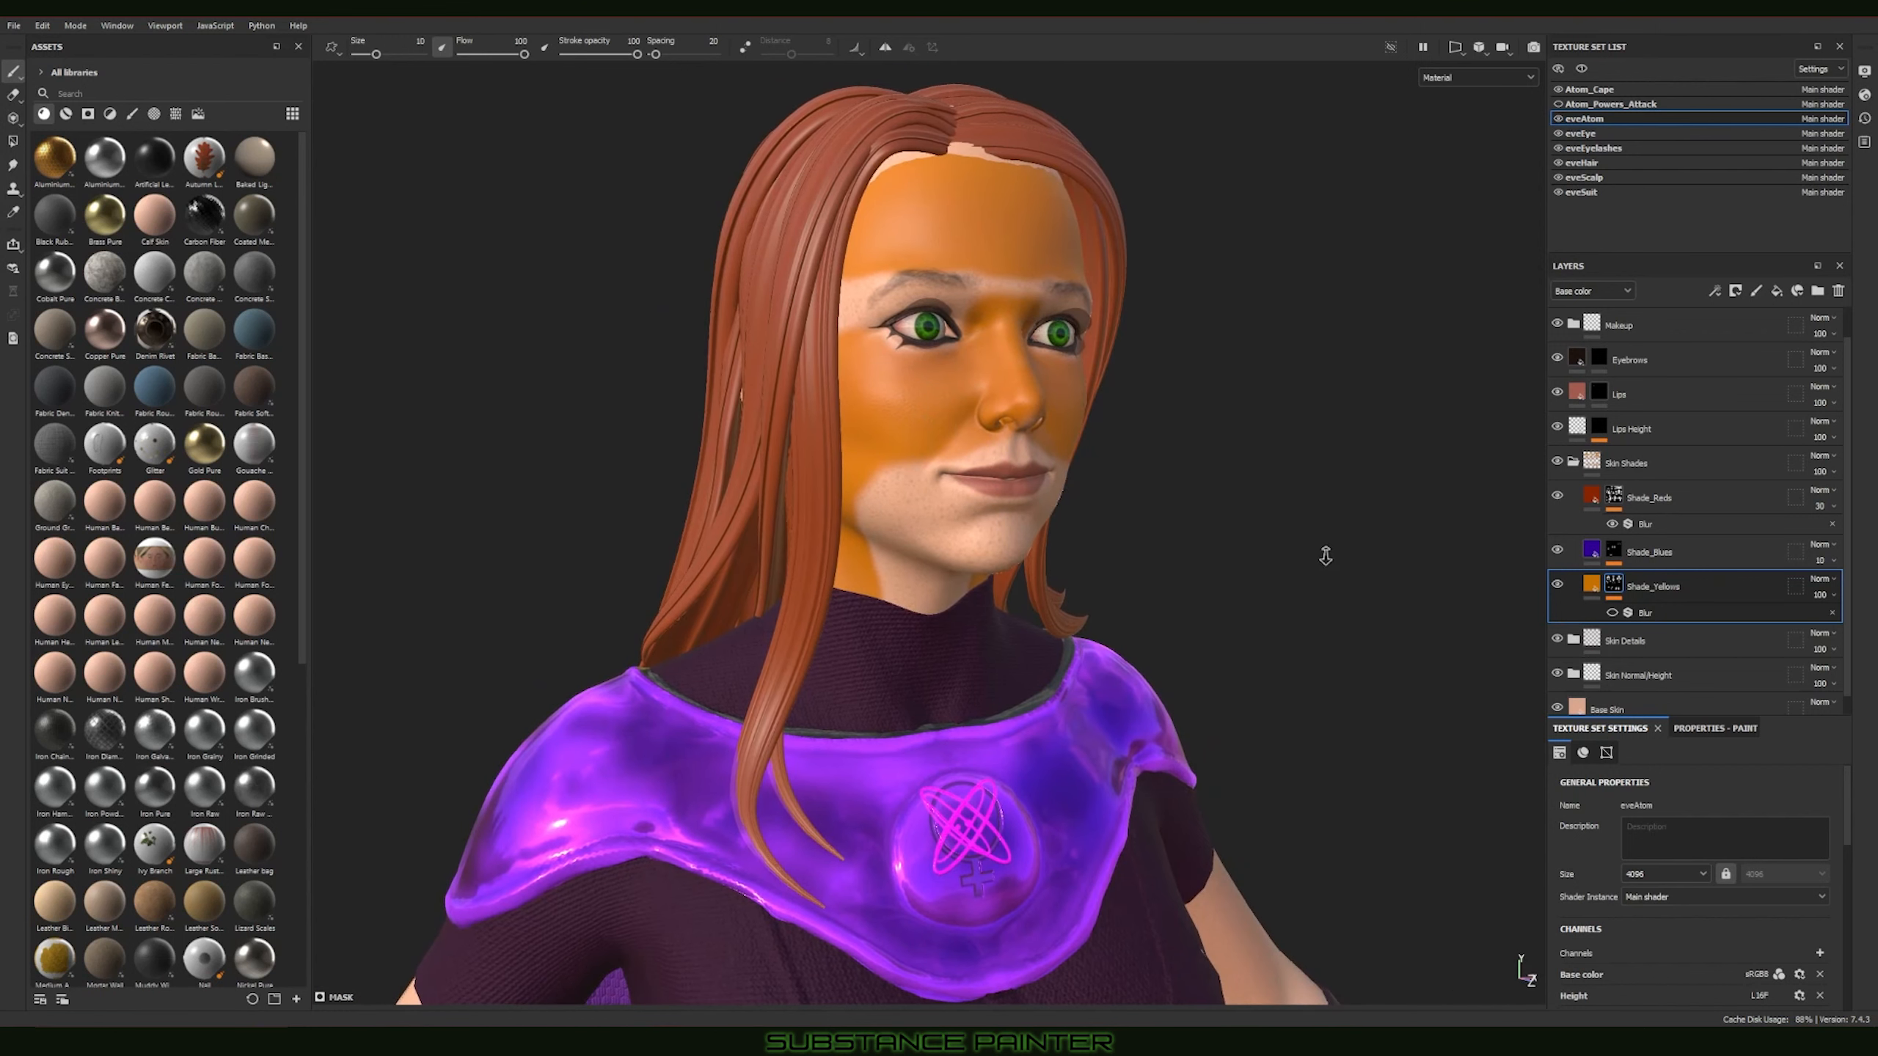
pyautogui.scroll(-3, 1325, 545)
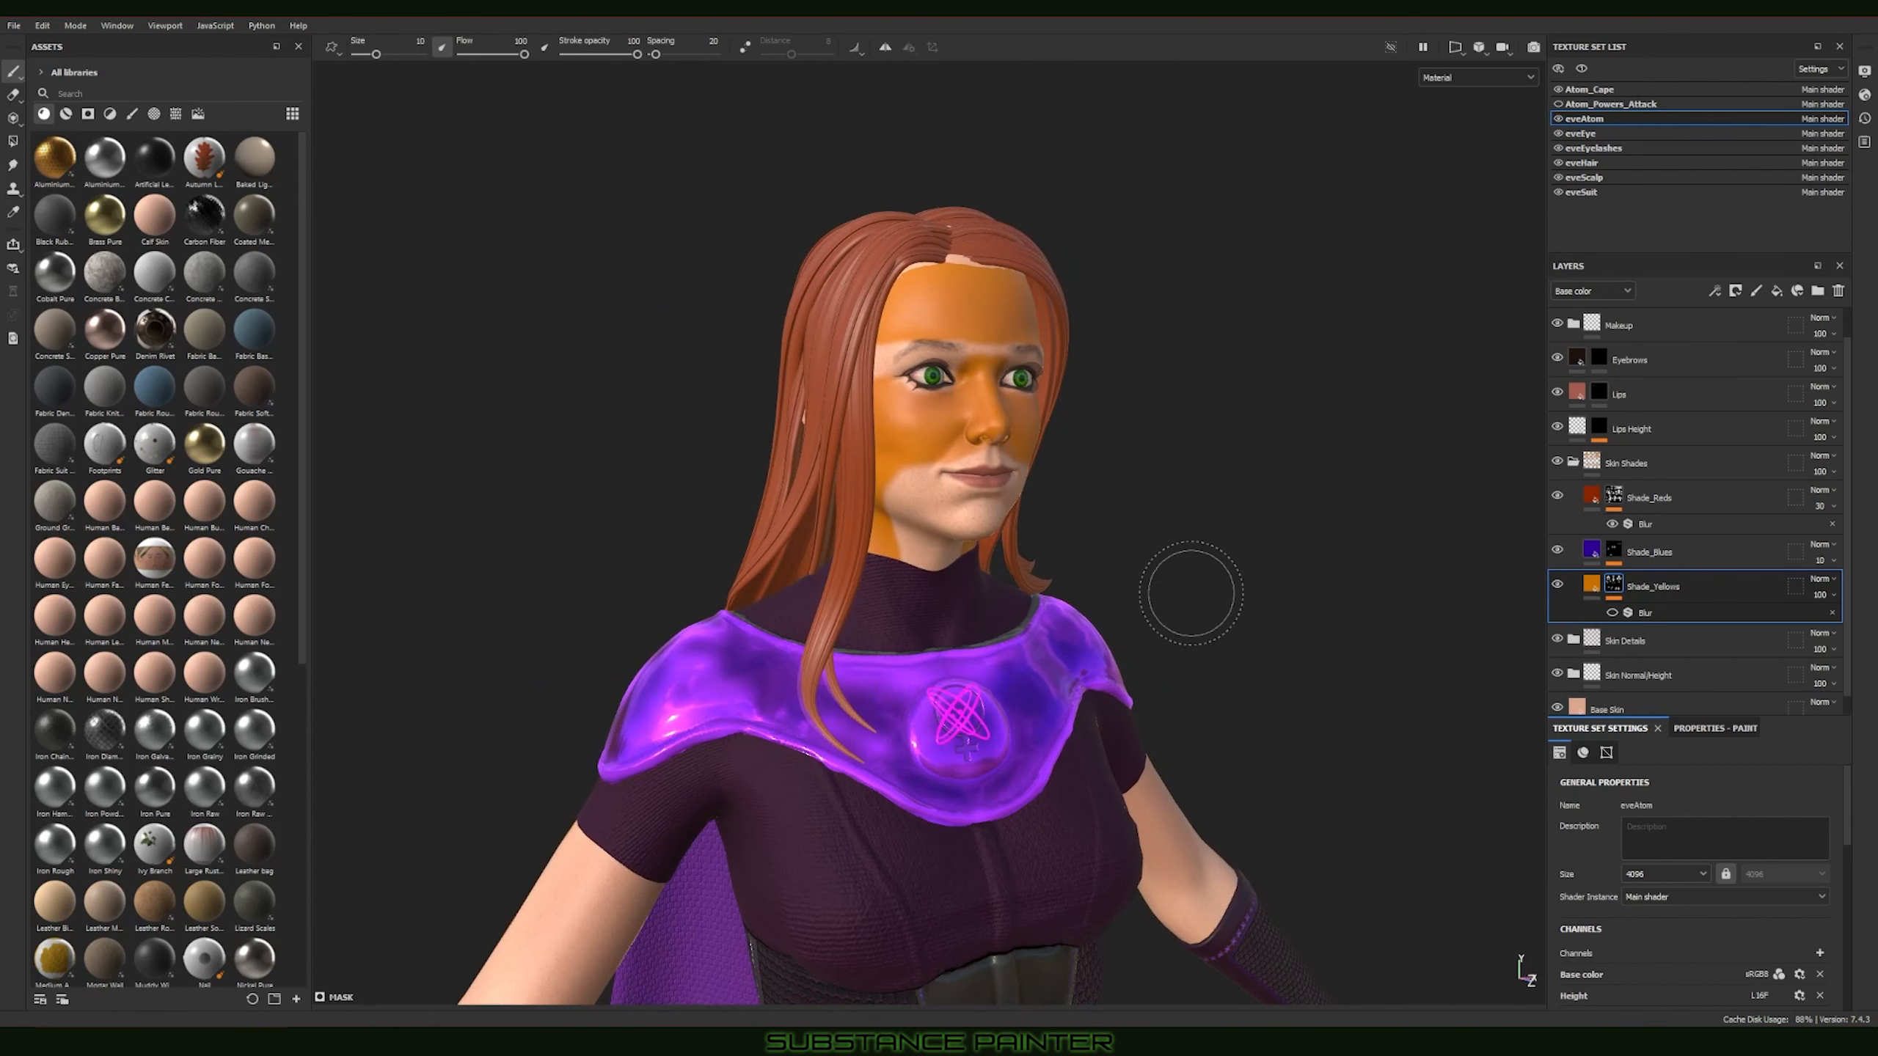
pyautogui.click(1820, 595)
pyautogui.moveTo(1868, 624); pyautogui.dragTo(1828, 628)
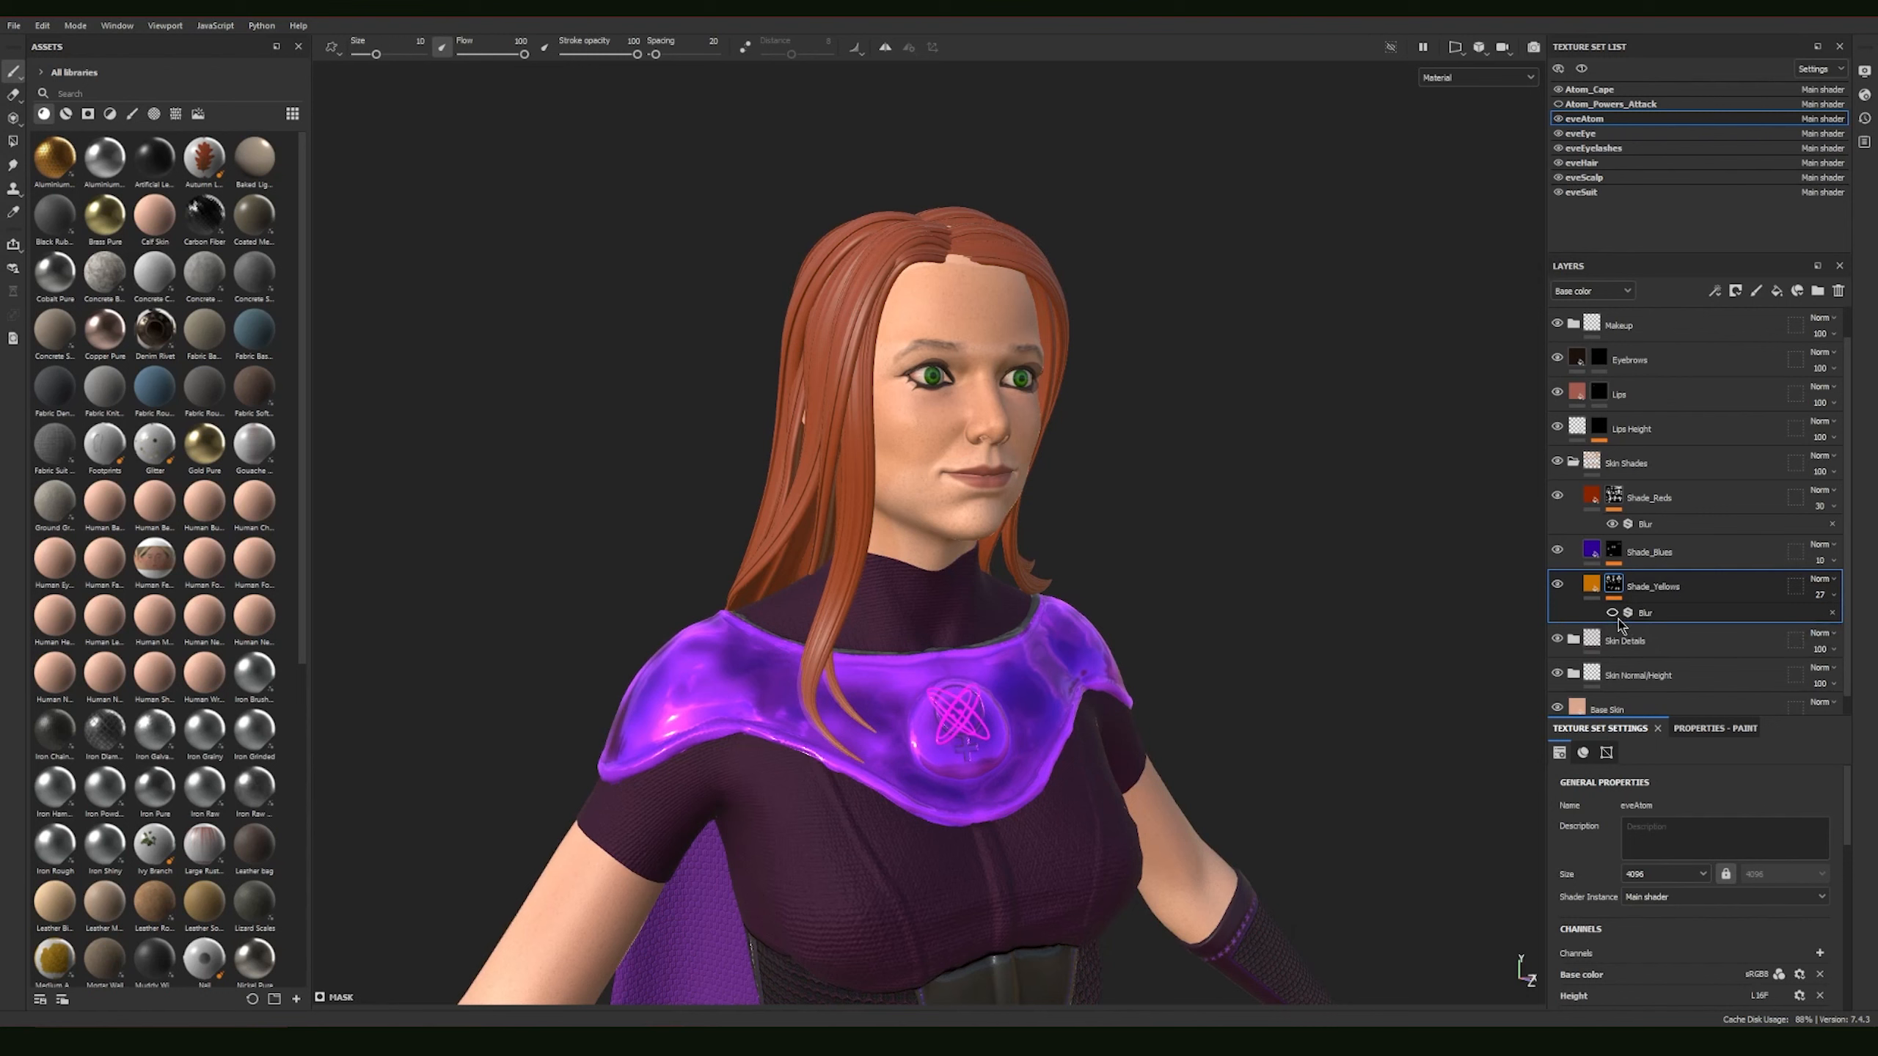
pyautogui.click(1820, 595)
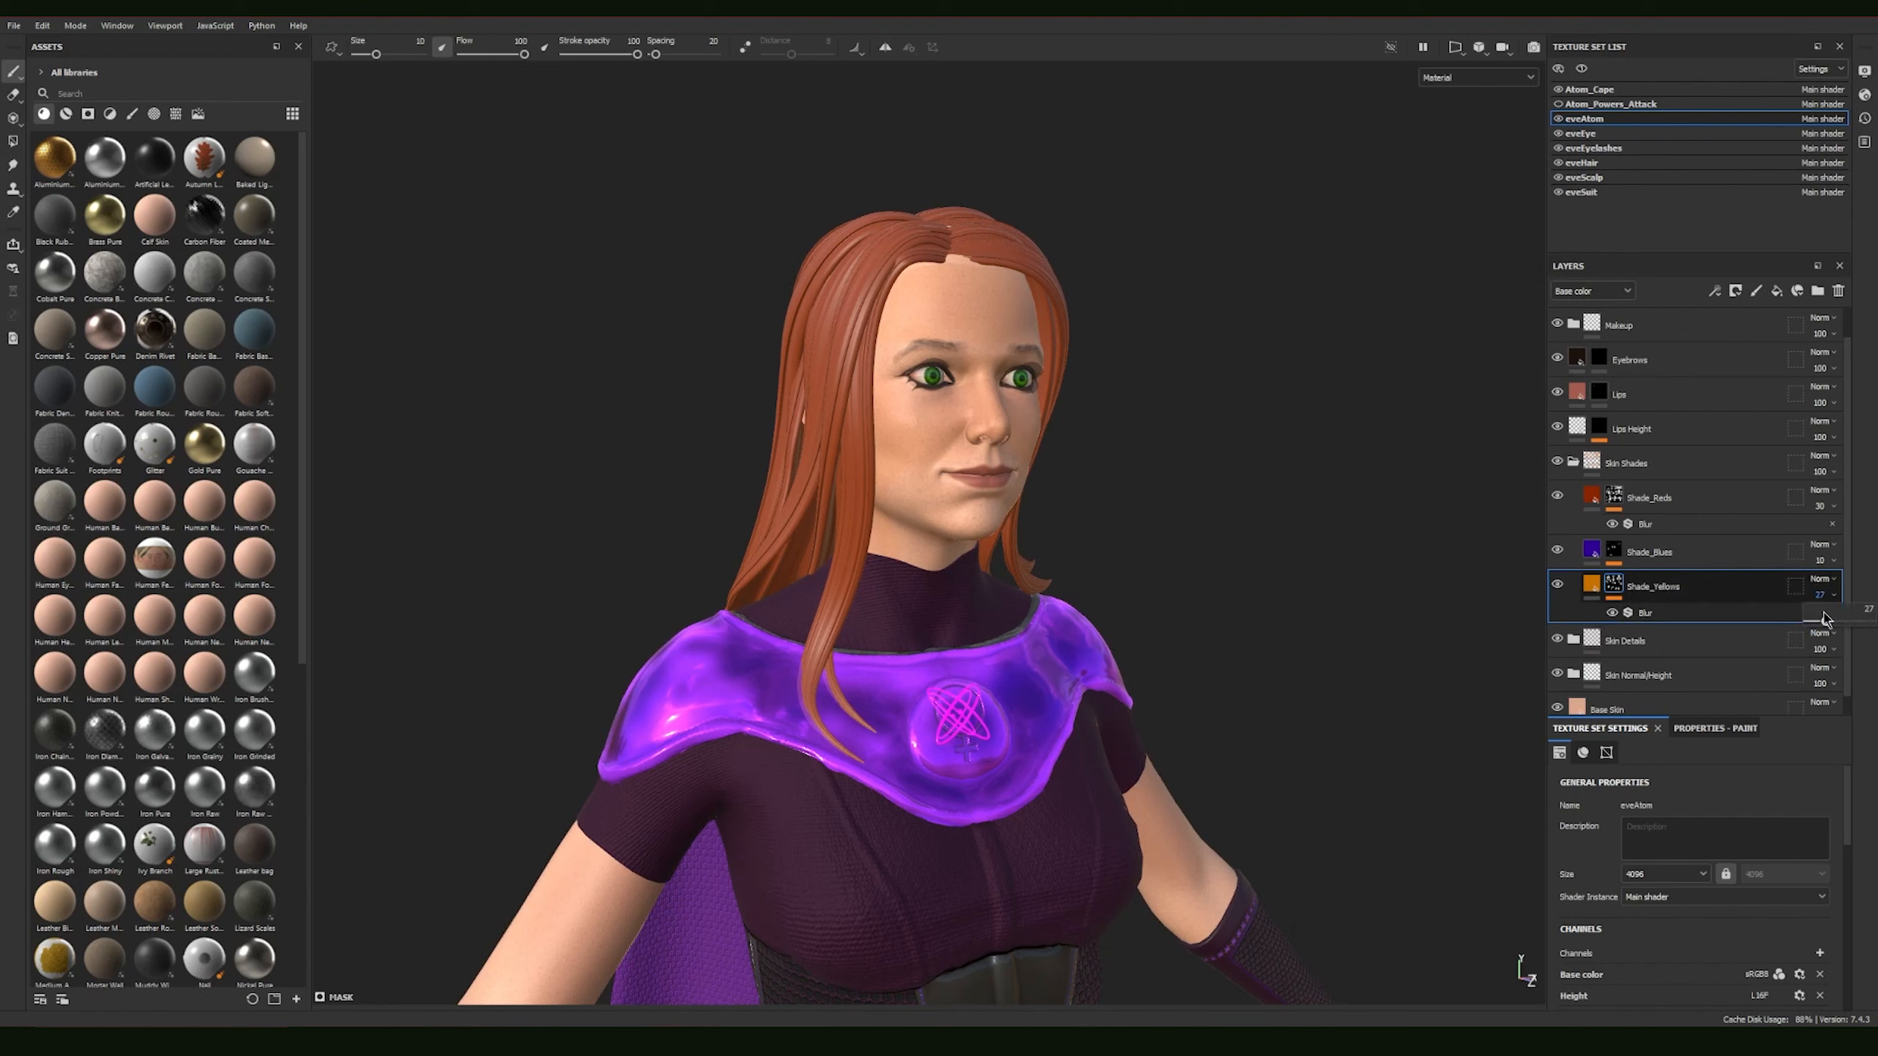
pyautogui.moveTo(1825, 624)
pyautogui.mouseDown()
pyautogui.moveTo(1843, 628)
pyautogui.moveTo(1822, 627)
pyautogui.mouseUp()
# Step: Collapse the Skin Shades folder and hide the Freckles Small layer inside Skin Details
pyautogui.keyDown('alt'); pyautogui.moveTo(1333, 557); pyautogui.dragTo(1163, 563); pyautogui.keyUp('alt')
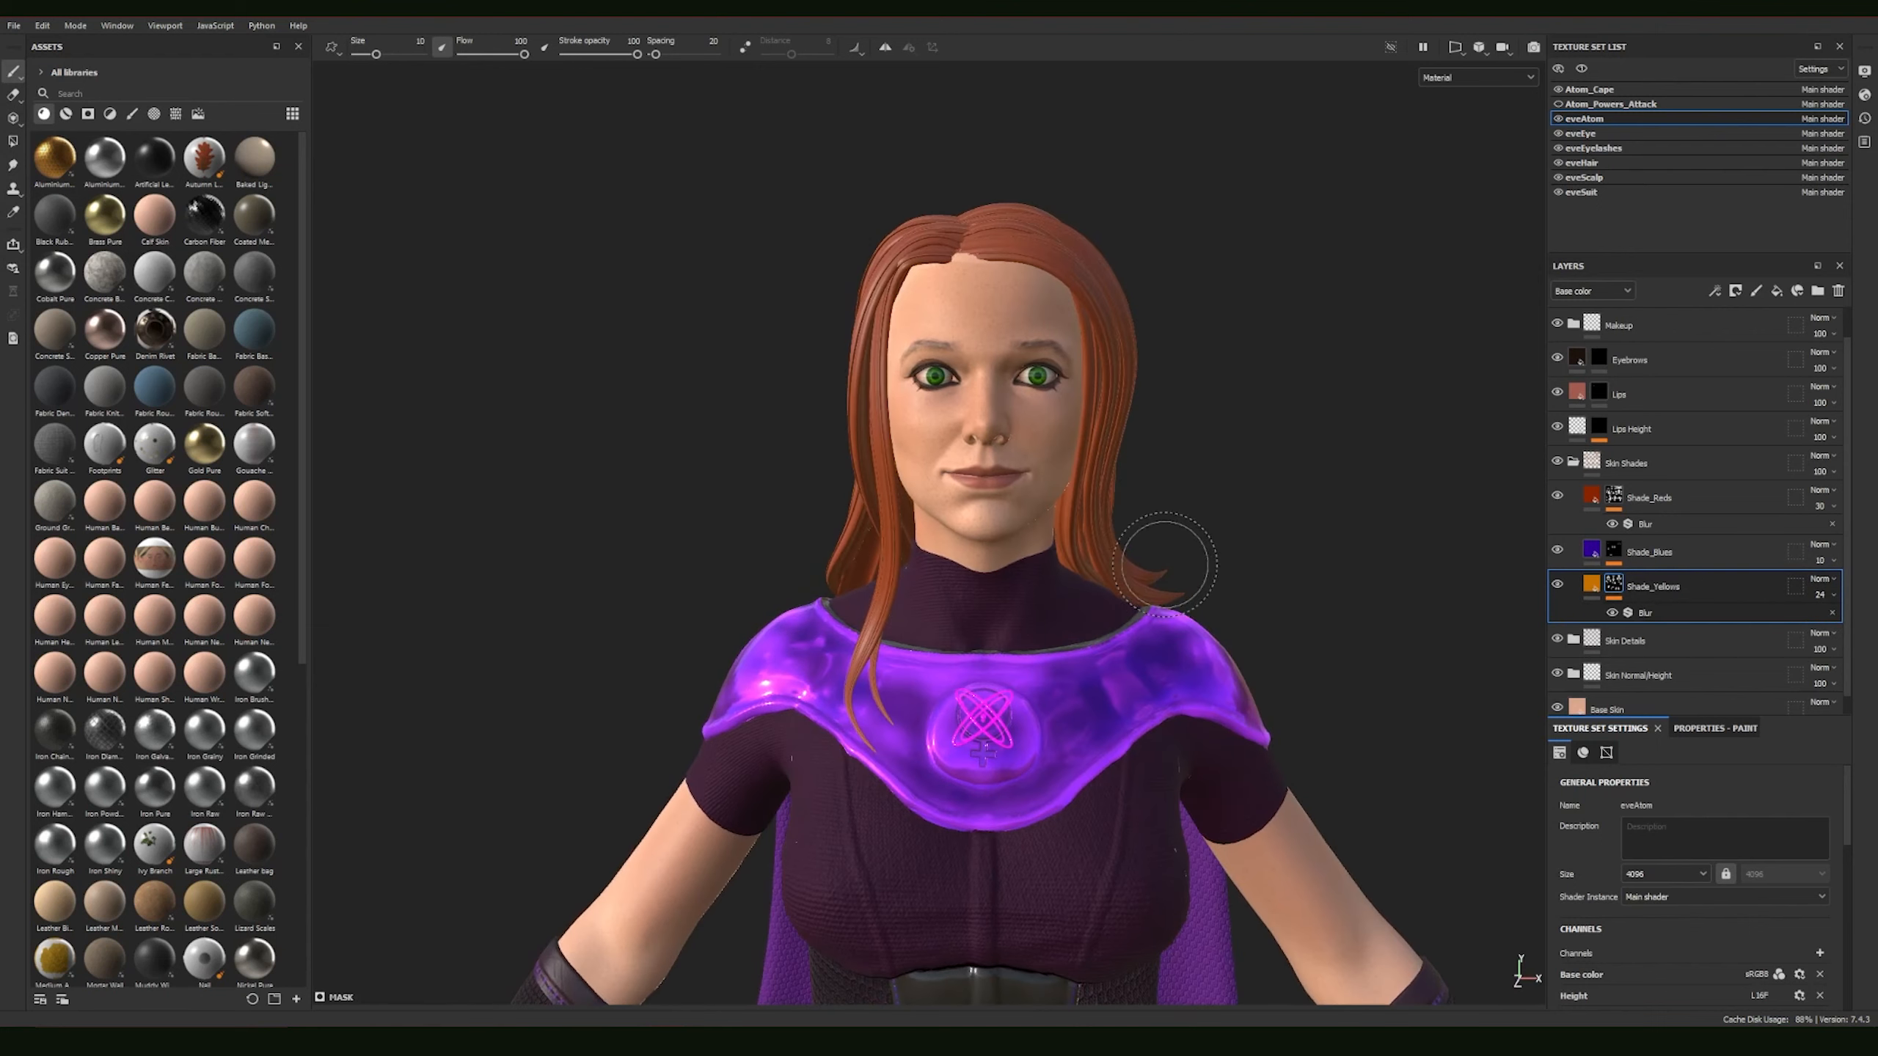
pyautogui.keyDown('alt'); pyautogui.moveTo(1413, 578); pyautogui.dragTo(1318, 564); pyautogui.keyUp('alt')
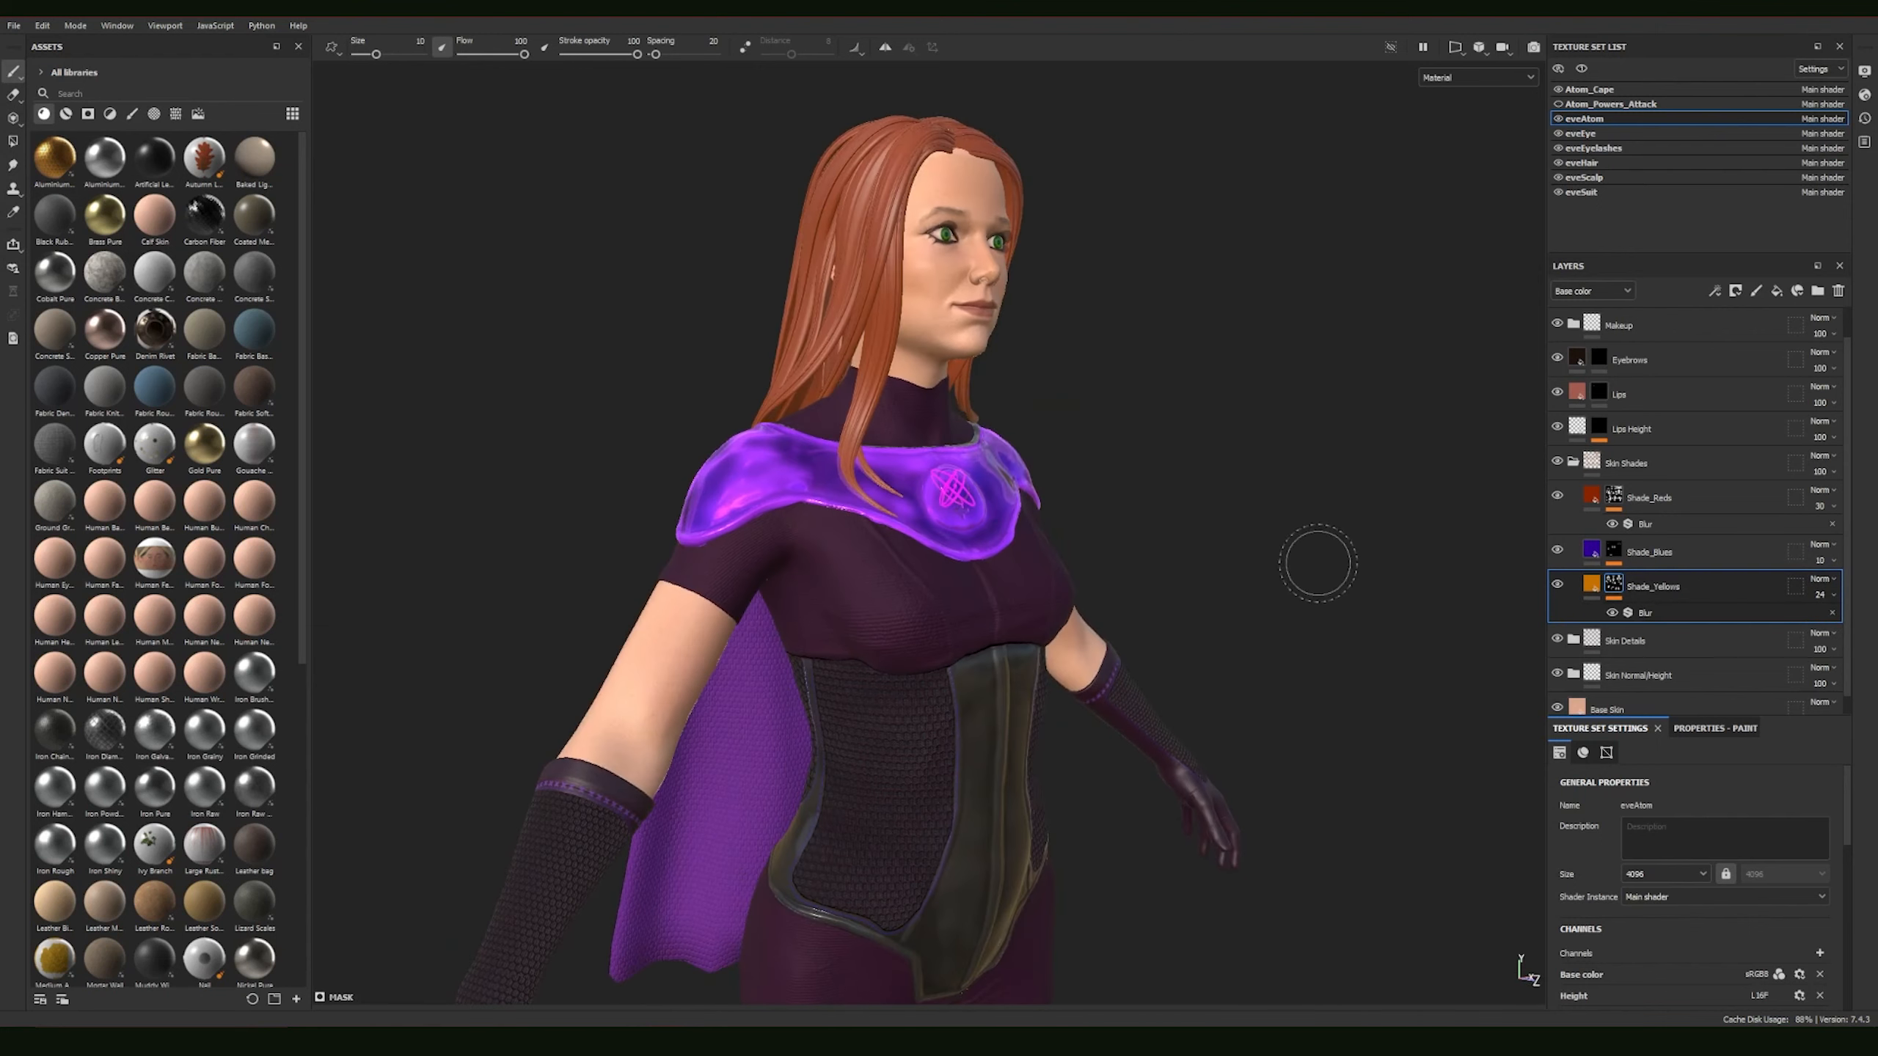
pyautogui.keyDown('alt'); pyautogui.moveTo(1318, 563); pyautogui.dragTo(1092, 549, button='right'); pyautogui.keyUp('alt')
pyautogui.keyDown('alt'); pyautogui.moveTo(1091, 549); pyautogui.dragTo(1076, 386, button='middle'); pyautogui.keyUp('alt')
pyautogui.keyDown('alt'); pyautogui.moveTo(1172, 608); pyautogui.dragTo(1163, 473, button='middle'); pyautogui.keyUp('alt')
pyautogui.keyDown('alt'); pyautogui.moveTo(1179, 599); pyautogui.dragTo(1144, 566); pyautogui.keyUp('alt')
pyautogui.click(1819, 506)
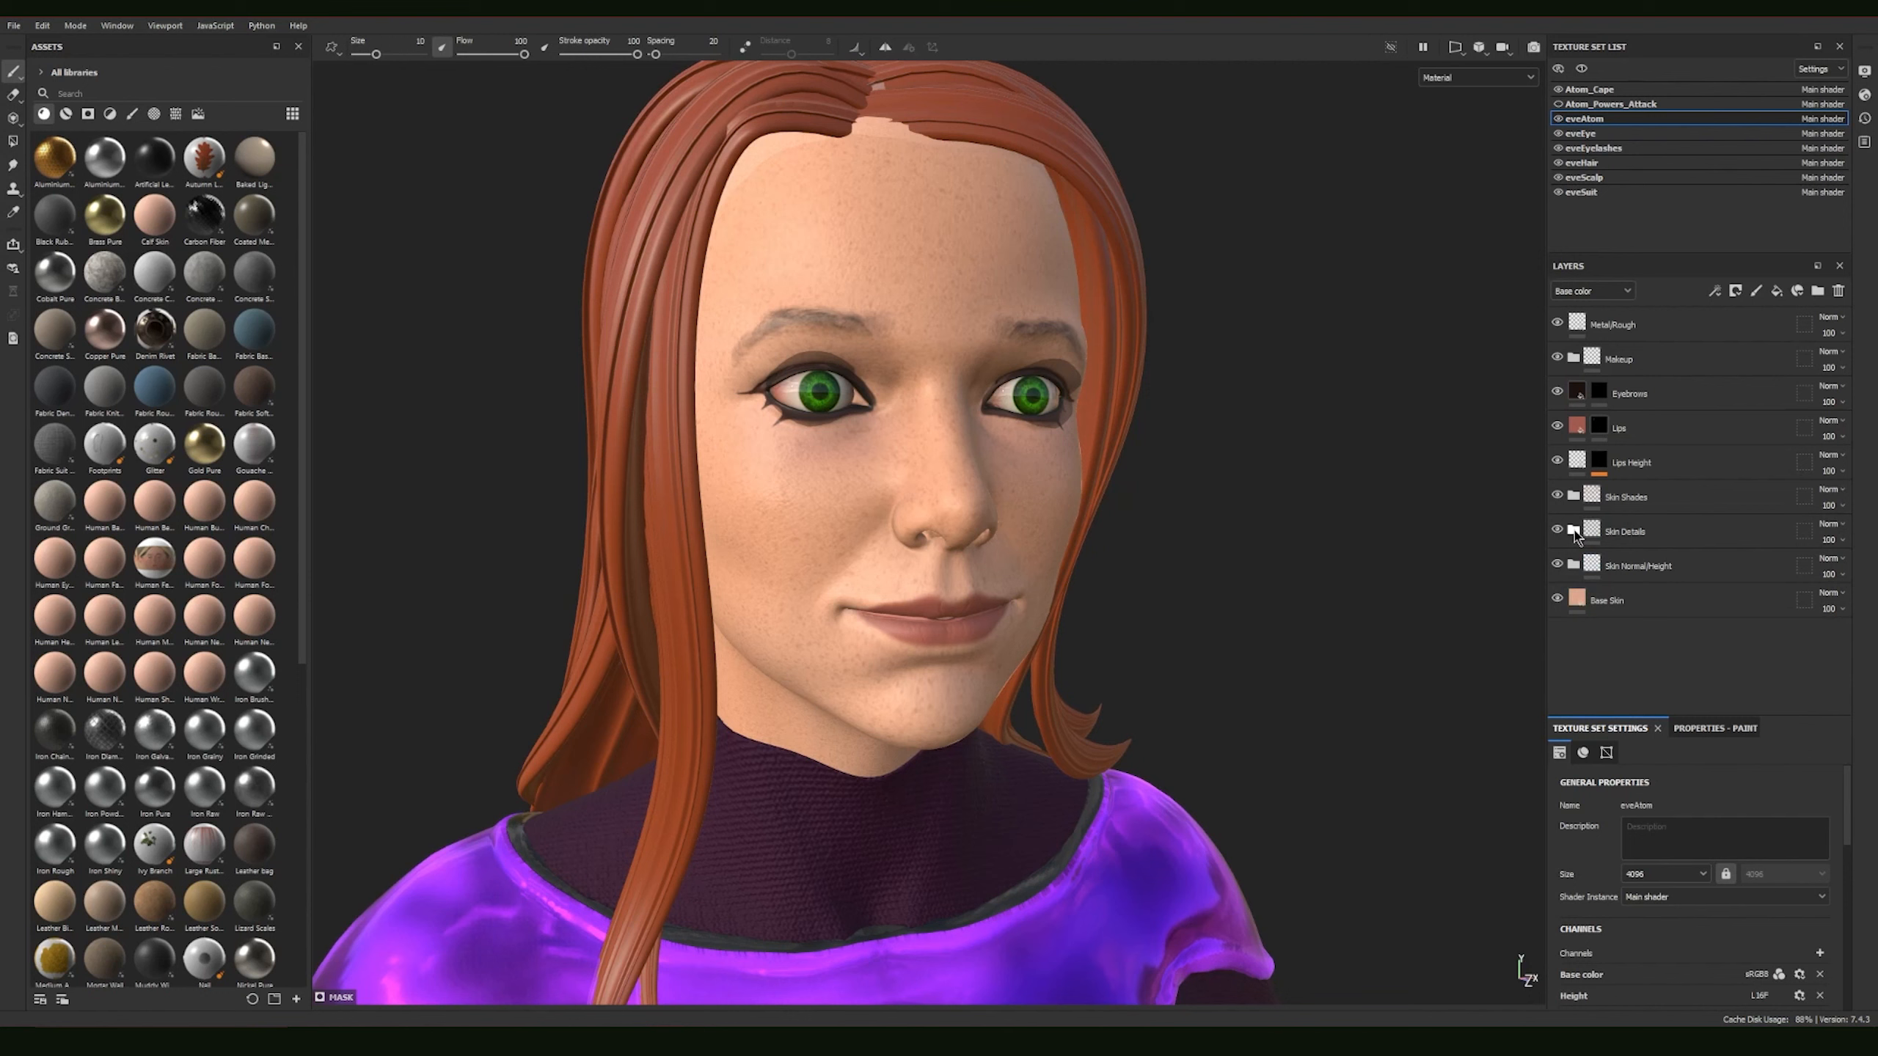
pyautogui.click(1573, 531)
pyautogui.click(1557, 566)
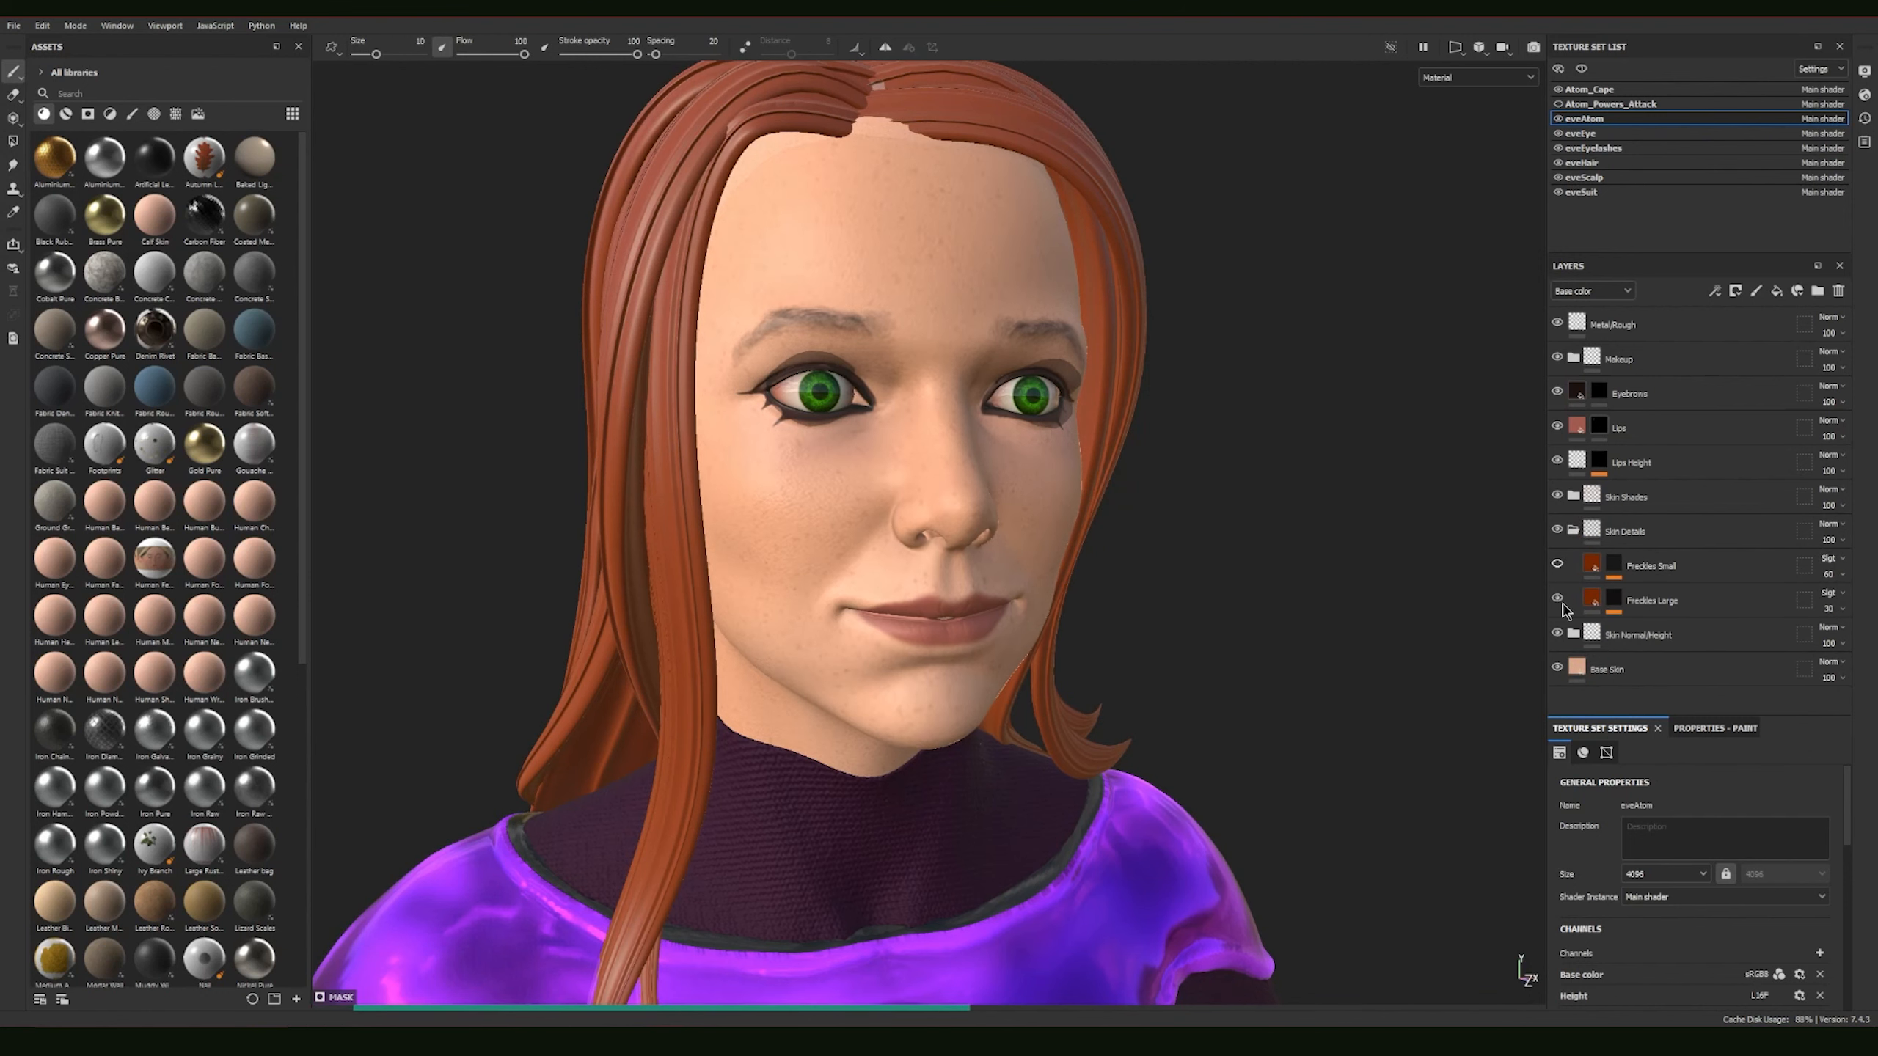
# Step: Expand the effects on the Freckles Small mask and select its Dirt 5 fill
pyautogui.click(1615, 568)
pyautogui.click(1614, 574)
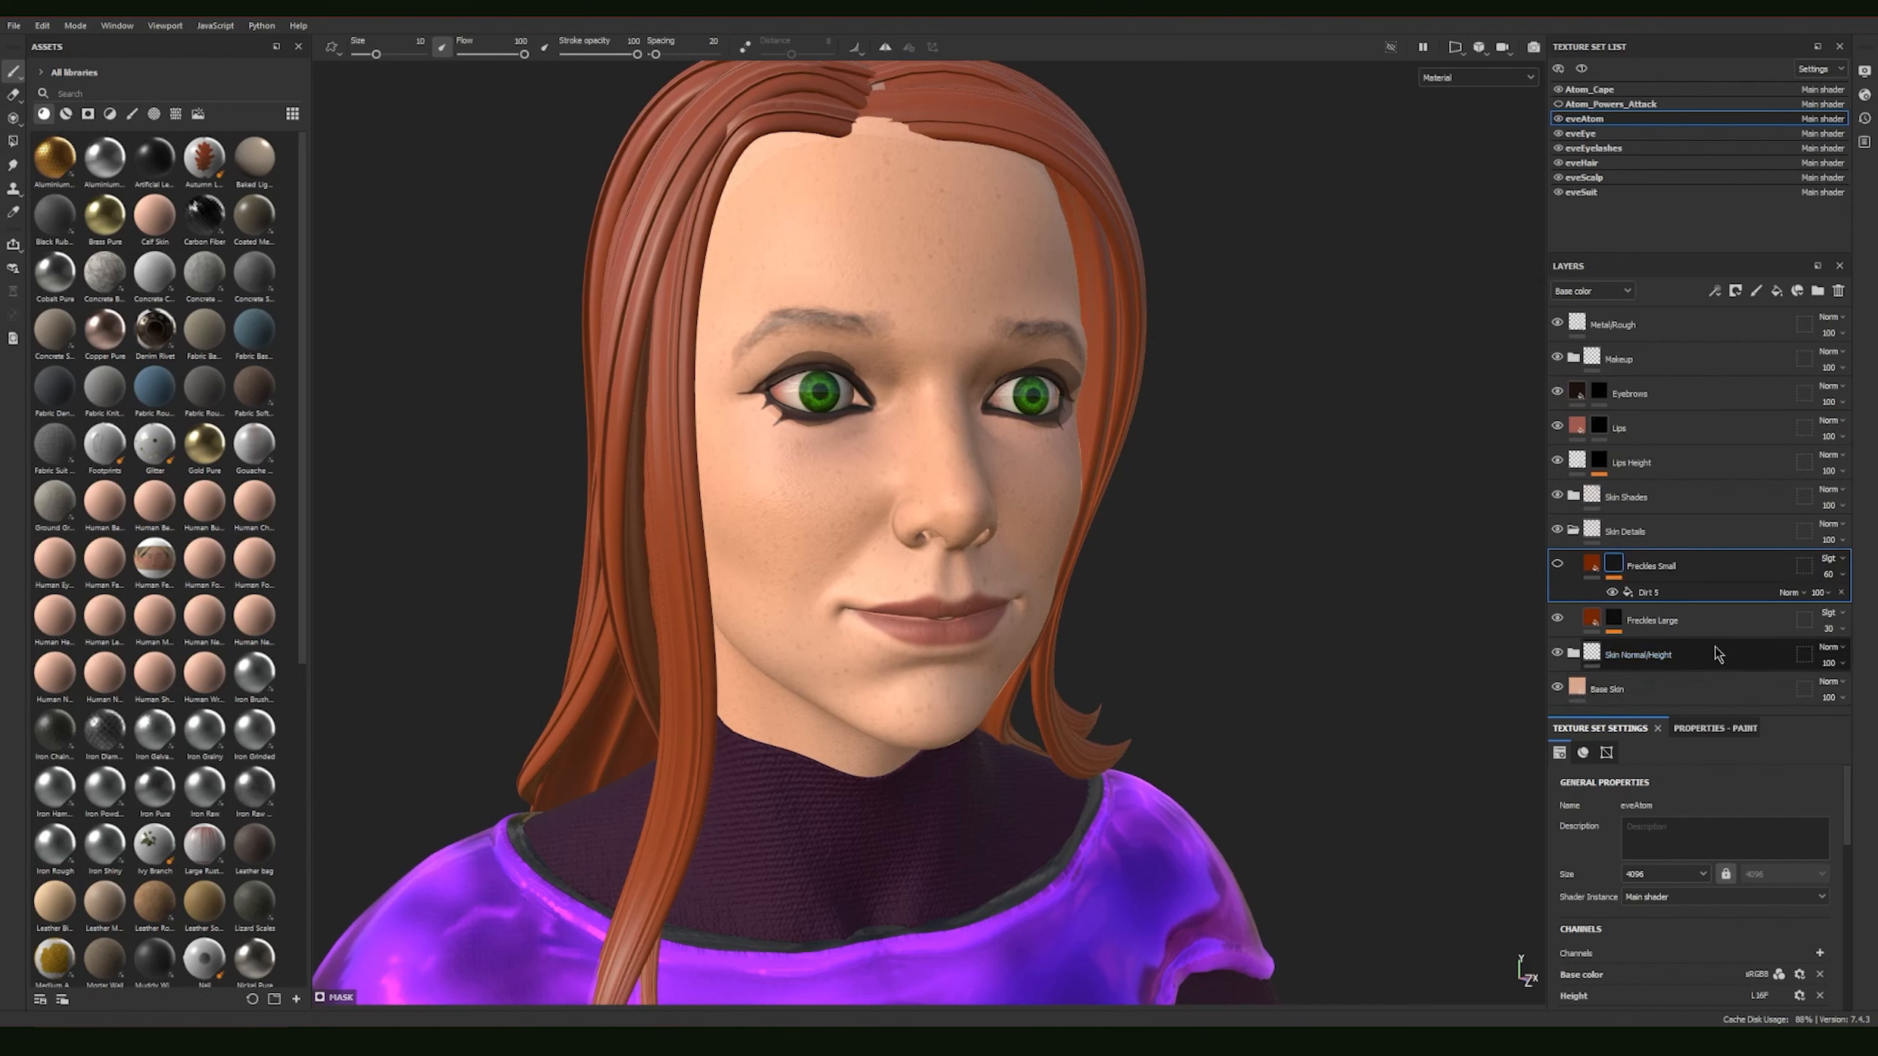
pyautogui.click(1650, 592)
pyautogui.doubleClick(1656, 596)
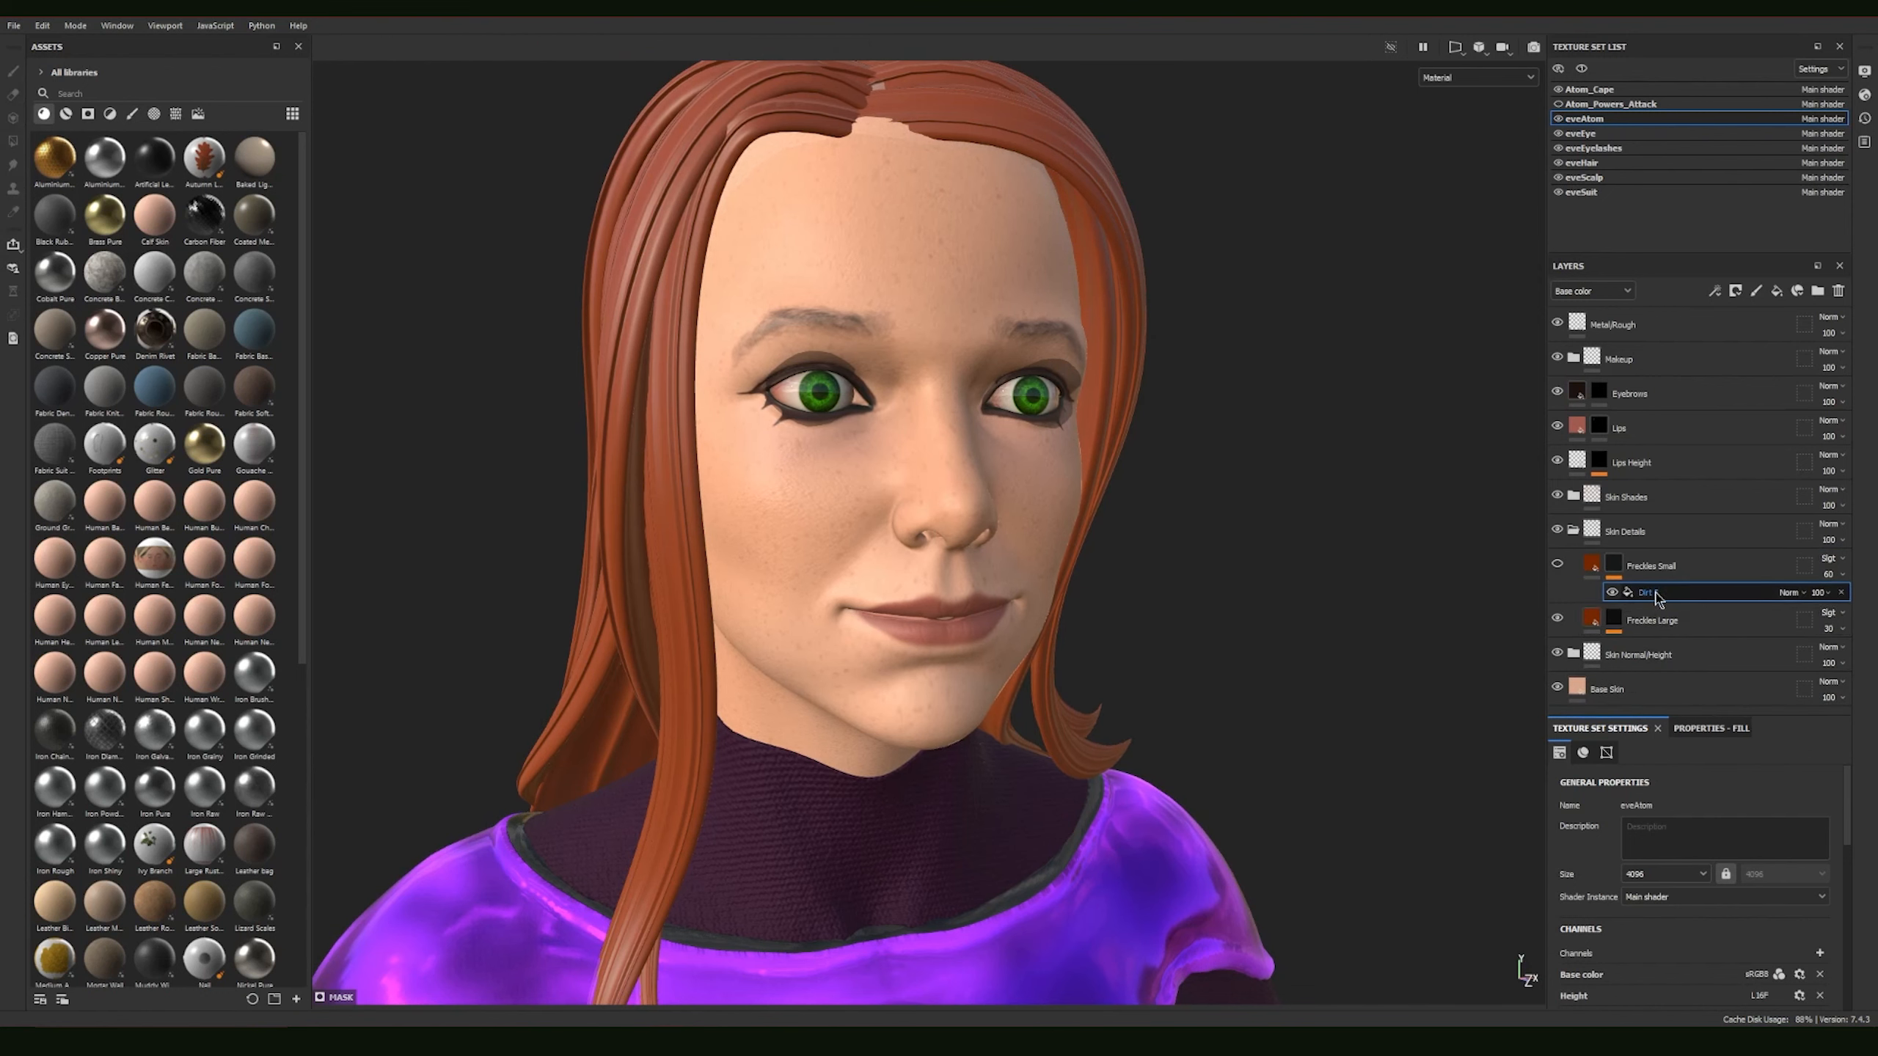
# Step: Toggle the visibility of the Freckles Small layer to compare the face with and without the small freckles
pyautogui.click(1555, 567)
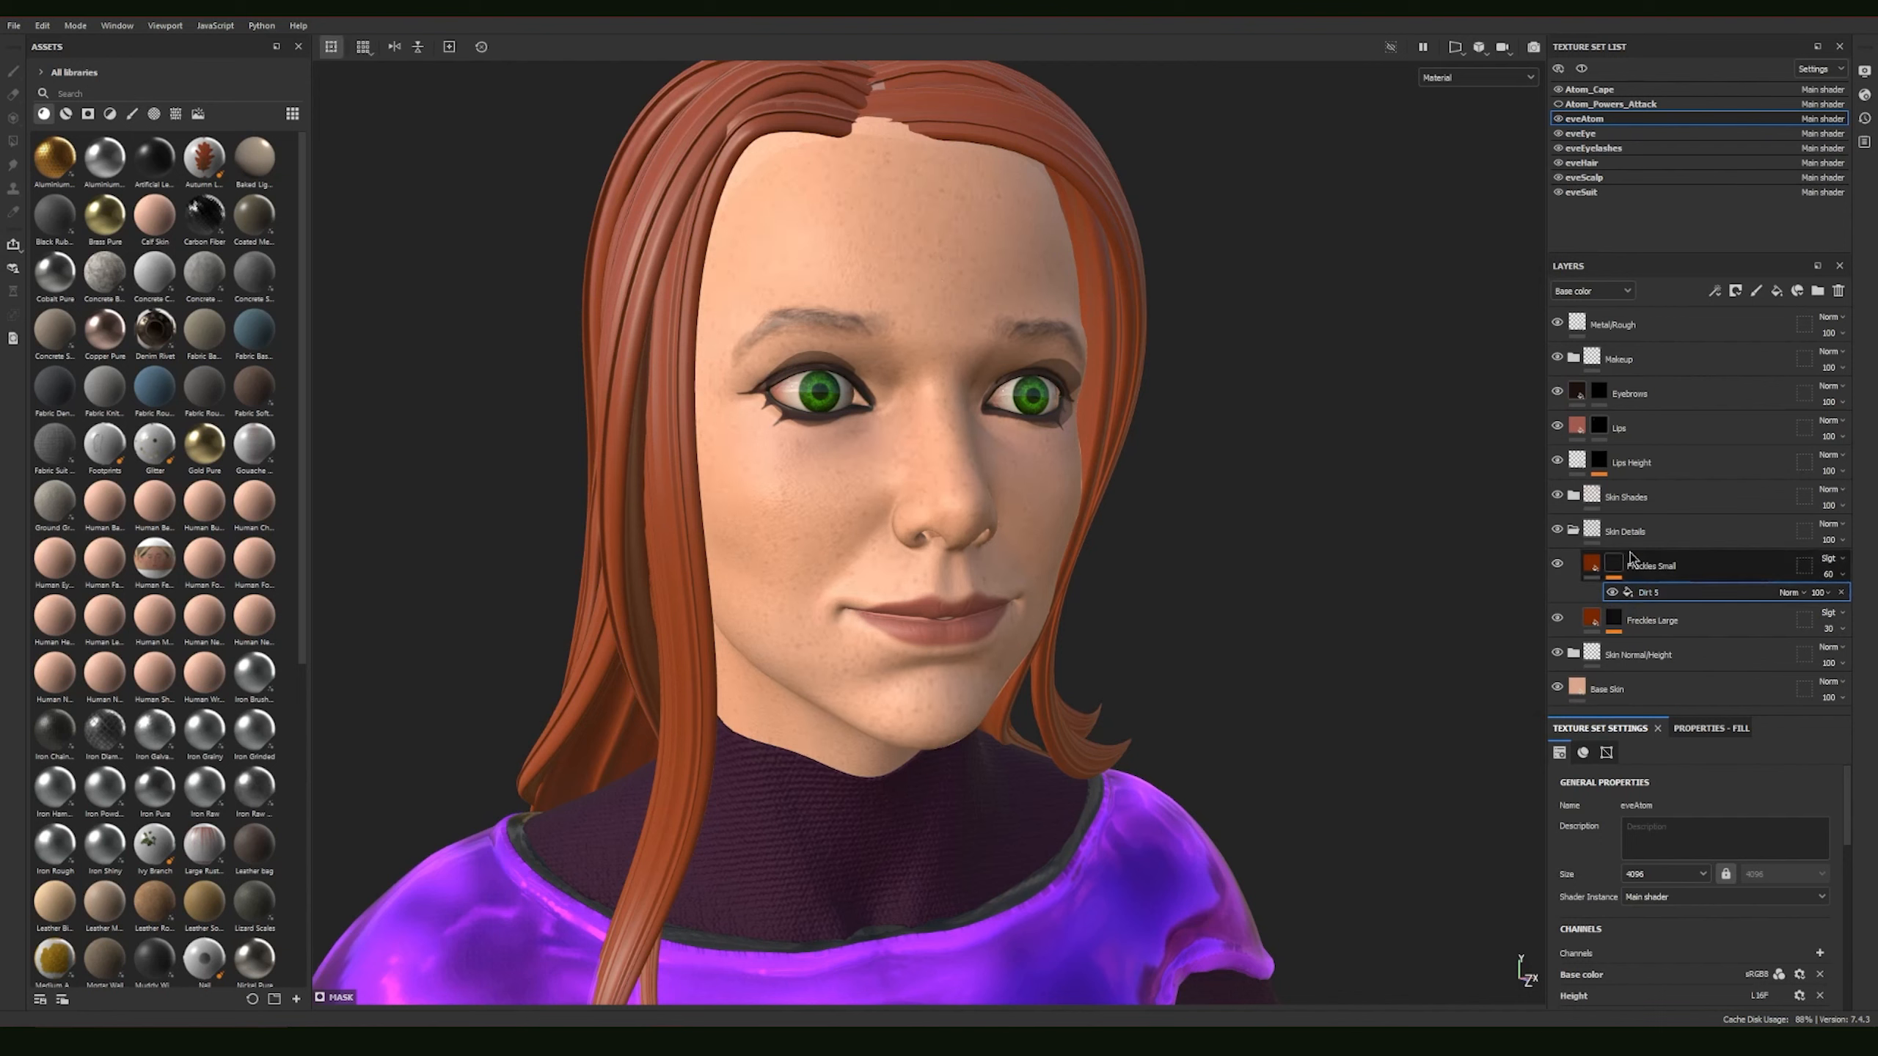
pyautogui.click(1554, 564)
pyautogui.click(1553, 564)
pyautogui.click(1554, 564)
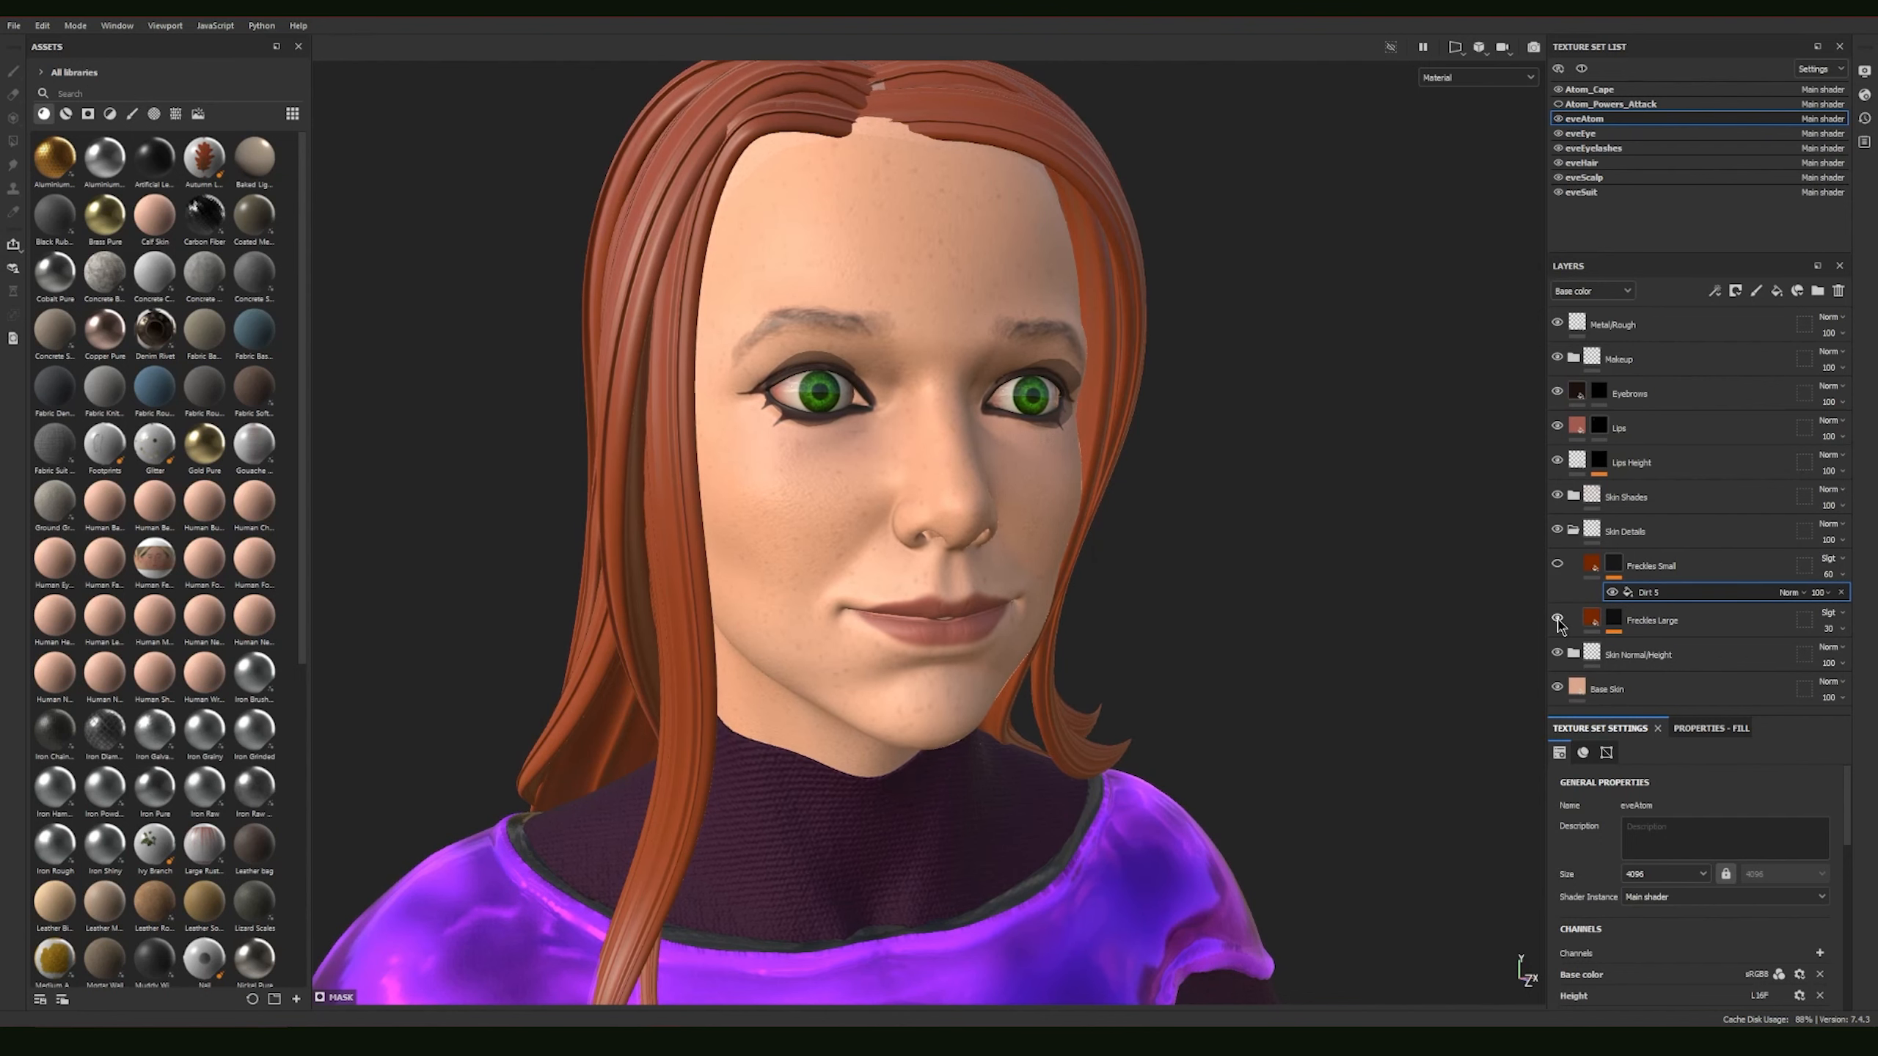
# Step: Expand the Freckles Large mask effects, select the Dirt 3 fill and show its fill properties
pyautogui.click(1613, 630)
pyautogui.click(1684, 650)
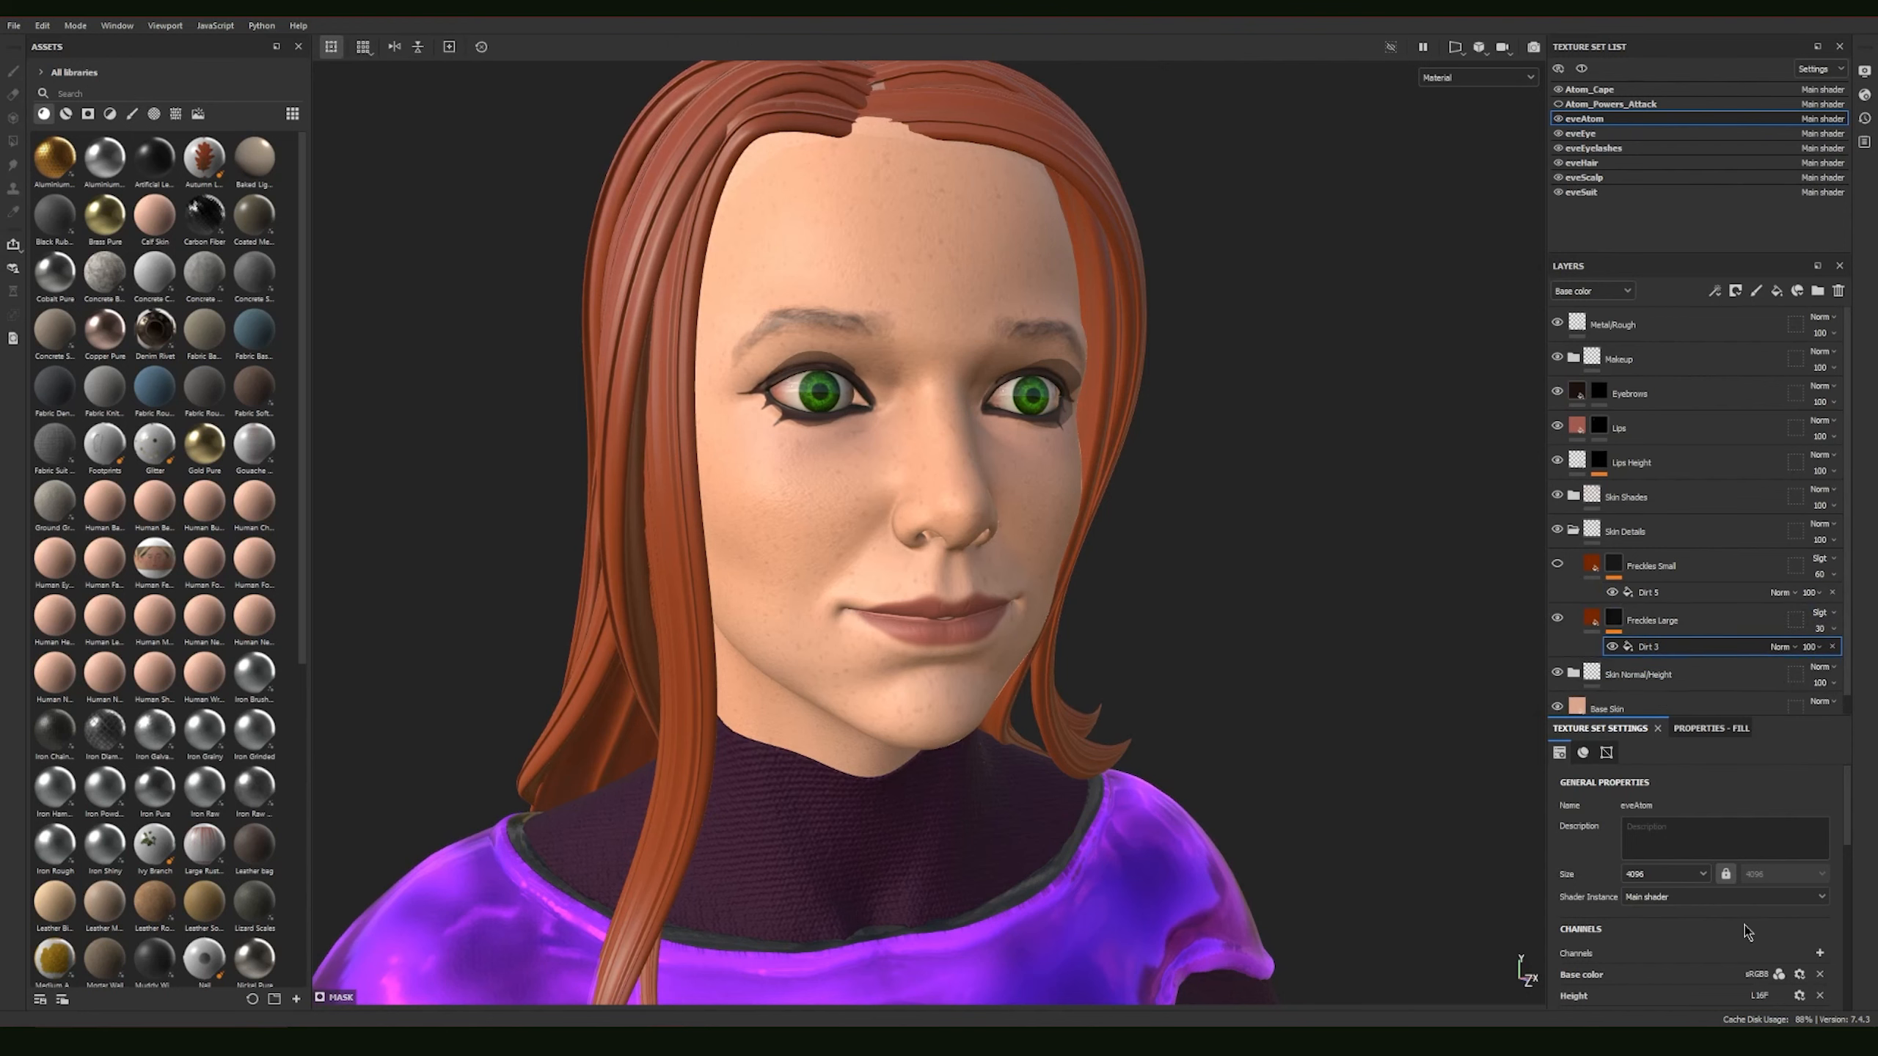
pyautogui.click(1698, 731)
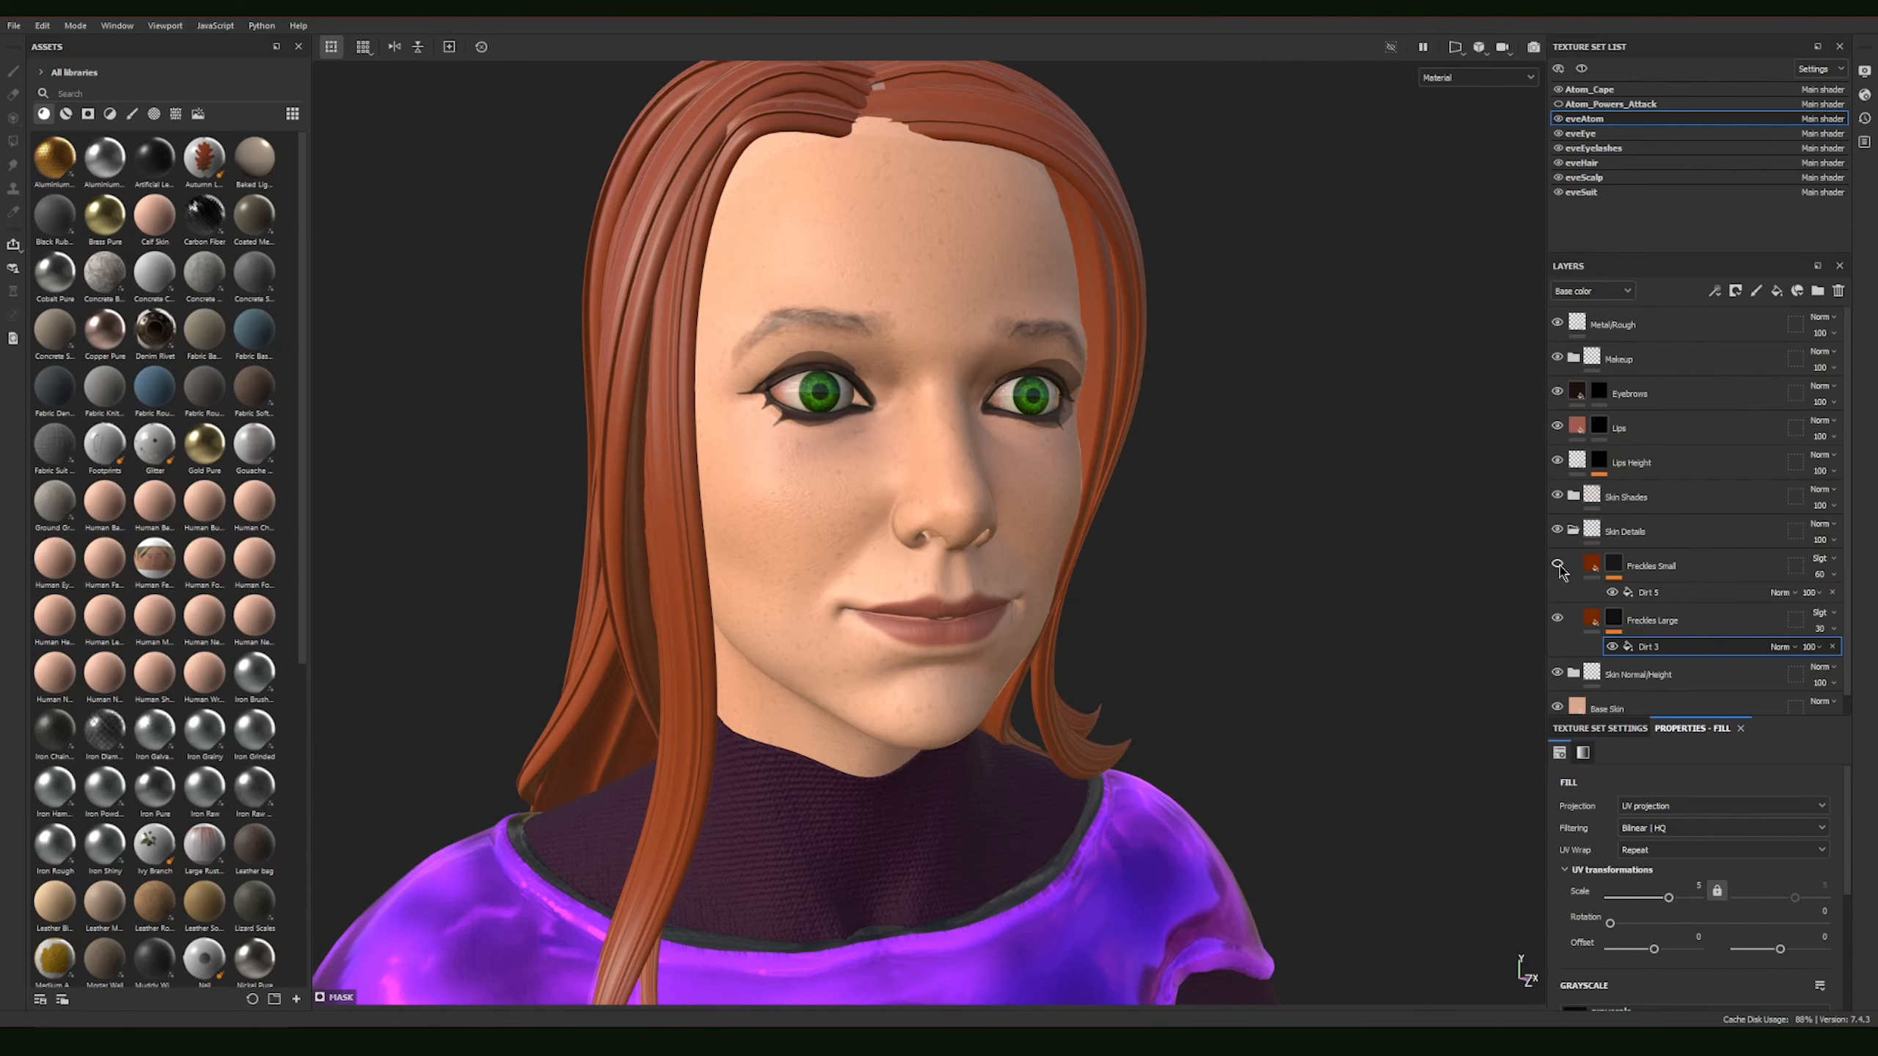
# Step: Examine the freckled face up close and from farther away, and collapse the Skin Details folder
pyautogui.keyDown('alt'); pyautogui.moveTo(1087, 549); pyautogui.dragTo(1441, 566); pyautogui.keyUp('alt')
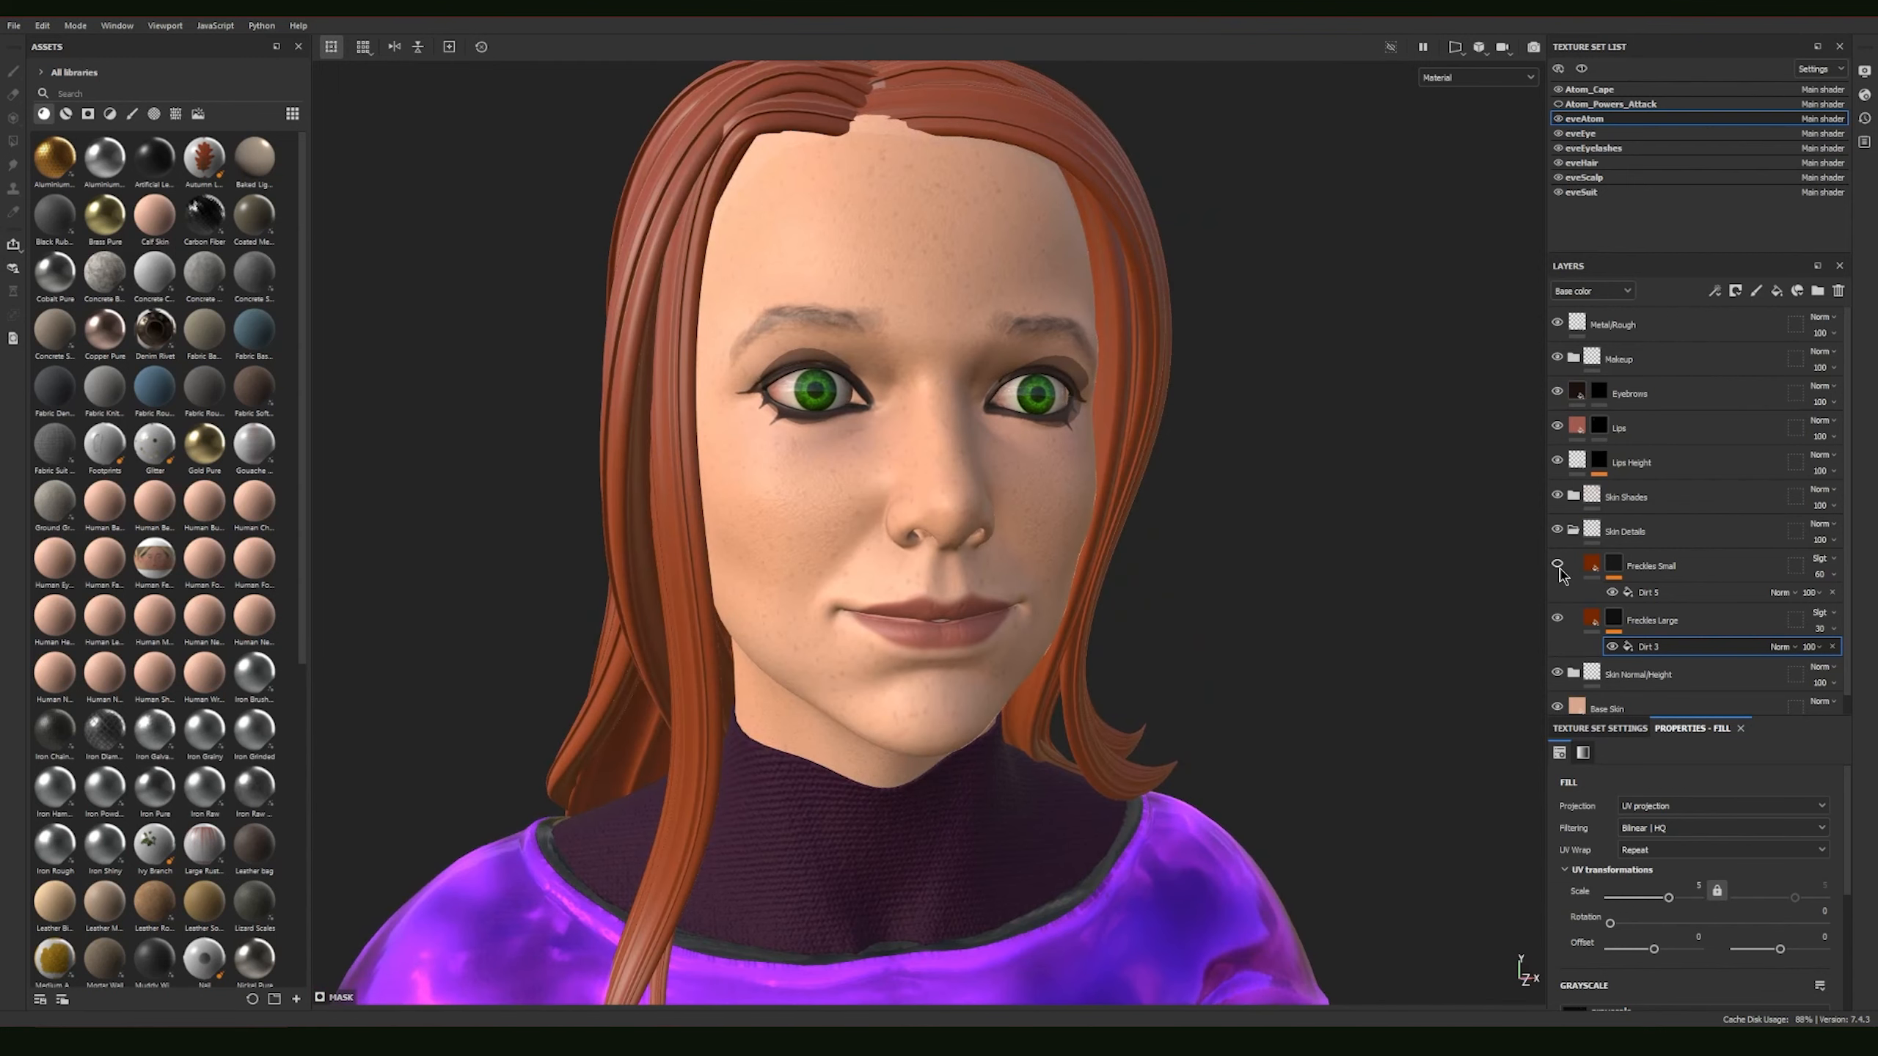
pyautogui.keyDown('alt'); pyautogui.moveTo(1139, 524); pyautogui.dragTo(1259, 525); pyautogui.keyUp('alt')
pyautogui.keyDown('alt'); pyautogui.moveTo(1342, 553); pyautogui.dragTo(1326, 609, button='right'); pyautogui.keyUp('alt')
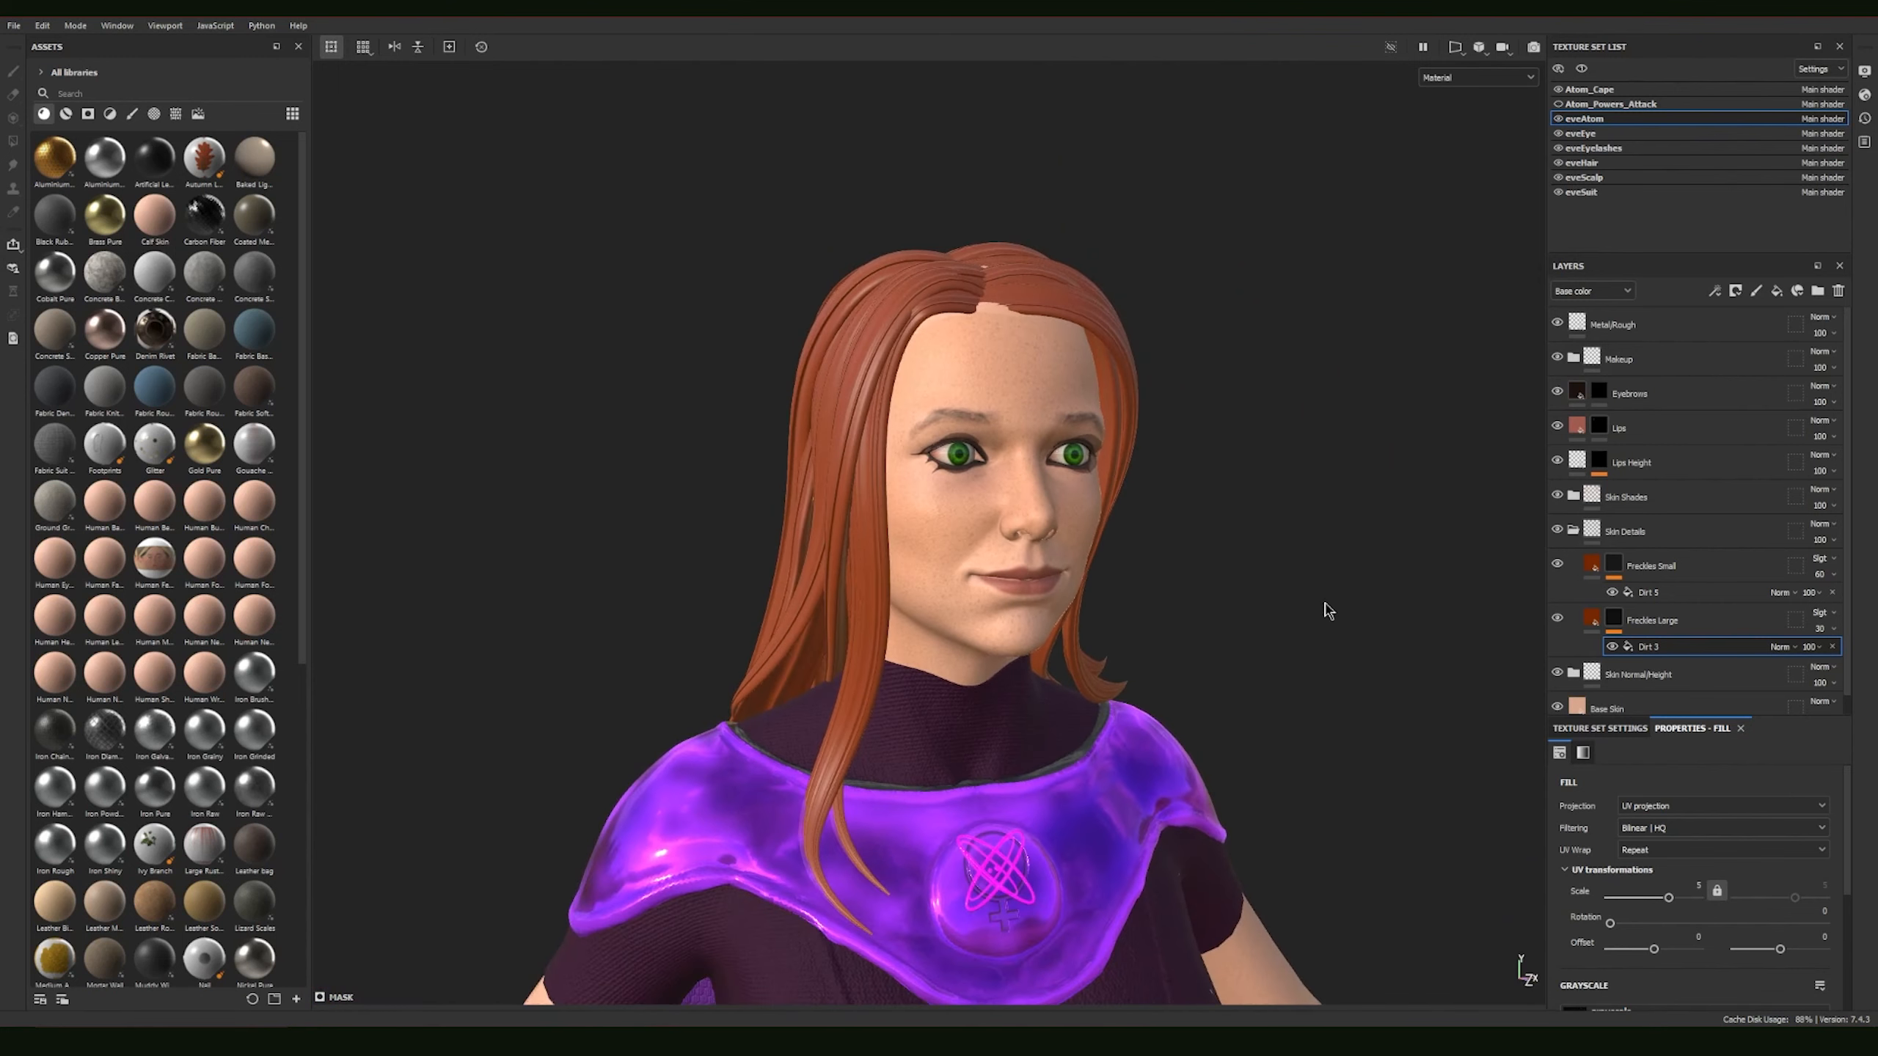
pyautogui.keyDown('alt'); pyautogui.moveTo(1324, 608); pyautogui.dragTo(1269, 443, button='middle'); pyautogui.keyUp('alt')
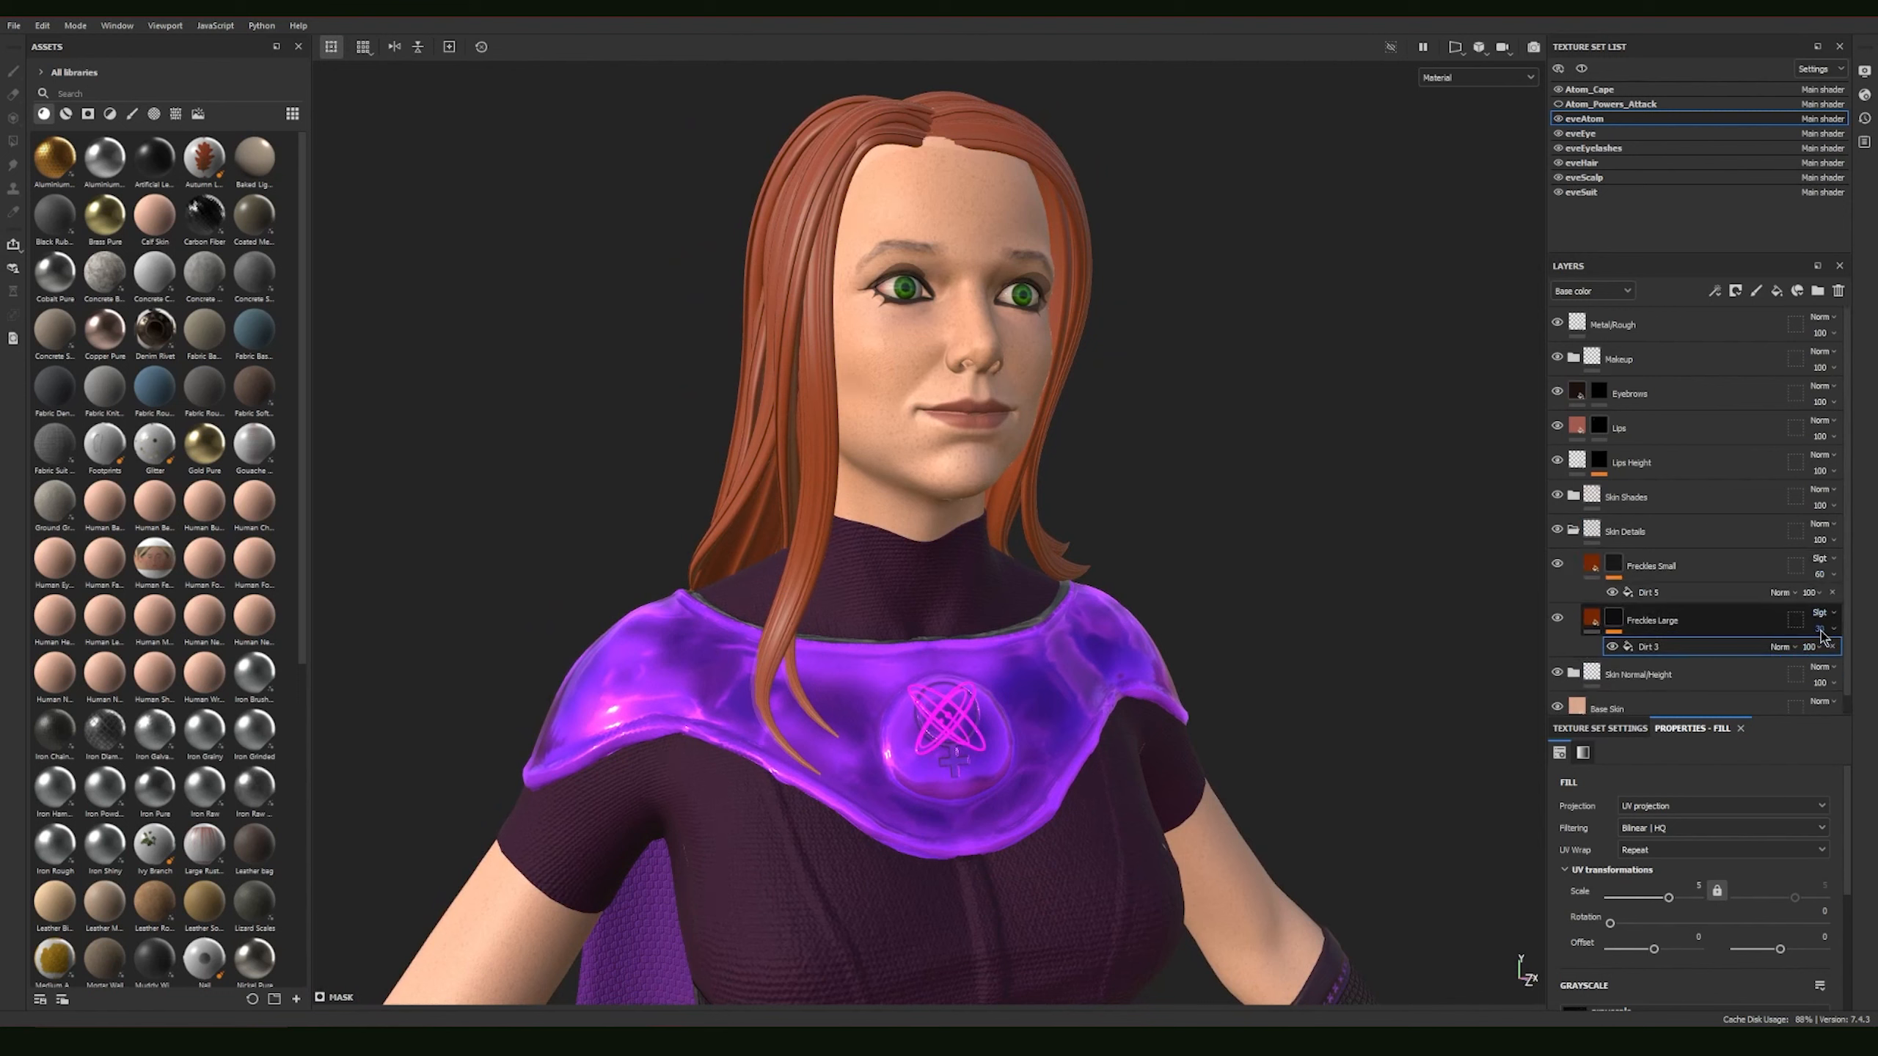
pyautogui.click(1573, 531)
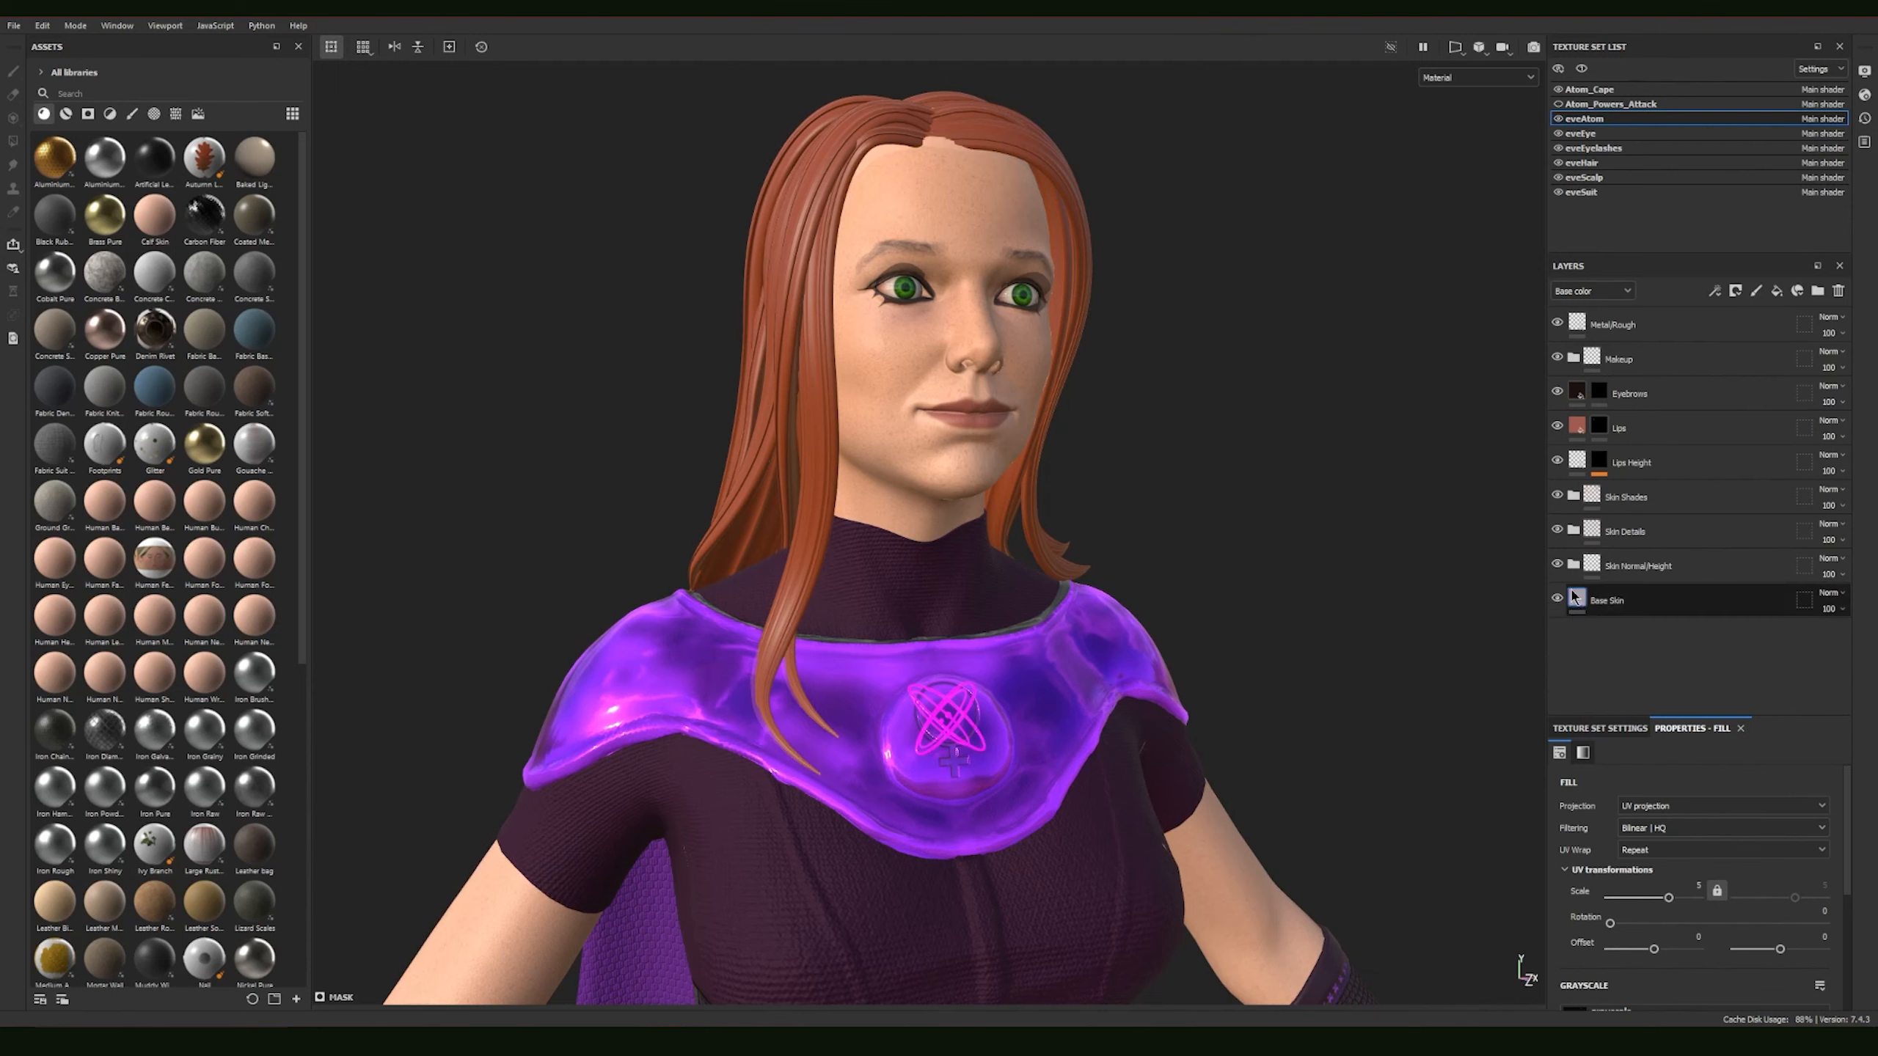
# Step: Inspect the face's skin surface up close and expand the Skin Normal/Height folder
pyautogui.keyDown('alt'); pyautogui.moveTo(1155, 470); pyautogui.dragTo(1261, 360, button='middle'); pyautogui.keyUp('alt')
pyautogui.keyDown('alt'); pyautogui.moveTo(1030, 469); pyautogui.dragTo(1030, 688, button='middle'); pyautogui.keyUp('alt')
pyautogui.keyDown('alt'); pyautogui.moveTo(1419, 642); pyautogui.dragTo(1208, 633, button='right'); pyautogui.keyUp('alt')
pyautogui.keyDown('alt'); pyautogui.moveTo(1208, 636); pyautogui.dragTo(1345, 628); pyautogui.keyUp('alt')
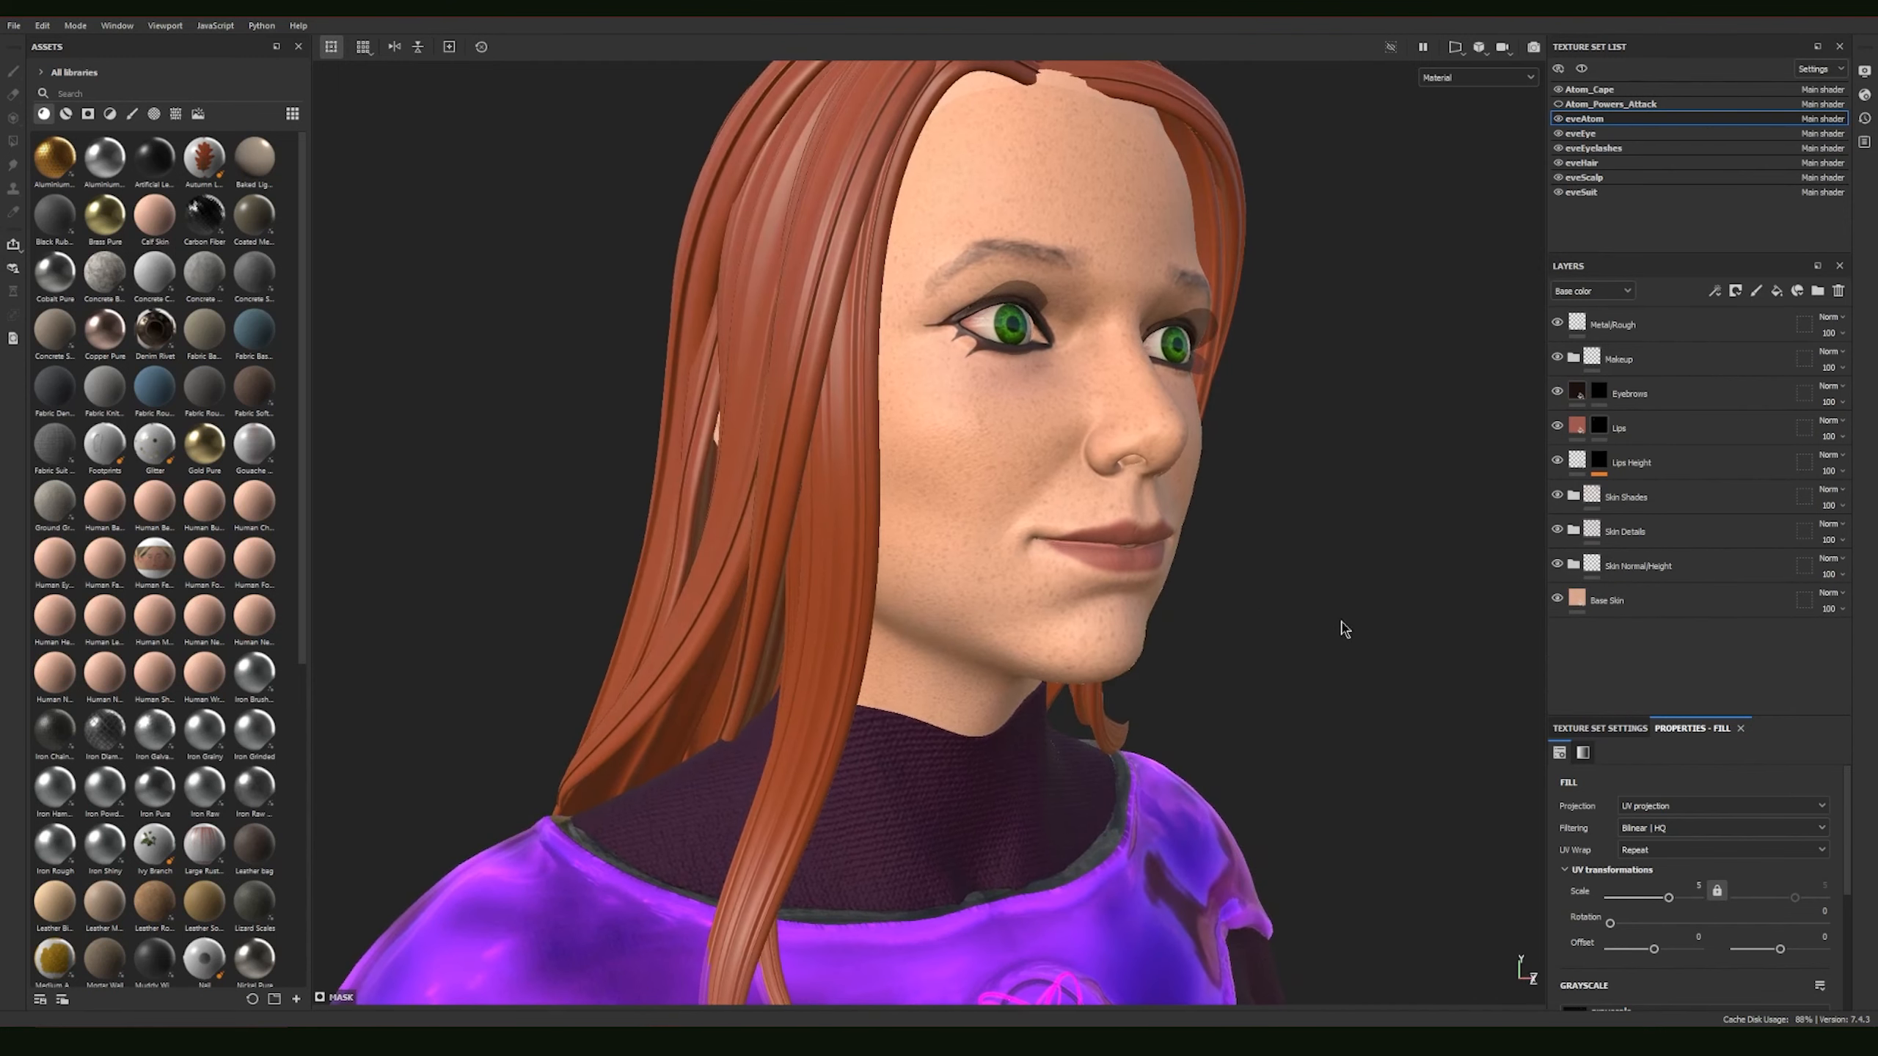
pyautogui.click(1573, 567)
pyautogui.click(1573, 566)
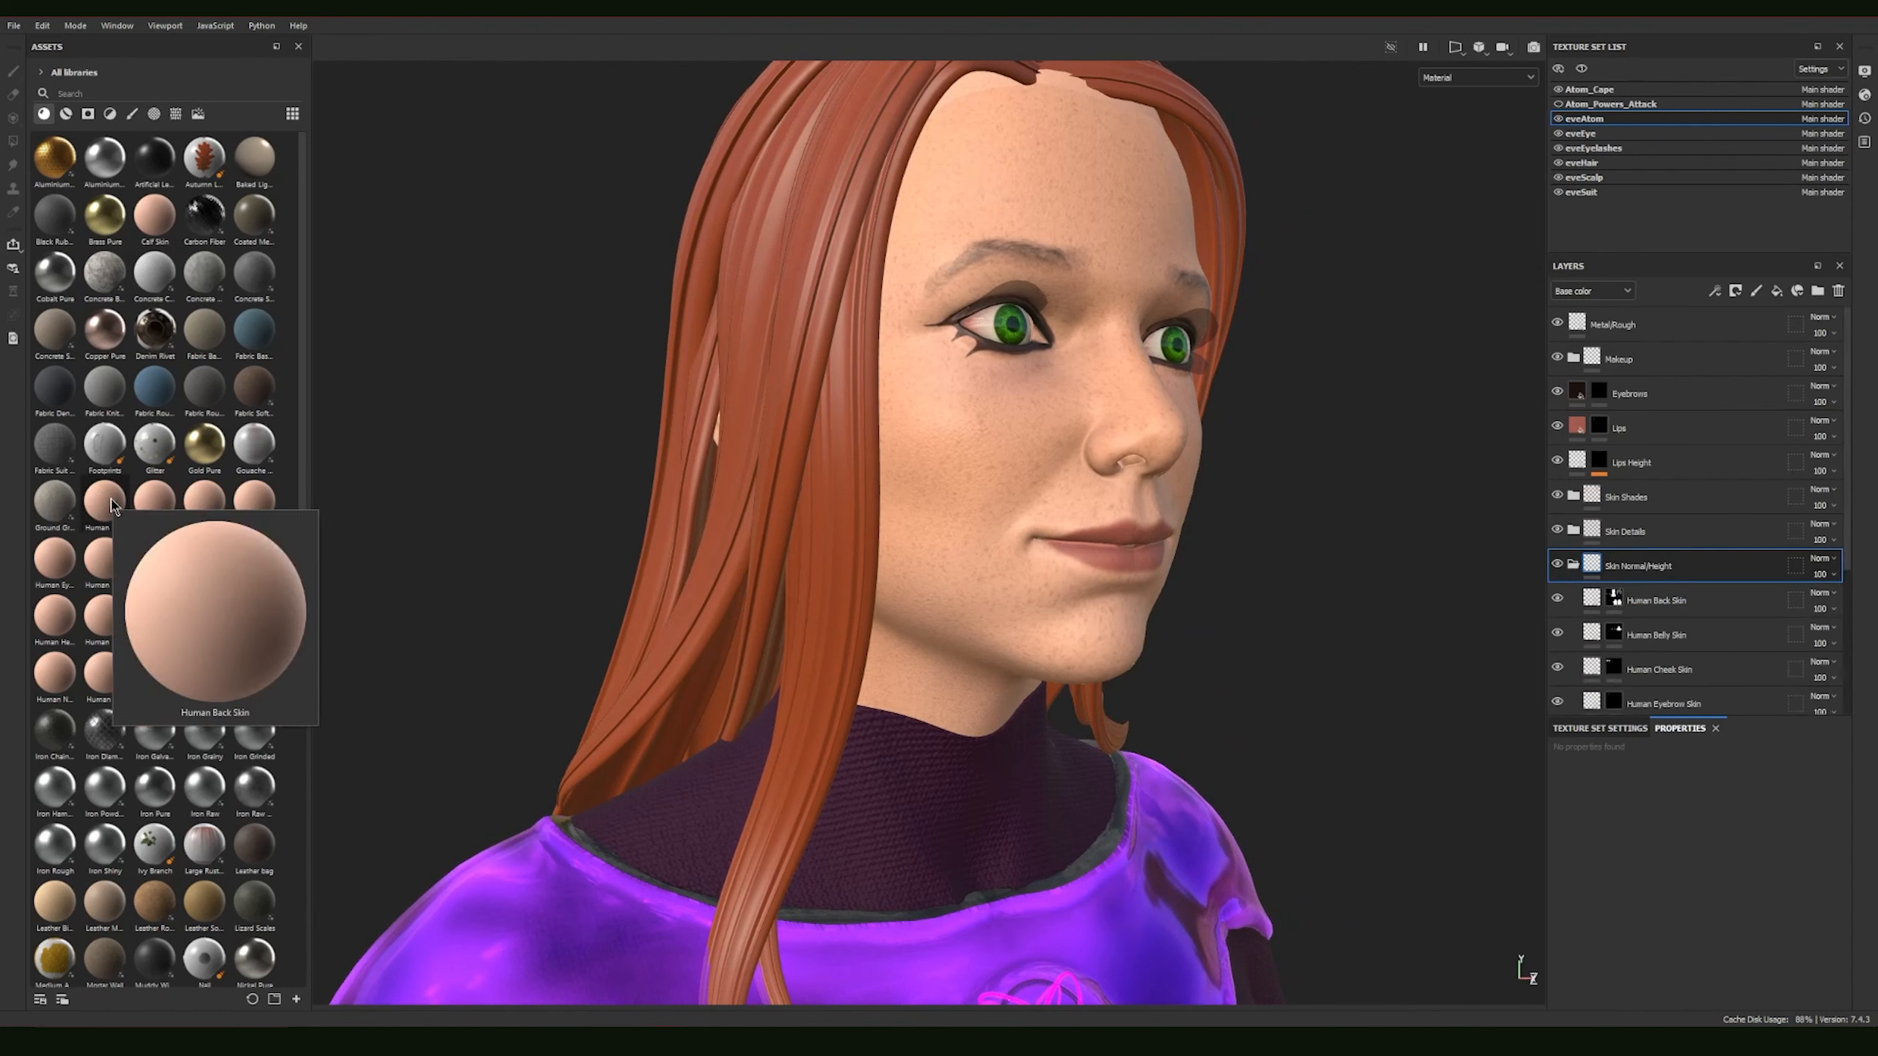
# Step: Review the human skin materials in the asset library and the matching layers in the Skin Normal/Height folder
pyautogui.moveTo(145, 508)
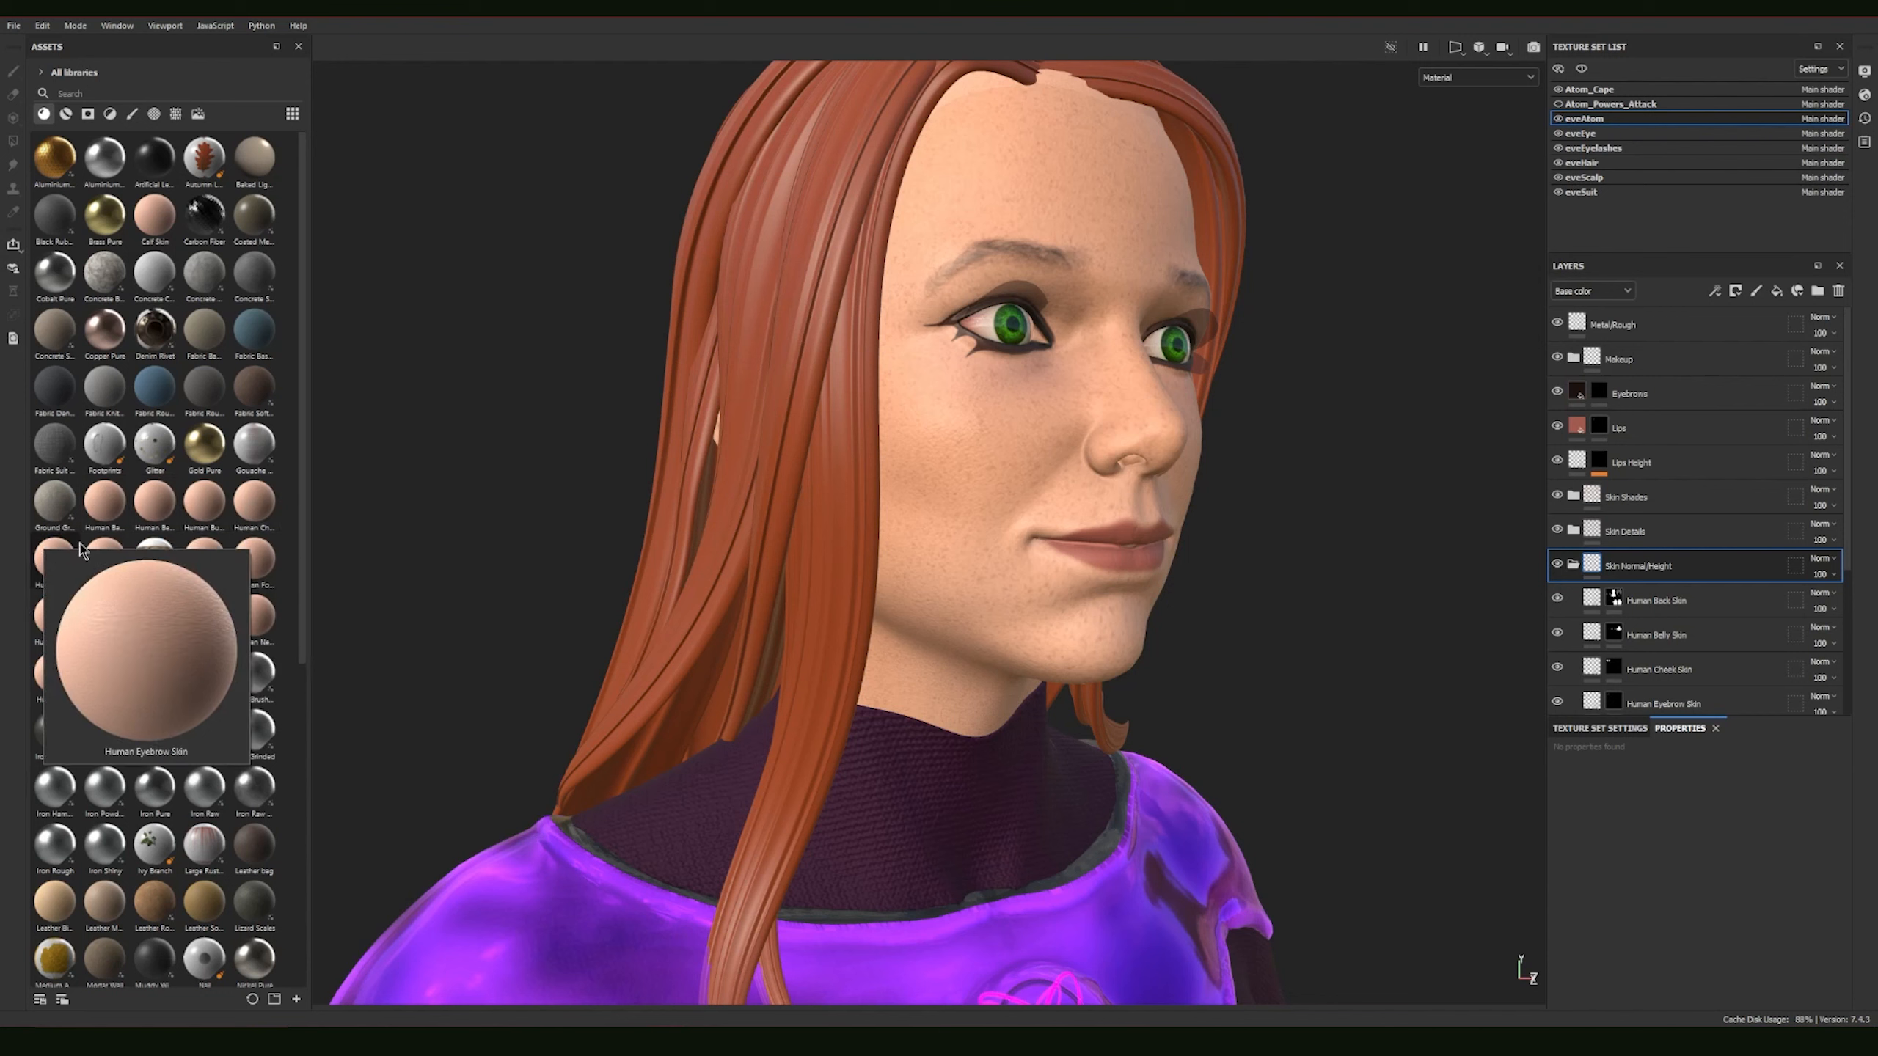
pyautogui.scroll(-2, 1600, 558)
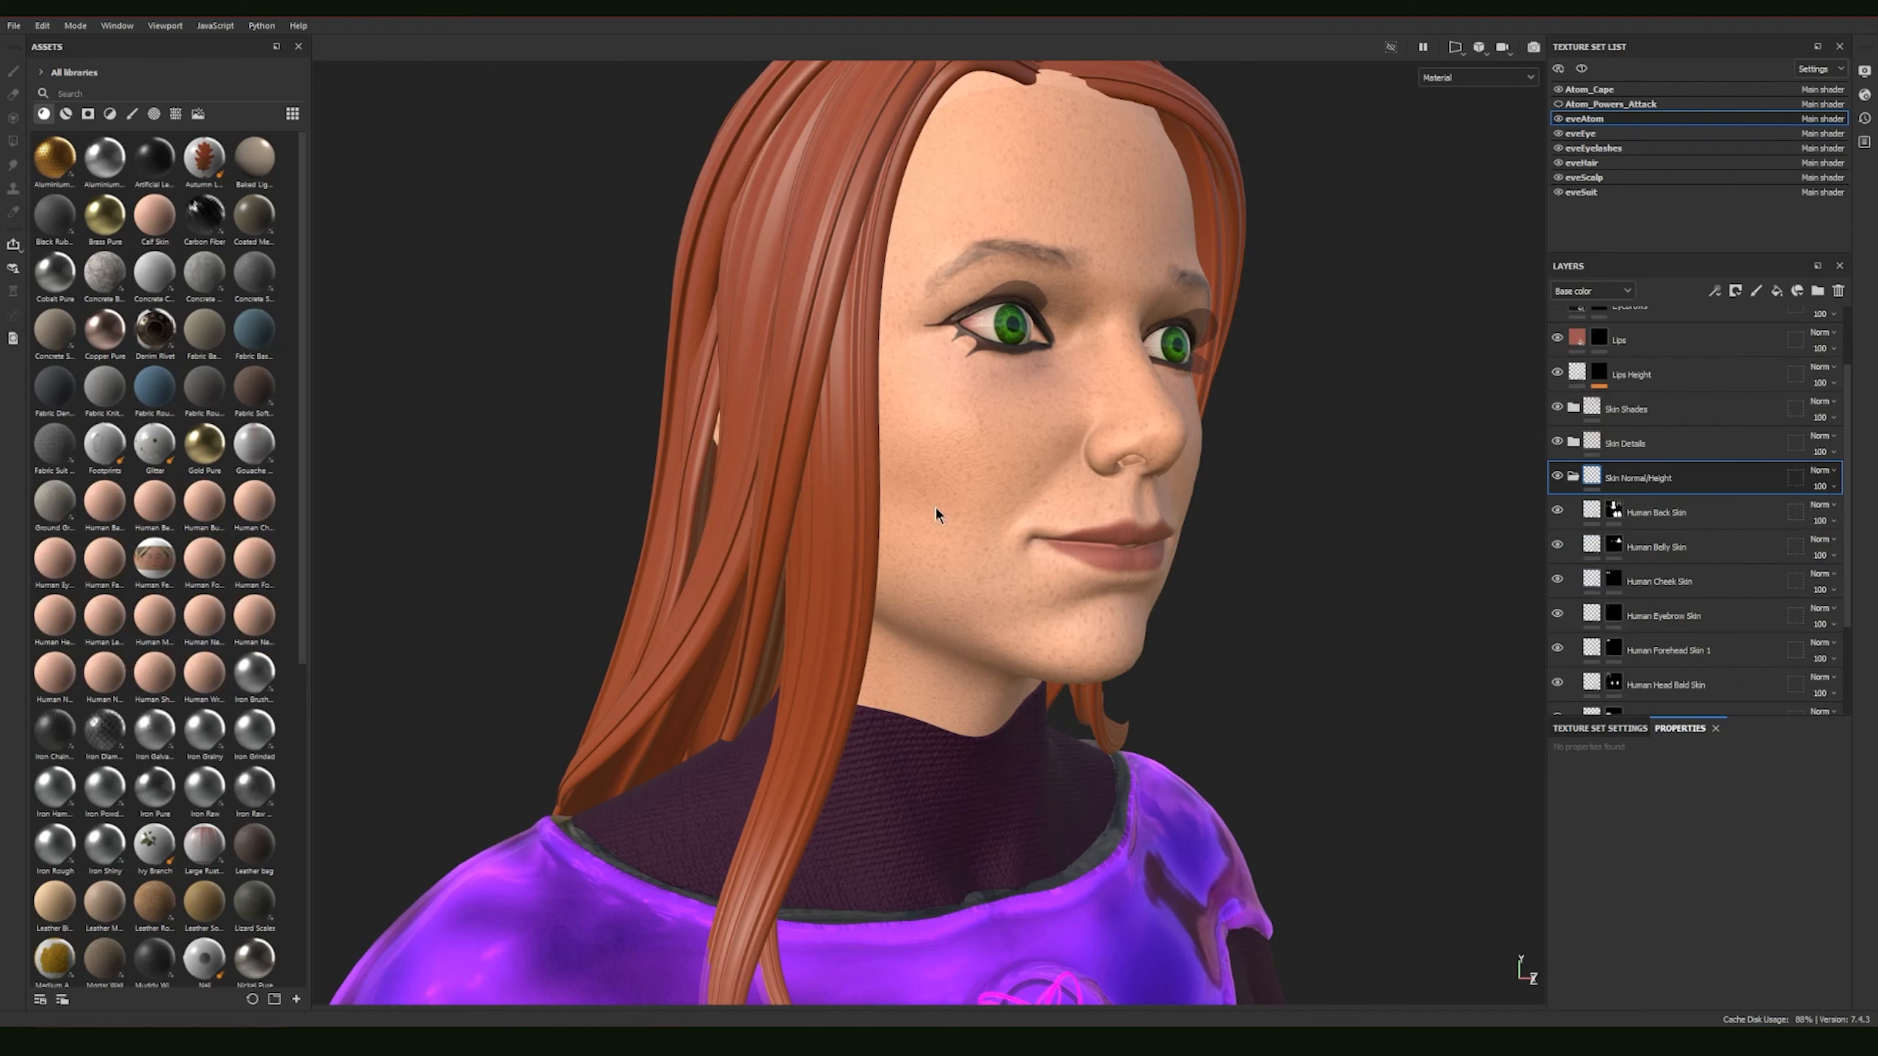
pyautogui.scroll(-2, 1722, 592)
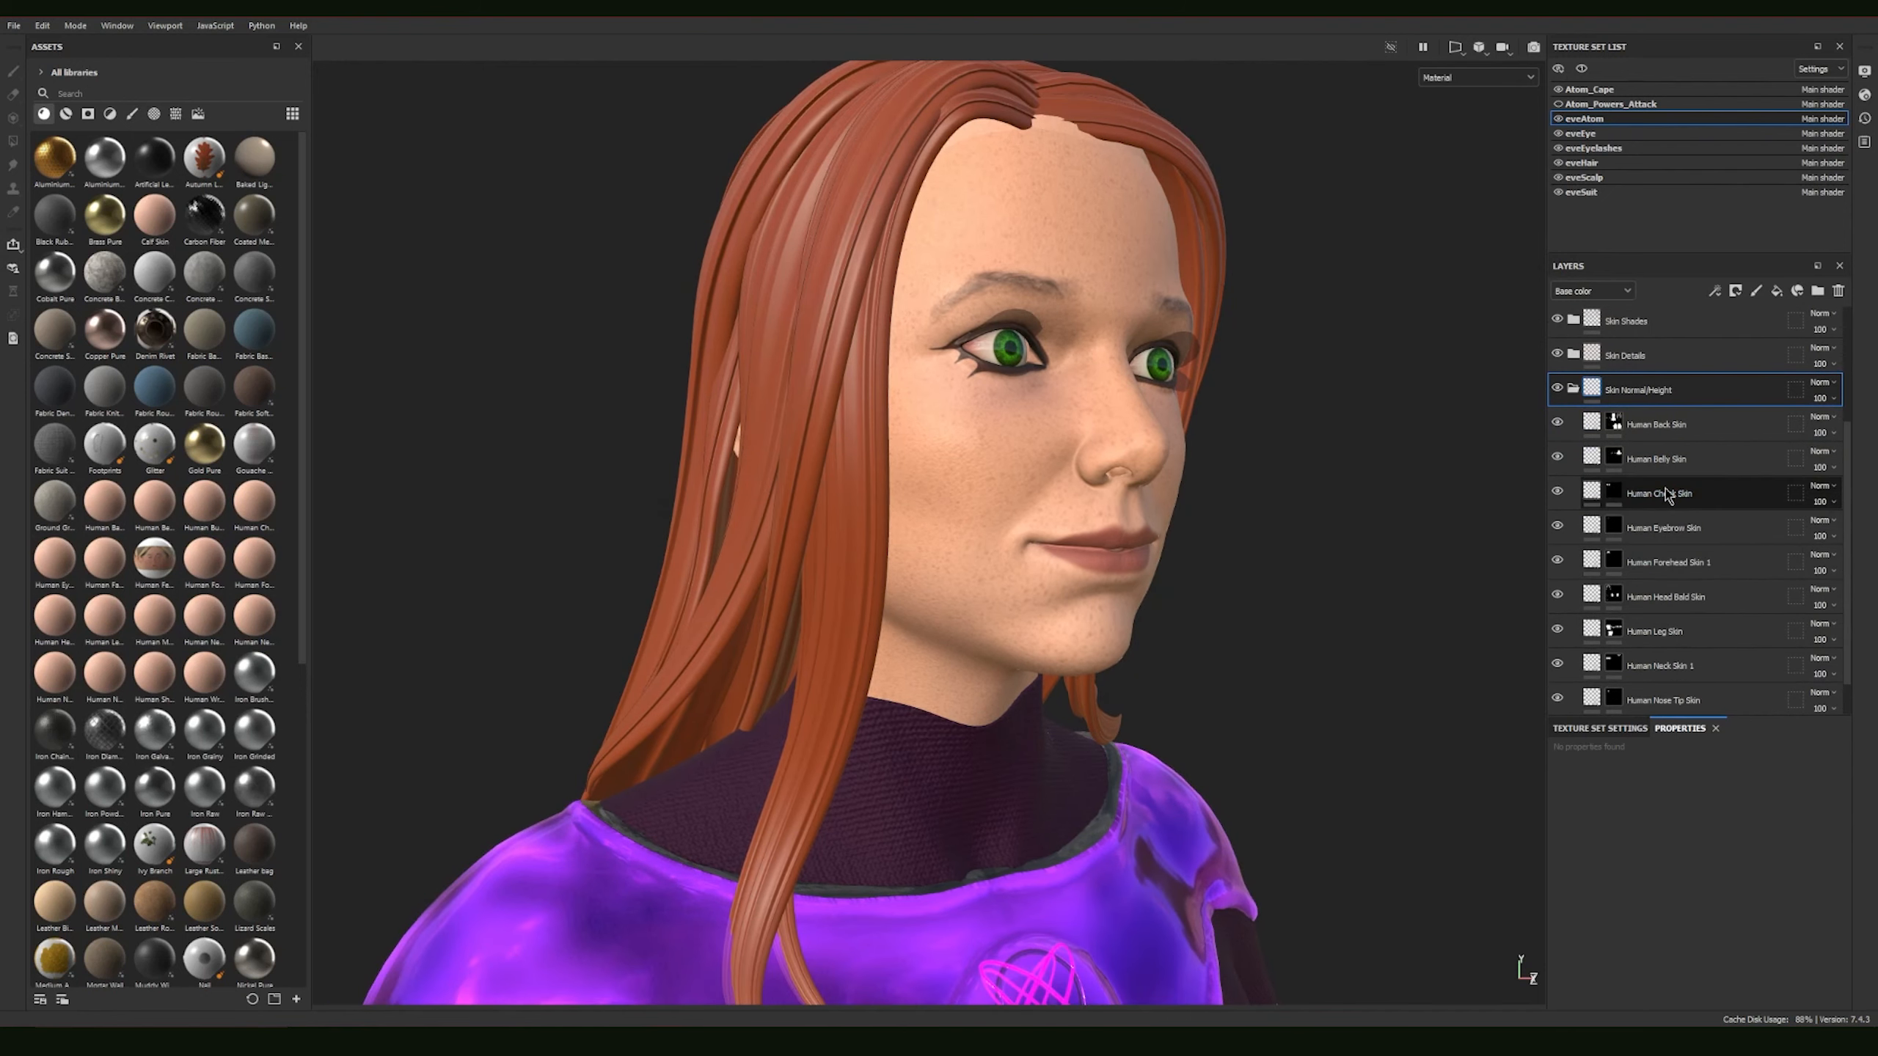
pyautogui.scroll(-1, 1700, 562)
# Step: Examine the full body from several sides and the skin texture on the upper arm up close from behind
pyautogui.keyDown('alt'); pyautogui.moveTo(1377, 617); pyautogui.dragTo(744, 514, button='right'); pyautogui.keyUp('alt')
pyautogui.keyDown('alt'); pyautogui.moveTo(1154, 646); pyautogui.dragTo(1157, 400, button='middle'); pyautogui.keyUp('alt')
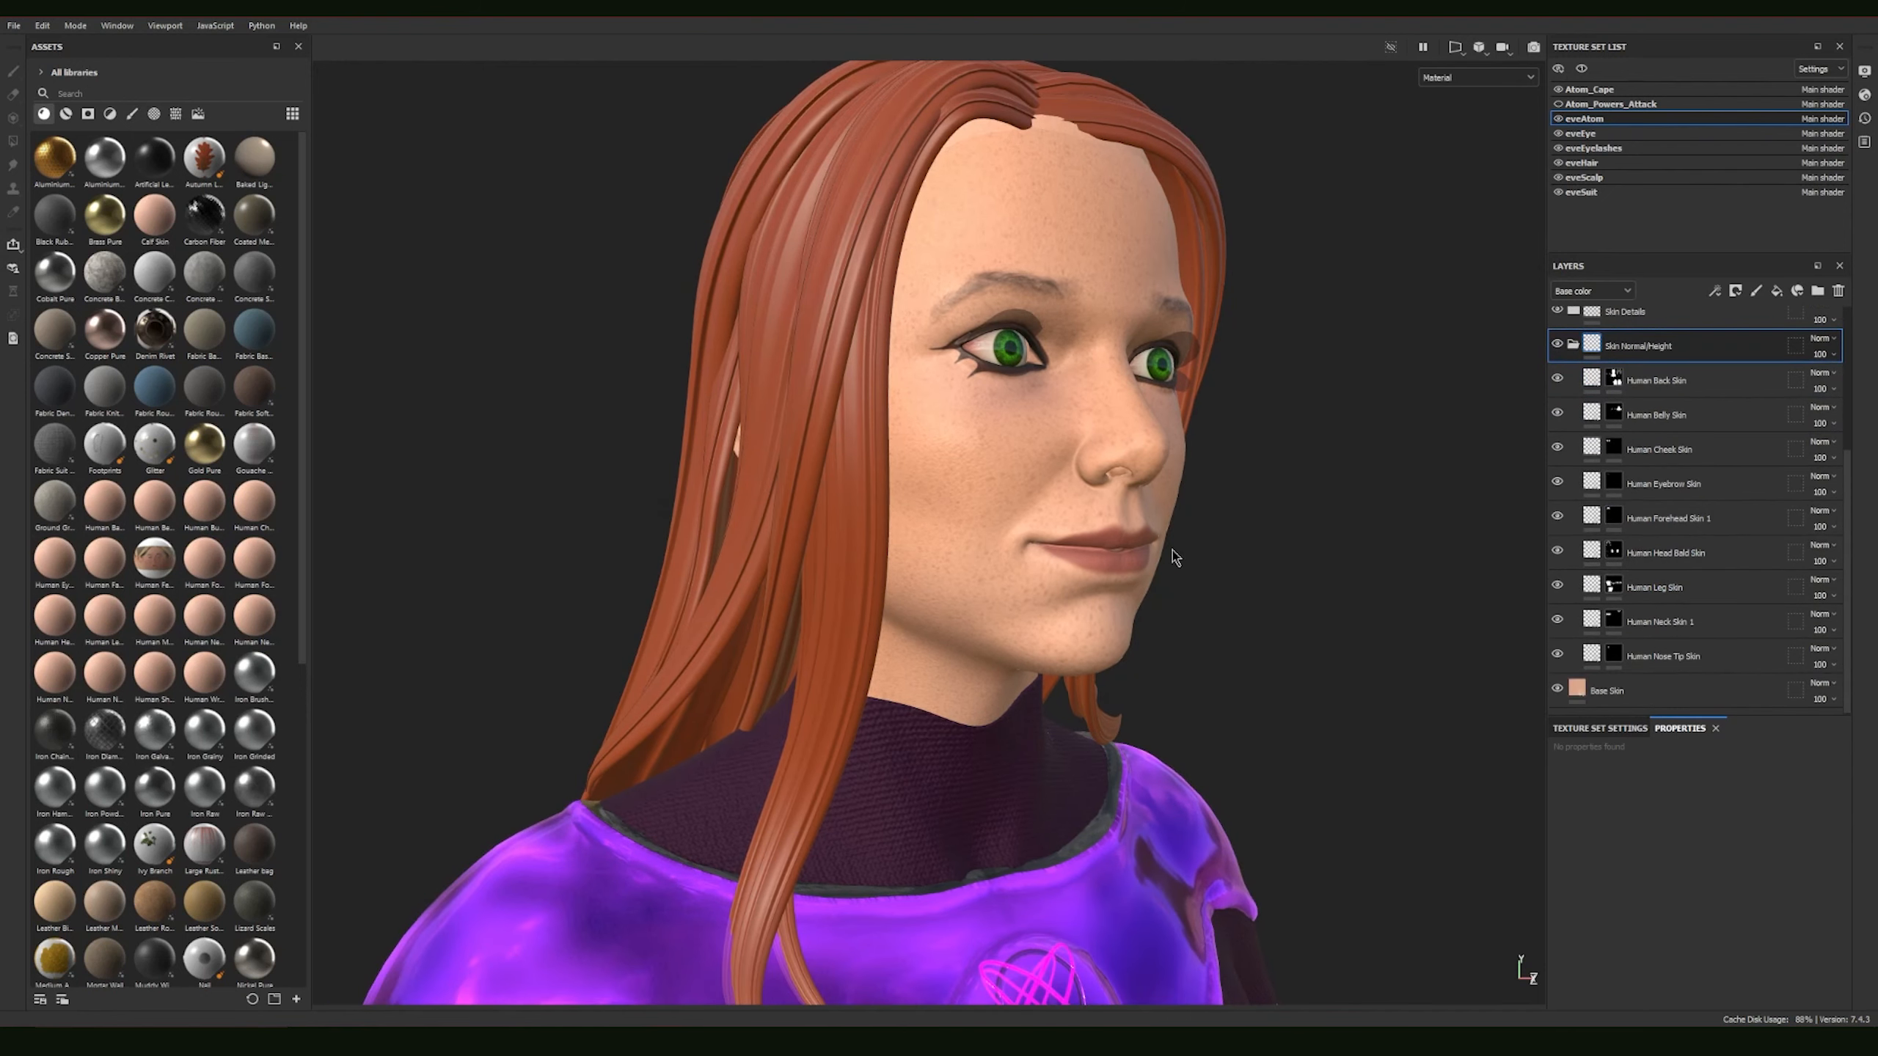
pyautogui.keyDown('alt'); pyautogui.moveTo(1282, 592); pyautogui.dragTo(1220, 400, button='middle'); pyautogui.keyUp('alt')
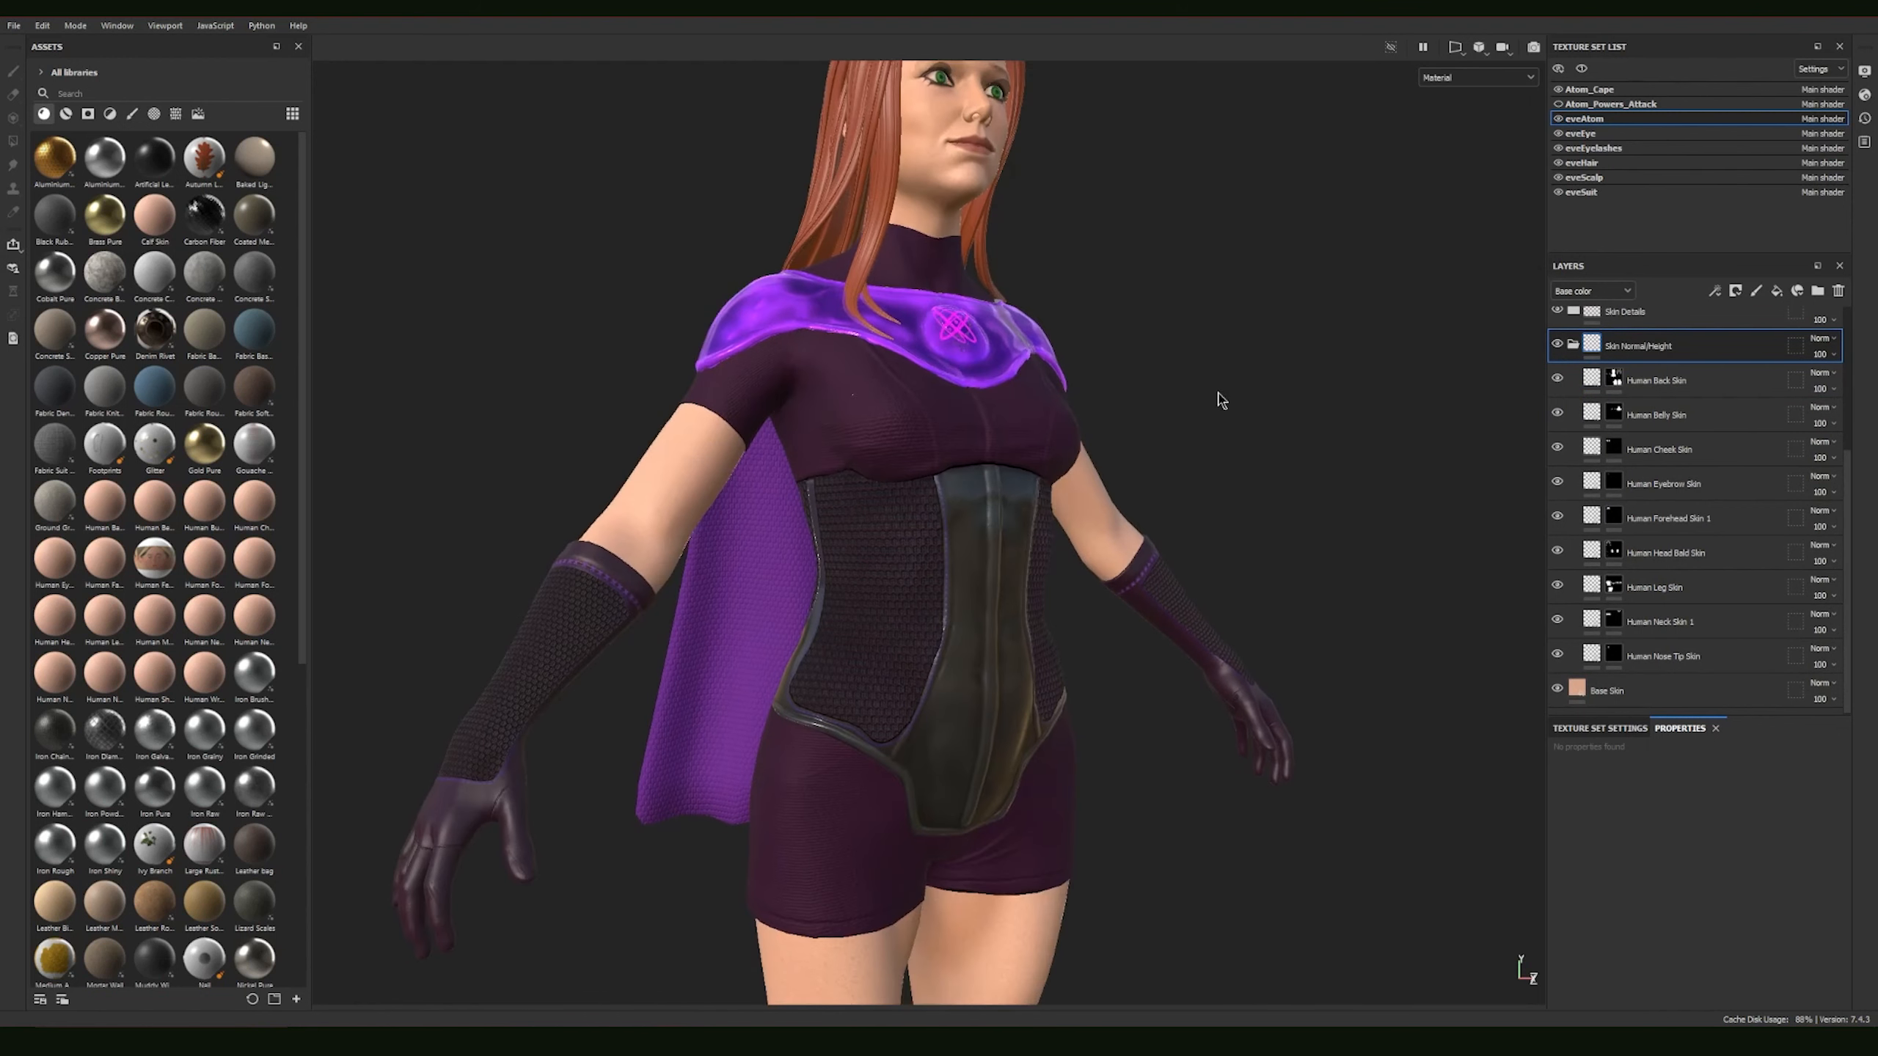
pyautogui.keyDown('alt'); pyautogui.moveTo(1276, 560); pyautogui.dragTo(1235, 460, button='middle'); pyautogui.keyUp('alt')
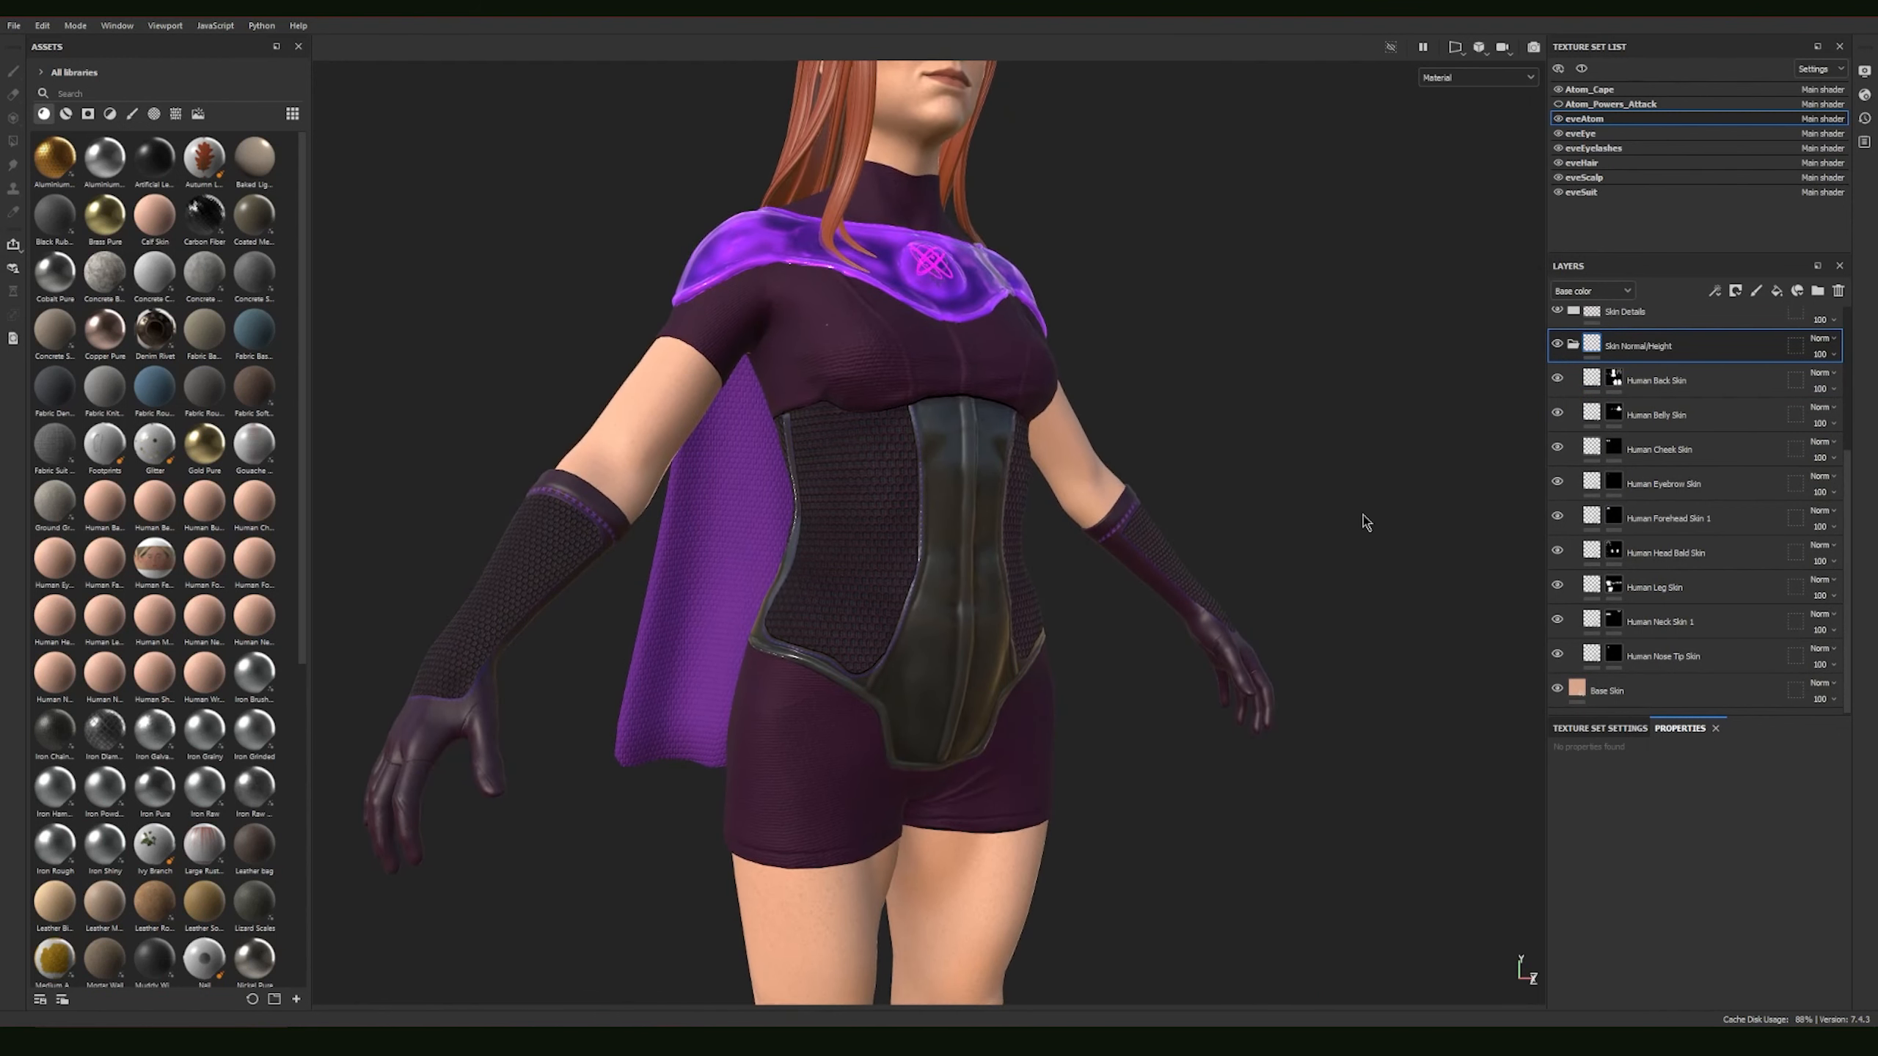
pyautogui.keyDown('alt'); pyautogui.moveTo(1362, 523); pyautogui.dragTo(992, 414, button='right'); pyautogui.keyUp('alt')
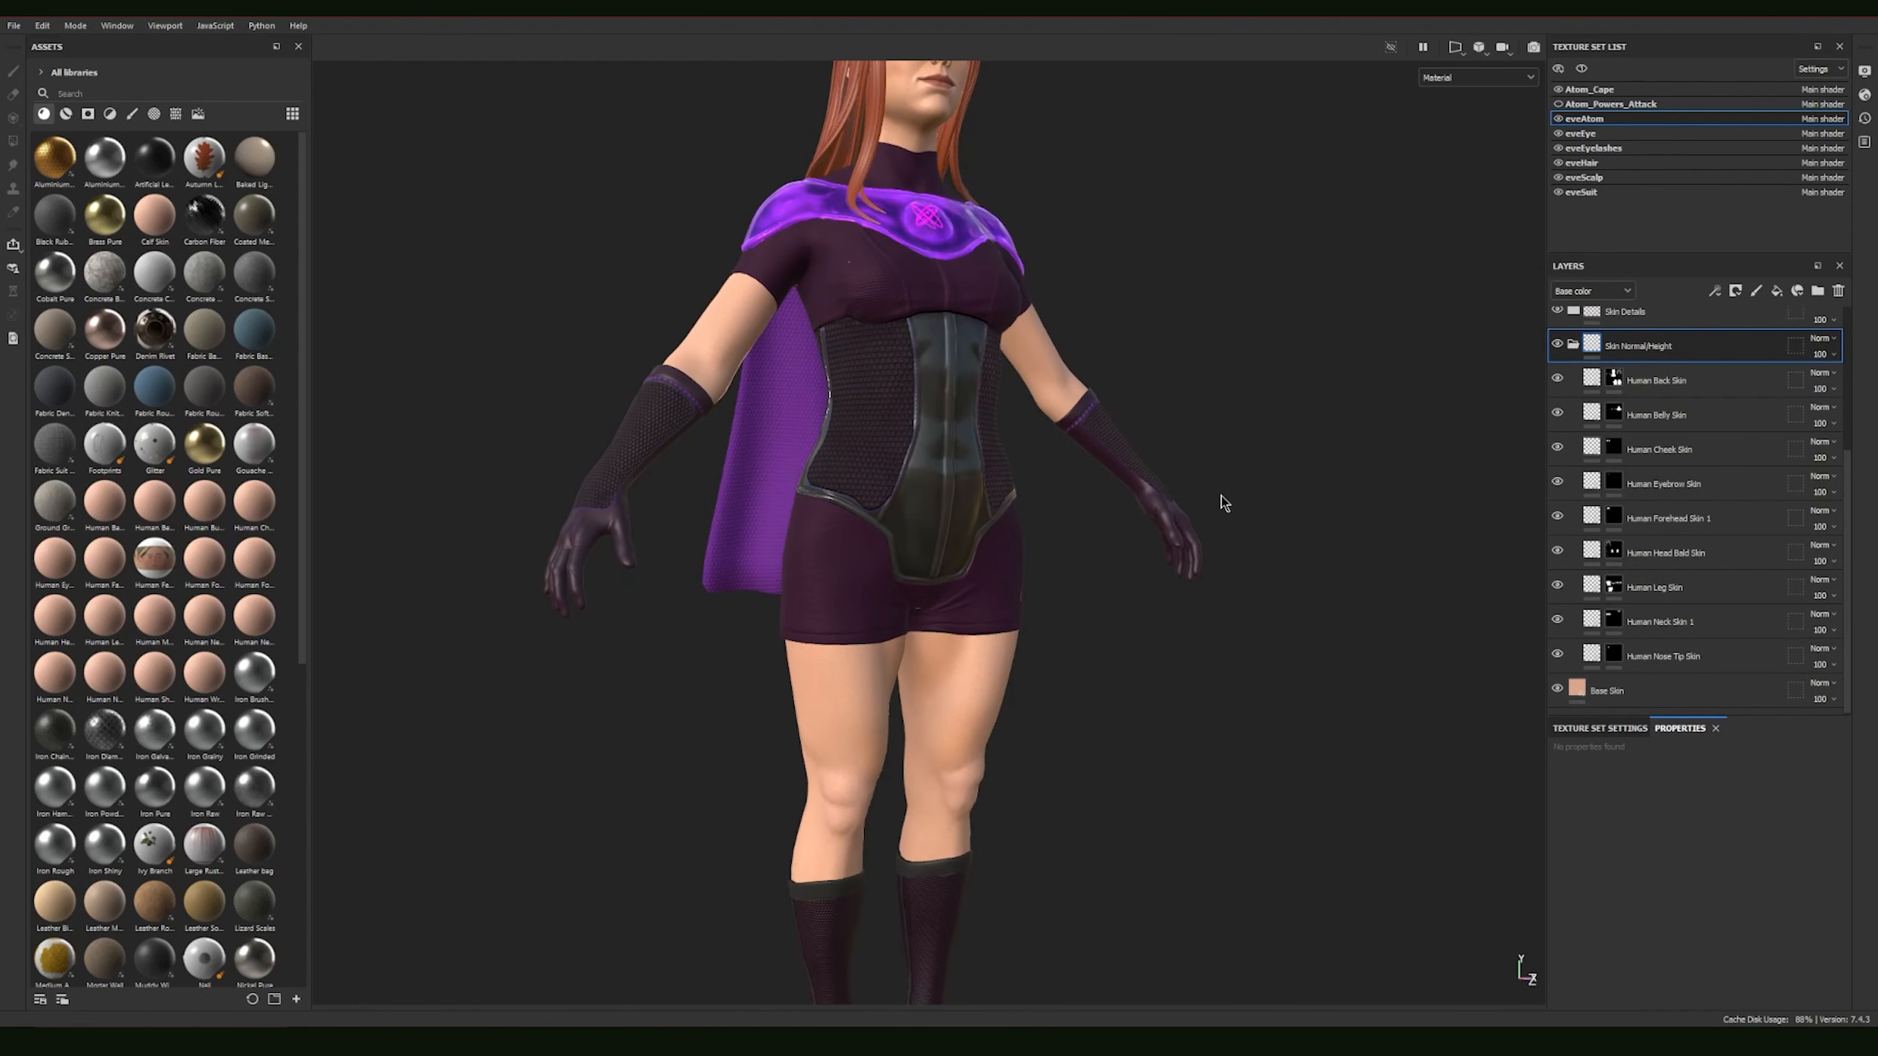
pyautogui.keyDown('alt'); pyautogui.moveTo(1224, 504); pyautogui.dragTo(1233, 566, button='middle'); pyautogui.keyUp('alt')
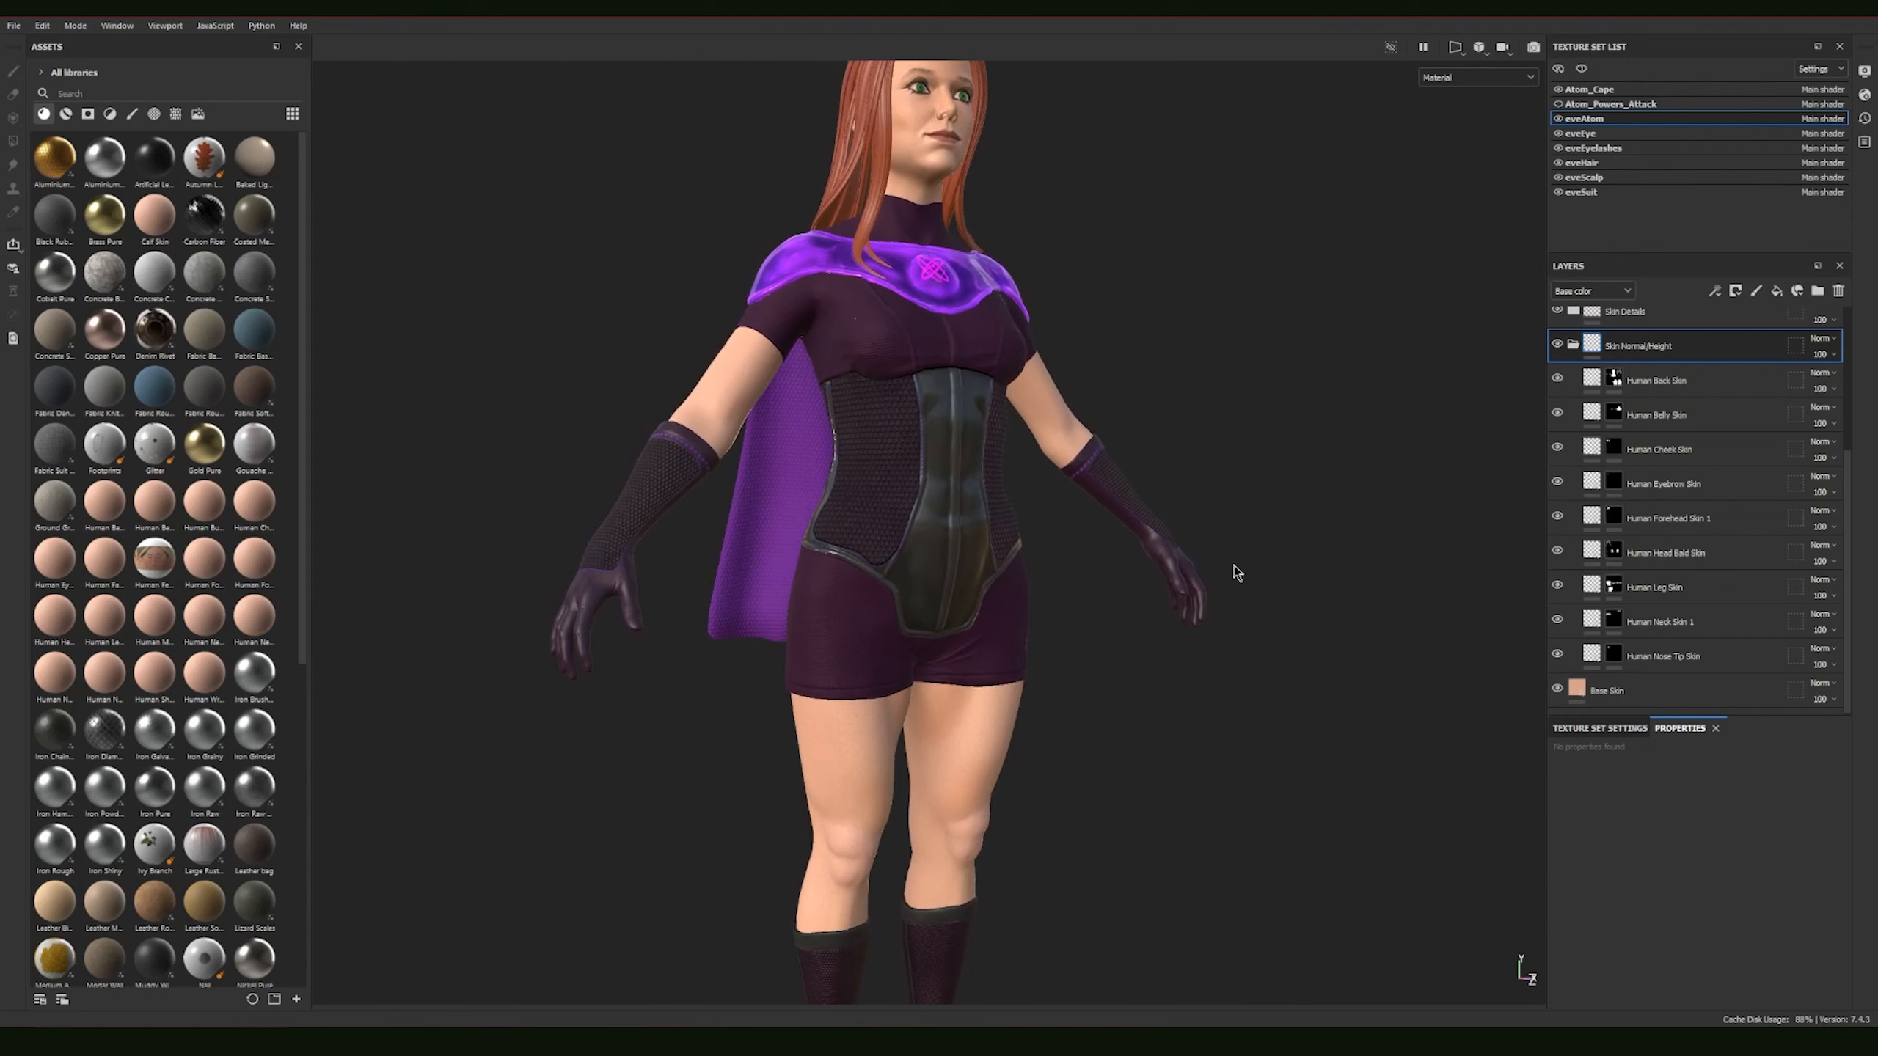
pyautogui.keyDown('alt'); pyautogui.moveTo(1234, 566); pyautogui.dragTo(1182, 524, button='right'); pyautogui.keyUp('alt')
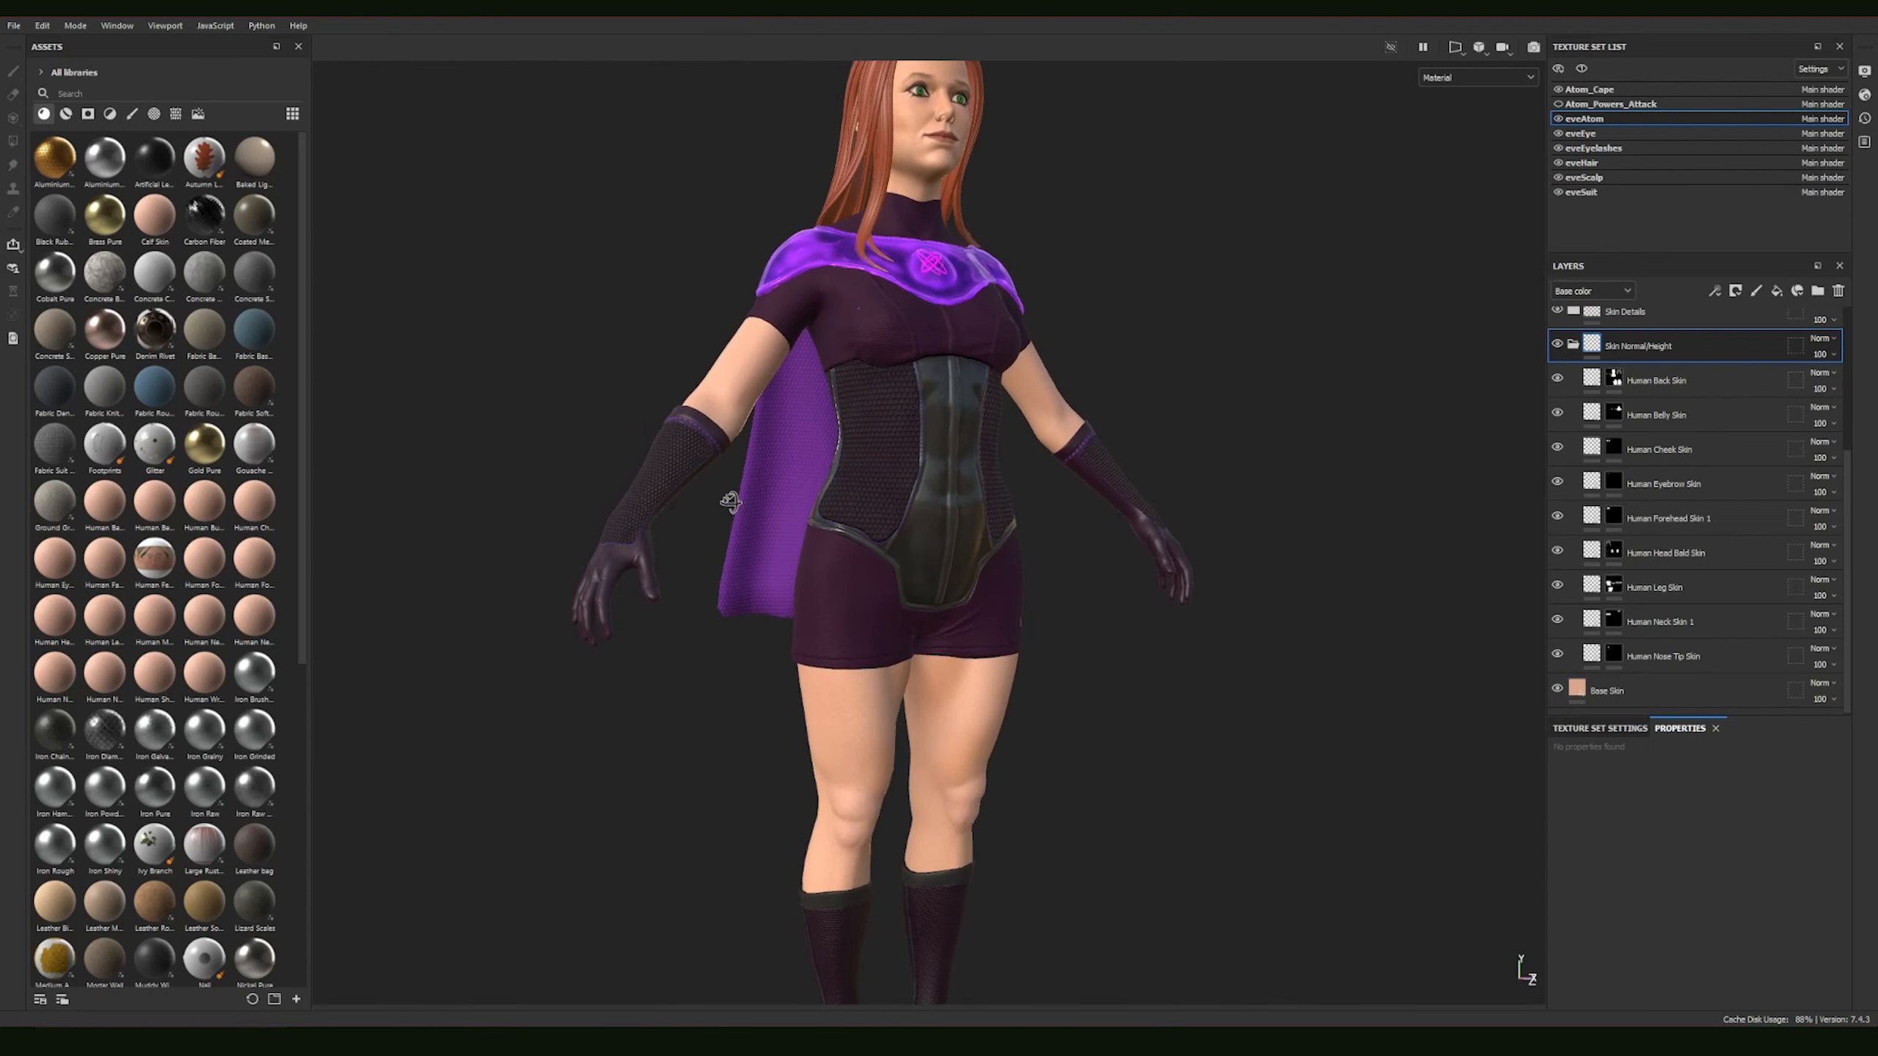
pyautogui.keyDown('alt'); pyautogui.moveTo(730, 502); pyautogui.dragTo(972, 474); pyautogui.keyUp('alt')
pyautogui.keyDown('alt'); pyautogui.moveTo(972, 473); pyautogui.dragTo(1481, 661, button='right'); pyautogui.keyUp('alt')
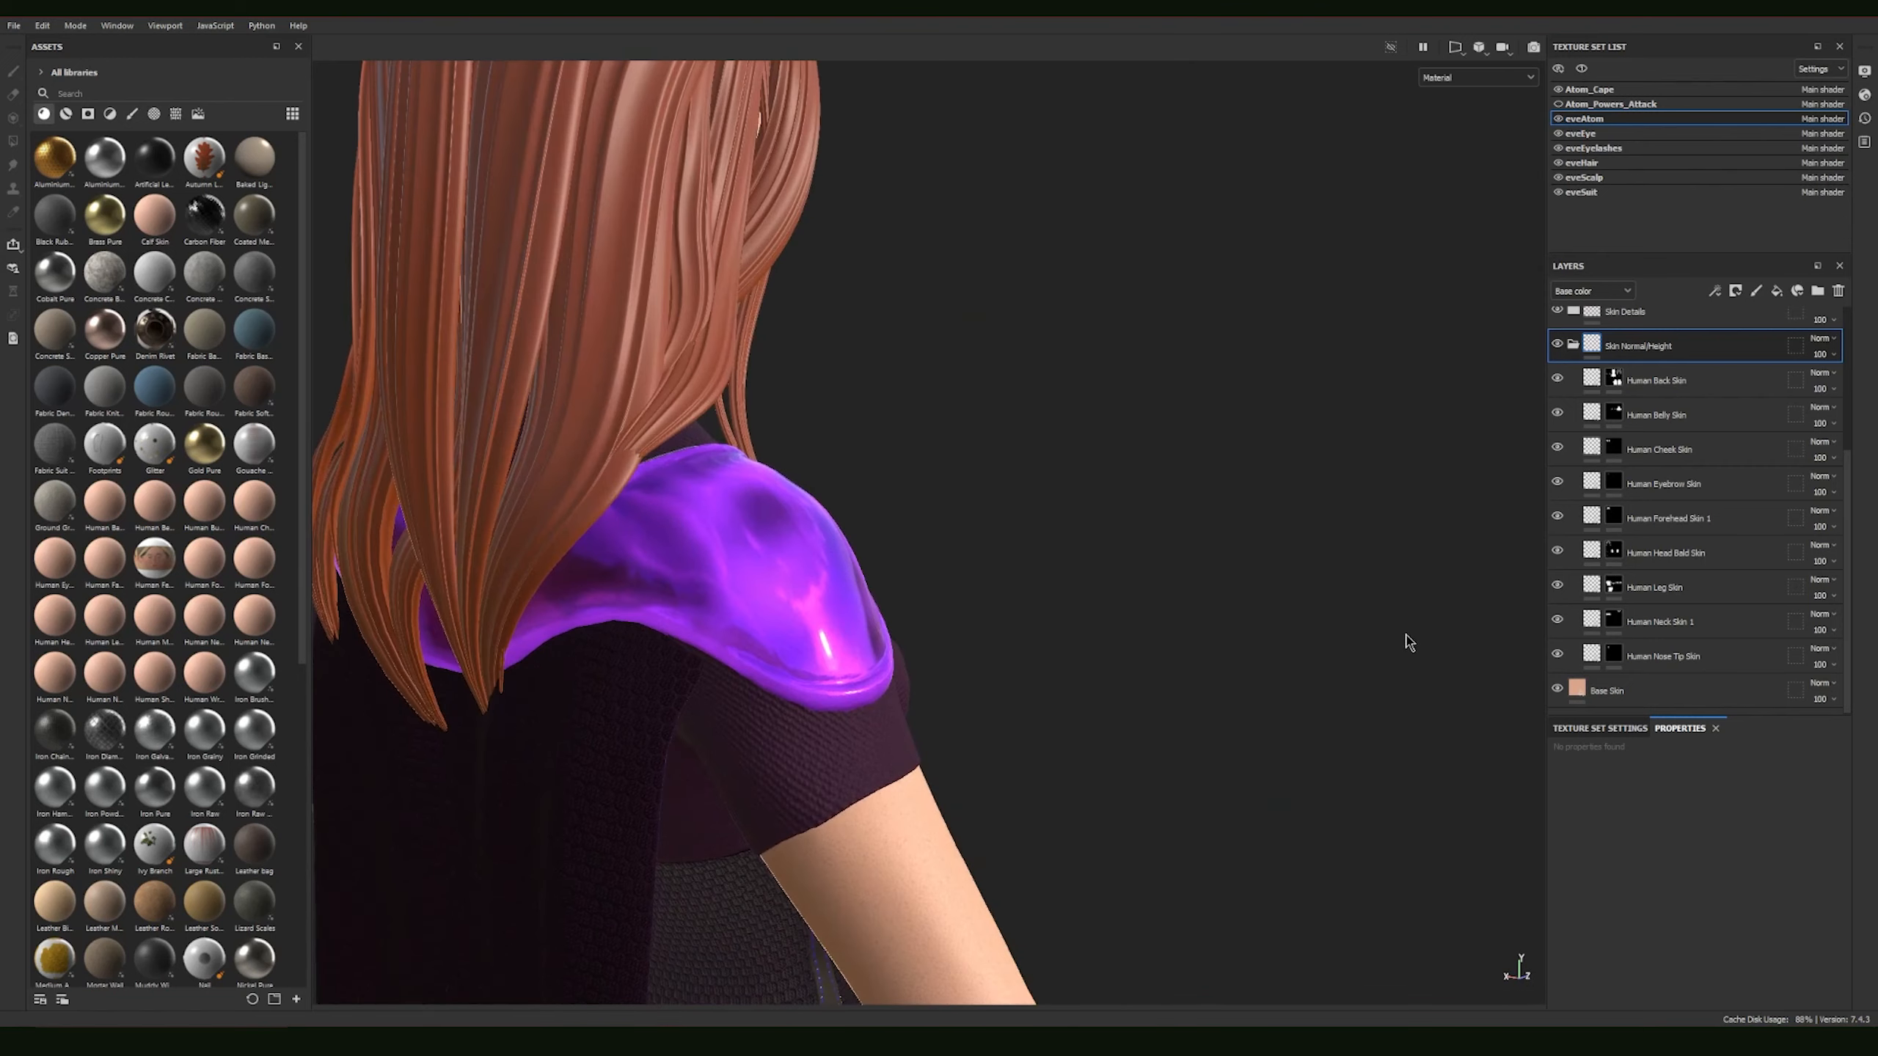
pyautogui.keyDown('alt'); pyautogui.moveTo(1006, 671); pyautogui.dragTo(914, 621, button='middle'); pyautogui.keyUp('alt')
pyautogui.keyDown('alt'); pyautogui.moveTo(914, 621); pyautogui.dragTo(939, 603, button='right'); pyautogui.keyUp('alt')
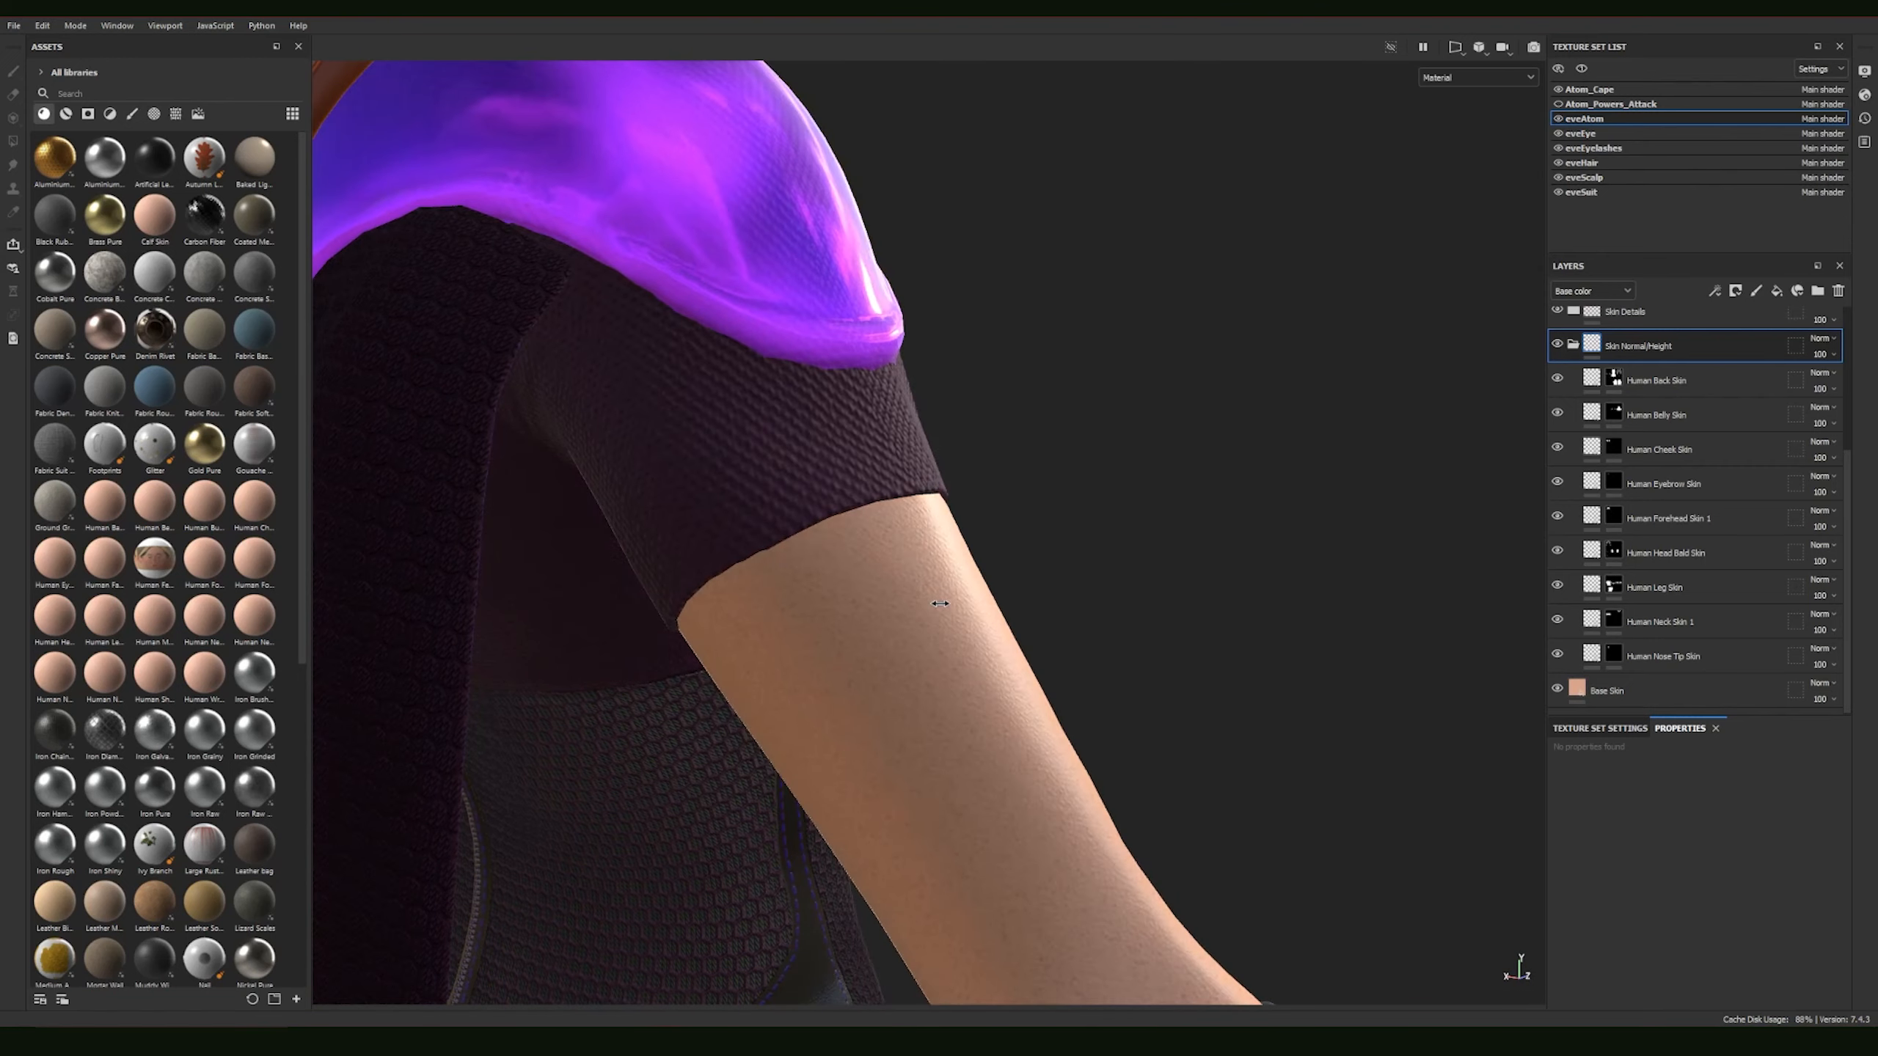
pyautogui.keyDown('alt'); pyautogui.moveTo(939, 604); pyautogui.dragTo(884, 633); pyautogui.keyUp('alt')
pyautogui.keyDown('alt'); pyautogui.moveTo(884, 633); pyautogui.dragTo(961, 511, button='middle'); pyautogui.keyUp('alt')
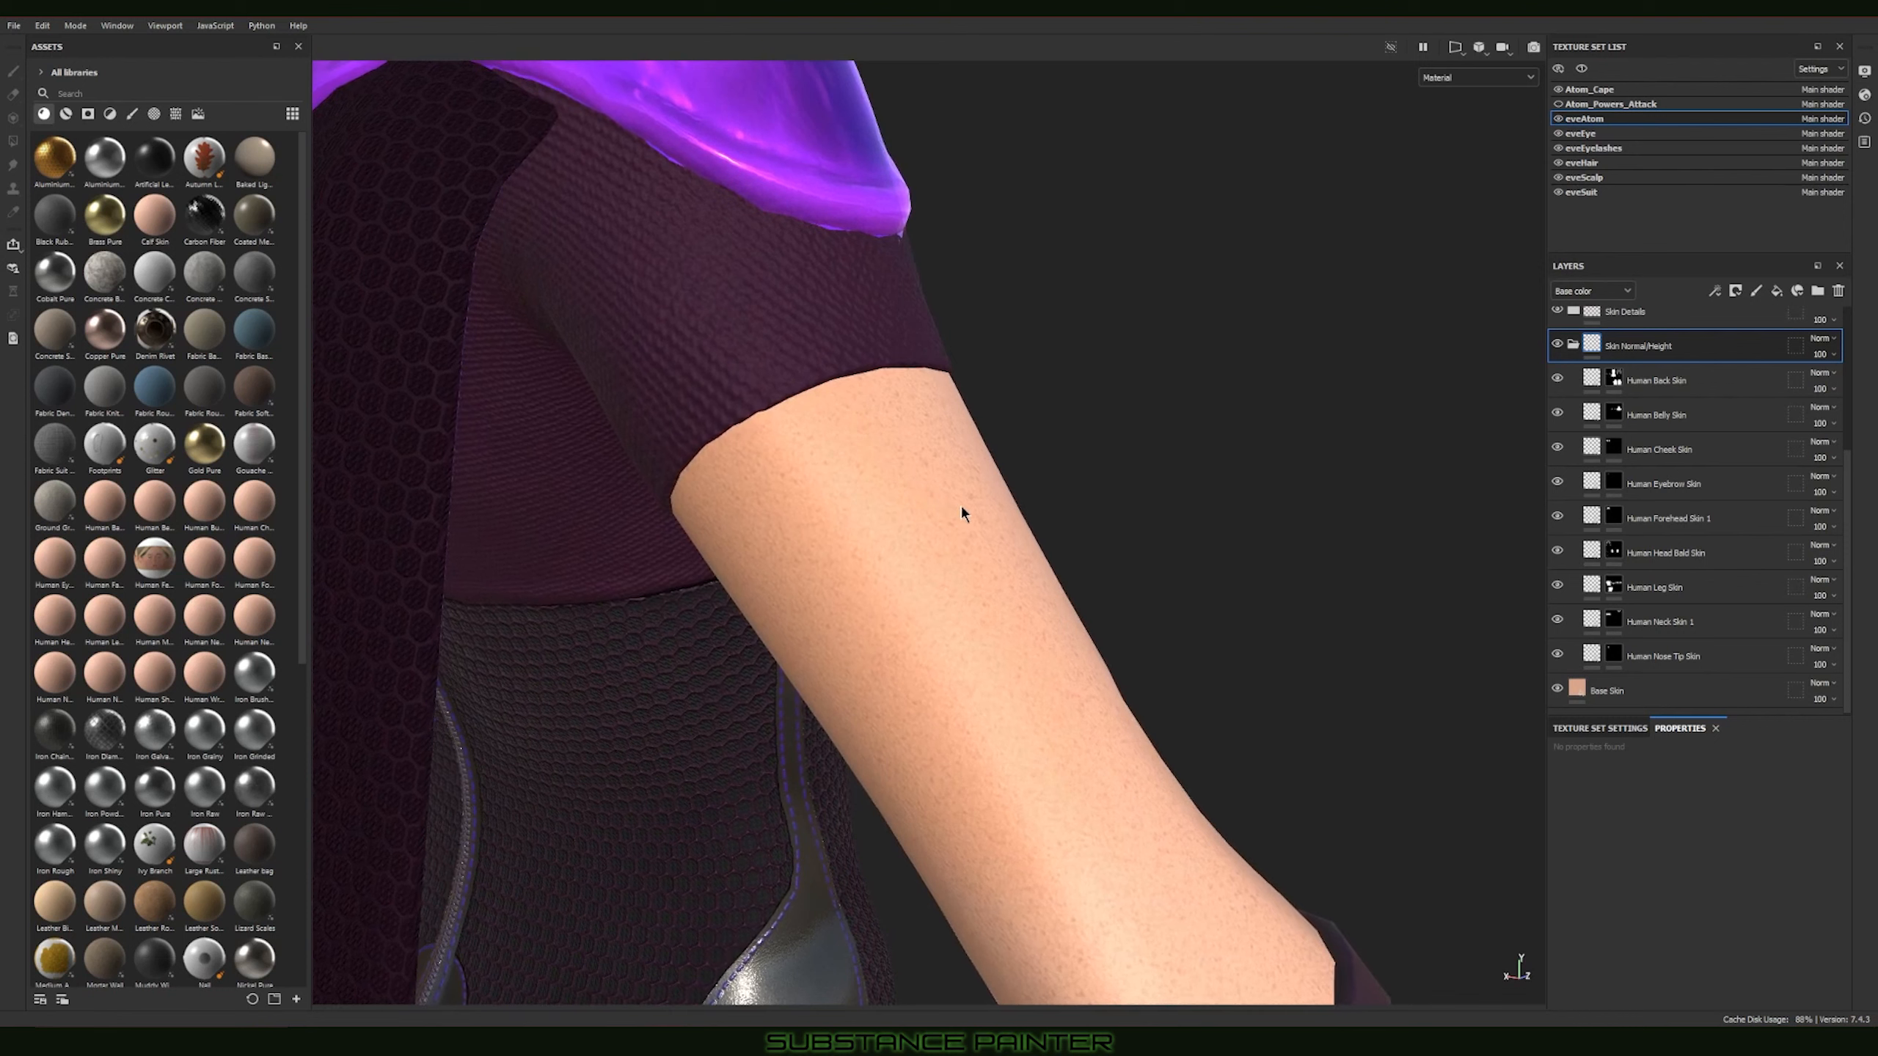
pyautogui.keyDown('shift'); pyautogui.moveTo(963, 508); pyautogui.dragTo(973, 511, button='right'); pyautogui.keyUp('shift')
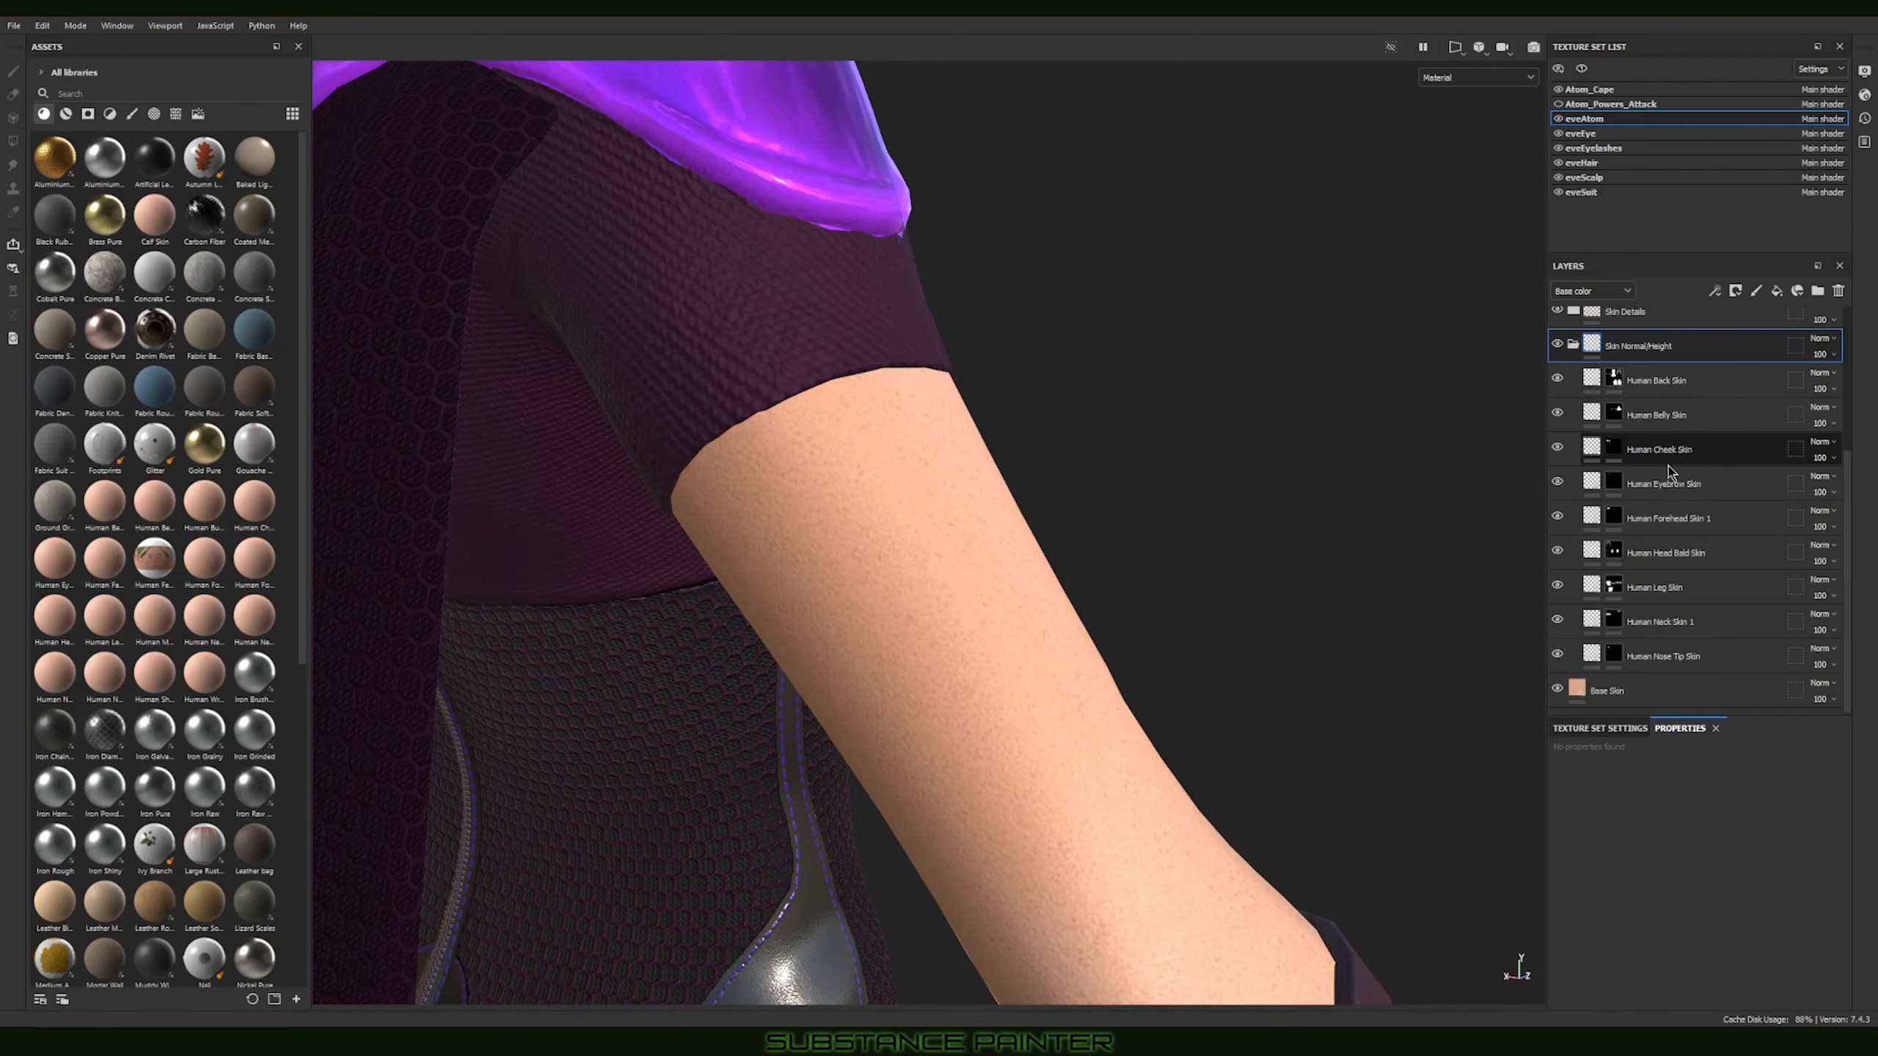
# Step: Select the Human Back Skin layer's mask and switch the layer stack to the Height channel
pyautogui.click(1653, 380)
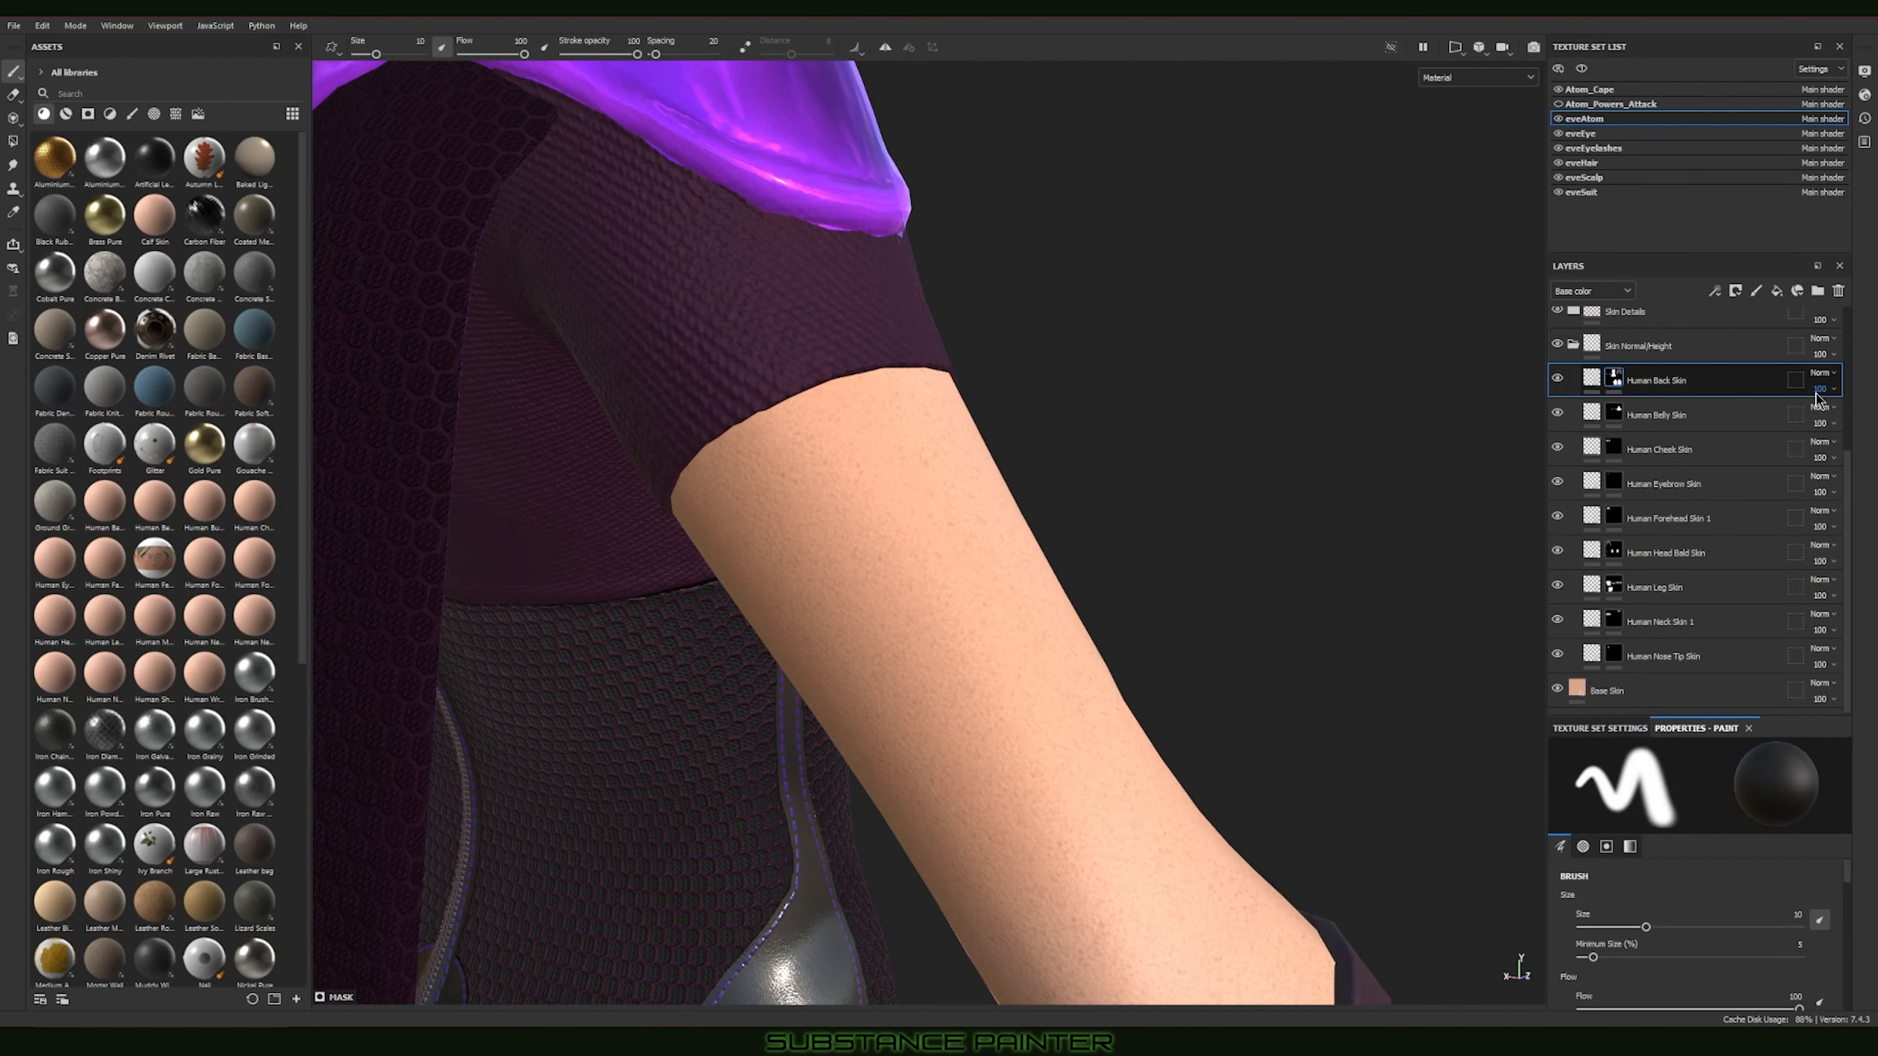
pyautogui.click(1591, 290)
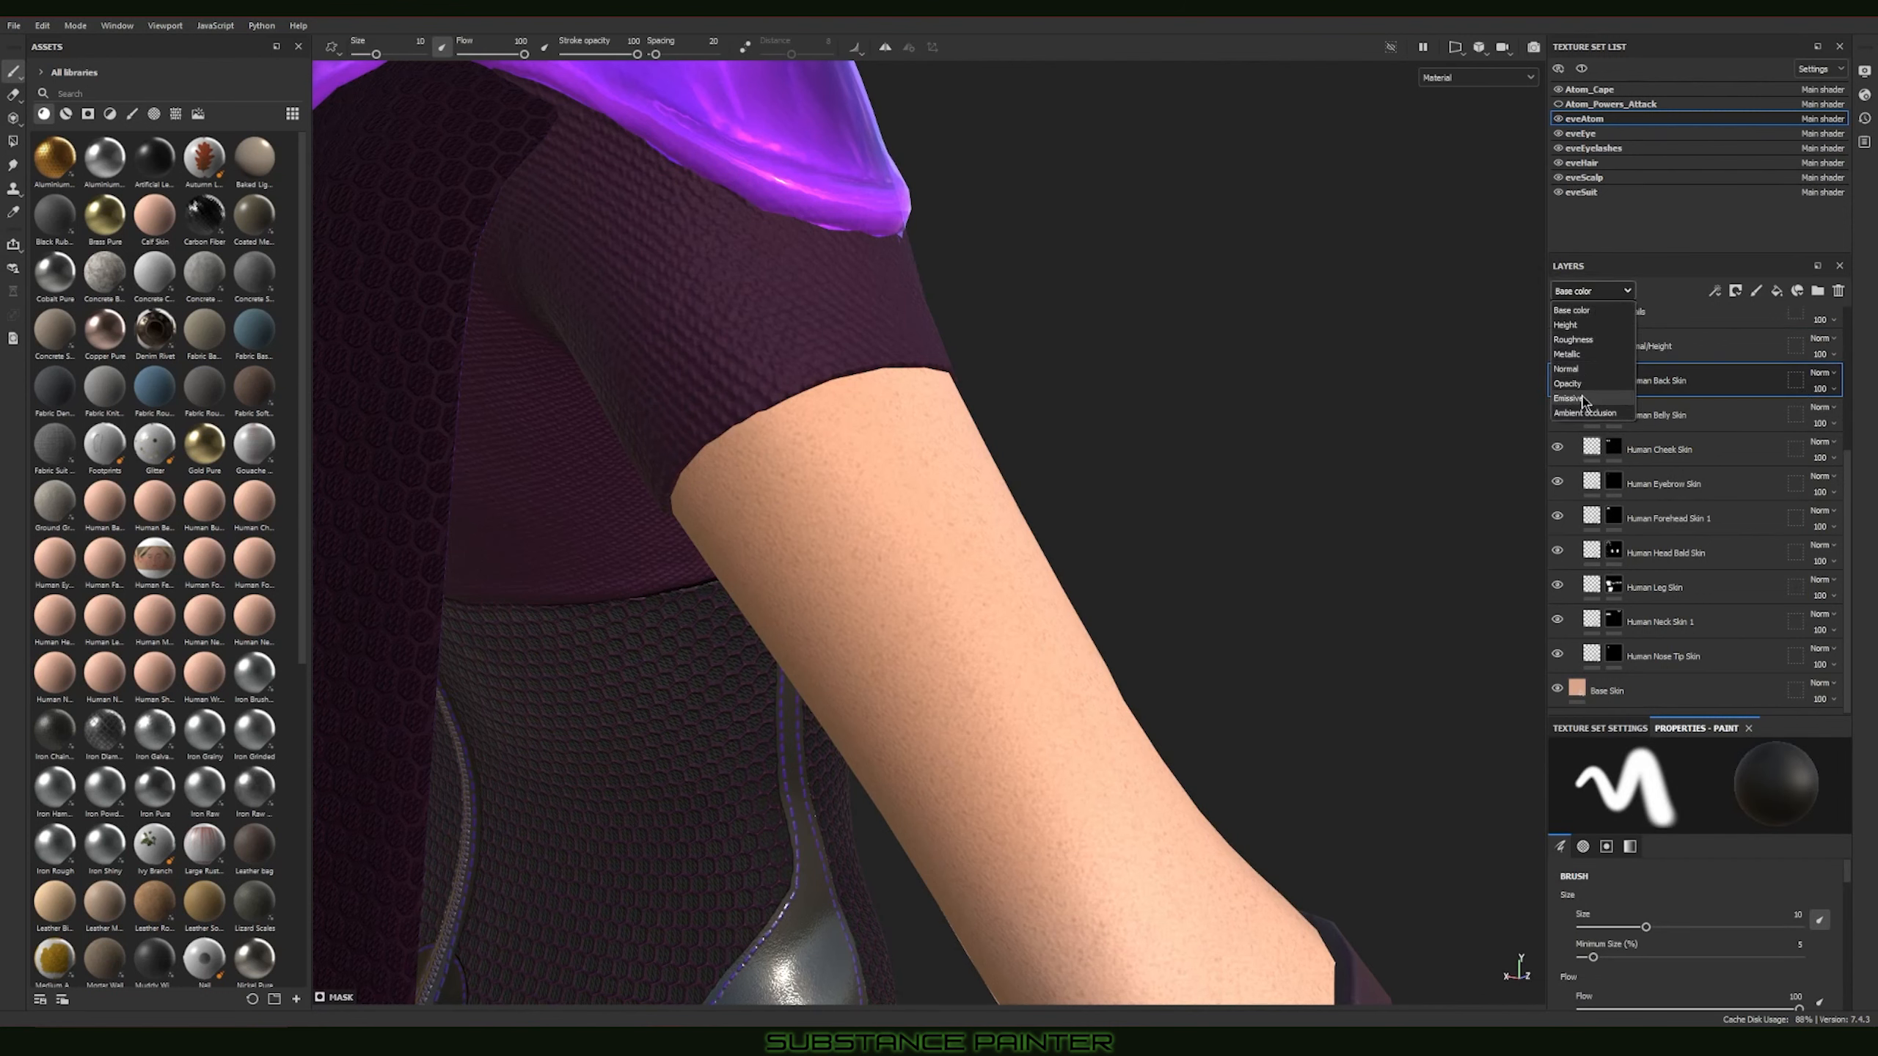
pyautogui.click(1580, 327)
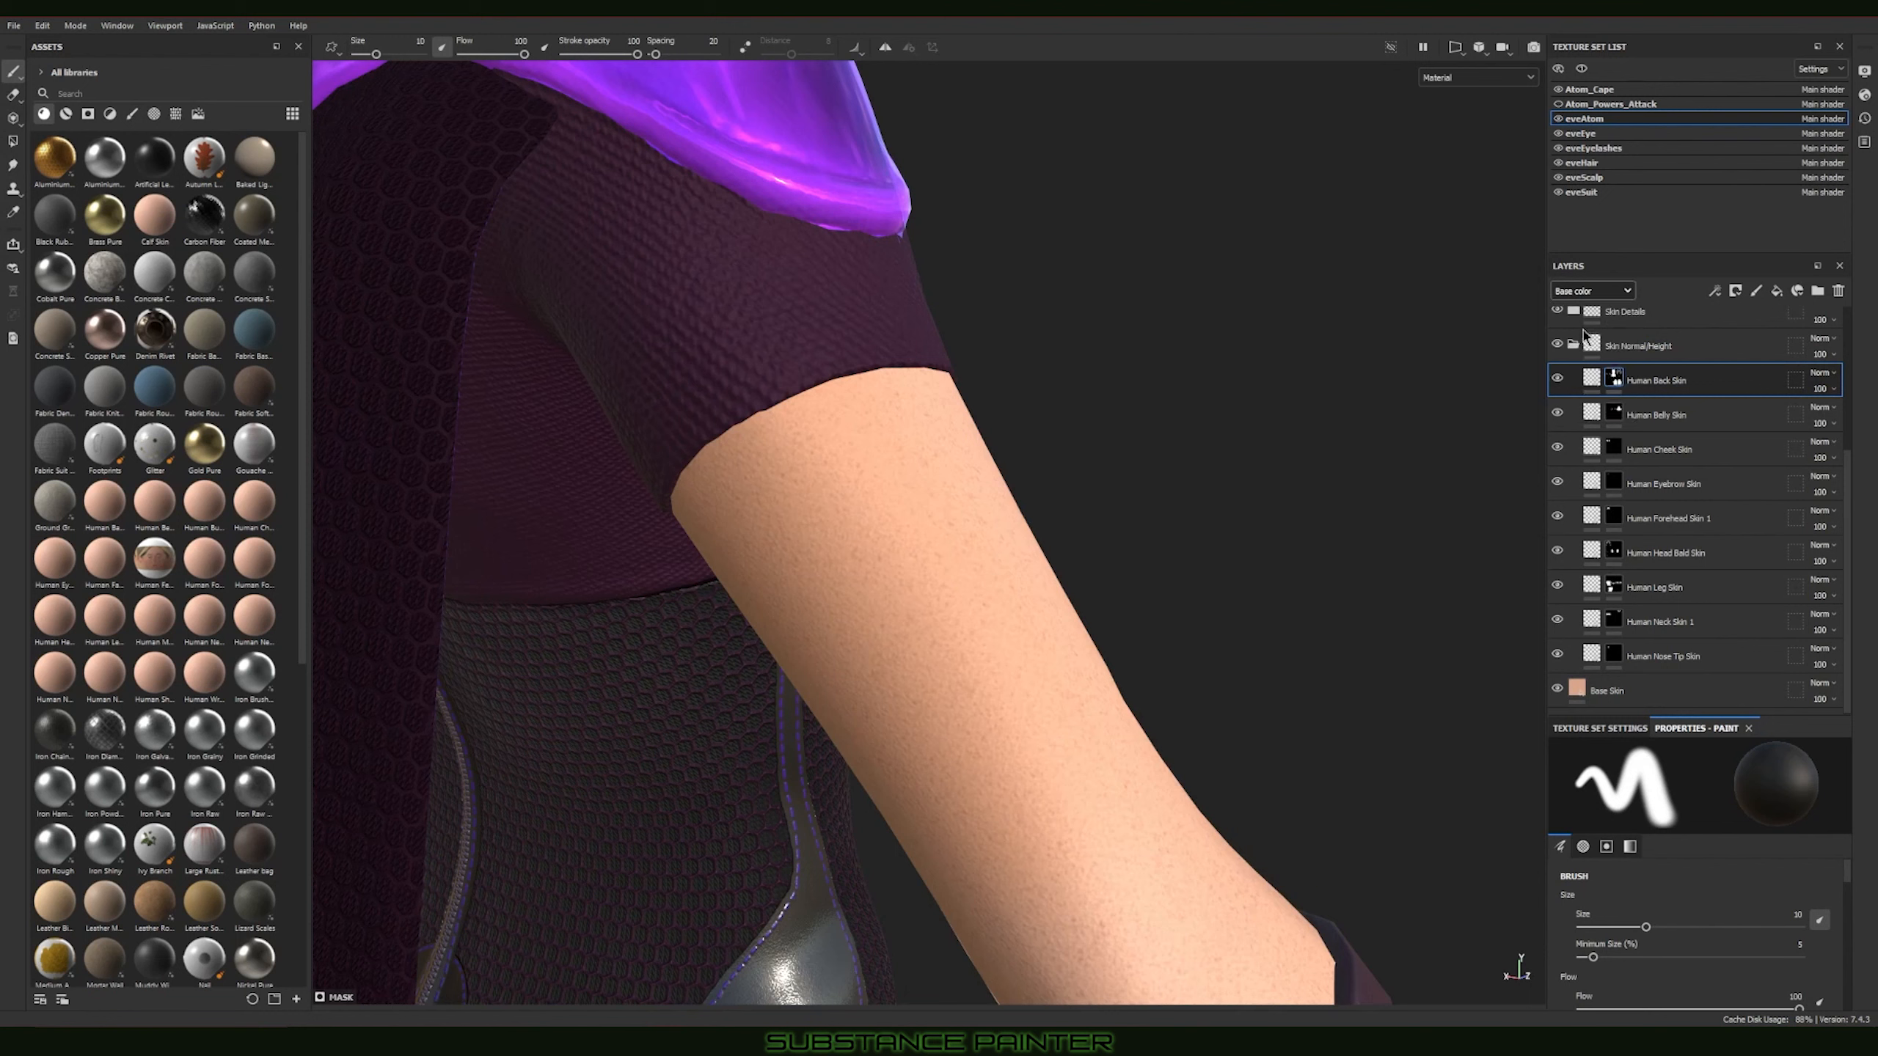
# Step: Raise the Human Back Skin layer's Height opacity to 81 and reduce it to about 24
pyautogui.click(1818, 388)
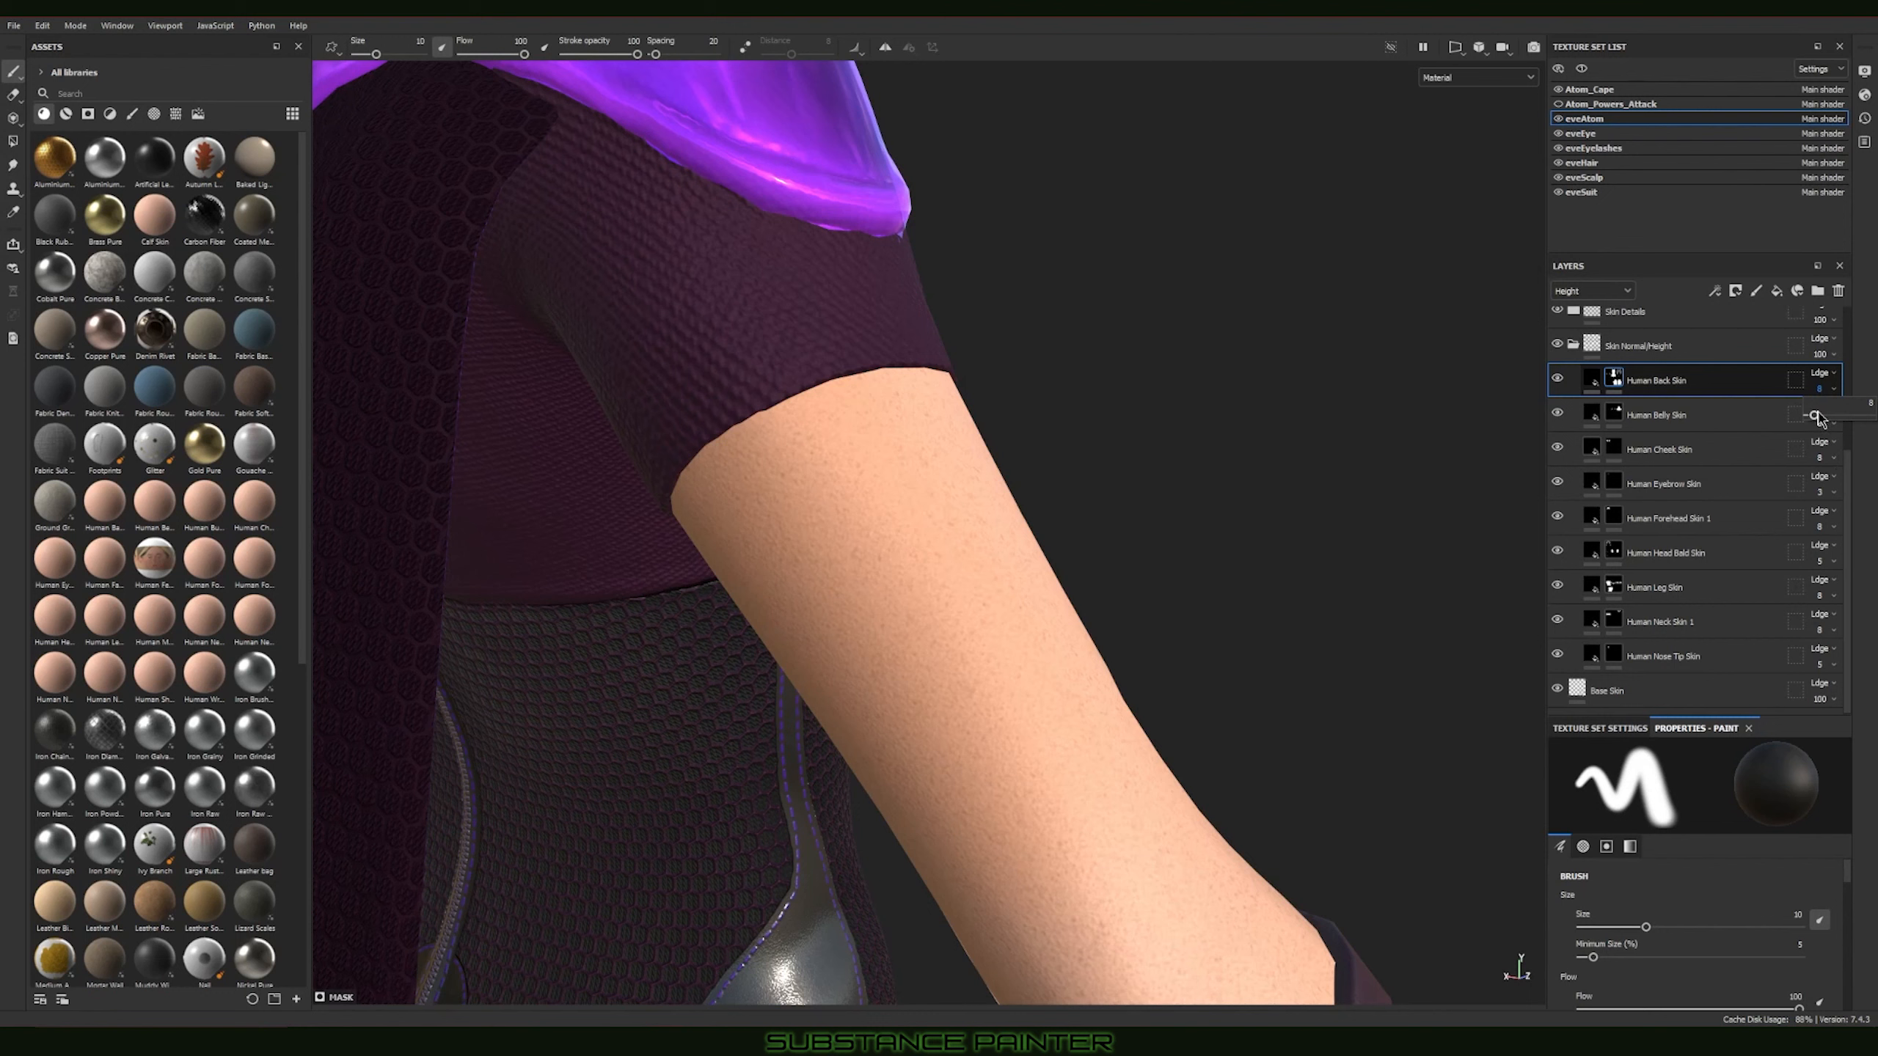
pyautogui.moveTo(1818, 416); pyautogui.dragTo(1853, 420)
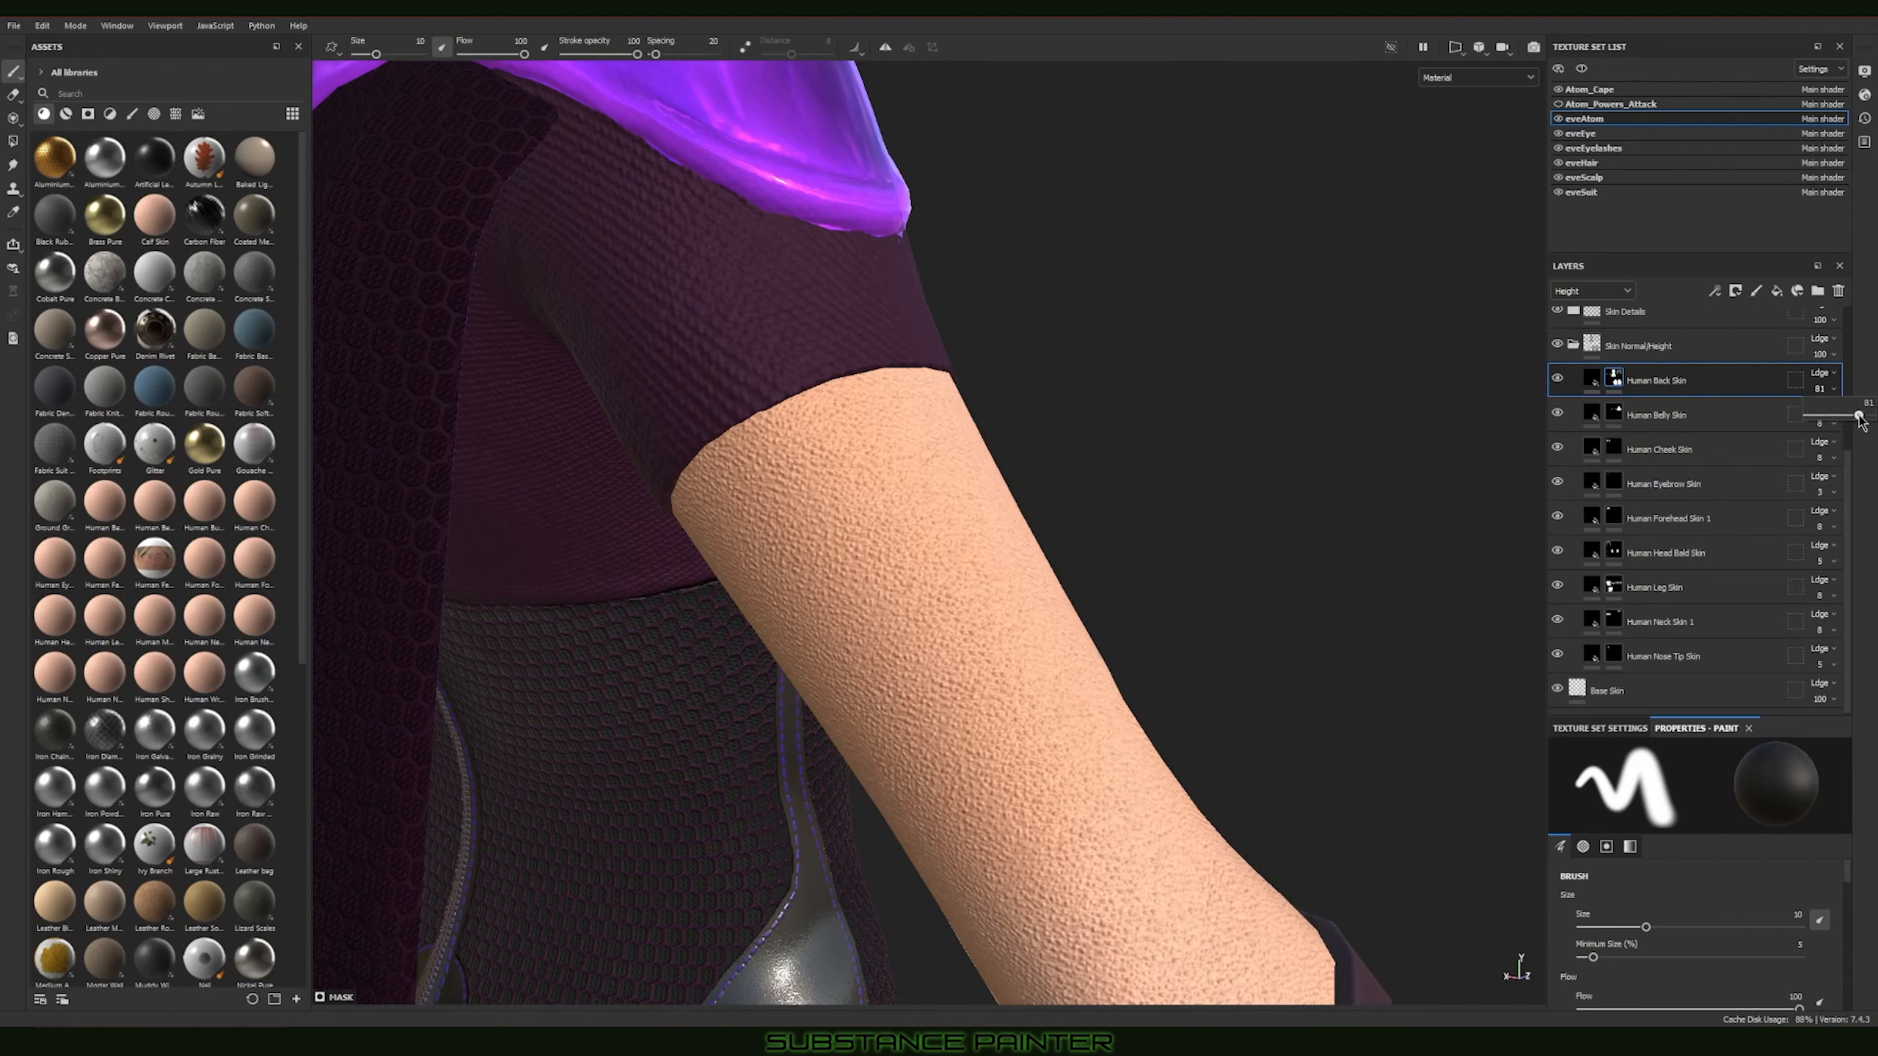
pyautogui.moveTo(1859, 417); pyautogui.dragTo(1823, 425)
# Step: Set the Human Back Skin layer's Height opacity to 8 and collapse the Skin Normal/Height folder
pyautogui.click(1824, 399)
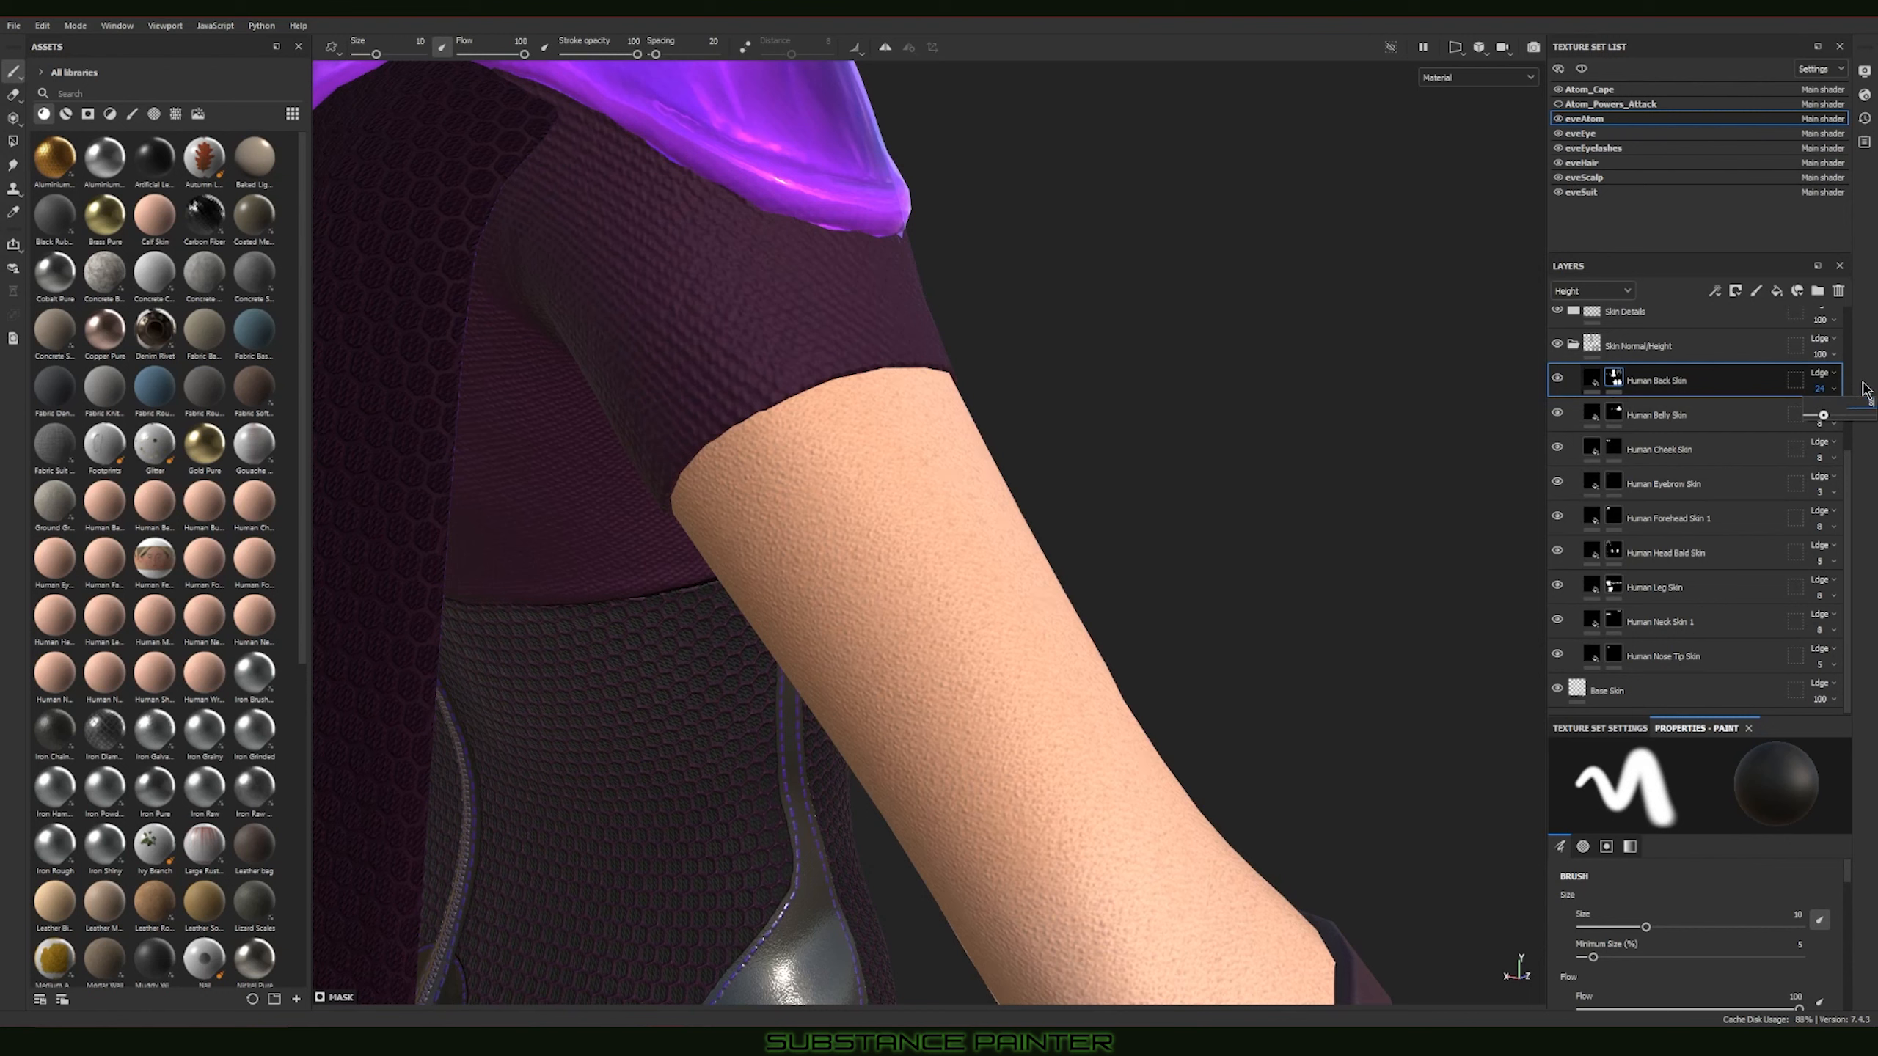
pyautogui.write('8')
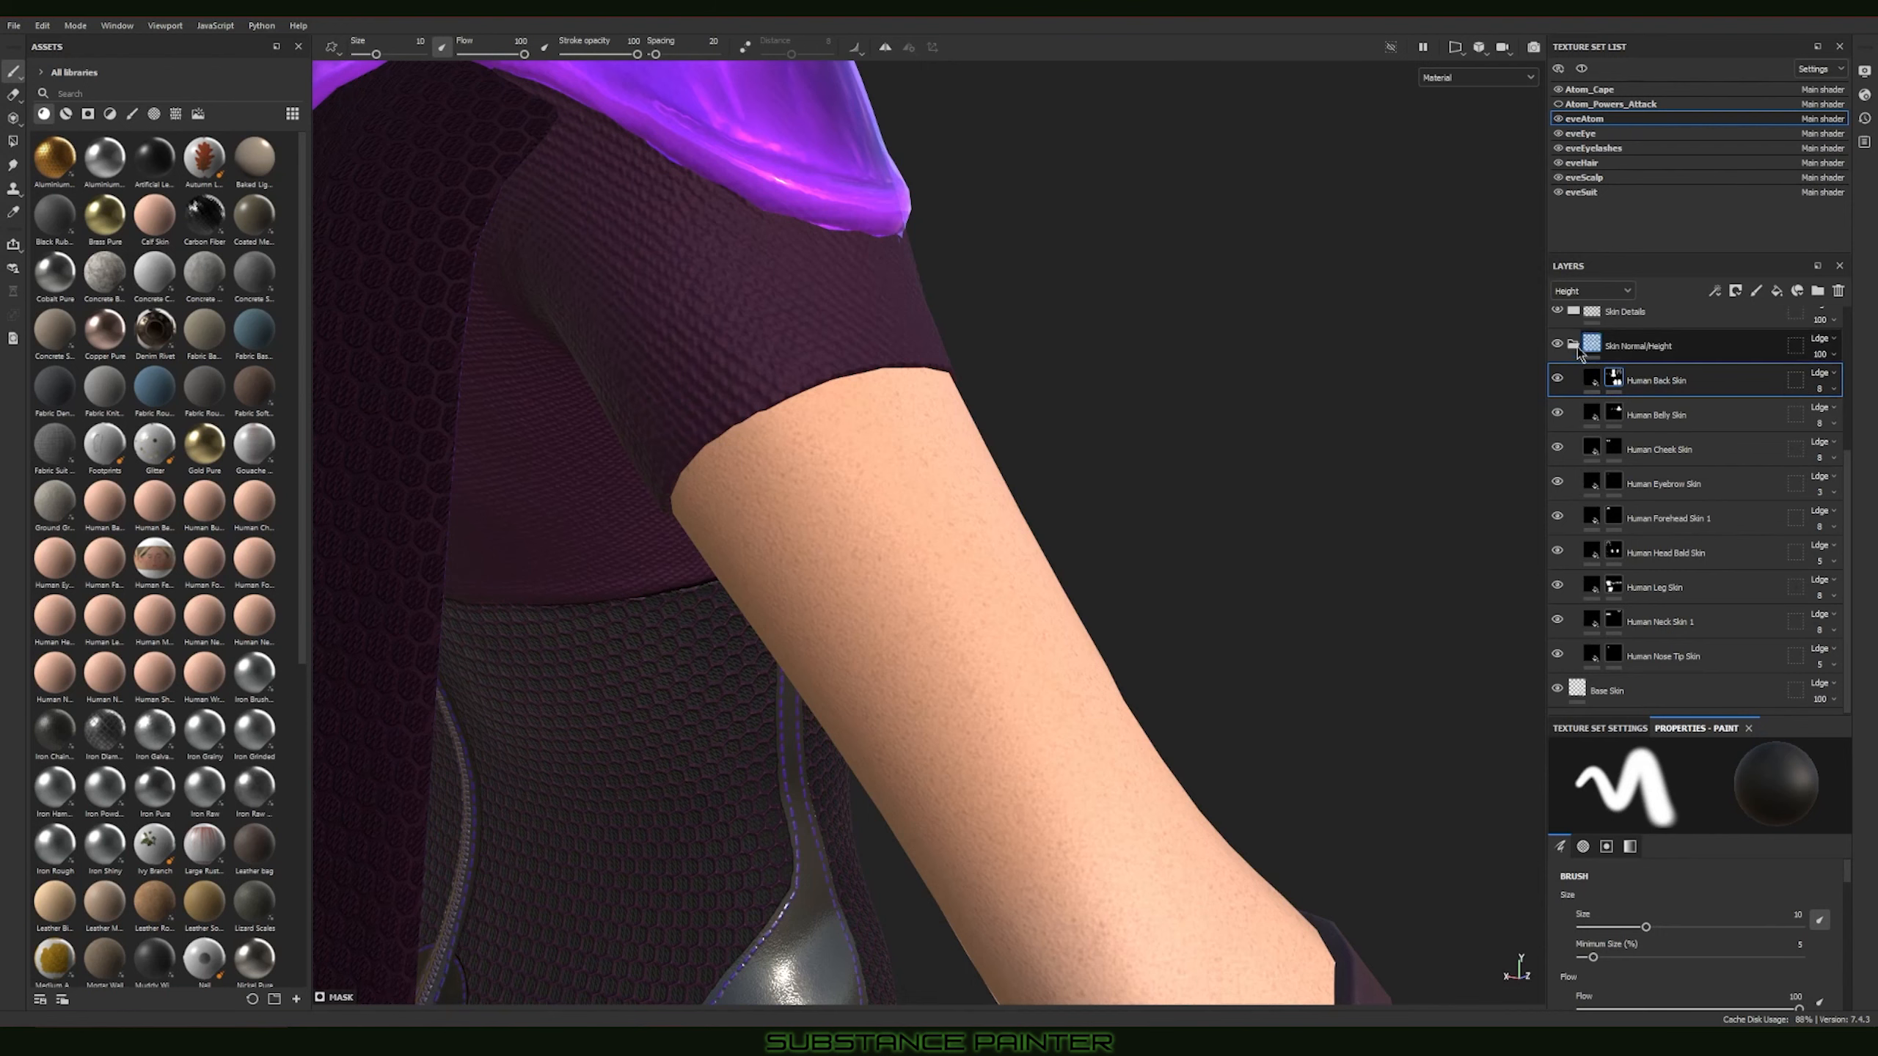
pyautogui.click(1574, 345)
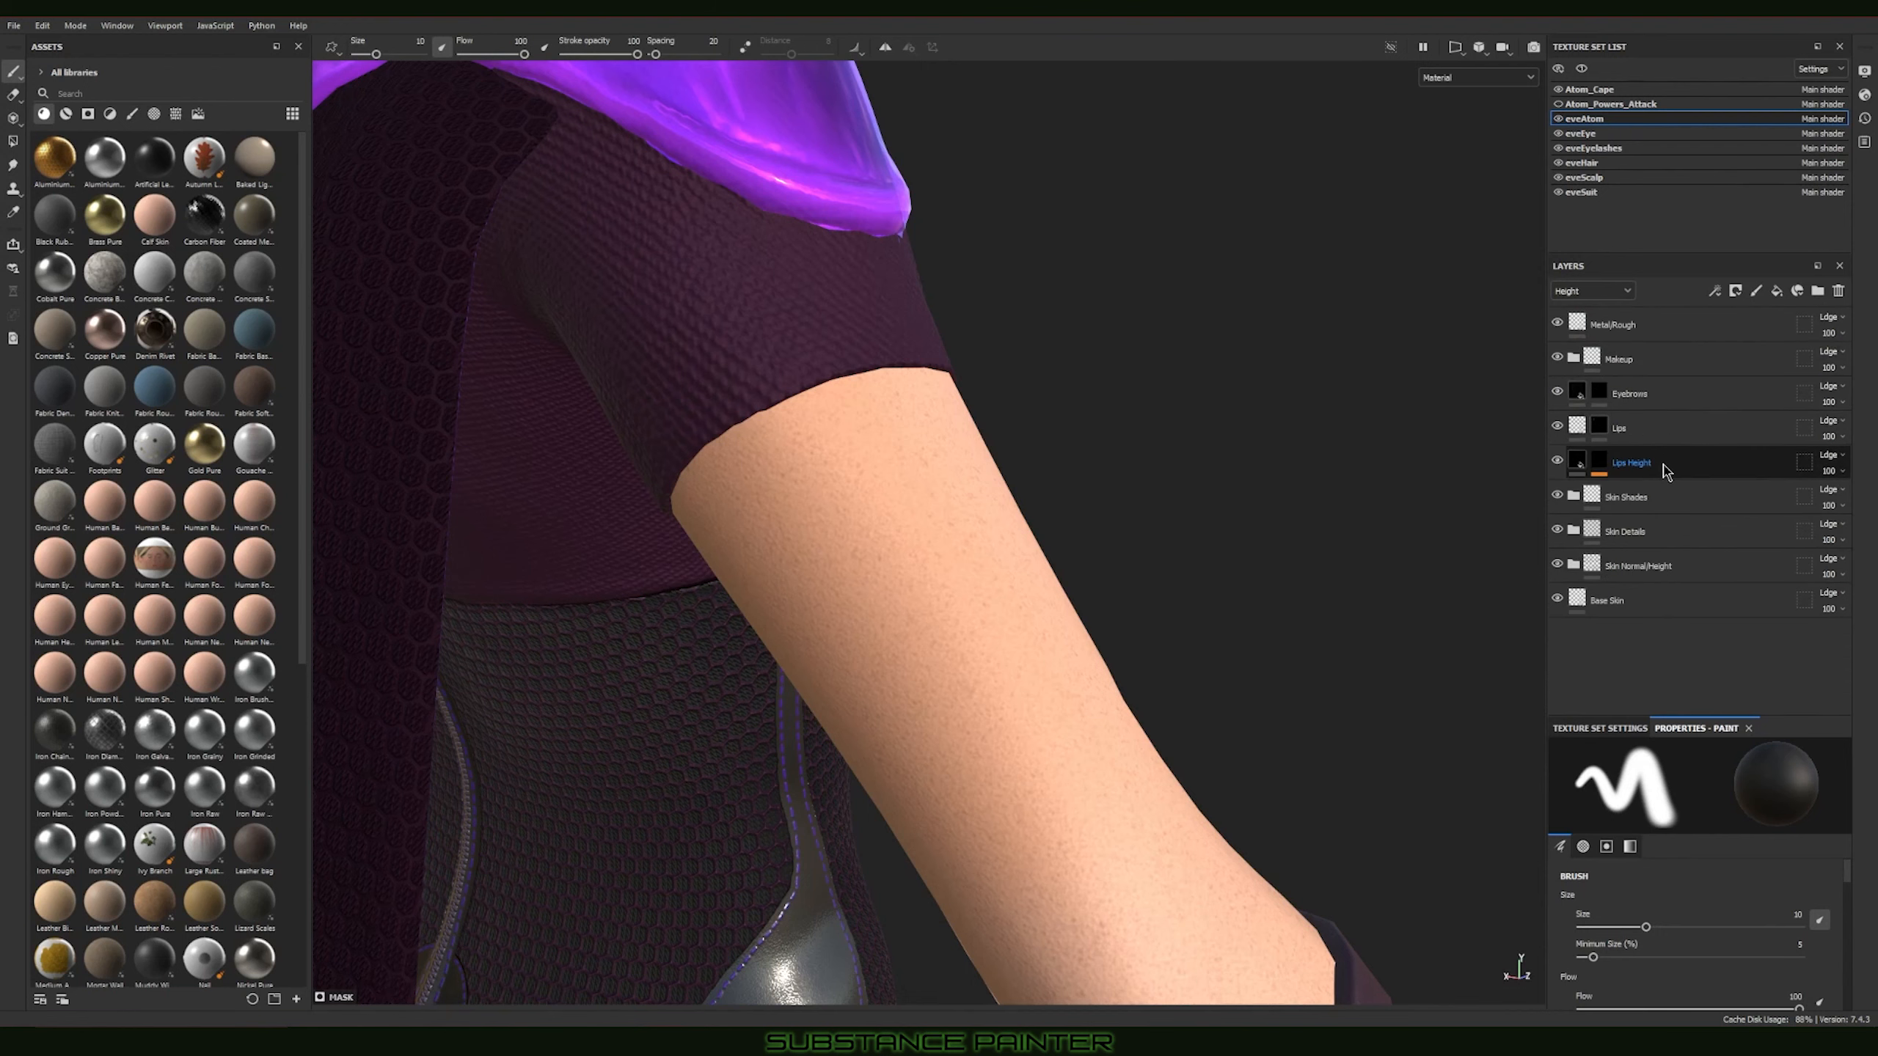
# Step: Switch to the eveSuit texture set and examine the suit's corset, gloves and cape from the front and side
pyautogui.keyDown('alt'); pyautogui.moveTo(1337, 540); pyautogui.dragTo(745, 351, button='right'); pyautogui.keyUp('alt')
pyautogui.keyDown('alt'); pyautogui.moveTo(745, 351); pyautogui.dragTo(1331, 382); pyautogui.keyUp('alt')
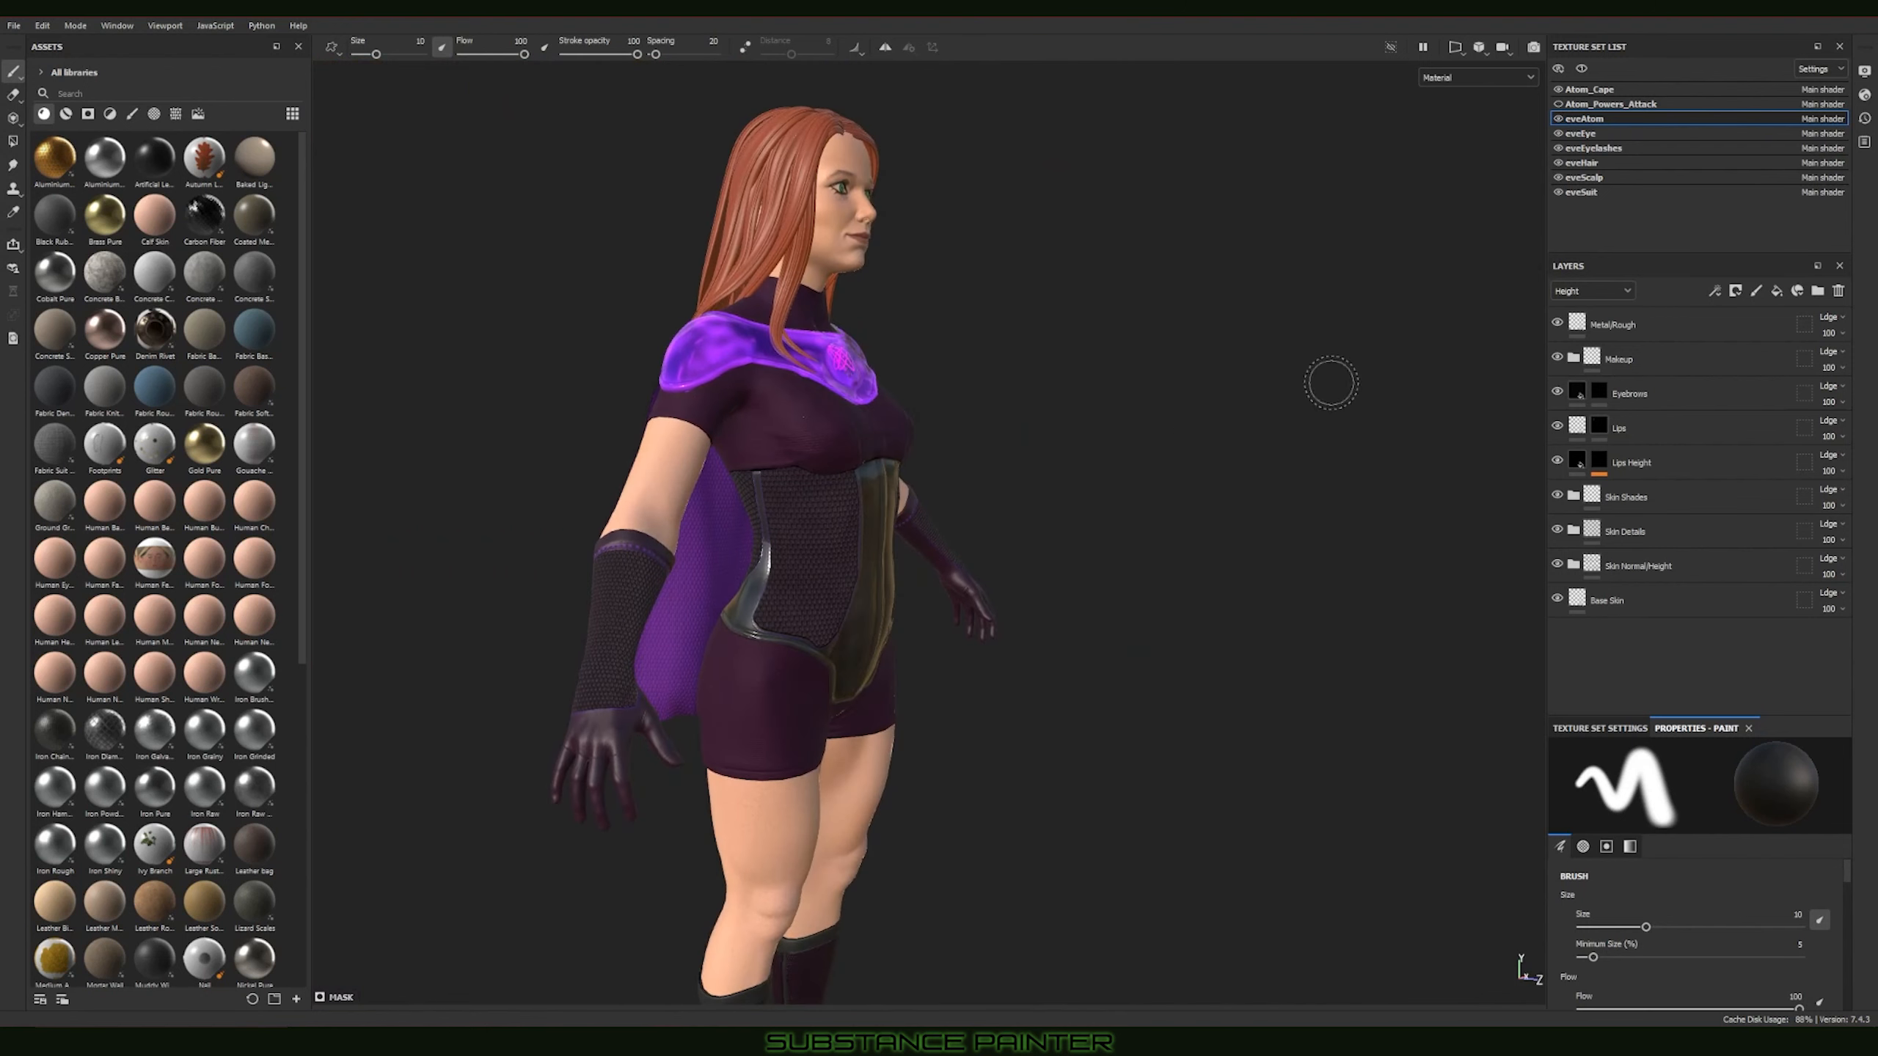
pyautogui.click(1636, 194)
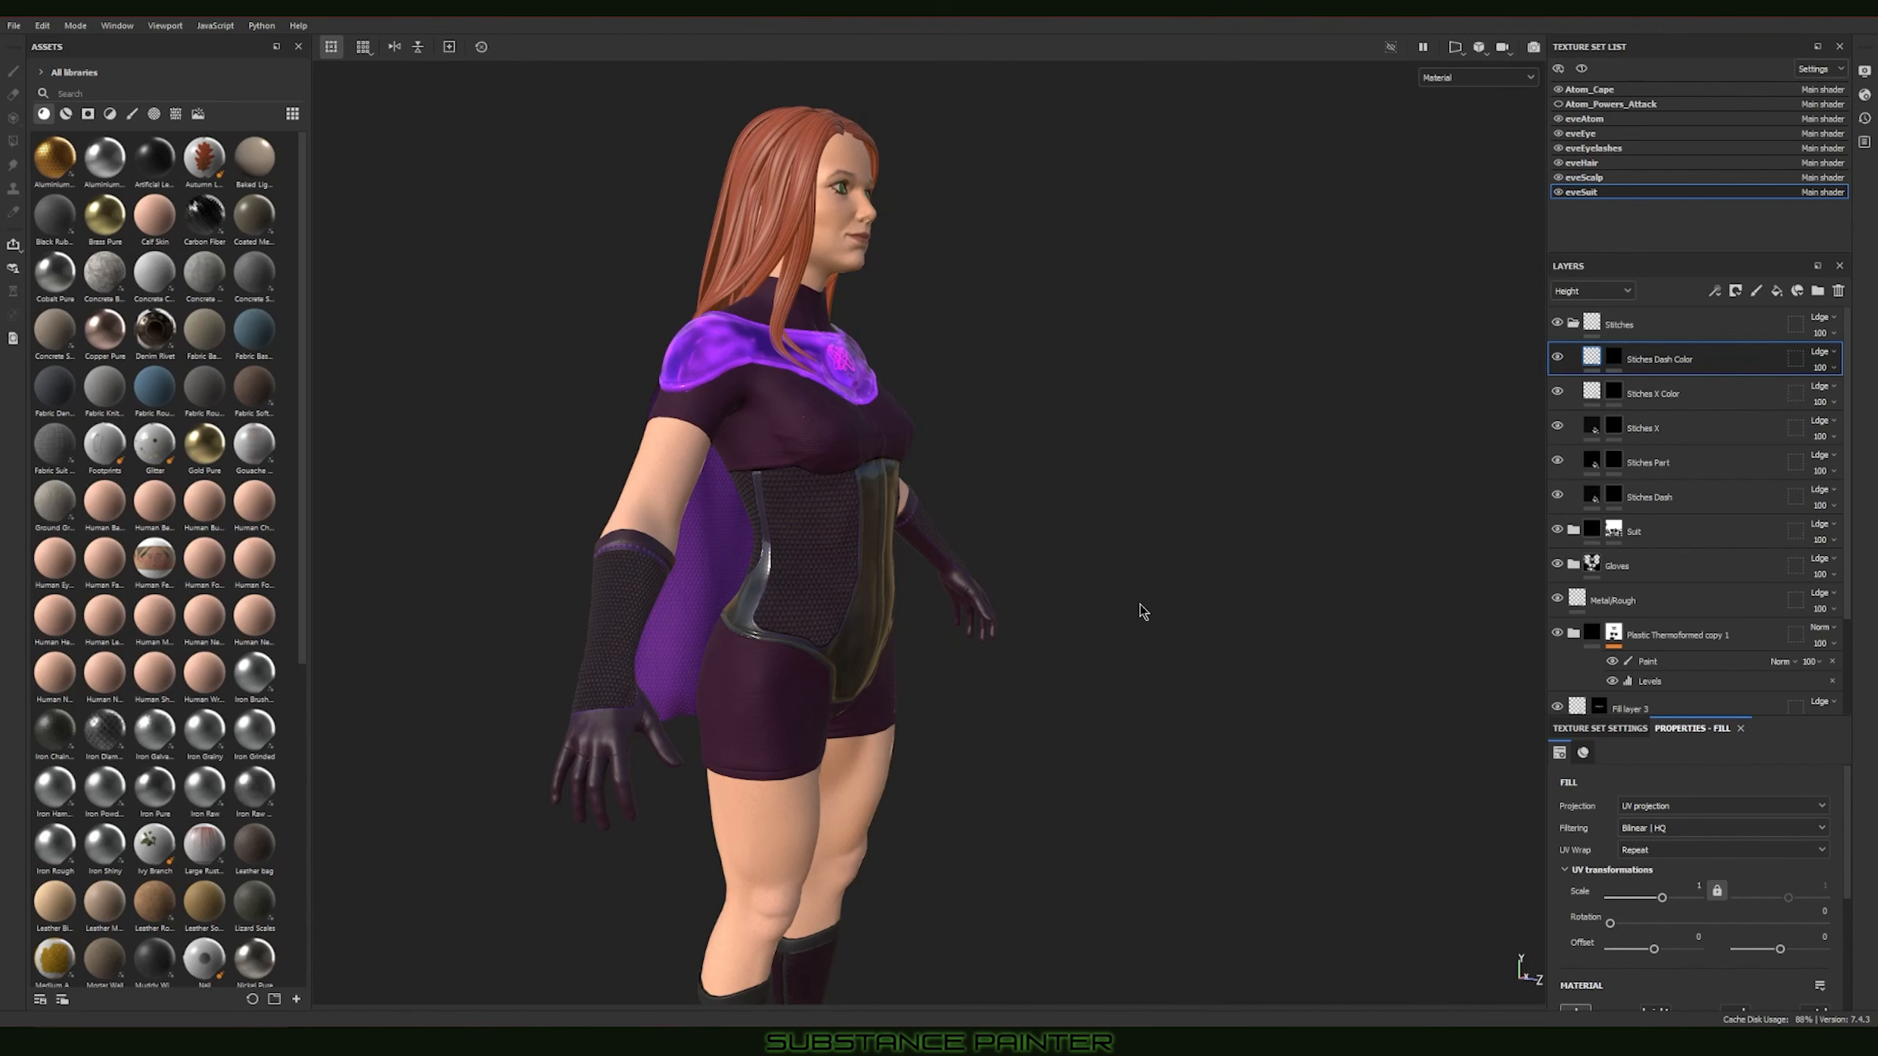
pyautogui.keyDown('alt'); pyautogui.moveTo(1139, 605); pyautogui.dragTo(720, 497); pyautogui.keyUp('alt')
pyautogui.keyDown('alt'); pyautogui.moveTo(721, 497); pyautogui.dragTo(866, 627, button='right'); pyautogui.keyUp('alt')
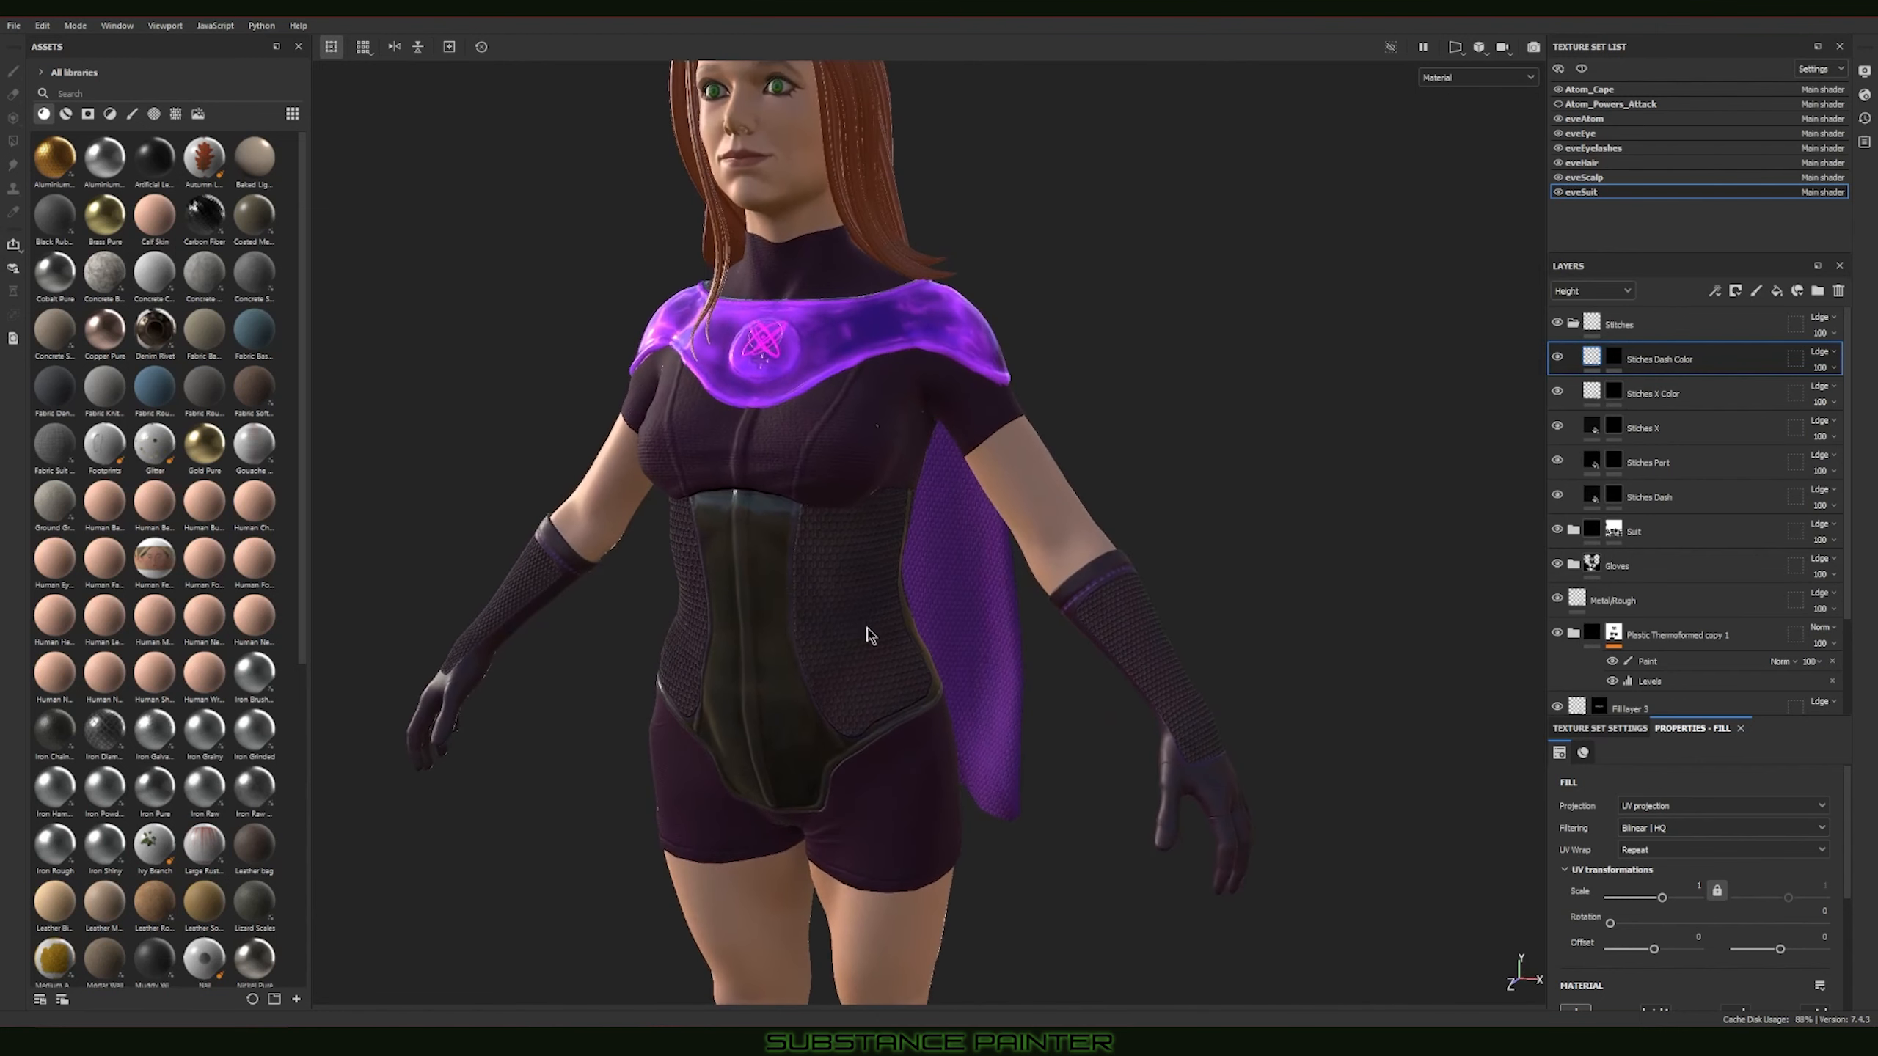
pyautogui.keyDown('alt'); pyautogui.moveTo(866, 634); pyautogui.dragTo(911, 578); pyautogui.keyUp('alt')
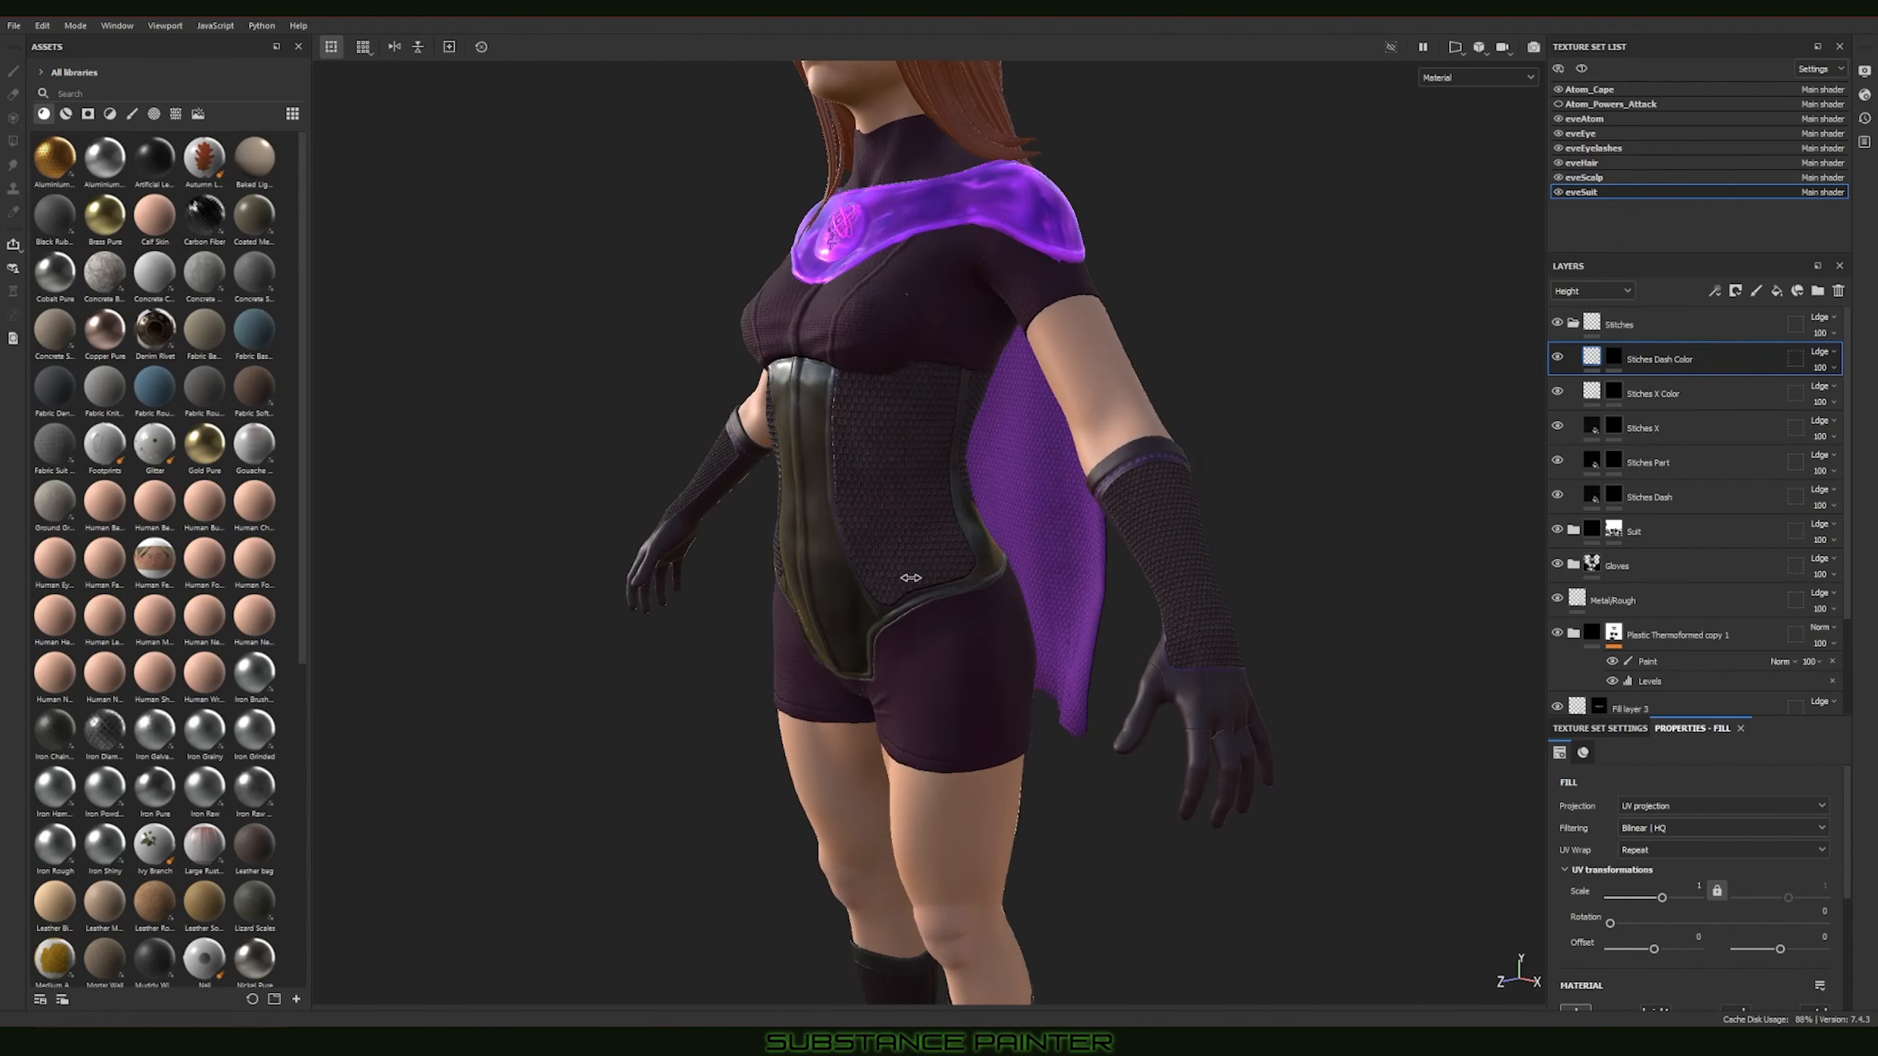
pyautogui.keyDown('shift'); pyautogui.moveTo(910, 578); pyautogui.dragTo(924, 577, button='right'); pyautogui.keyUp('shift')
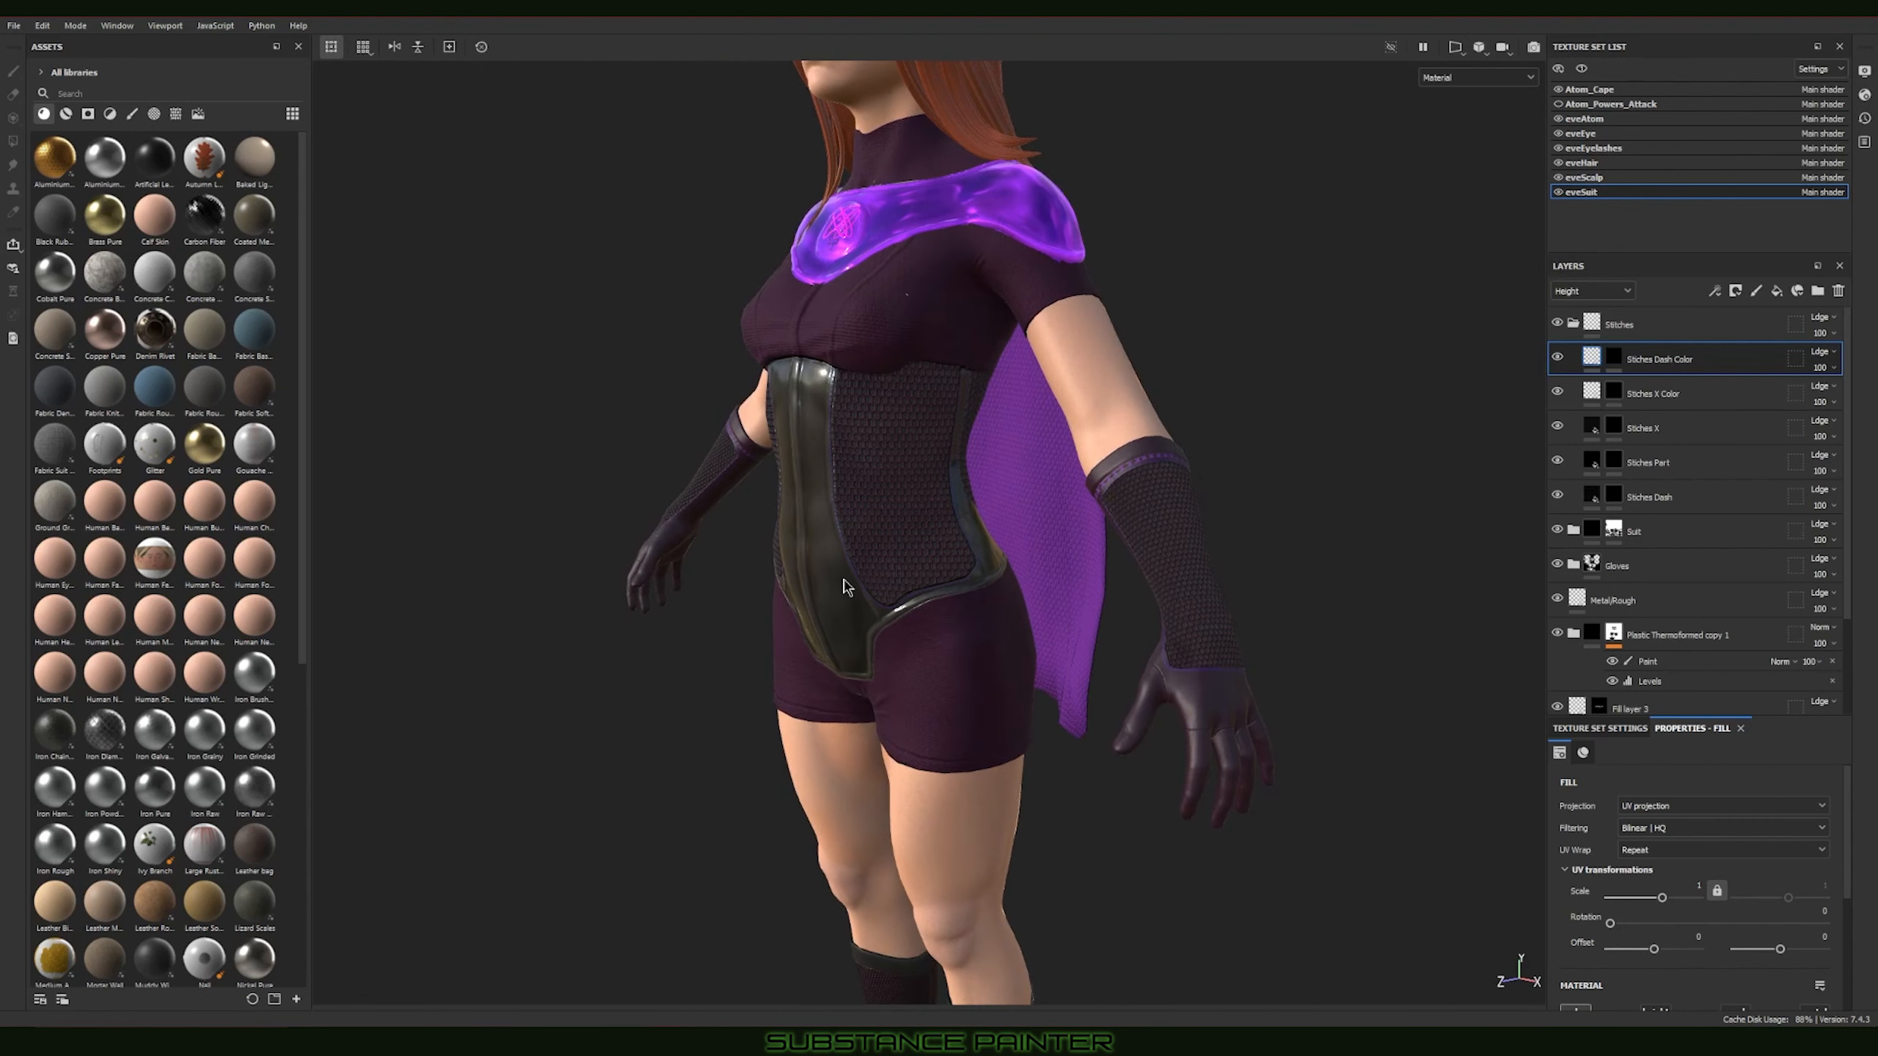
# Step: Examine the corset's leather front panel, honeycomb side panels and trim from close range and around both sides of the body
pyautogui.keyDown('alt'); pyautogui.moveTo(846, 588); pyautogui.dragTo(849, 538); pyautogui.keyUp('alt')
pyautogui.keyDown('alt'); pyautogui.moveTo(831, 531); pyautogui.dragTo(1368, 674, button='right'); pyautogui.keyUp('alt')
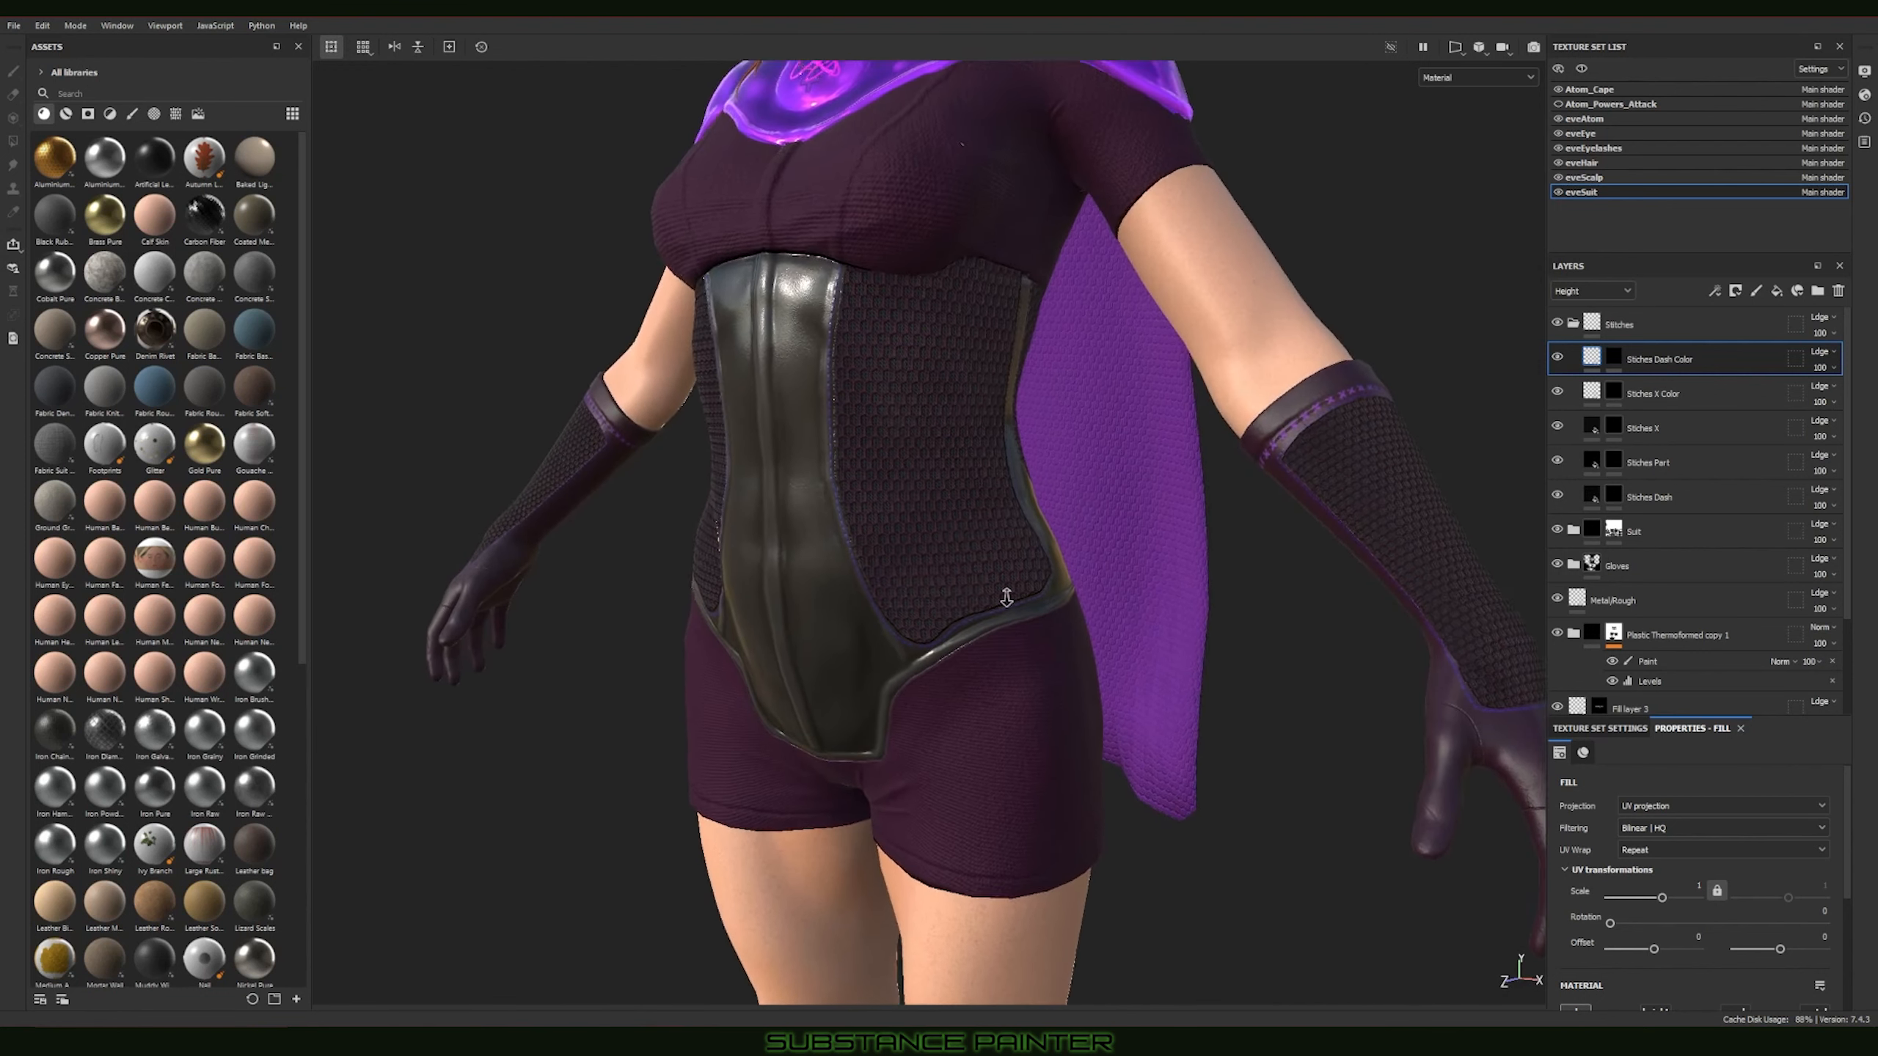
pyautogui.keyDown('alt'); pyautogui.moveTo(968, 587); pyautogui.dragTo(1098, 633, button='right'); pyautogui.keyUp('alt')
pyautogui.moveTo(1087, 628)
pyautogui.keyDown('alt'); pyautogui.mouseDown()
pyautogui.moveTo(875, 632)
pyautogui.moveTo(927, 620)
pyautogui.mouseUp(); pyautogui.keyUp('alt')
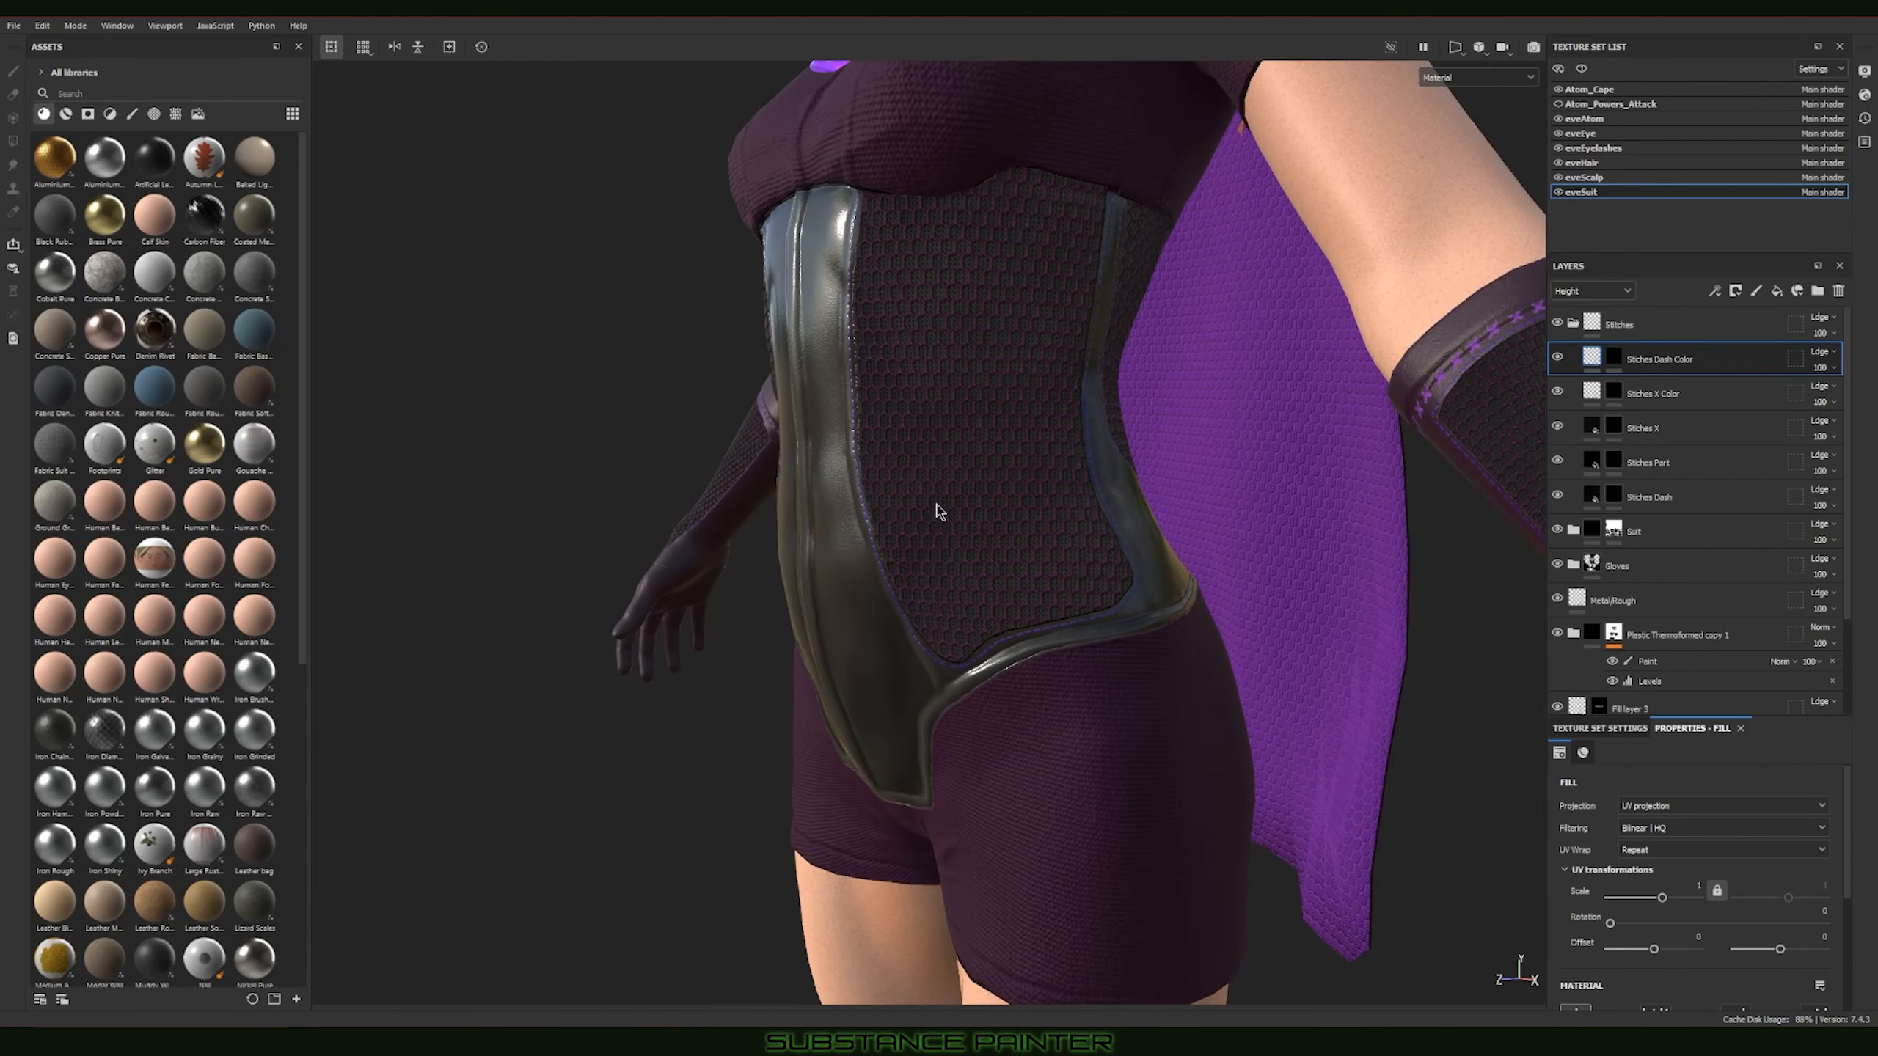
pyautogui.keyDown('alt'); pyautogui.moveTo(938, 494); pyautogui.dragTo(1116, 503); pyautogui.keyUp('alt')
pyautogui.keyDown('alt'); pyautogui.moveTo(1109, 518); pyautogui.dragTo(828, 459, button='right'); pyautogui.keyUp('alt')
pyautogui.keyDown('alt'); pyautogui.moveTo(987, 518); pyautogui.dragTo(985, 393, button='middle'); pyautogui.keyUp('alt')
pyautogui.keyDown('alt'); pyautogui.moveTo(995, 634); pyautogui.dragTo(1131, 650); pyautogui.keyUp('alt')
pyautogui.keyDown('alt'); pyautogui.moveTo(1026, 768); pyautogui.dragTo(998, 489, button='middle'); pyautogui.keyUp('alt')
pyautogui.keyDown('alt'); pyautogui.moveTo(915, 588); pyautogui.dragTo(693, 558, button='right'); pyautogui.keyUp('alt')
pyautogui.keyDown('alt'); pyautogui.moveTo(961, 629); pyautogui.dragTo(916, 595, button='right'); pyautogui.keyUp('alt')
pyautogui.keyDown('alt'); pyautogui.moveTo(915, 595); pyautogui.dragTo(1379, 641); pyautogui.keyUp('alt')
pyautogui.keyDown('alt'); pyautogui.moveTo(1109, 592); pyautogui.dragTo(850, 547, button='right'); pyautogui.keyUp('alt')
pyautogui.keyDown('alt'); pyautogui.moveTo(960, 370); pyautogui.dragTo(960, 739, button='middle'); pyautogui.keyUp('alt')
pyautogui.keyDown('alt'); pyautogui.moveTo(1183, 592); pyautogui.dragTo(1044, 561); pyautogui.keyUp('alt')
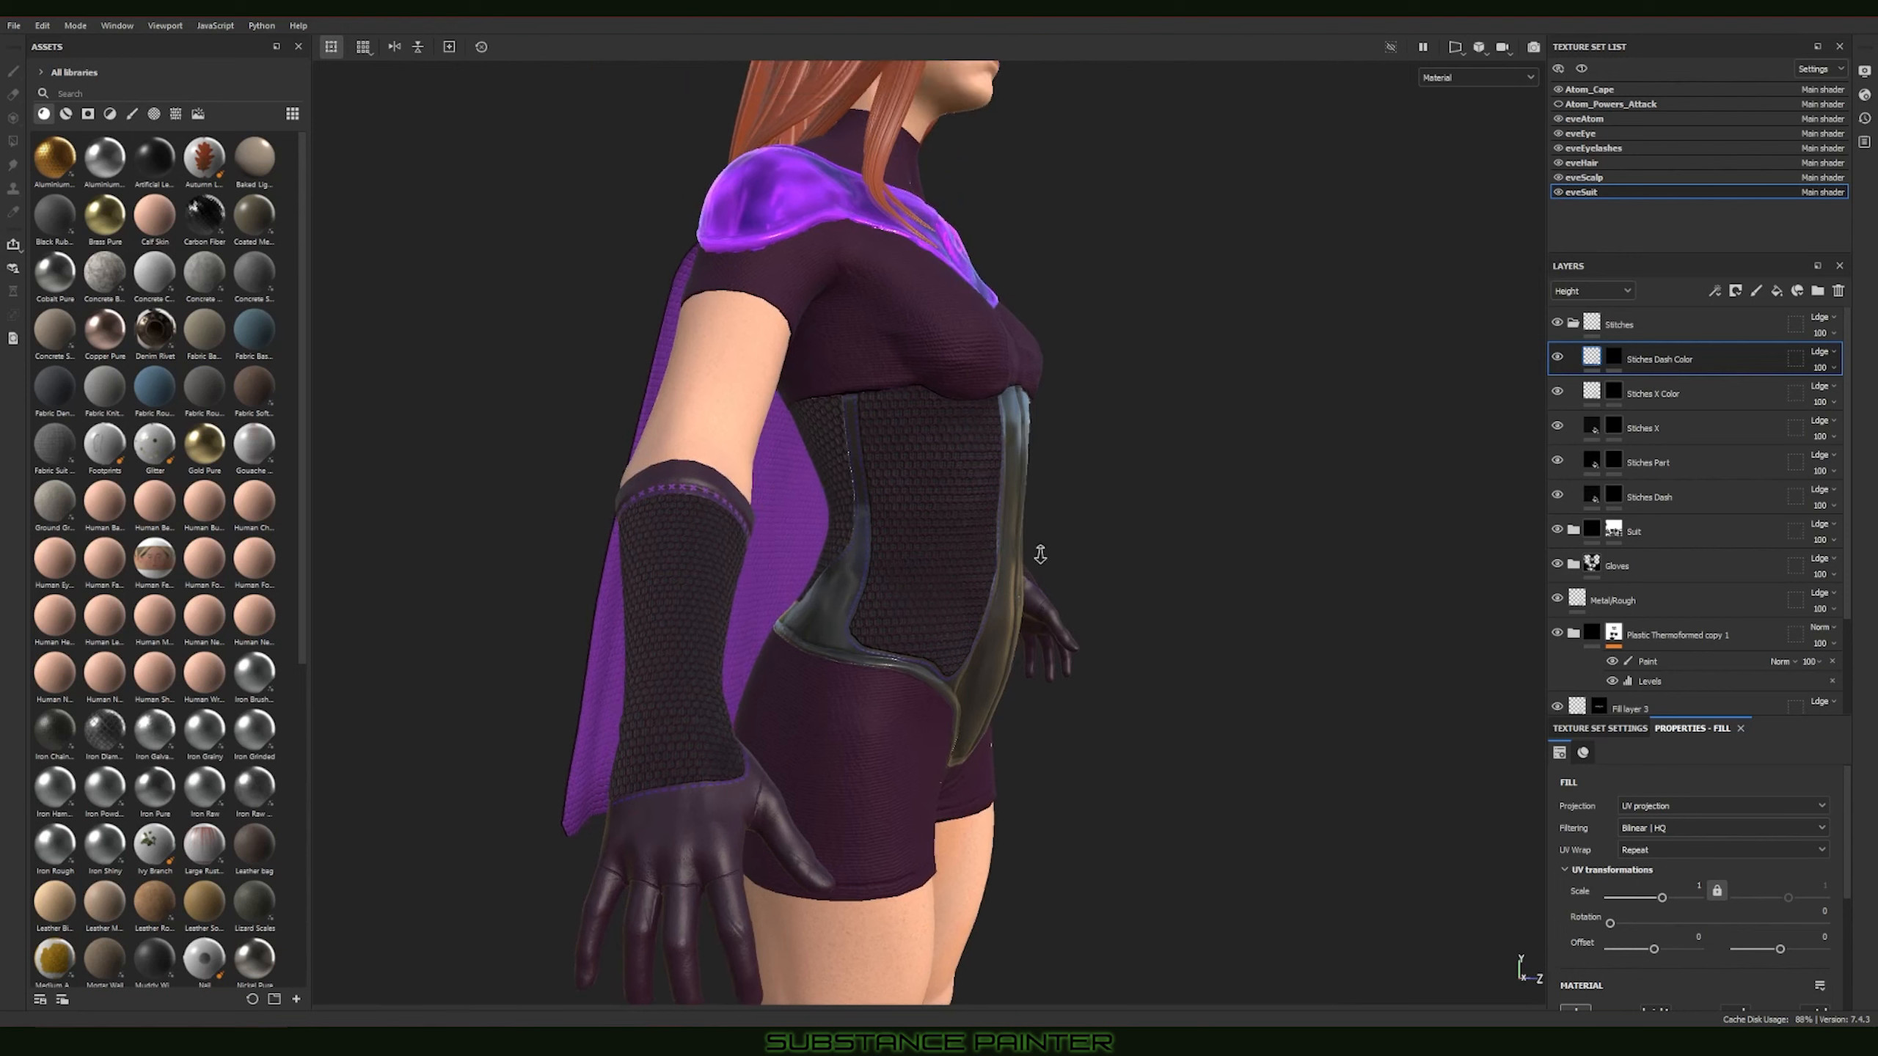
# Step: Examine the boots' perforated material, cuffs and seam strips from the front and side
pyautogui.keyDown('alt'); pyautogui.moveTo(1044, 553); pyautogui.dragTo(897, 530, button='right'); pyautogui.keyUp('alt')
pyautogui.keyDown('alt'); pyautogui.moveTo(1126, 600); pyautogui.dragTo(1010, 699); pyautogui.keyUp('alt')
pyautogui.keyDown('alt'); pyautogui.moveTo(1010, 699); pyautogui.dragTo(862, 637, button='right'); pyautogui.keyUp('alt')
pyautogui.keyDown('alt'); pyautogui.moveTo(861, 638); pyautogui.dragTo(862, 447, button='middle'); pyautogui.keyUp('alt')
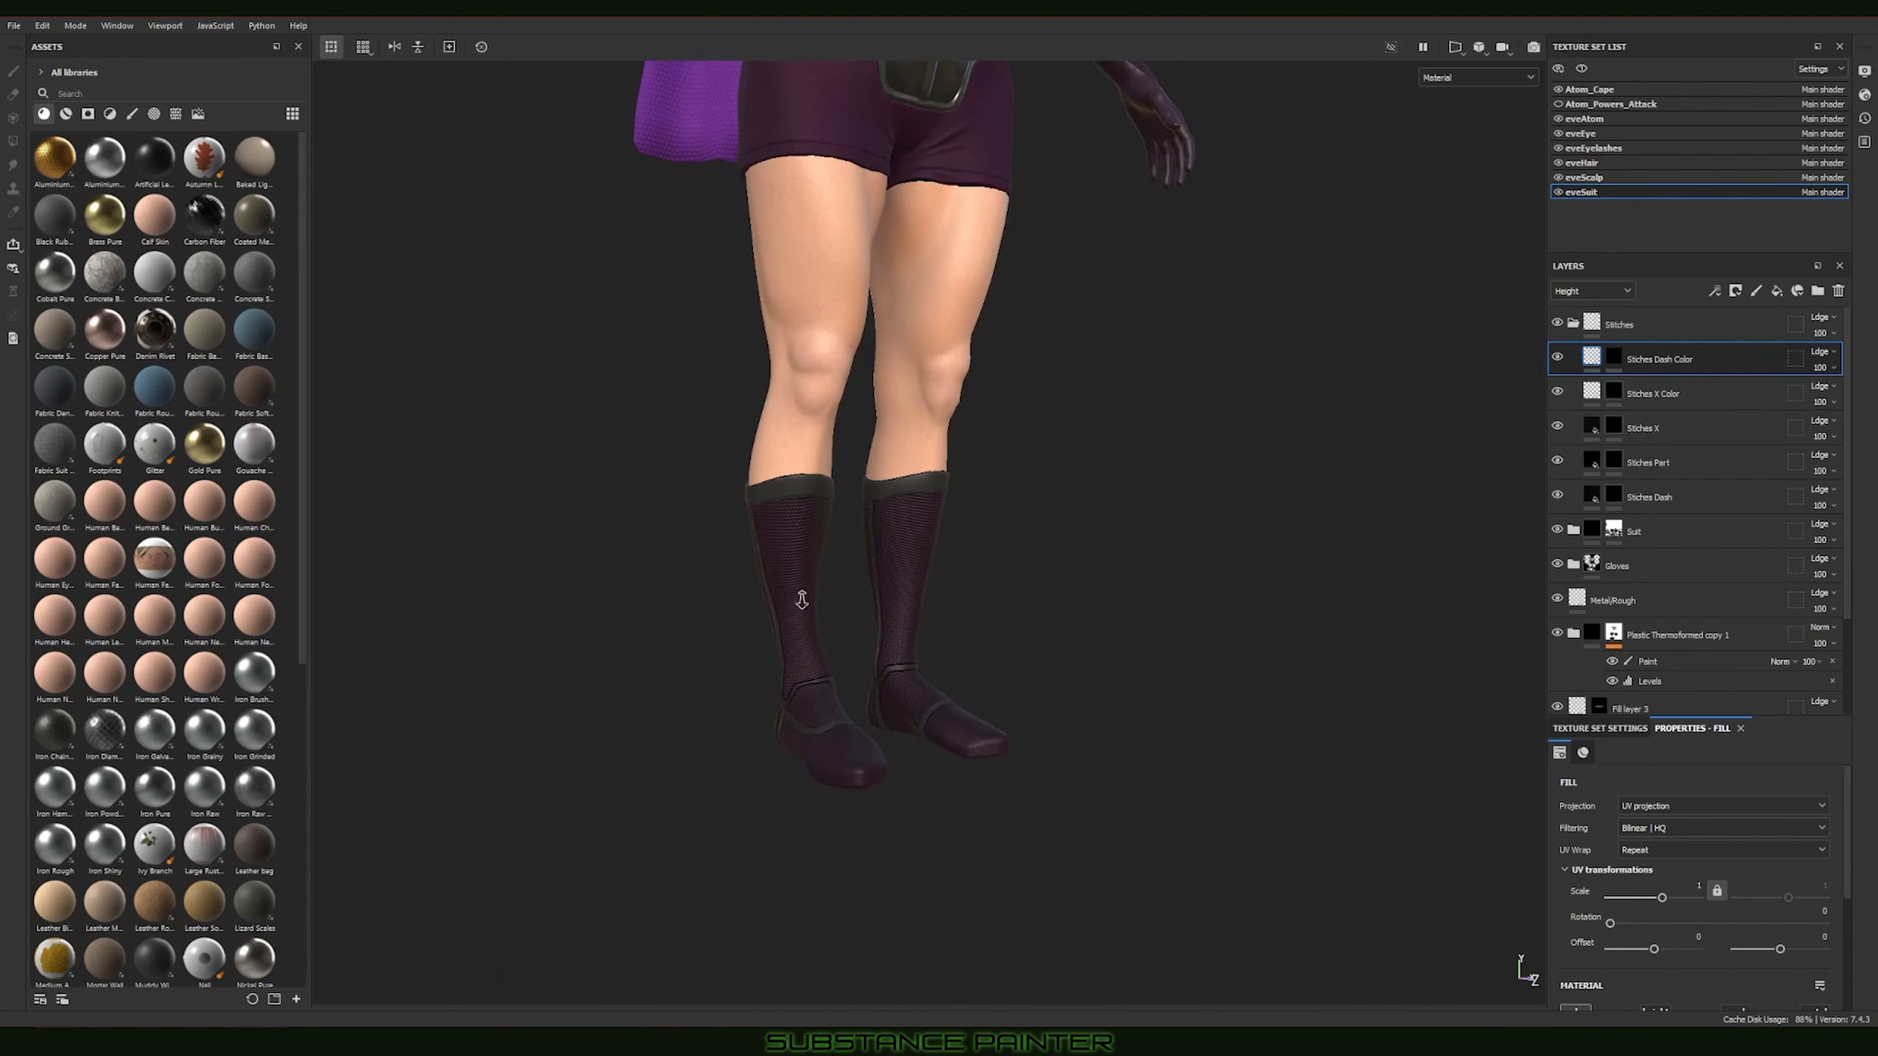
pyautogui.moveTo(800, 600)
pyautogui.keyDown('alt'); pyautogui.mouseDown(button='right')
pyautogui.moveTo(821, 606)
pyautogui.moveTo(829, 585)
pyautogui.moveTo(783, 590)
pyautogui.mouseUp(button='right'); pyautogui.keyUp('alt')
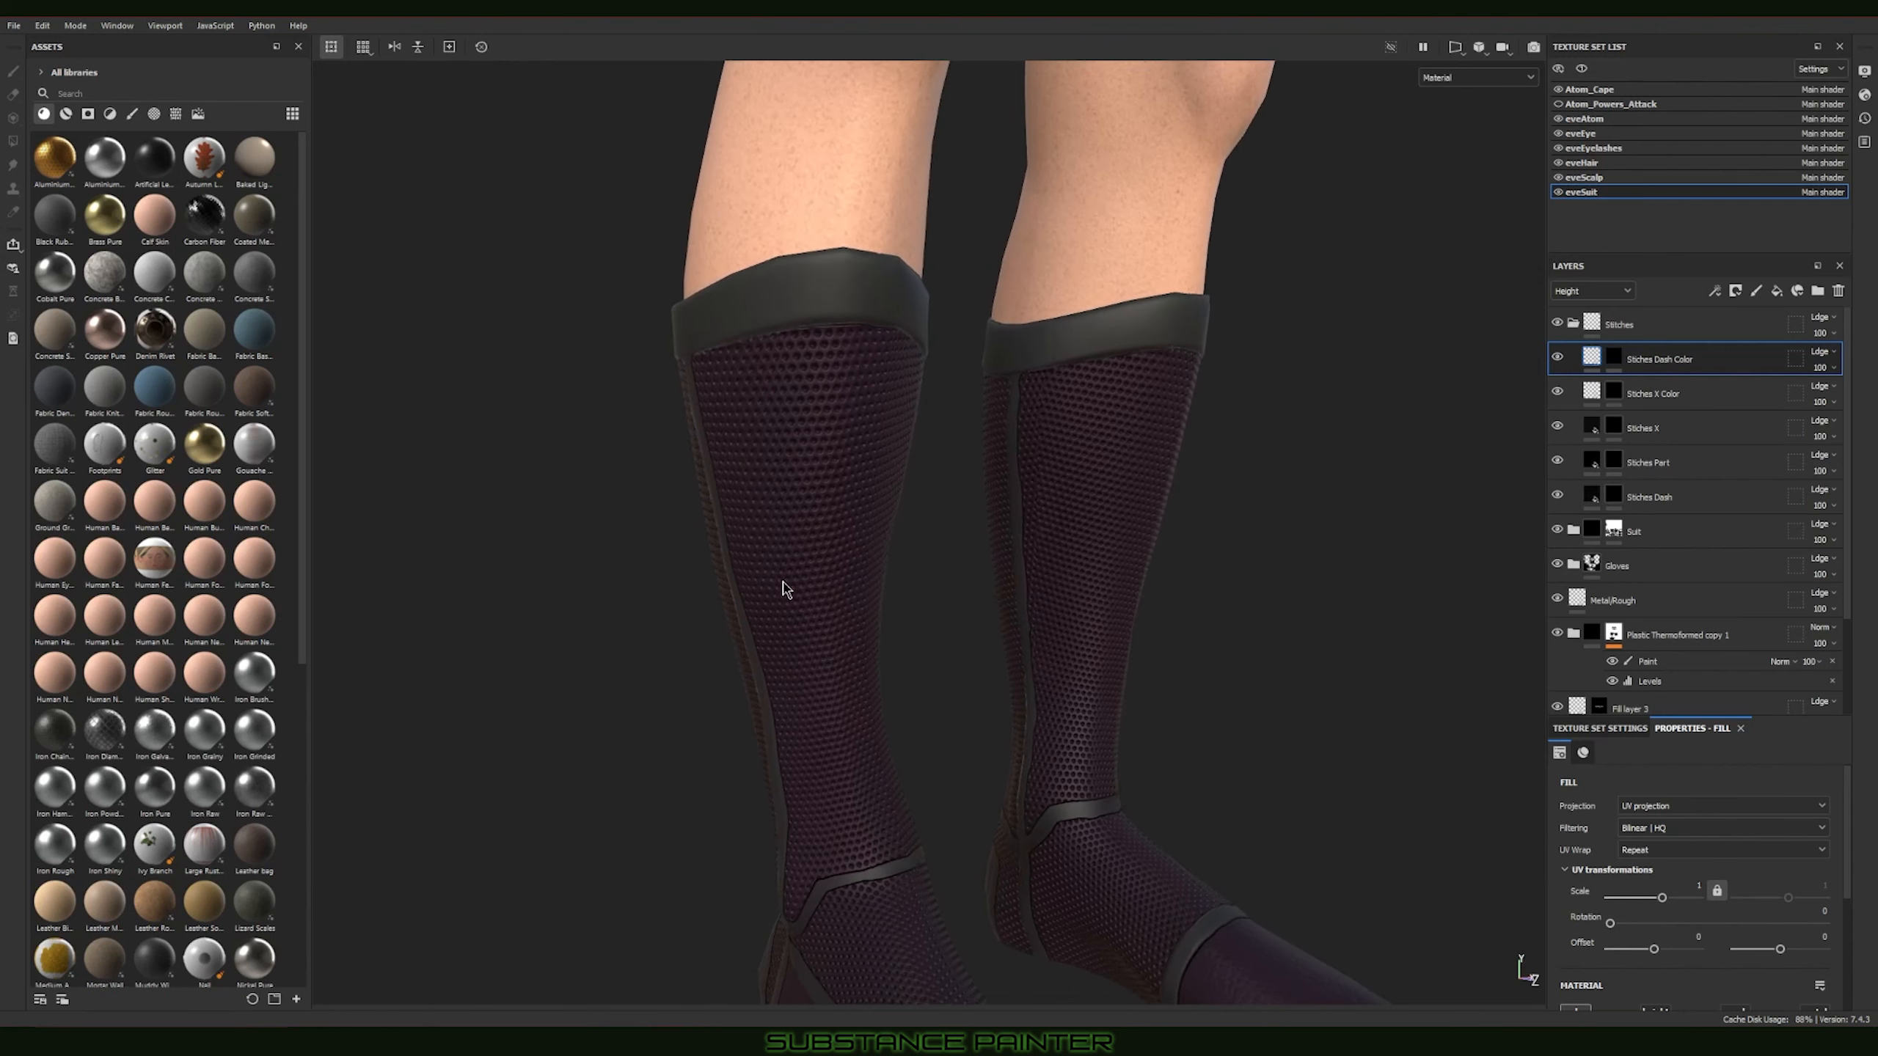
pyautogui.keyDown('alt'); pyautogui.moveTo(783, 590); pyautogui.dragTo(1236, 566); pyautogui.keyUp('alt')
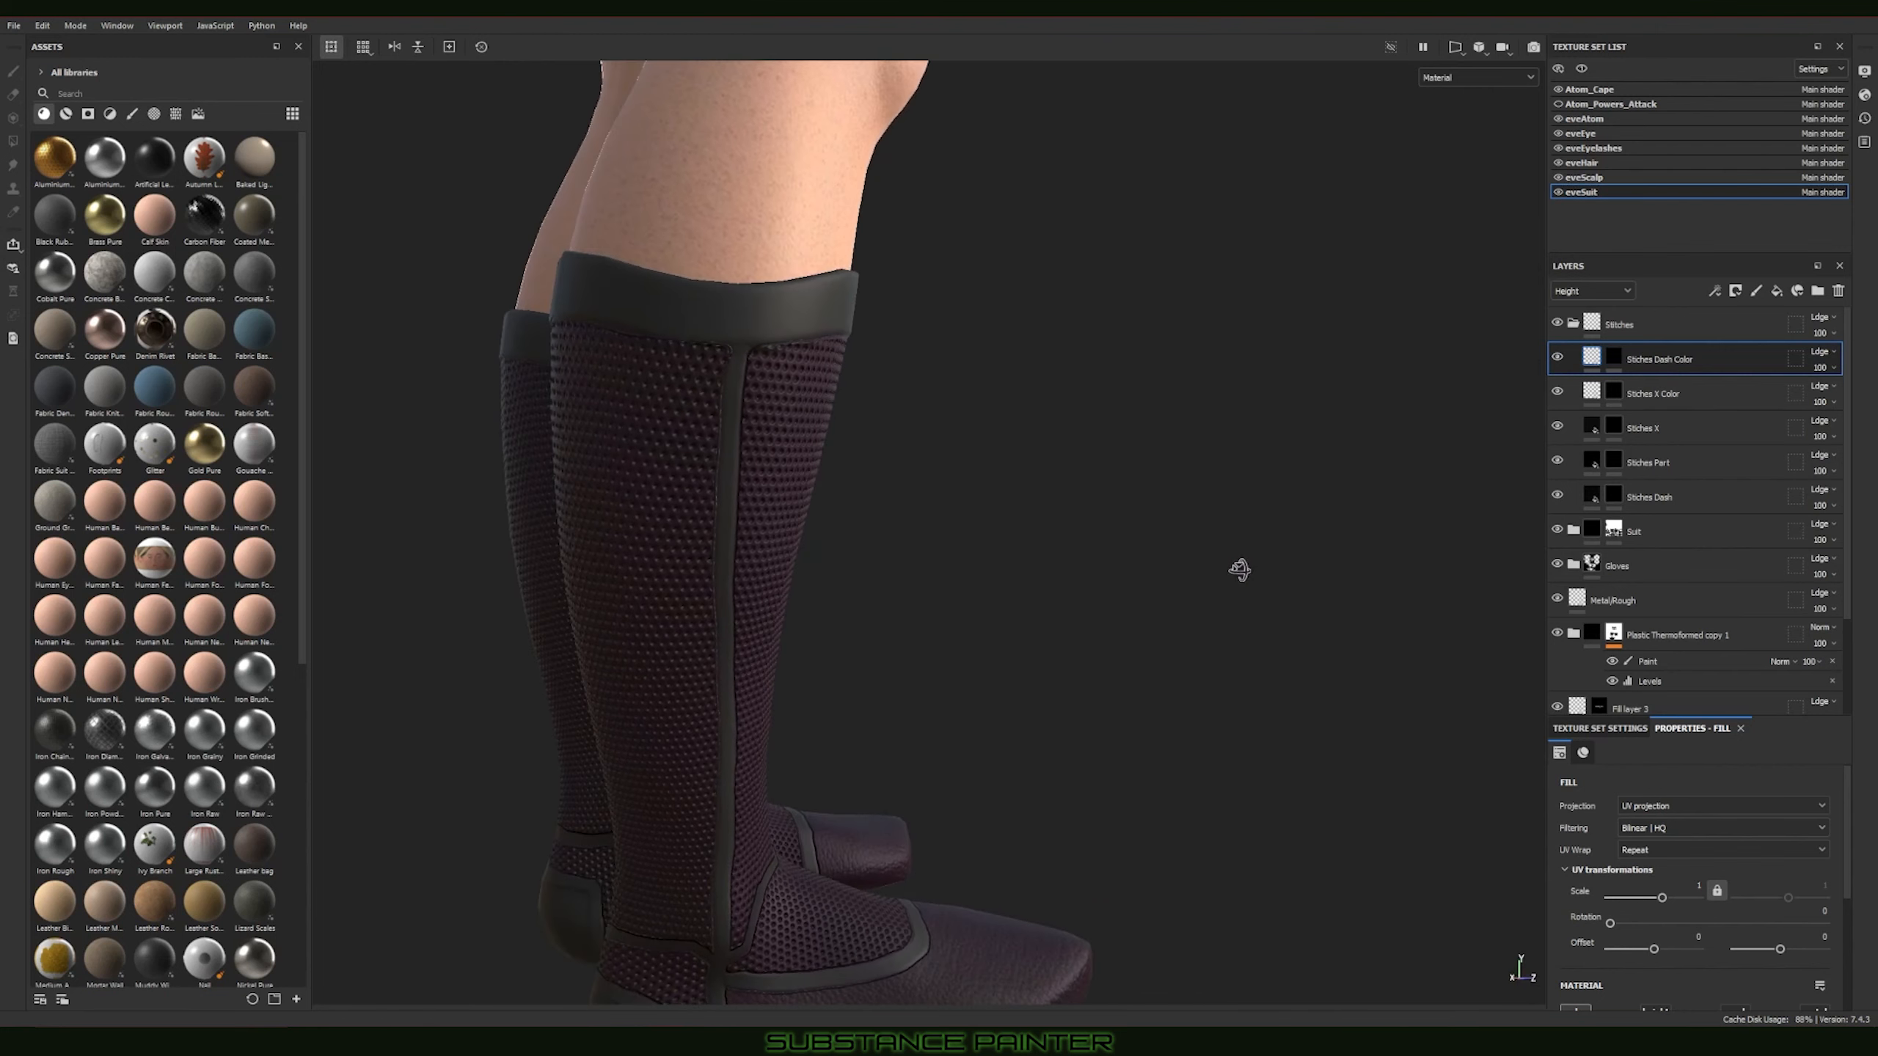
pyautogui.keyDown('alt'); pyautogui.moveTo(650, 512); pyautogui.dragTo(1049, 587); pyautogui.keyUp('alt')
pyautogui.keyDown('alt'); pyautogui.moveTo(891, 590); pyautogui.dragTo(1471, 602); pyautogui.keyUp('alt')
pyautogui.keyDown('alt'); pyautogui.moveTo(943, 649); pyautogui.dragTo(933, 512); pyautogui.keyUp('alt')
pyautogui.keyDown('alt'); pyautogui.moveTo(932, 512); pyautogui.dragTo(502, 444, button='right'); pyautogui.keyUp('alt')
# Step: Review the whole suit from the front and both sides, covering the corset panels, shorts, gloves and cape
pyautogui.keyDown('alt'); pyautogui.moveTo(984, 344); pyautogui.dragTo(937, 611, button='middle'); pyautogui.keyUp('alt')
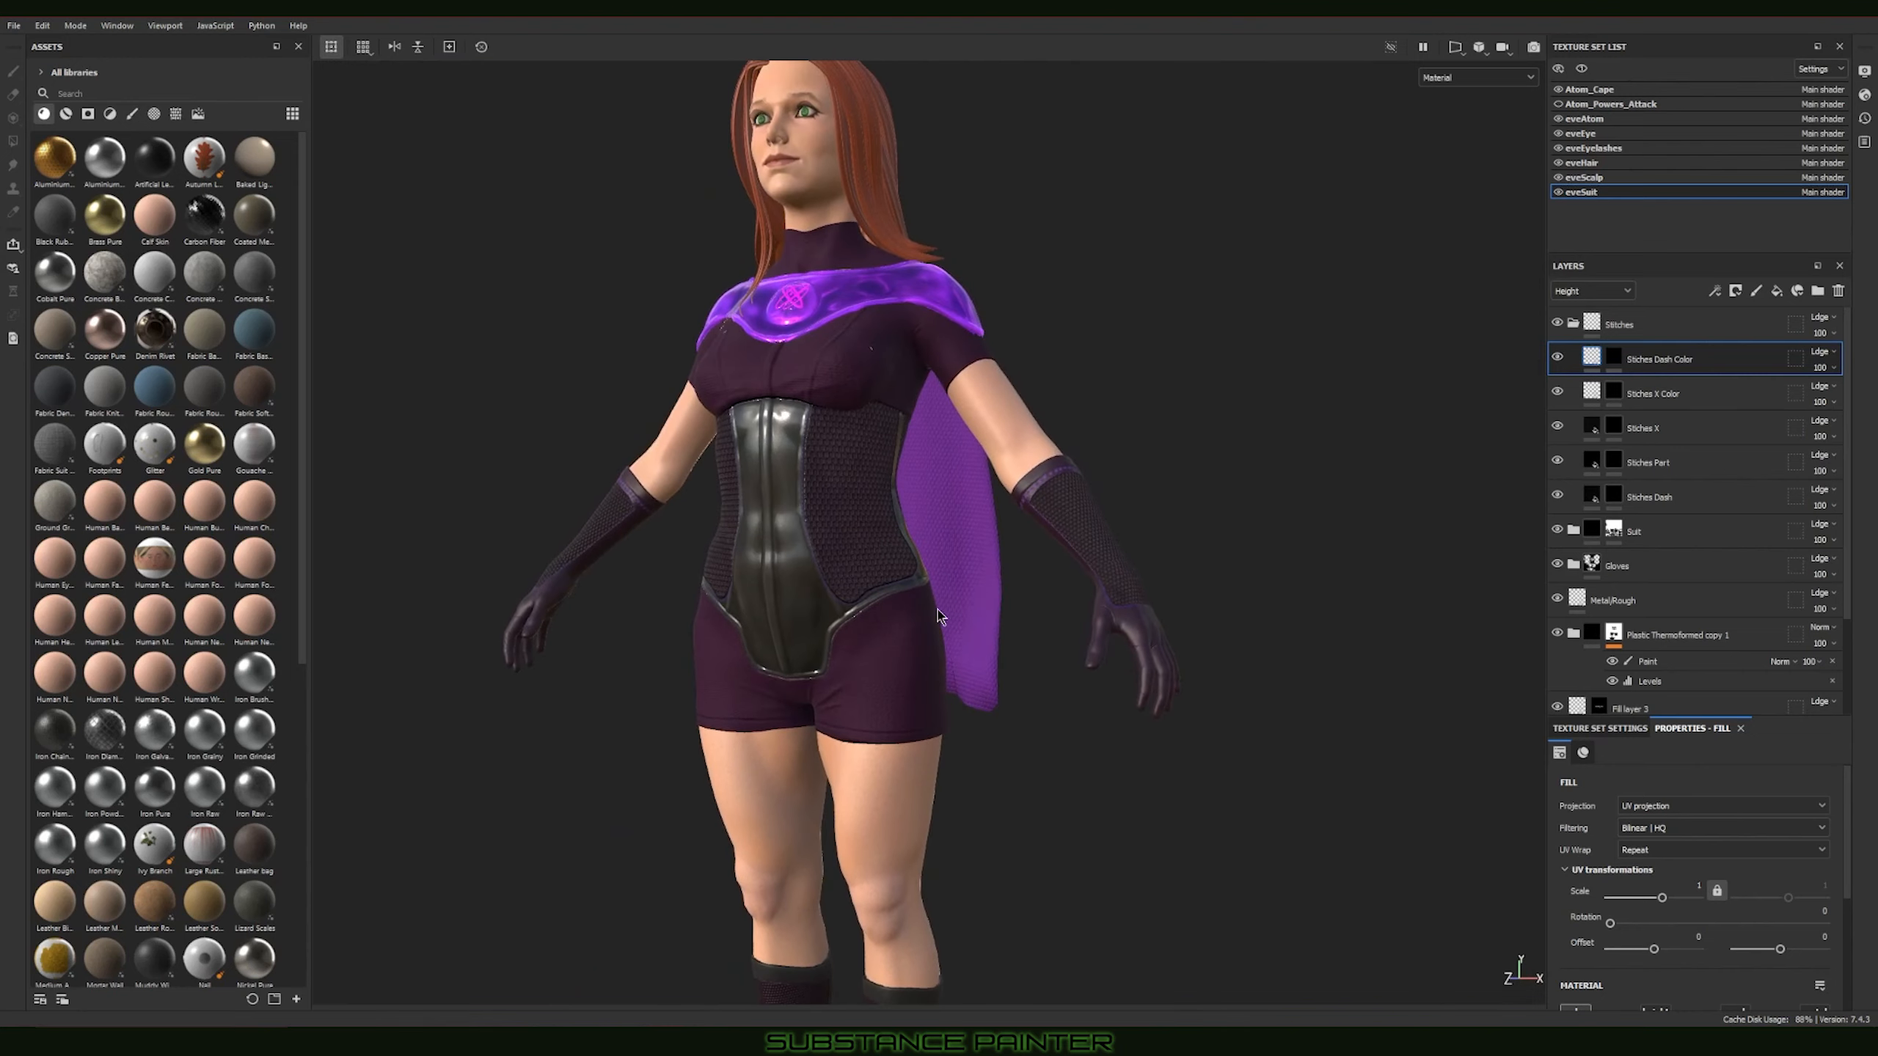
pyautogui.keyDown('alt'); pyautogui.moveTo(937, 611); pyautogui.dragTo(741, 620); pyautogui.keyUp('alt')
pyautogui.keyDown('alt'); pyautogui.moveTo(817, 509); pyautogui.dragTo(1386, 654, button='right'); pyautogui.keyUp('alt')
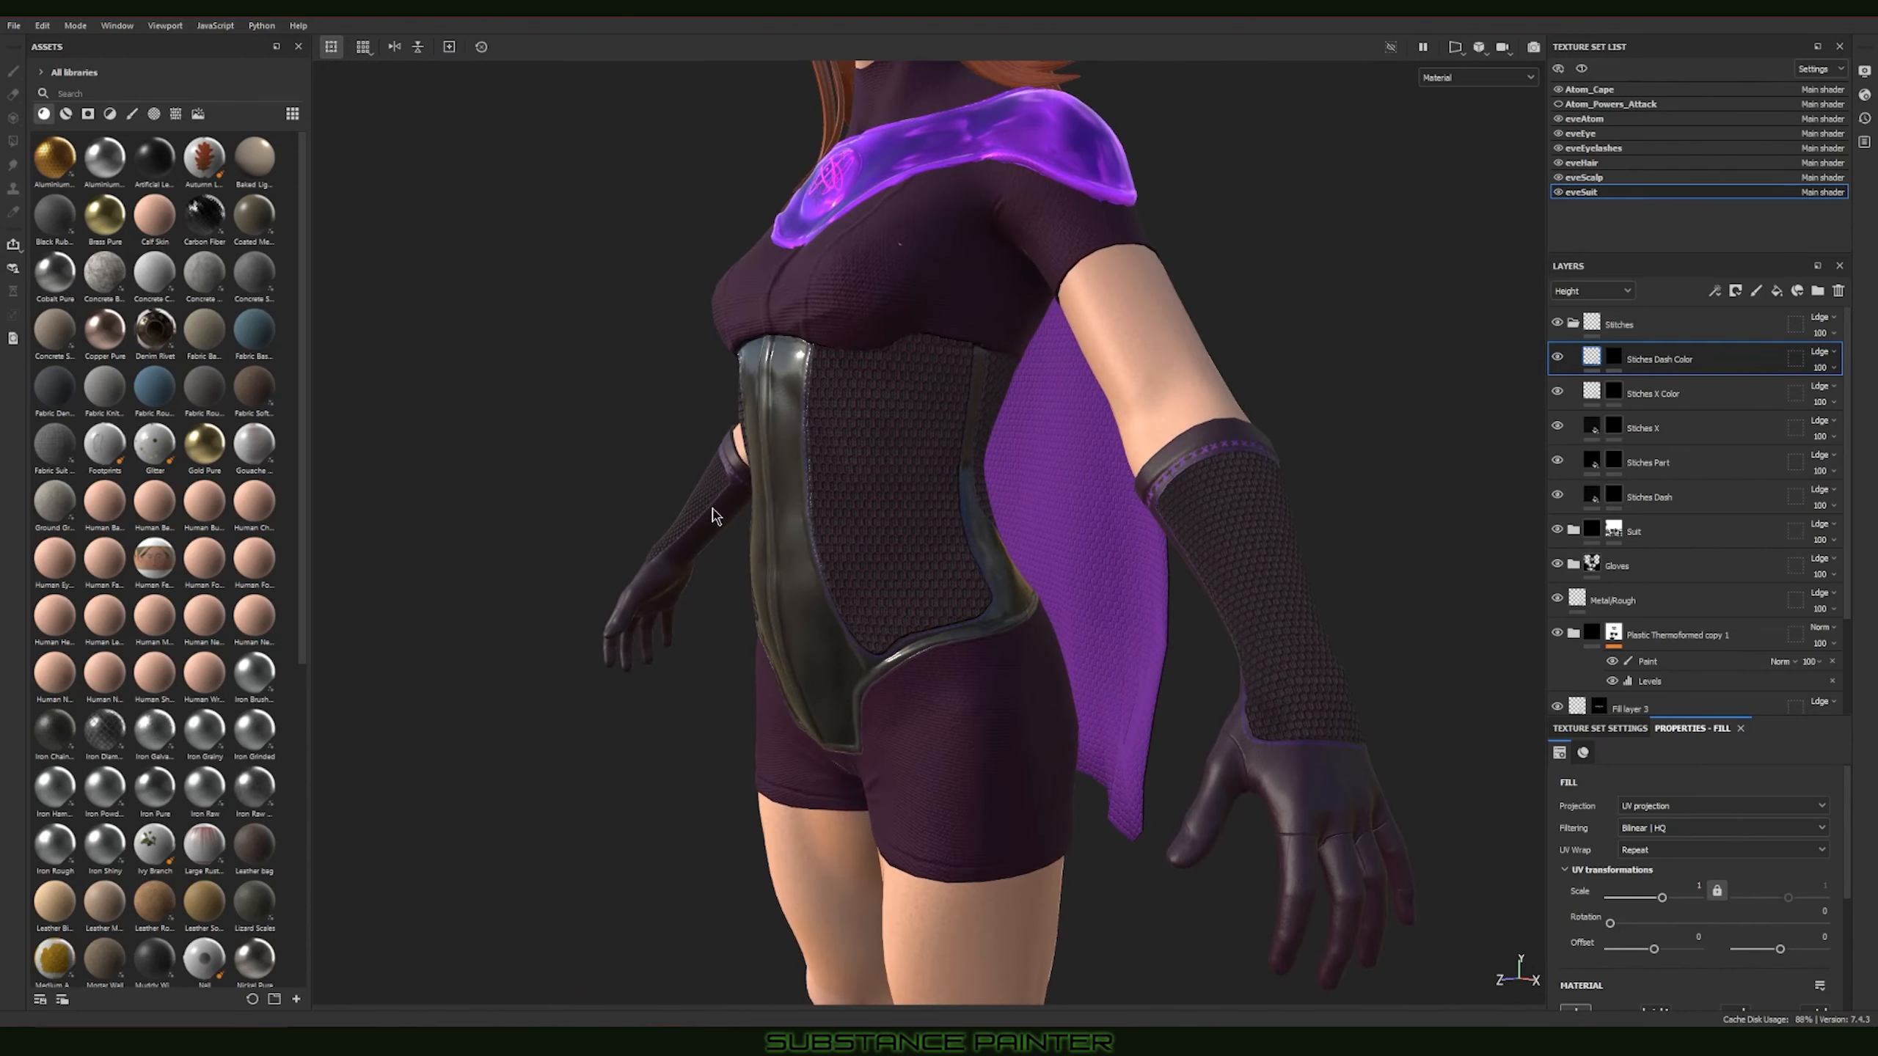
pyautogui.keyDown('alt'); pyautogui.moveTo(1386, 654); pyautogui.dragTo(883, 530); pyautogui.keyUp('alt')
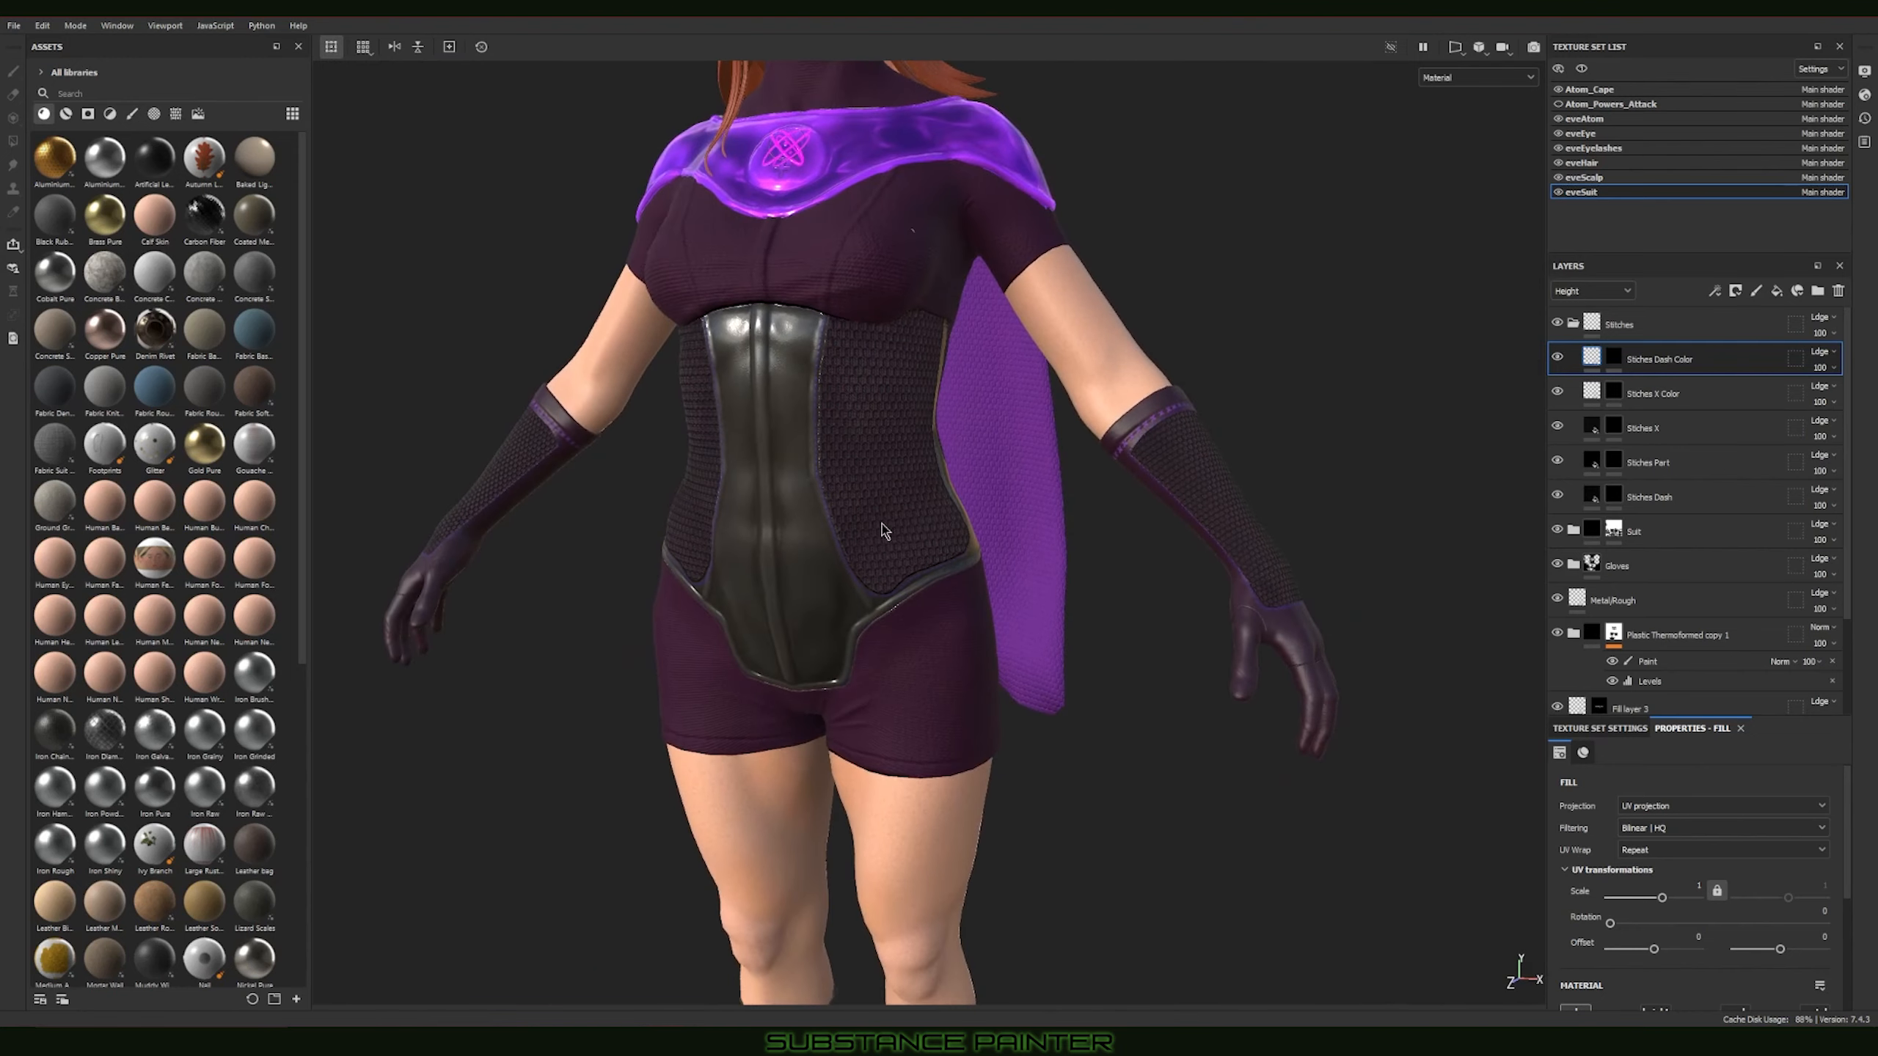
pyautogui.keyDown('alt'); pyautogui.moveTo(759, 542); pyautogui.dragTo(1061, 532); pyautogui.keyUp('alt')
pyautogui.keyDown('alt'); pyautogui.moveTo(702, 567); pyautogui.dragTo(955, 554); pyautogui.keyUp('alt')
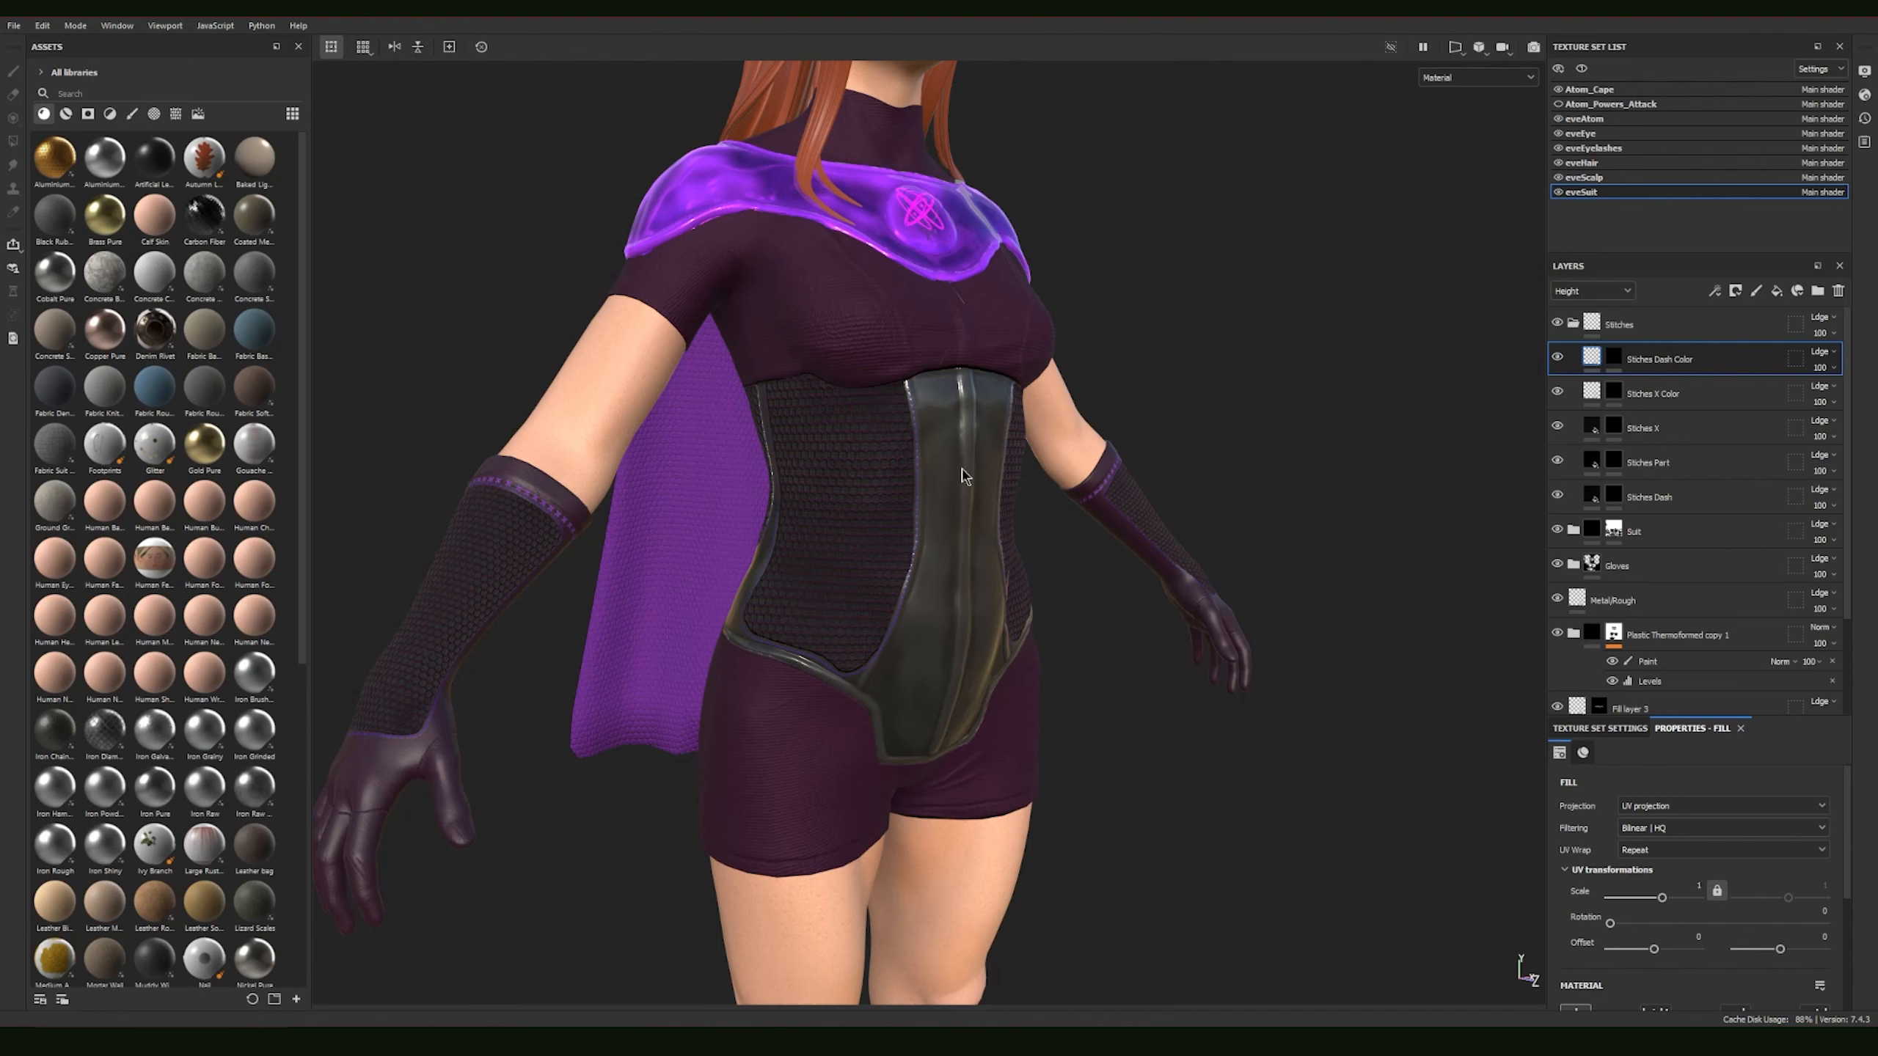
pyautogui.keyDown('alt'); pyautogui.moveTo(990, 544); pyautogui.dragTo(949, 432); pyautogui.keyUp('alt')
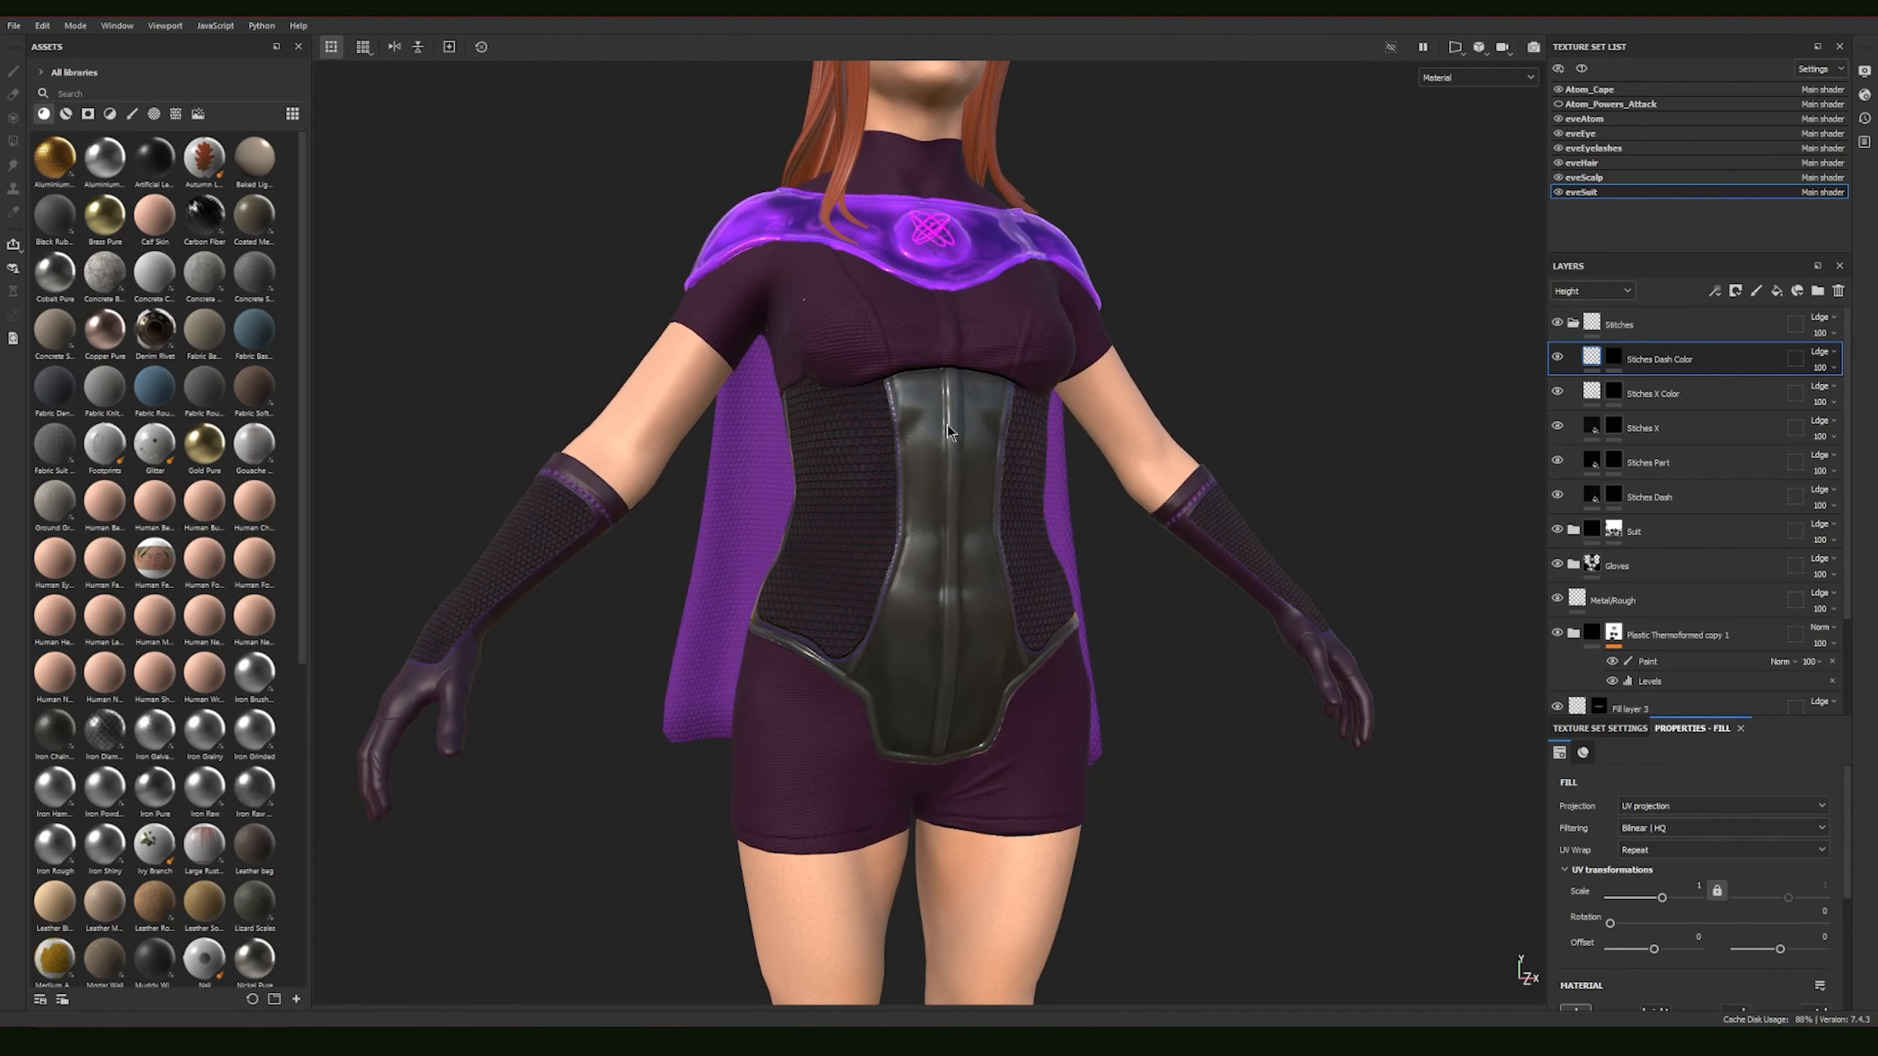
pyautogui.moveTo(973, 540)
pyautogui.keyDown('alt'); pyautogui.mouseDown()
pyautogui.moveTo(855, 550)
pyautogui.moveTo(993, 545)
pyautogui.mouseUp(); pyautogui.keyUp('alt')
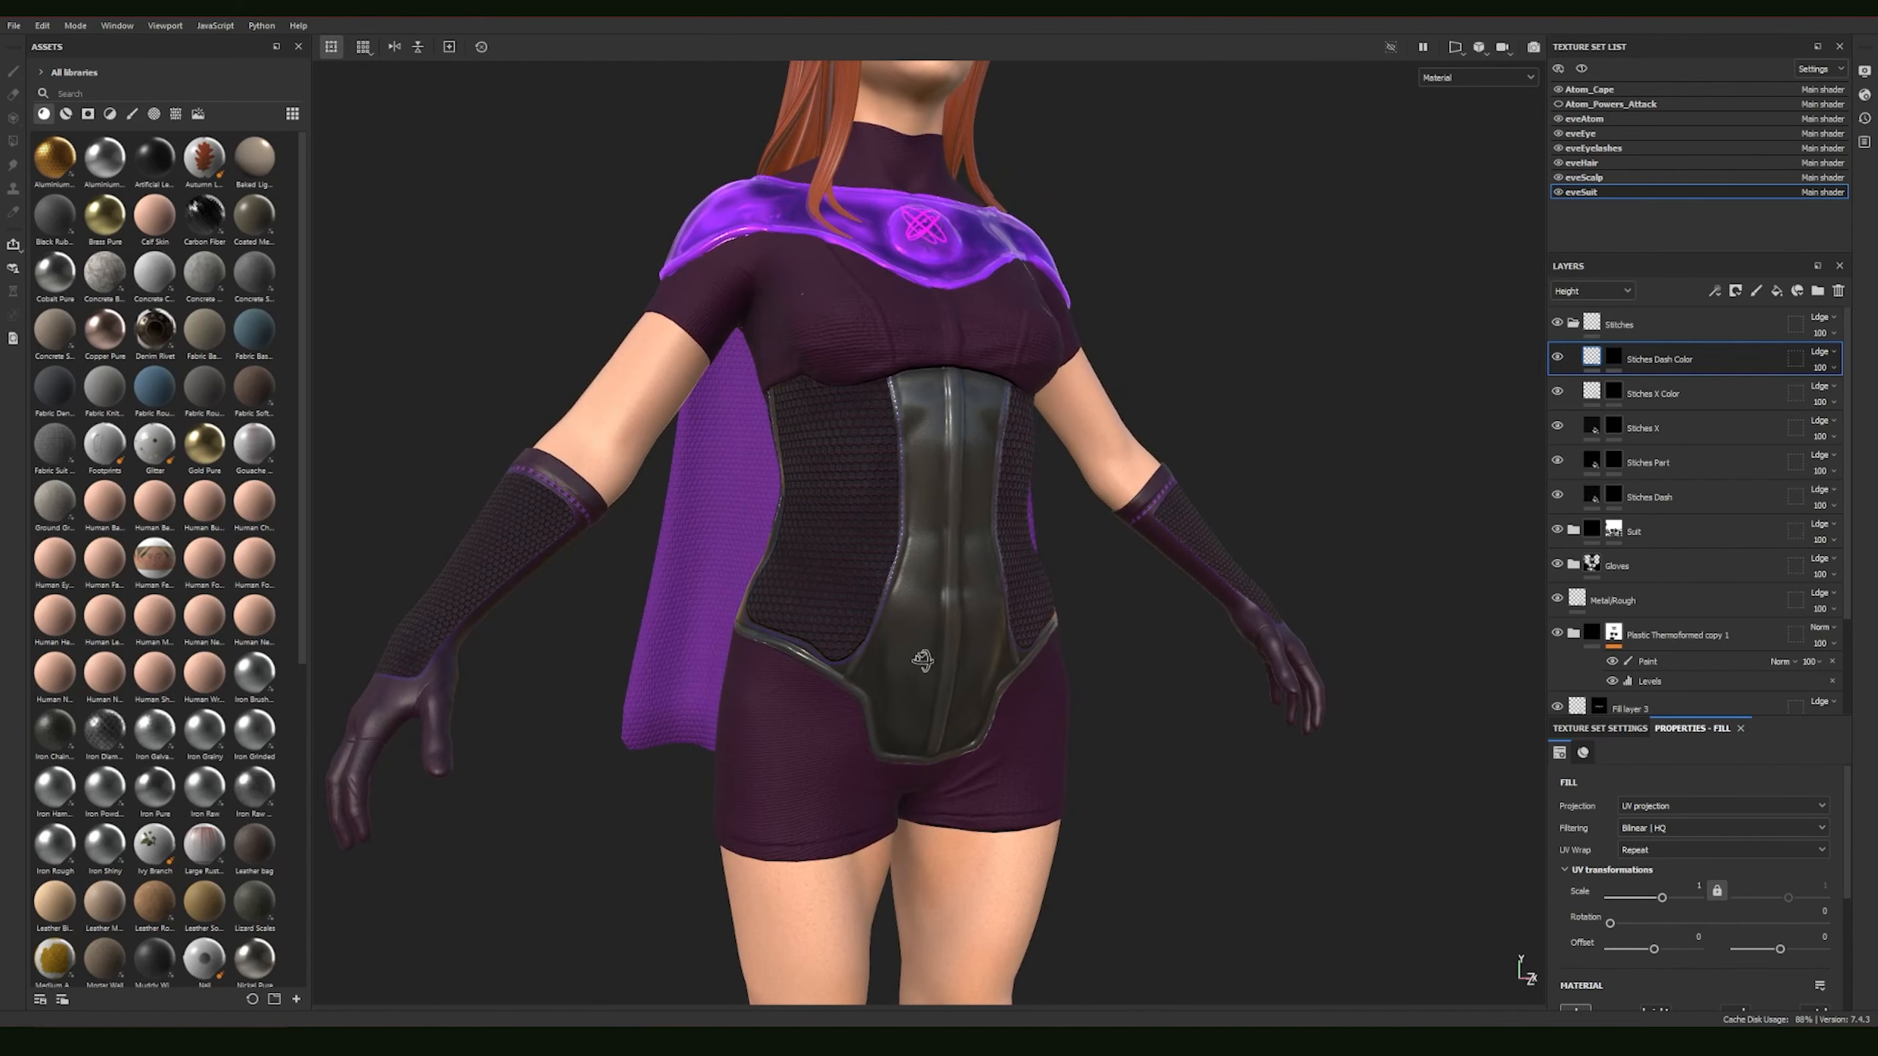
pyautogui.keyDown('alt'); pyautogui.moveTo(923, 659); pyautogui.dragTo(1137, 654); pyautogui.keyUp('alt')
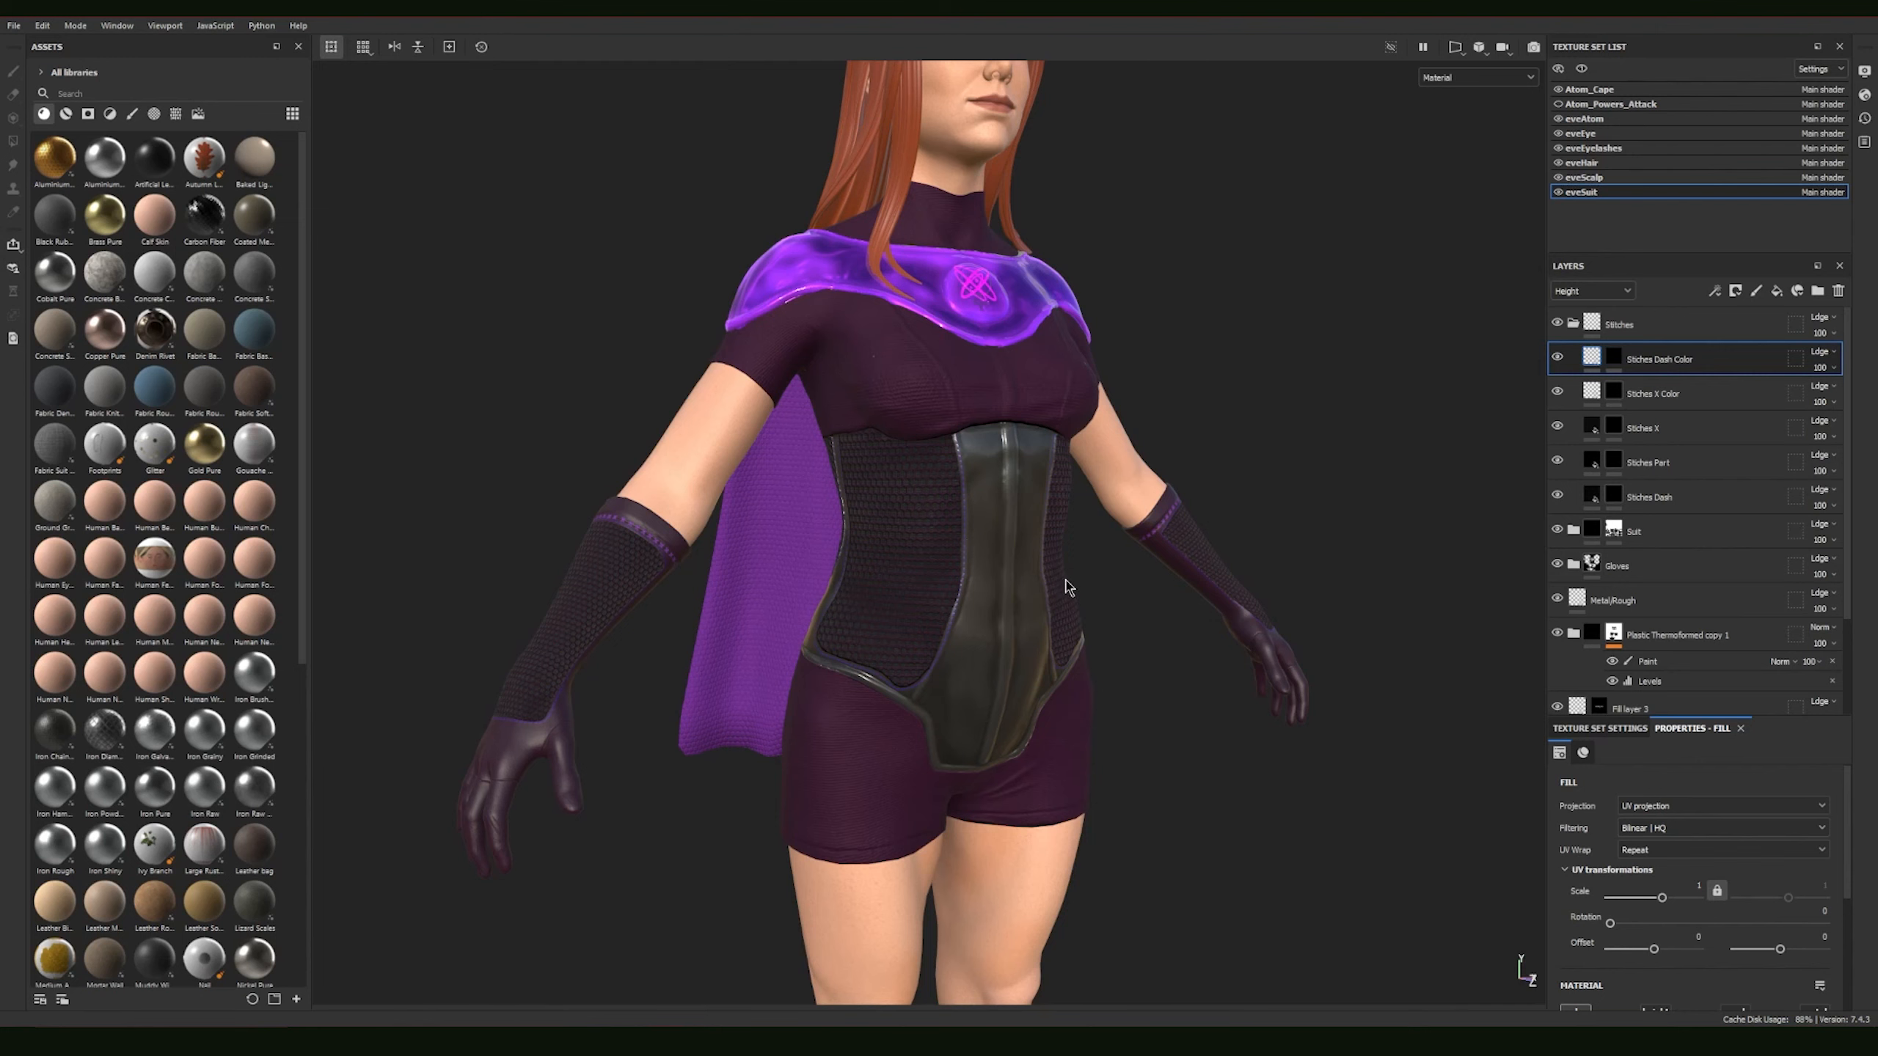
pyautogui.keyDown('alt'); pyautogui.moveTo(1164, 683); pyautogui.dragTo(1054, 598, button='middle'); pyautogui.keyUp('alt')
pyautogui.keyDown('alt'); pyautogui.moveTo(1054, 598); pyautogui.dragTo(1195, 712); pyautogui.keyUp('alt')
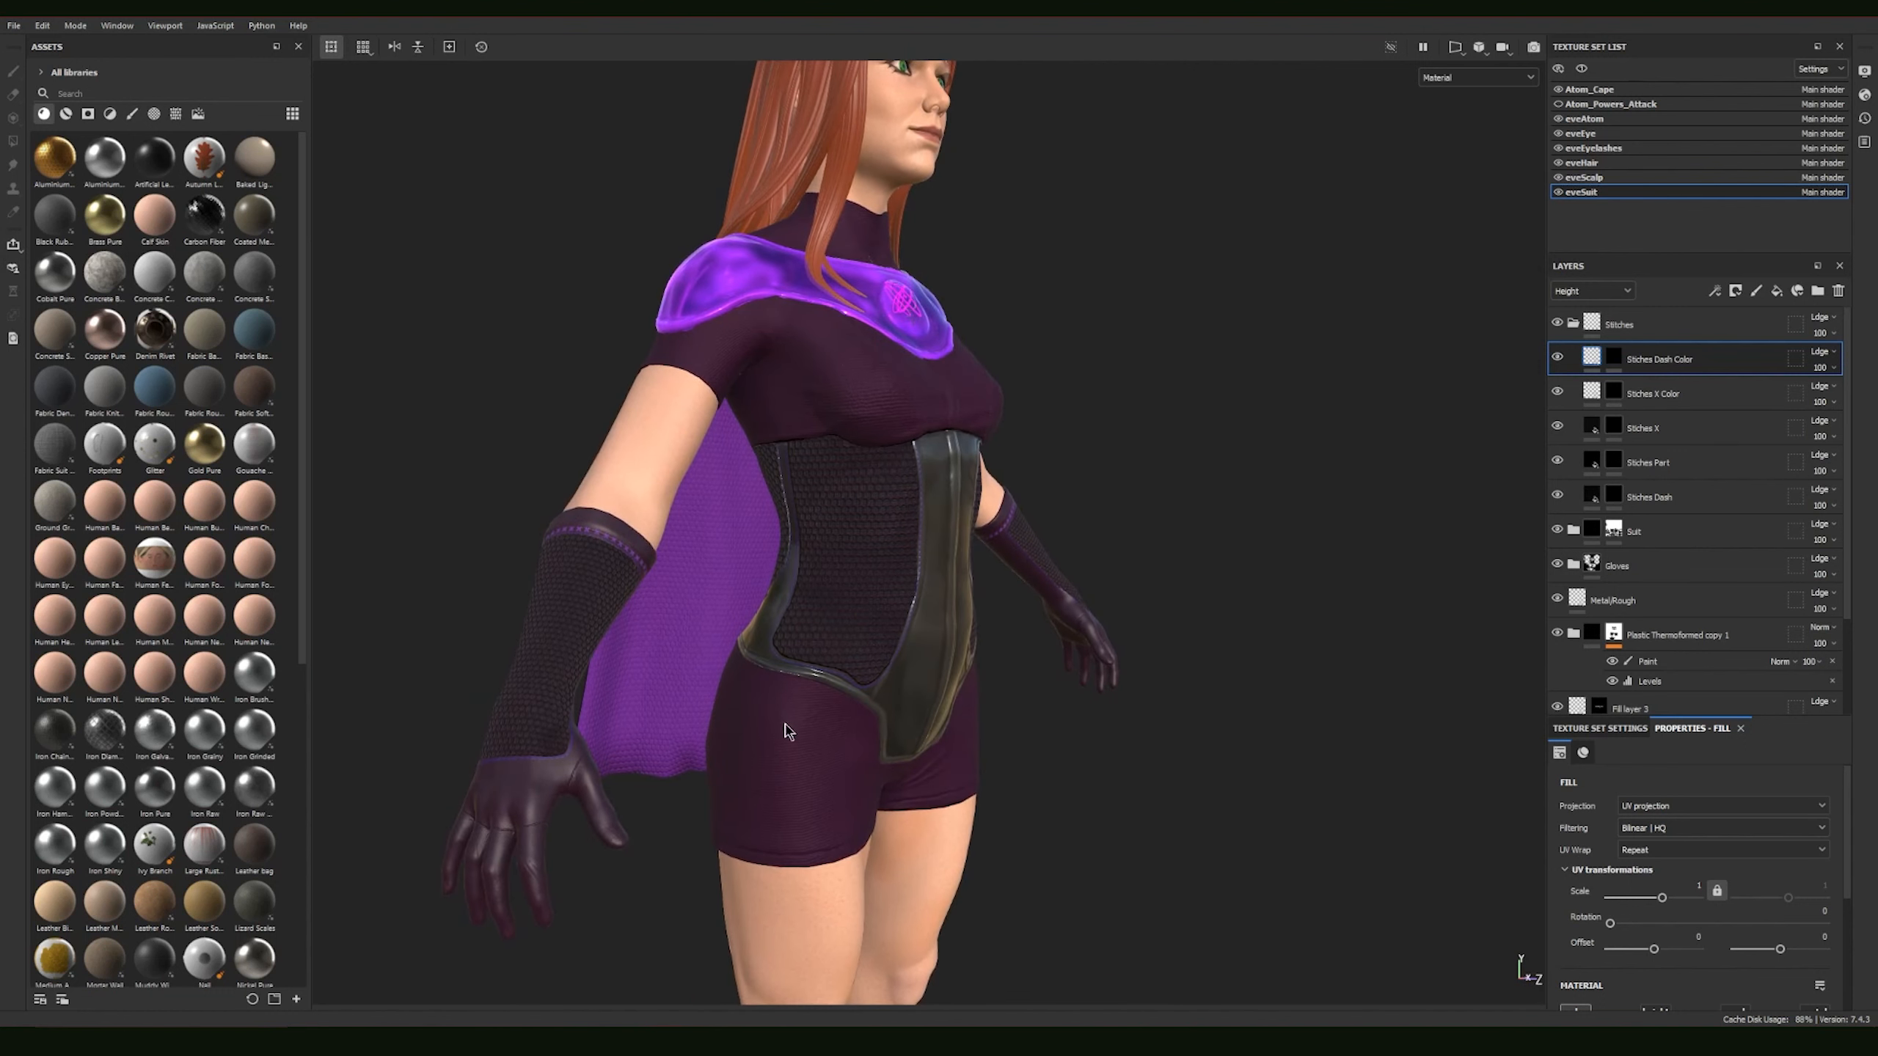
pyautogui.scroll(3, 844, 735)
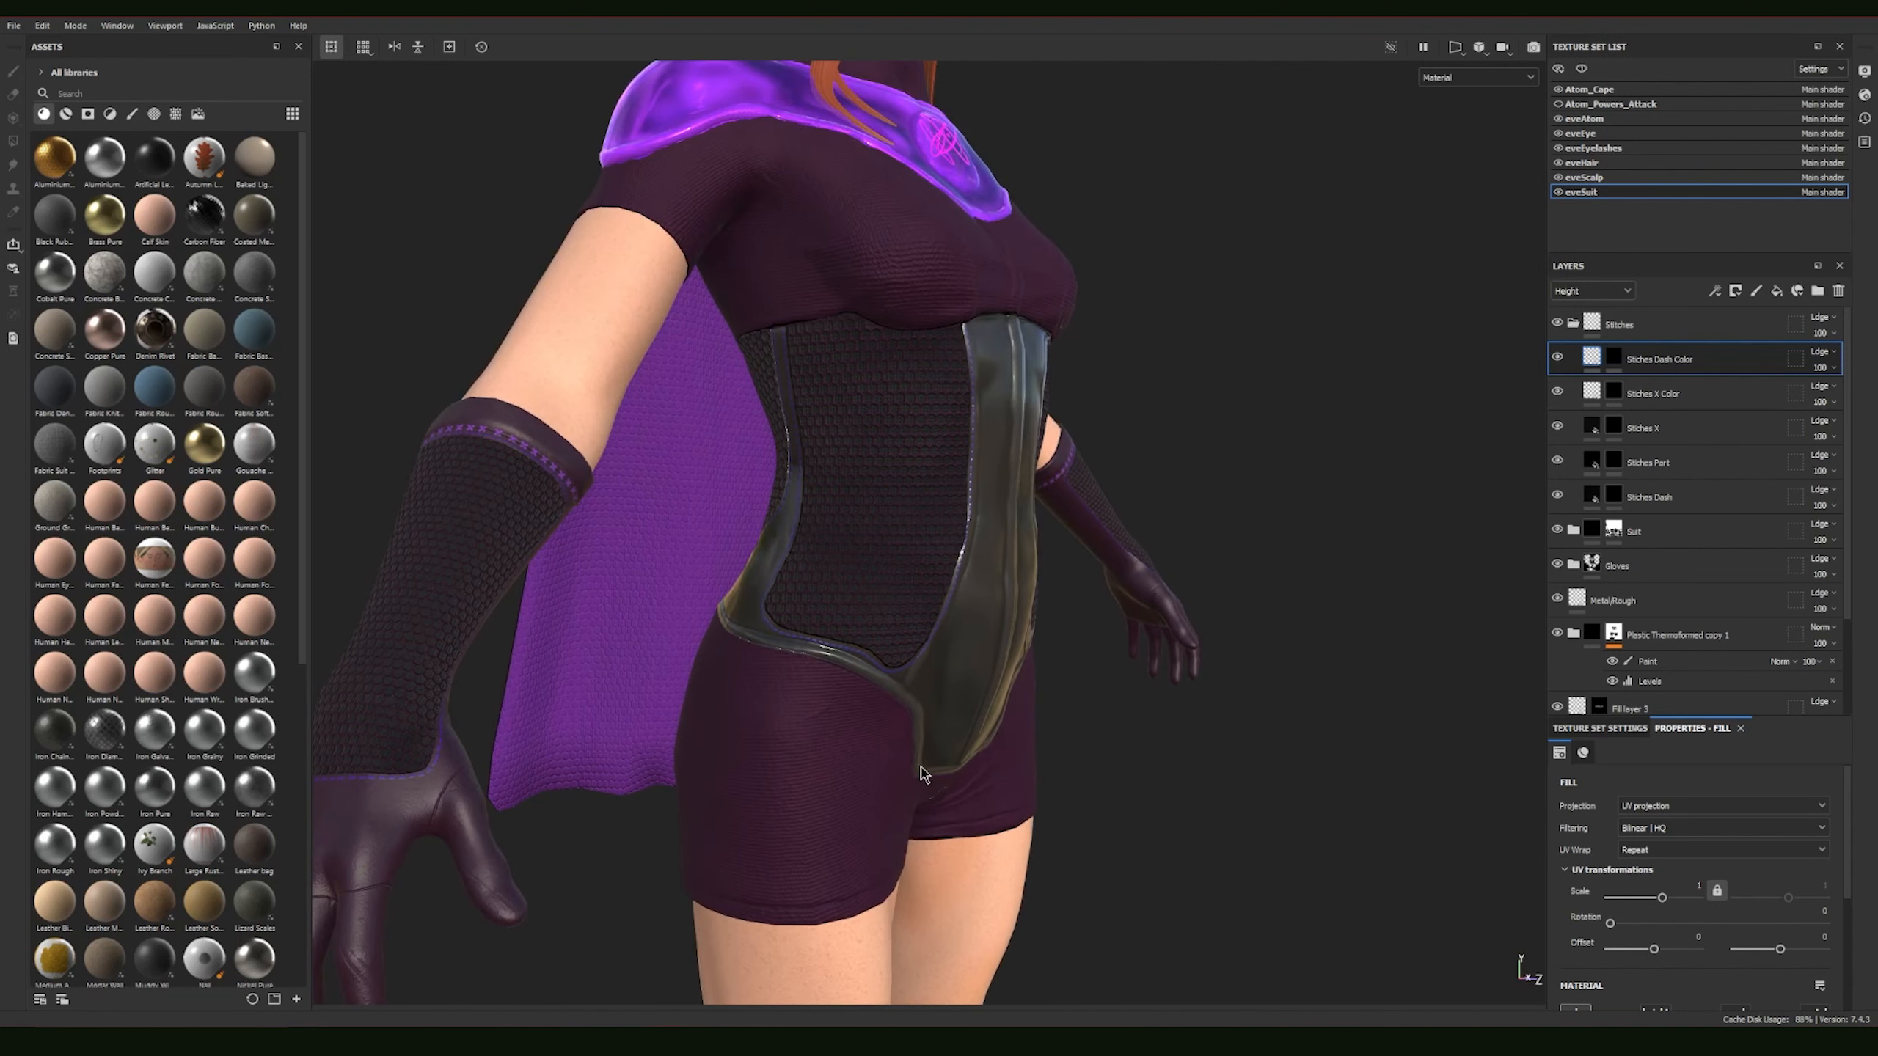
pyautogui.keyDown('alt'); pyautogui.moveTo(911, 616); pyautogui.dragTo(907, 710, button='middle'); pyautogui.keyUp('alt')
pyautogui.scroll(-1, 811, 628)
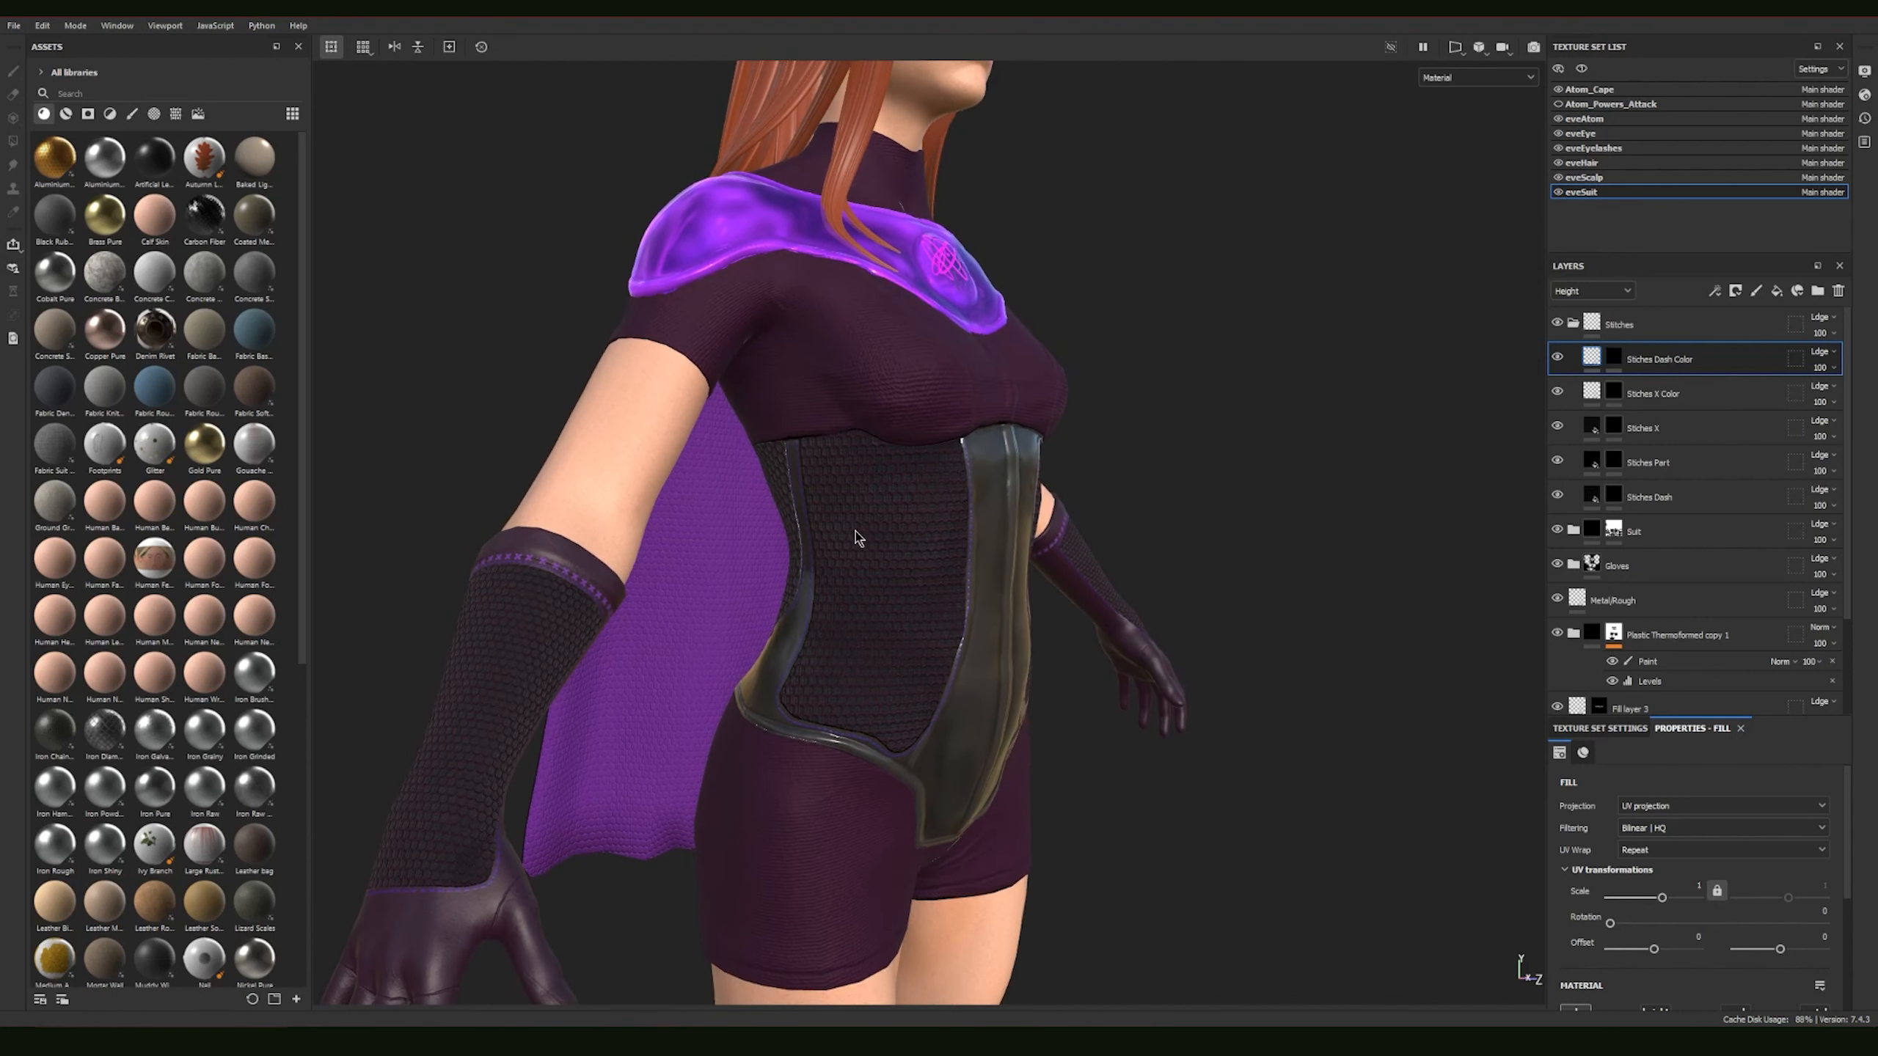
pyautogui.keyDown('alt'); pyautogui.moveTo(869, 679); pyautogui.dragTo(1084, 669); pyautogui.keyUp('alt')
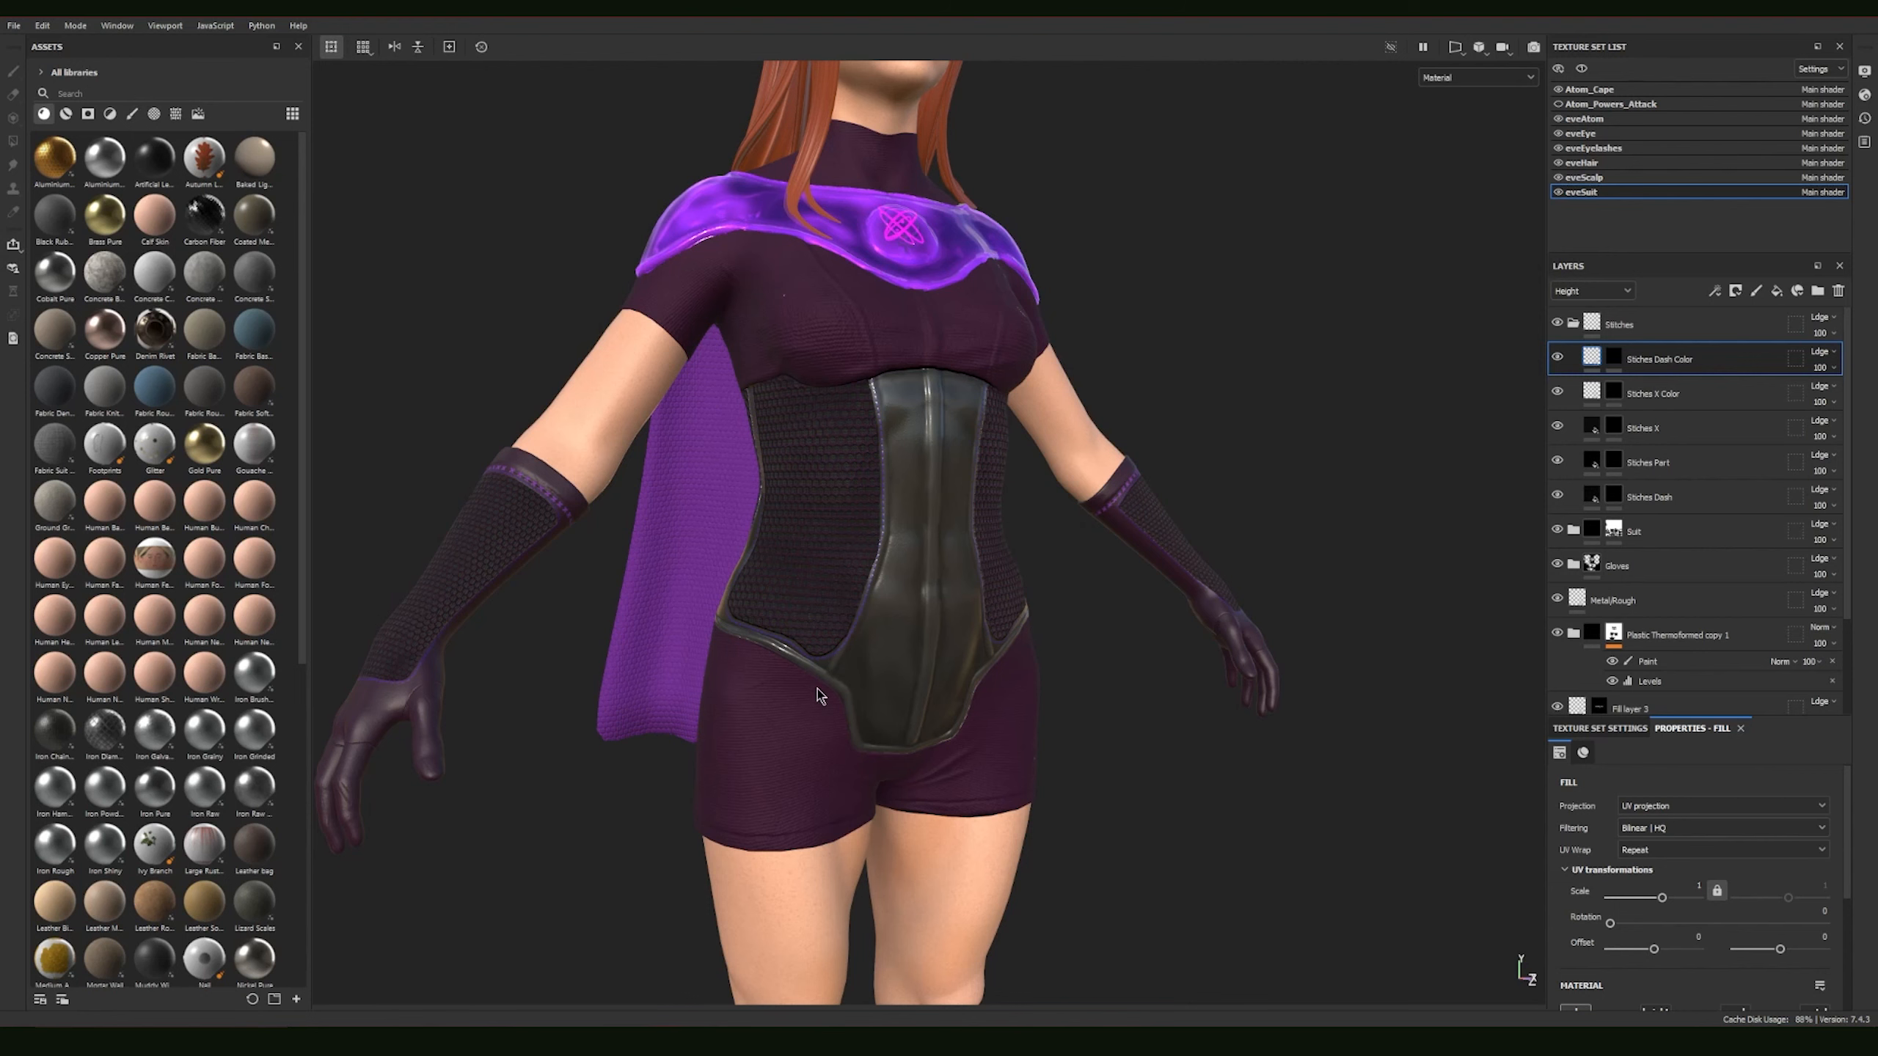
pyautogui.keyDown('alt'); pyautogui.moveTo(1206, 704); pyautogui.dragTo(1127, 576); pyautogui.keyUp('alt')
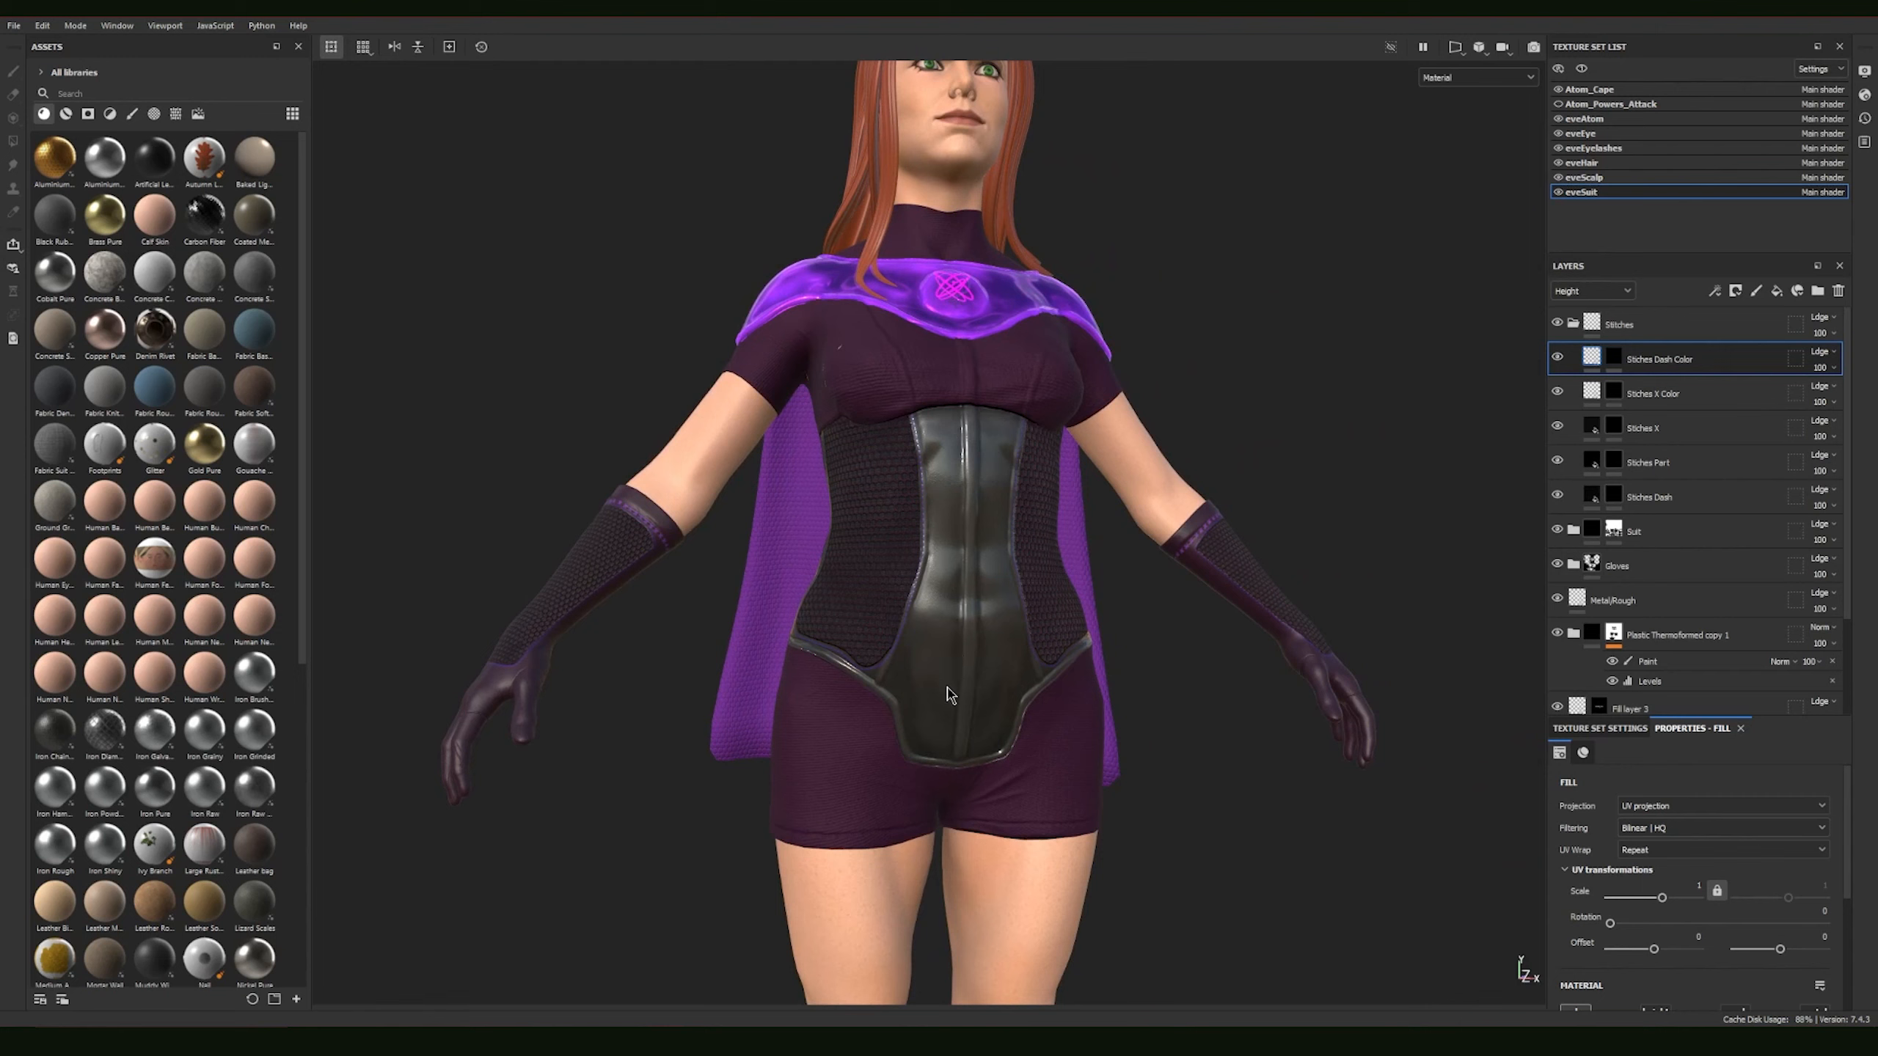
# Step: Examine the glossy purple shoulder collar from the side, front and three-quarter view
pyautogui.keyDown('alt'); pyautogui.moveTo(955, 654); pyautogui.dragTo(1253, 646); pyautogui.keyUp('alt')
pyautogui.keyDown('alt'); pyautogui.moveTo(1036, 602); pyautogui.dragTo(988, 502); pyautogui.keyUp('alt')
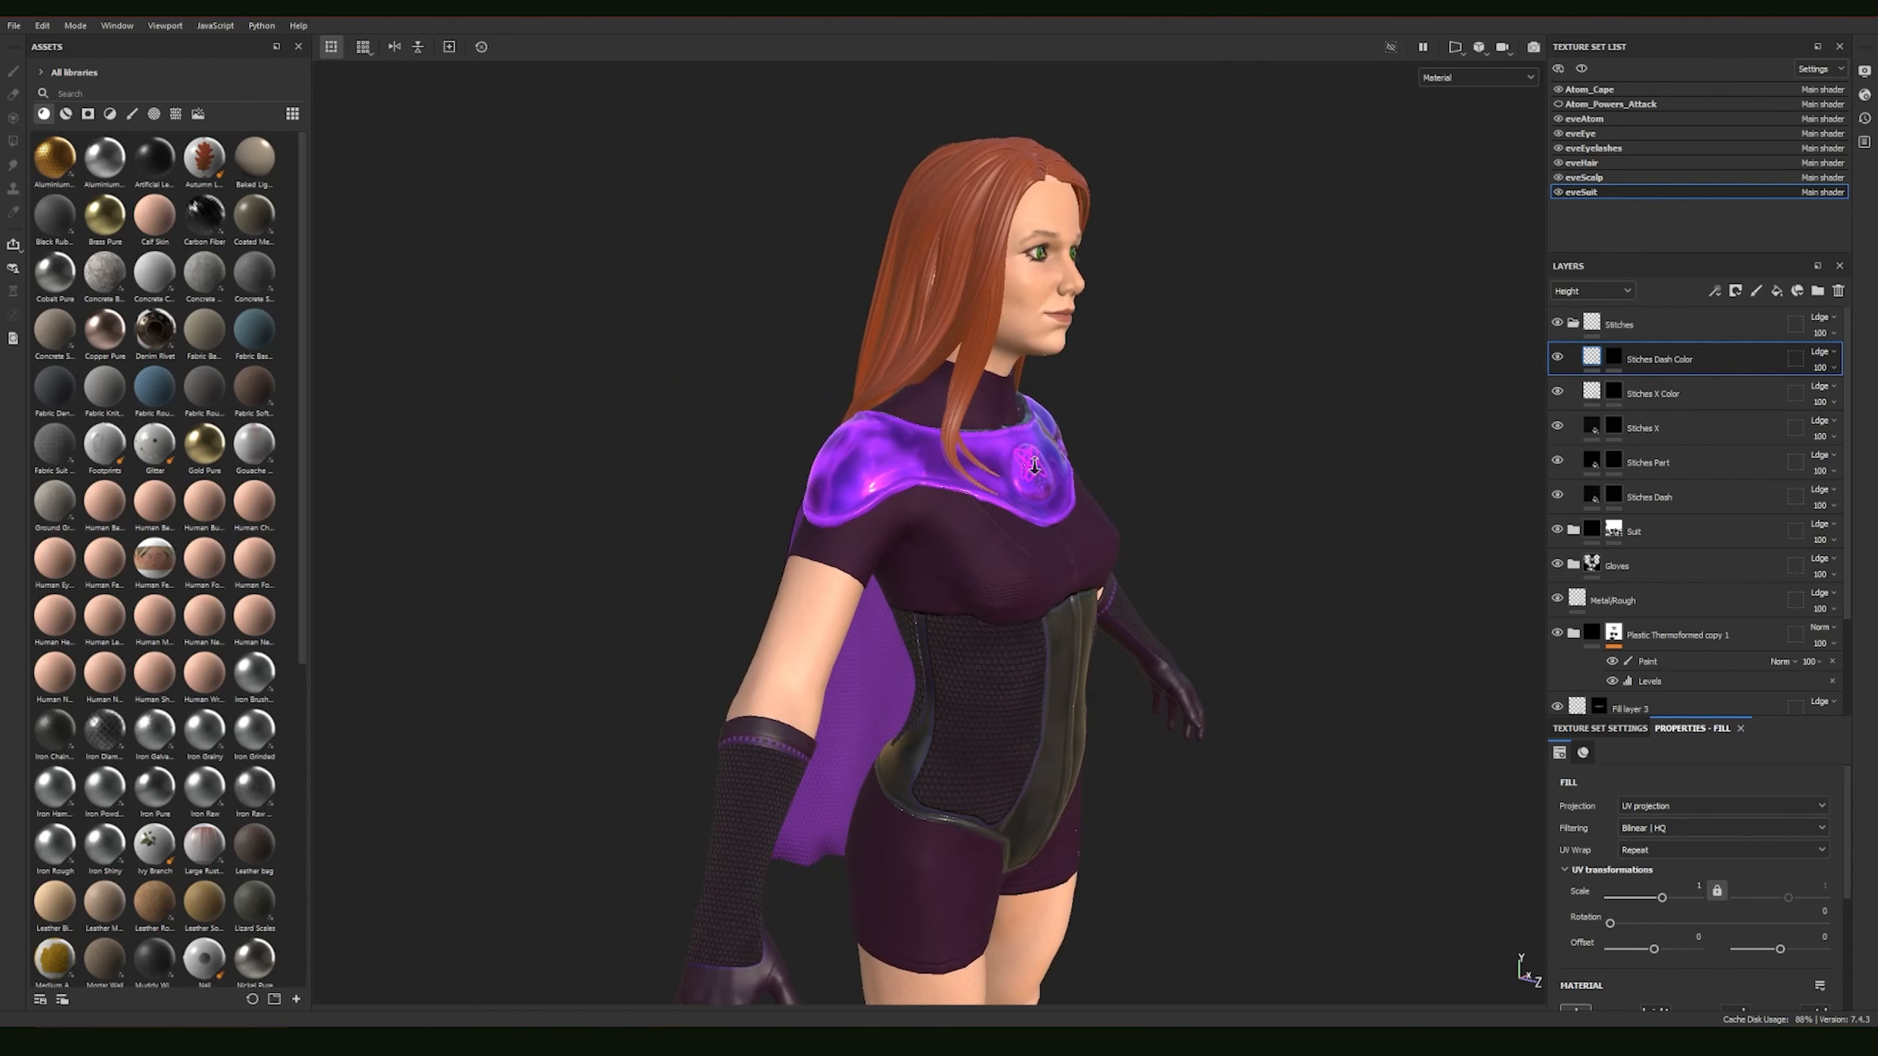
pyautogui.keyDown('alt'); pyautogui.moveTo(1017, 462); pyautogui.dragTo(1385, 573, button='right'); pyautogui.keyUp('alt')
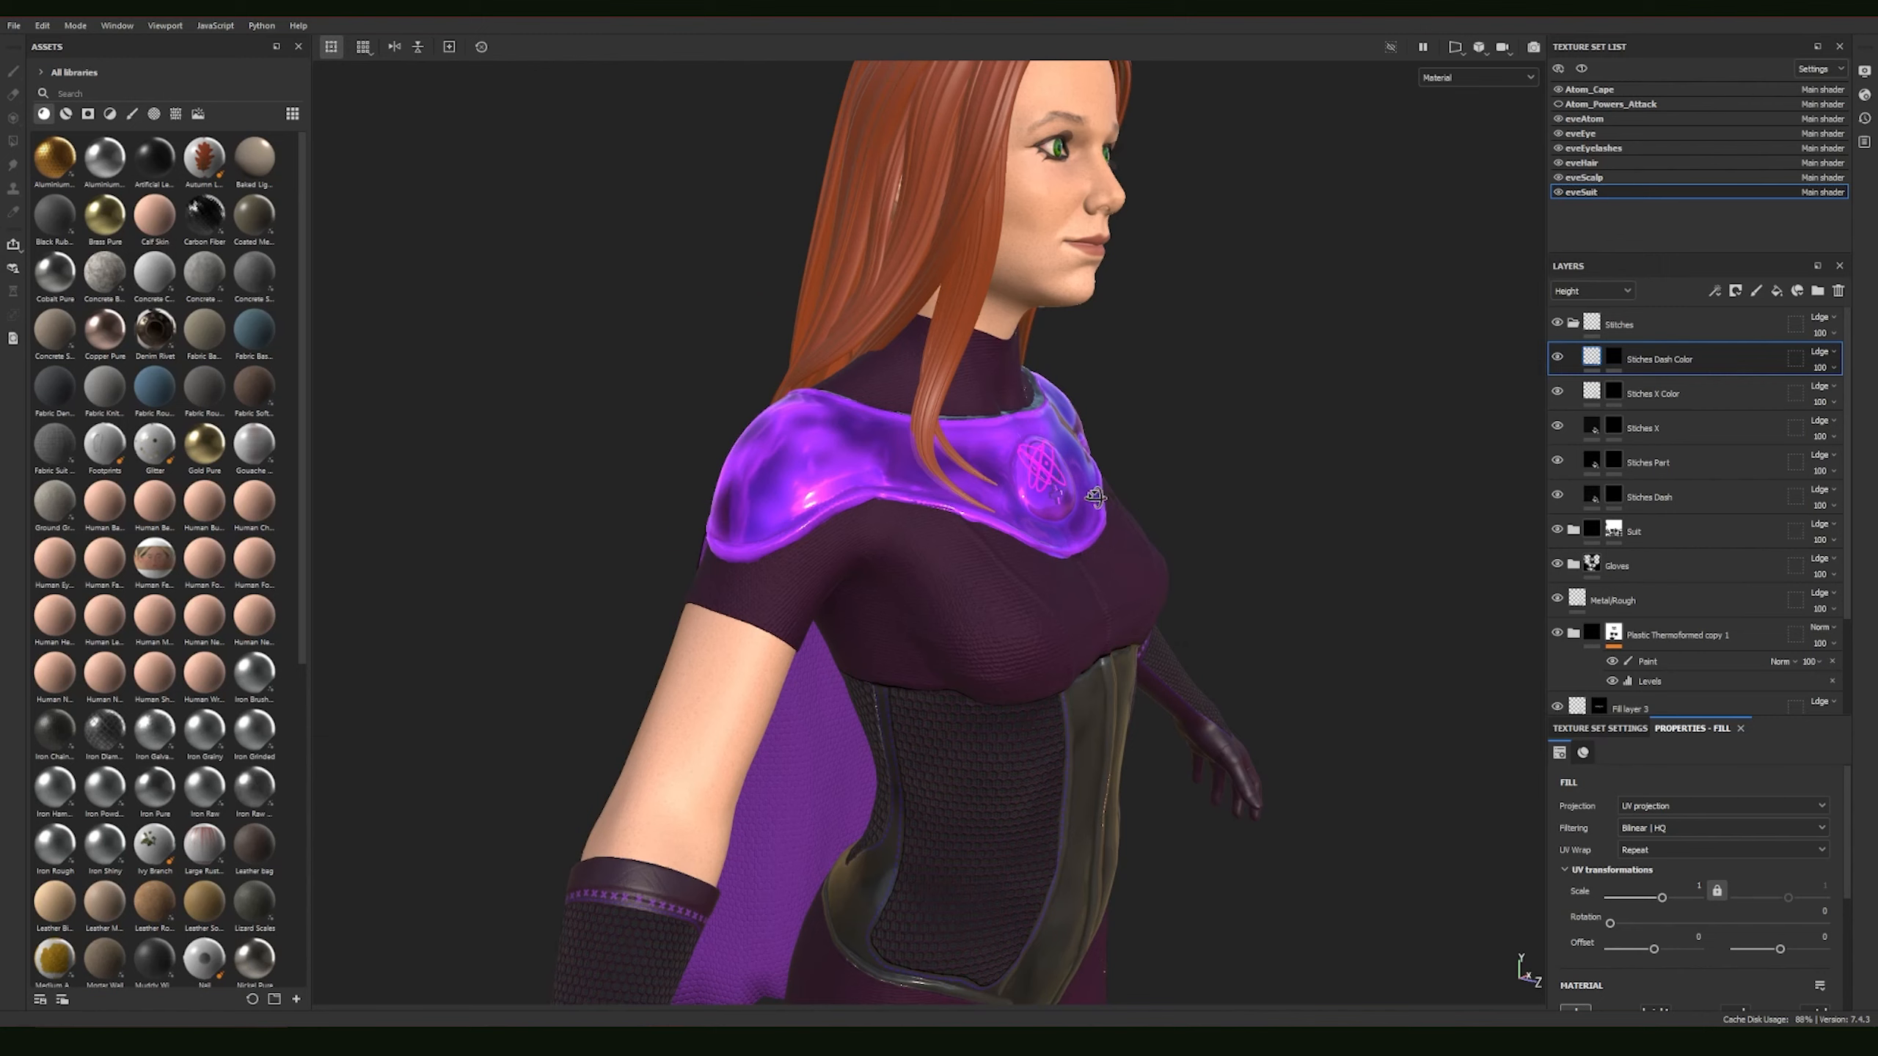
pyautogui.keyDown('alt'); pyautogui.moveTo(1096, 498); pyautogui.dragTo(1296, 481); pyautogui.keyUp('alt')
pyautogui.keyDown('alt'); pyautogui.moveTo(998, 466); pyautogui.dragTo(1148, 495, button='right'); pyautogui.keyUp('alt')
pyautogui.keyDown('alt'); pyautogui.moveTo(956, 489); pyautogui.dragTo(935, 550, button='middle'); pyautogui.keyUp('alt')
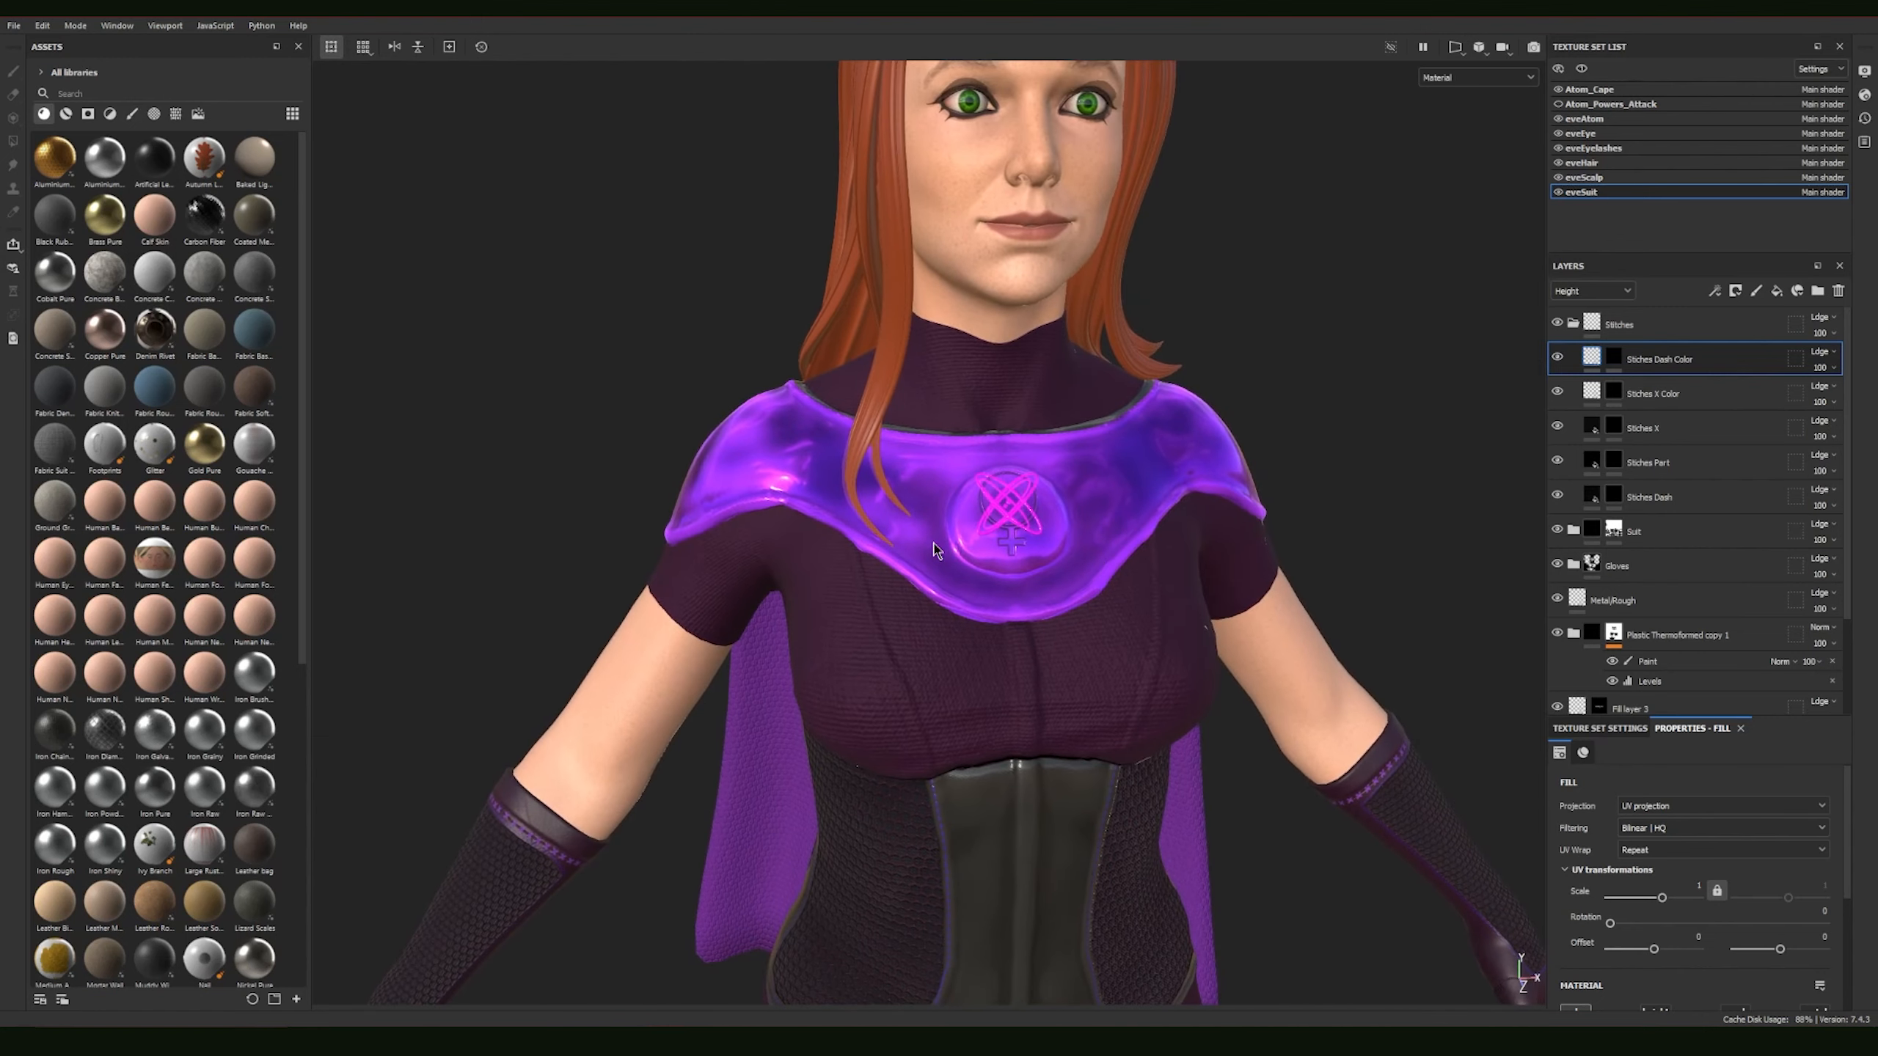
pyautogui.keyDown('alt'); pyautogui.moveTo(935, 550); pyautogui.dragTo(1009, 527); pyautogui.keyUp('alt')
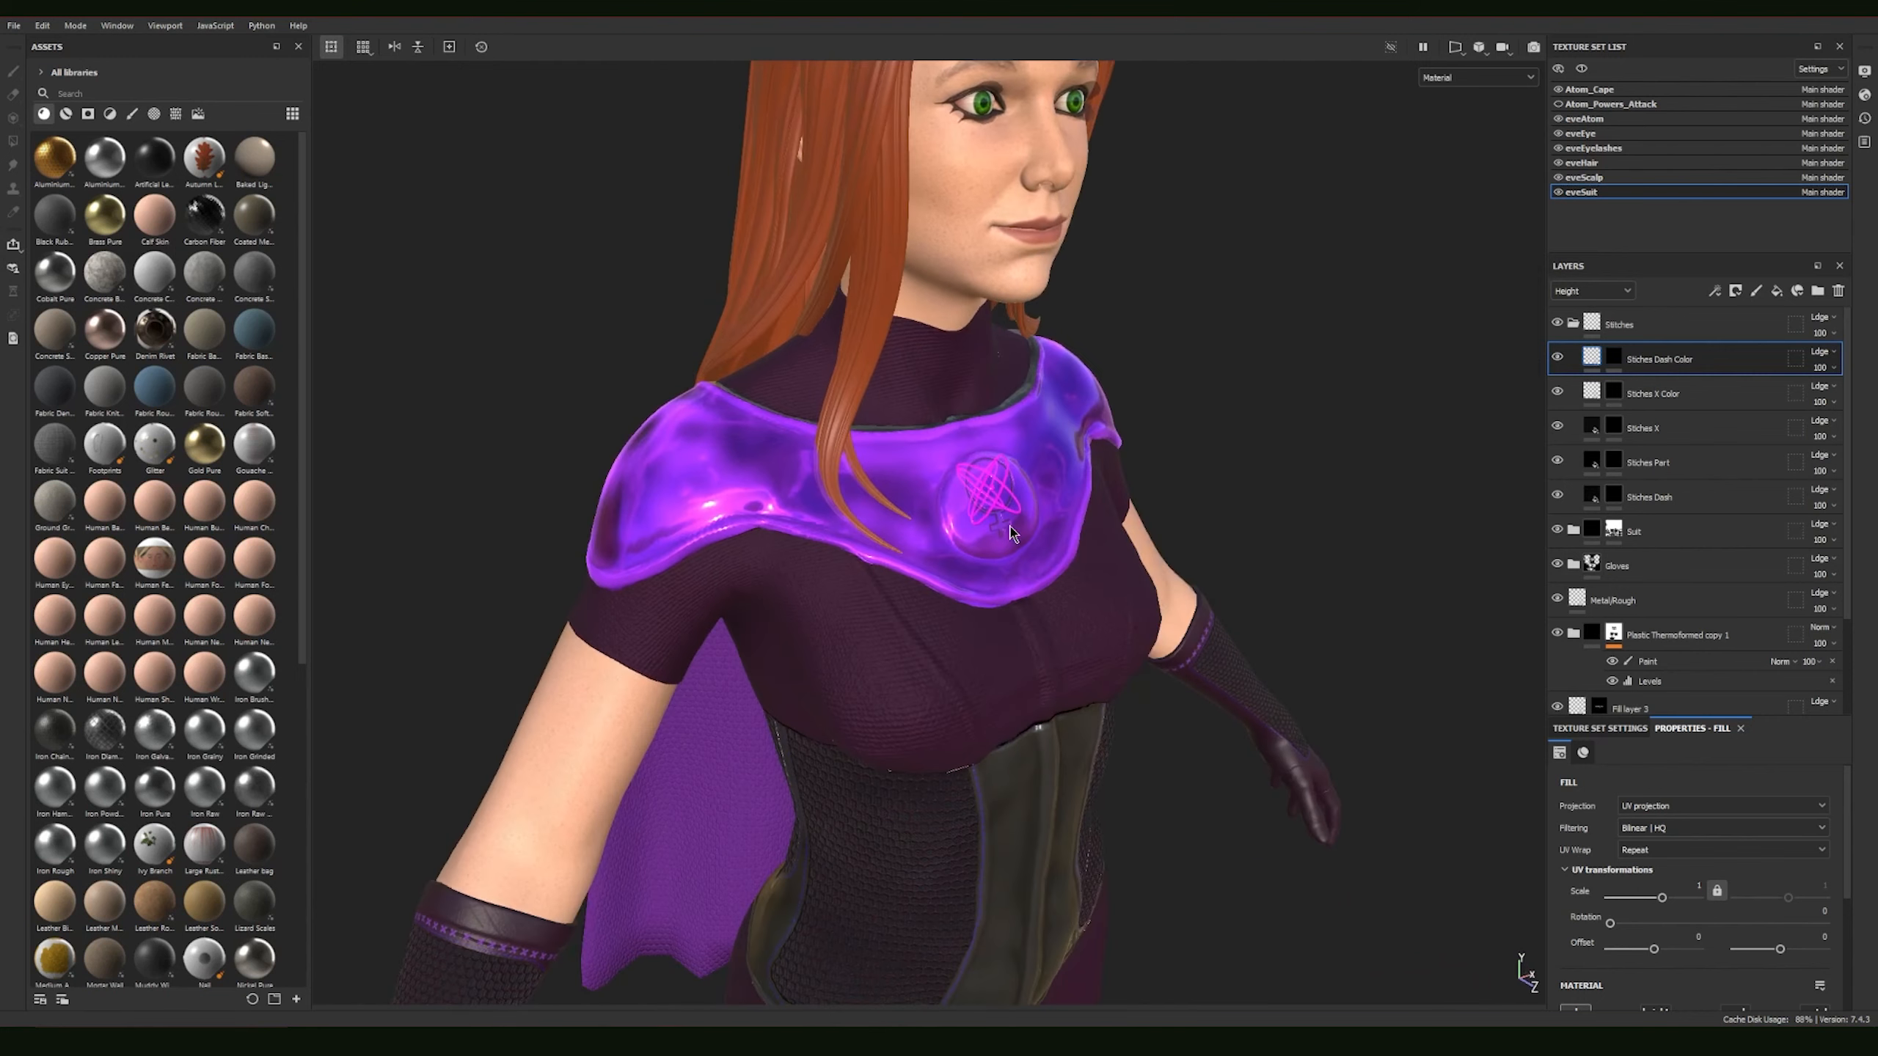
# Step: Inspect the chest emblem's glowing atom symbol beneath the glass surface up close, along with the surrounding collar
pyautogui.keyDown('alt'); pyautogui.moveTo(850, 485); pyautogui.dragTo(1198, 537, button='right'); pyautogui.keyUp('alt')
pyautogui.keyDown('alt'); pyautogui.moveTo(1046, 496); pyautogui.dragTo(891, 575, button='middle'); pyautogui.keyUp('alt')
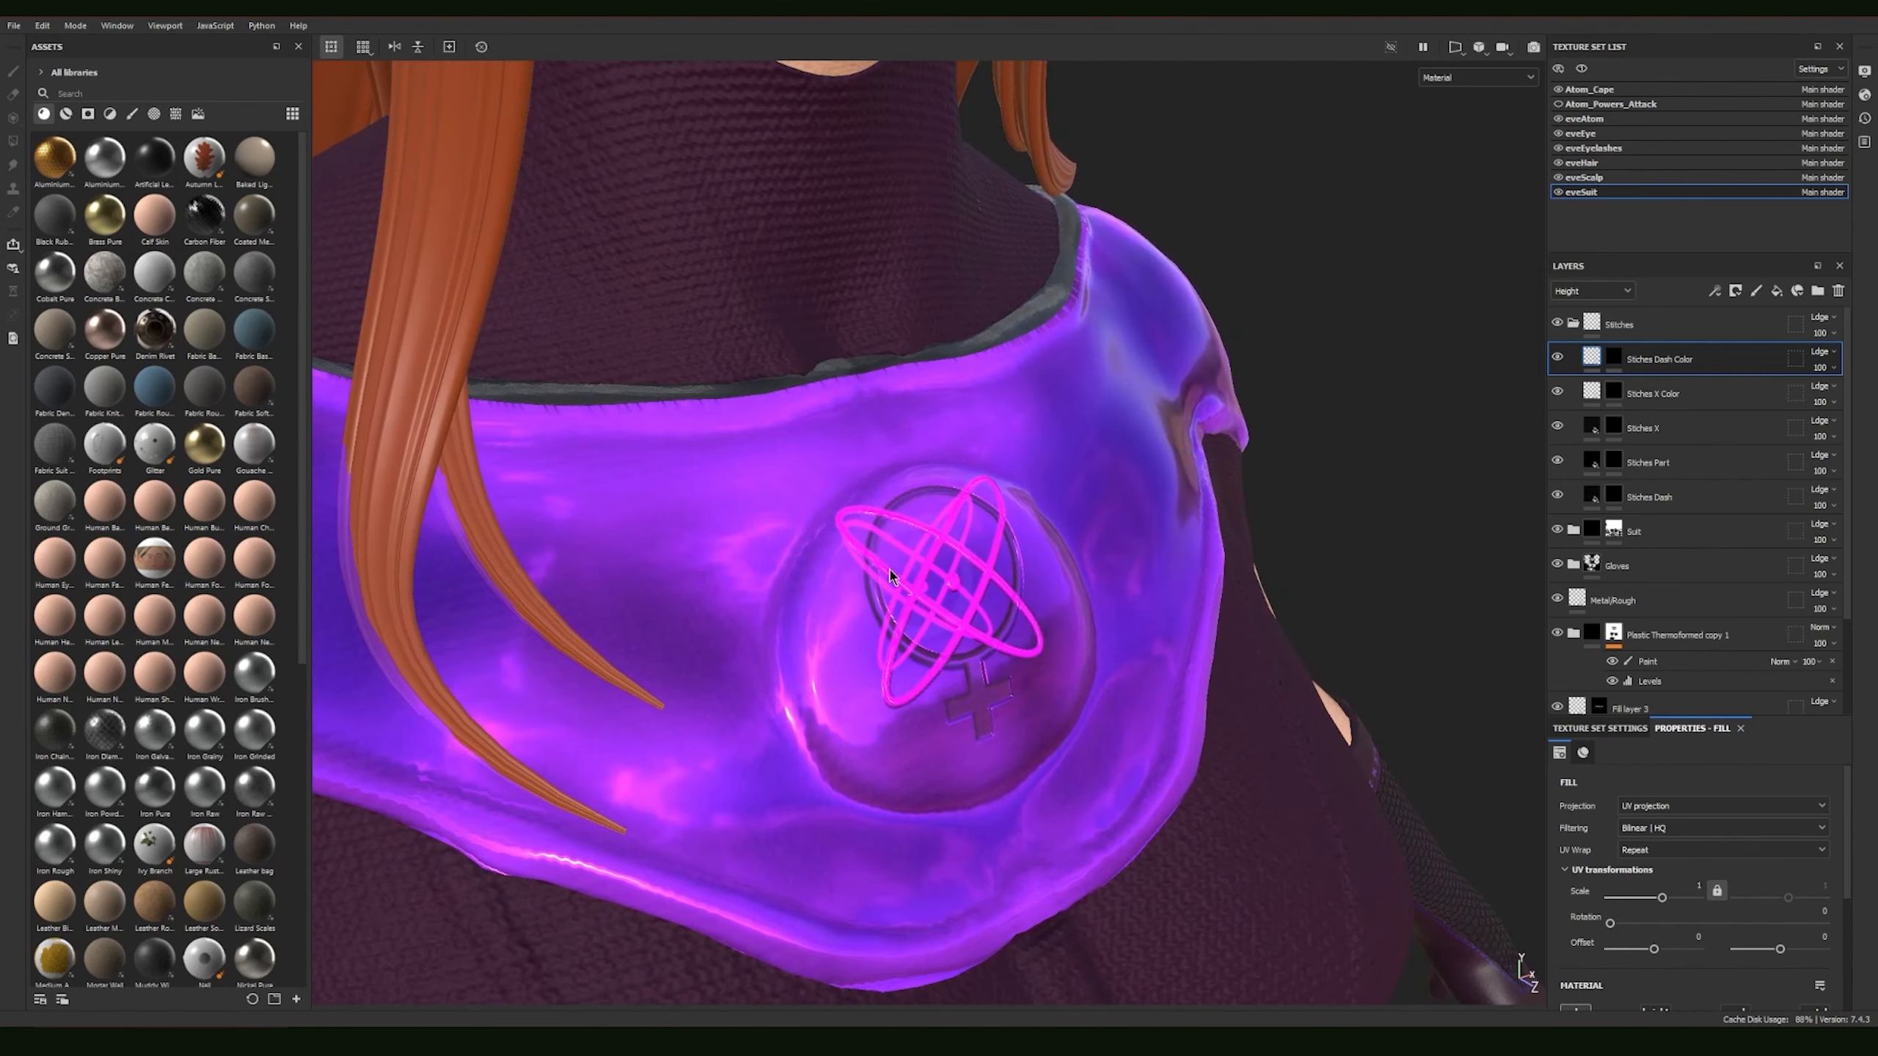
pyautogui.keyDown('alt'); pyautogui.moveTo(890, 575); pyautogui.dragTo(1170, 578); pyautogui.keyUp('alt')
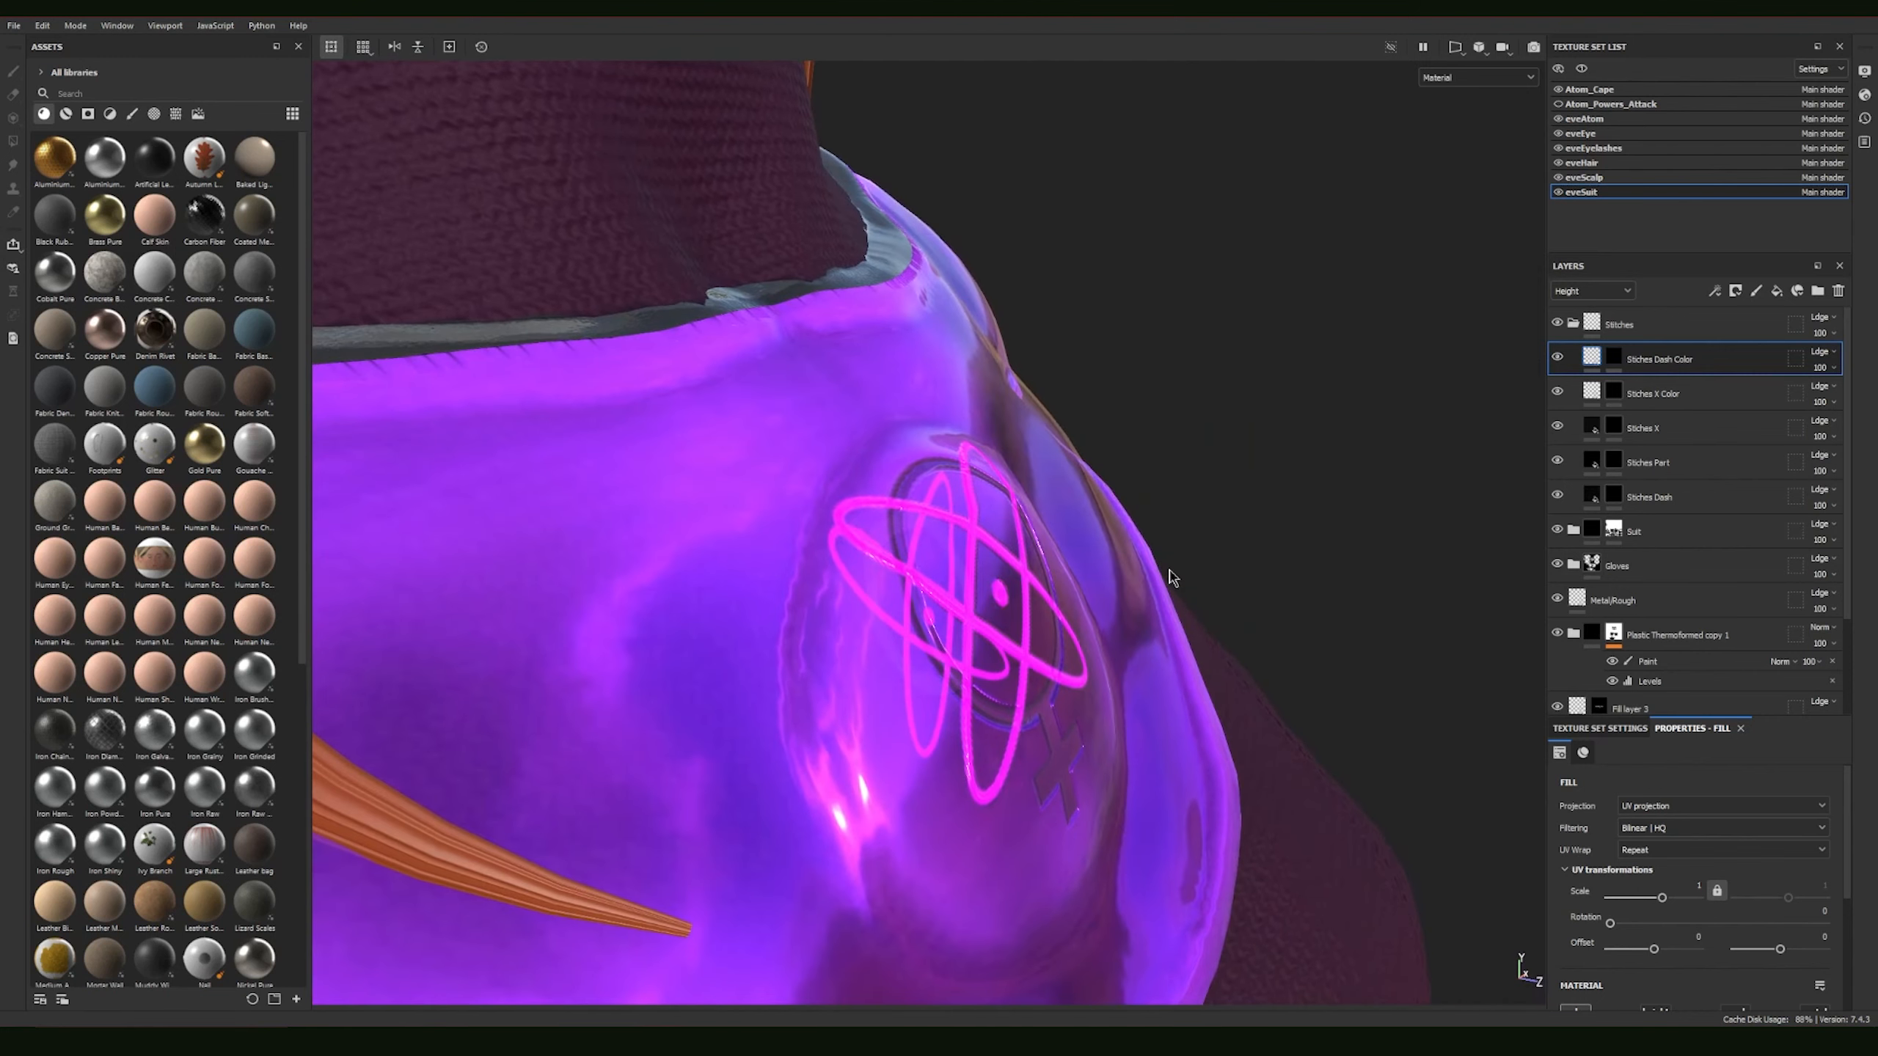
pyautogui.keyDown('alt'); pyautogui.moveTo(974, 513); pyautogui.dragTo(897, 487); pyautogui.keyUp('alt')
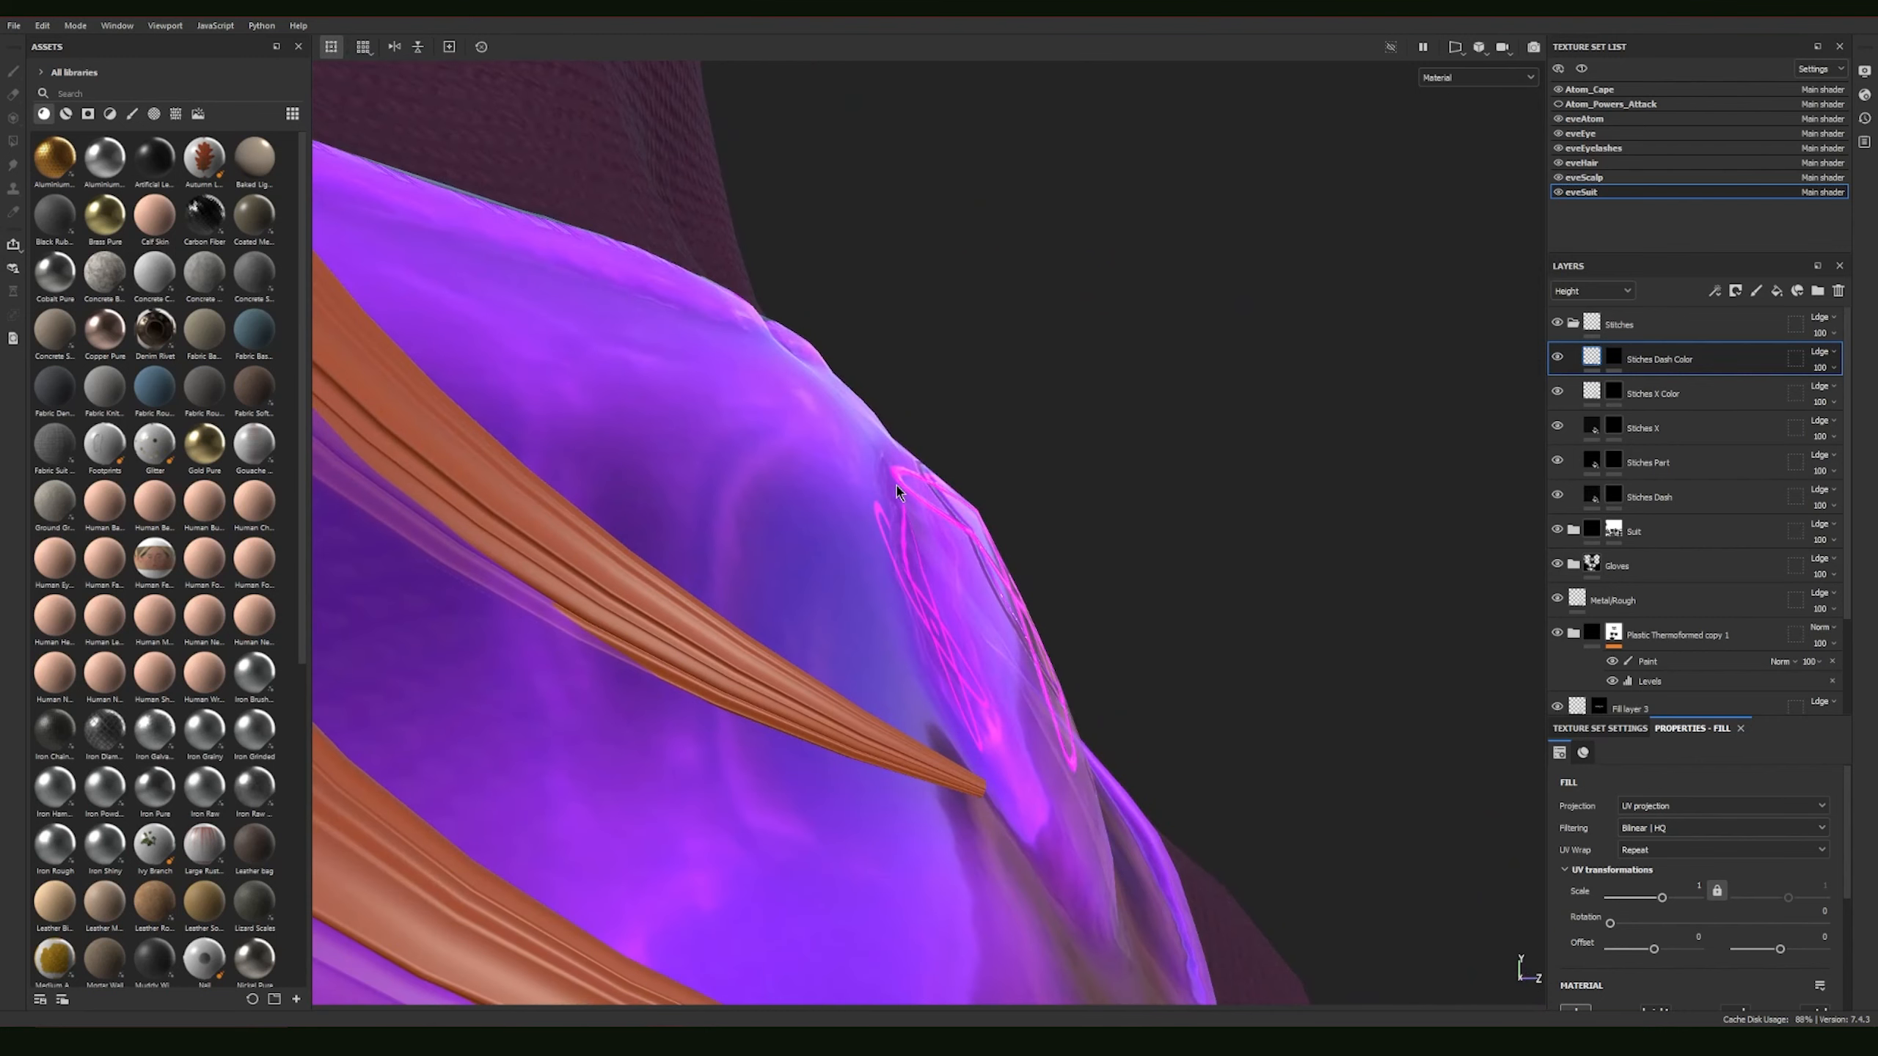
pyautogui.keyDown('alt'); pyautogui.moveTo(1023, 571); pyautogui.dragTo(954, 534); pyautogui.keyUp('alt')
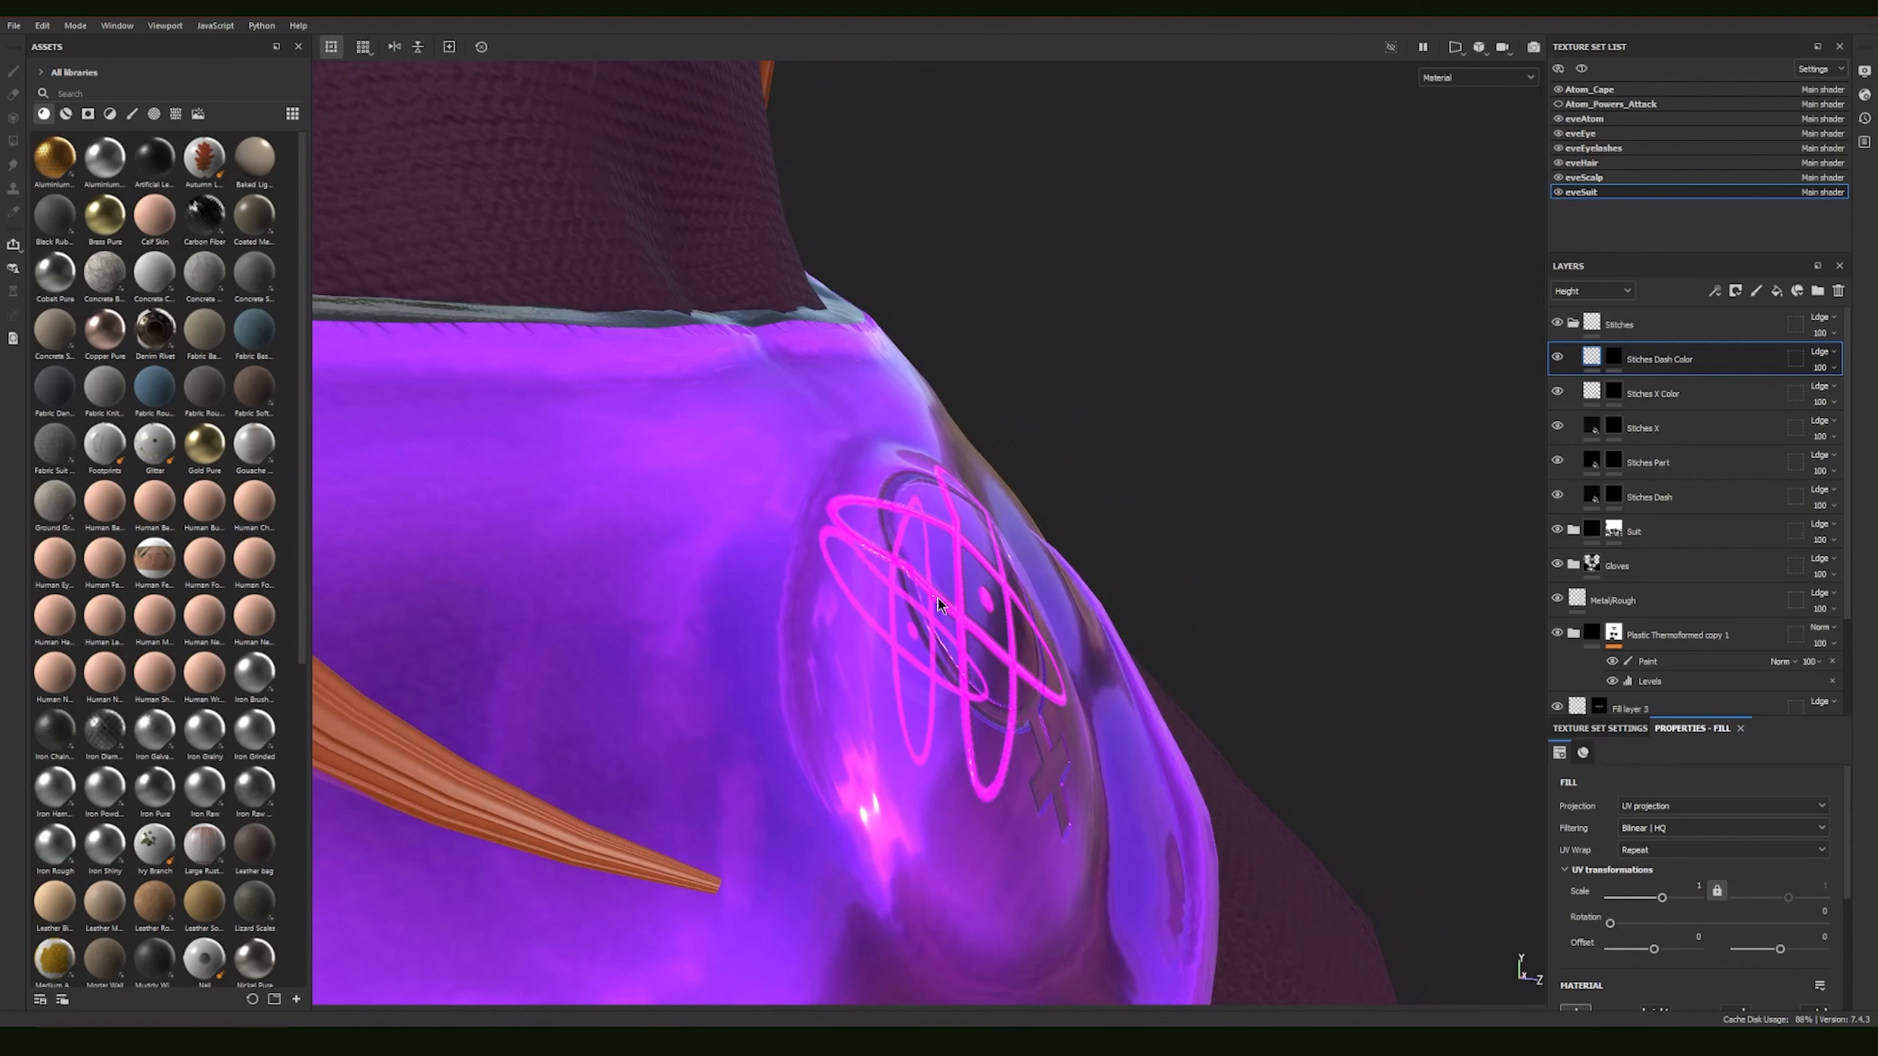
pyautogui.keyDown('alt'); pyautogui.moveTo(968, 455); pyautogui.dragTo(729, 547); pyautogui.keyUp('alt')
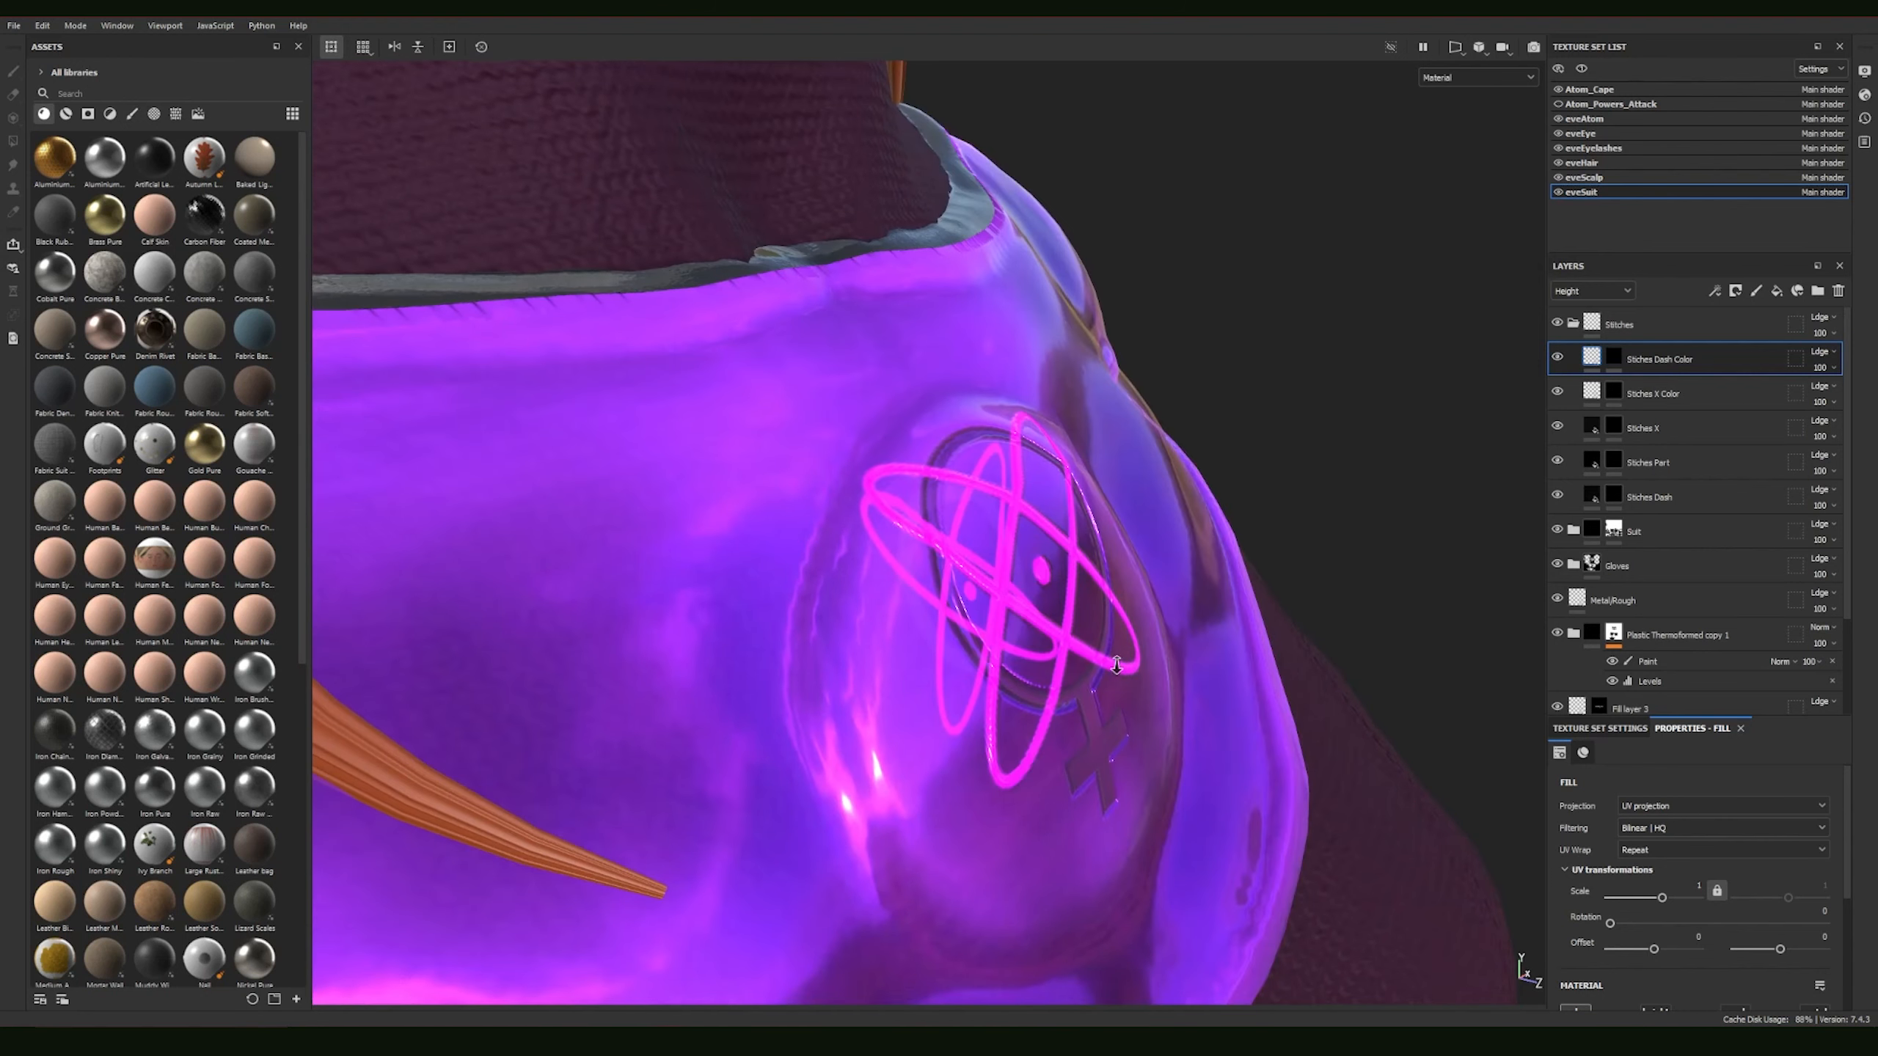
pyautogui.keyDown('alt'); pyautogui.moveTo(728, 547); pyautogui.dragTo(666, 488, button='right'); pyautogui.keyUp('alt')
pyautogui.keyDown('alt'); pyautogui.moveTo(1237, 645); pyautogui.dragTo(835, 547); pyautogui.keyUp('alt')
pyautogui.keyDown('alt'); pyautogui.moveTo(836, 547); pyautogui.dragTo(765, 444, button='right'); pyautogui.keyUp('alt')
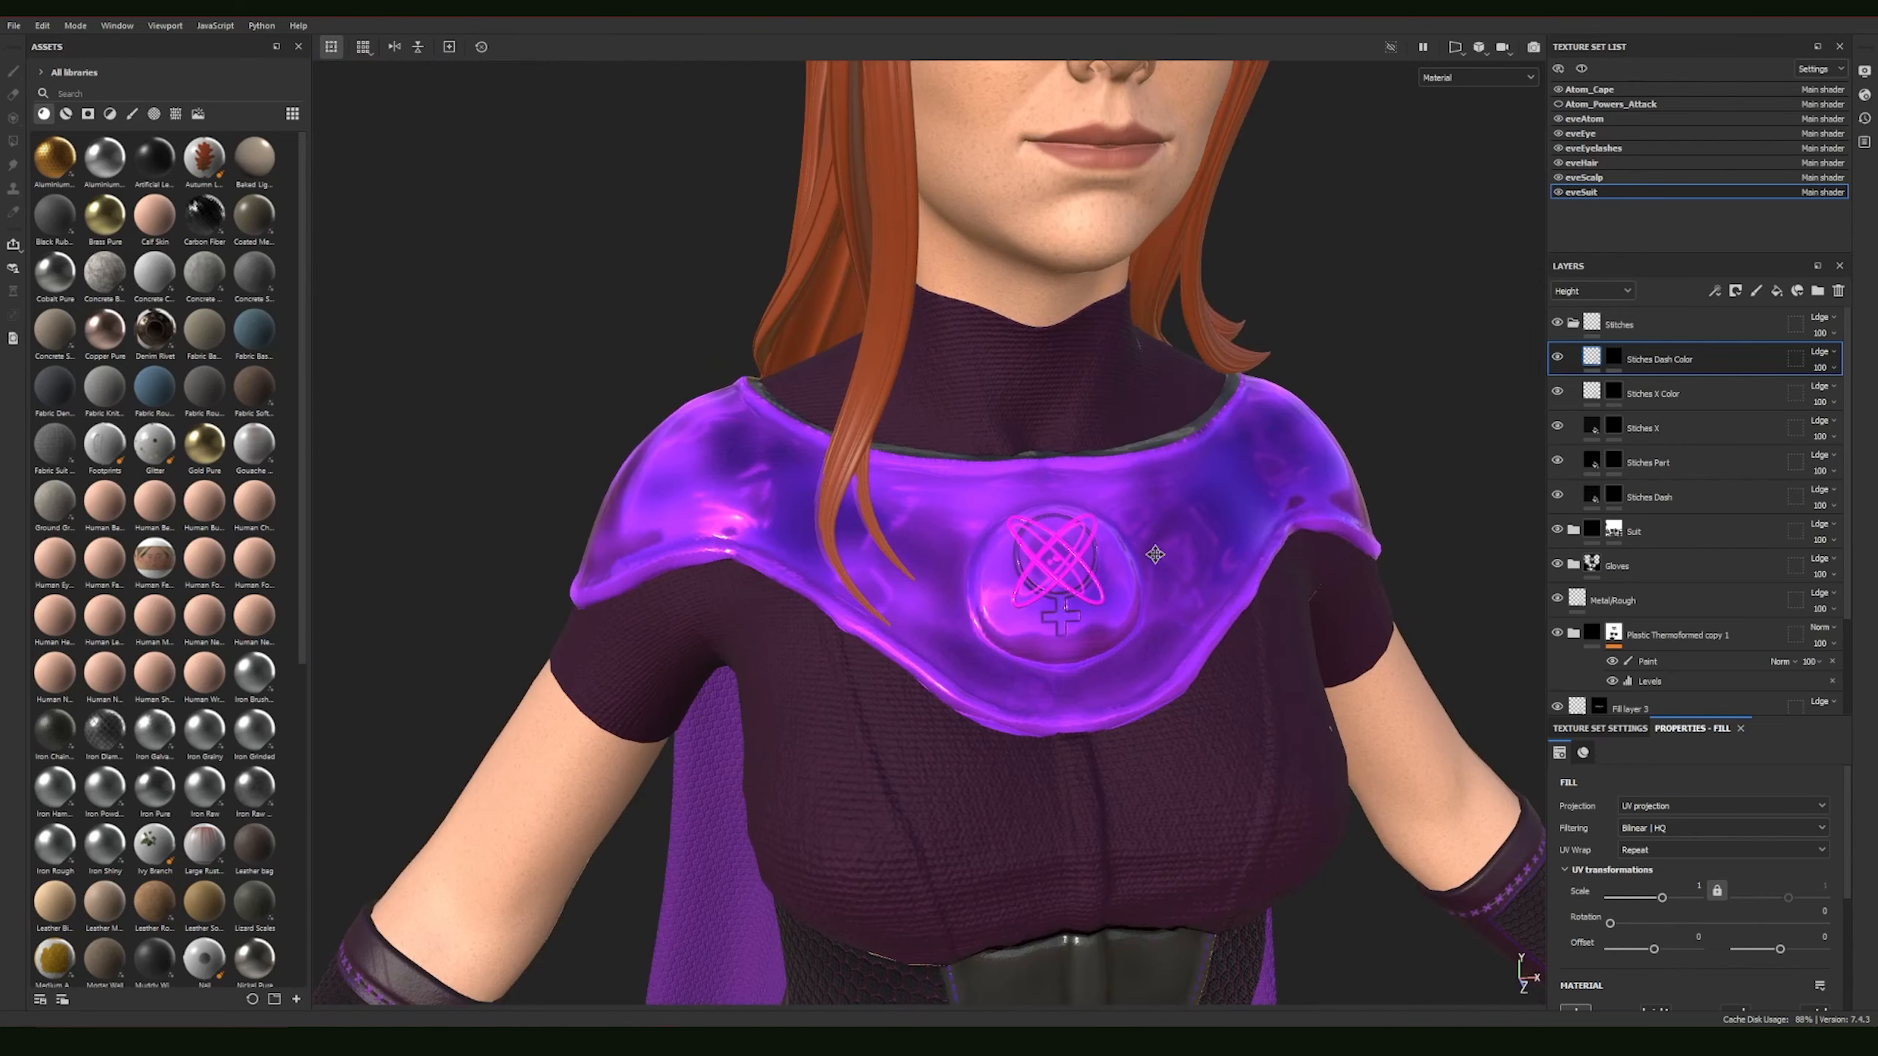
pyautogui.keyDown('alt'); pyautogui.moveTo(1156, 551); pyautogui.dragTo(930, 496, button='middle'); pyautogui.keyUp('alt')
pyautogui.keyDown('alt'); pyautogui.moveTo(930, 495); pyautogui.dragTo(1108, 494); pyautogui.keyUp('alt')
pyautogui.keyDown('alt'); pyautogui.moveTo(735, 529); pyautogui.dragTo(794, 536); pyautogui.keyUp('alt')
pyautogui.keyDown('alt'); pyautogui.moveTo(915, 527); pyautogui.dragTo(1197, 524); pyautogui.keyUp('alt')
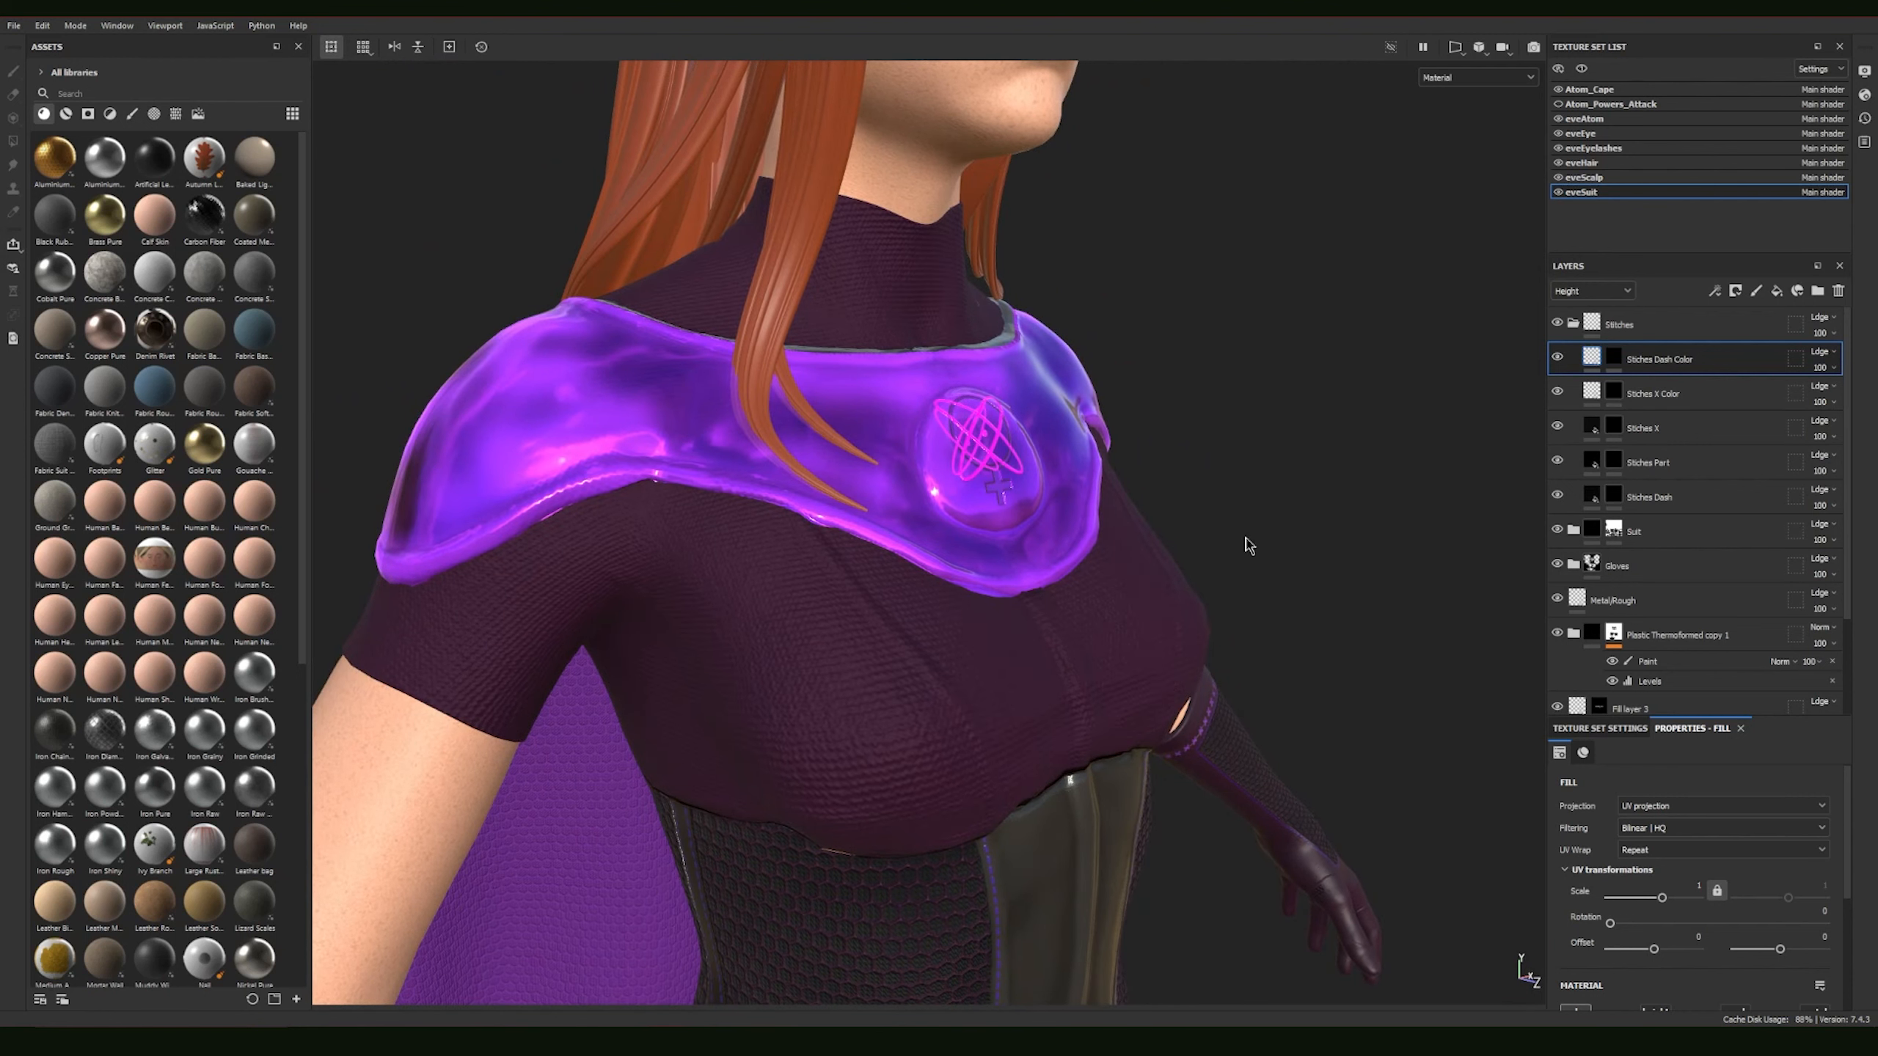
pyautogui.scroll(-5, 1247, 545)
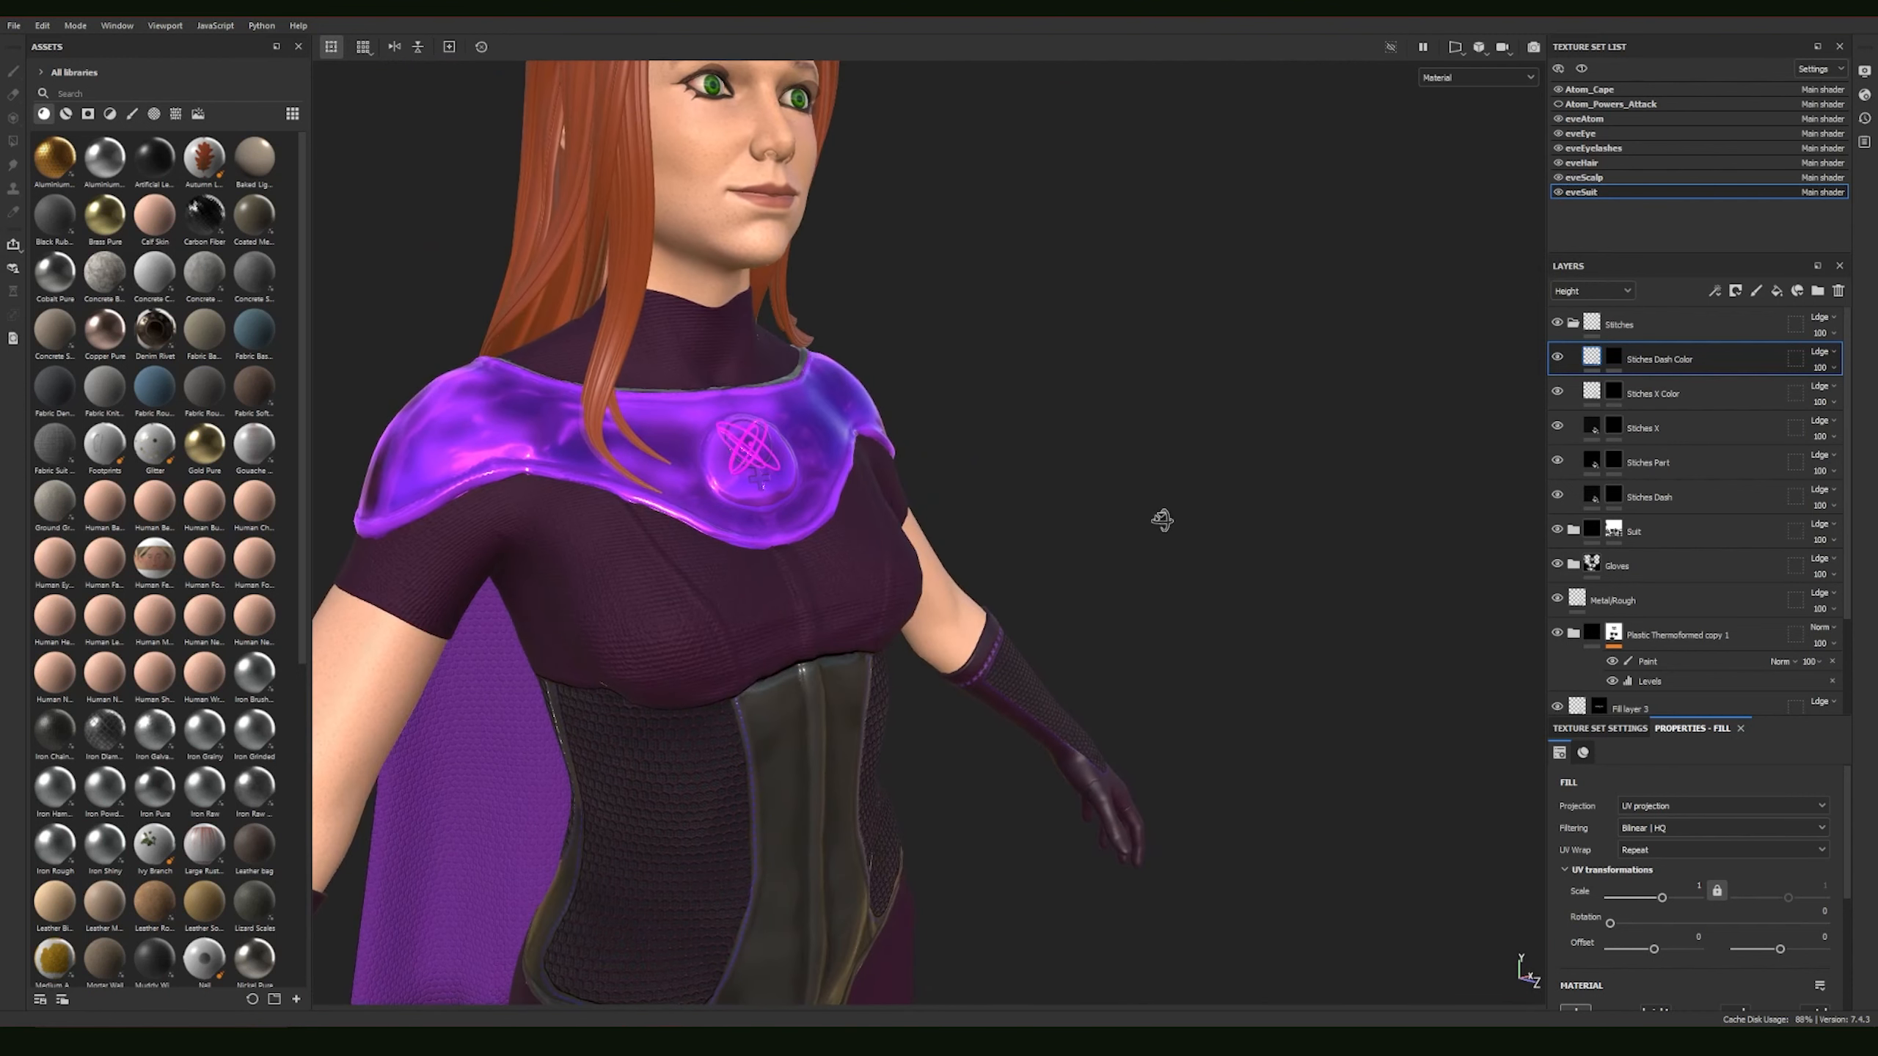
pyautogui.keyDown('alt'); pyautogui.moveTo(1161, 520); pyautogui.dragTo(791, 531); pyautogui.keyUp('alt')
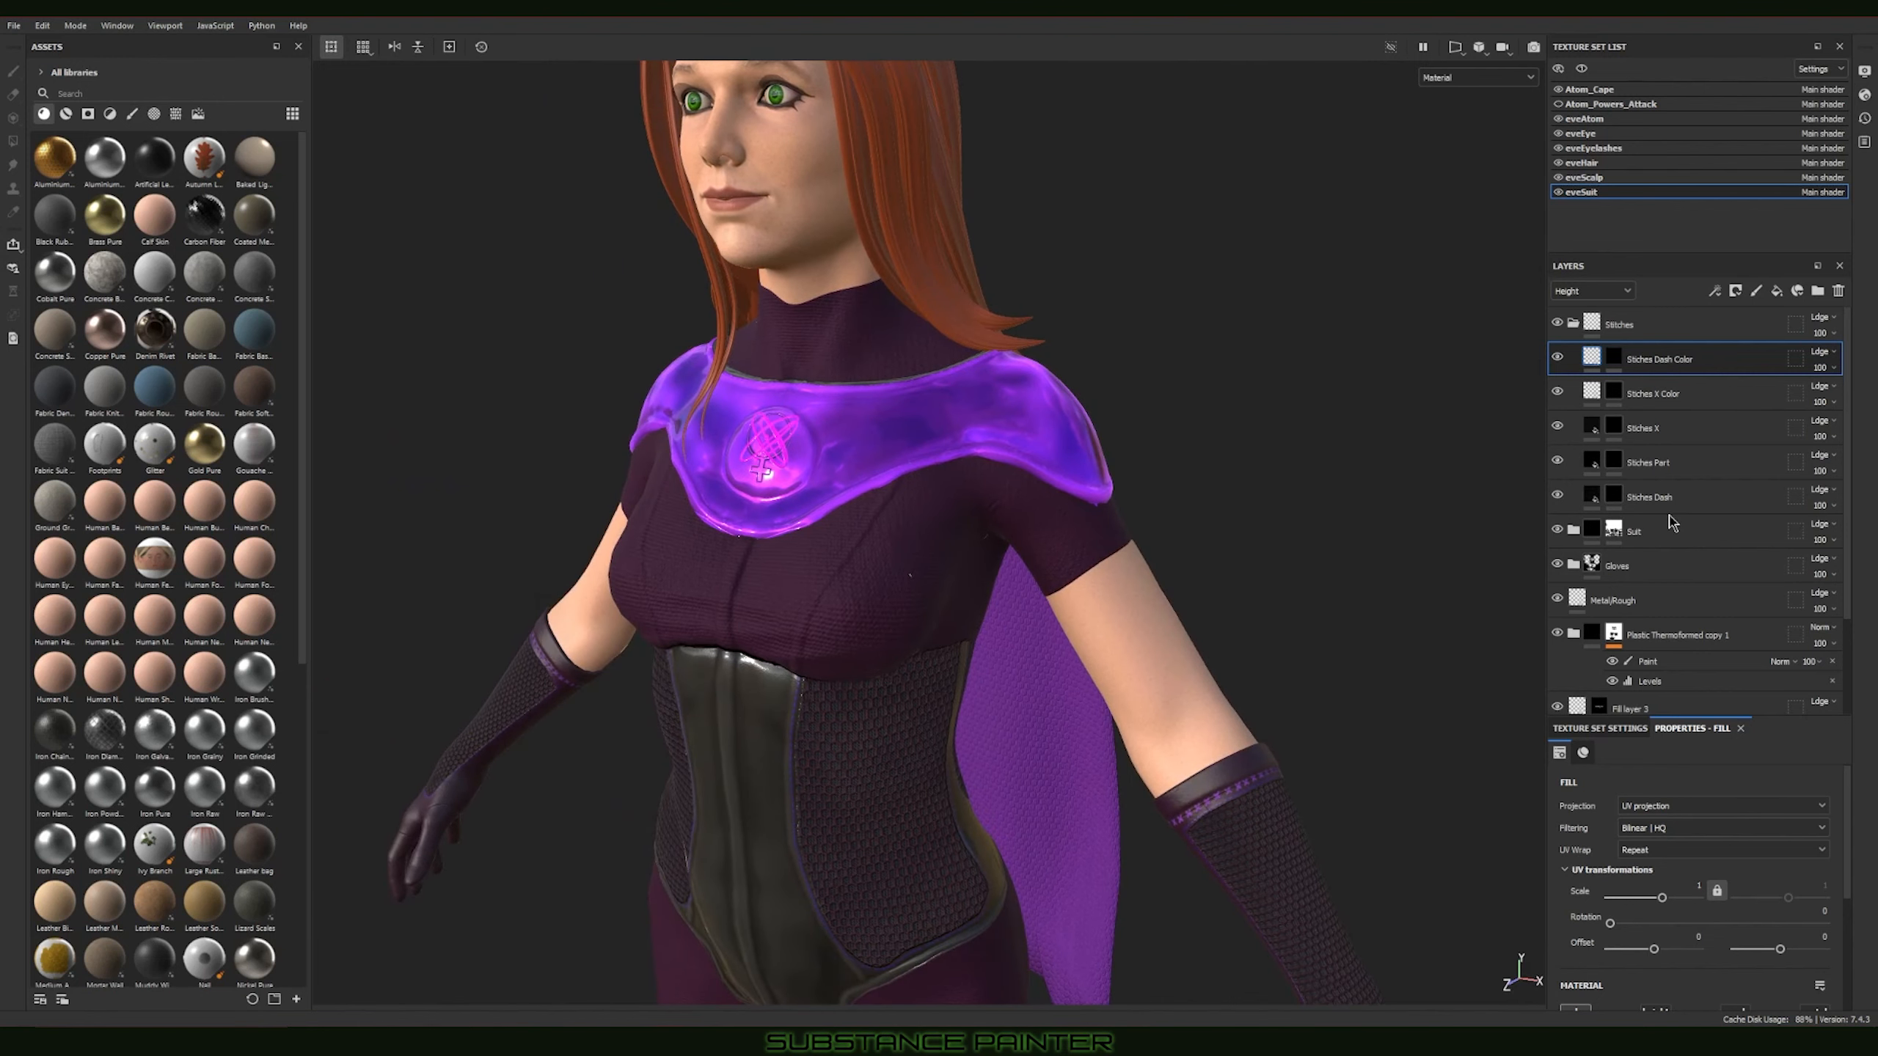
# Step: Hide the Glass Visor layer in the expanded Suit folder and examine the uncovered collar and chest symbol from several angles
pyautogui.scroll(-3, 1719, 616)
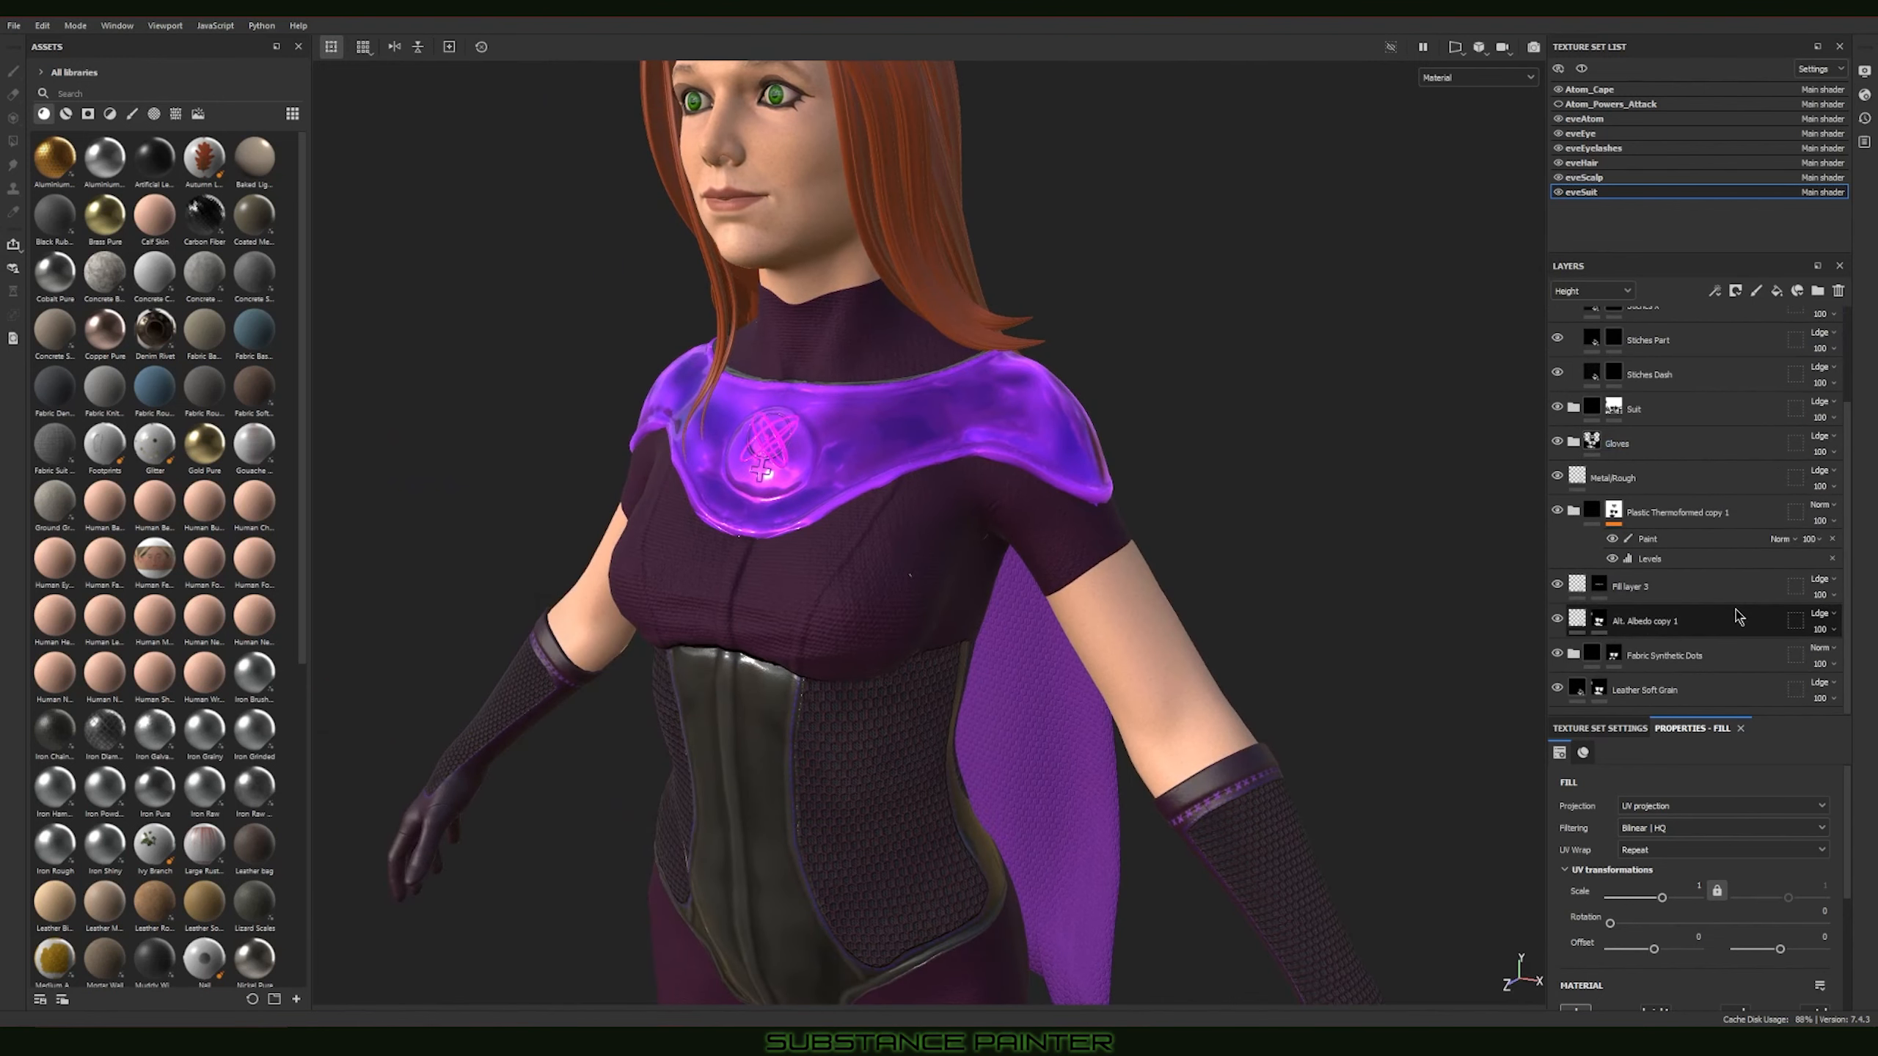
pyautogui.scroll(2, 1738, 616)
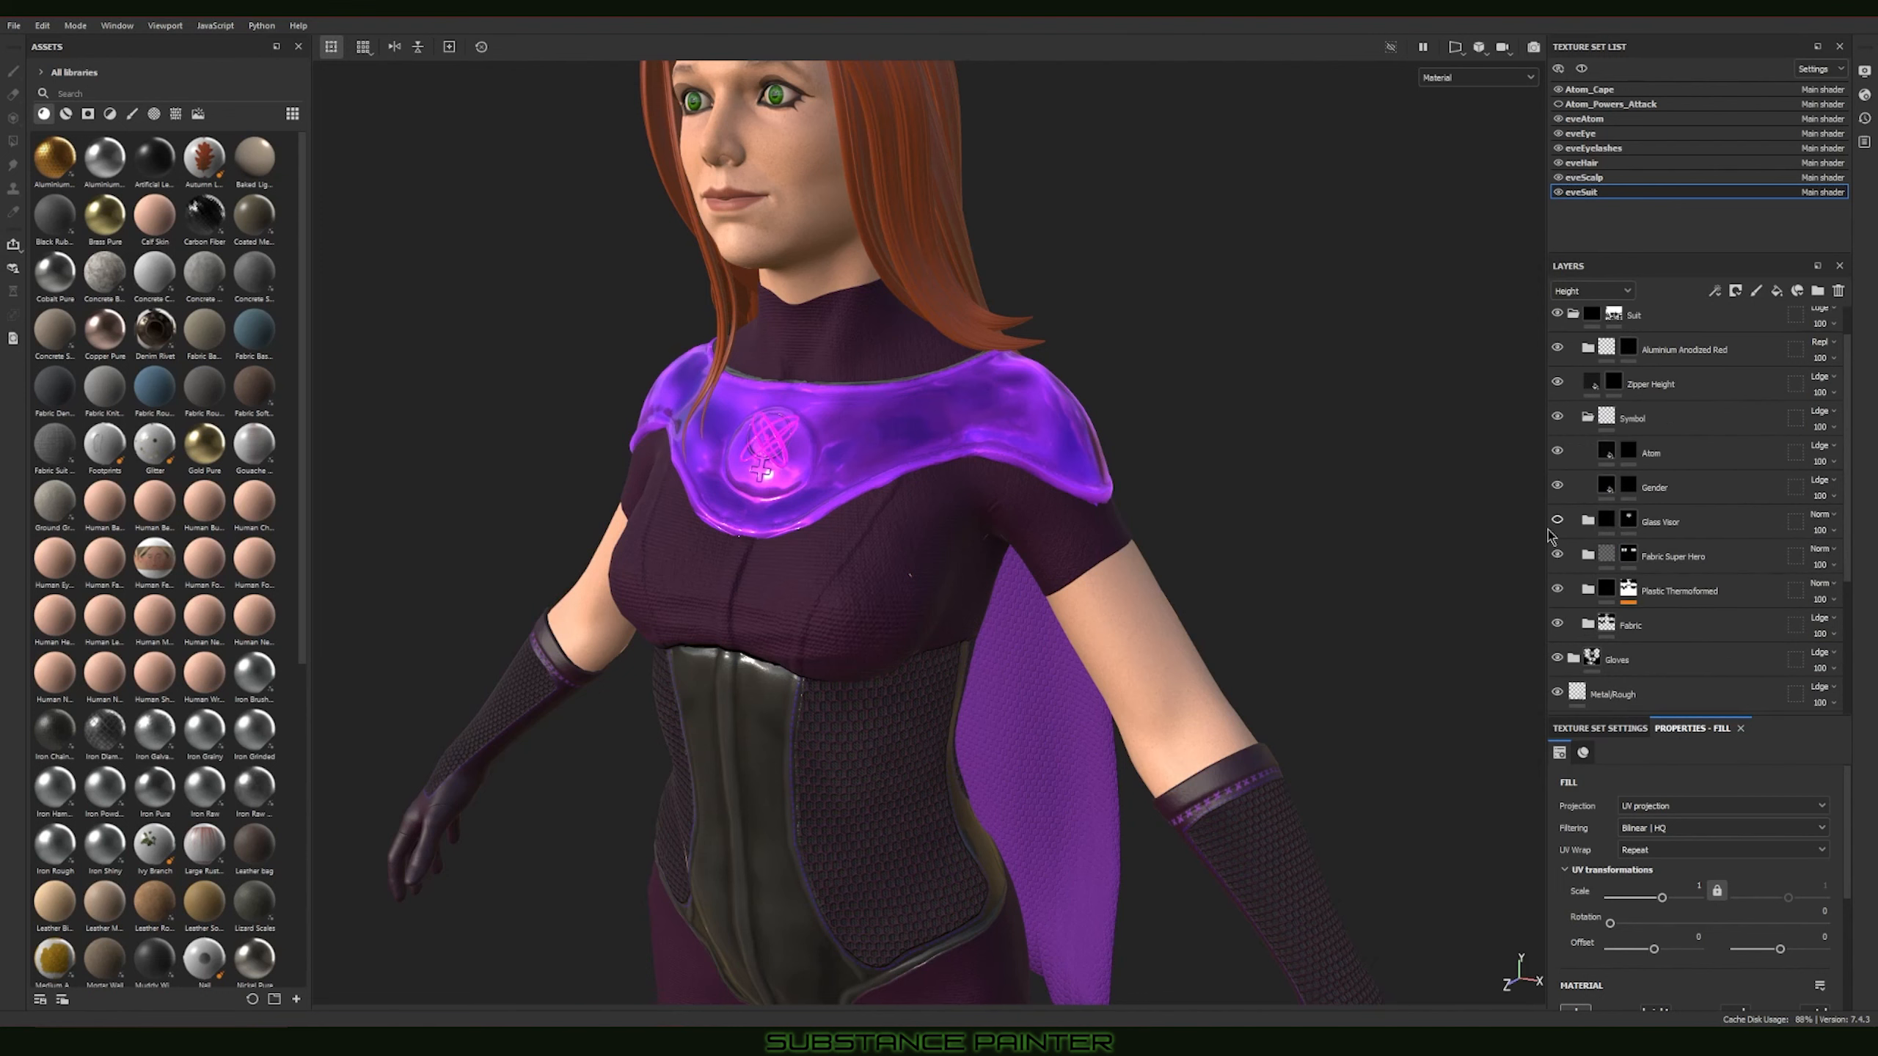
pyautogui.click(1557, 520)
pyautogui.keyDown('alt'); pyautogui.moveTo(822, 524); pyautogui.dragTo(880, 512); pyautogui.keyUp('alt')
pyautogui.keyDown('alt'); pyautogui.moveTo(880, 512); pyautogui.dragTo(997, 483, button='middle'); pyautogui.keyUp('alt')
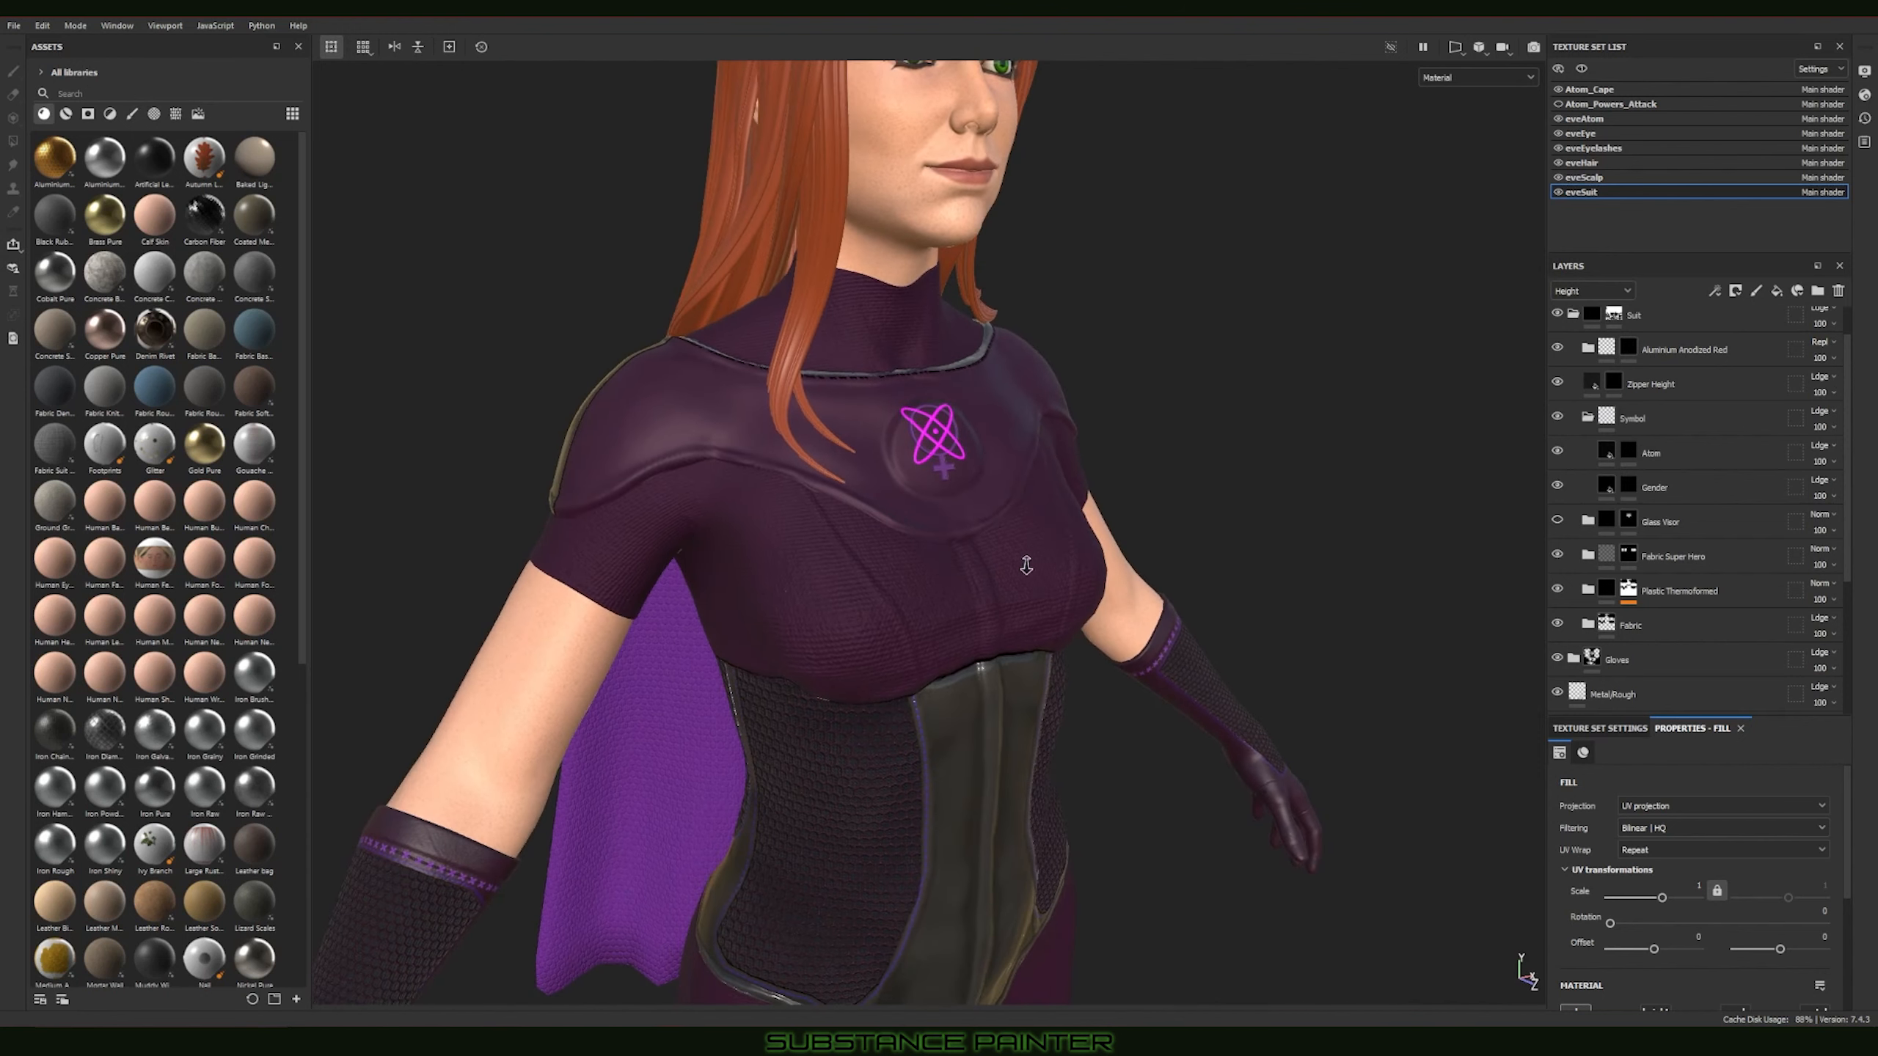
pyautogui.keyDown('alt'); pyautogui.moveTo(1027, 562); pyautogui.dragTo(724, 428, button='right'); pyautogui.keyUp('alt')
pyautogui.keyDown('alt'); pyautogui.moveTo(908, 547); pyautogui.dragTo(680, 418); pyautogui.keyUp('alt')
pyautogui.keyDown('alt'); pyautogui.moveTo(1093, 516); pyautogui.dragTo(850, 518); pyautogui.keyUp('alt')
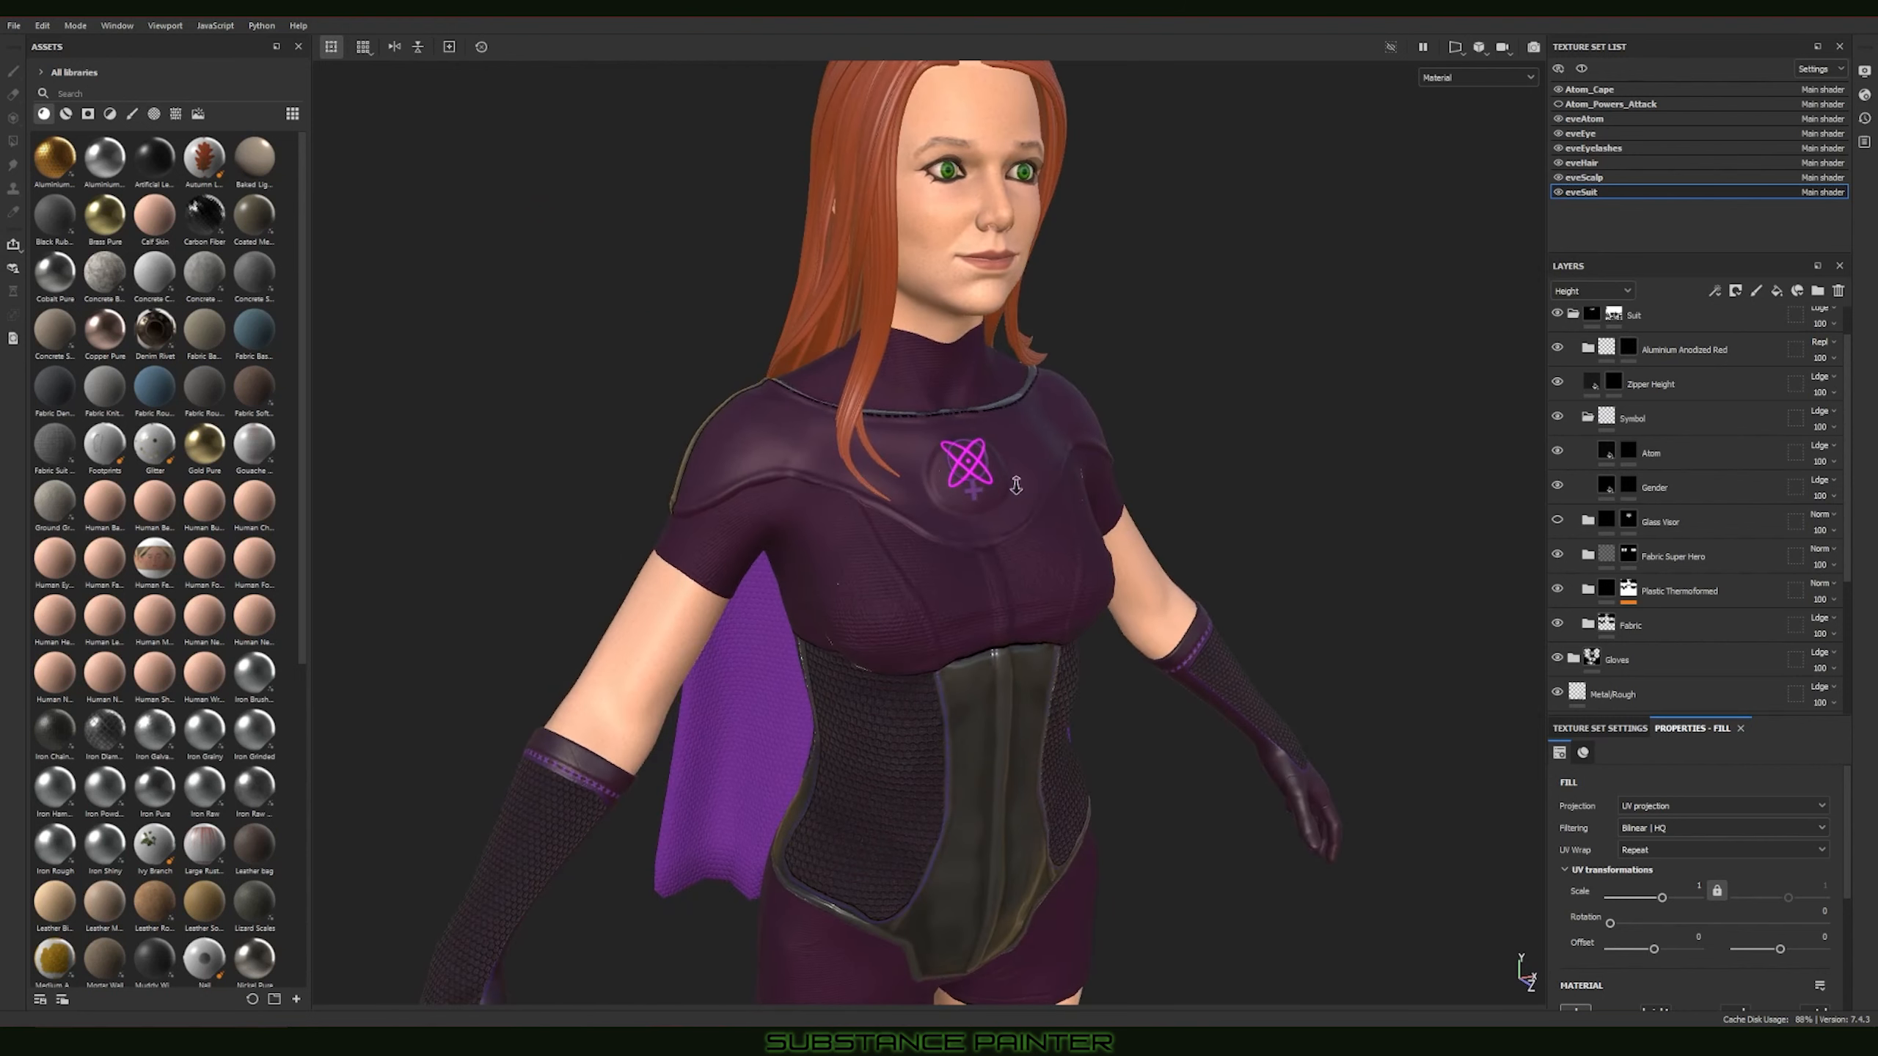
# Step: Examine the chest symbol and the thermoformed collar without the Glass Visor, up close and from both sides
pyautogui.keyDown('alt'); pyautogui.moveTo(1014, 487); pyautogui.dragTo(1260, 532, button='right'); pyautogui.keyUp('alt')
pyautogui.keyDown('alt'); pyautogui.moveTo(1259, 532); pyautogui.dragTo(1288, 587, button='middle'); pyautogui.keyUp('alt')
pyautogui.keyDown('alt'); pyautogui.moveTo(1288, 587); pyautogui.dragTo(912, 477); pyautogui.keyUp('alt')
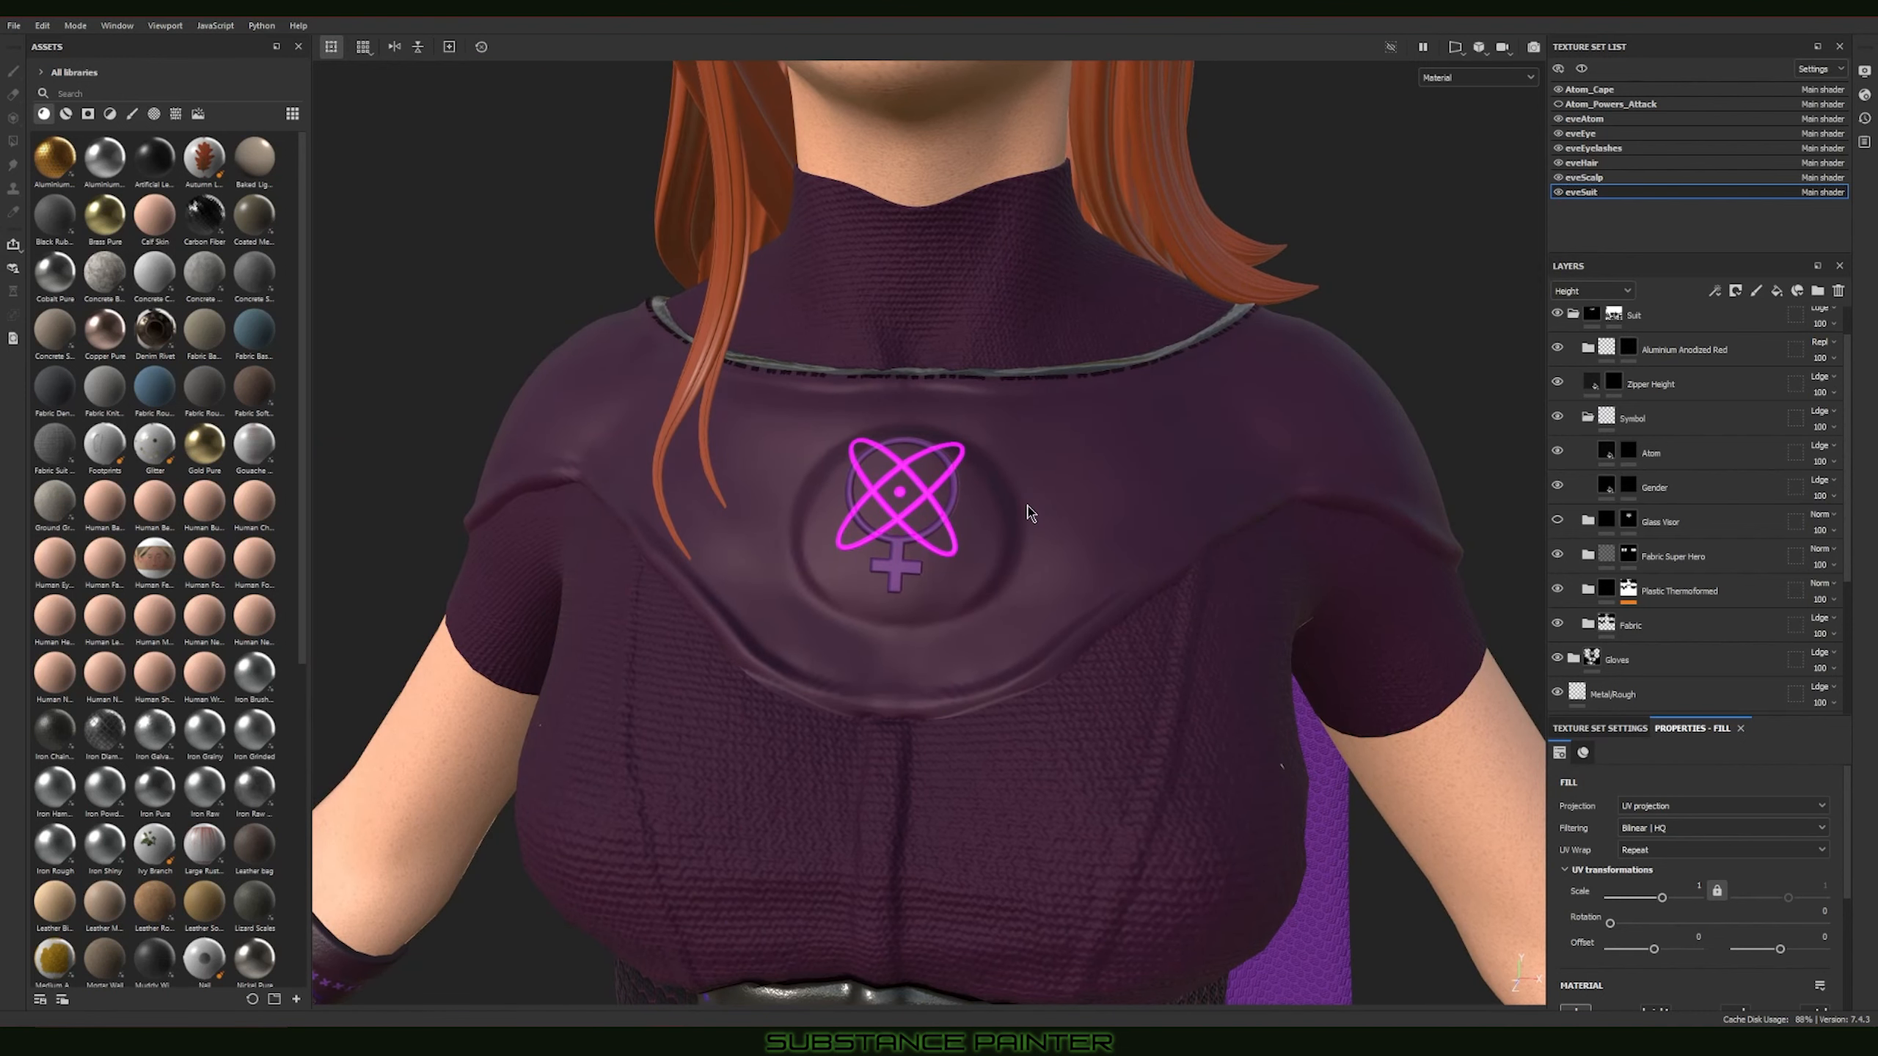
pyautogui.keyDown('alt'); pyautogui.moveTo(1168, 584); pyautogui.dragTo(508, 416, button='right'); pyautogui.keyUp('alt')
pyautogui.keyDown('alt'); pyautogui.moveTo(508, 415); pyautogui.dragTo(602, 441, button='middle'); pyautogui.keyUp('alt')
pyautogui.keyDown('alt'); pyautogui.moveTo(822, 494); pyautogui.dragTo(591, 425, button='right'); pyautogui.keyUp('alt')
pyautogui.keyDown('alt'); pyautogui.moveTo(591, 426); pyautogui.dragTo(638, 461, button='middle'); pyautogui.keyUp('alt')
pyautogui.keyDown('alt'); pyautogui.moveTo(984, 688); pyautogui.dragTo(930, 566, button='middle'); pyautogui.keyUp('alt')
pyautogui.keyDown('alt'); pyautogui.moveTo(933, 575); pyautogui.dragTo(1081, 503); pyautogui.keyUp('alt')
pyautogui.keyDown('alt'); pyautogui.moveTo(1126, 533); pyautogui.dragTo(927, 506, button='middle'); pyautogui.keyUp('alt')
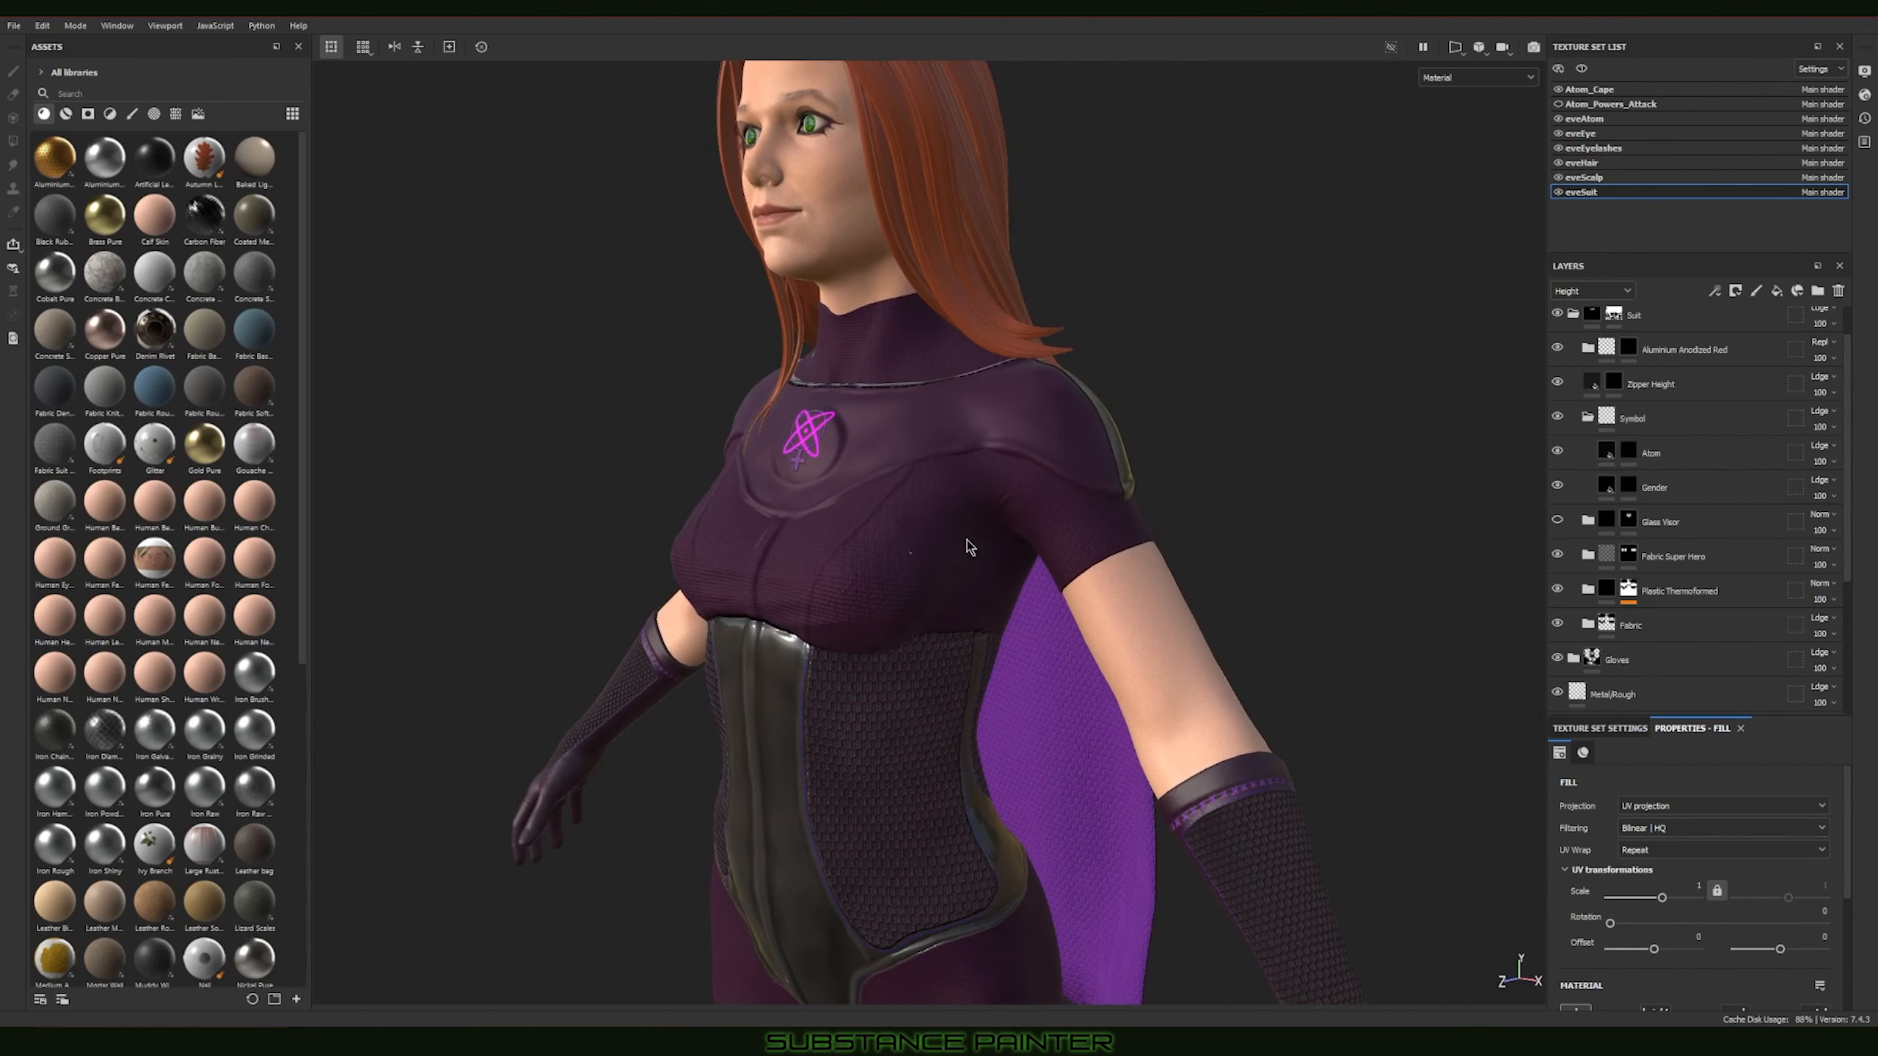
# Step: Show the Glass Visor layer again and review the glass collar and whole suit from the front and both sides
pyautogui.keyDown('alt'); pyautogui.moveTo(1221, 555); pyautogui.dragTo(1282, 565); pyautogui.keyUp('alt')
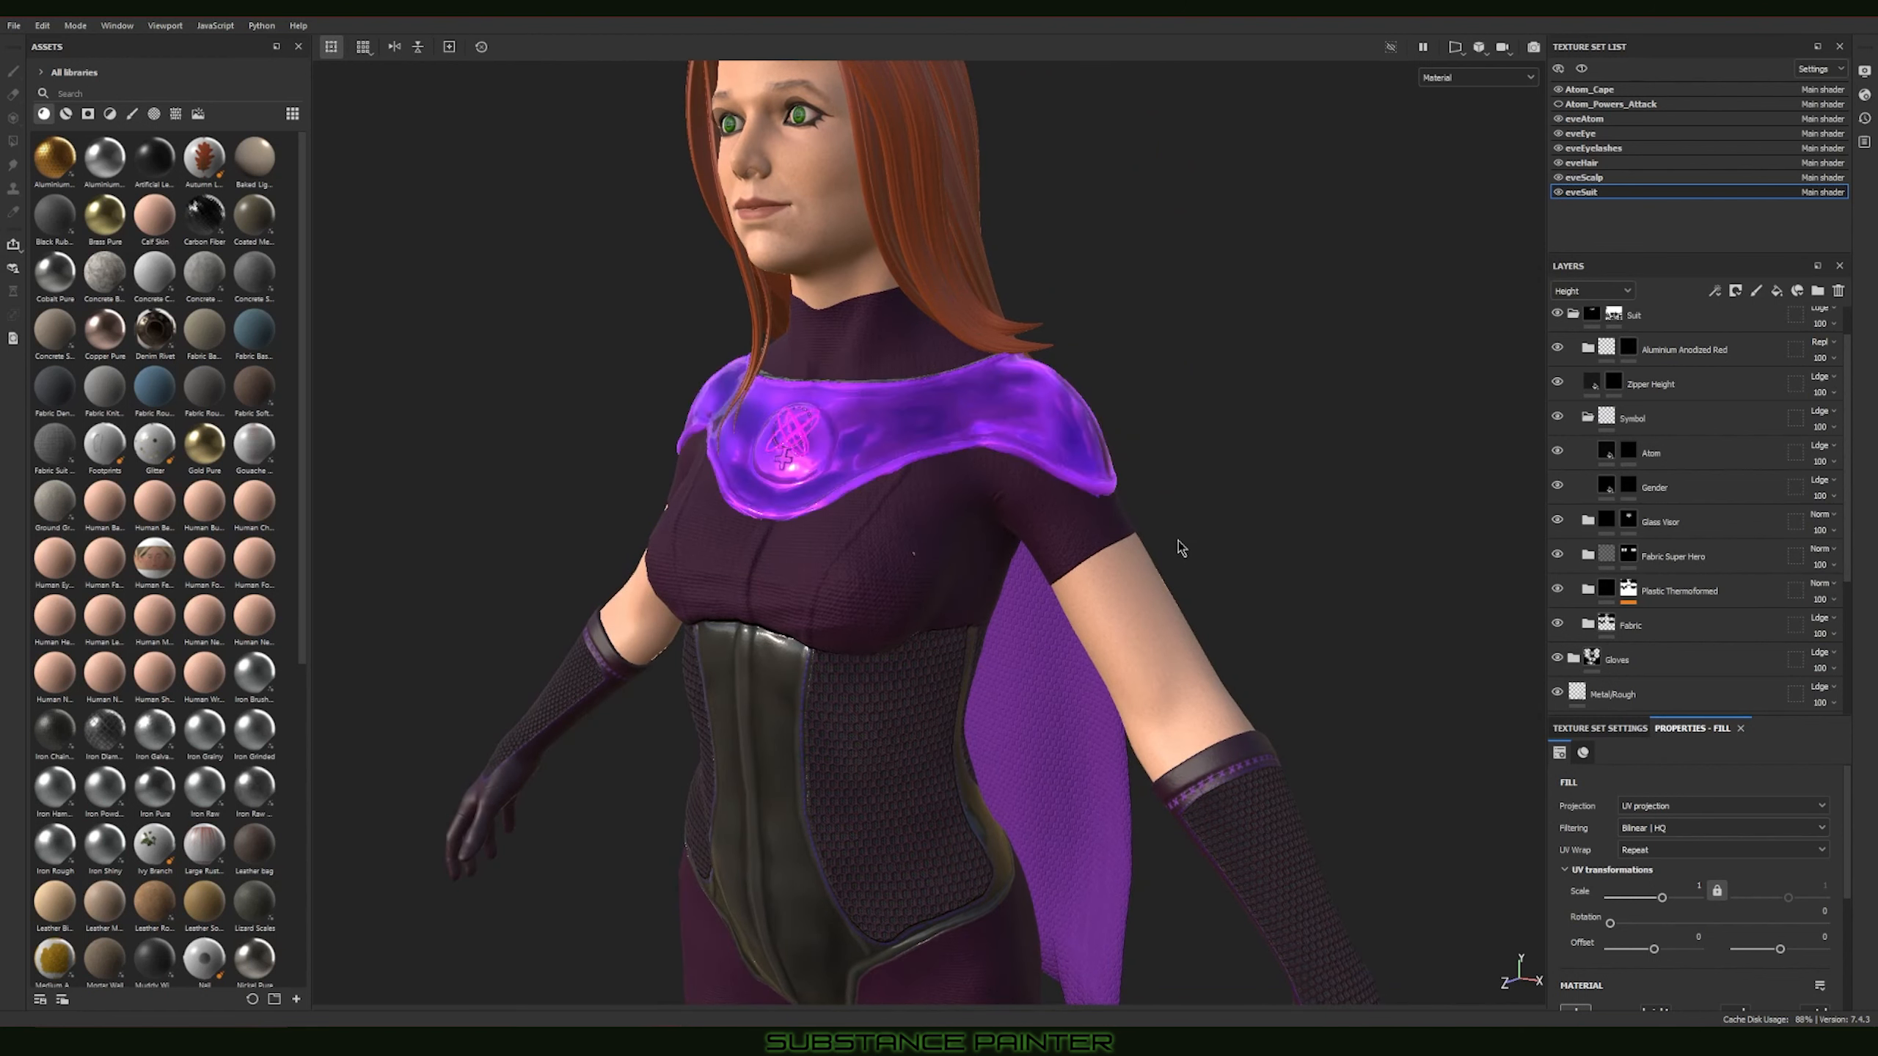
pyautogui.keyDown('alt'); pyautogui.moveTo(883, 492); pyautogui.dragTo(1065, 460, button='middle'); pyautogui.keyUp('alt')
pyautogui.keyDown('alt'); pyautogui.moveTo(1313, 588); pyautogui.dragTo(1199, 541, button='right'); pyautogui.keyUp('alt')
pyautogui.keyDown('alt'); pyautogui.moveTo(1198, 540); pyautogui.dragTo(1073, 503, button='middle'); pyautogui.keyUp('alt')
pyautogui.keyDown('alt'); pyautogui.moveTo(1277, 549); pyautogui.dragTo(1397, 544); pyautogui.keyUp('alt')
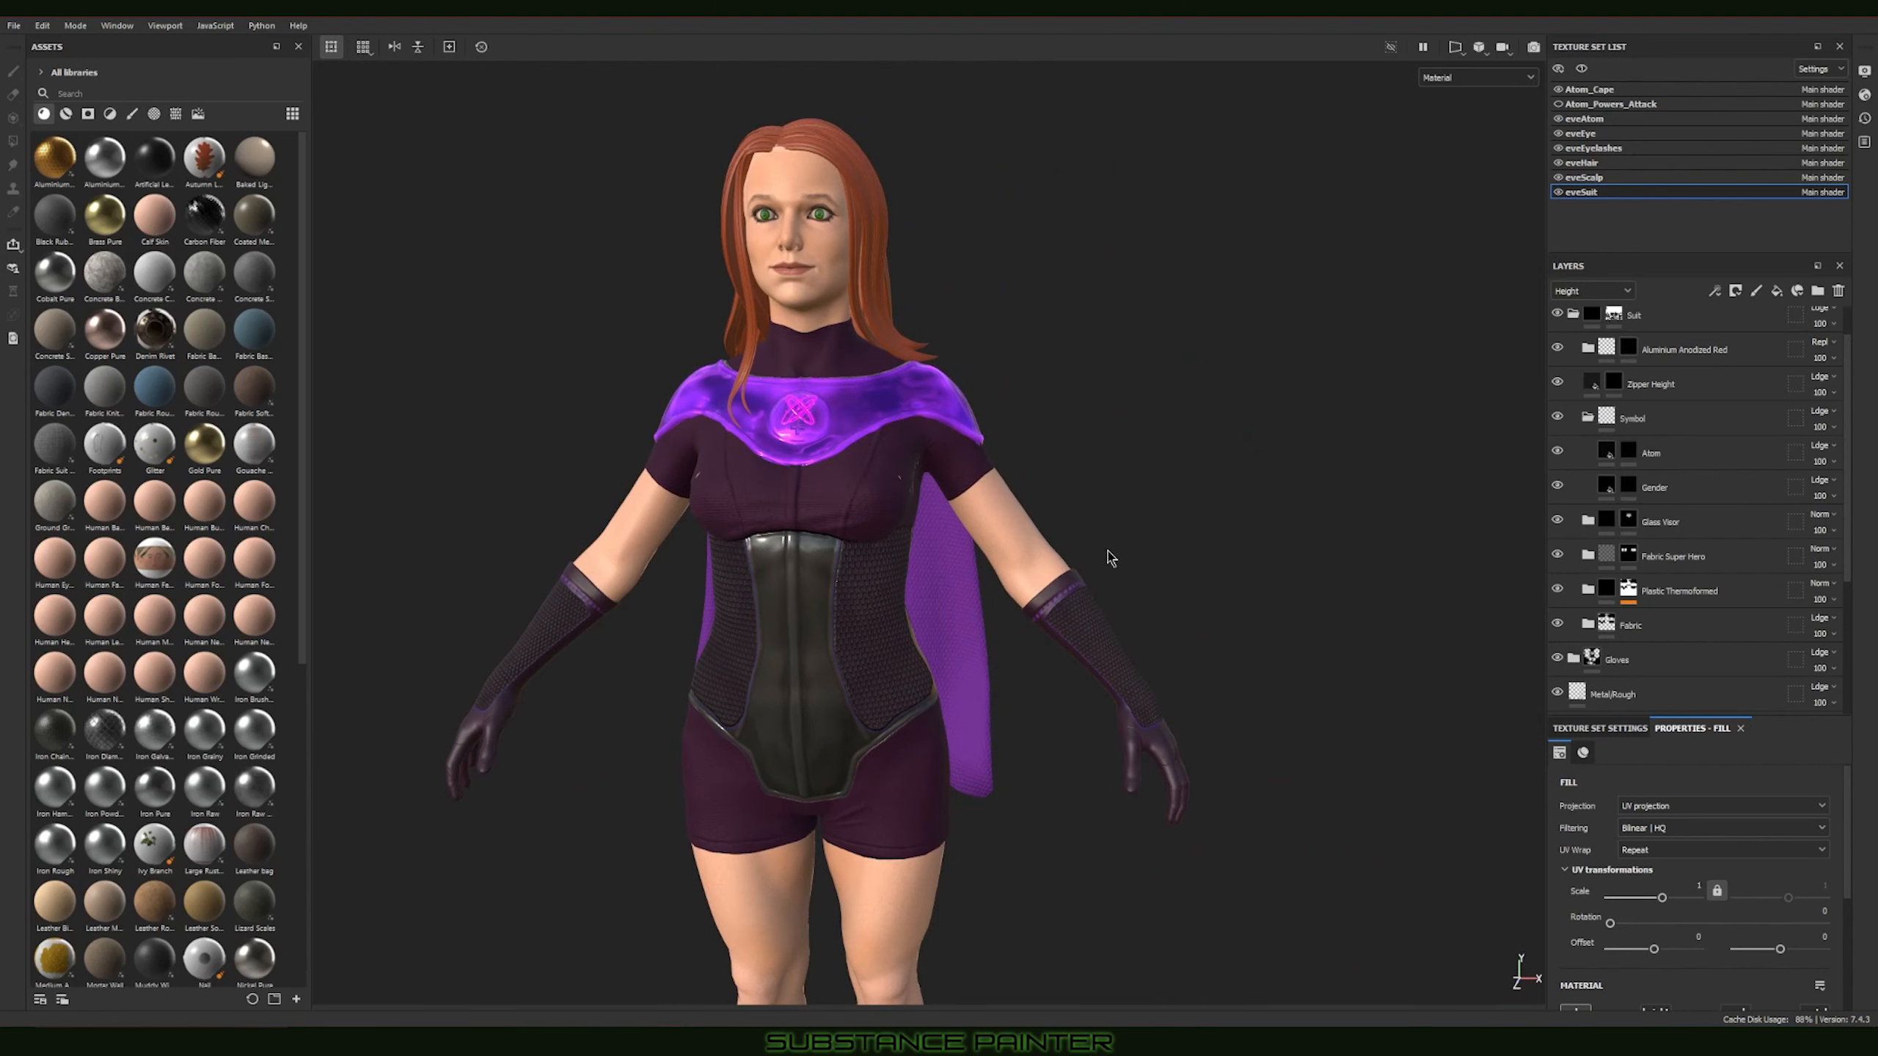
pyautogui.keyDown('alt'); pyautogui.moveTo(1107, 551); pyautogui.dragTo(1283, 534); pyautogui.keyUp('alt')
pyautogui.keyDown('alt'); pyautogui.moveTo(1034, 538); pyautogui.dragTo(1298, 513, button='middle'); pyautogui.keyUp('alt')
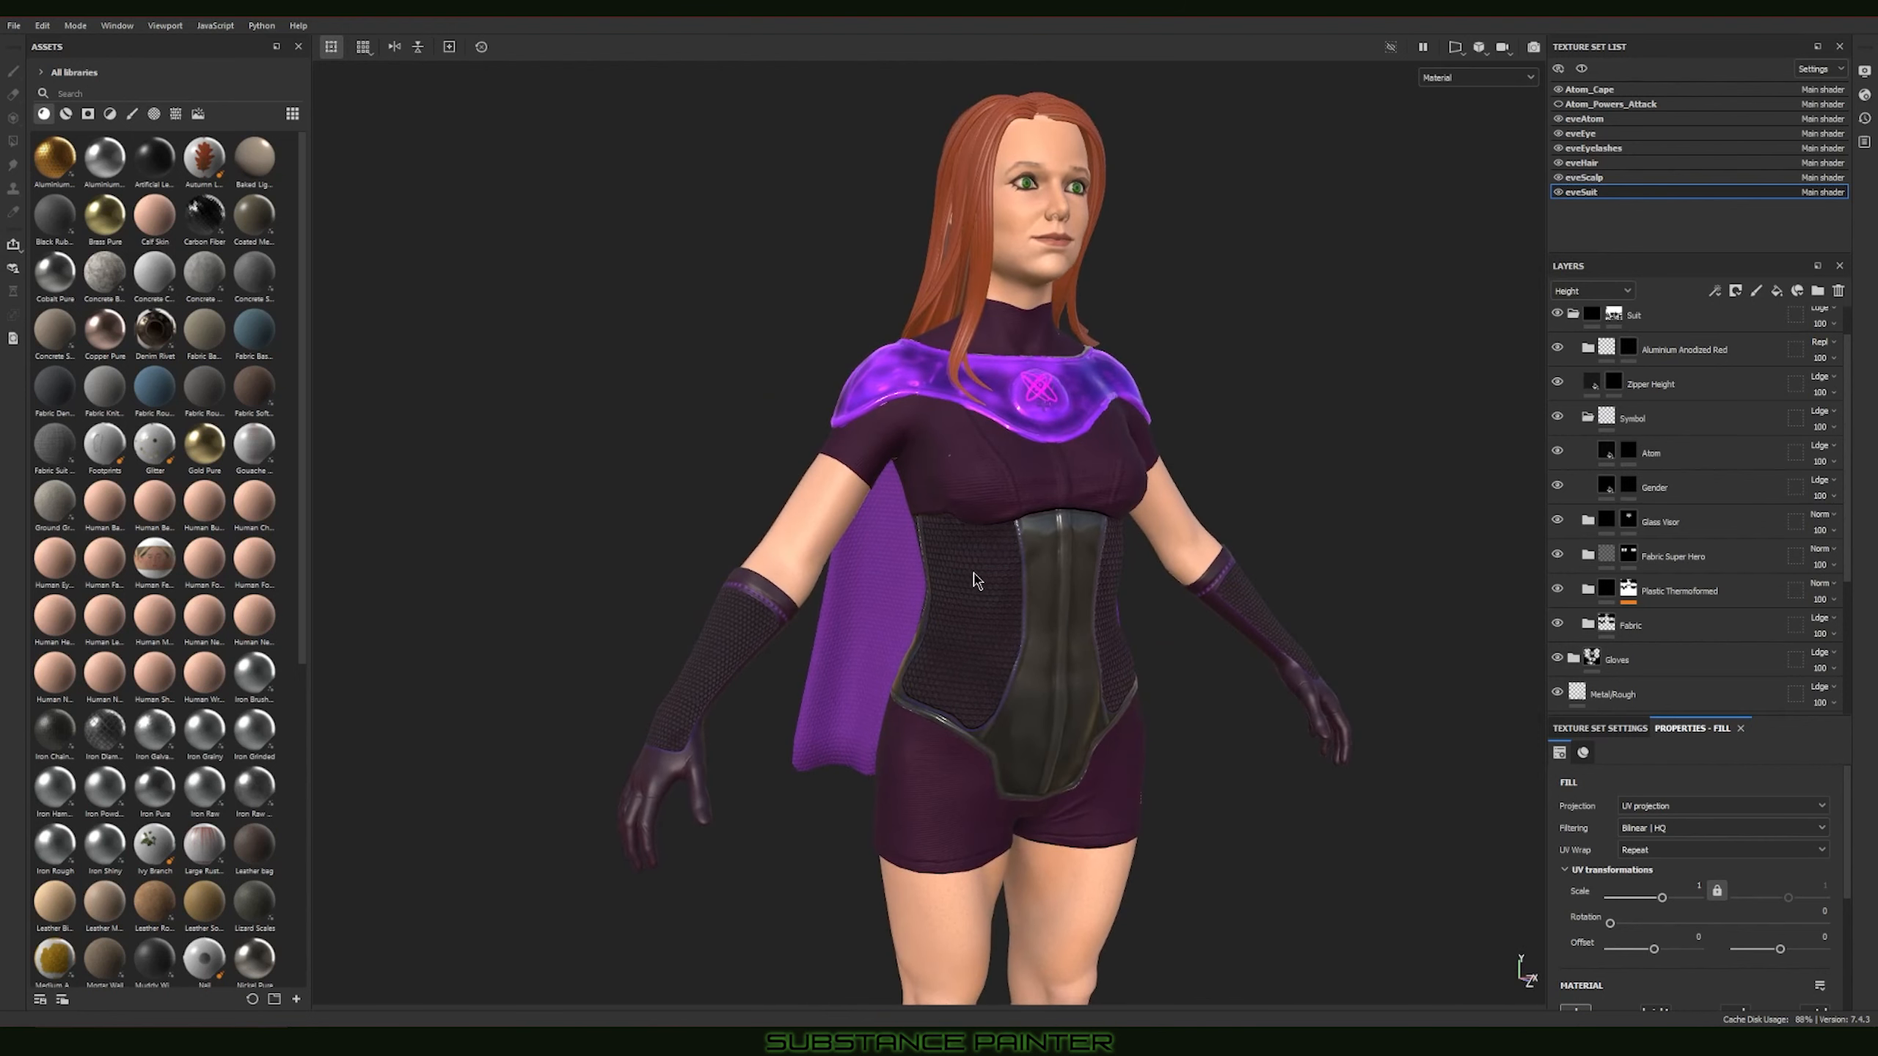
pyautogui.keyDown('alt'); pyautogui.moveTo(975, 581); pyautogui.dragTo(1109, 576); pyautogui.keyUp('alt')
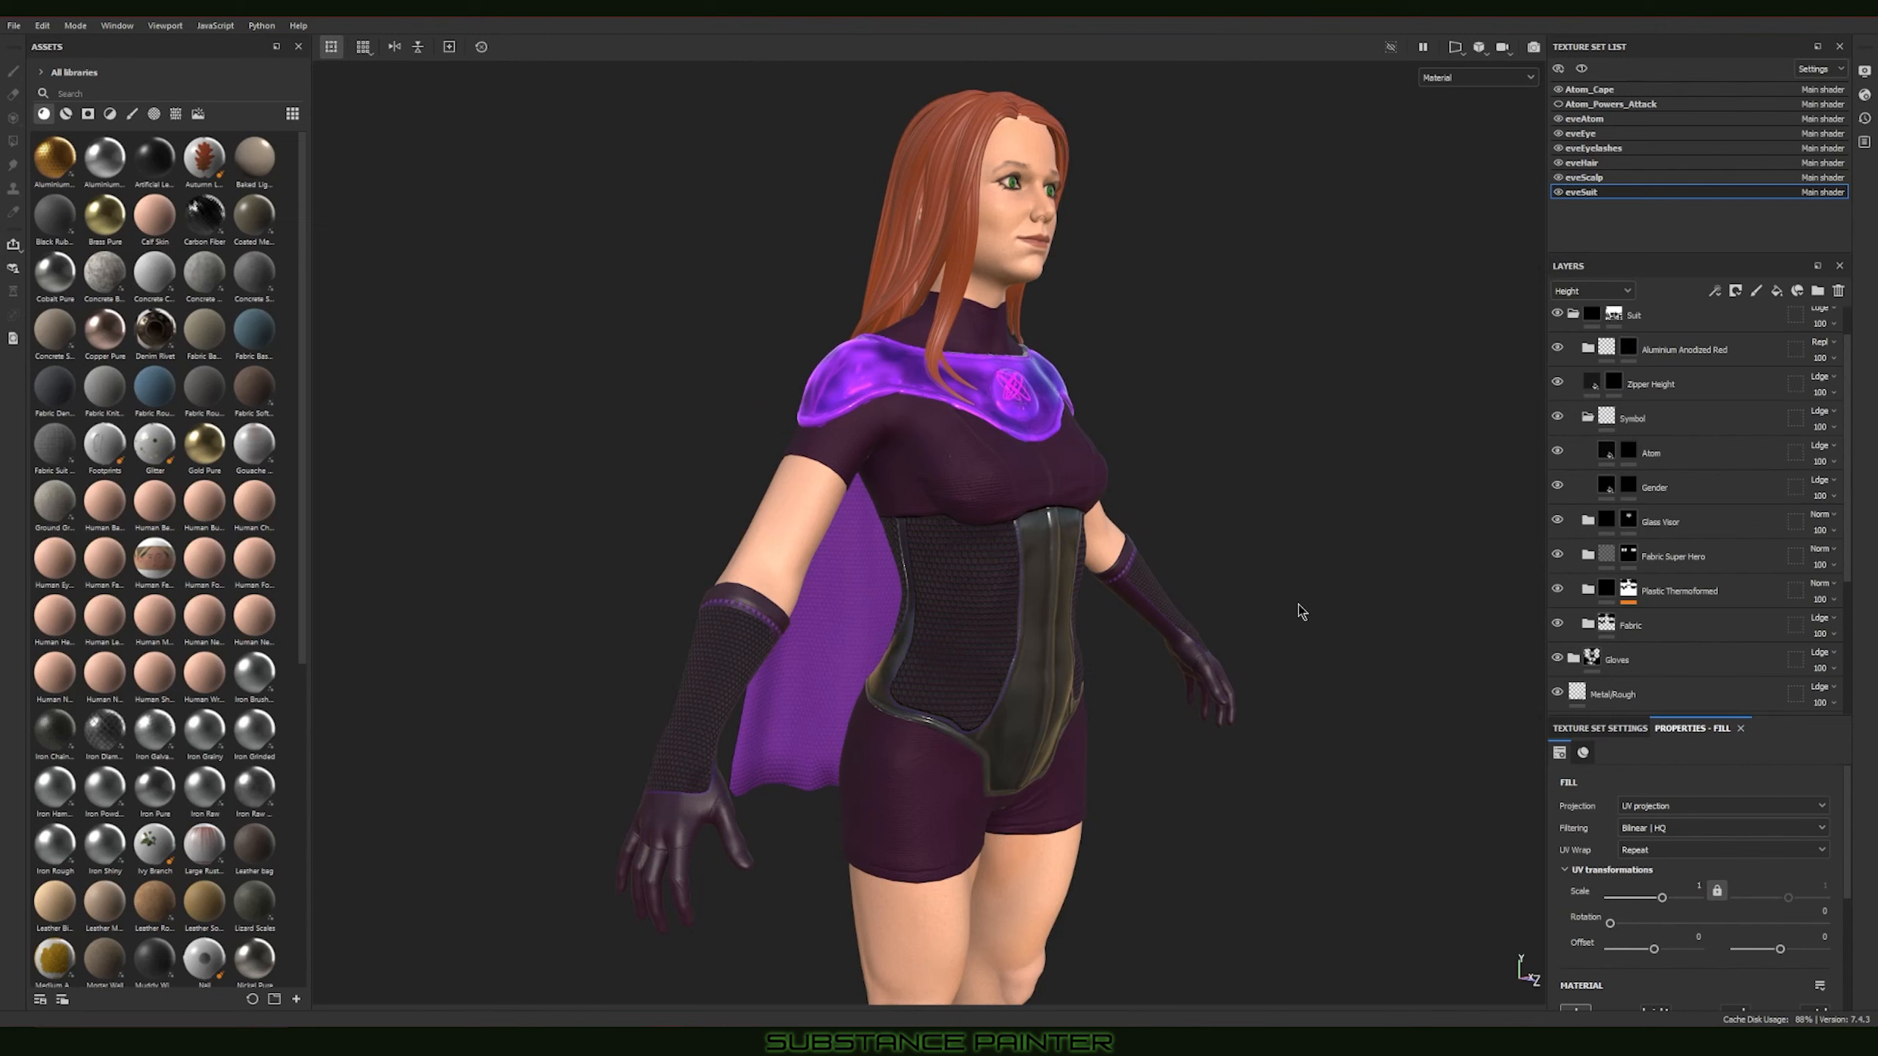
pyautogui.keyDown('alt'); pyautogui.moveTo(1279, 516); pyautogui.dragTo(789, 520); pyautogui.keyUp('alt')
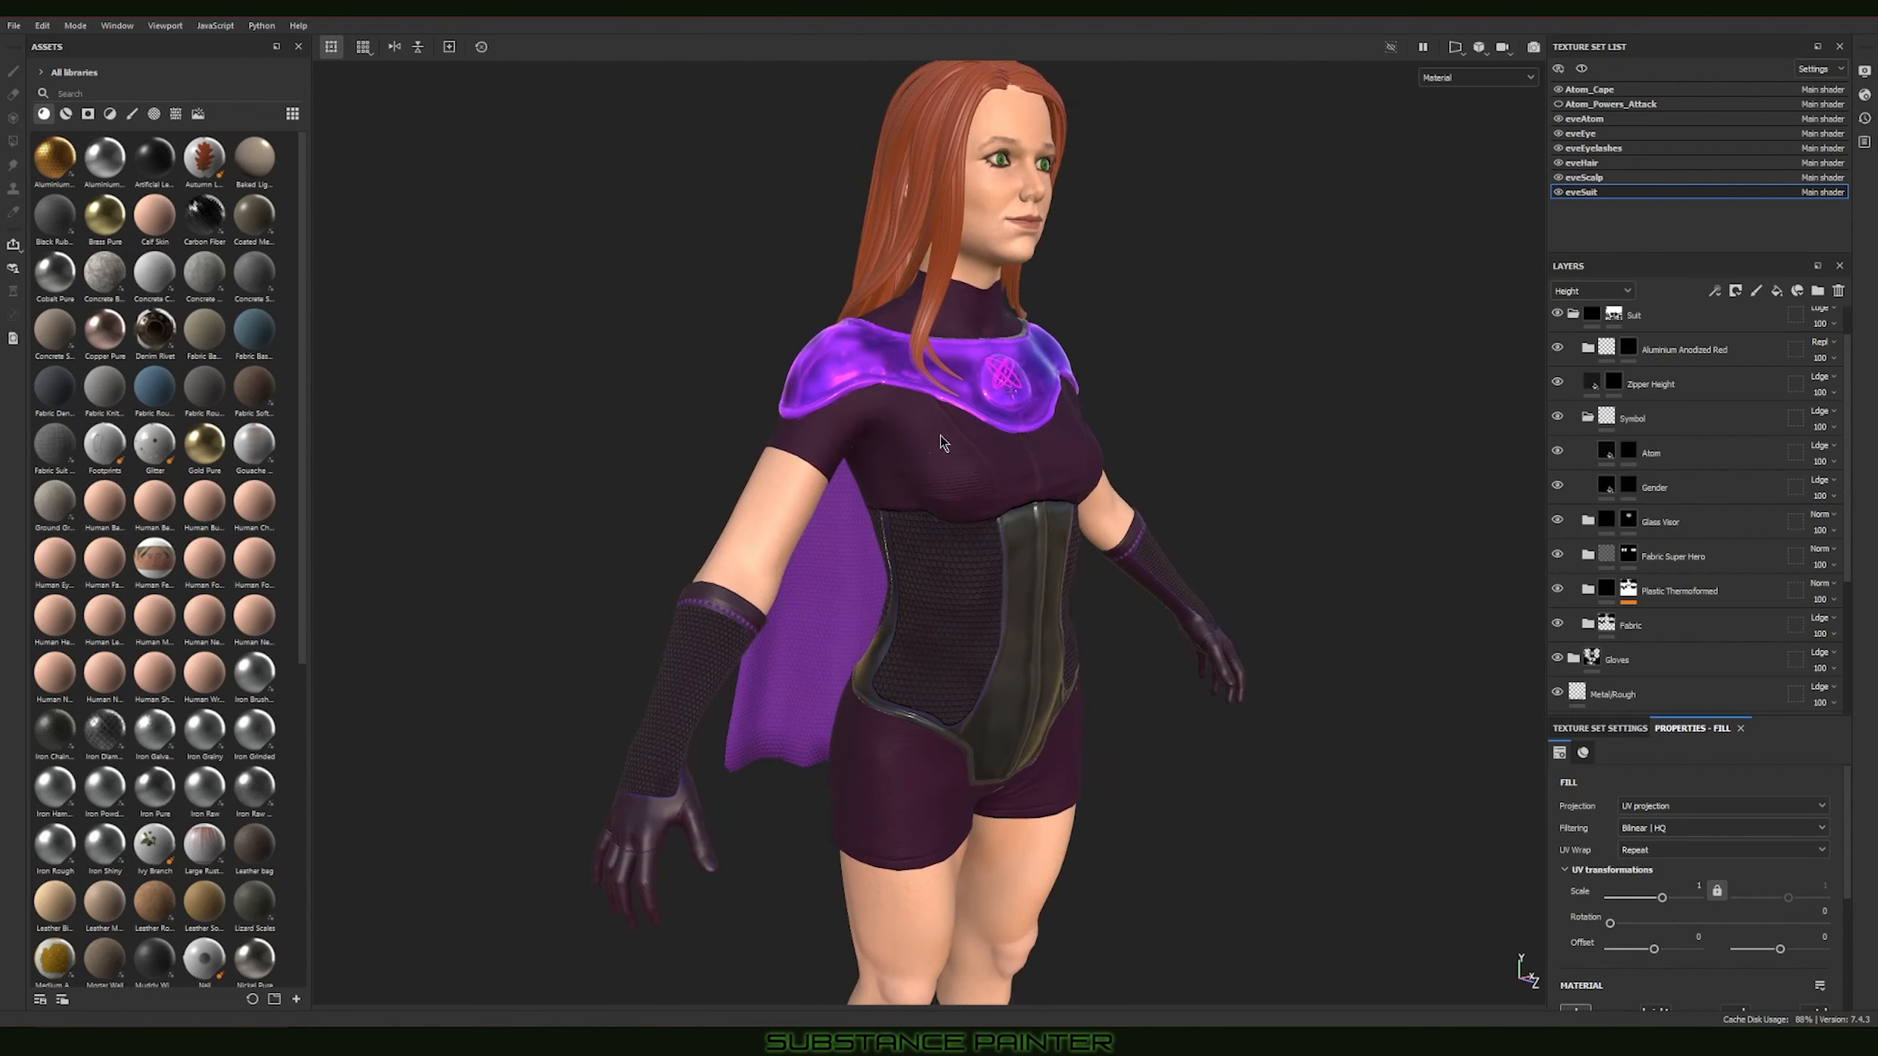
# Step: Turn the character toward the front and rotate the environment lighting to examine the glass collar and suit materials in dimmer light
pyautogui.press('alt')
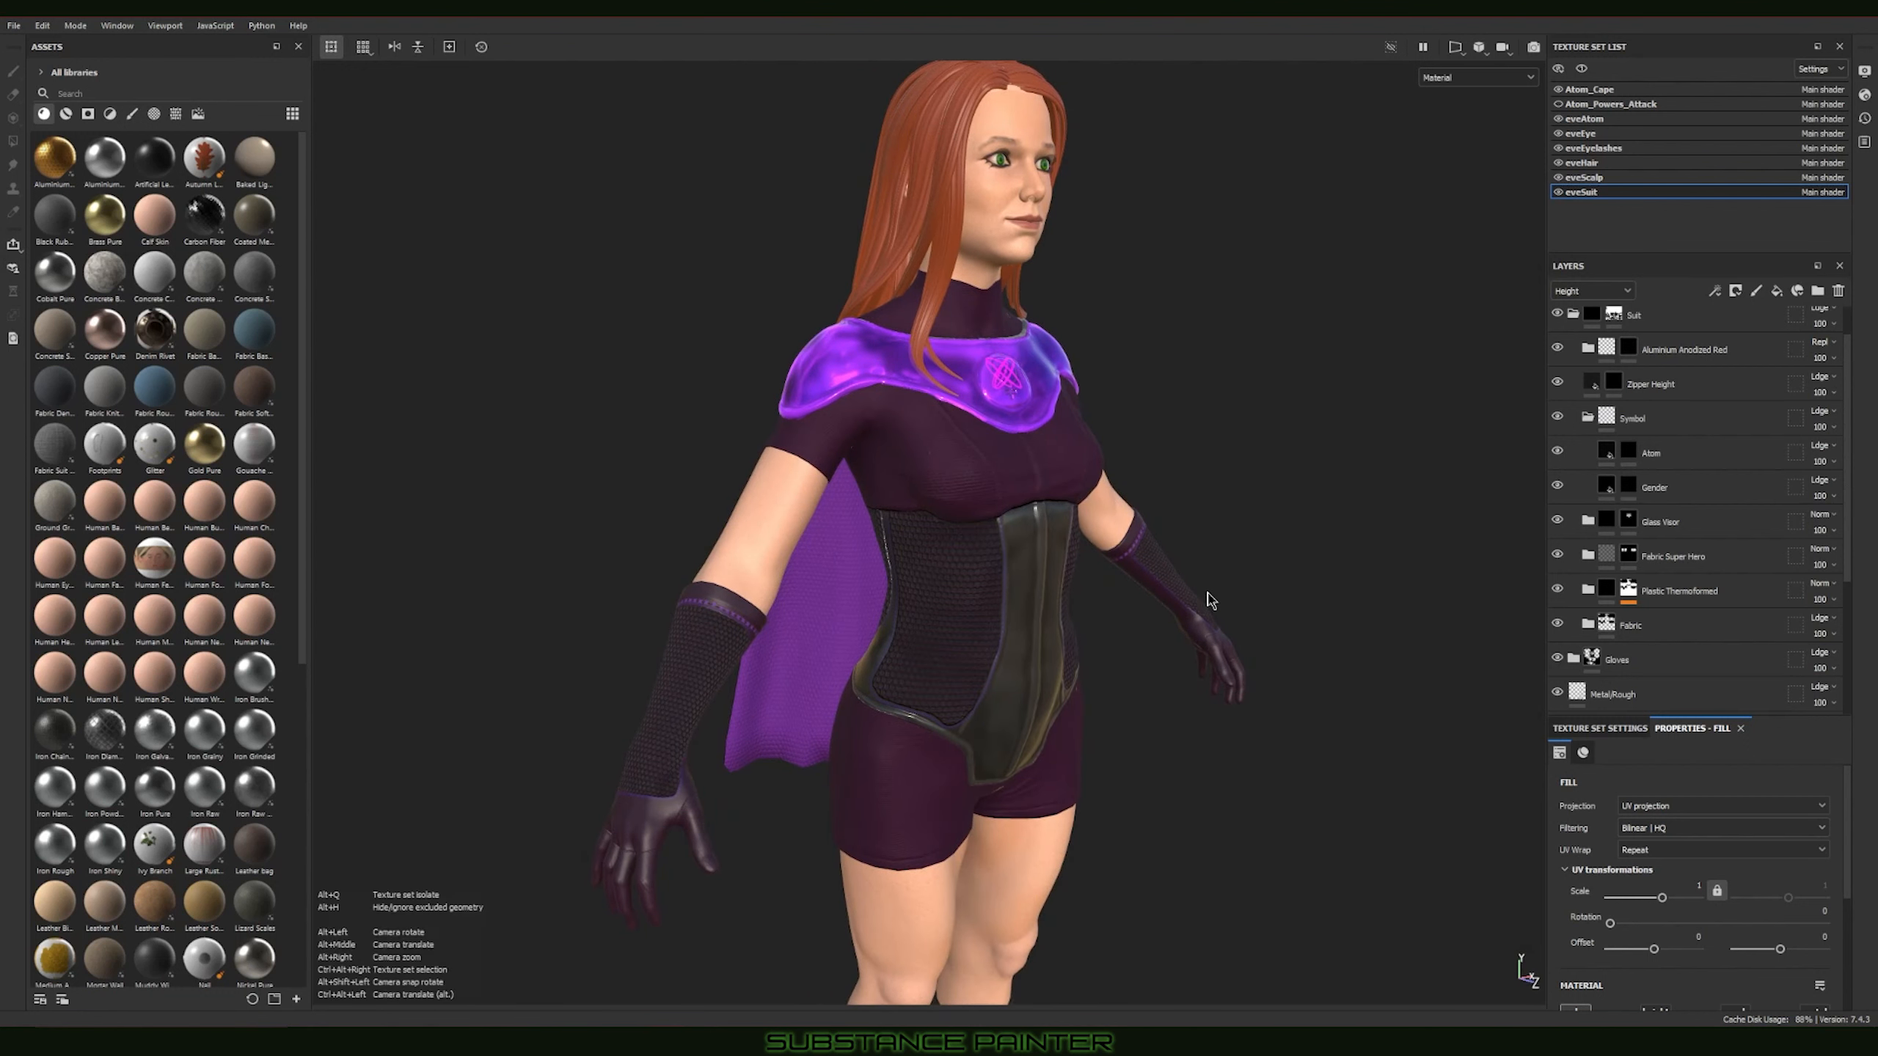
pyautogui.keyDown('alt'); pyautogui.moveTo(1210, 599); pyautogui.dragTo(955, 550); pyautogui.keyUp('alt')
pyautogui.keyDown('alt'); pyautogui.moveTo(1314, 639); pyautogui.dragTo(1353, 629); pyautogui.keyUp('alt')
pyautogui.moveTo(1354, 629)
pyautogui.keyDown('shift'); pyautogui.mouseDown(button='right')
pyautogui.moveTo(1298, 577)
pyautogui.moveTo(1340, 629)
pyautogui.mouseUp(button='right'); pyautogui.keyUp('shift')
pyautogui.keyDown('alt'); pyautogui.moveTo(1341, 628); pyautogui.dragTo(1142, 538); pyautogui.keyUp('alt')
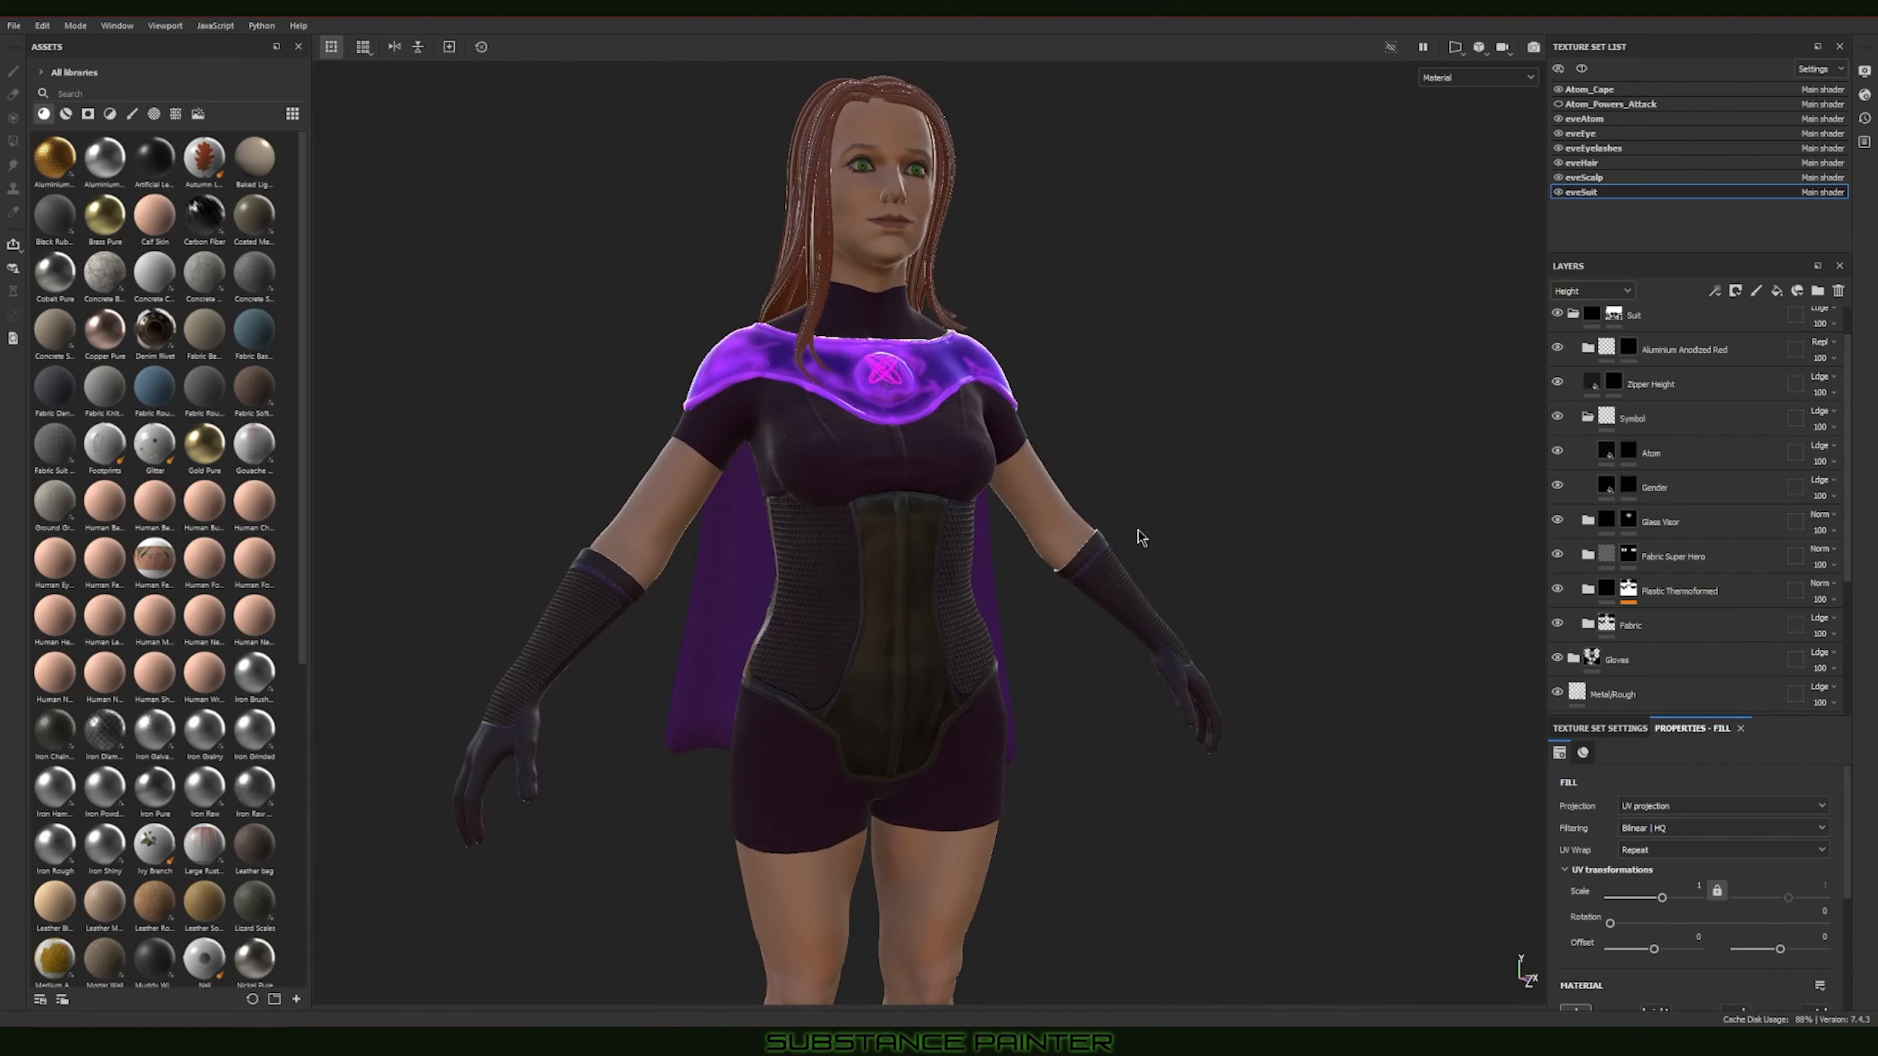
# Step: Show the smart materials in the asset library and locate the Glass Visor material
pyautogui.click(67, 116)
pyautogui.moveTo(163, 406)
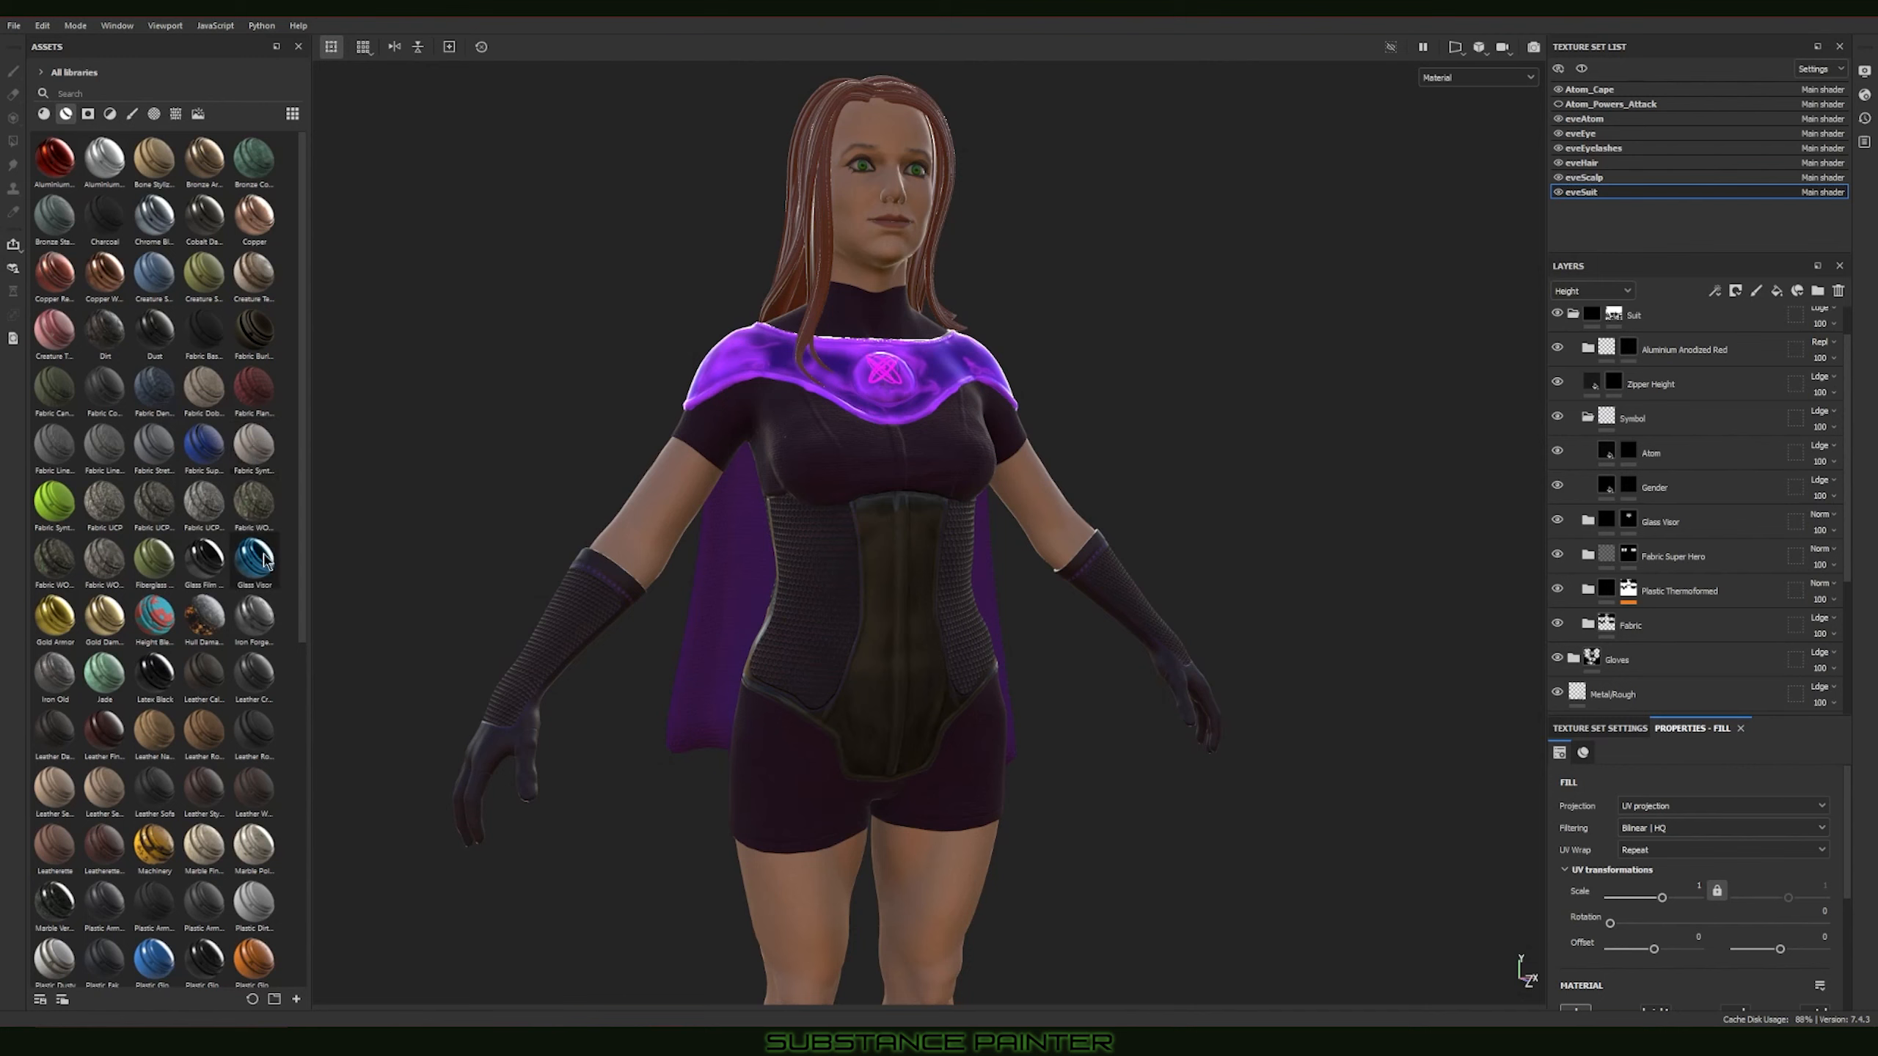
pyautogui.moveTo(267, 554)
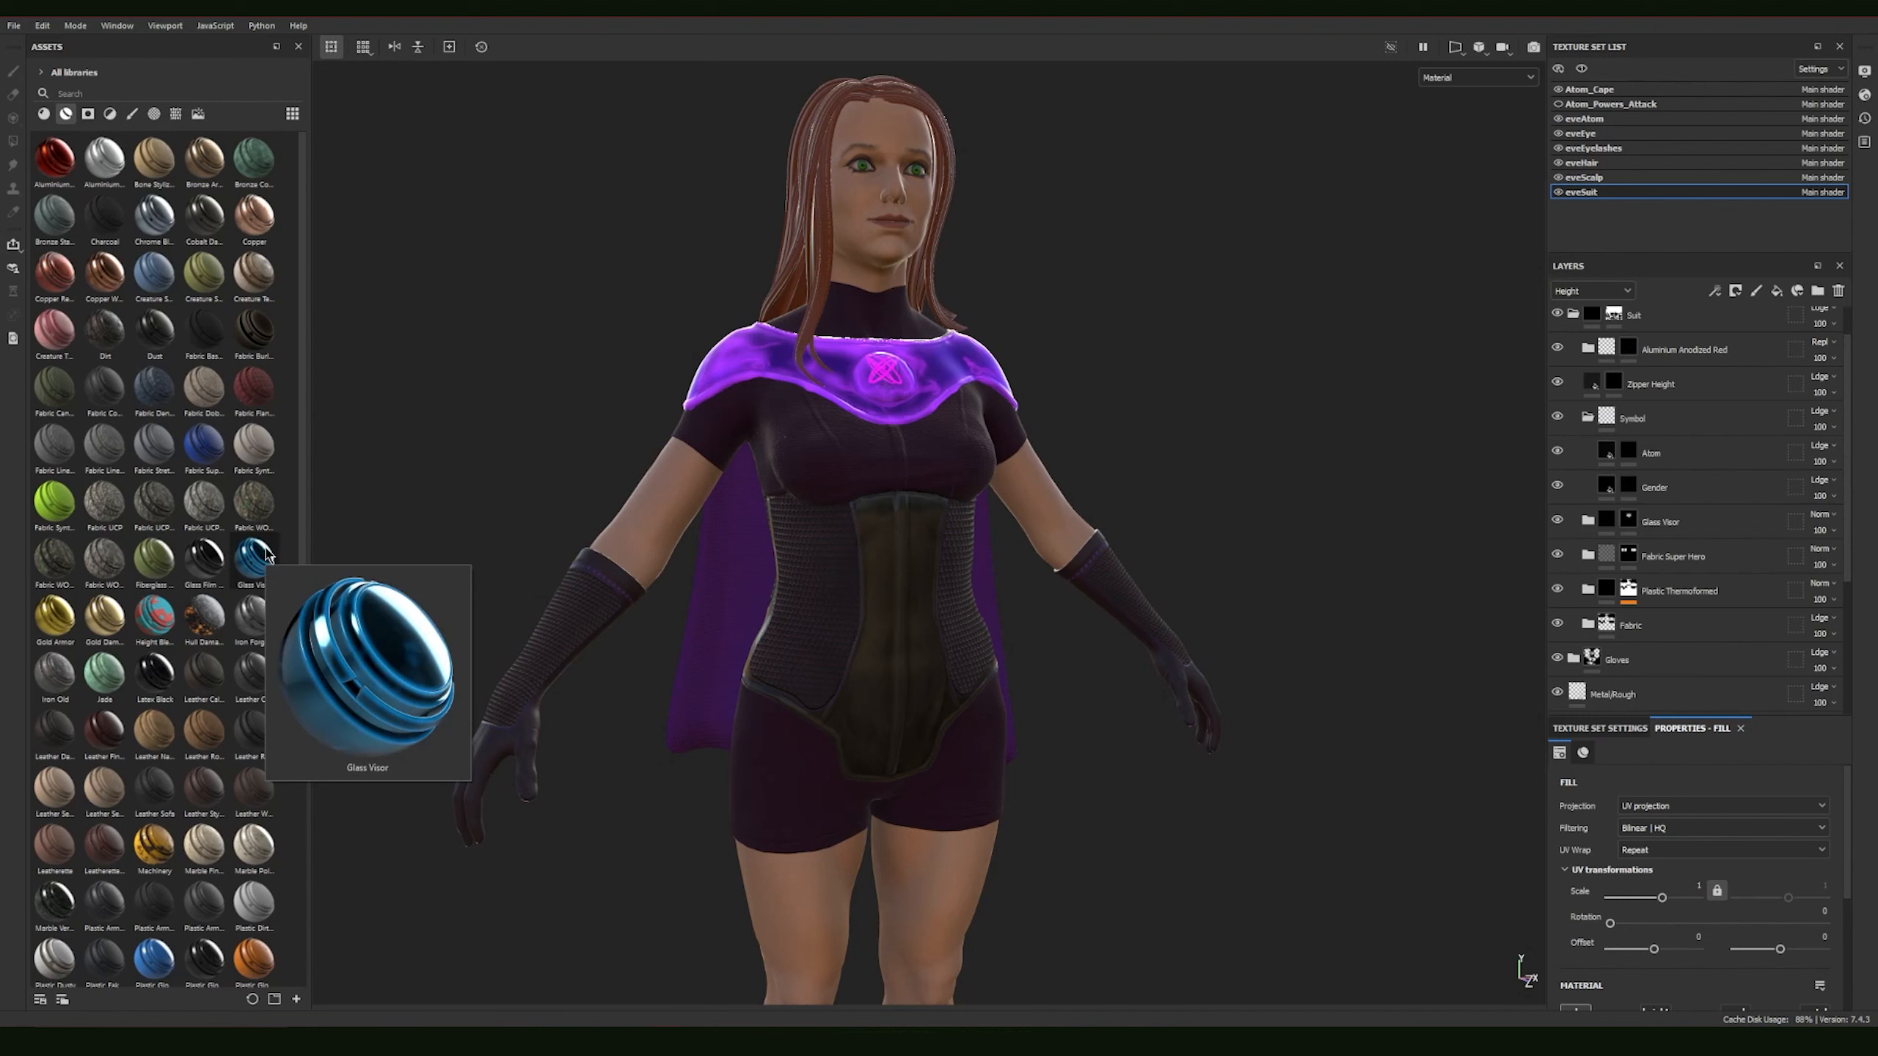
# Step: Expand the Glass Visor layer folder and toggle its Glowing Edges layer off and on to compare the collar's look
pyautogui.click(1700, 524)
pyautogui.click(1606, 520)
pyautogui.click(1588, 520)
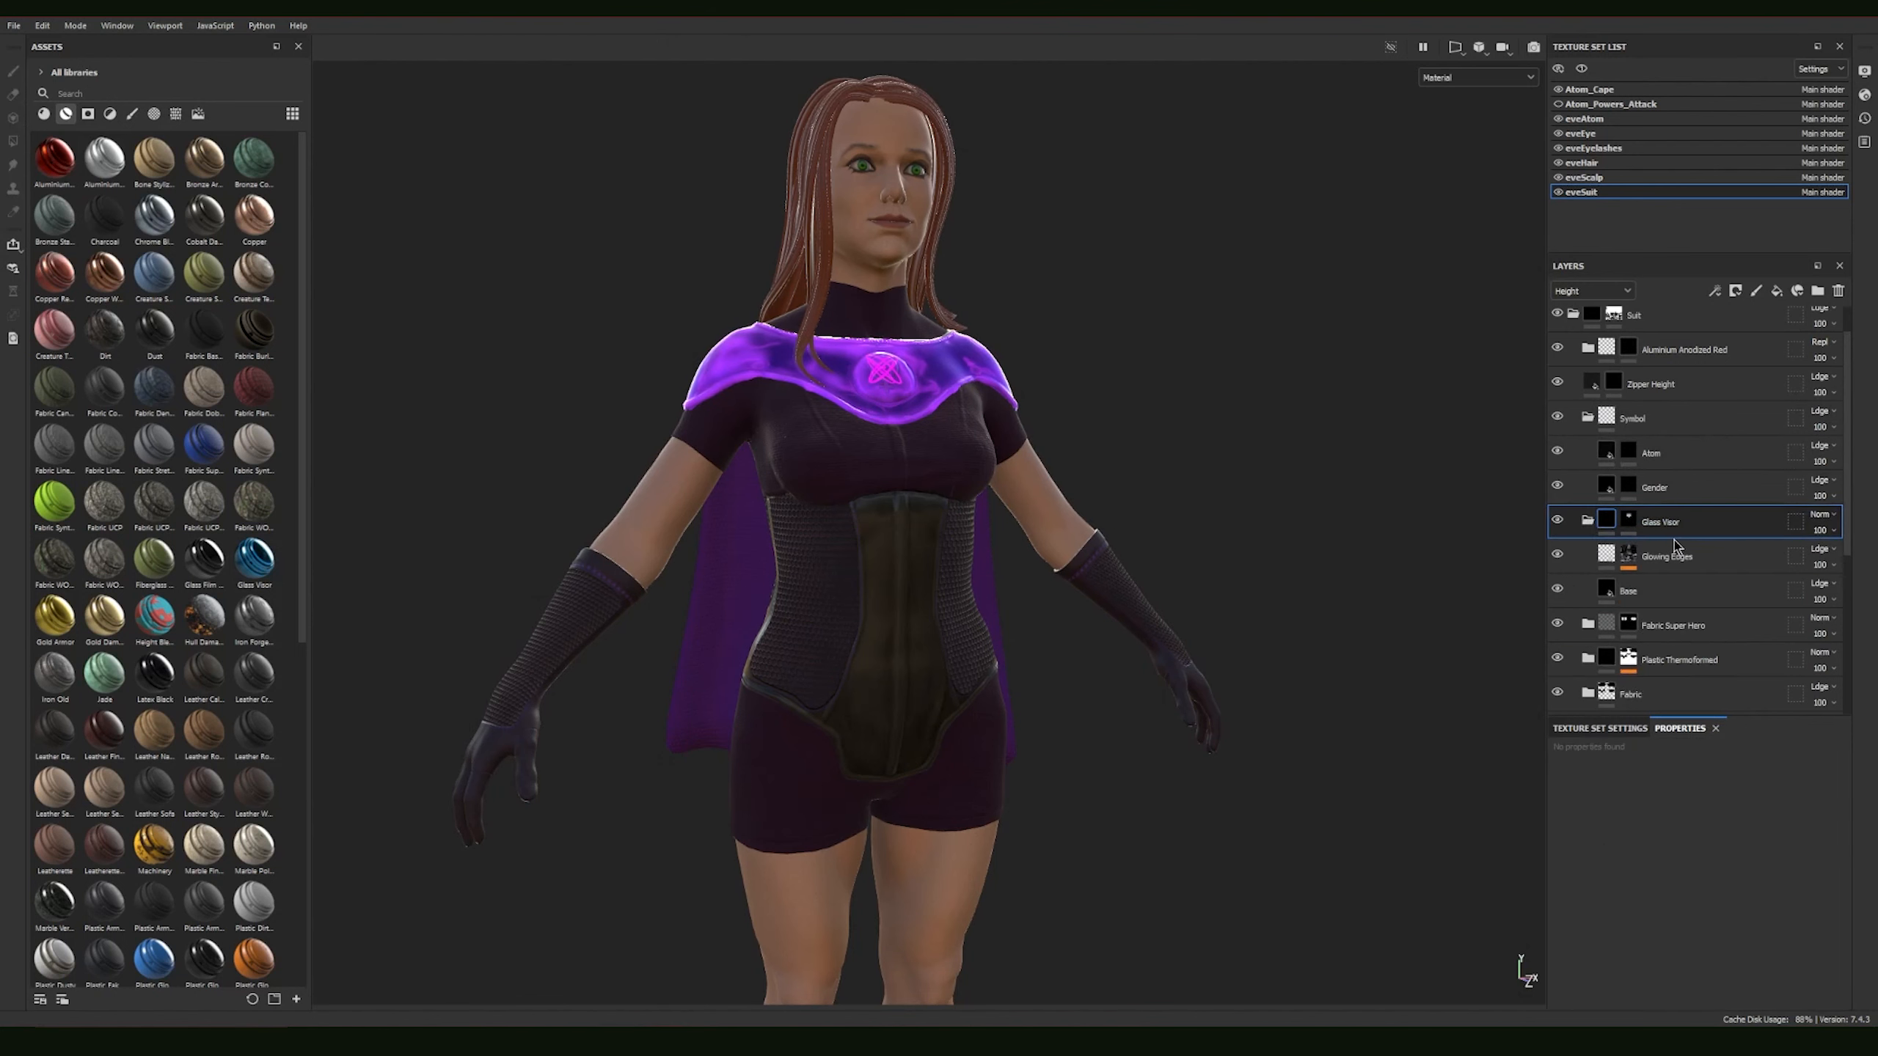
pyautogui.scroll(-1, 1674, 546)
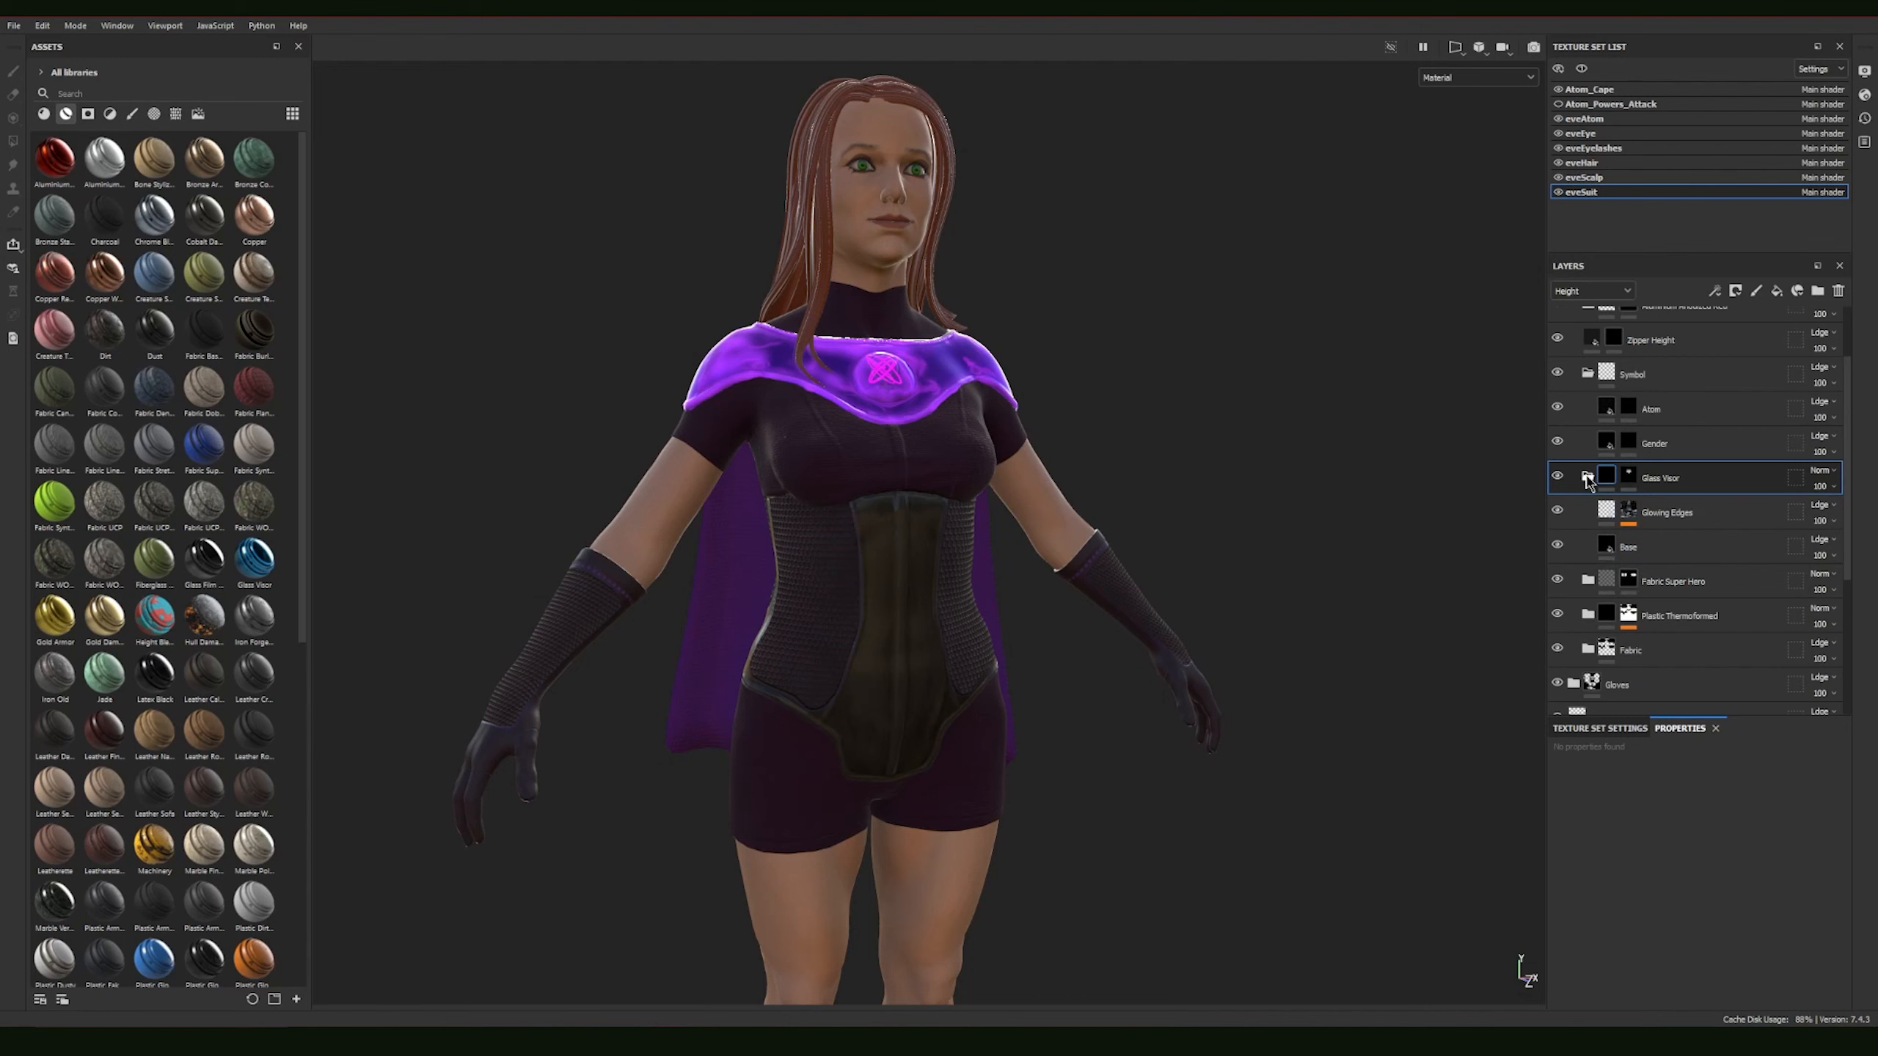
pyautogui.click(1556, 512)
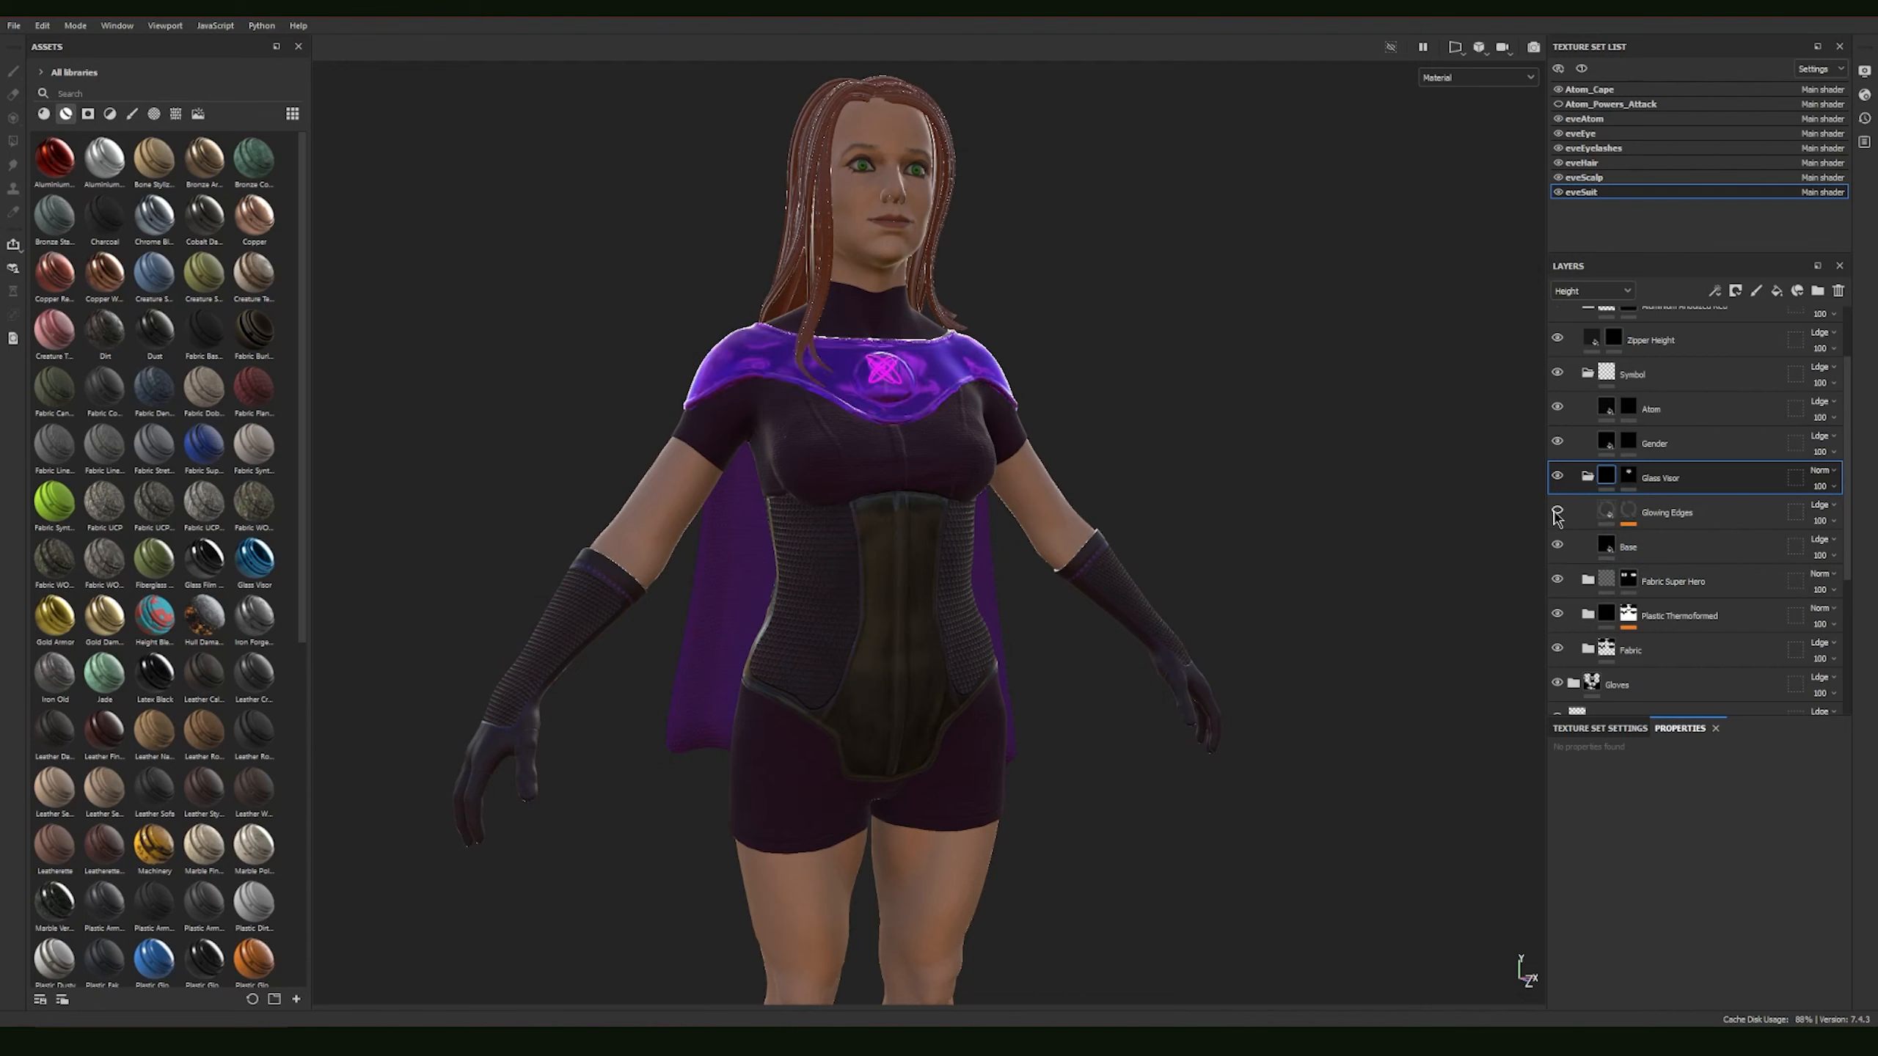
pyautogui.click(1556, 512)
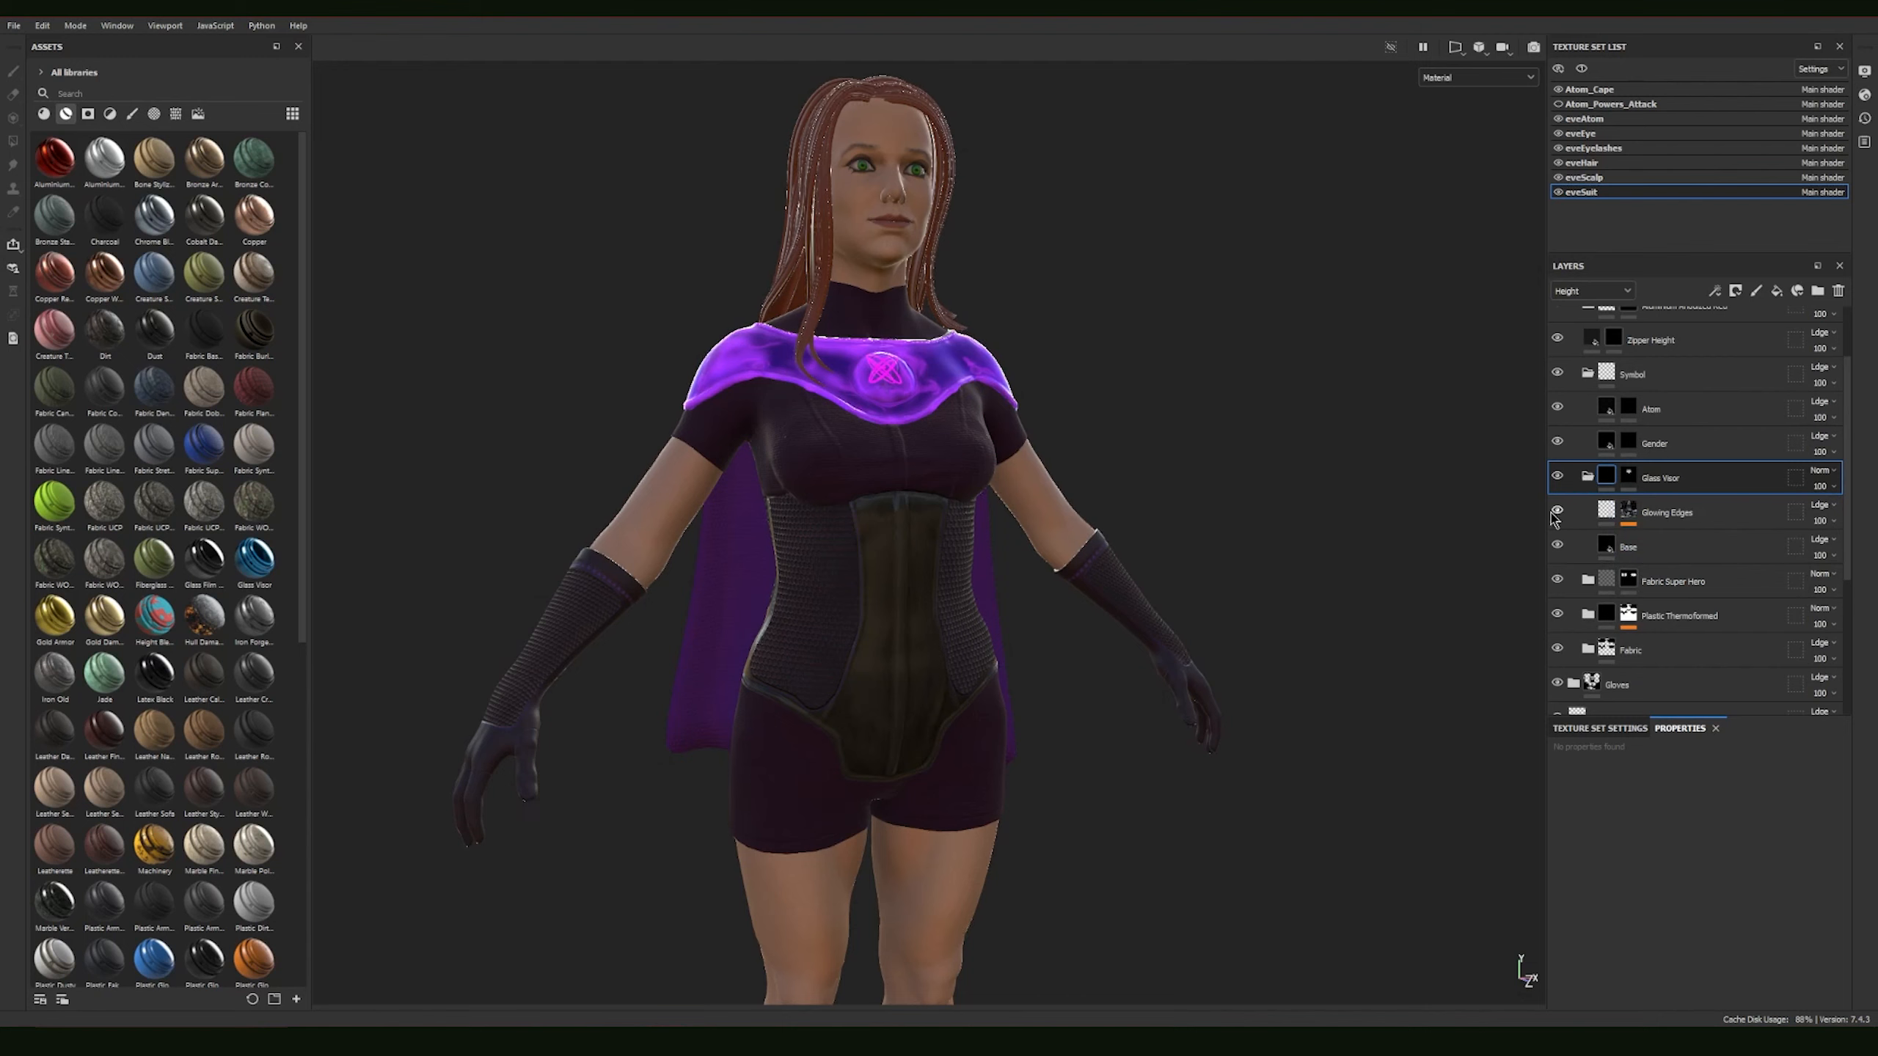
pyautogui.moveTo(1256, 462)
pyautogui.keyDown('alt'); pyautogui.mouseDown()
pyautogui.moveTo(1375, 533)
pyautogui.moveTo(1215, 528)
pyautogui.moveTo(1228, 415)
pyautogui.mouseUp(); pyautogui.keyUp('alt')
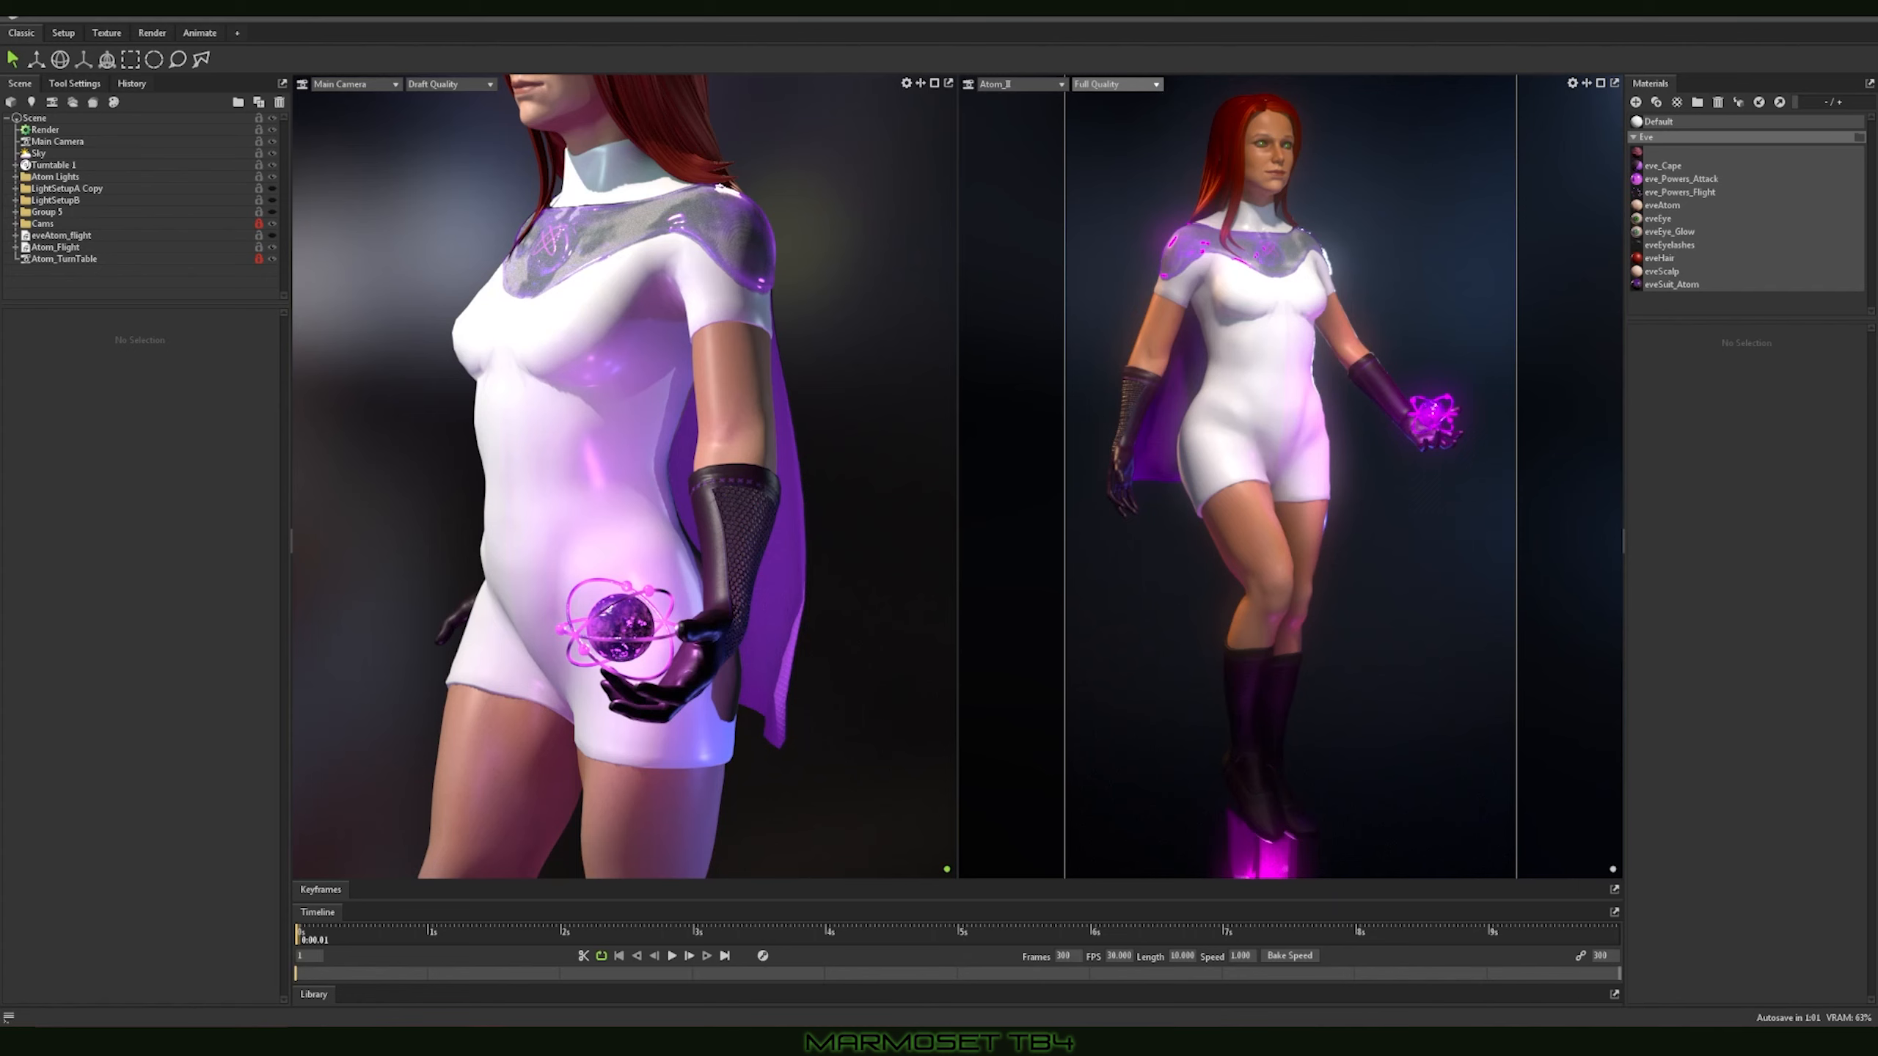
# Step: Switch to Marmoset Toolbag and look through the settings of the Default, eveSuit_Atom, eveScalp and eveHair materials
pyautogui.click(1673, 124)
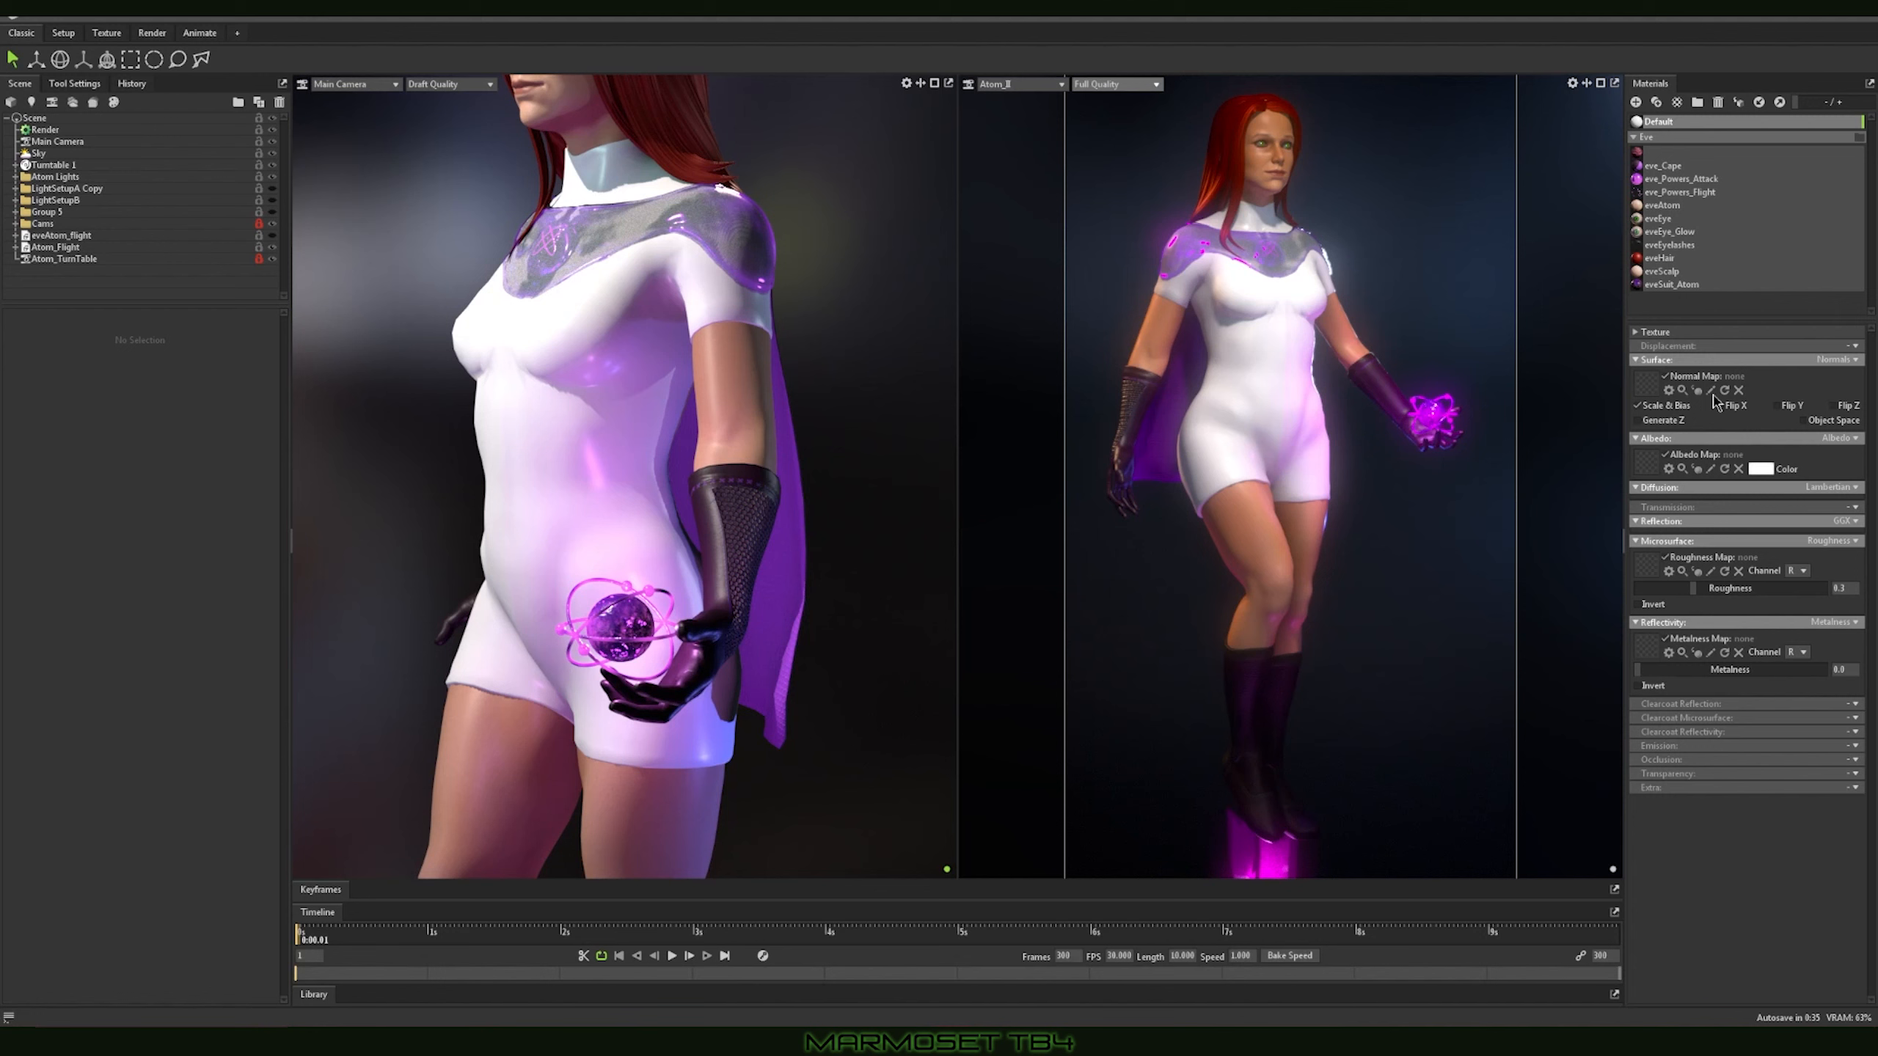
pyautogui.click(1700, 286)
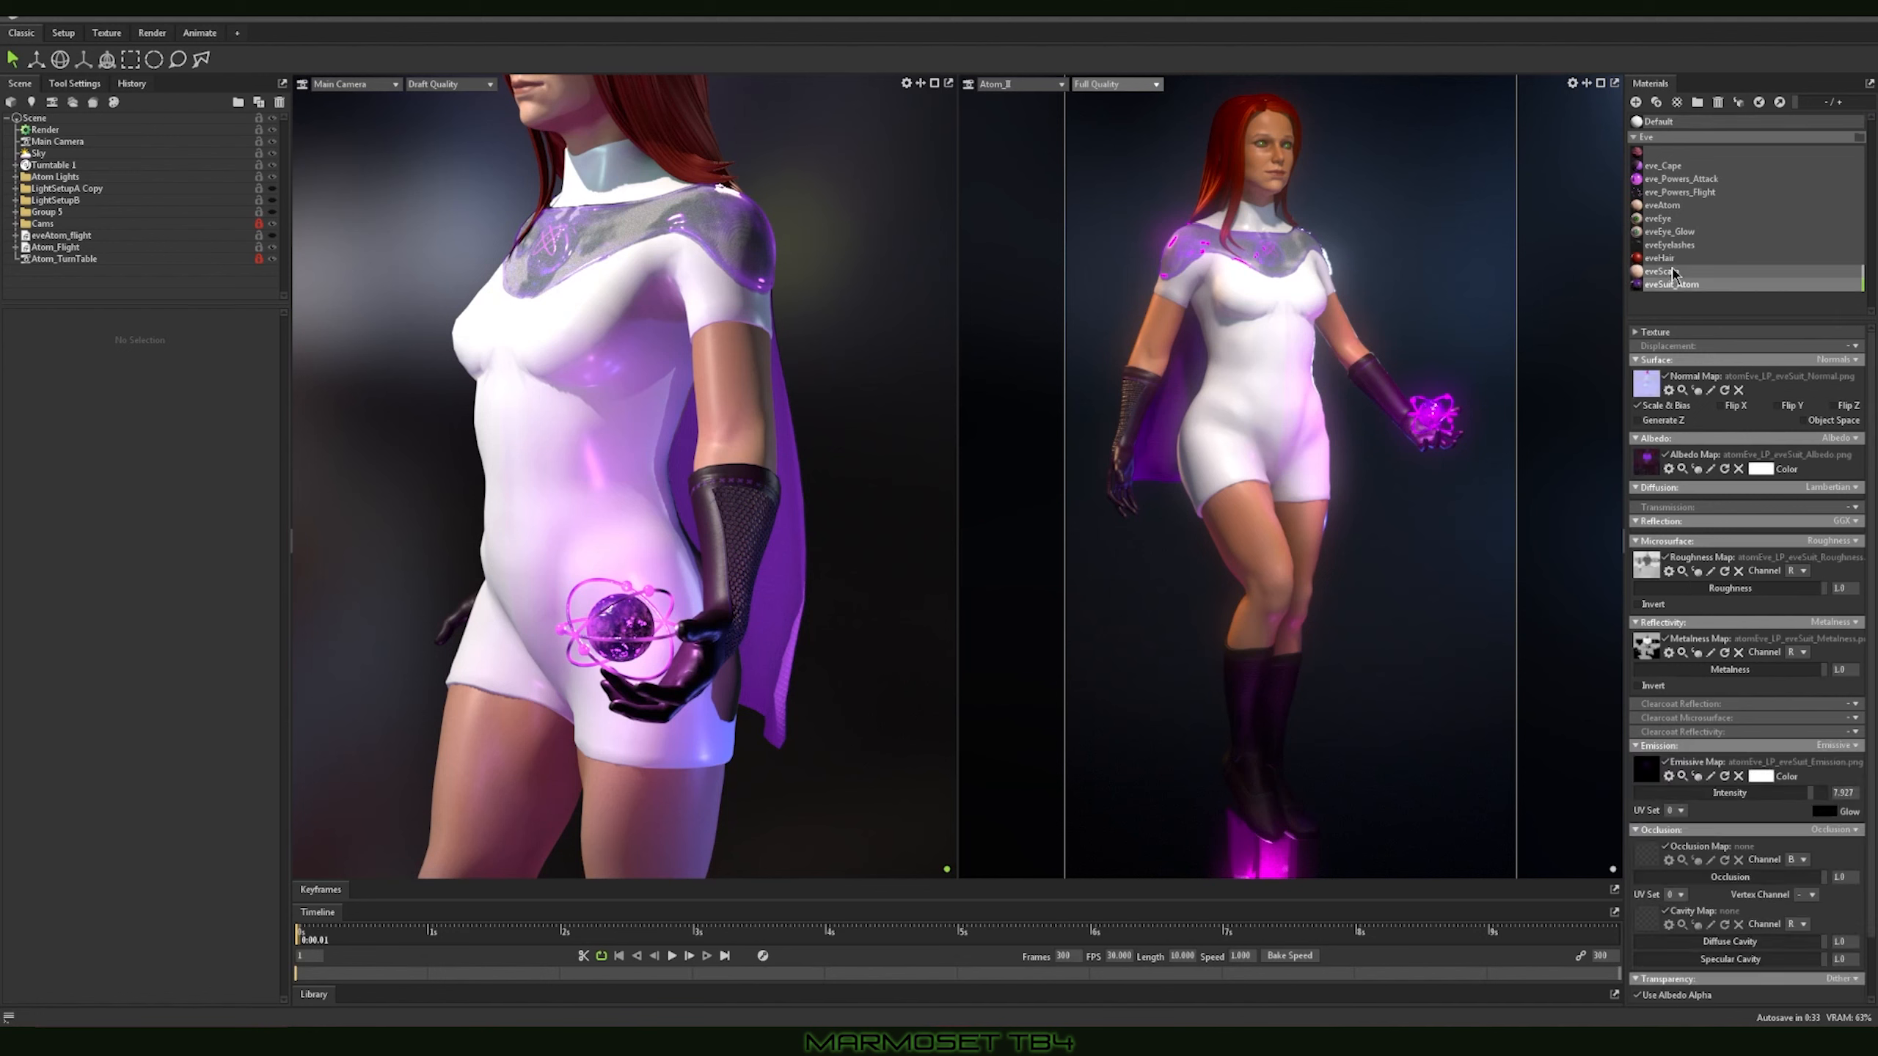
pyautogui.click(1697, 273)
pyautogui.click(1697, 260)
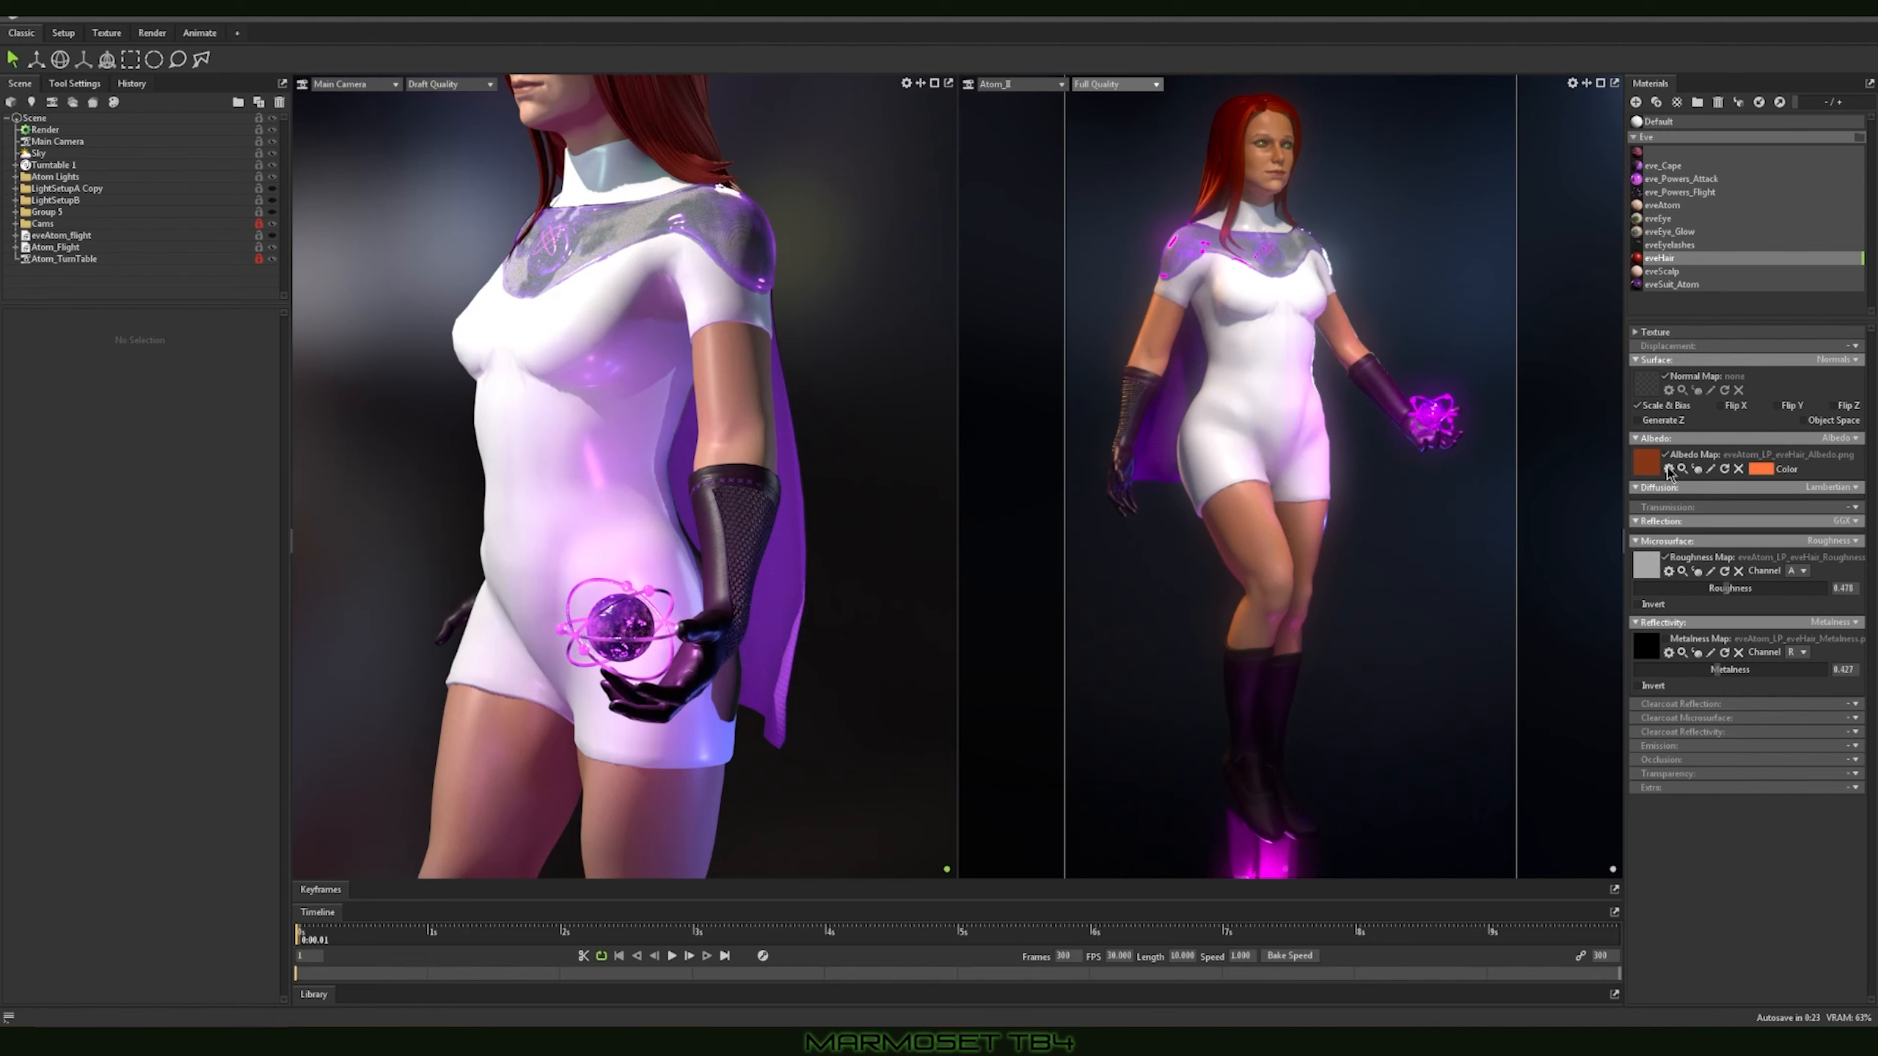
# Step: View the eveHair material's albedo, roughness and metalness map images one after another, closing each
pyautogui.click(1710, 470)
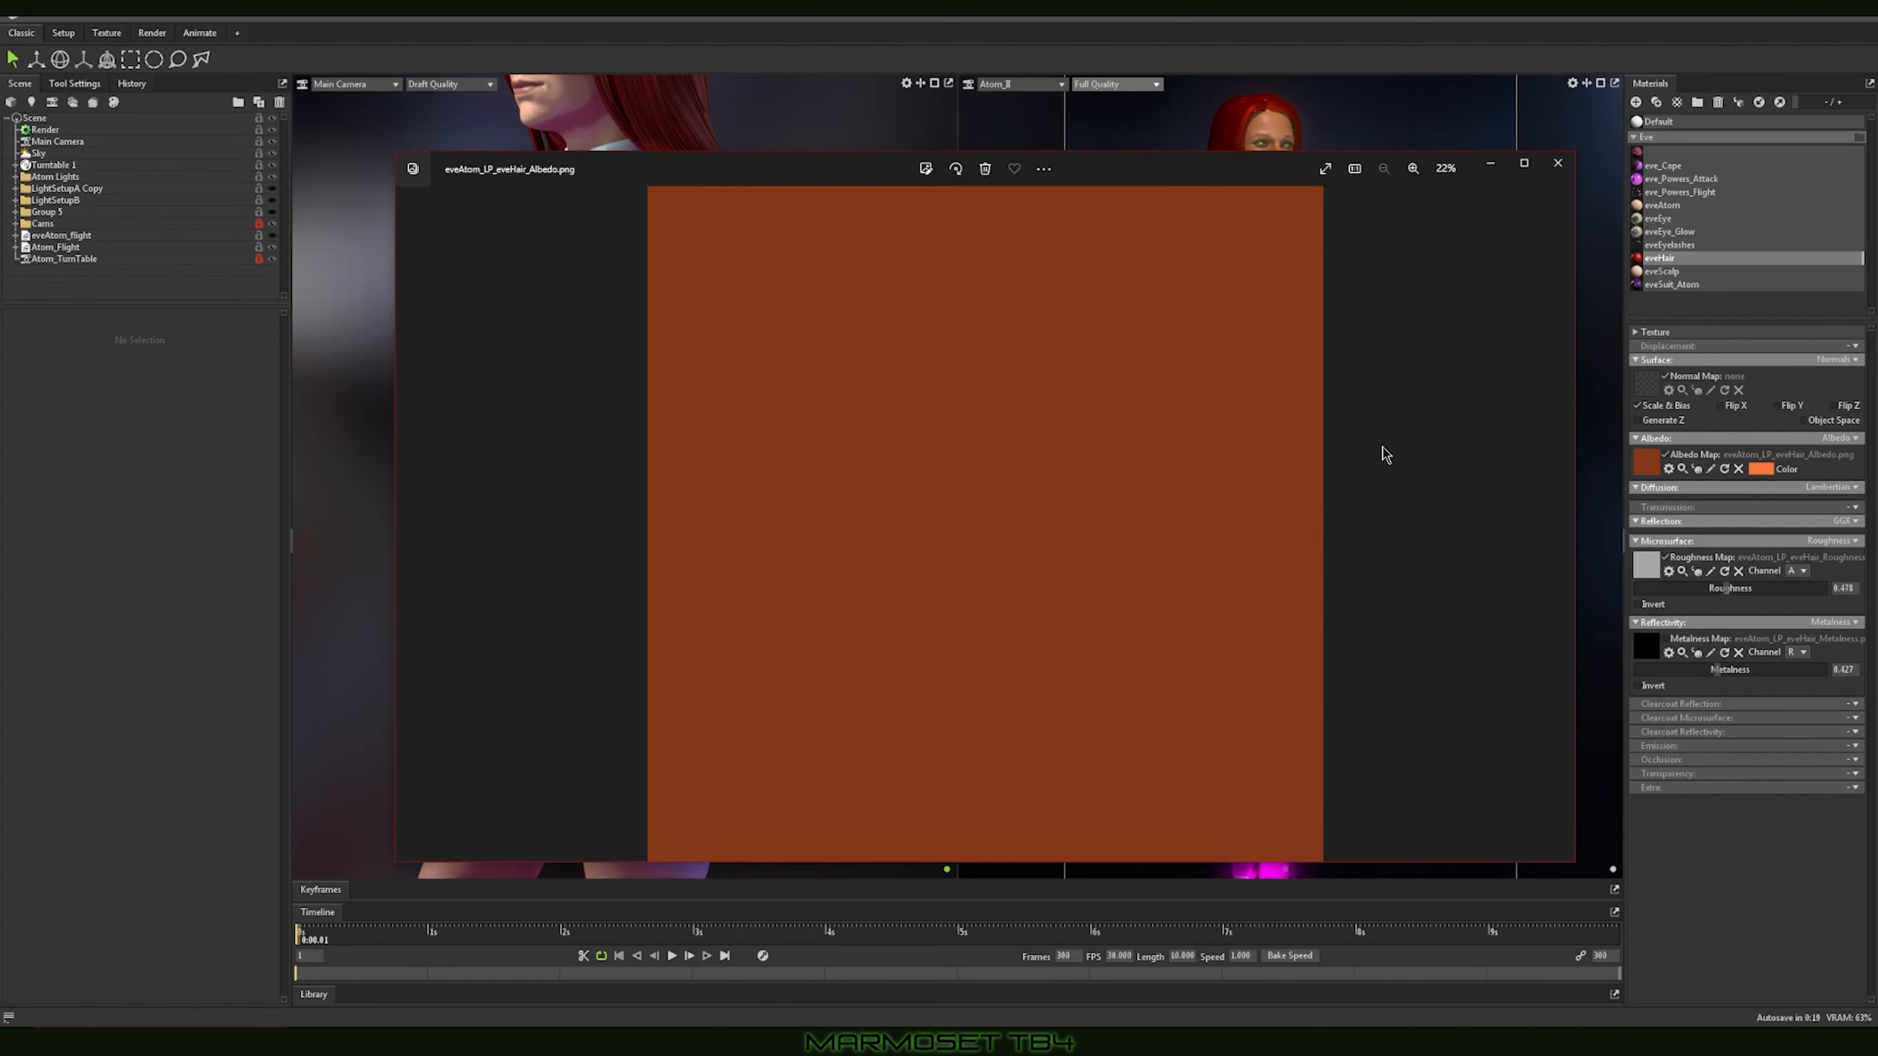
pyautogui.click(1558, 163)
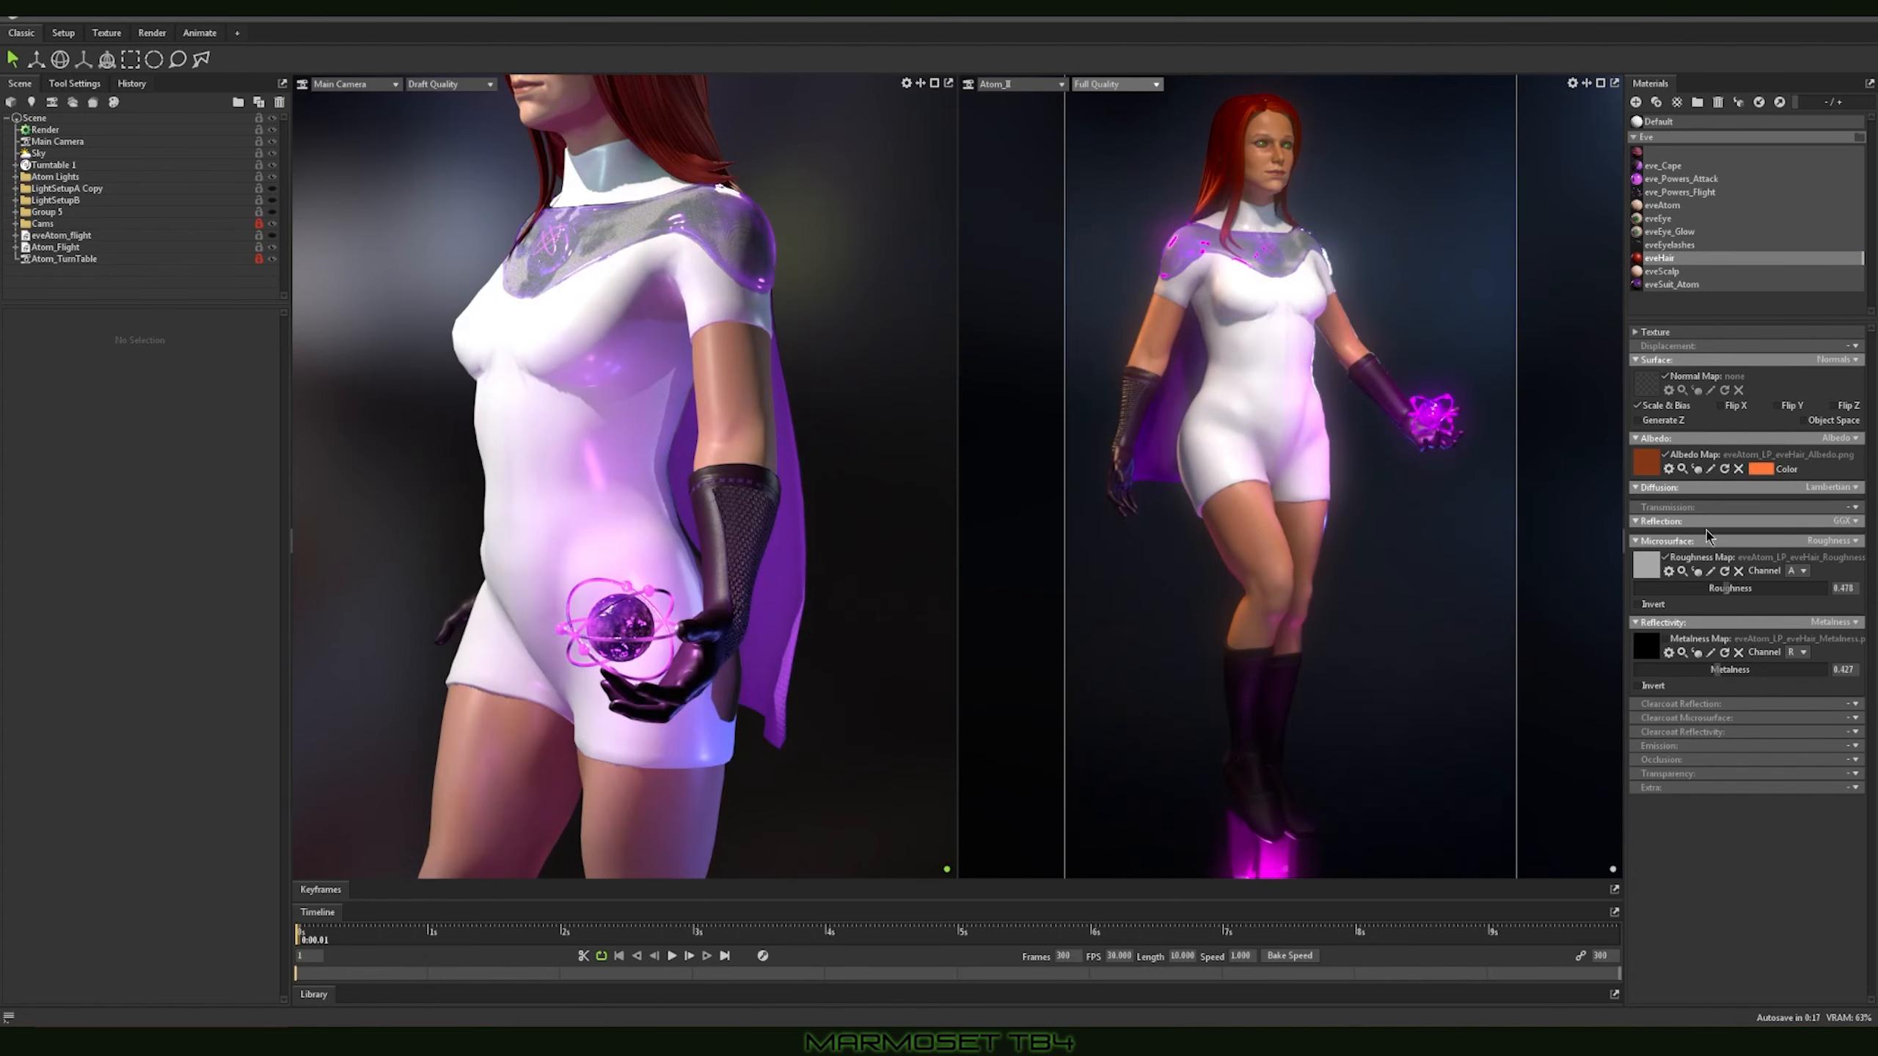
pyautogui.click(1710, 571)
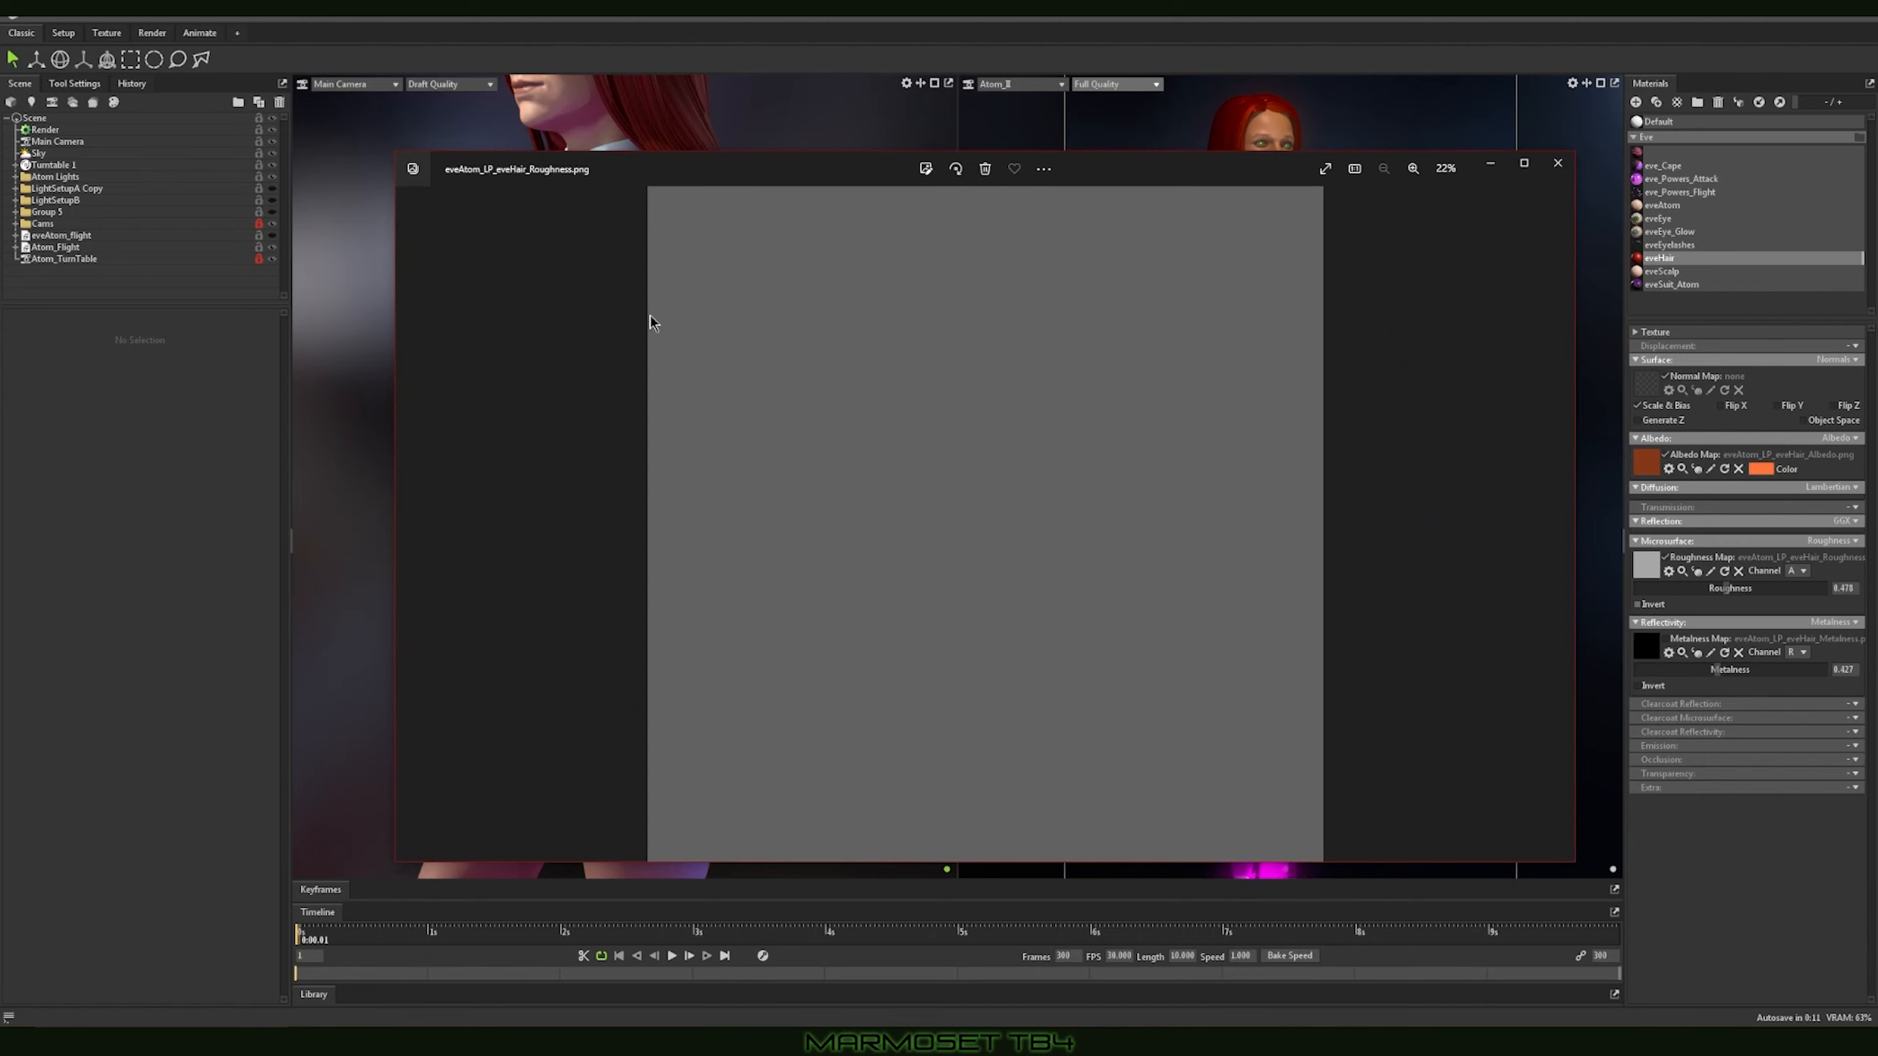
pyautogui.click(1558, 162)
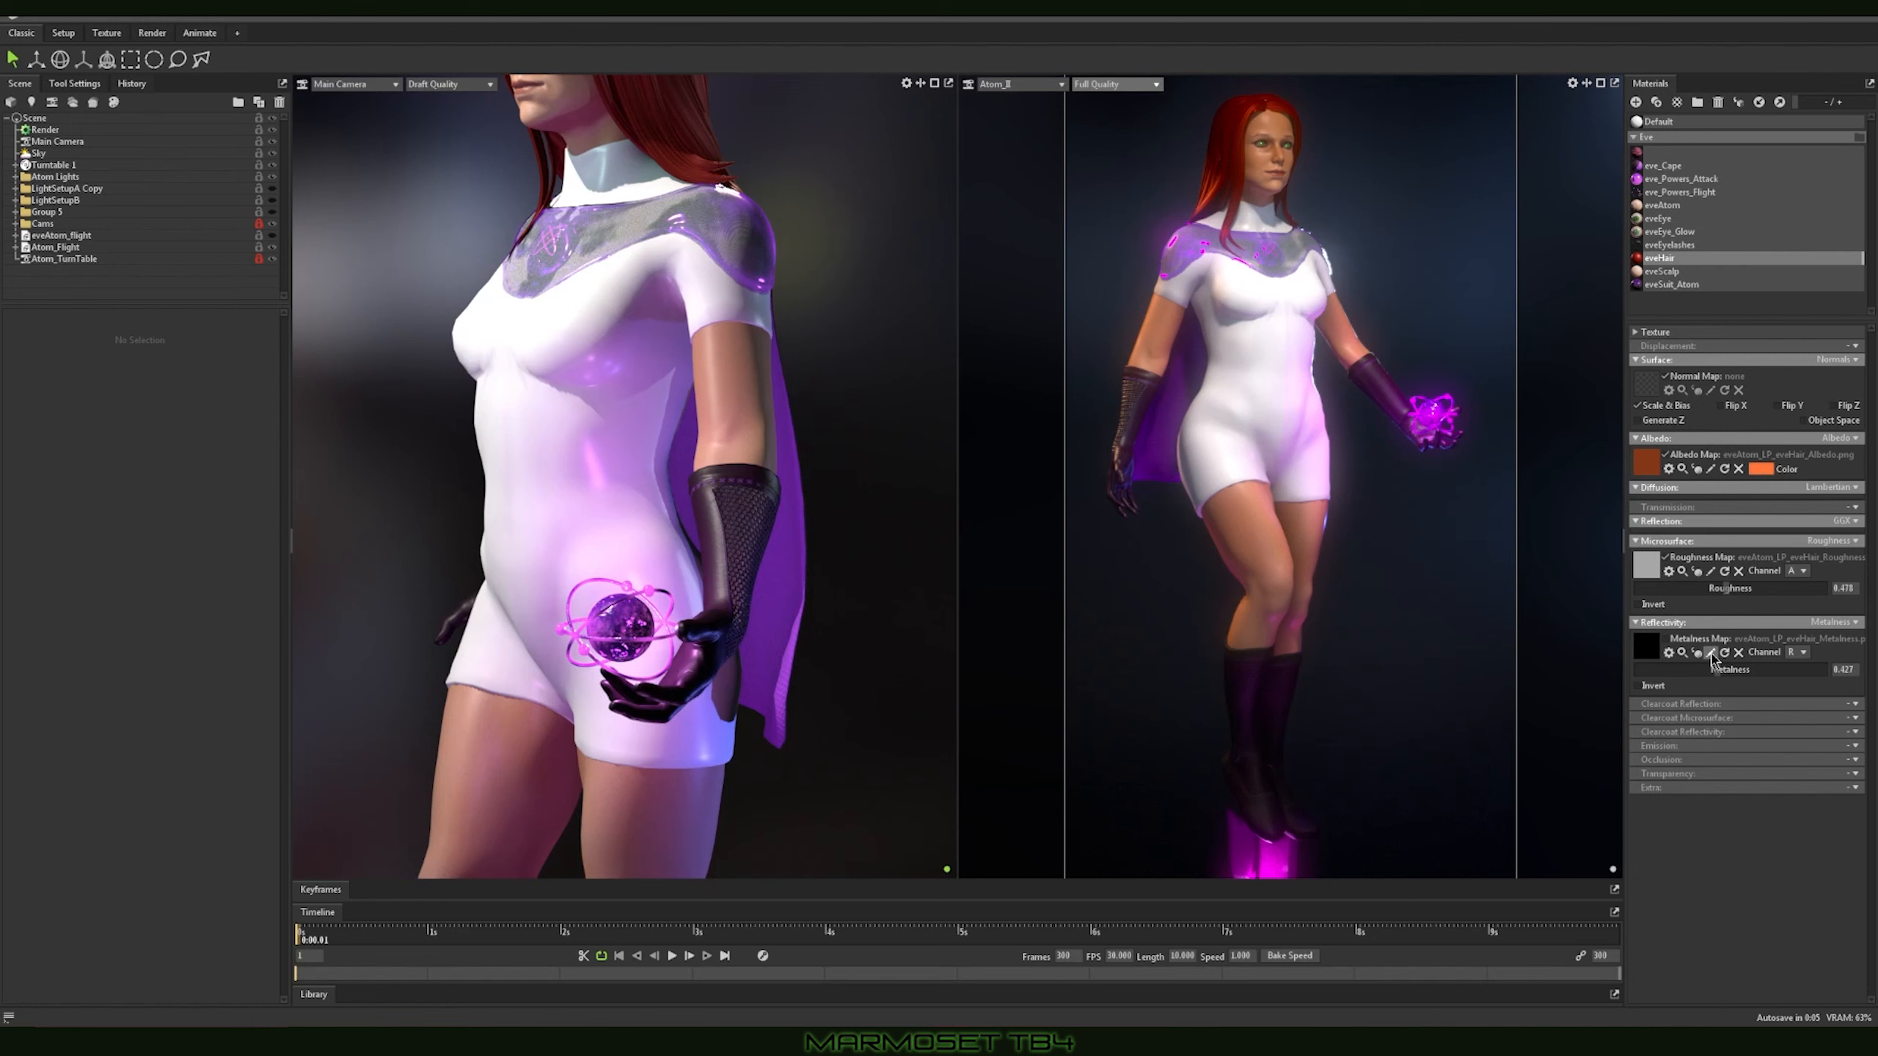
pyautogui.click(1707, 653)
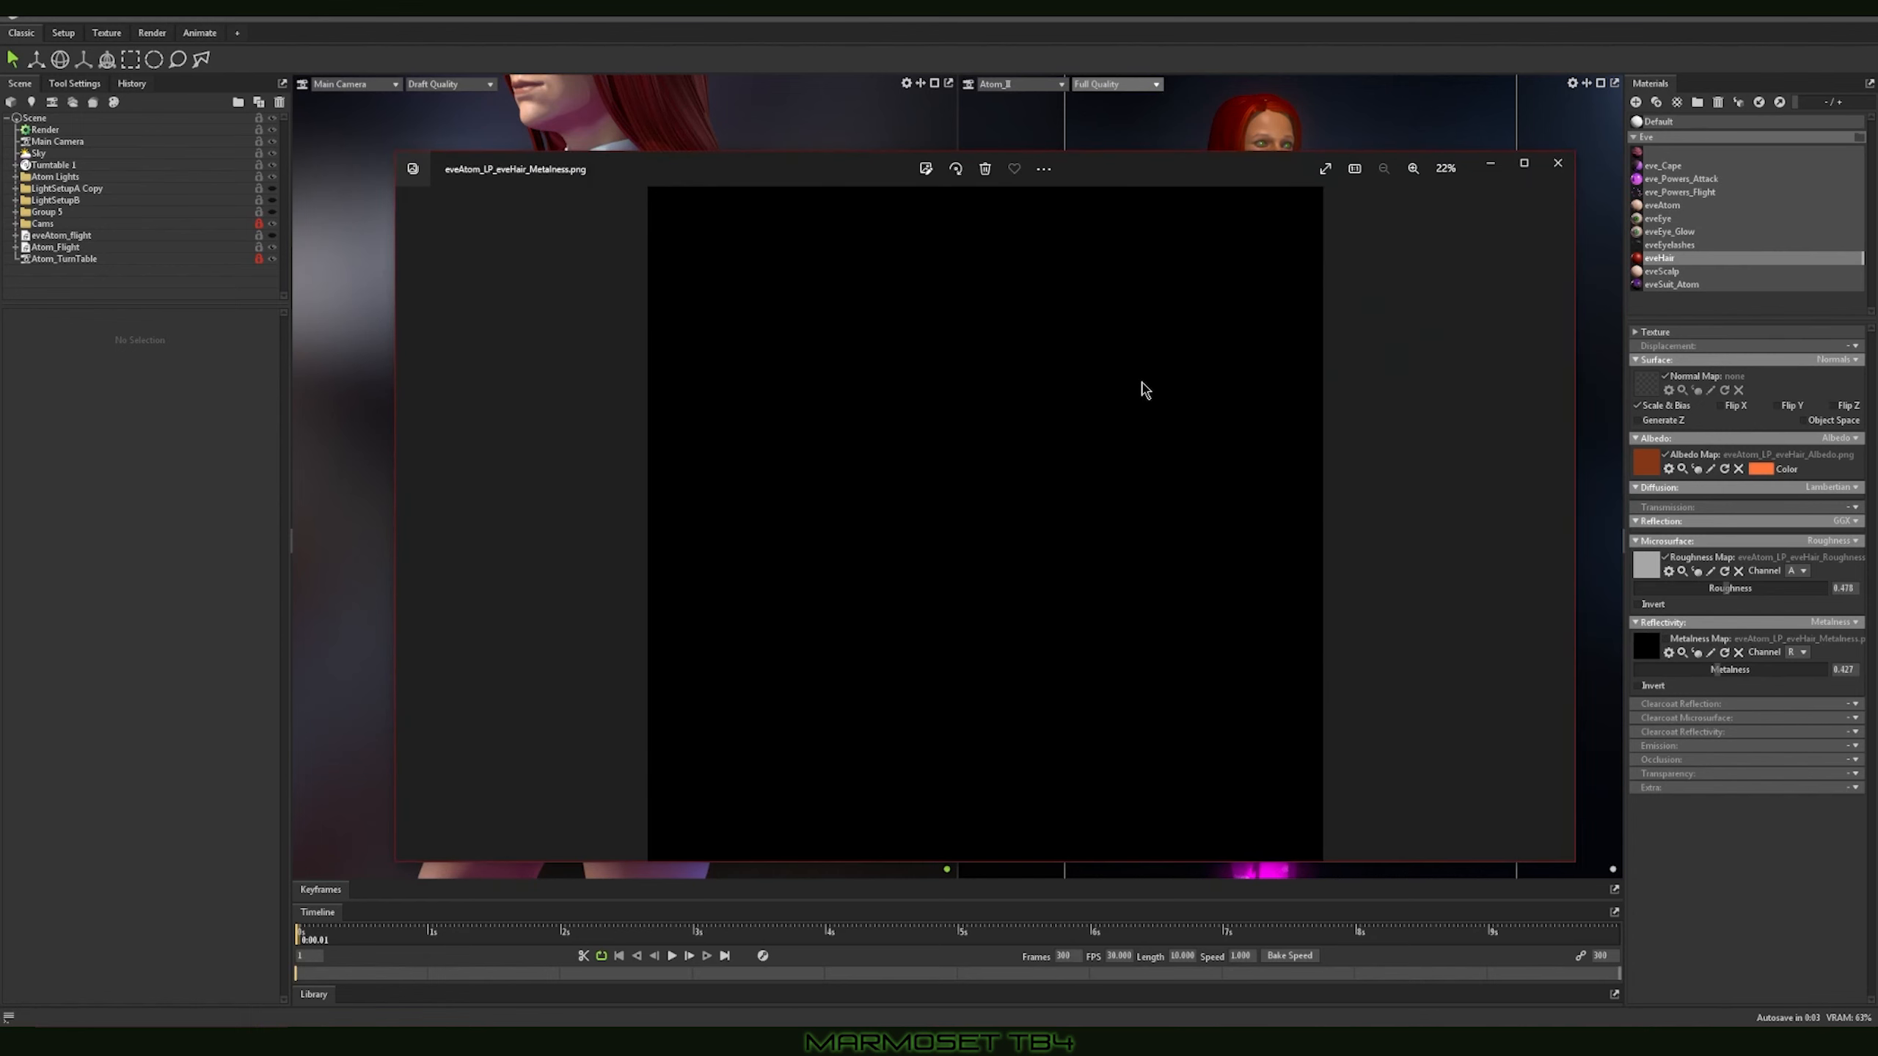
pyautogui.click(1558, 163)
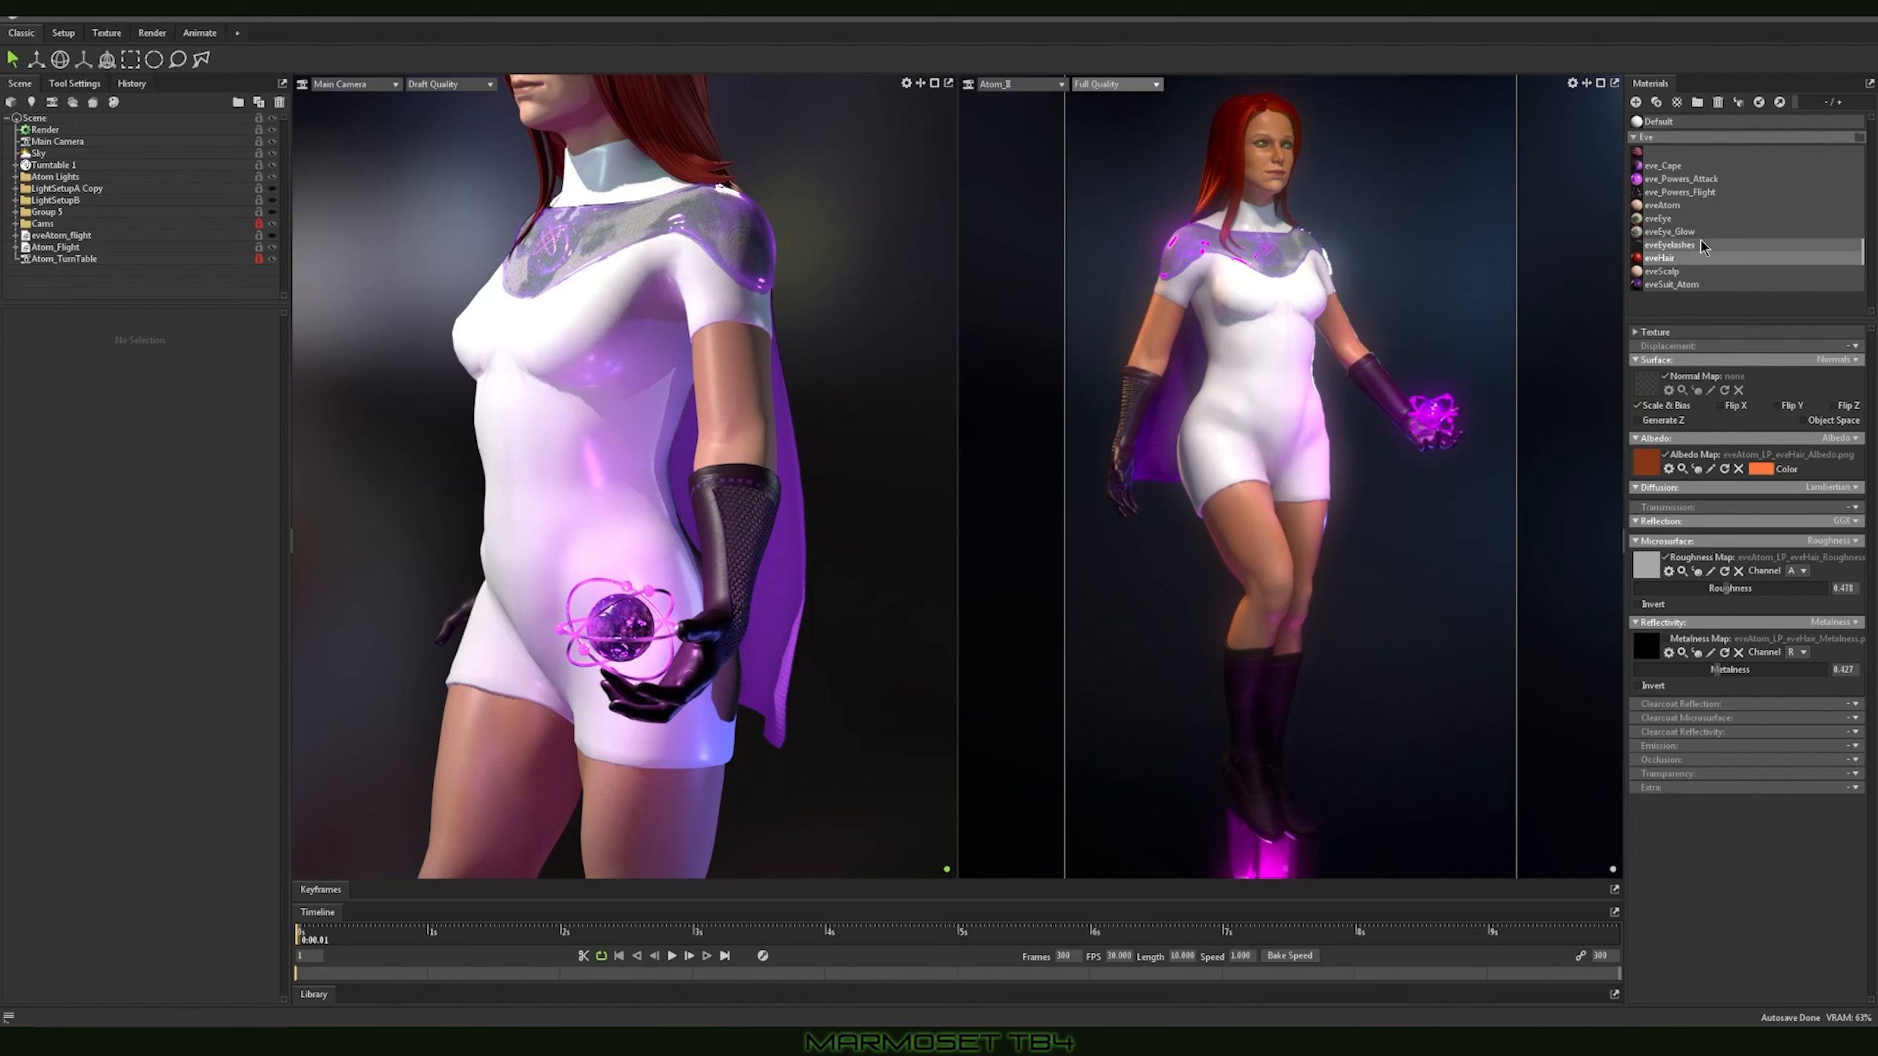
# Step: Show the settings of the Default material
pyautogui.click(1677, 122)
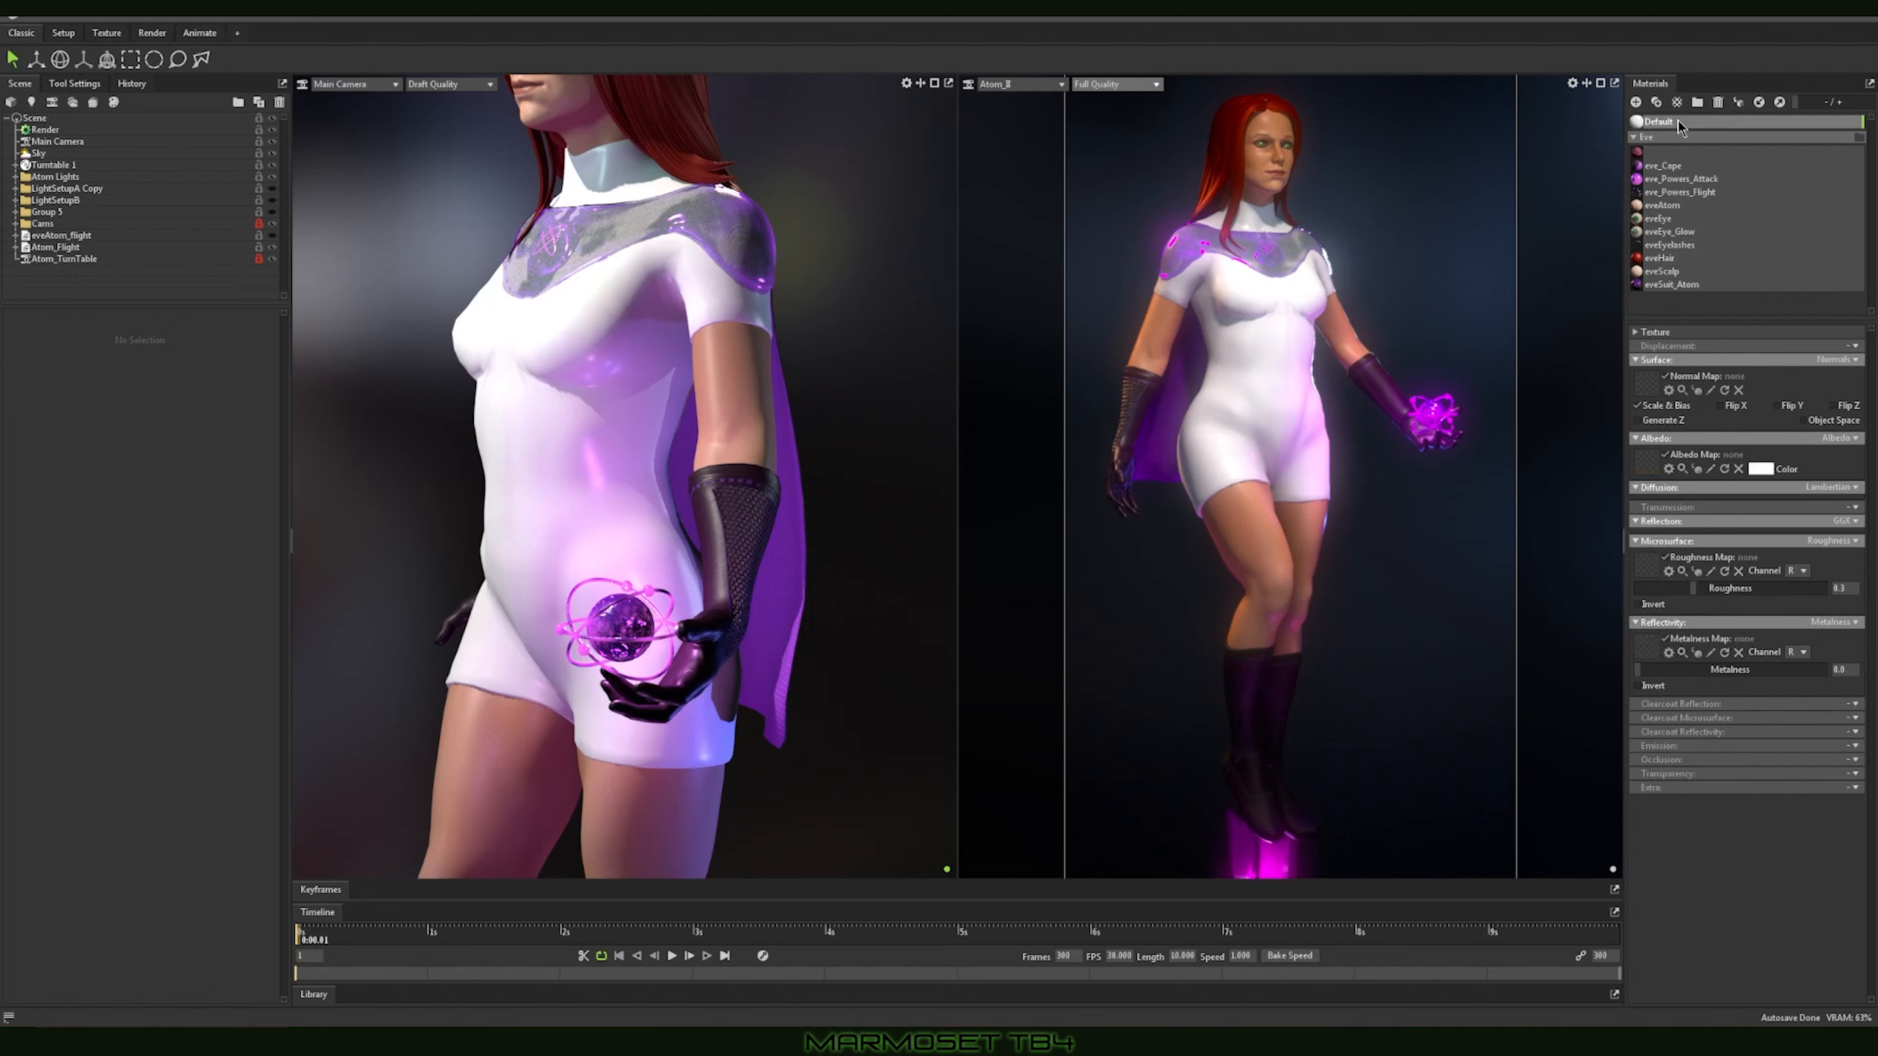
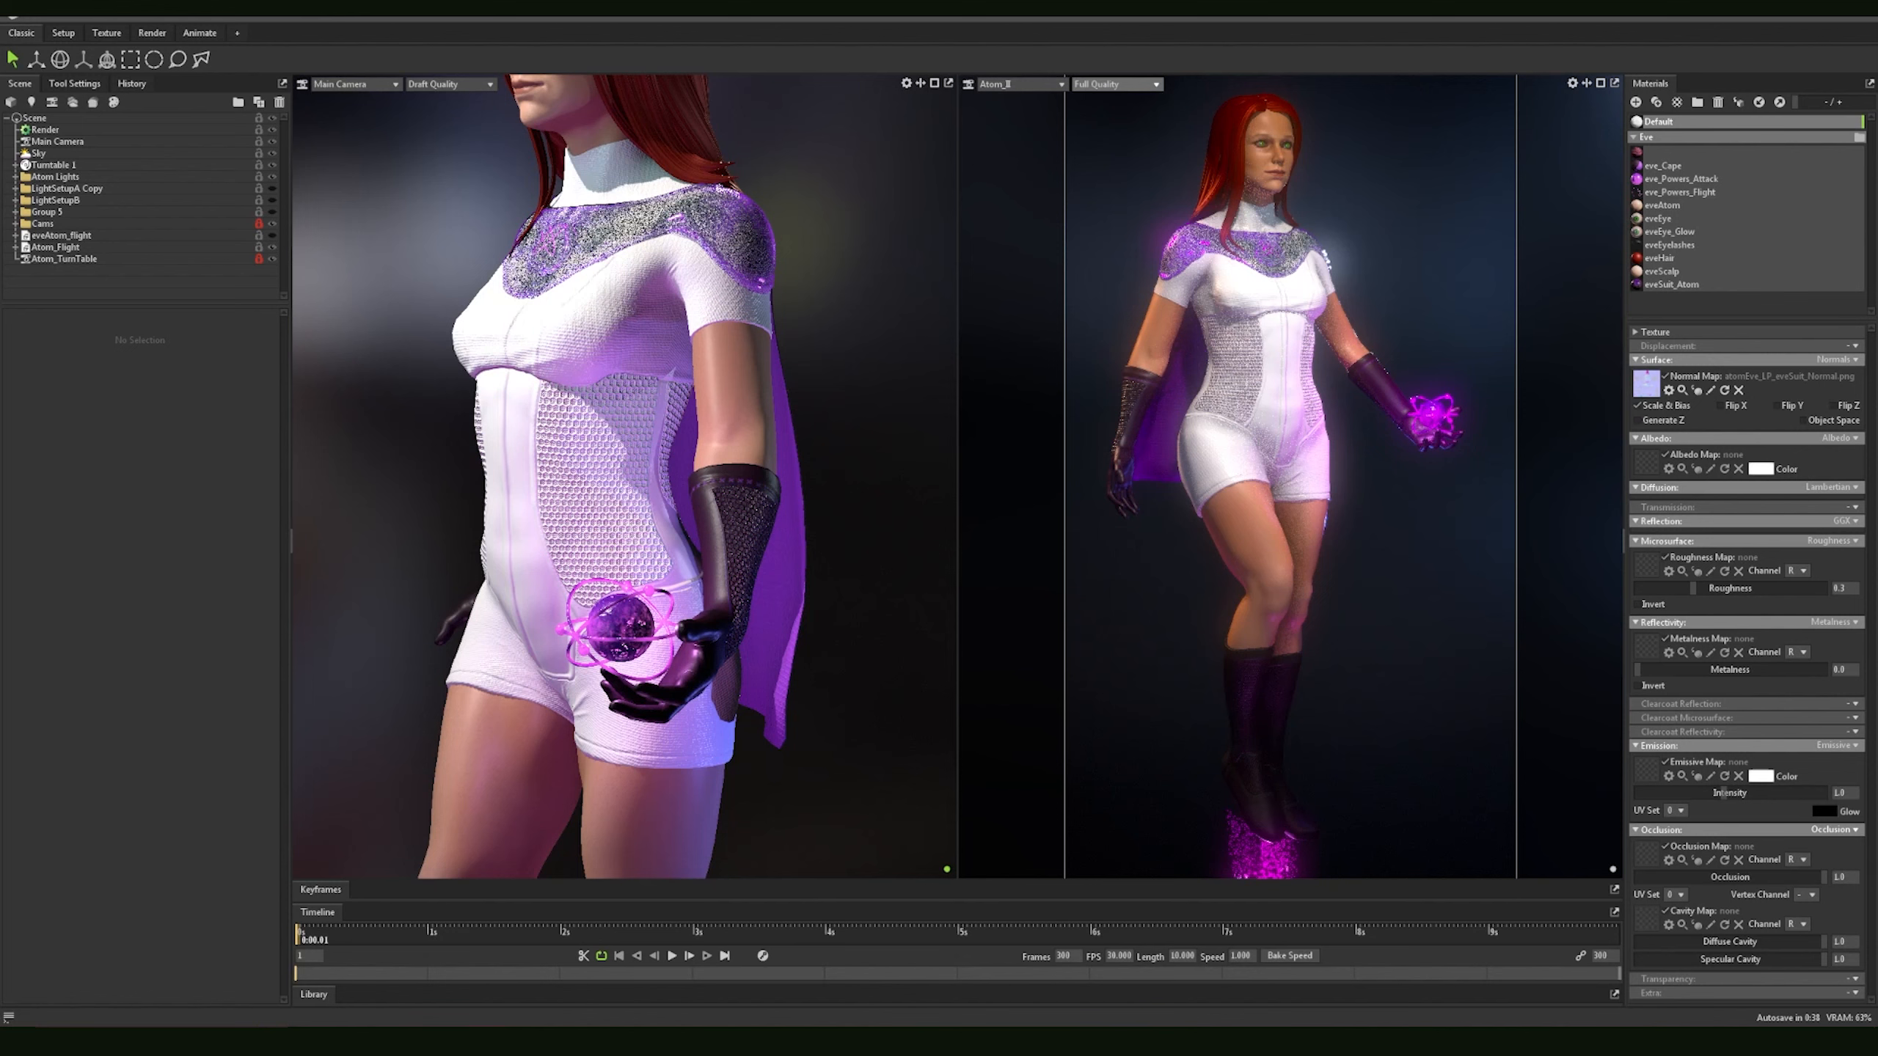
# Step: Assign the eveSuit Albedo, Roughness and Metalness textures to the matching map slots of the Default material
pyautogui.click(1650, 460)
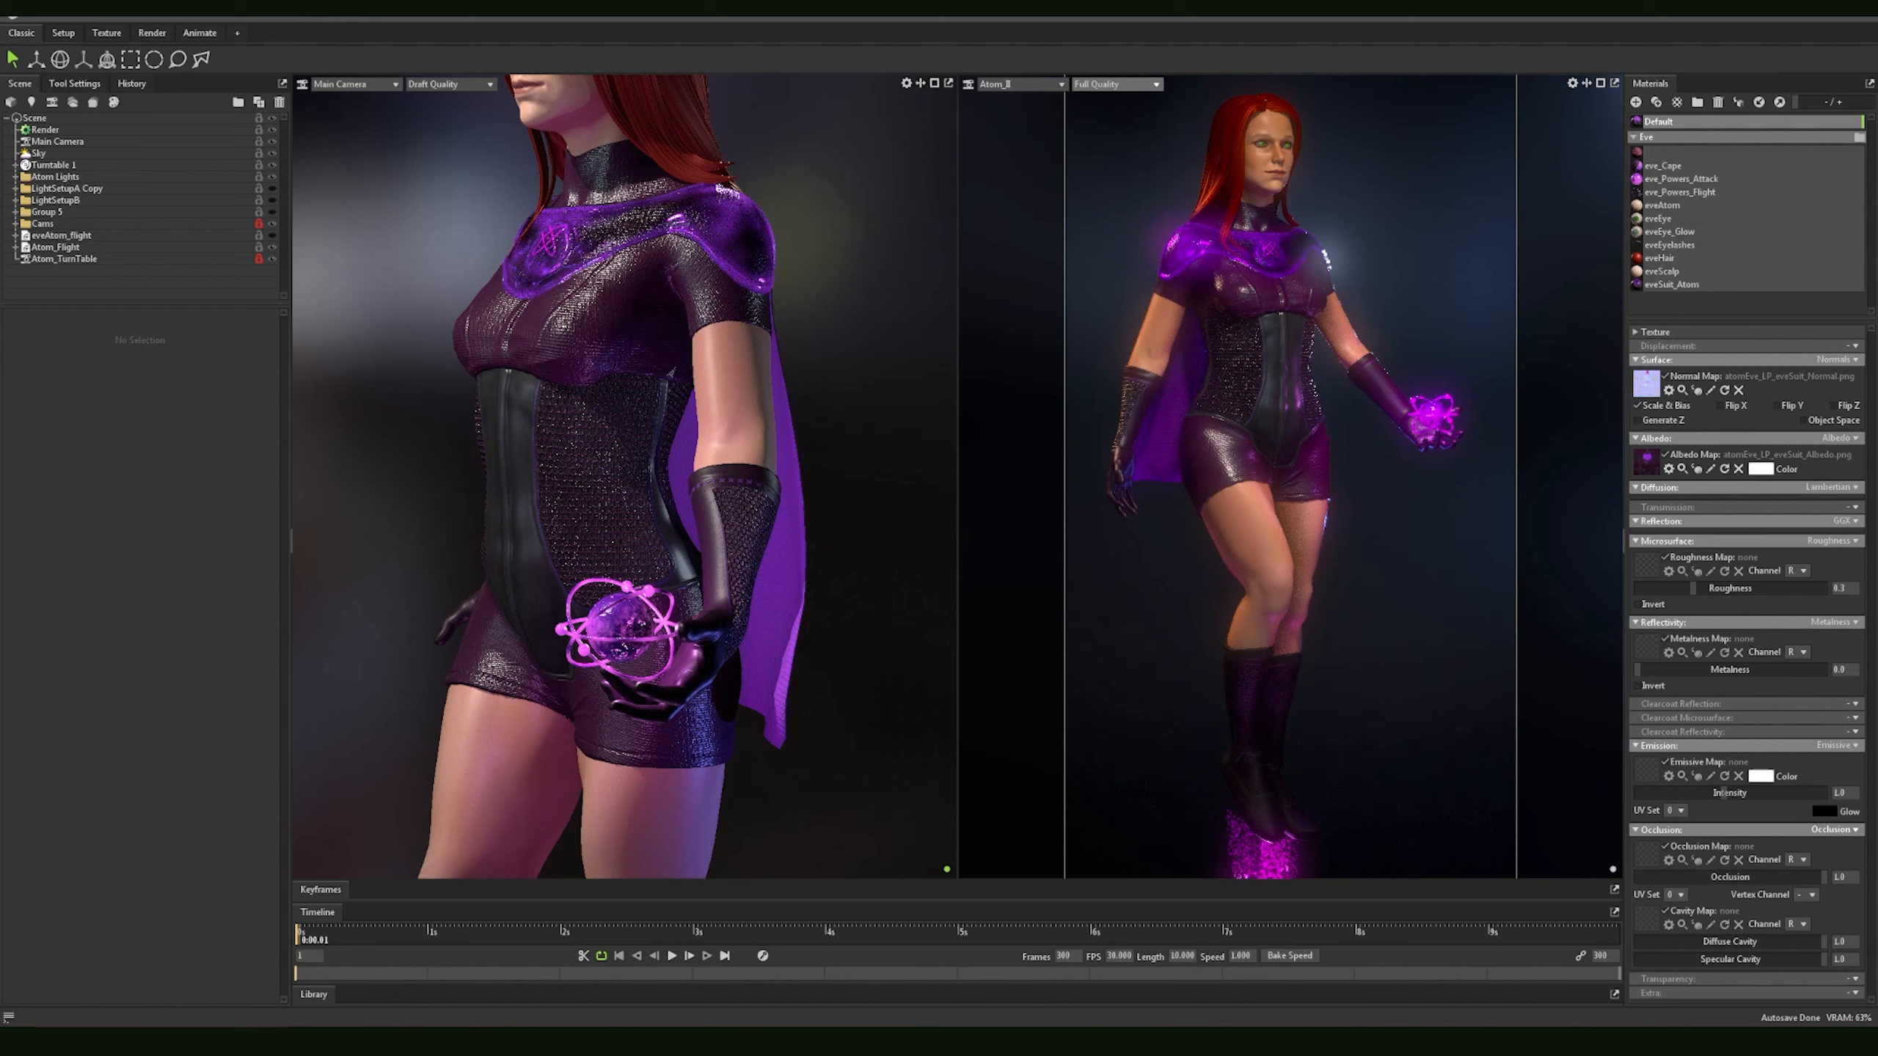
pyautogui.moveTo(1876, 658); pyautogui.dragTo(1642, 558)
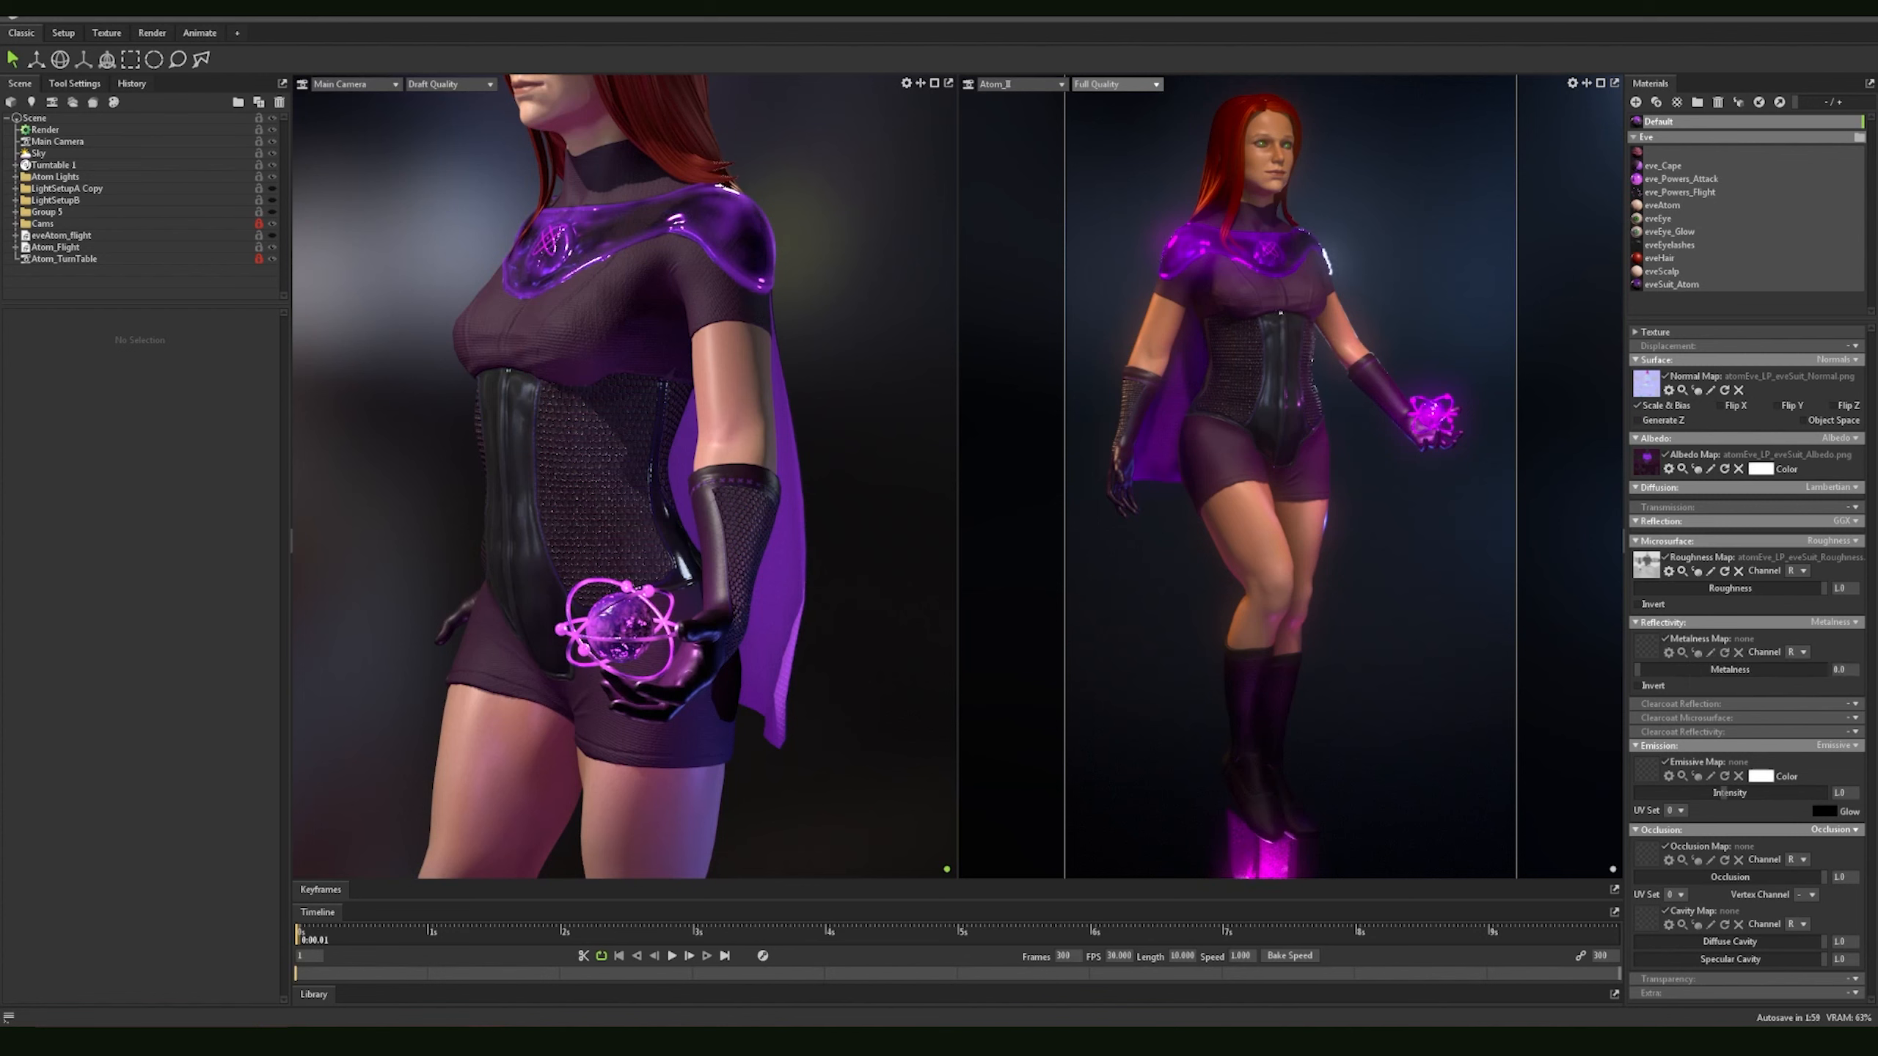
pyautogui.moveTo(1686, 697)
pyautogui.mouseDown()
pyautogui.moveTo(1650, 684)
pyautogui.moveTo(1652, 654)
pyautogui.mouseUp()
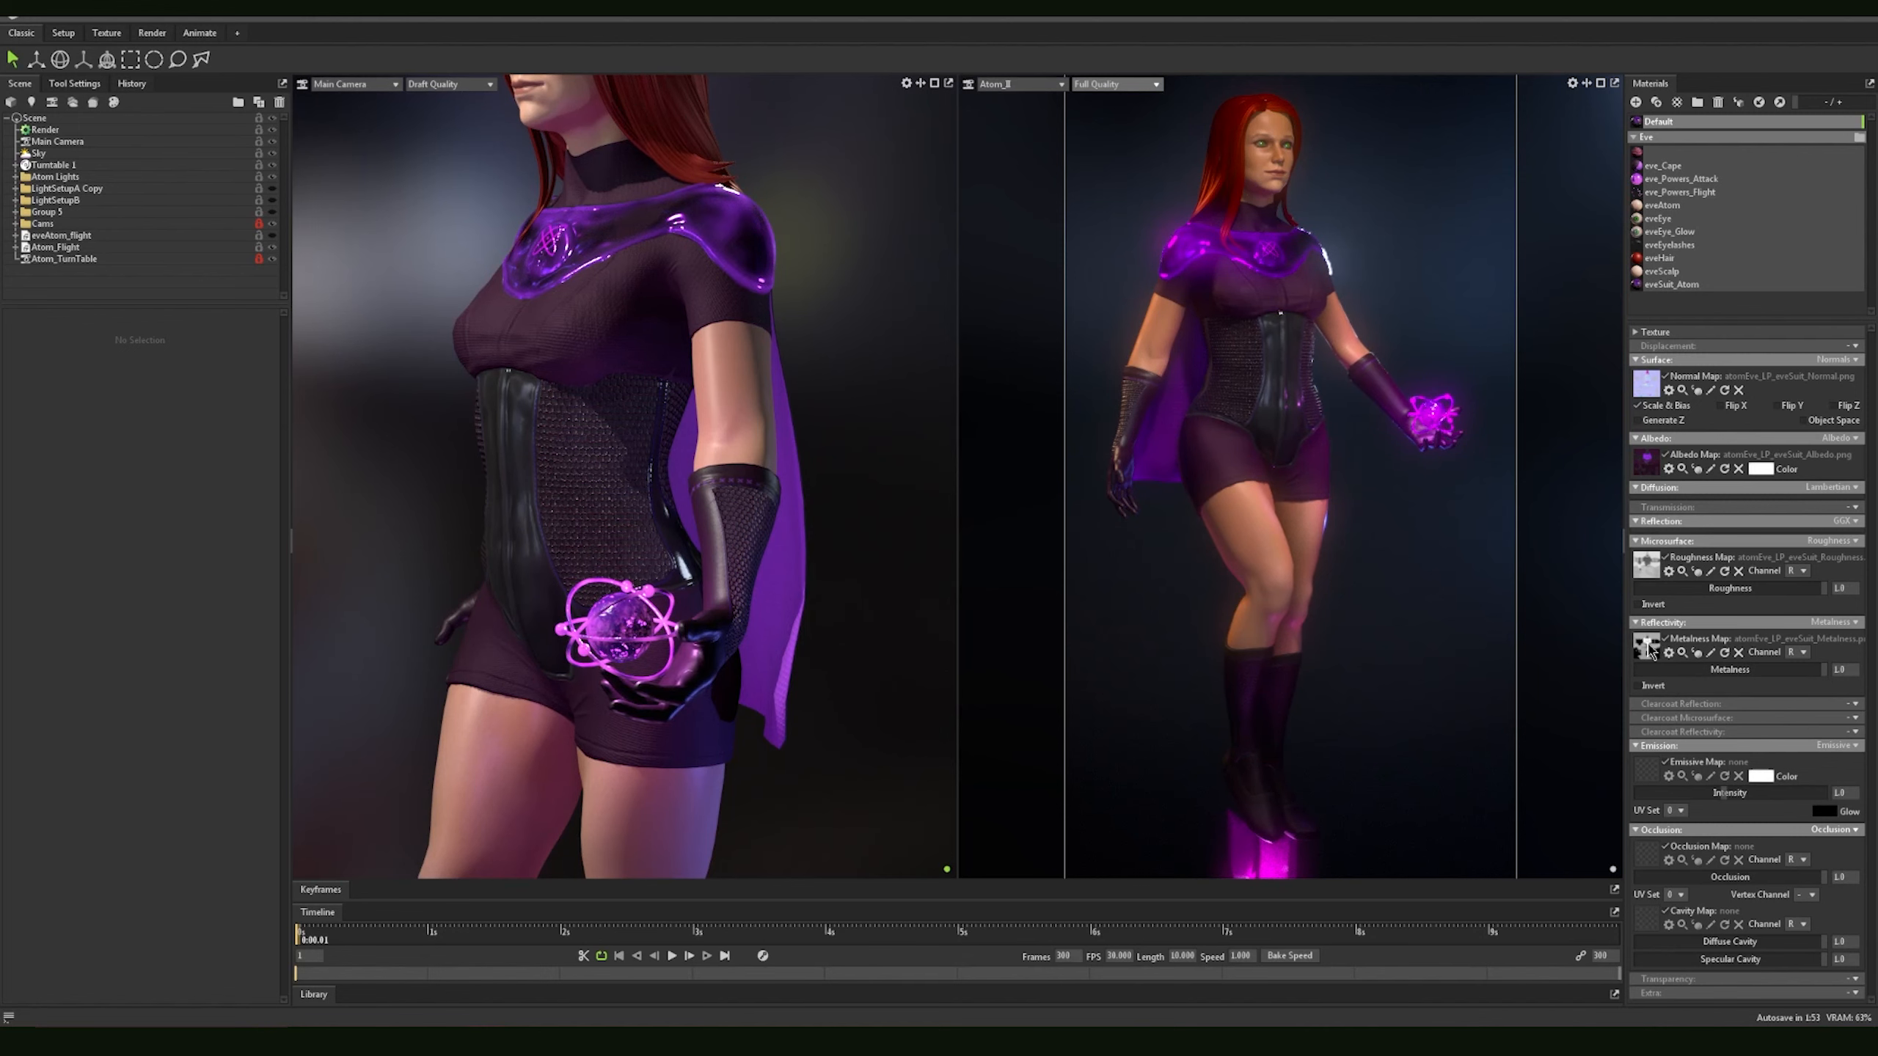
# Step: Examine the collar area in the Default material's metalness map image and close it
pyautogui.click(1712, 653)
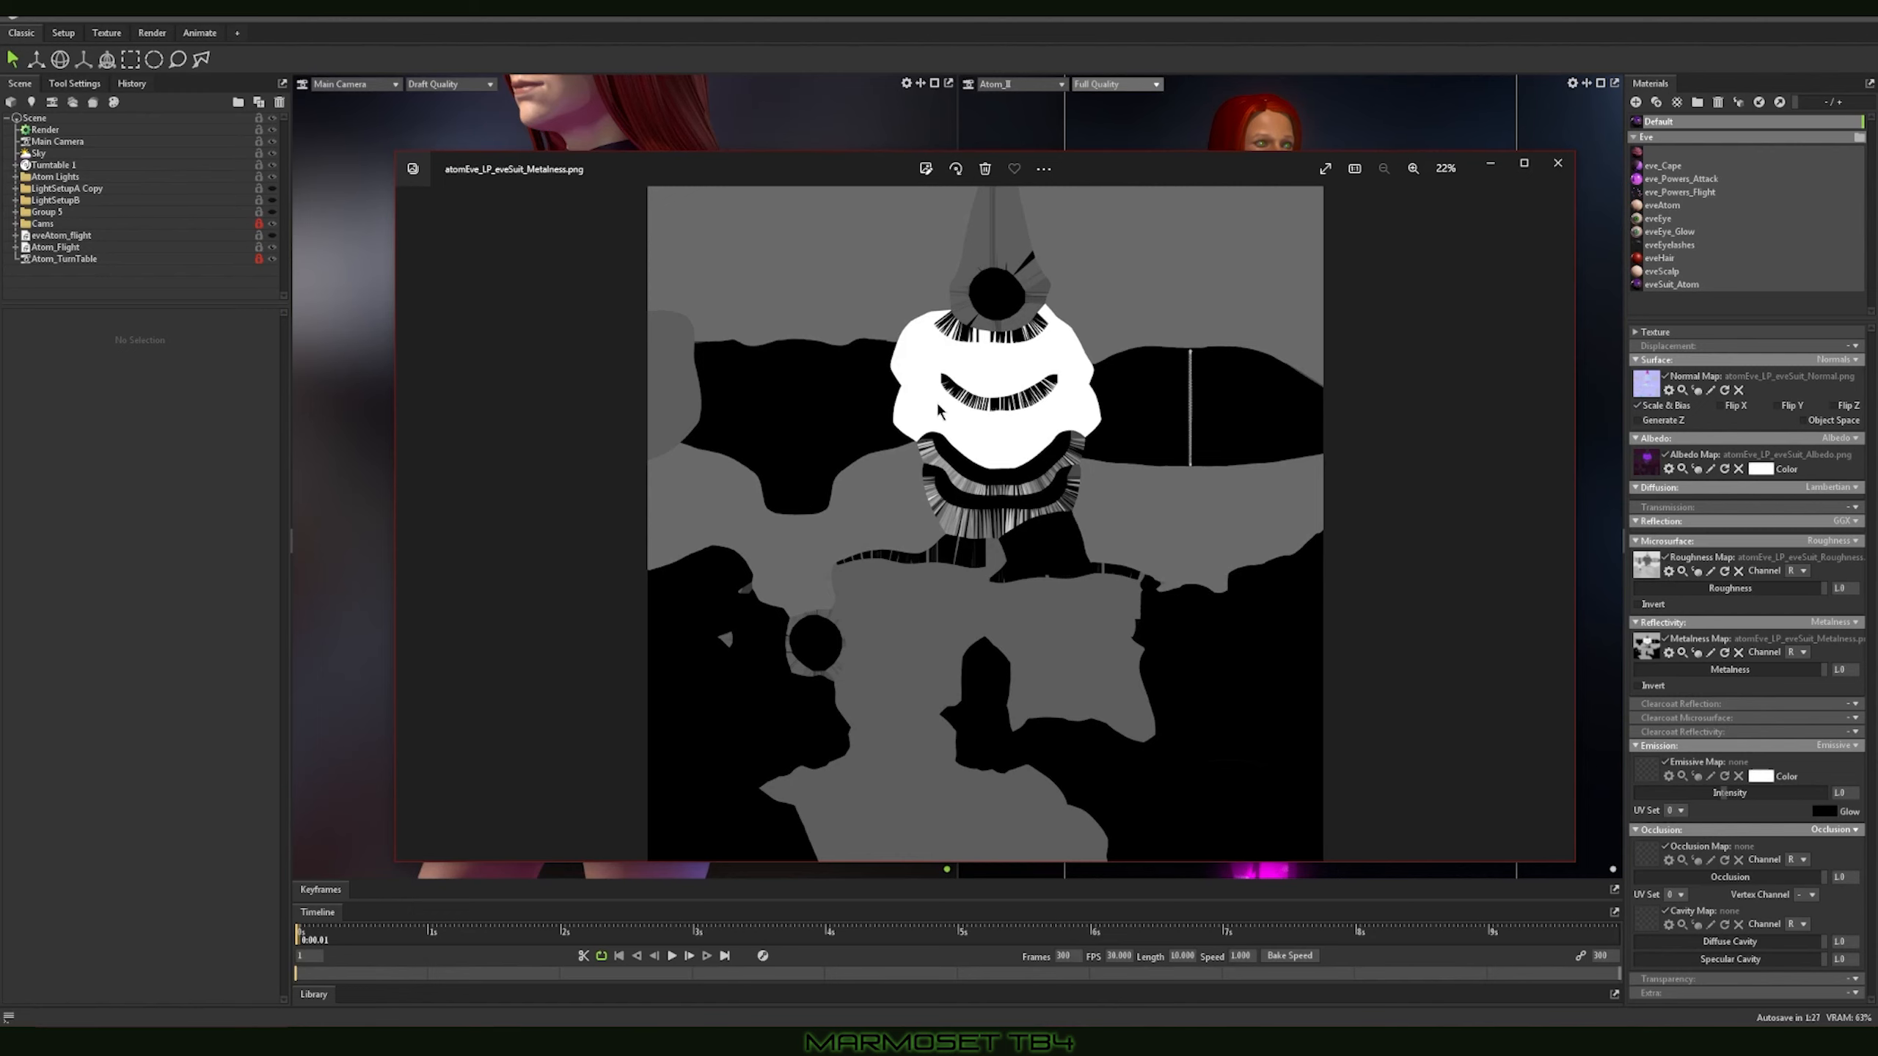
pyautogui.scroll(5, 1002, 433)
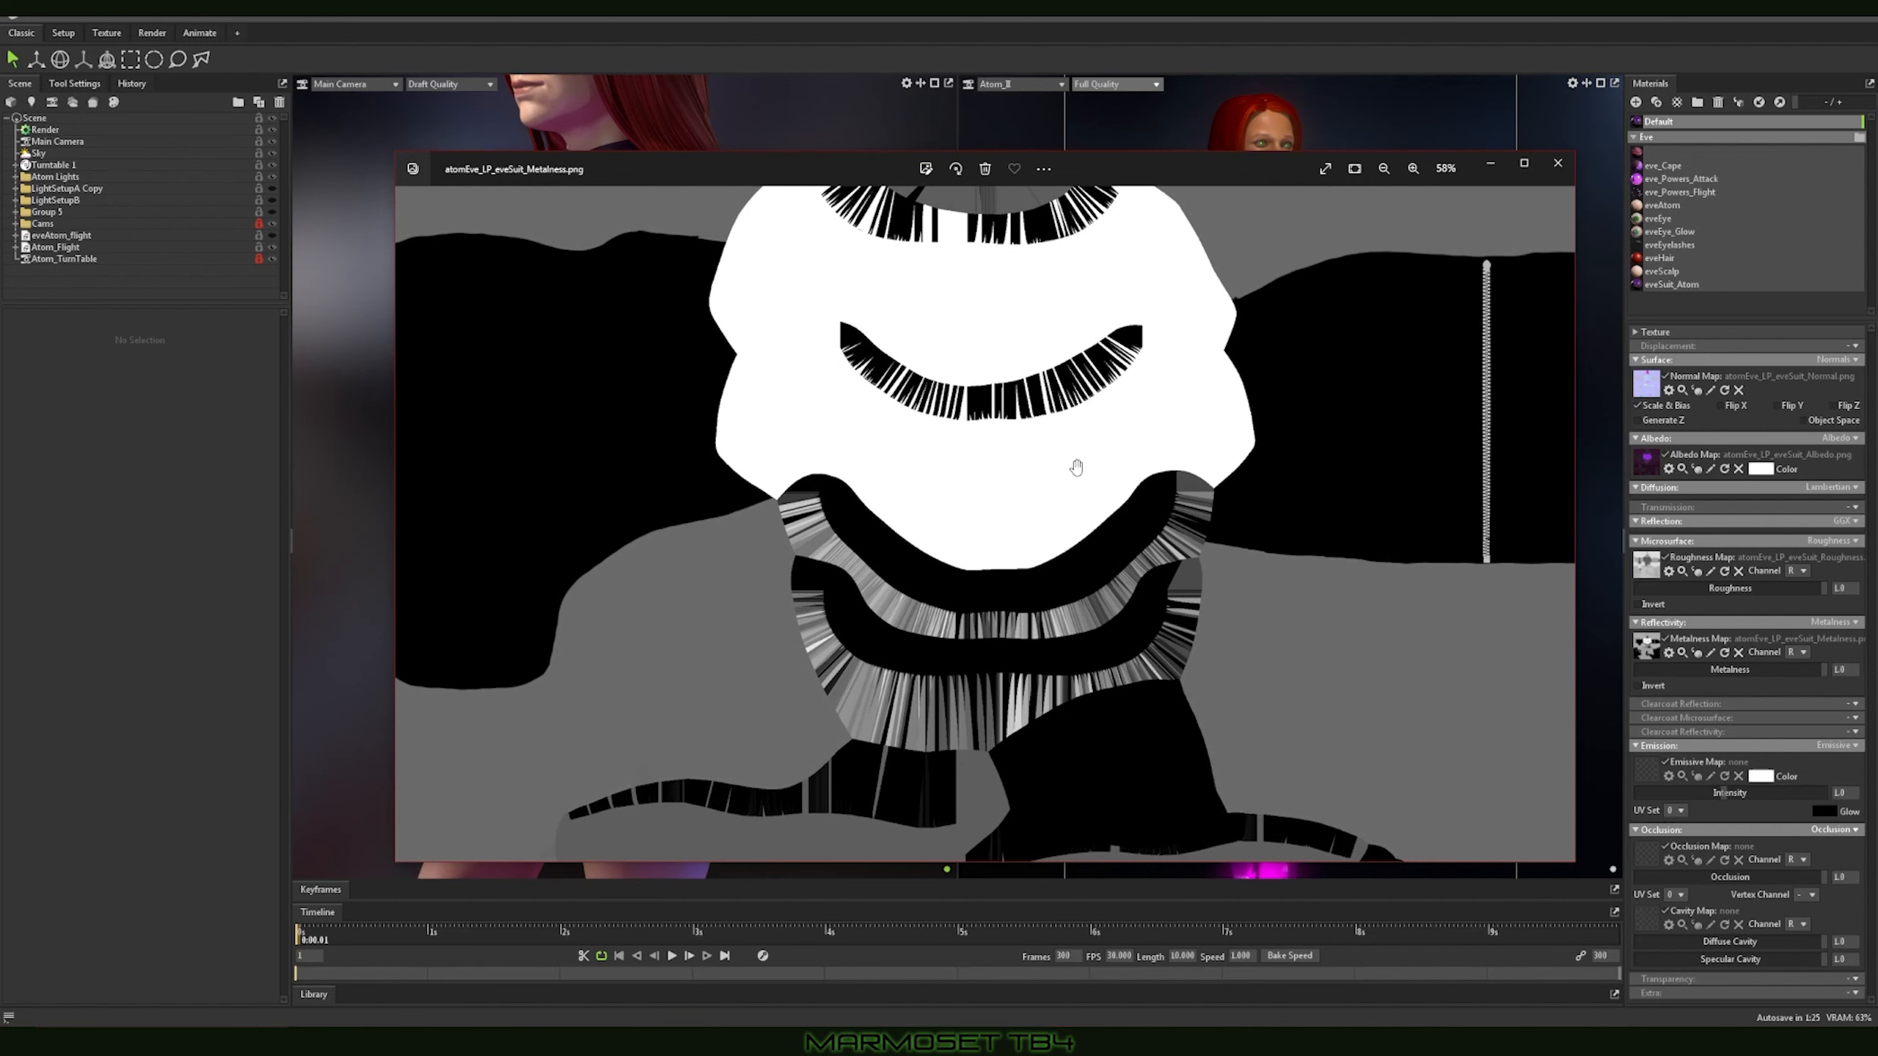
pyautogui.click(1557, 168)
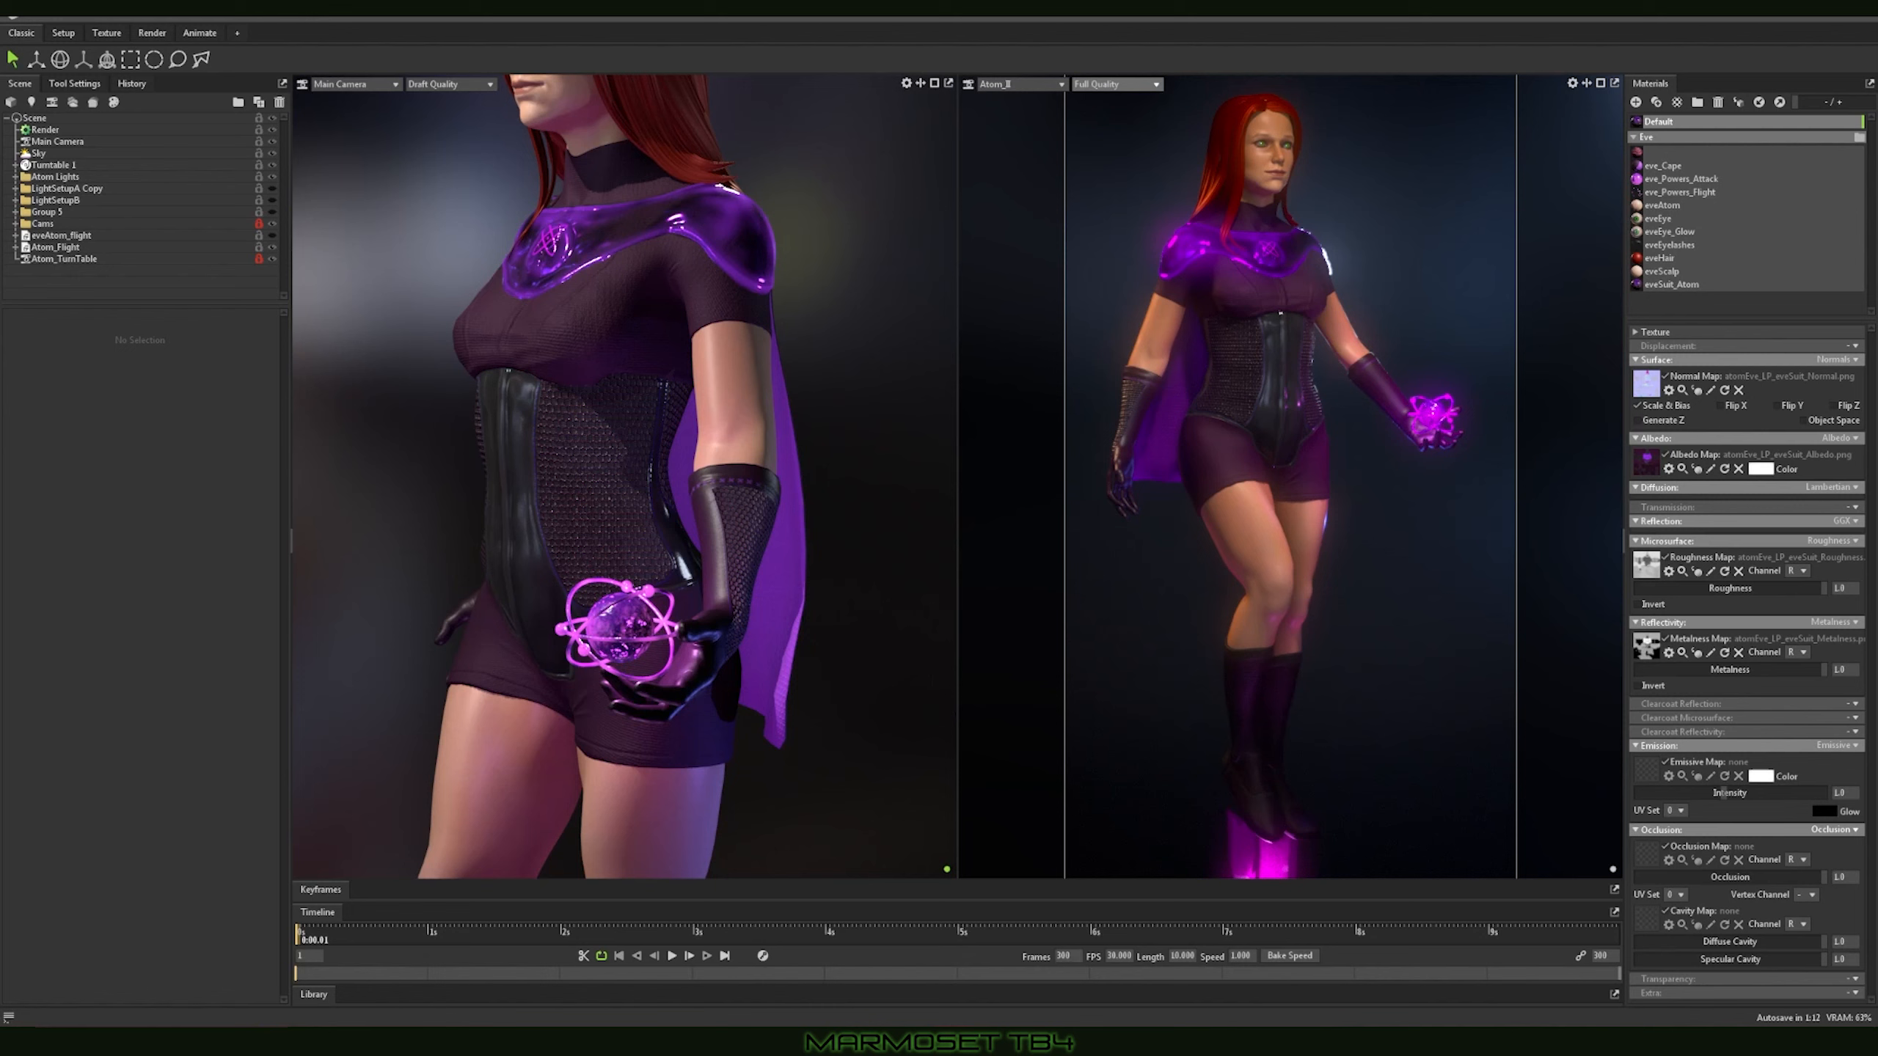
# Step: Assign atomEve_LP_eveSuit_Emission.png as the Default material's emissive map and view the image briefly
pyautogui.moveTo(1744, 767); pyautogui.dragTo(1642, 770)
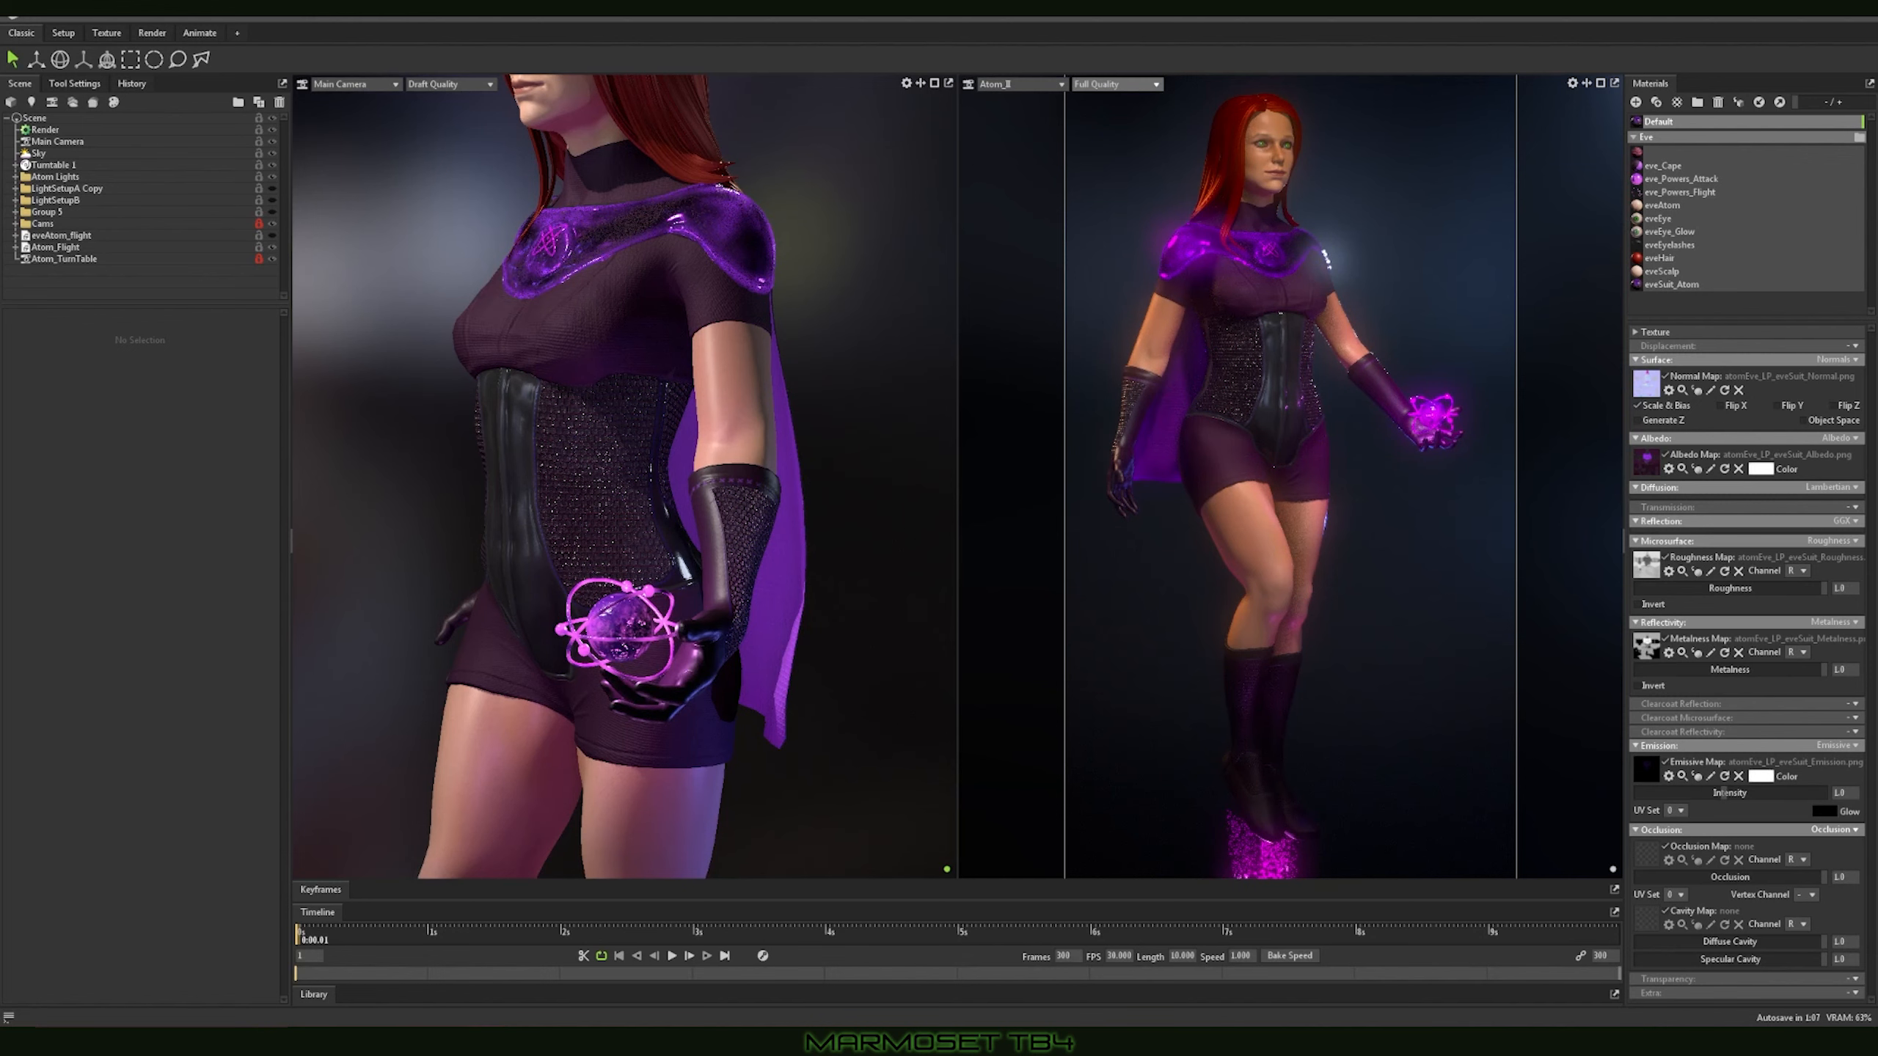
pyautogui.click(1709, 776)
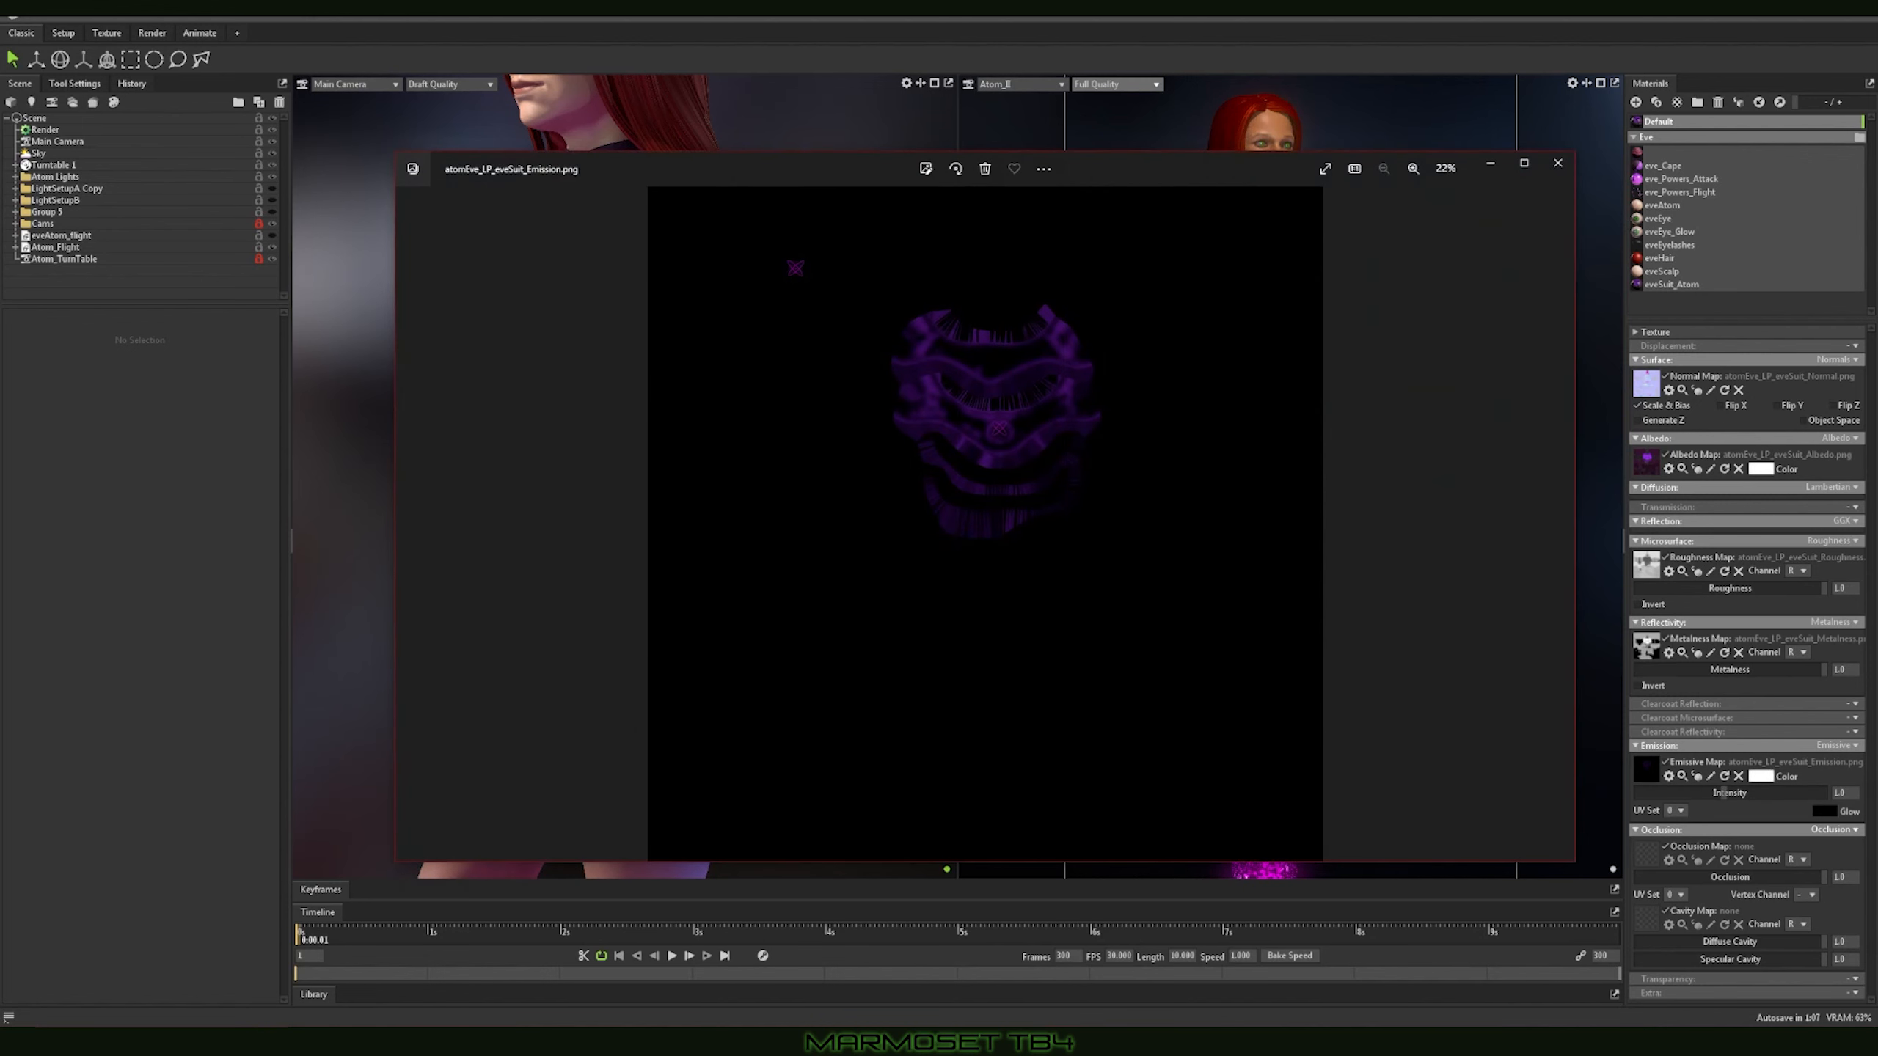
pyautogui.click(1558, 164)
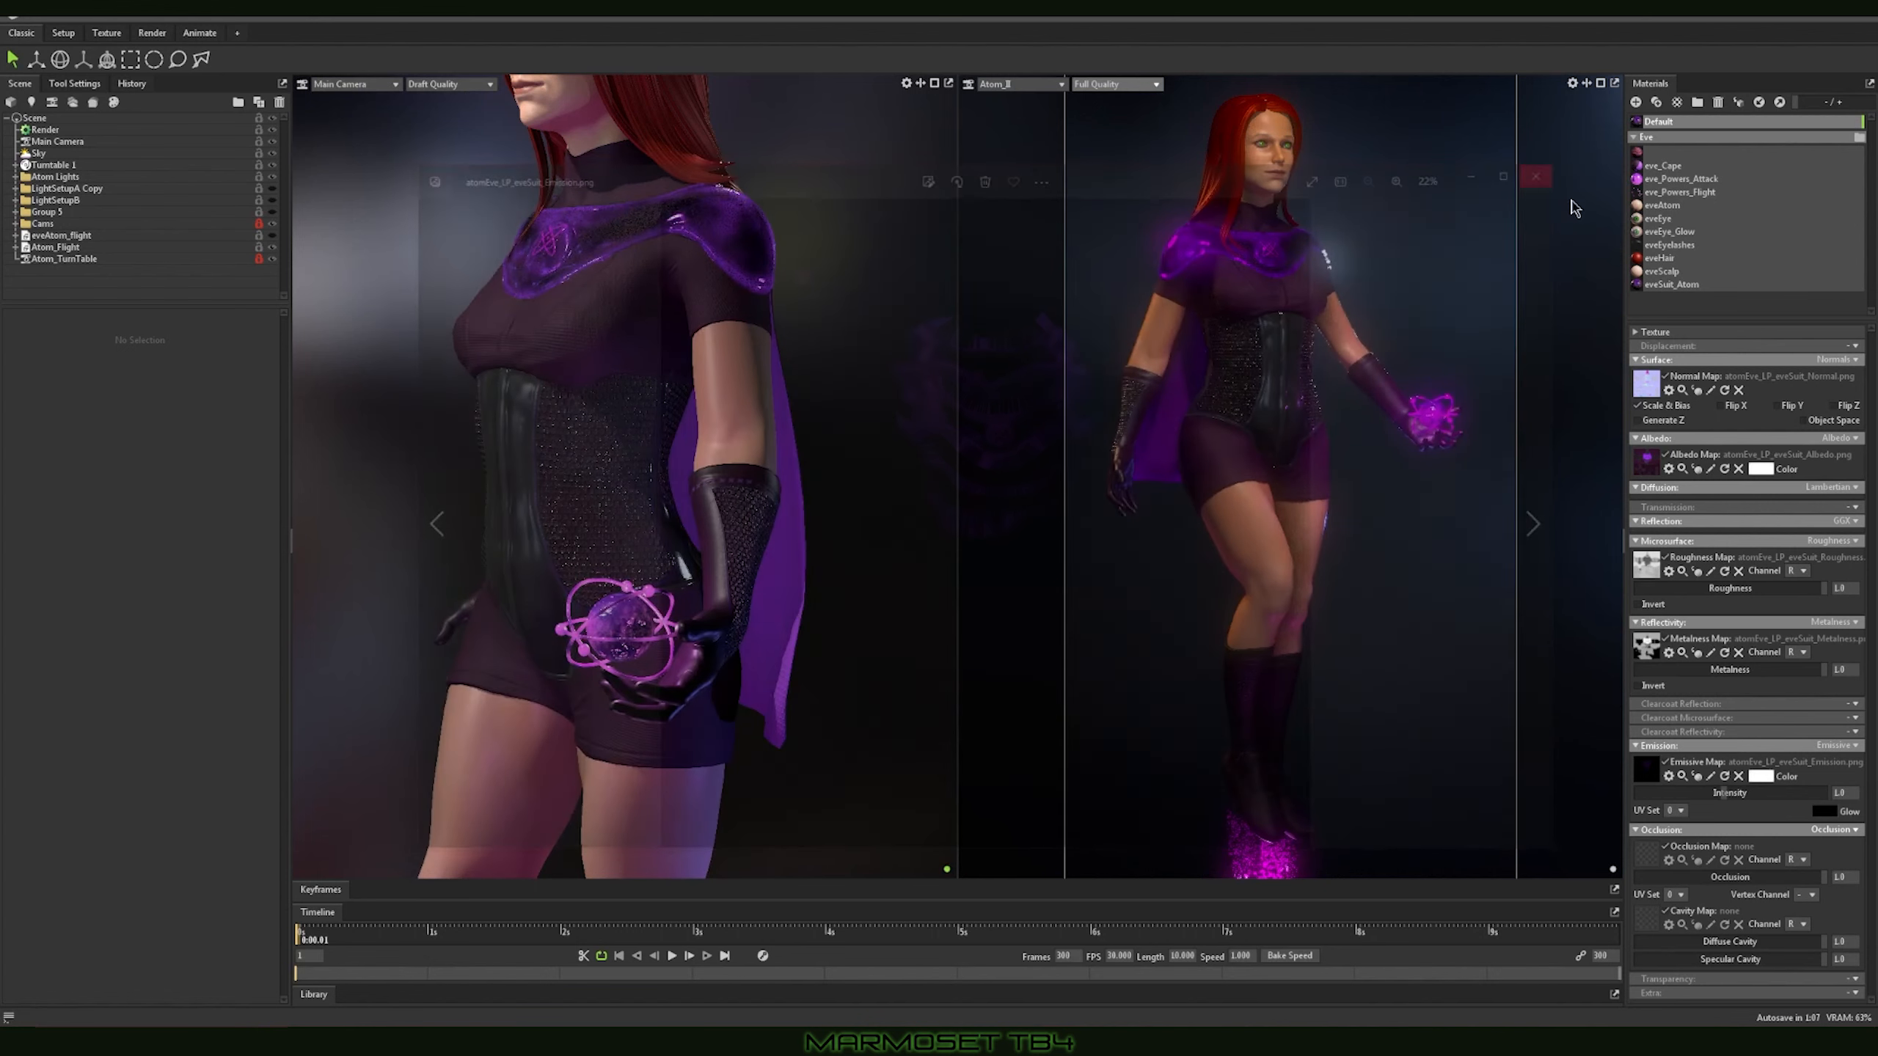
# Step: Set the Default material's emission intensity to 2.911 and show the Main Camera viewport in Full Quality
pyautogui.moveTo(1725, 798)
pyautogui.mouseDown()
pyautogui.moveTo(1774, 795)
pyautogui.moveTo(1695, 796)
pyautogui.moveTo(1784, 804)
pyautogui.moveTo(1685, 797)
pyautogui.moveTo(1798, 804)
pyautogui.moveTo(1695, 800)
pyautogui.moveTo(1762, 800)
pyautogui.mouseUp()
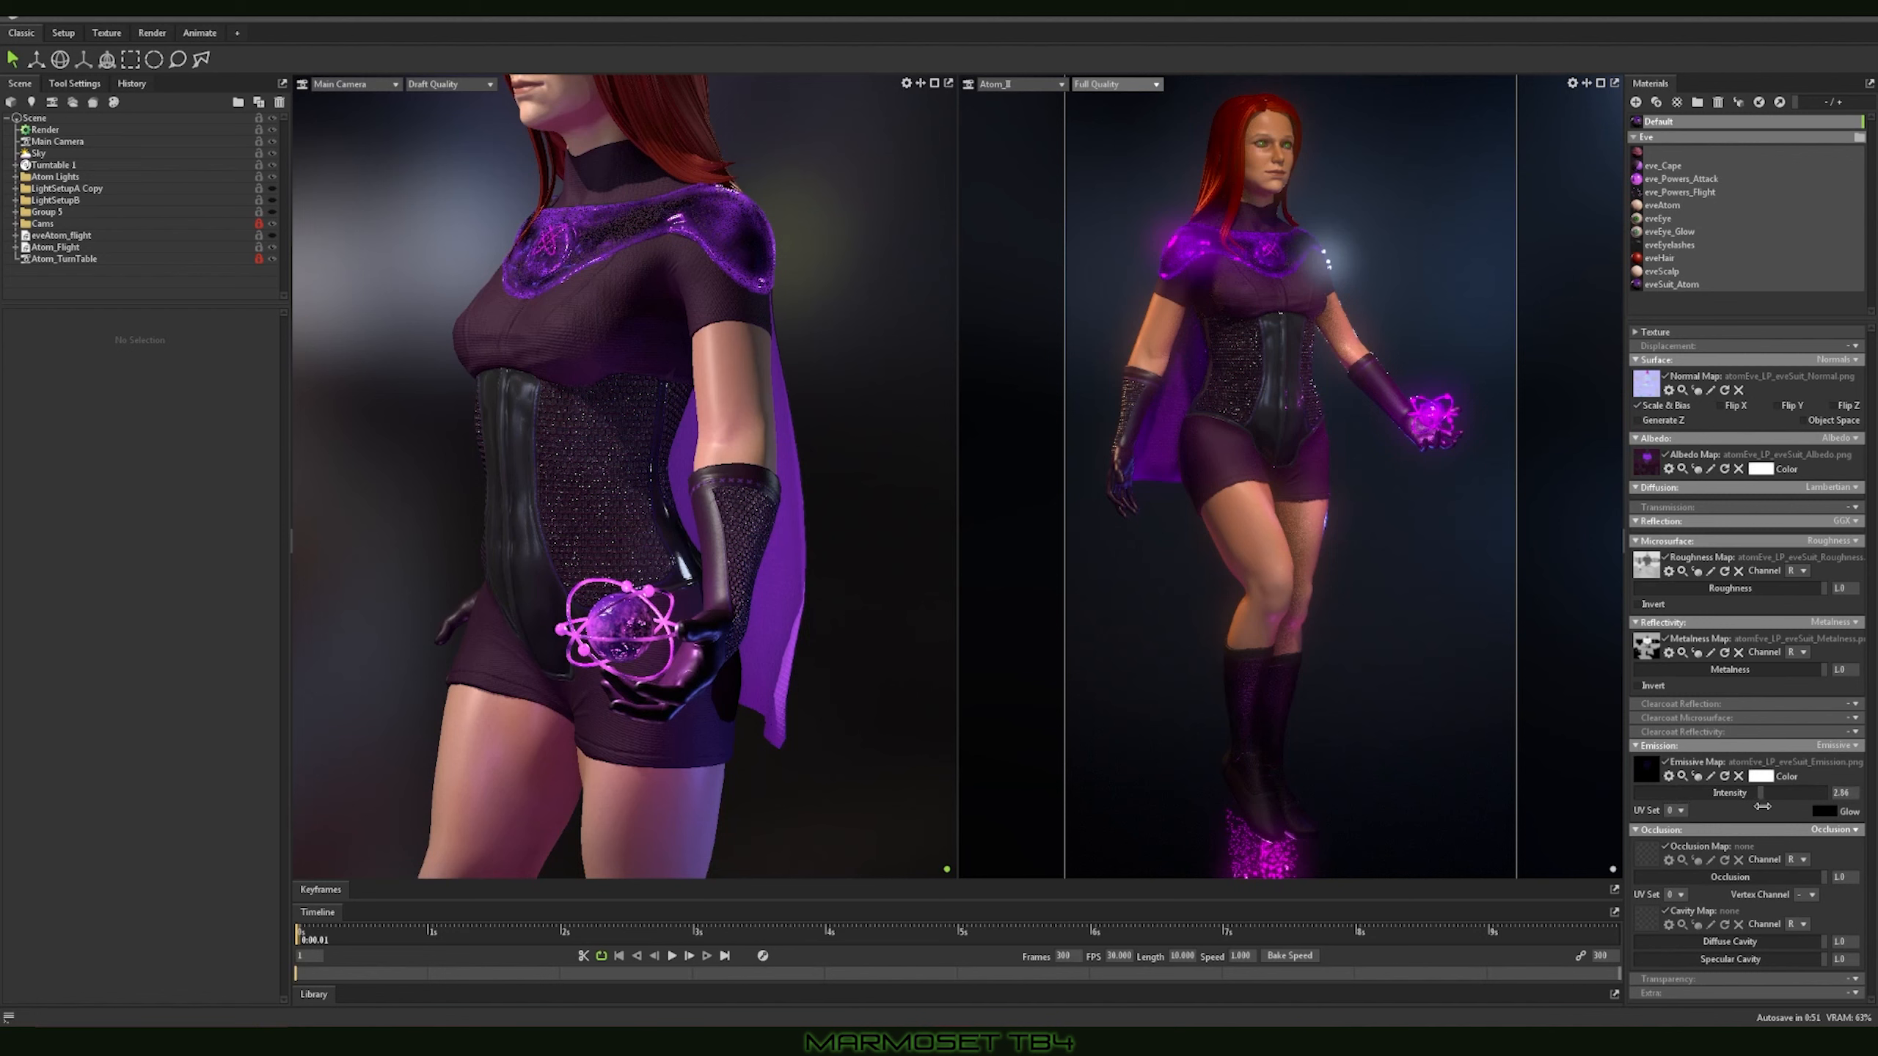
pyautogui.click(481, 85)
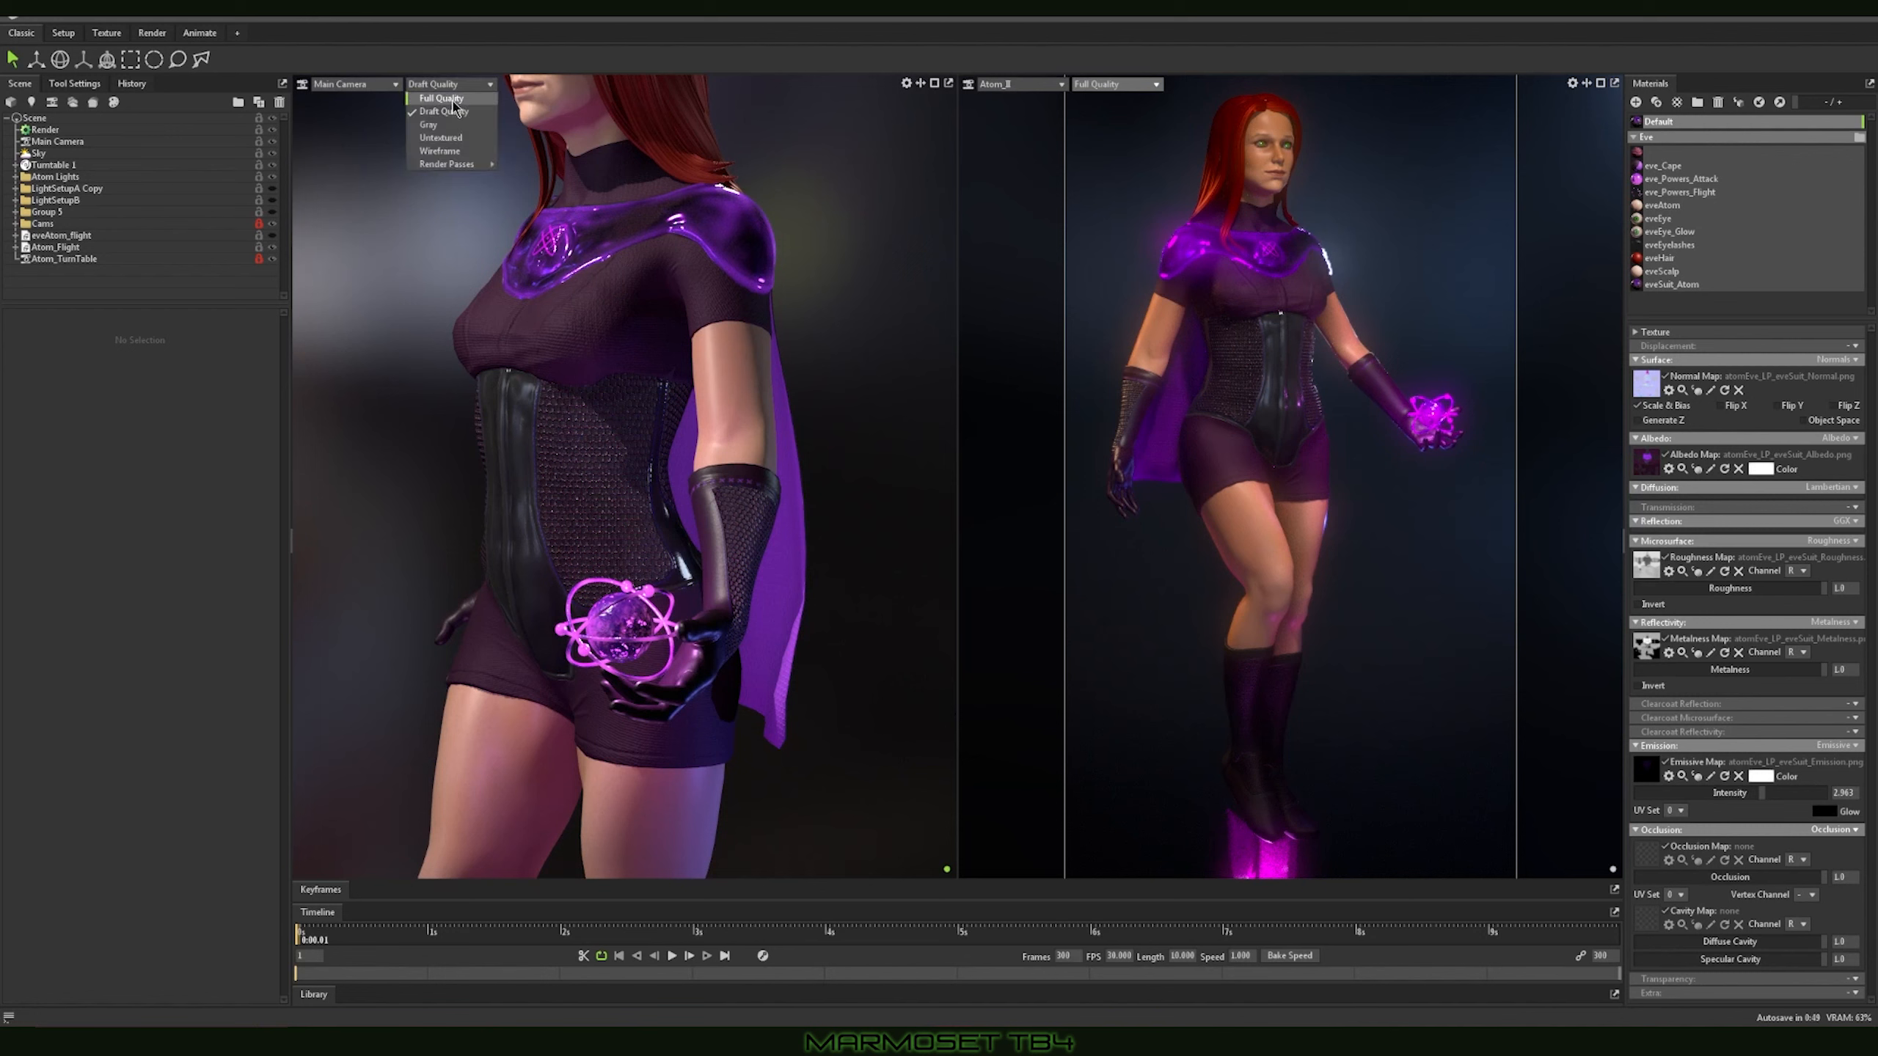
pyautogui.click(443, 98)
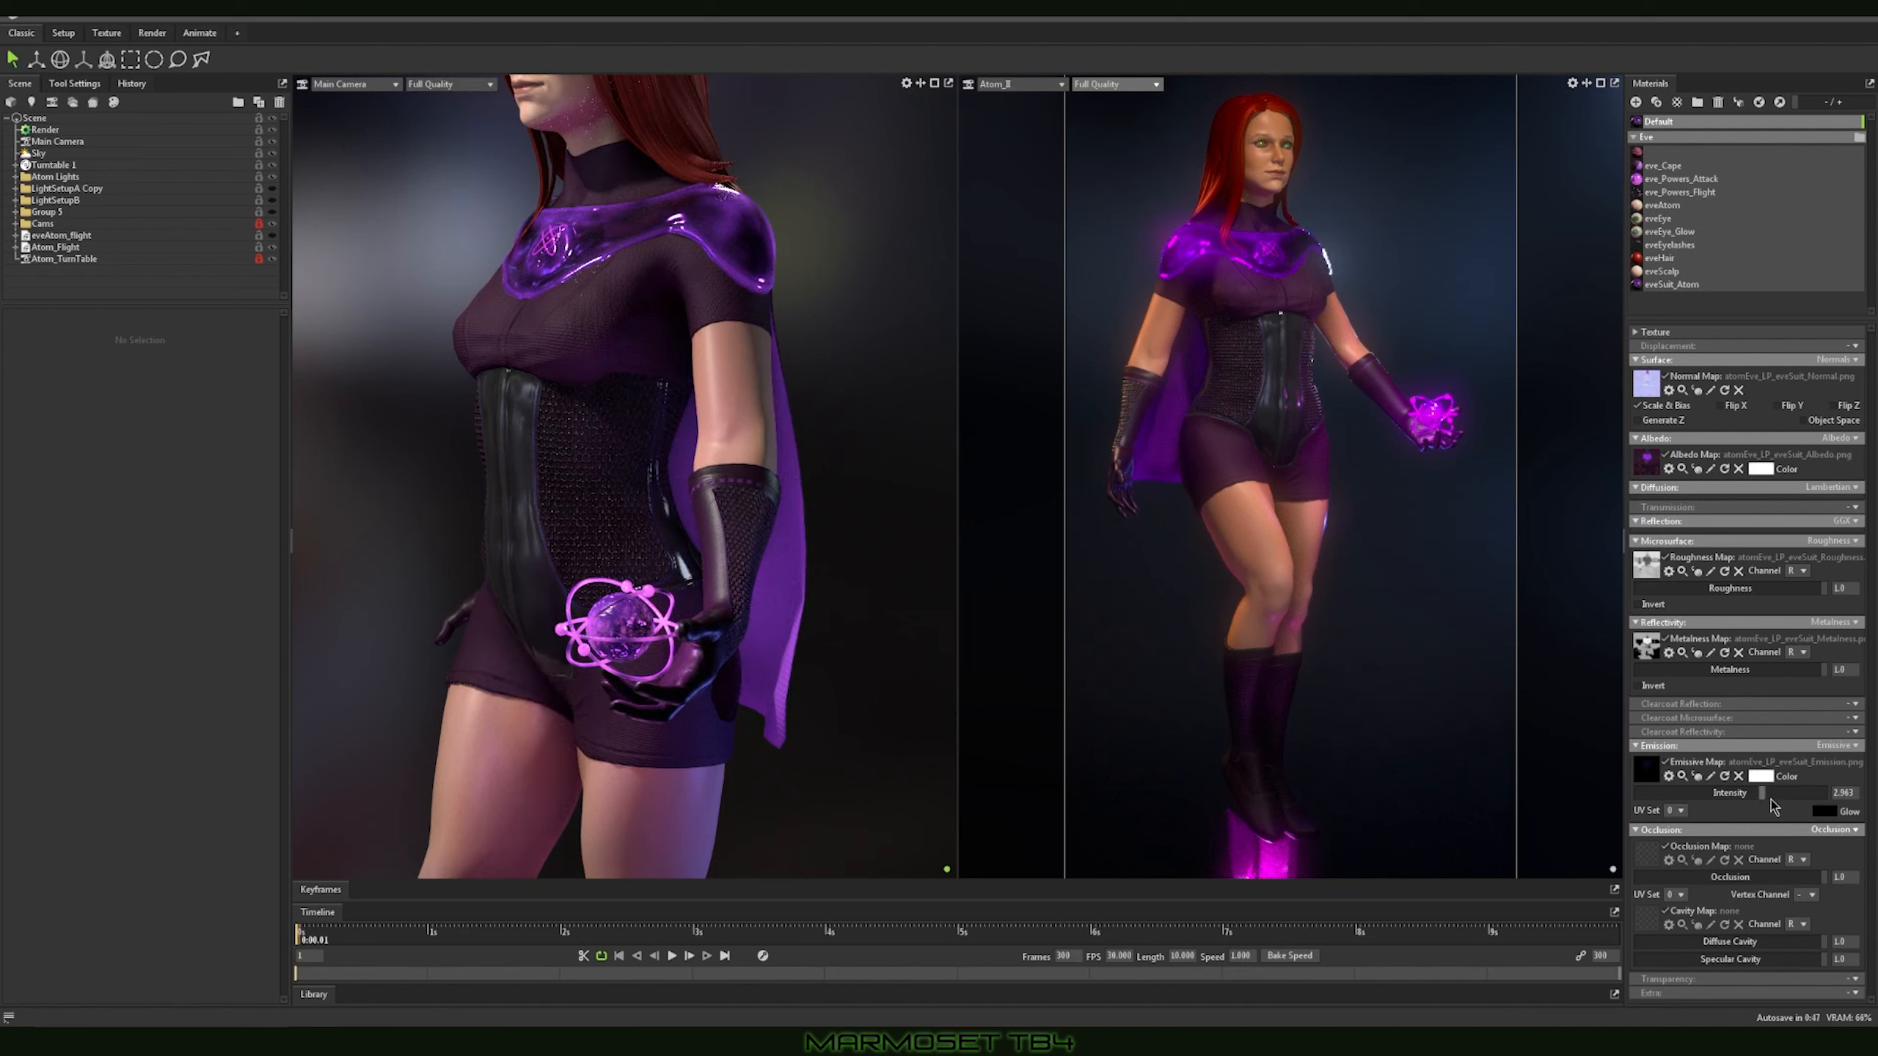
pyautogui.moveTo(1764, 795)
pyautogui.mouseDown()
pyautogui.moveTo(1626, 798)
pyautogui.moveTo(1764, 797)
pyautogui.mouseUp()
# Step: Examine the glowing collar shapes in the emission map image and raise the emission intensity to 9.423
pyautogui.click(1709, 776)
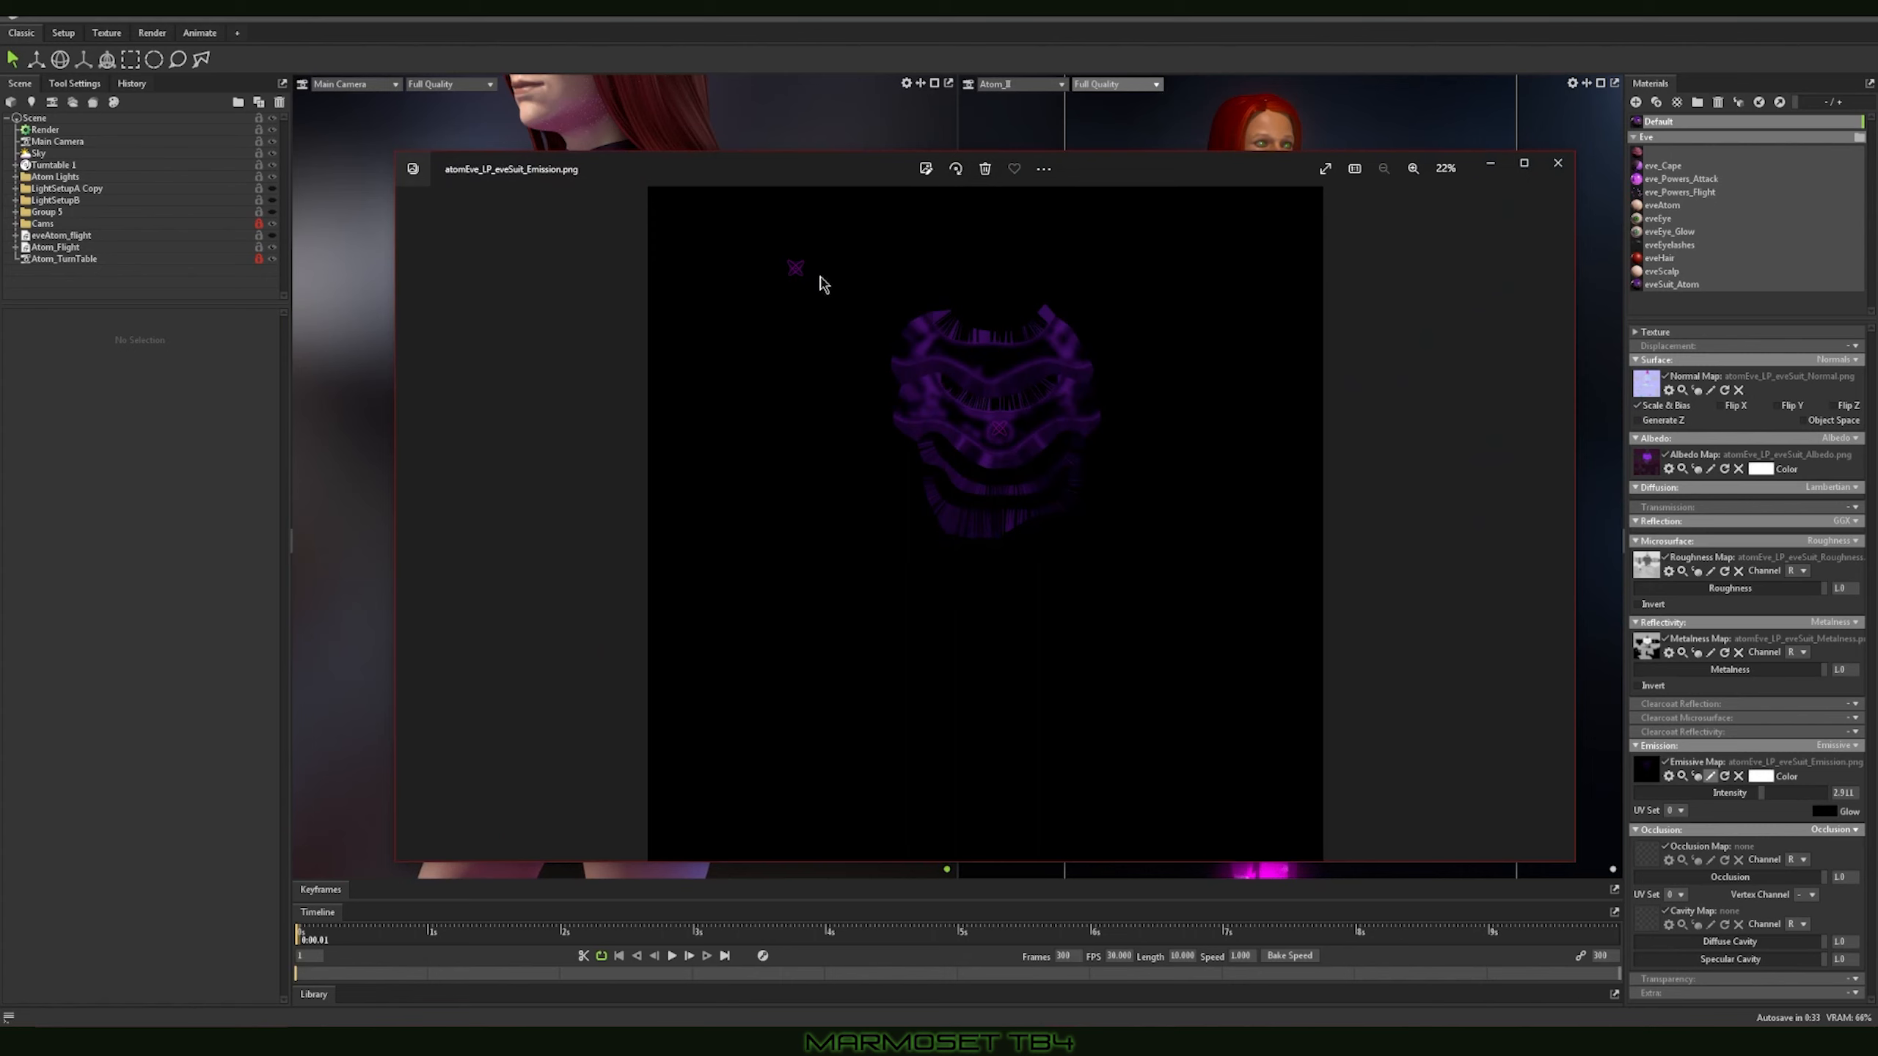
pyautogui.scroll(2, 820, 279)
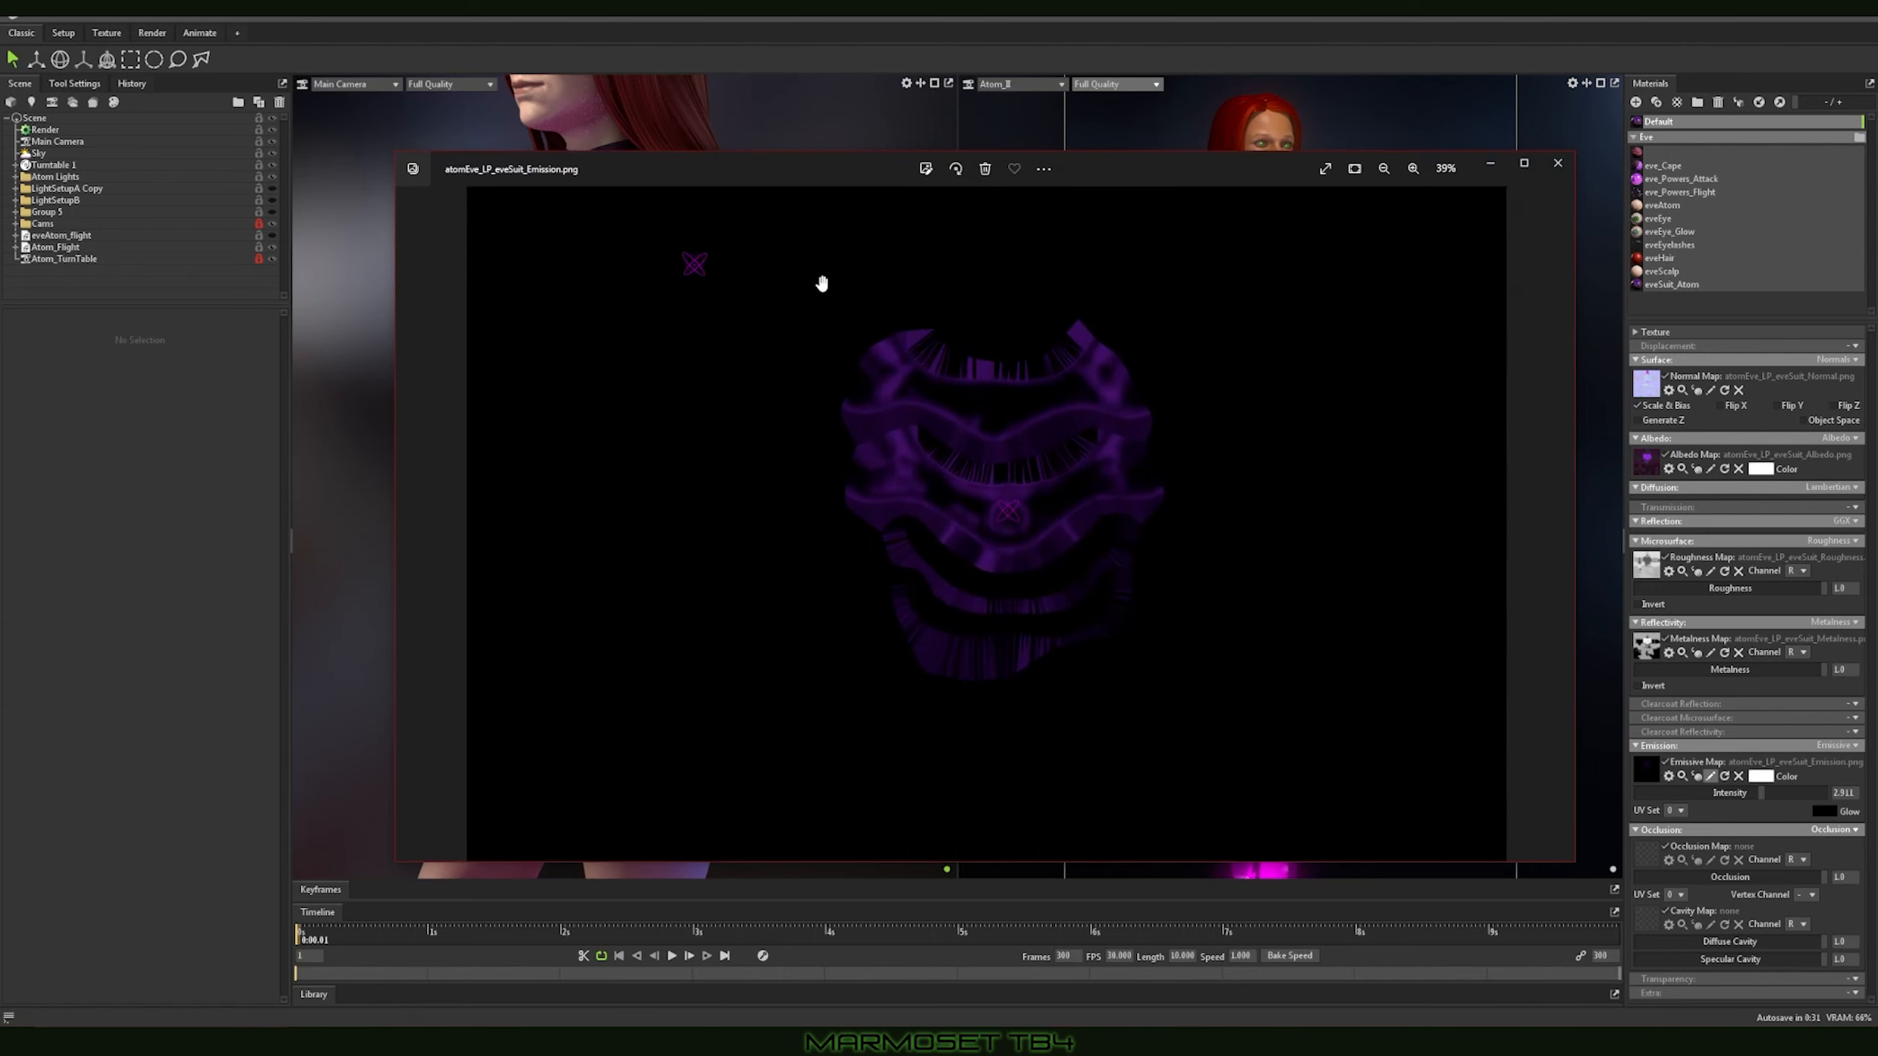
pyautogui.click(1557, 163)
pyautogui.moveTo(1755, 798); pyautogui.dragTo(1825, 799)
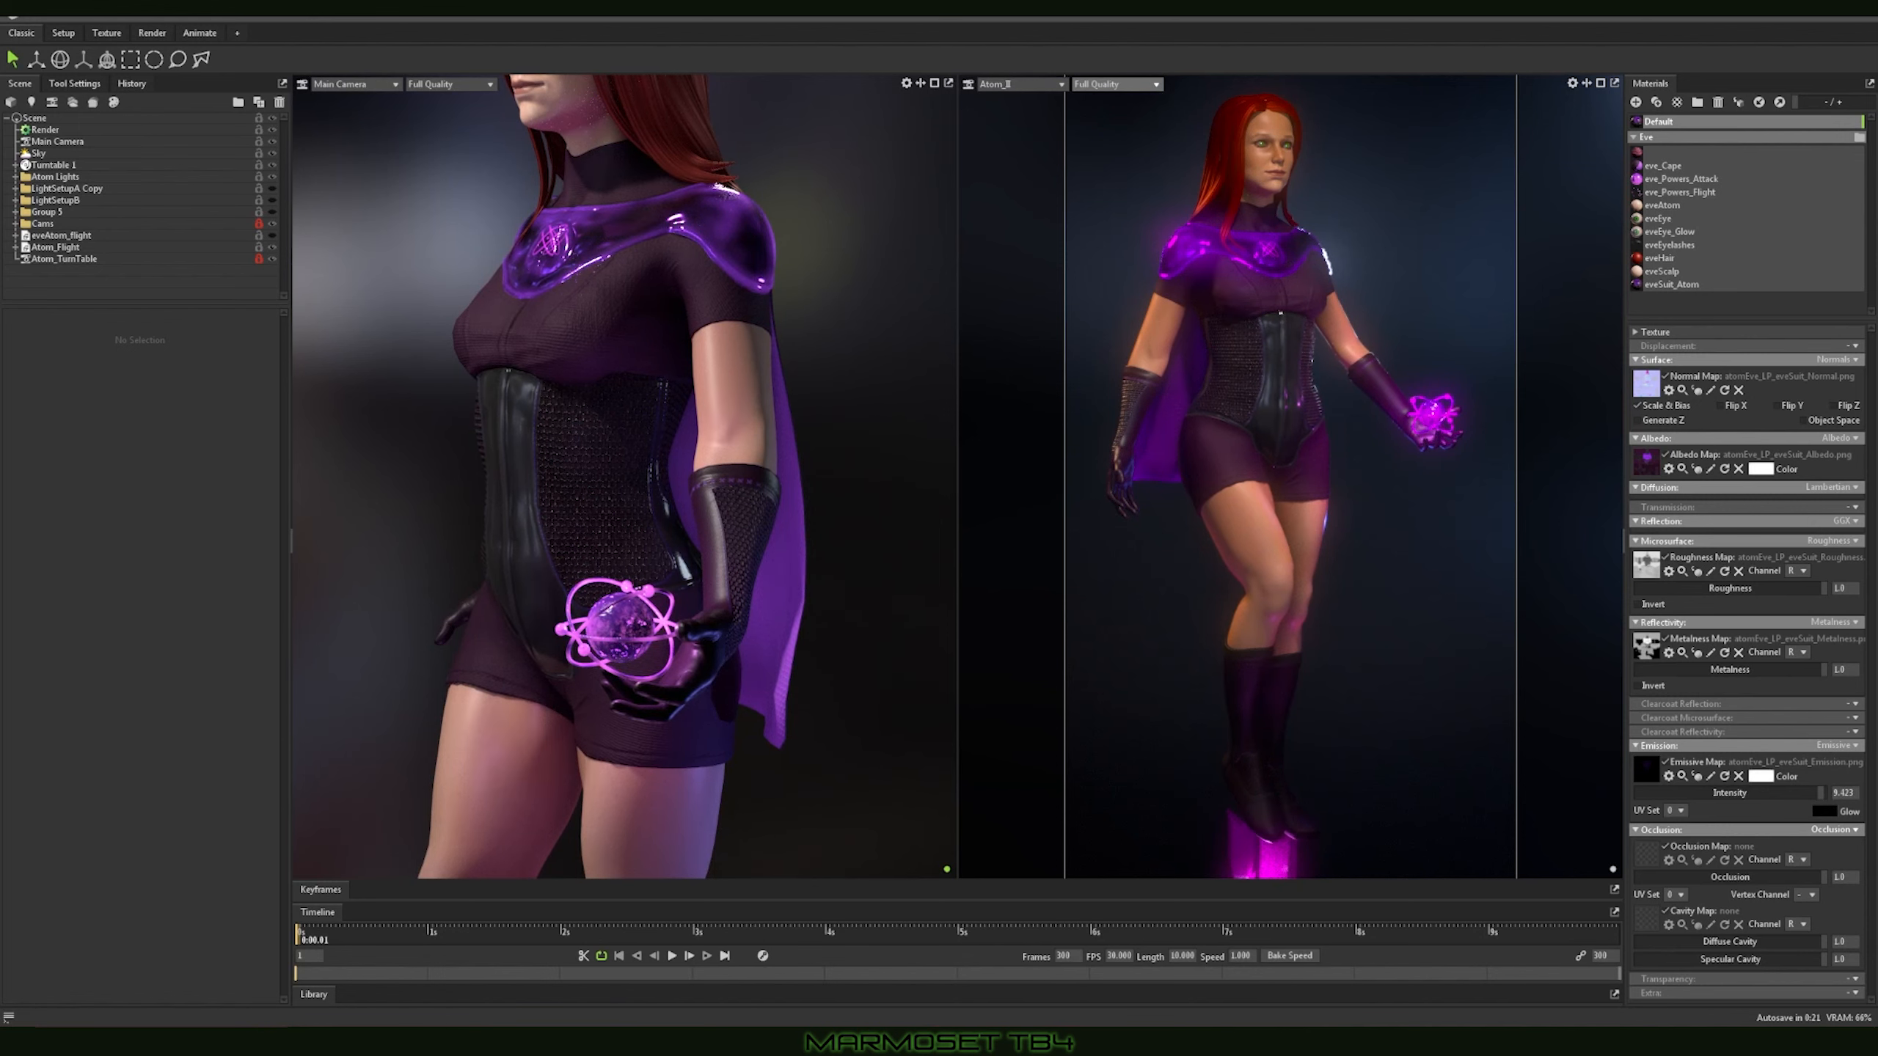
# Step: View the atomEve_LP_eveSuit_Occlusion.png image and assign it as the Default material's occlusion map
pyautogui.hotkey('alt', 'Tab')
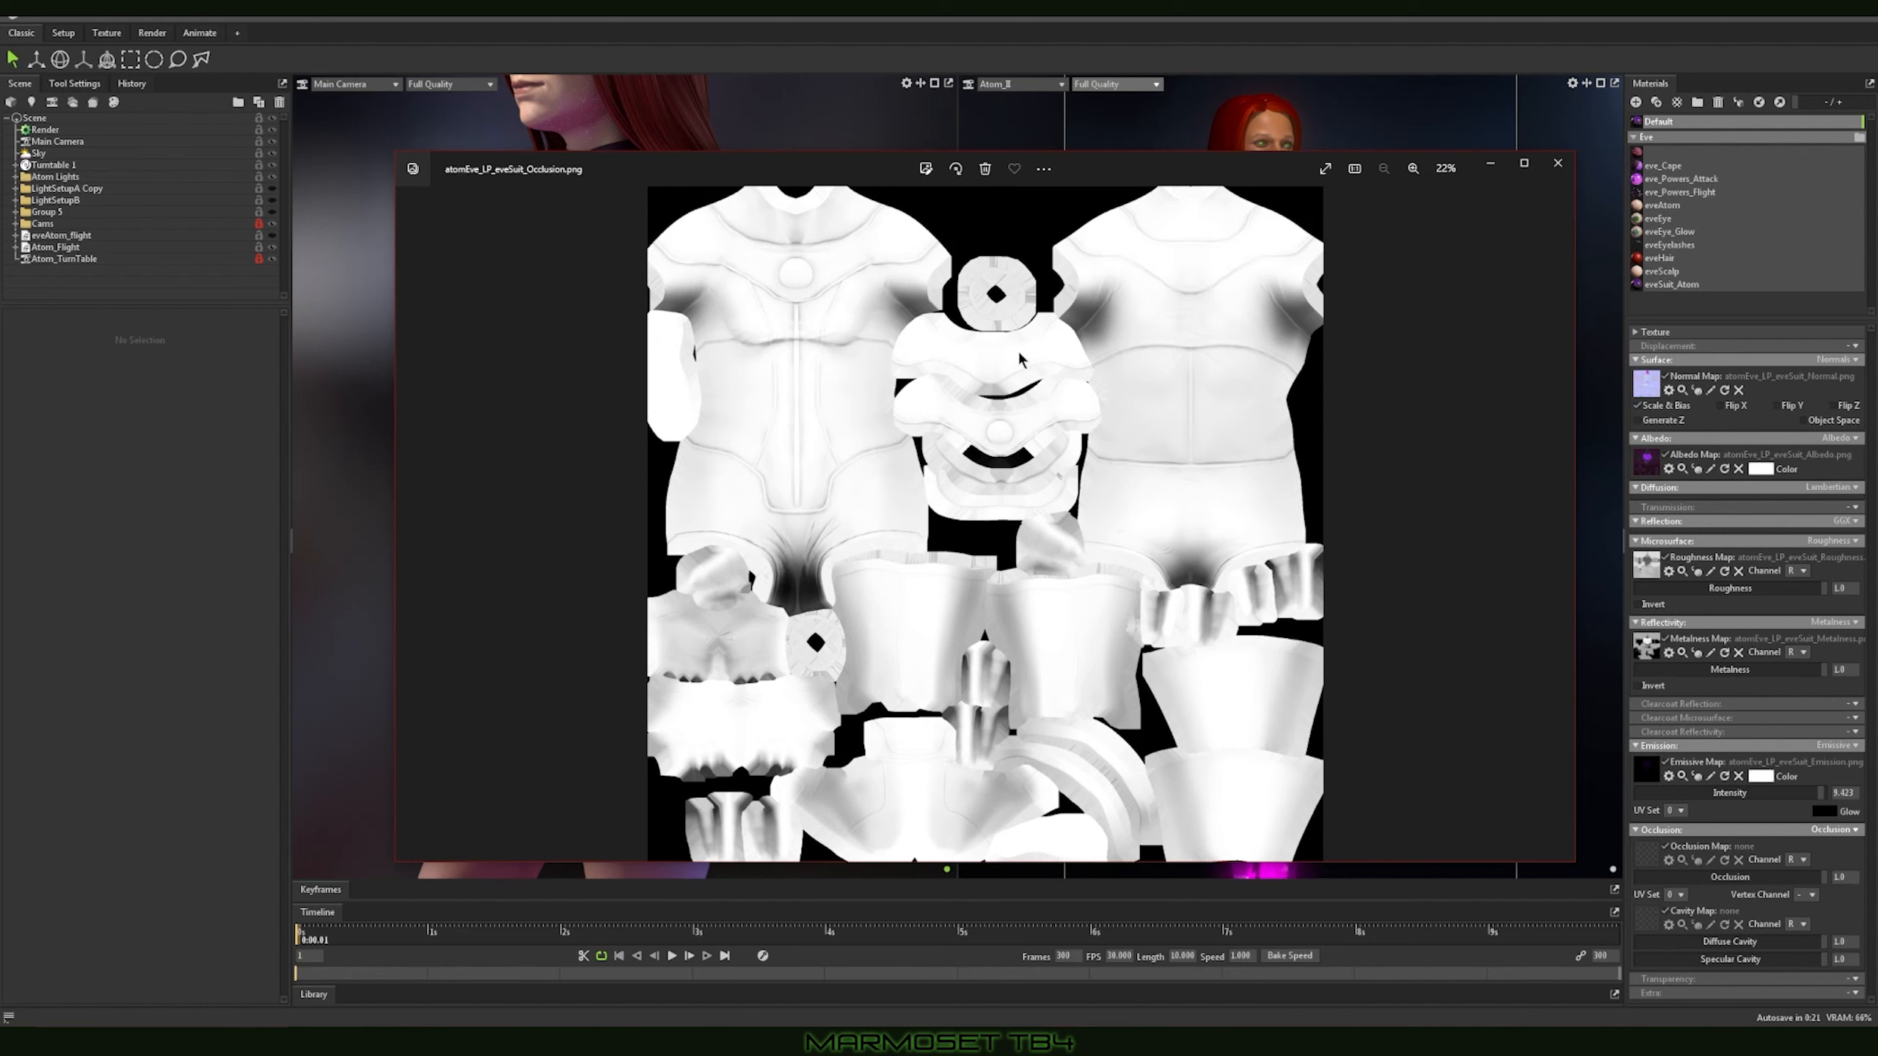
pyautogui.click(1557, 163)
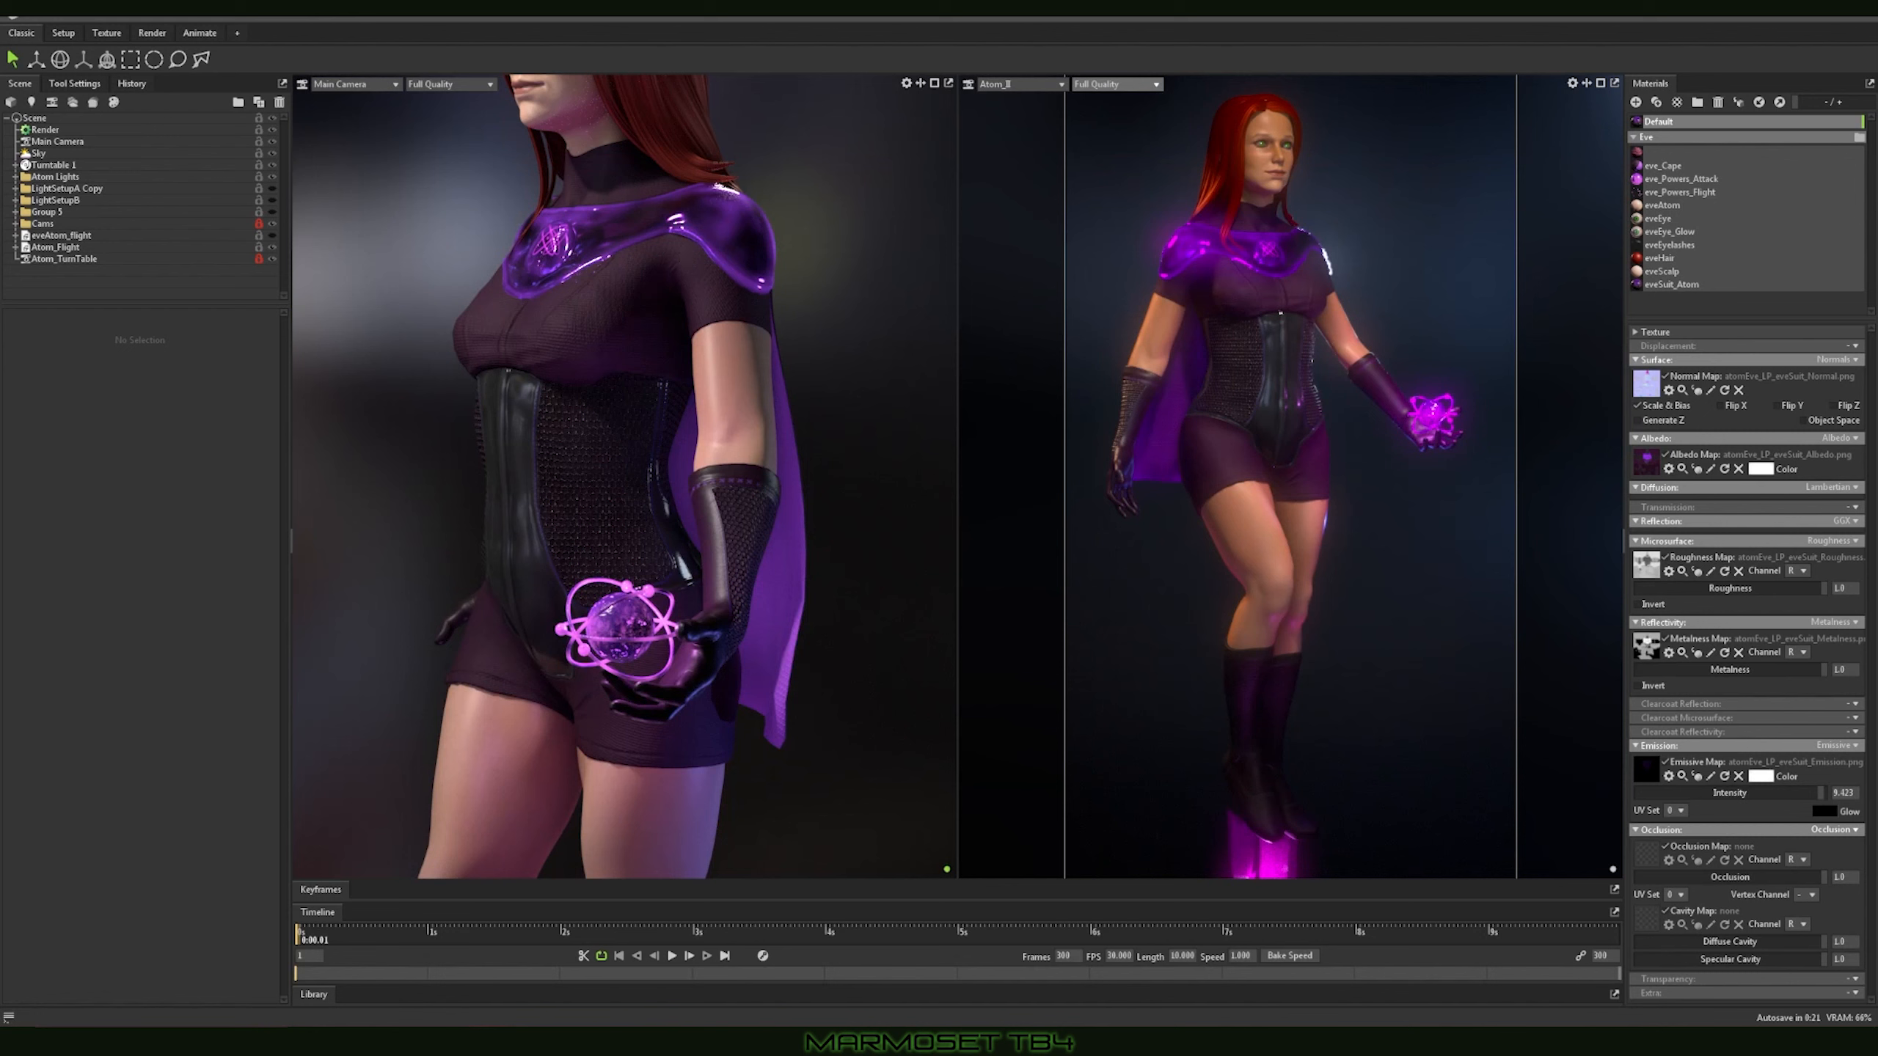
pyautogui.click(1644, 856)
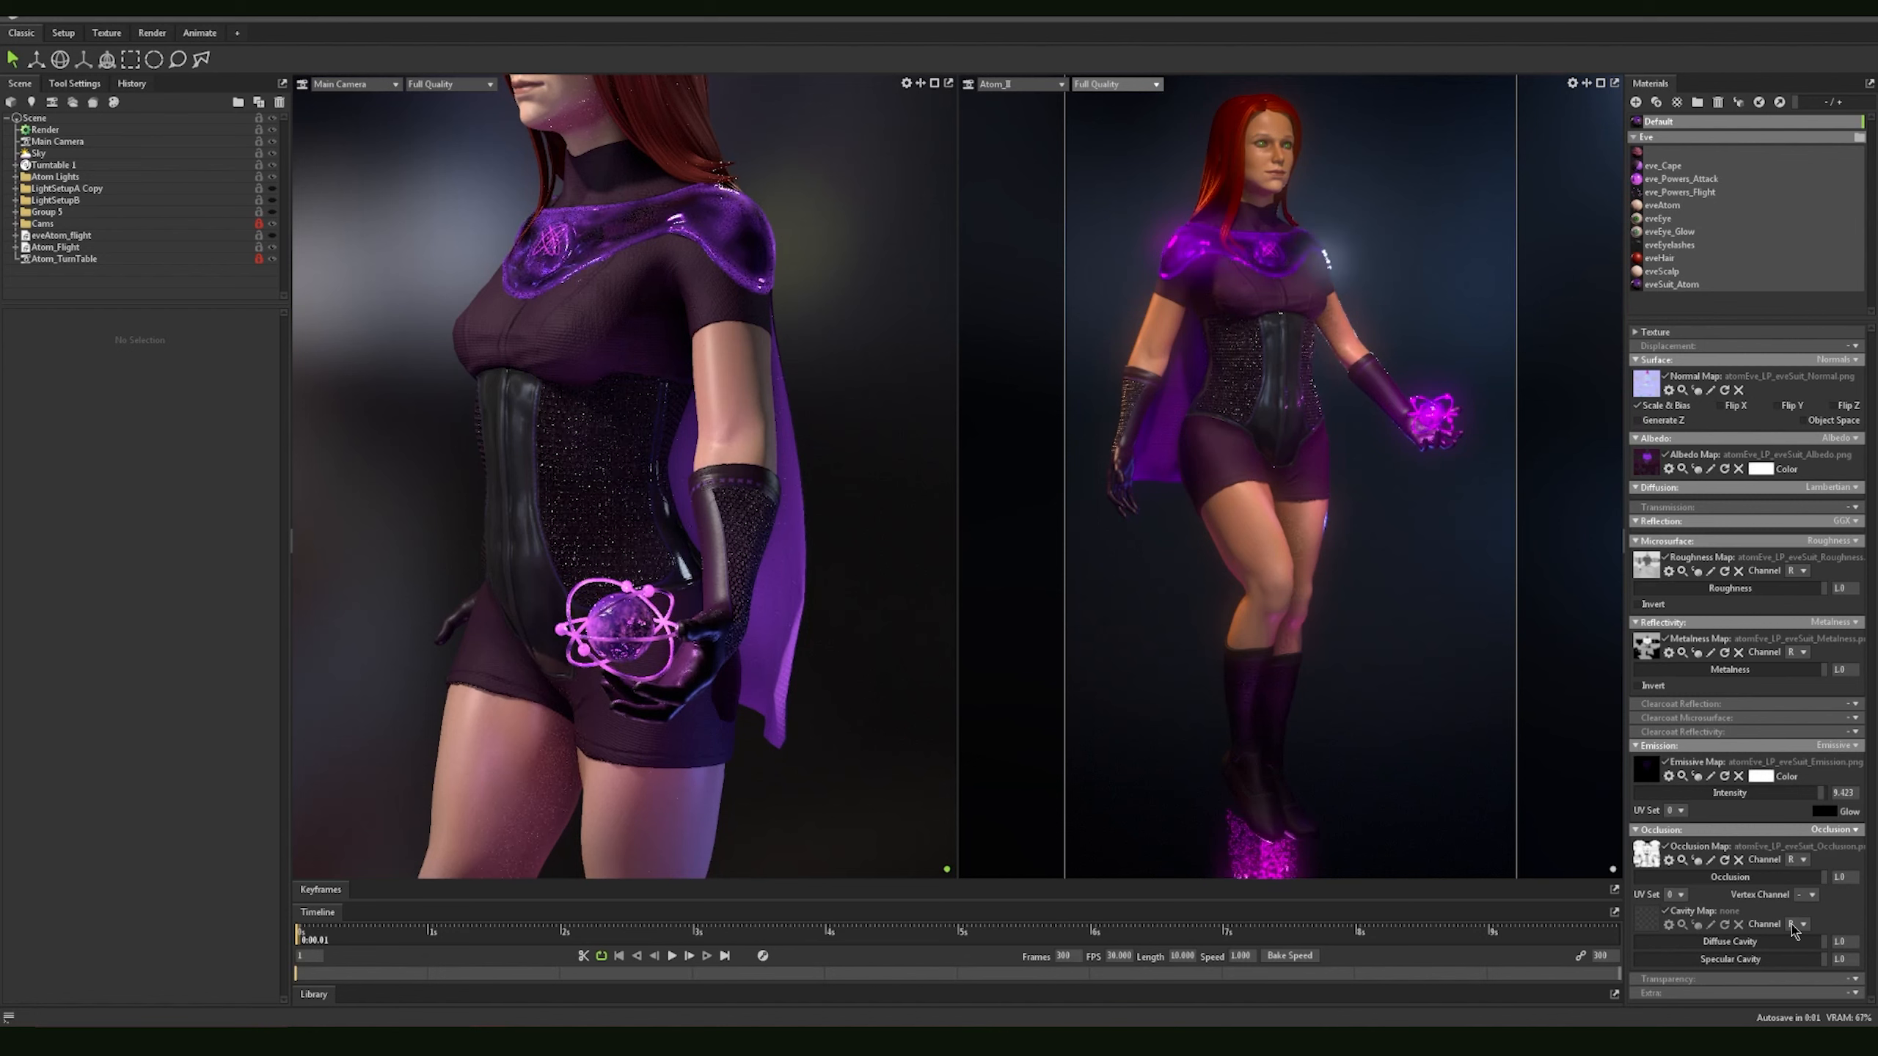
# Step: Try channel A for the occlusion map, return it to channel R, and test the occlusion strength
pyautogui.click(1803, 862)
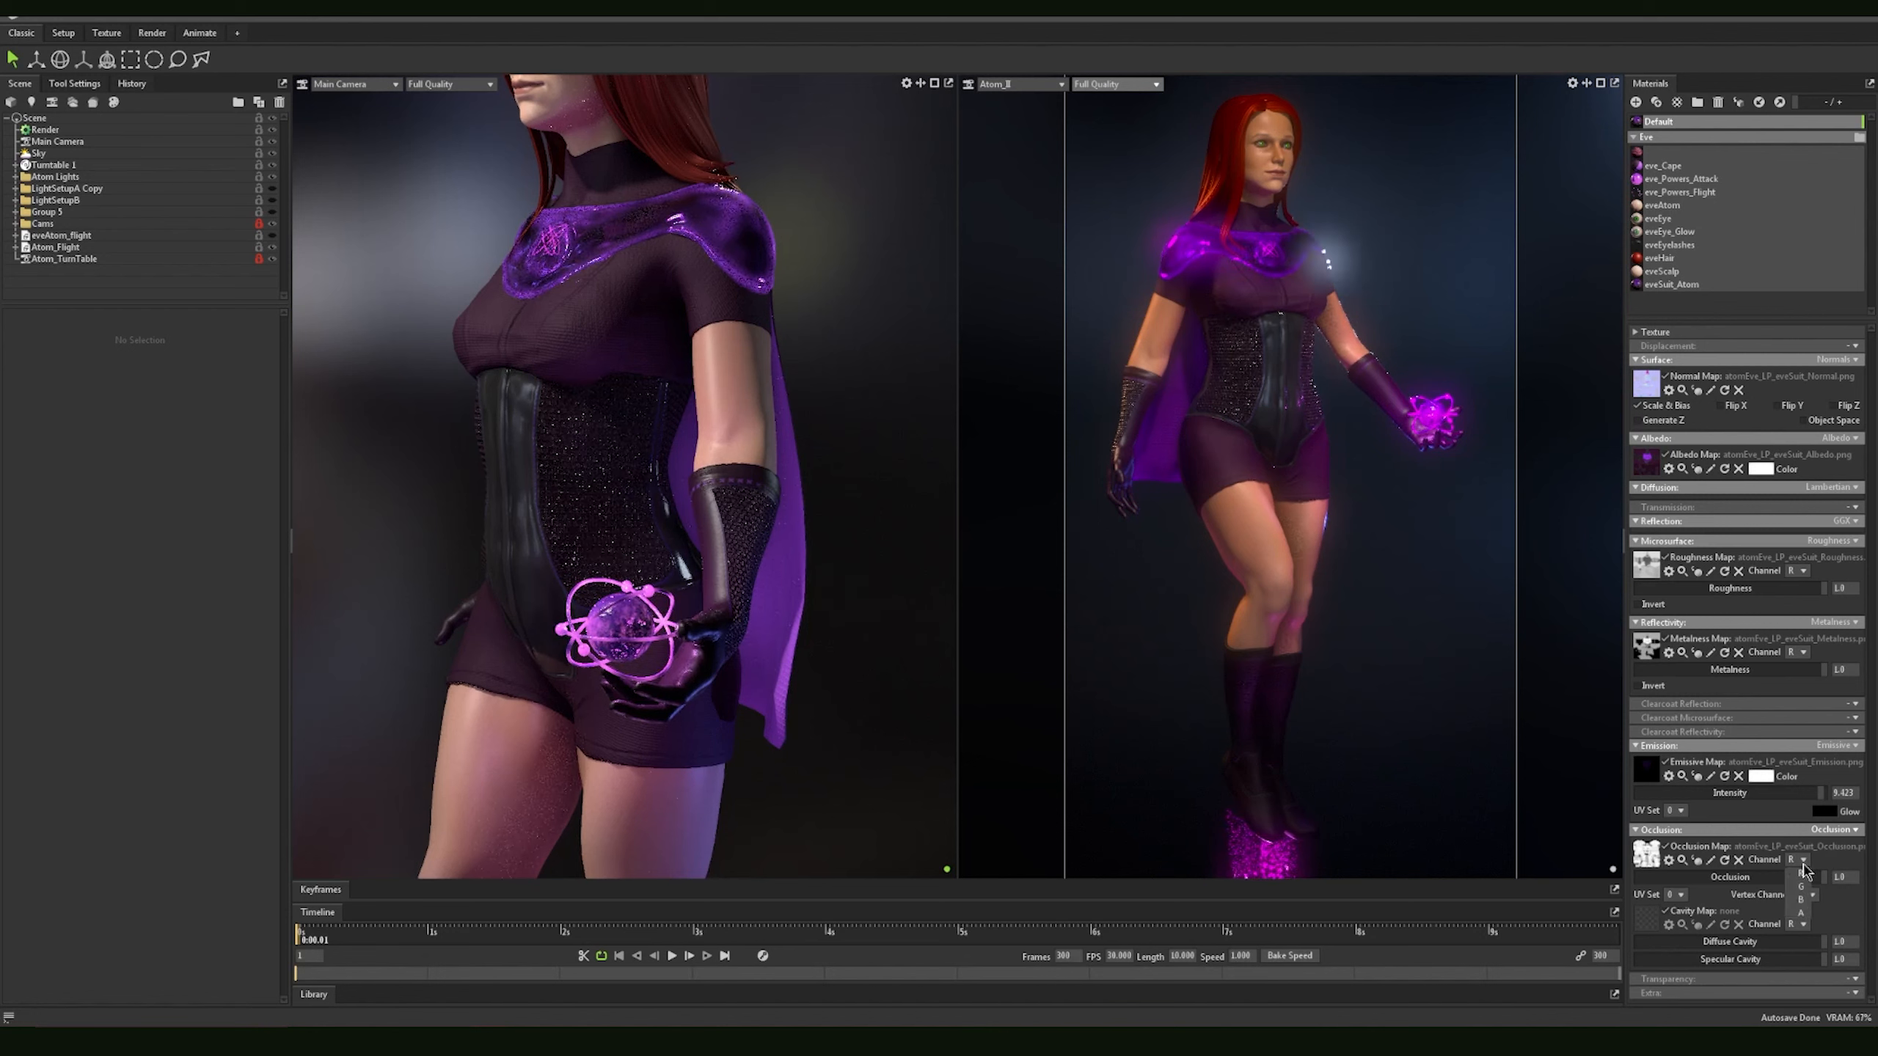
pyautogui.click(1800, 915)
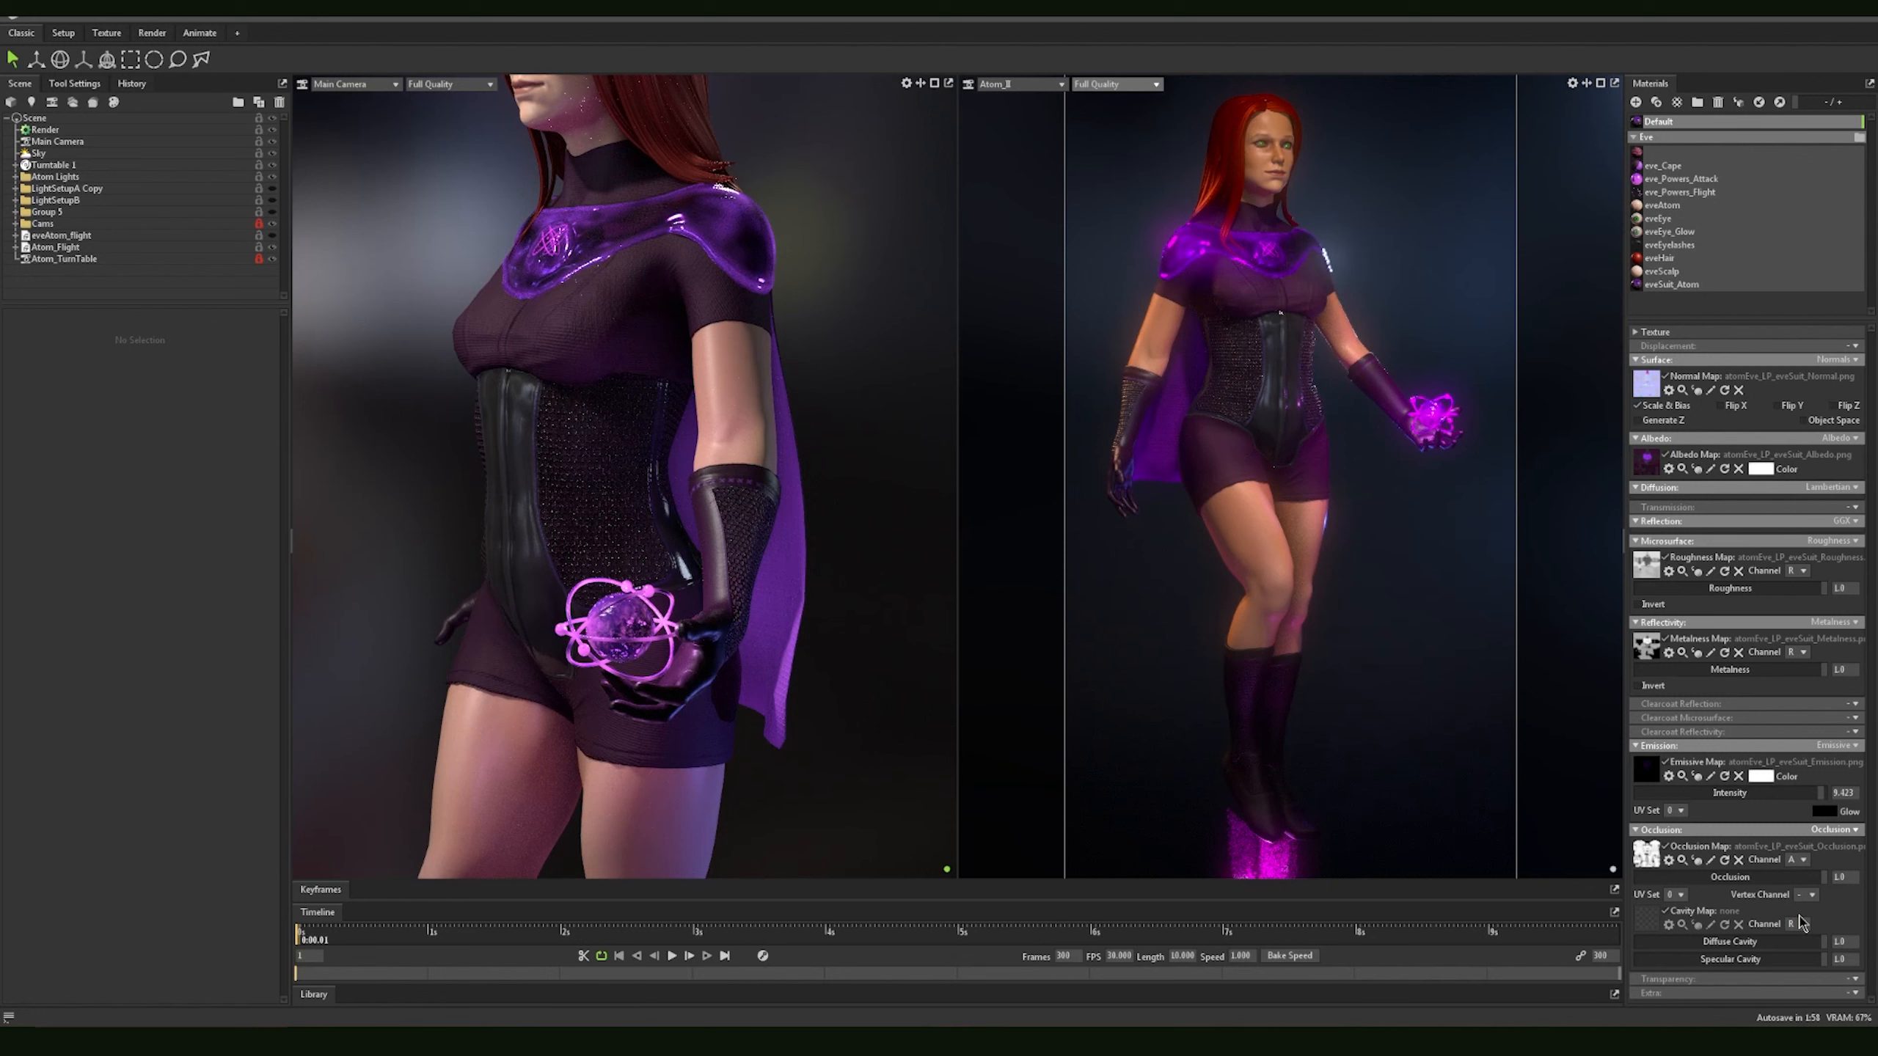
pyautogui.click(1801, 864)
pyautogui.click(1800, 873)
pyautogui.moveTo(1824, 877)
pyautogui.mouseDown()
pyautogui.moveTo(1640, 882)
pyautogui.moveTo(1826, 885)
pyautogui.mouseUp()
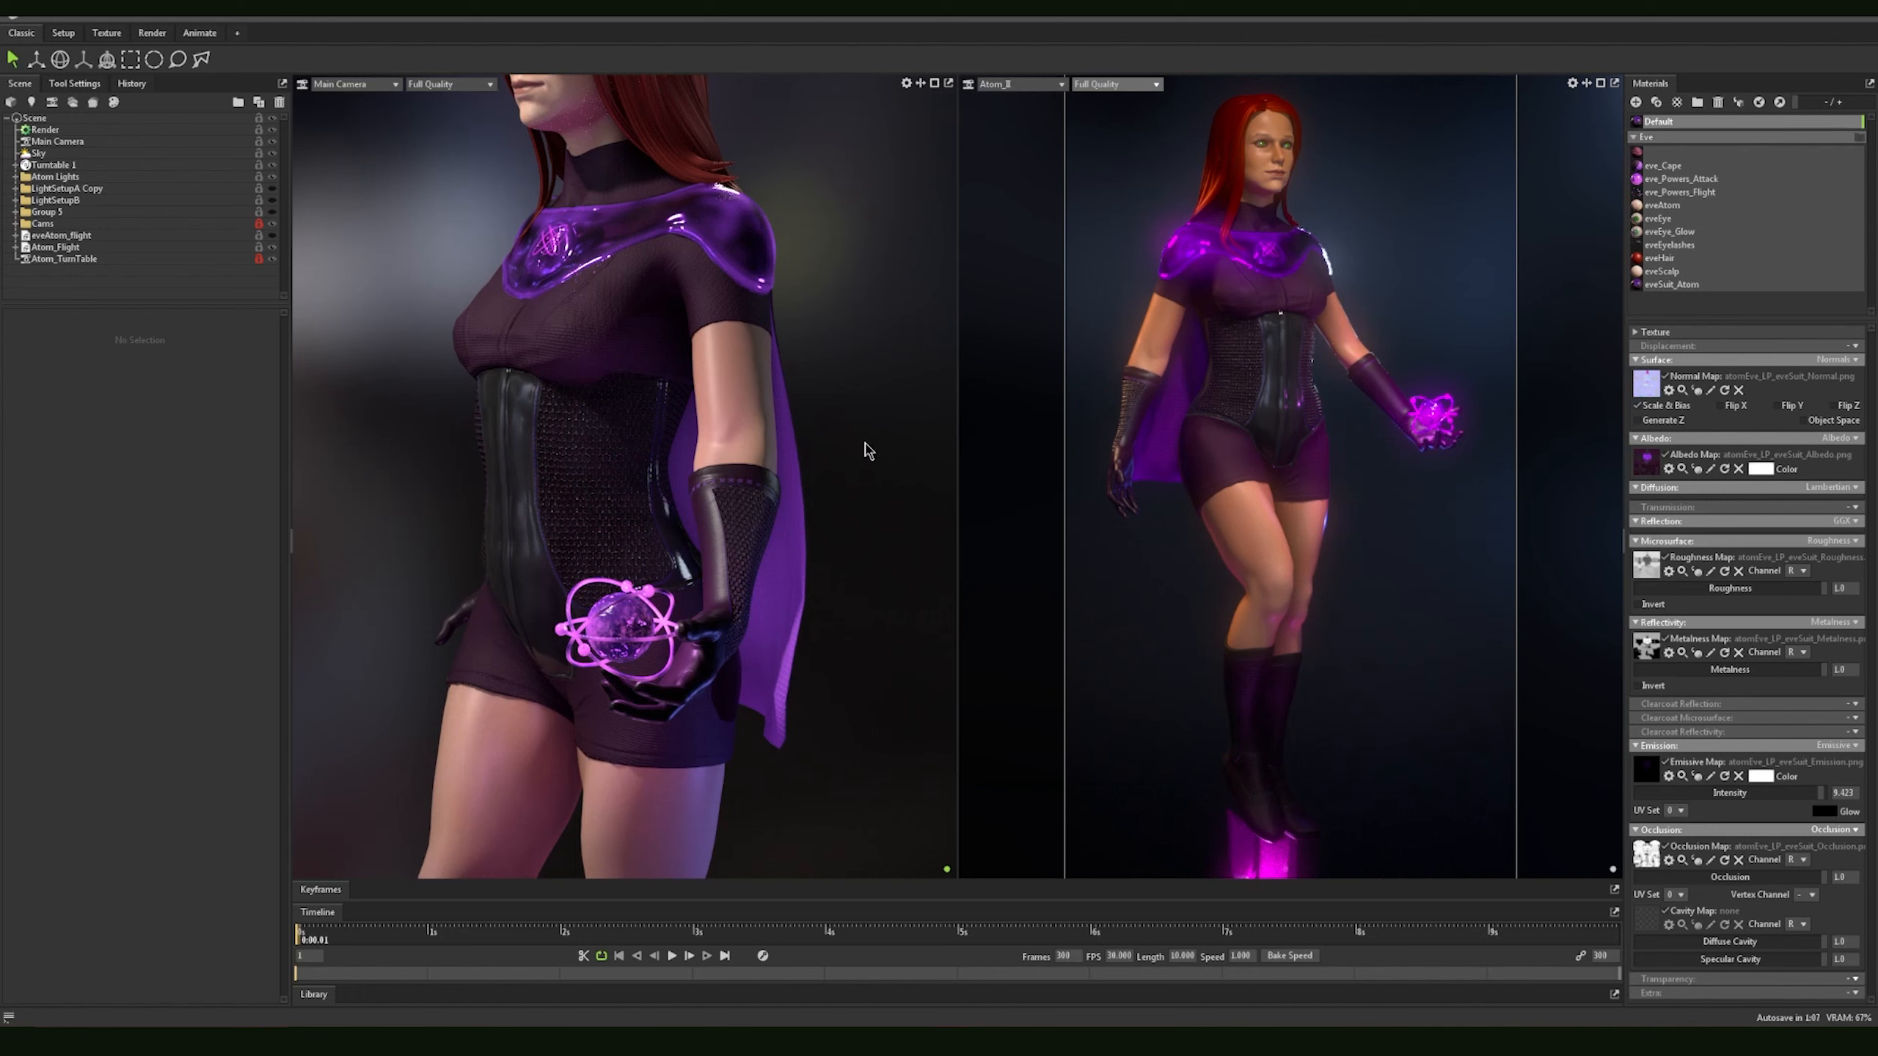
# Step: Examine the suit's metalness map image again and look over the texture files in the Eve 2.0 folder
pyautogui.press('f')
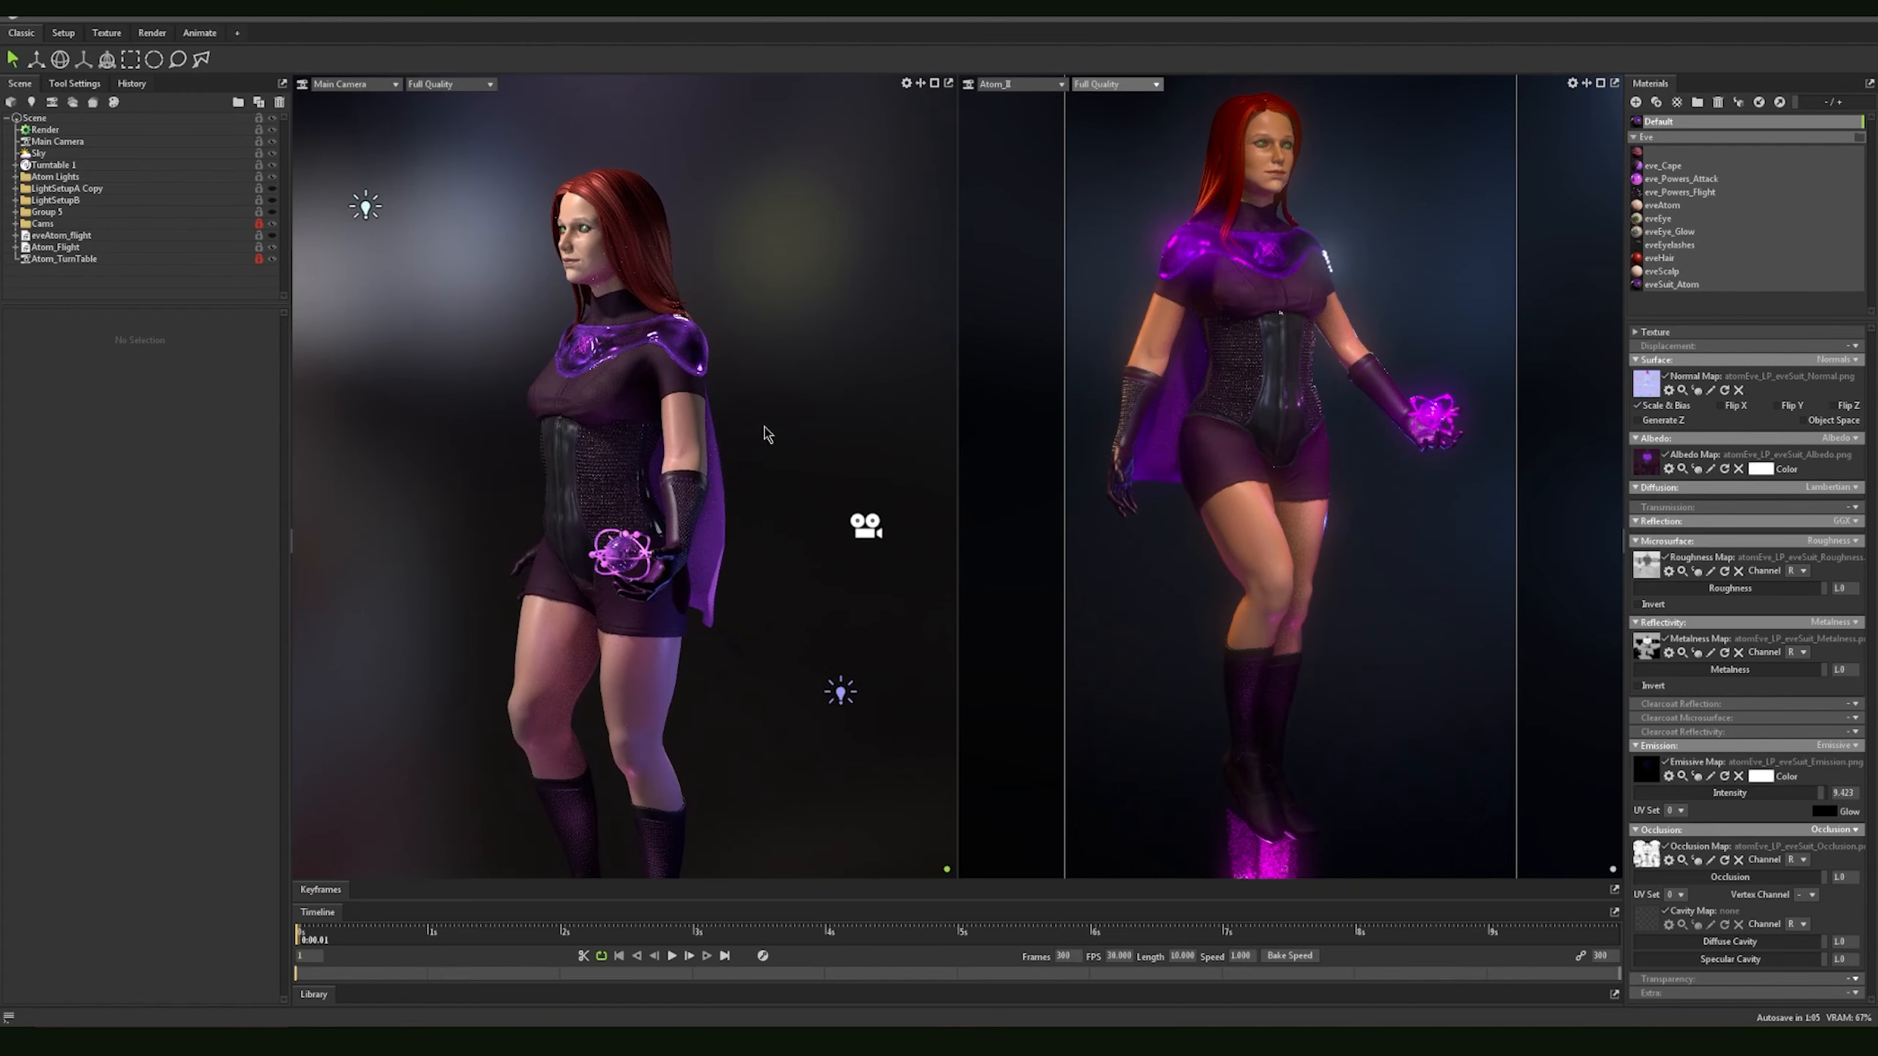
pyautogui.moveTo(830, 487); pyautogui.dragTo(890, 490)
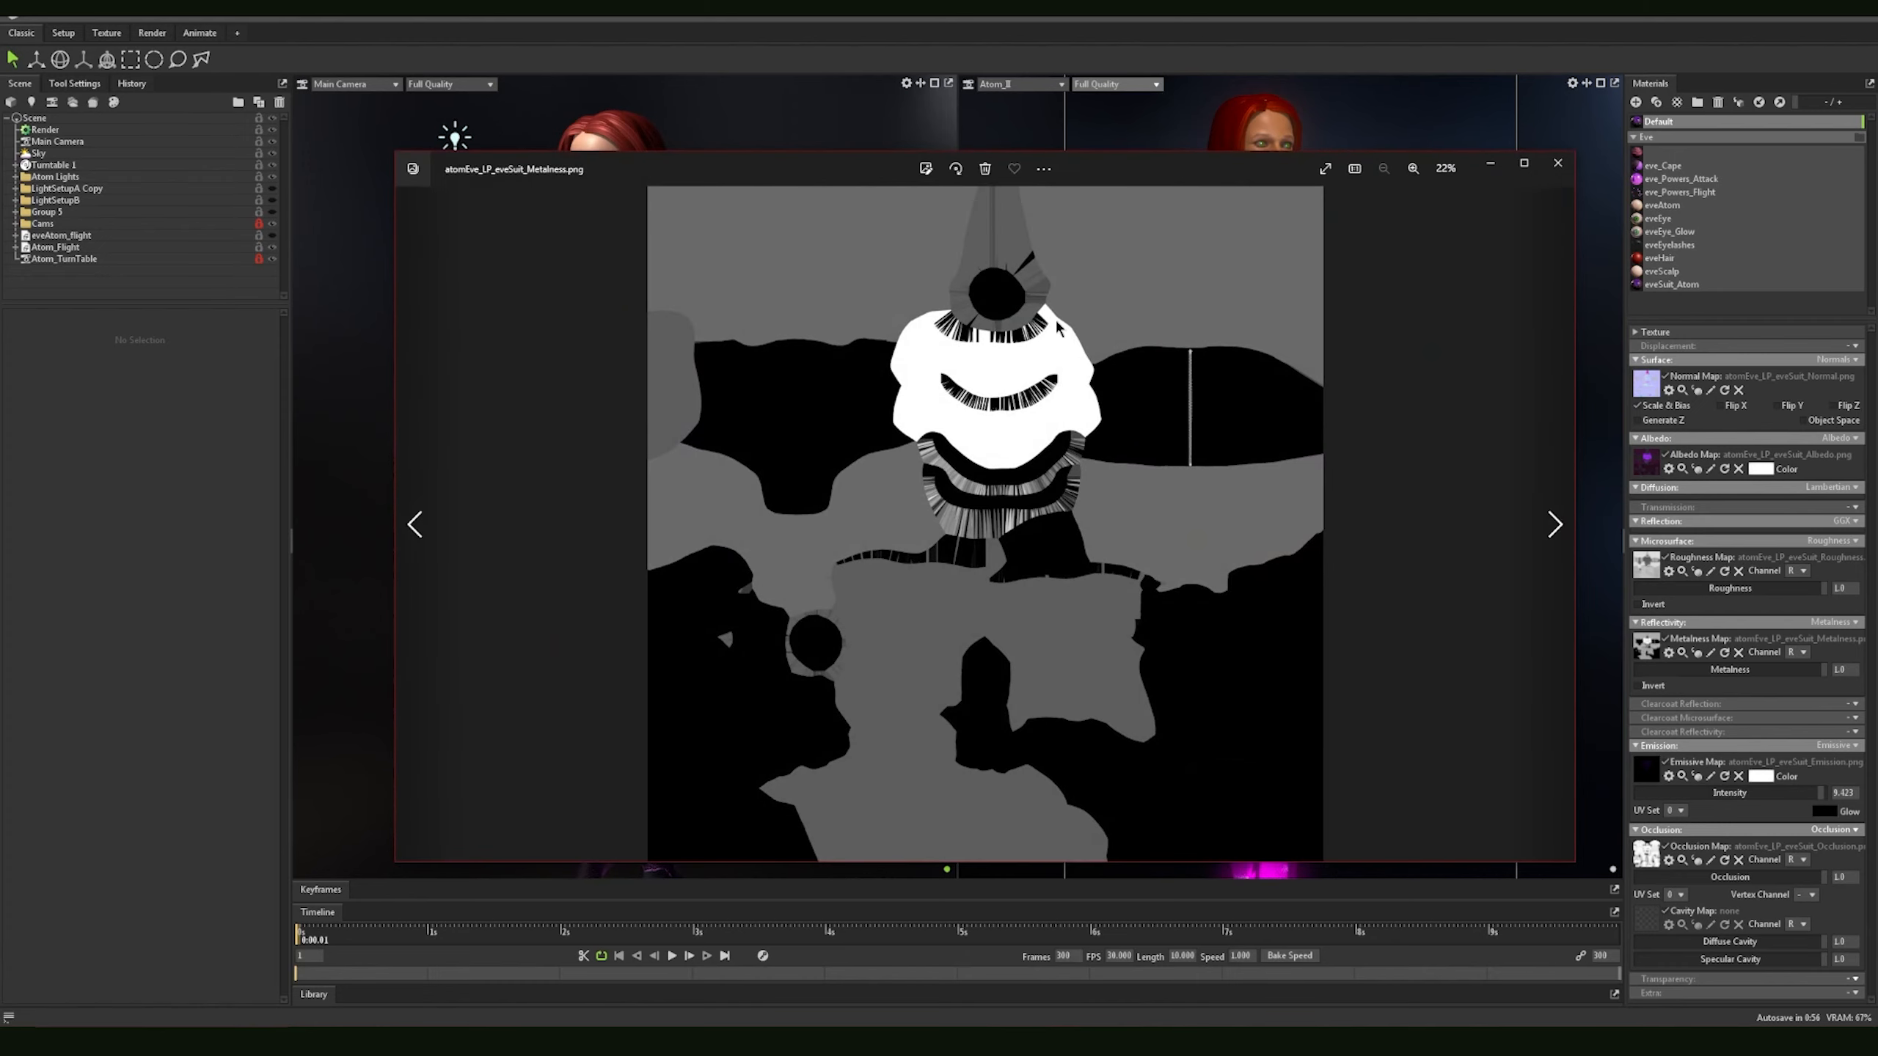
pyautogui.scroll(2, 1058, 329)
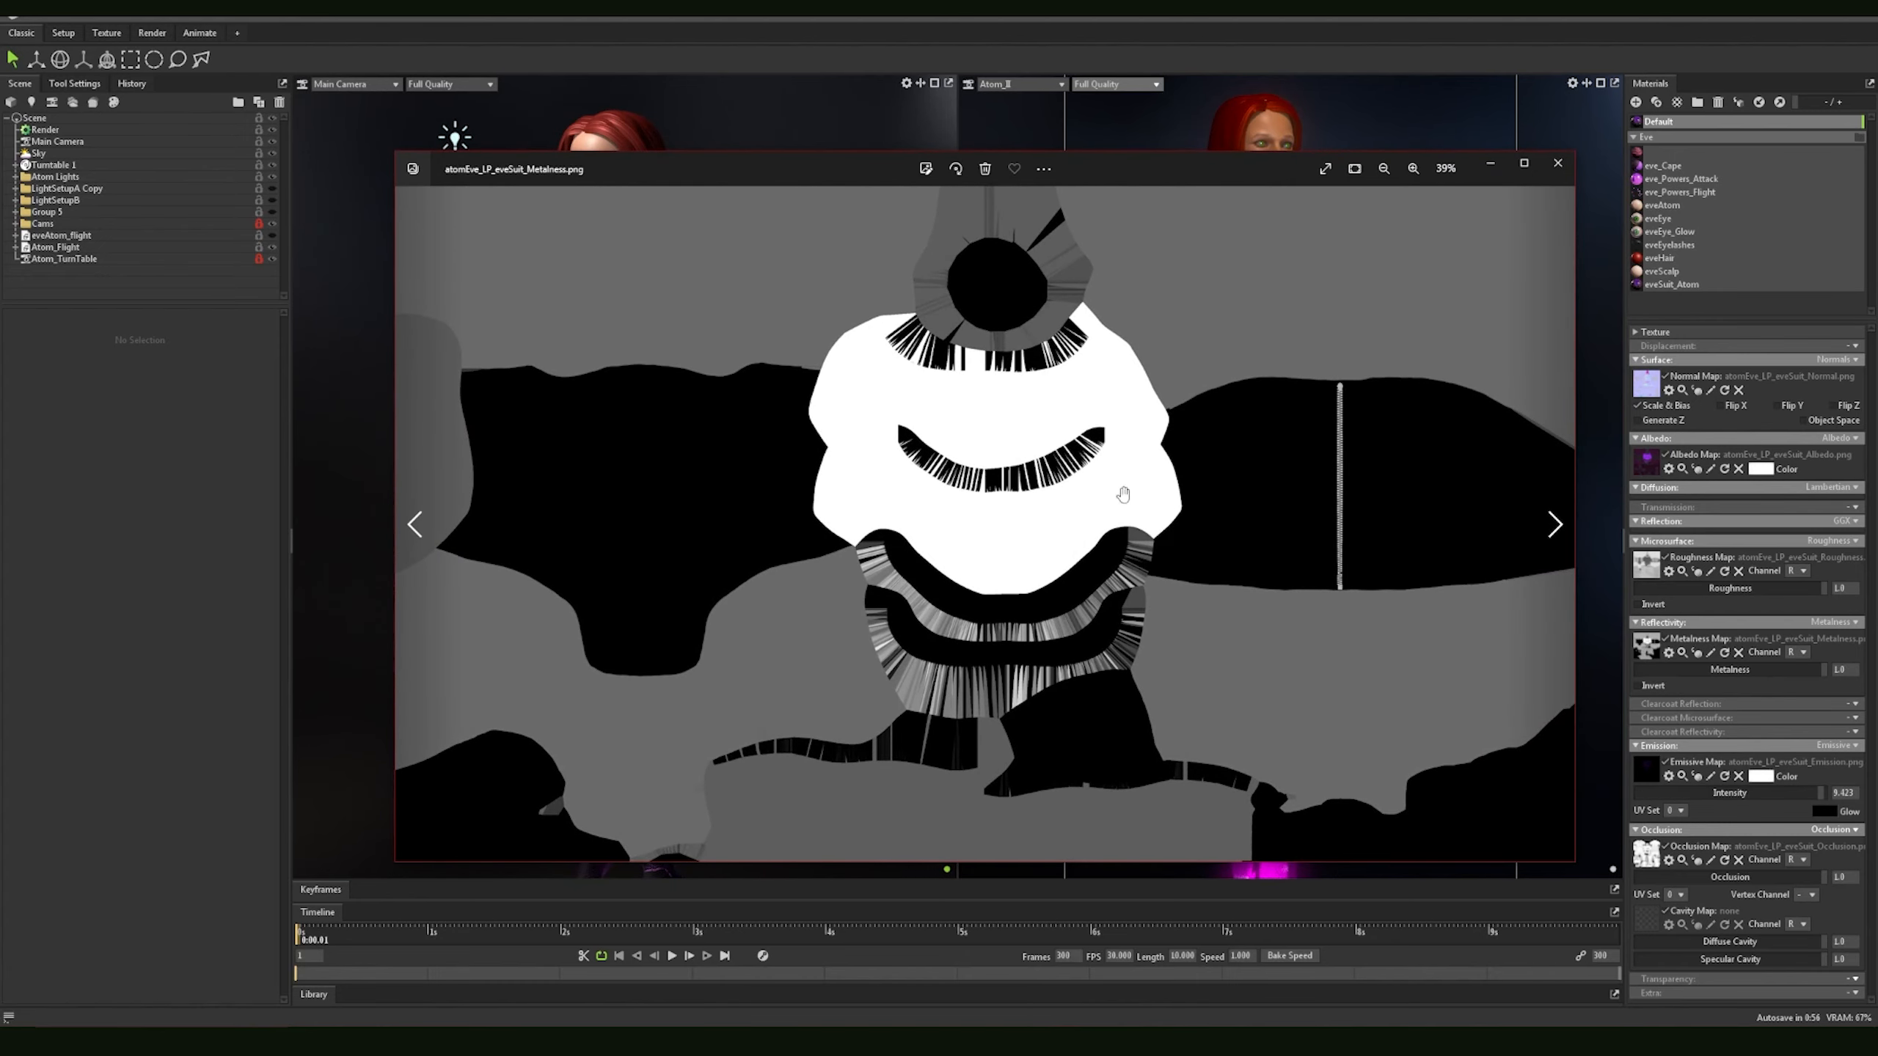
pyautogui.scroll(-2, 1064, 422)
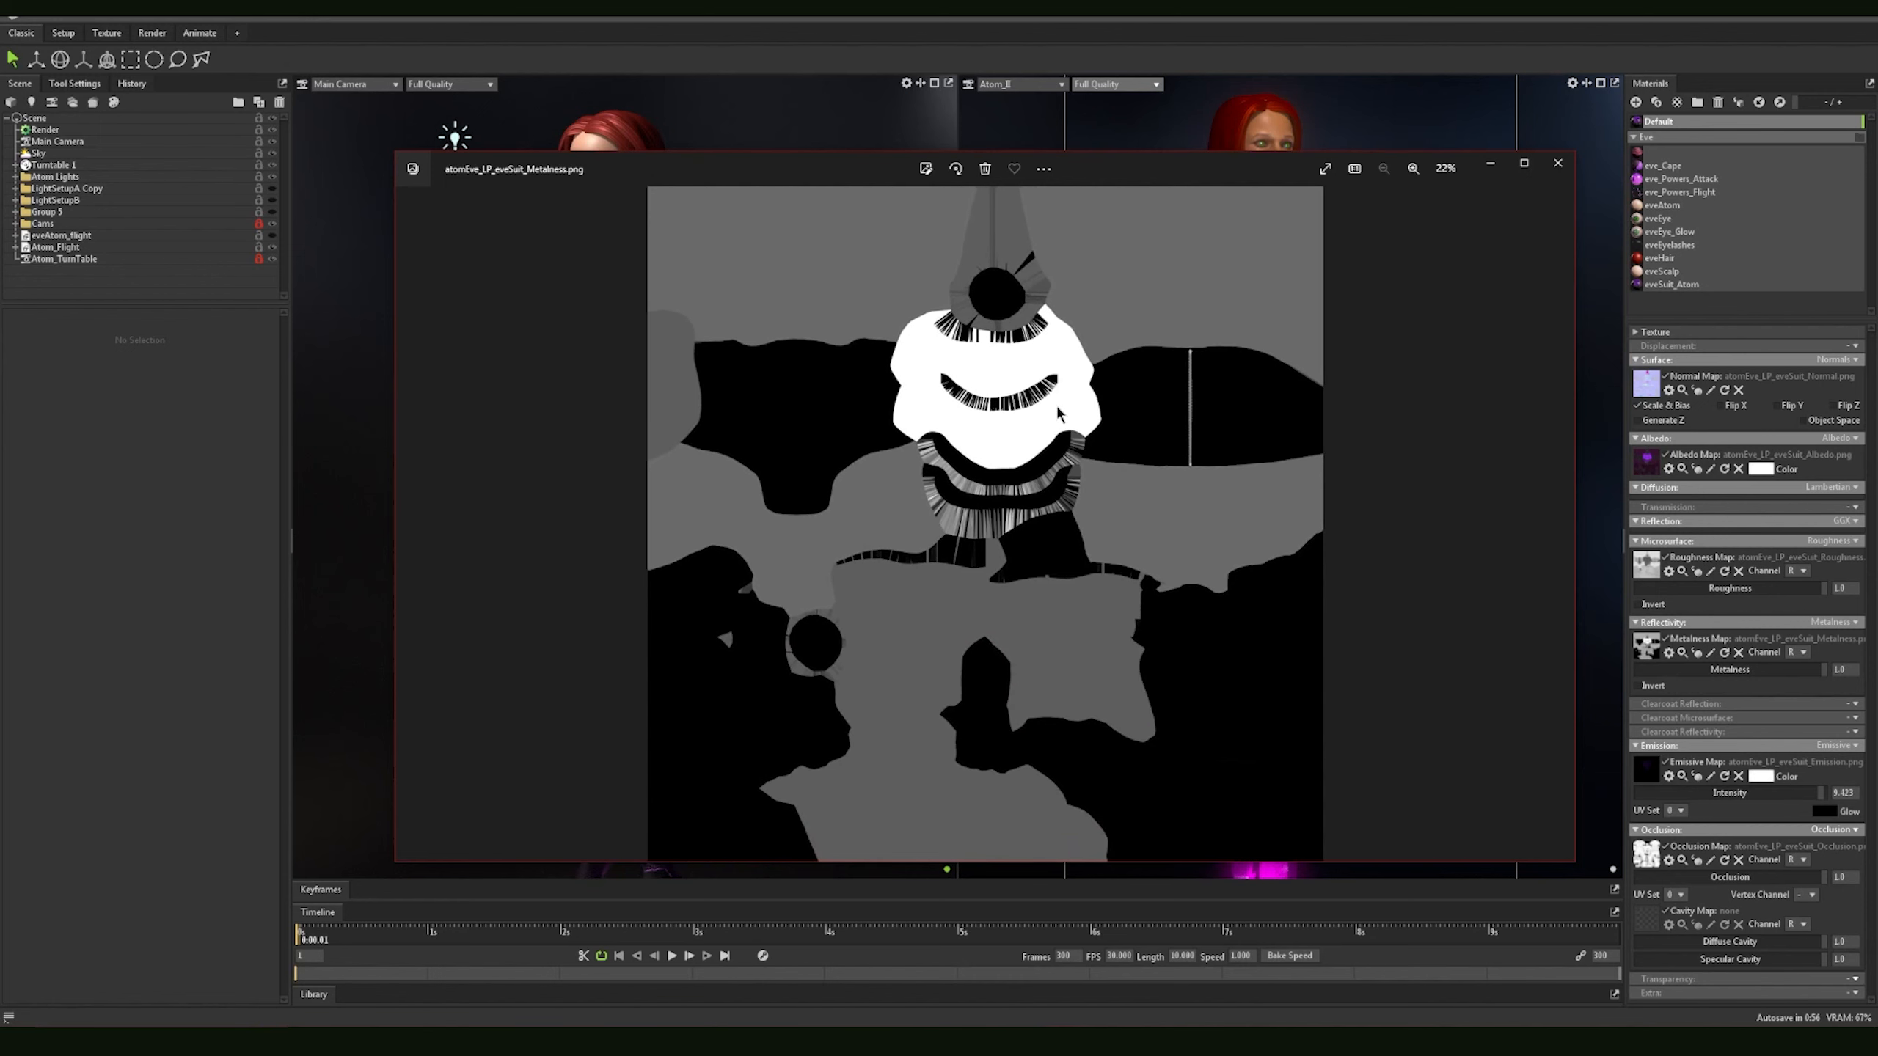
pyautogui.moveTo(1122, 174); pyautogui.dragTo(1079, 158)
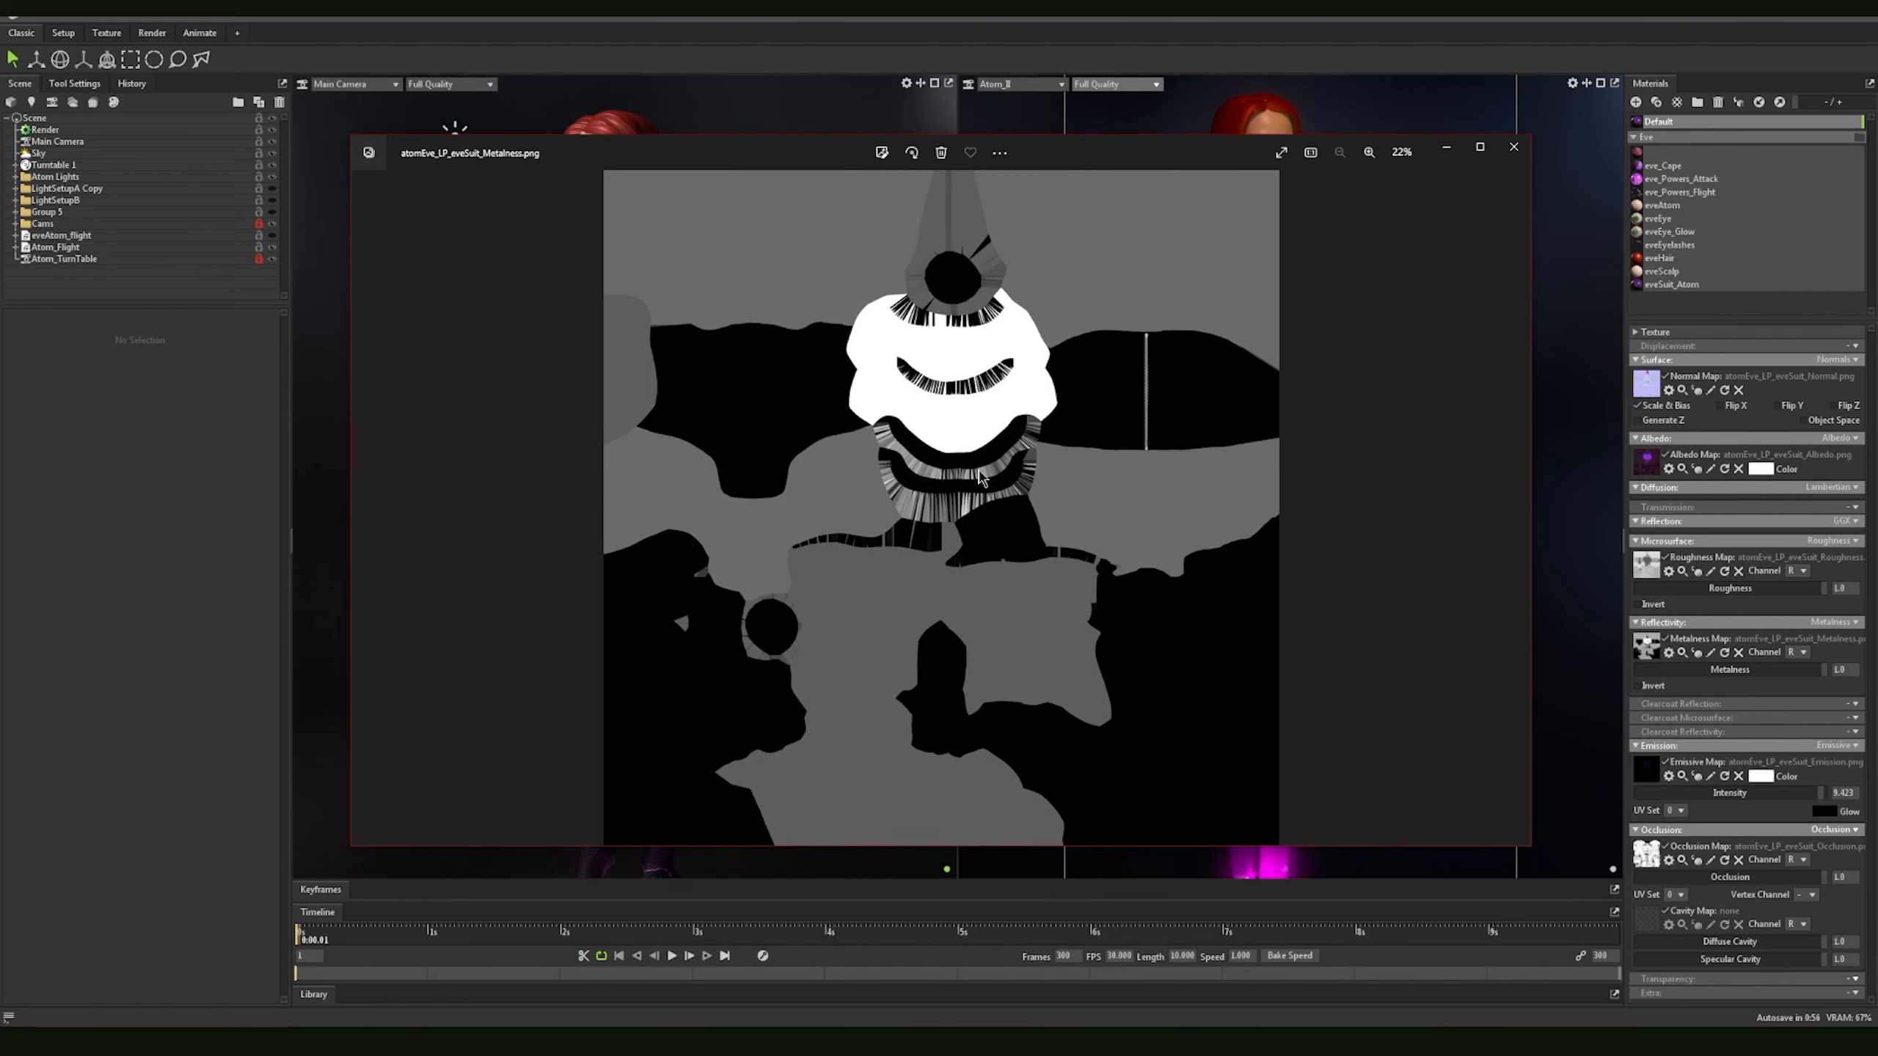
pyautogui.click(1513, 147)
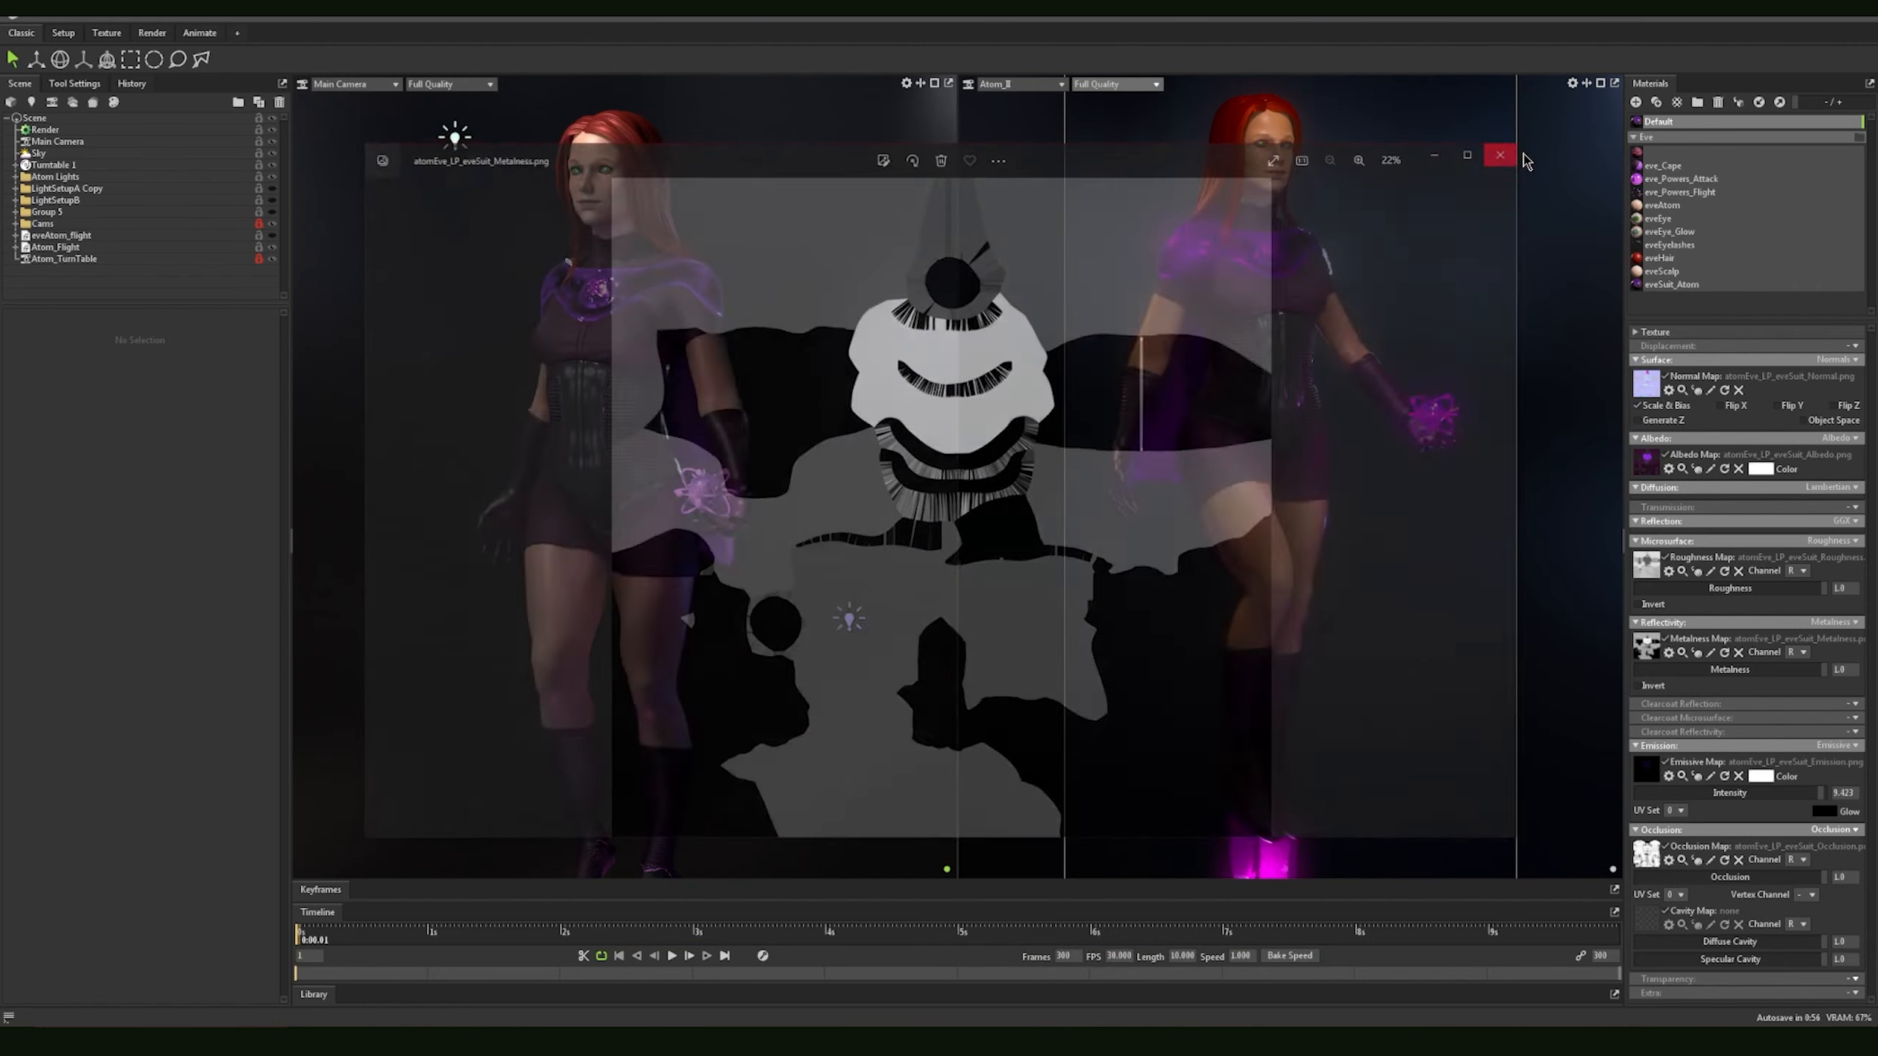
pyautogui.moveTo(1876, 244); pyautogui.dragTo(1691, 225)
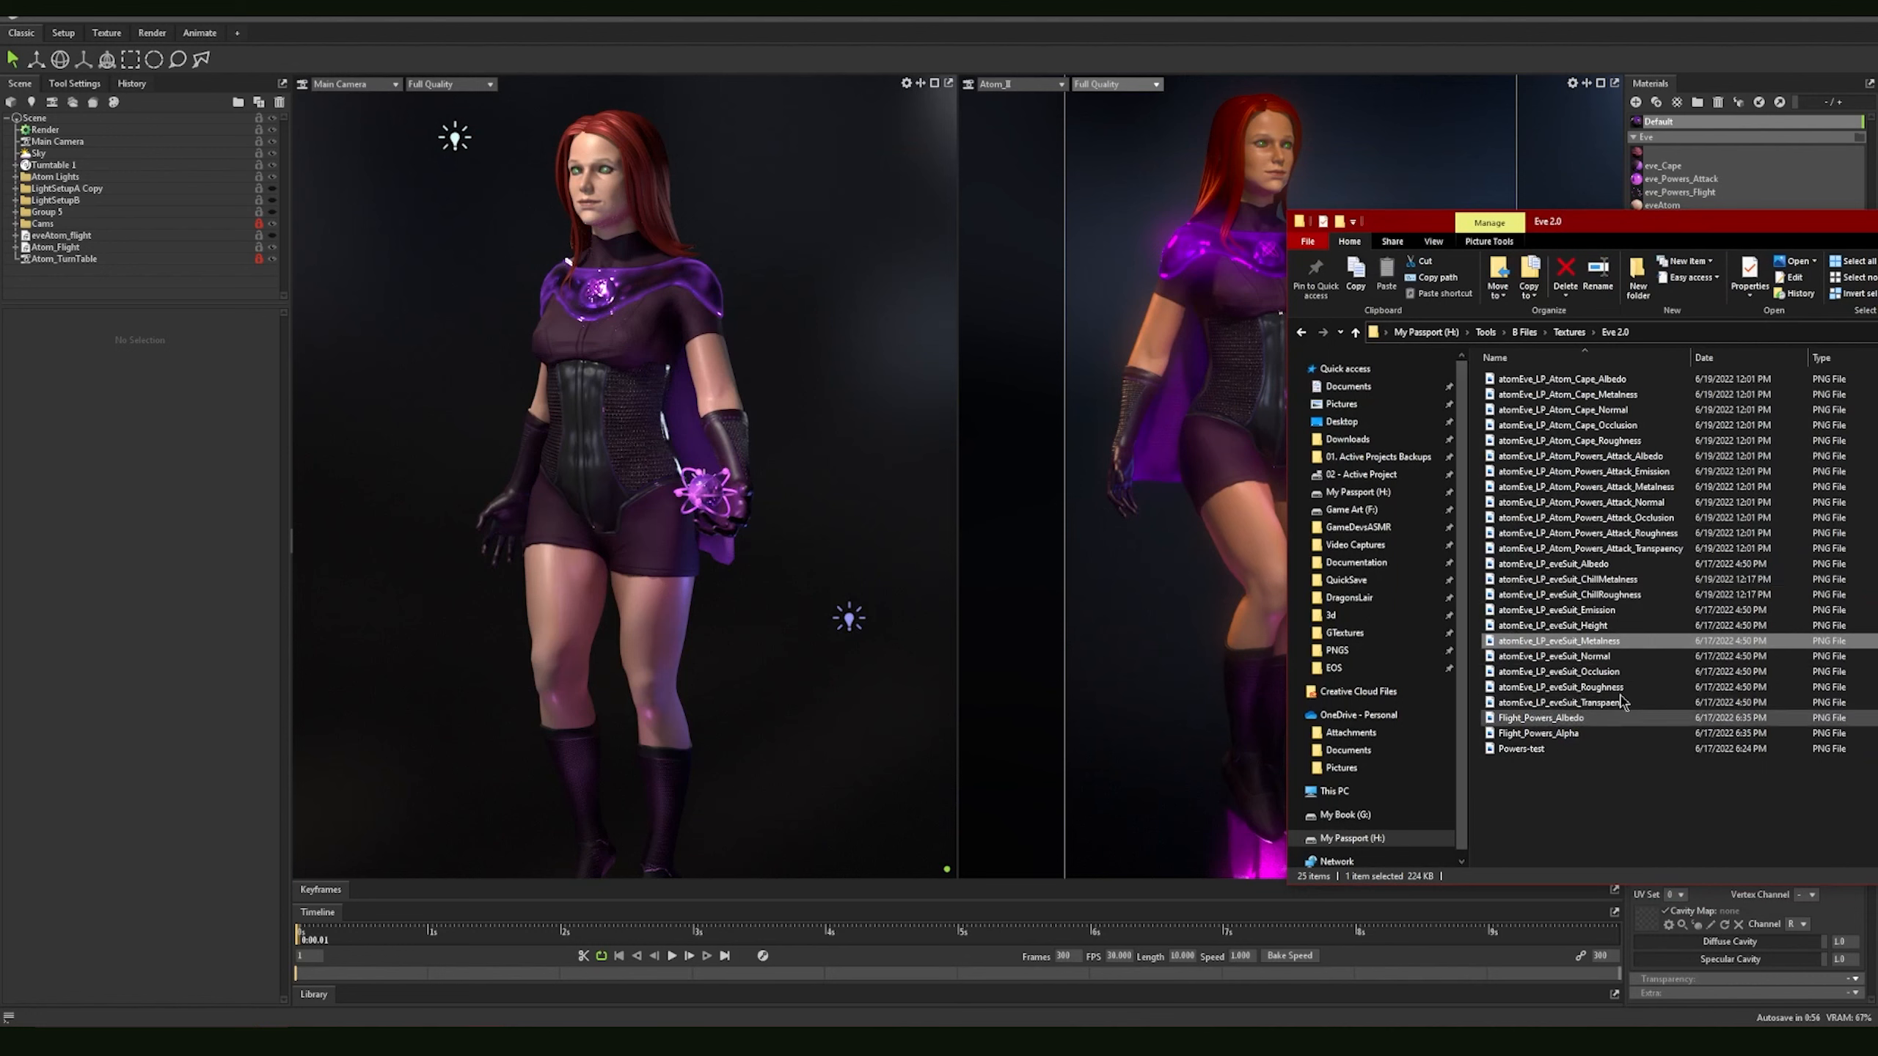
pyautogui.moveTo(1663, 222); pyautogui.dragTo(1877, 278)
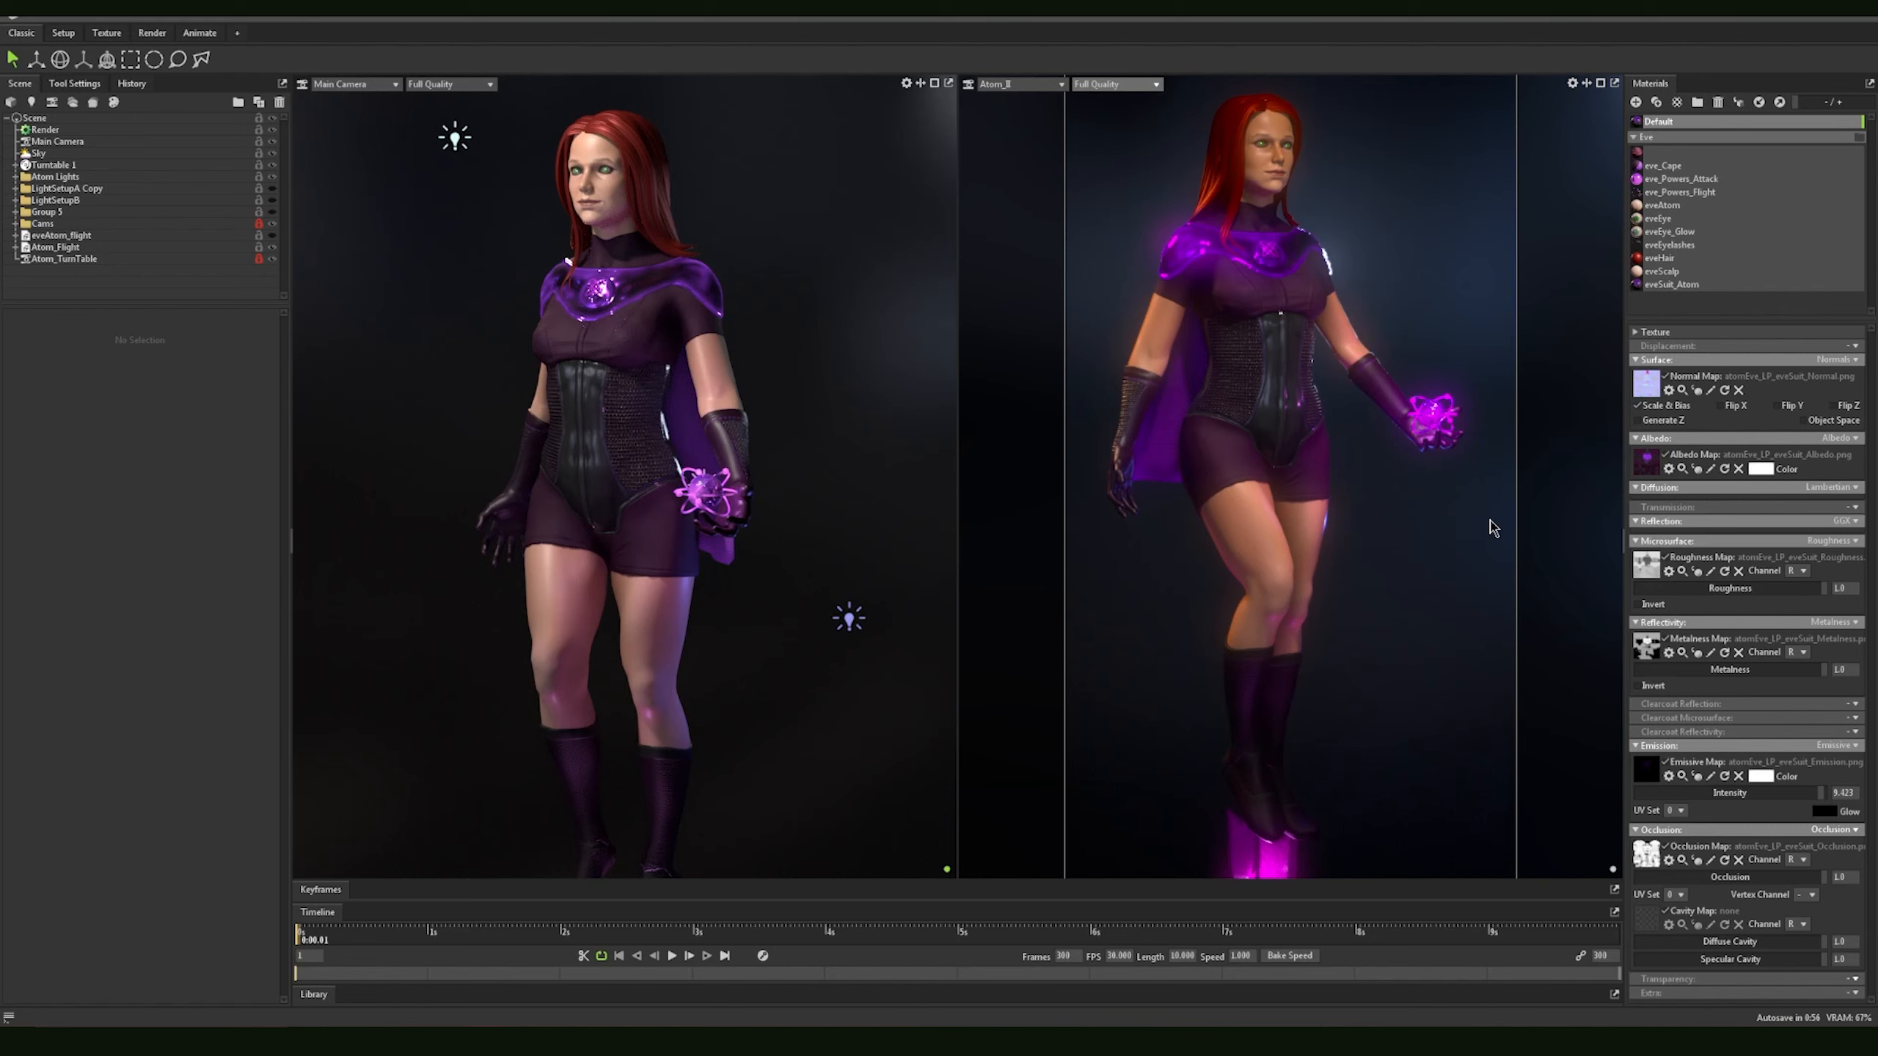
# Step: Show the scene's Render settings and enlarge the Atom_B camera view to fill the viewport area
pyautogui.click(45, 129)
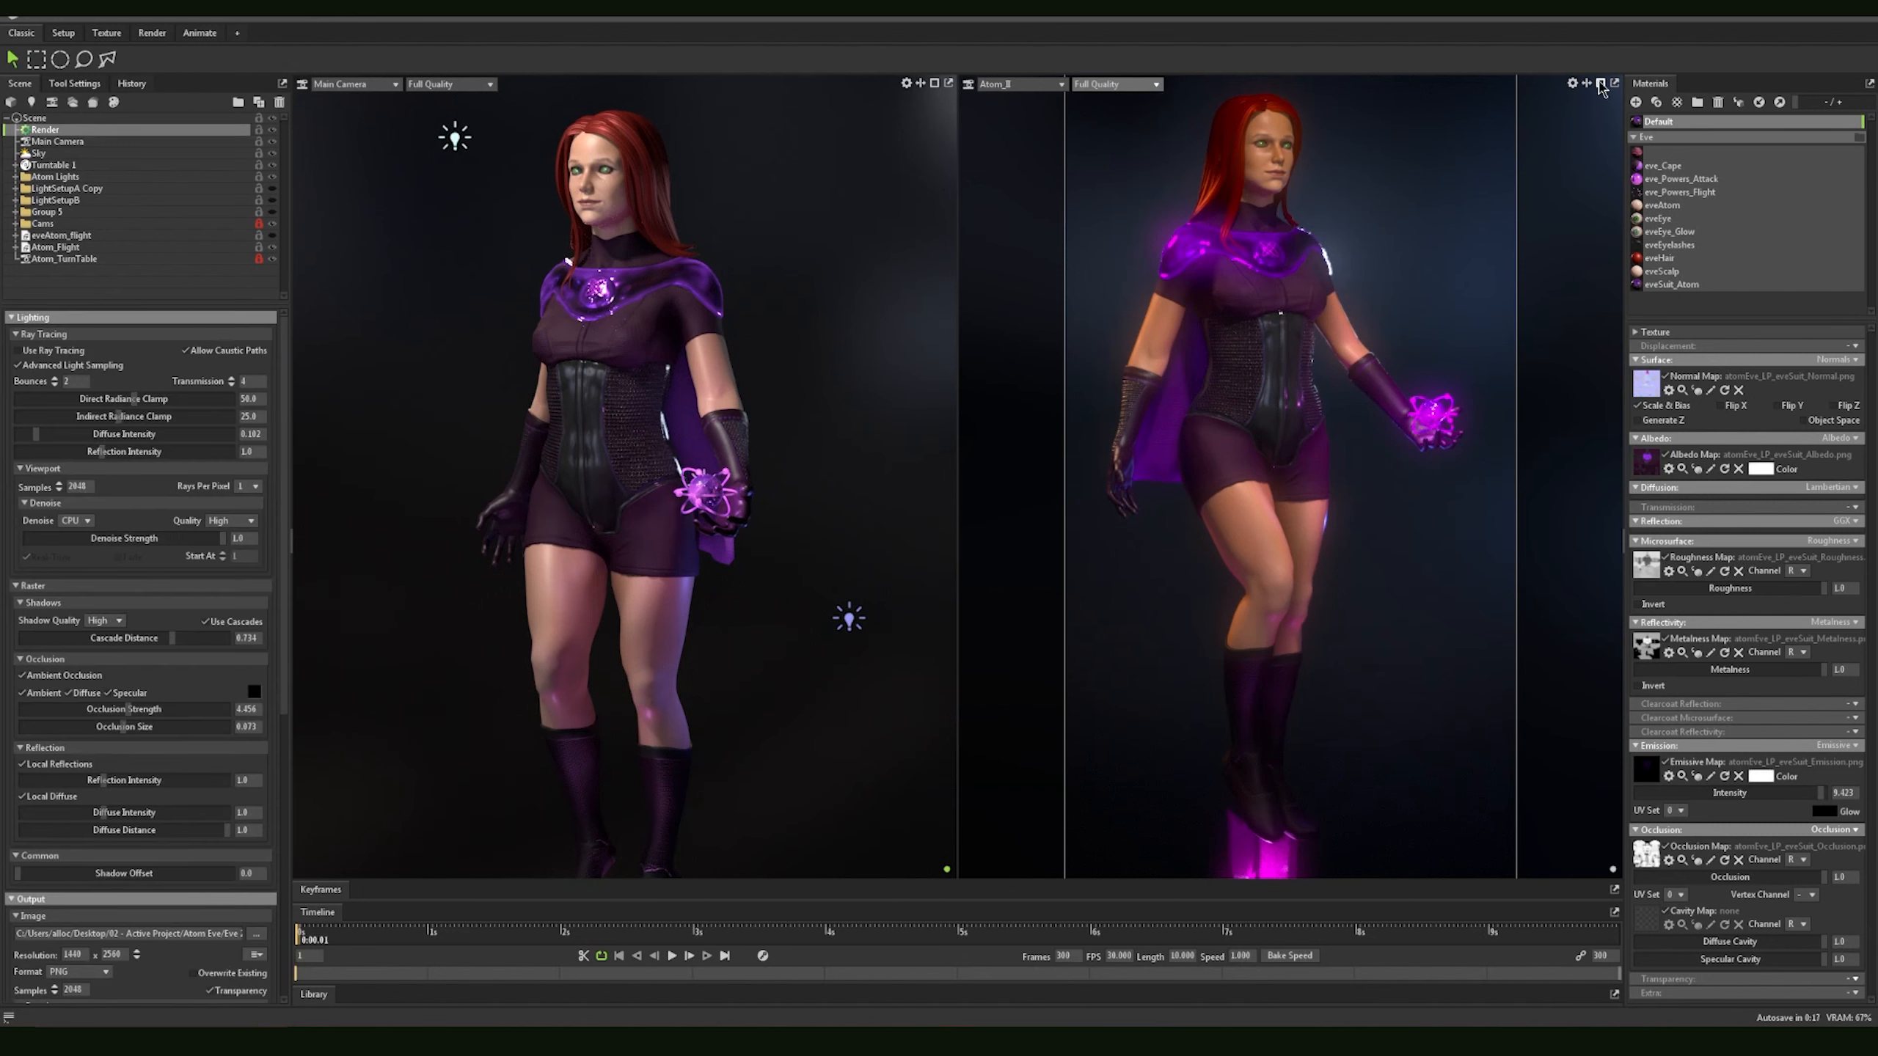
pyautogui.click(1600, 84)
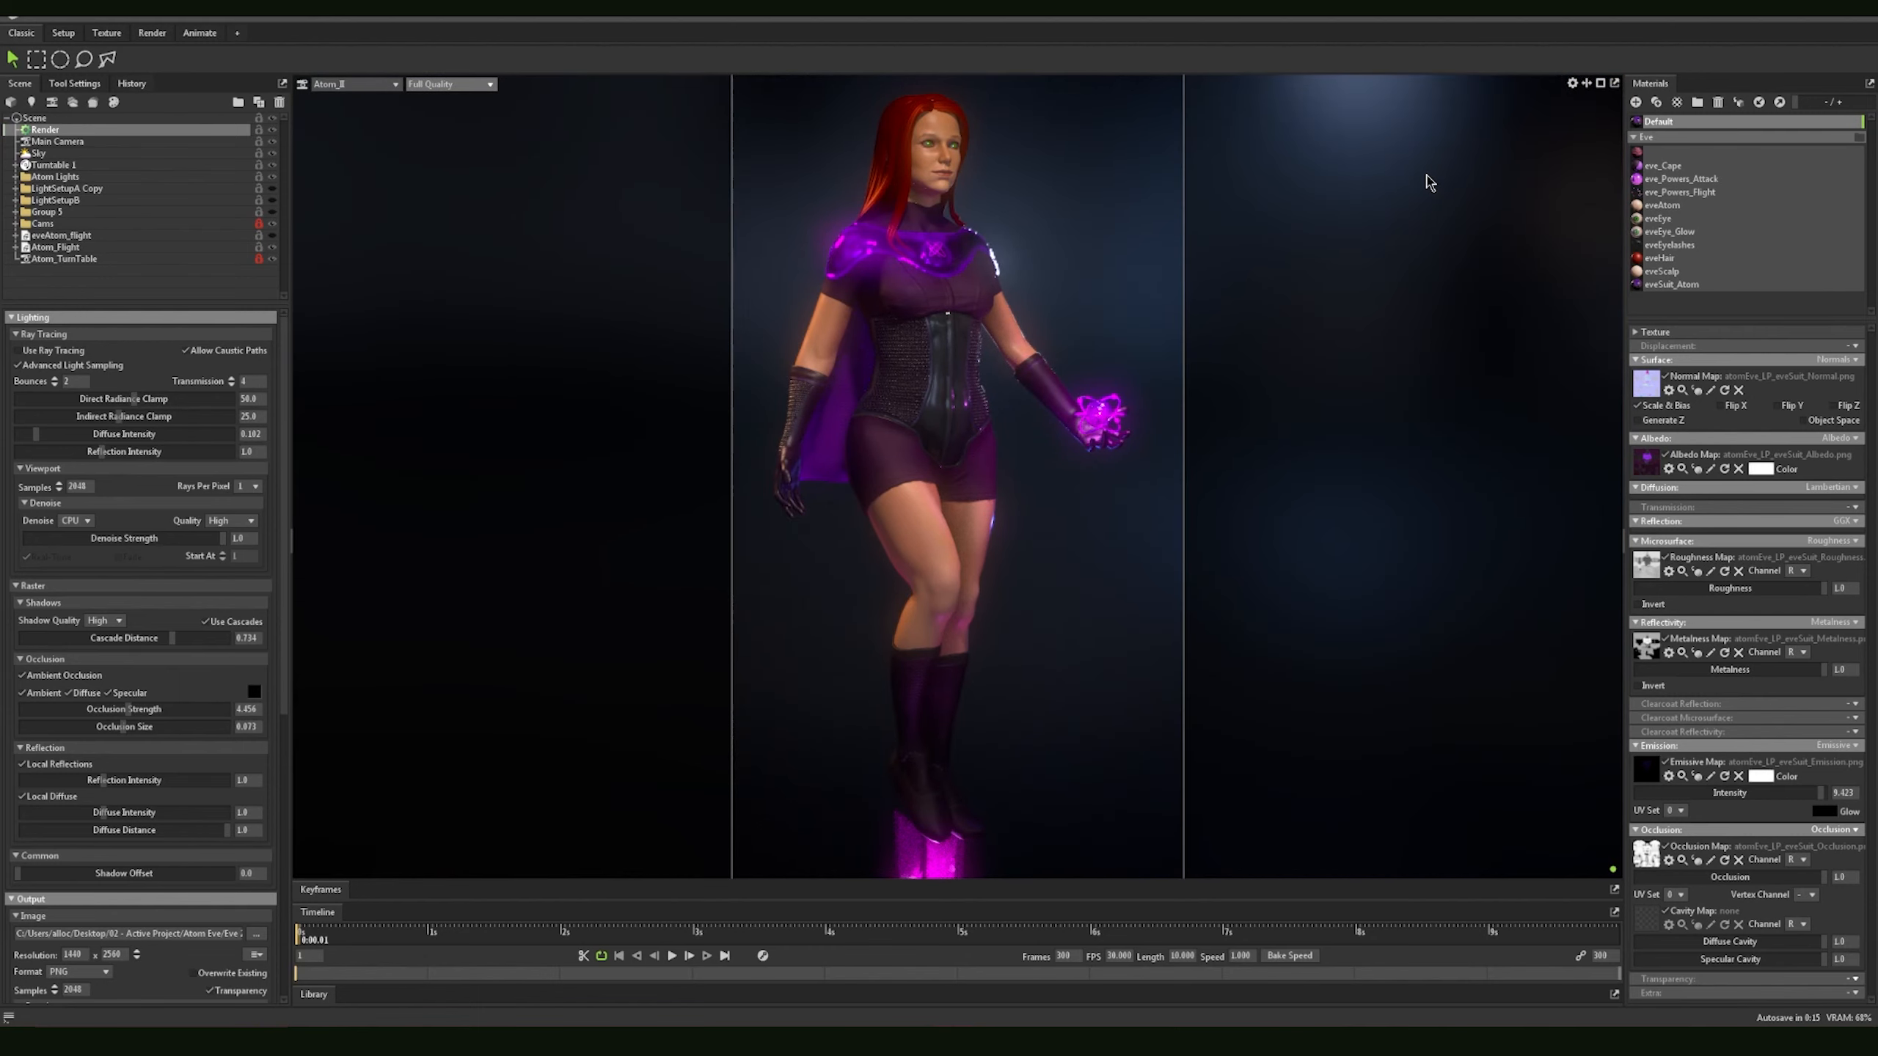
# Step: Toggle ray tracing on and off repeatedly to compare the lighting on the character, leaving it off
pyautogui.click(23, 352)
pyautogui.click(20, 349)
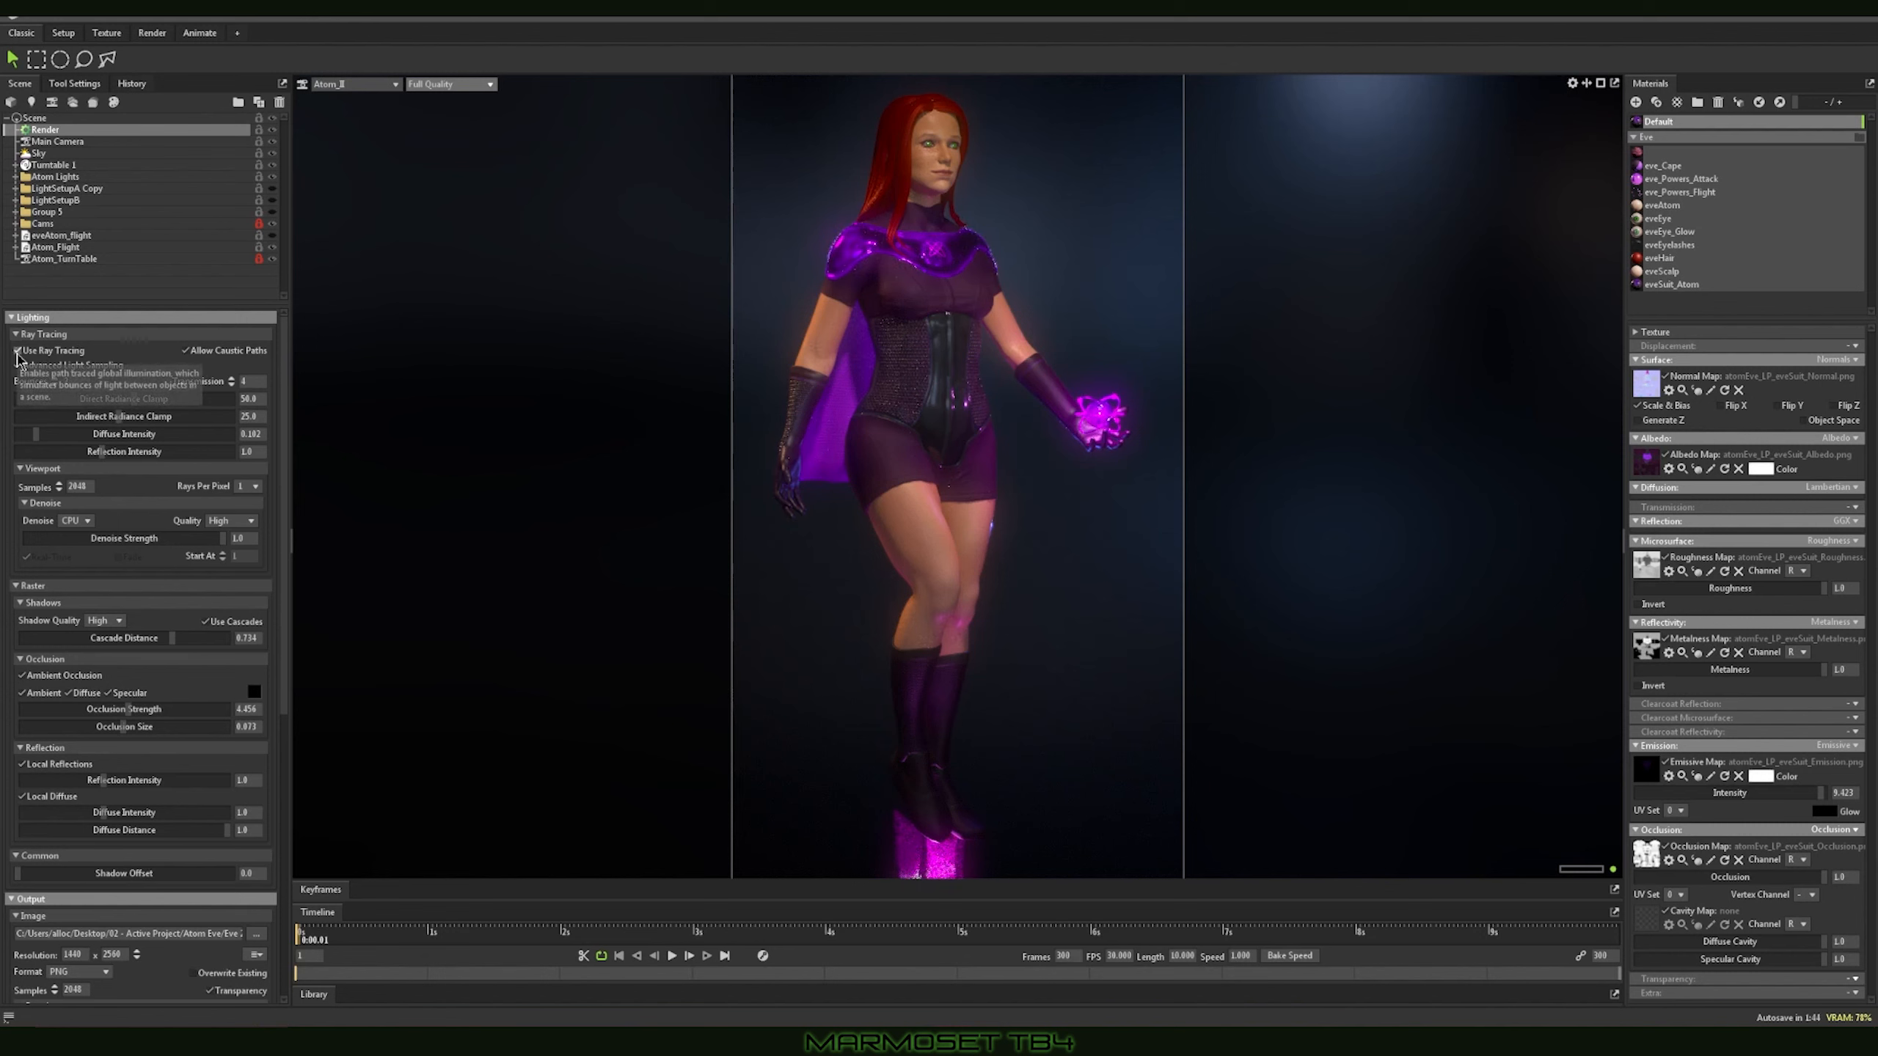
pyautogui.click(17, 352)
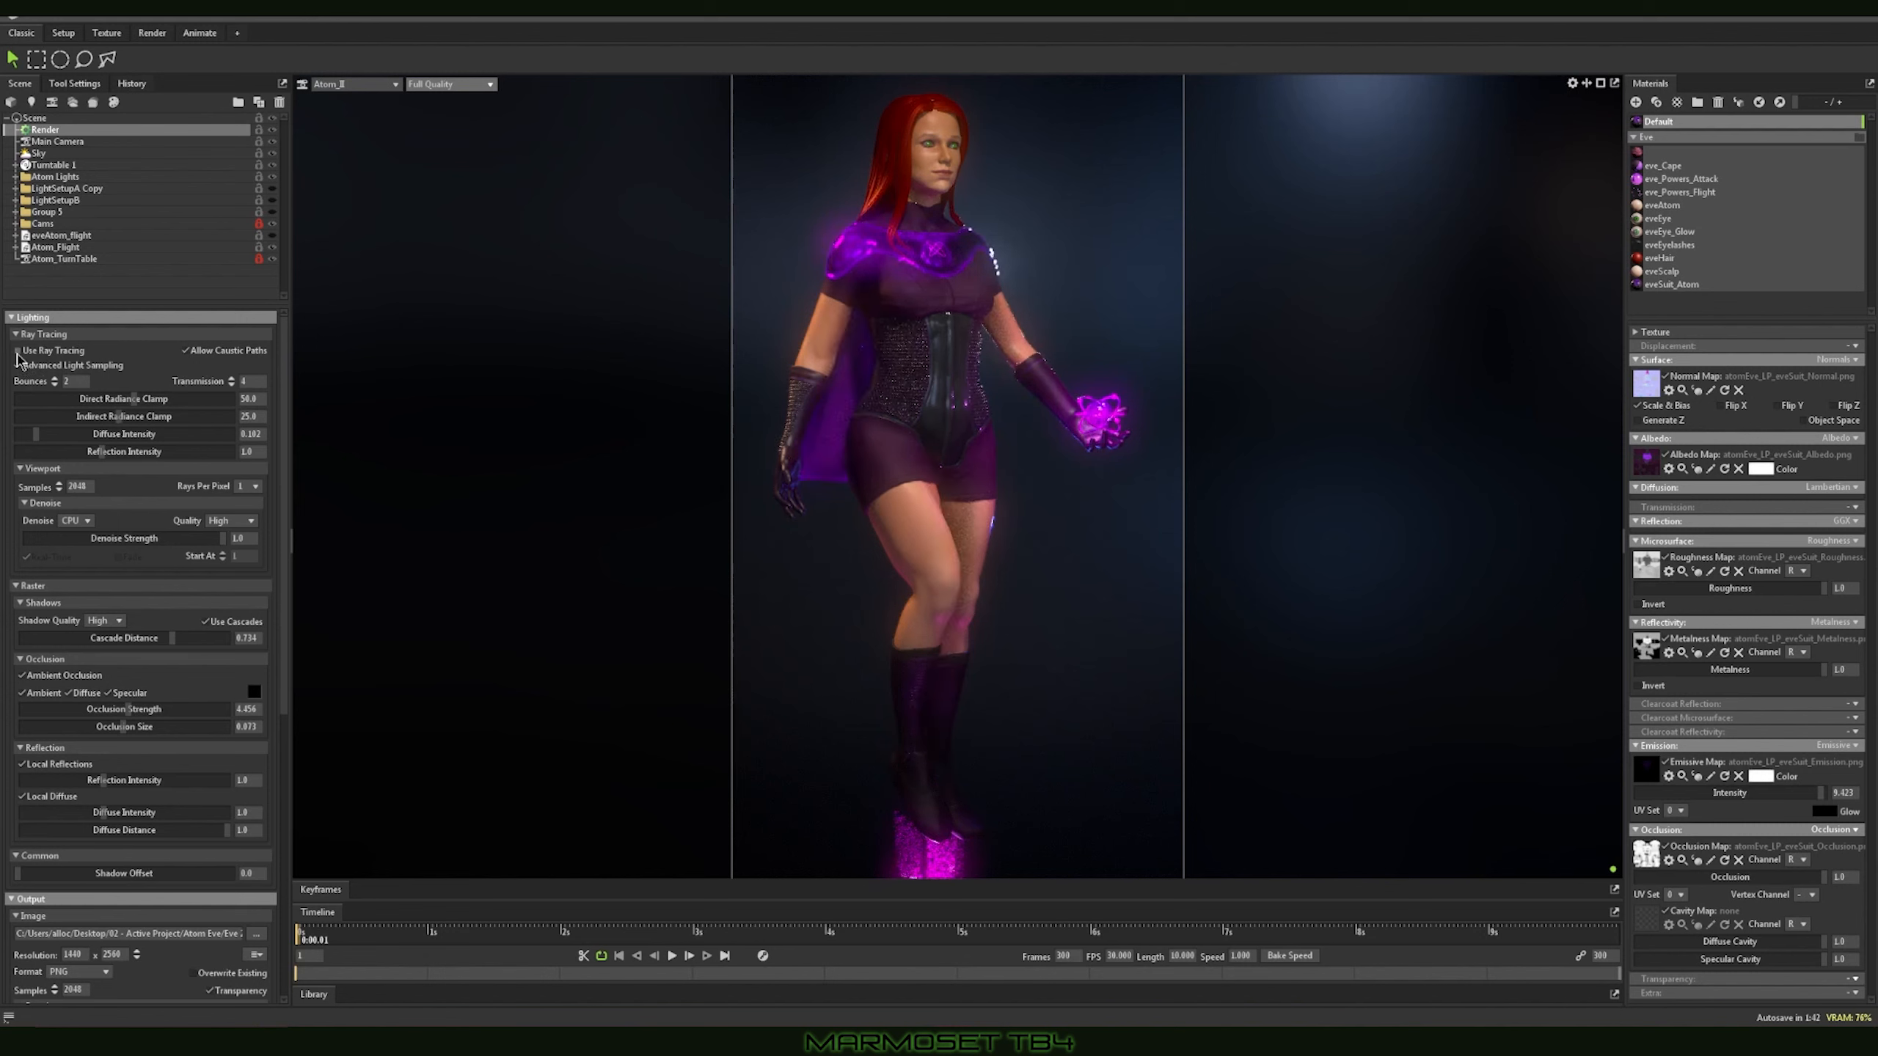
pyautogui.click(18, 352)
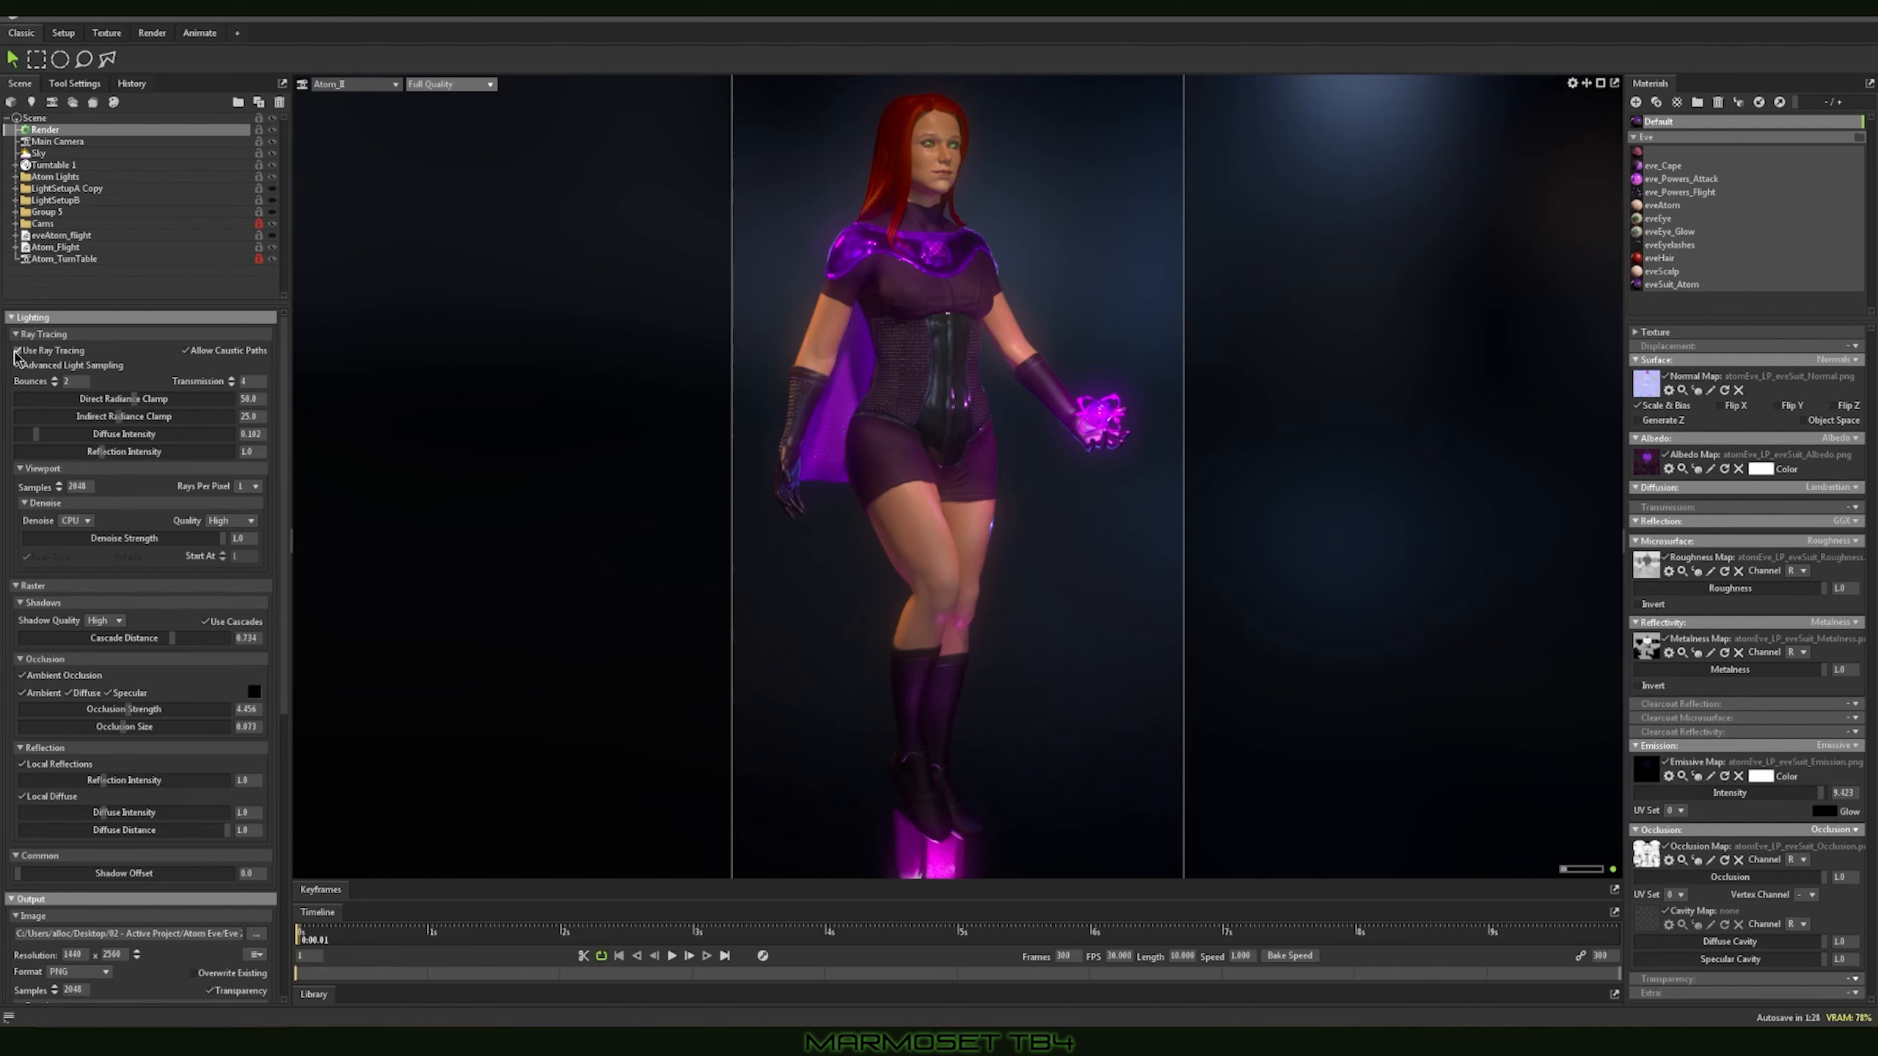
pyautogui.click(16, 363)
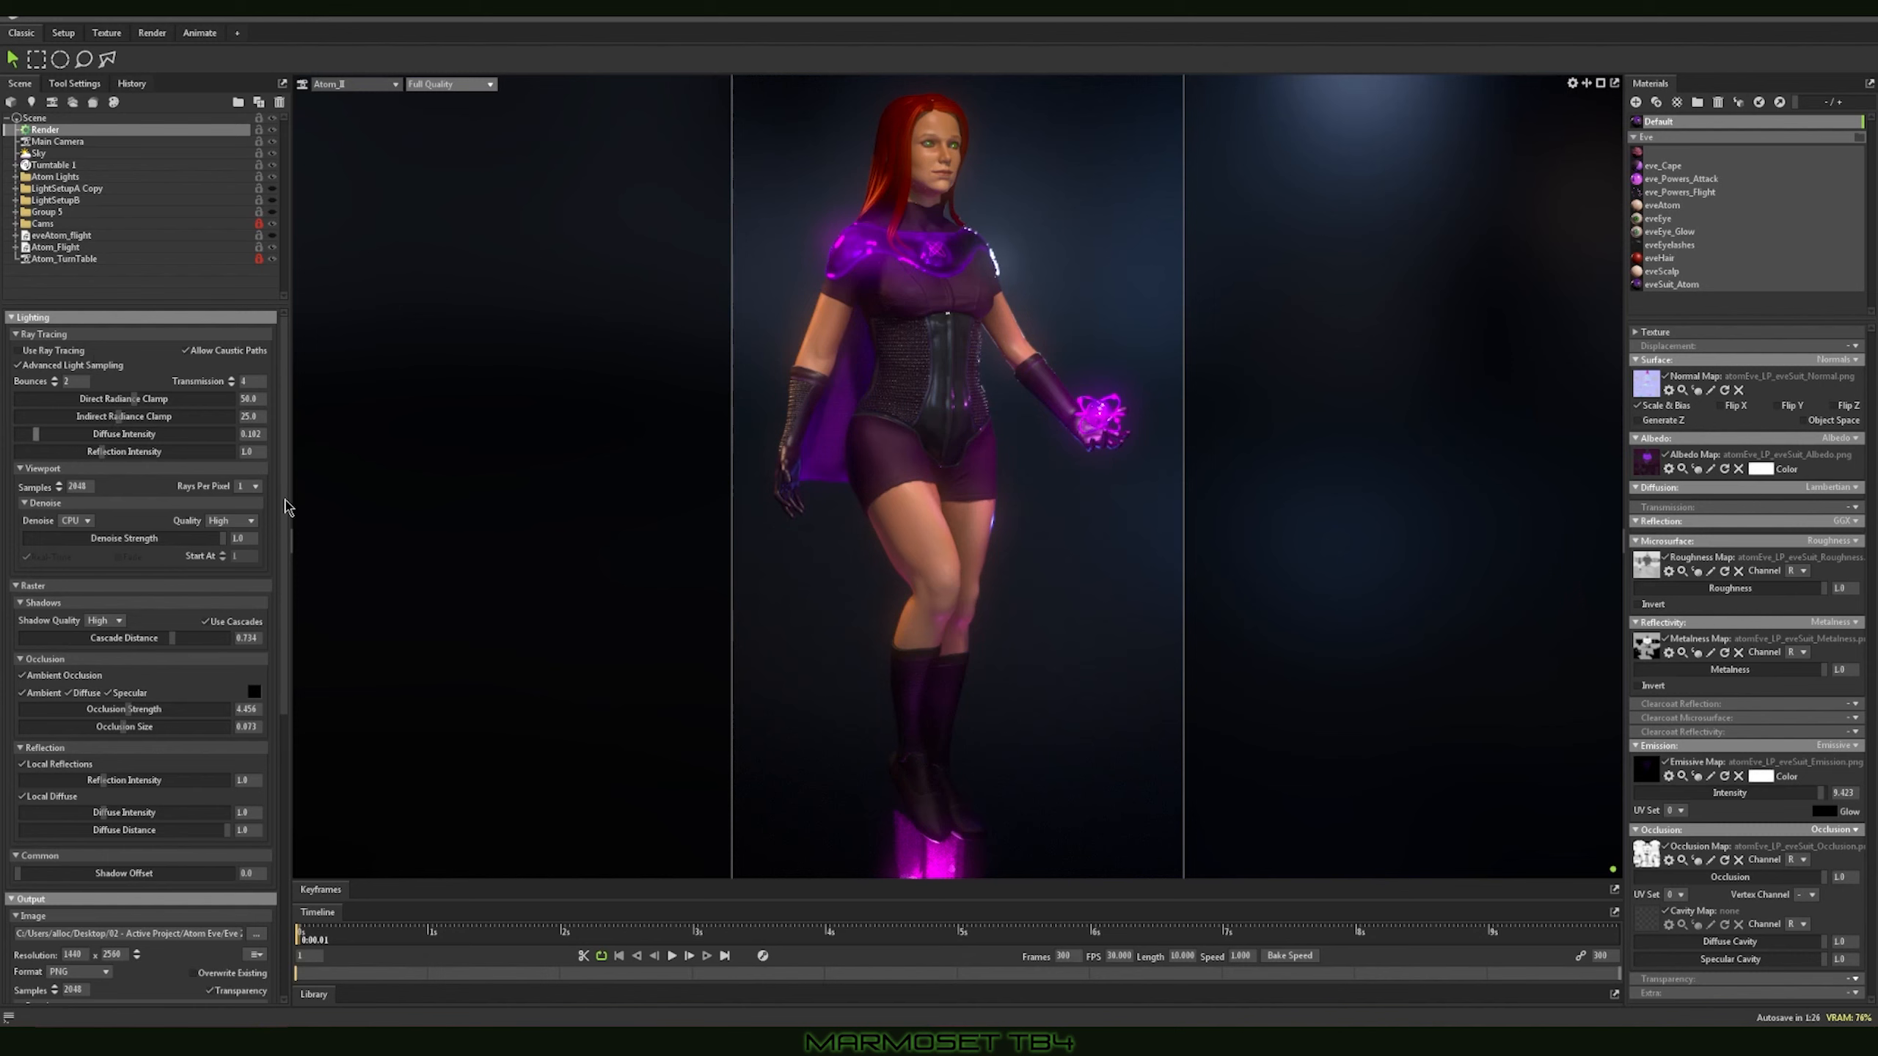
pyautogui.click(18, 354)
pyautogui.click(18, 354)
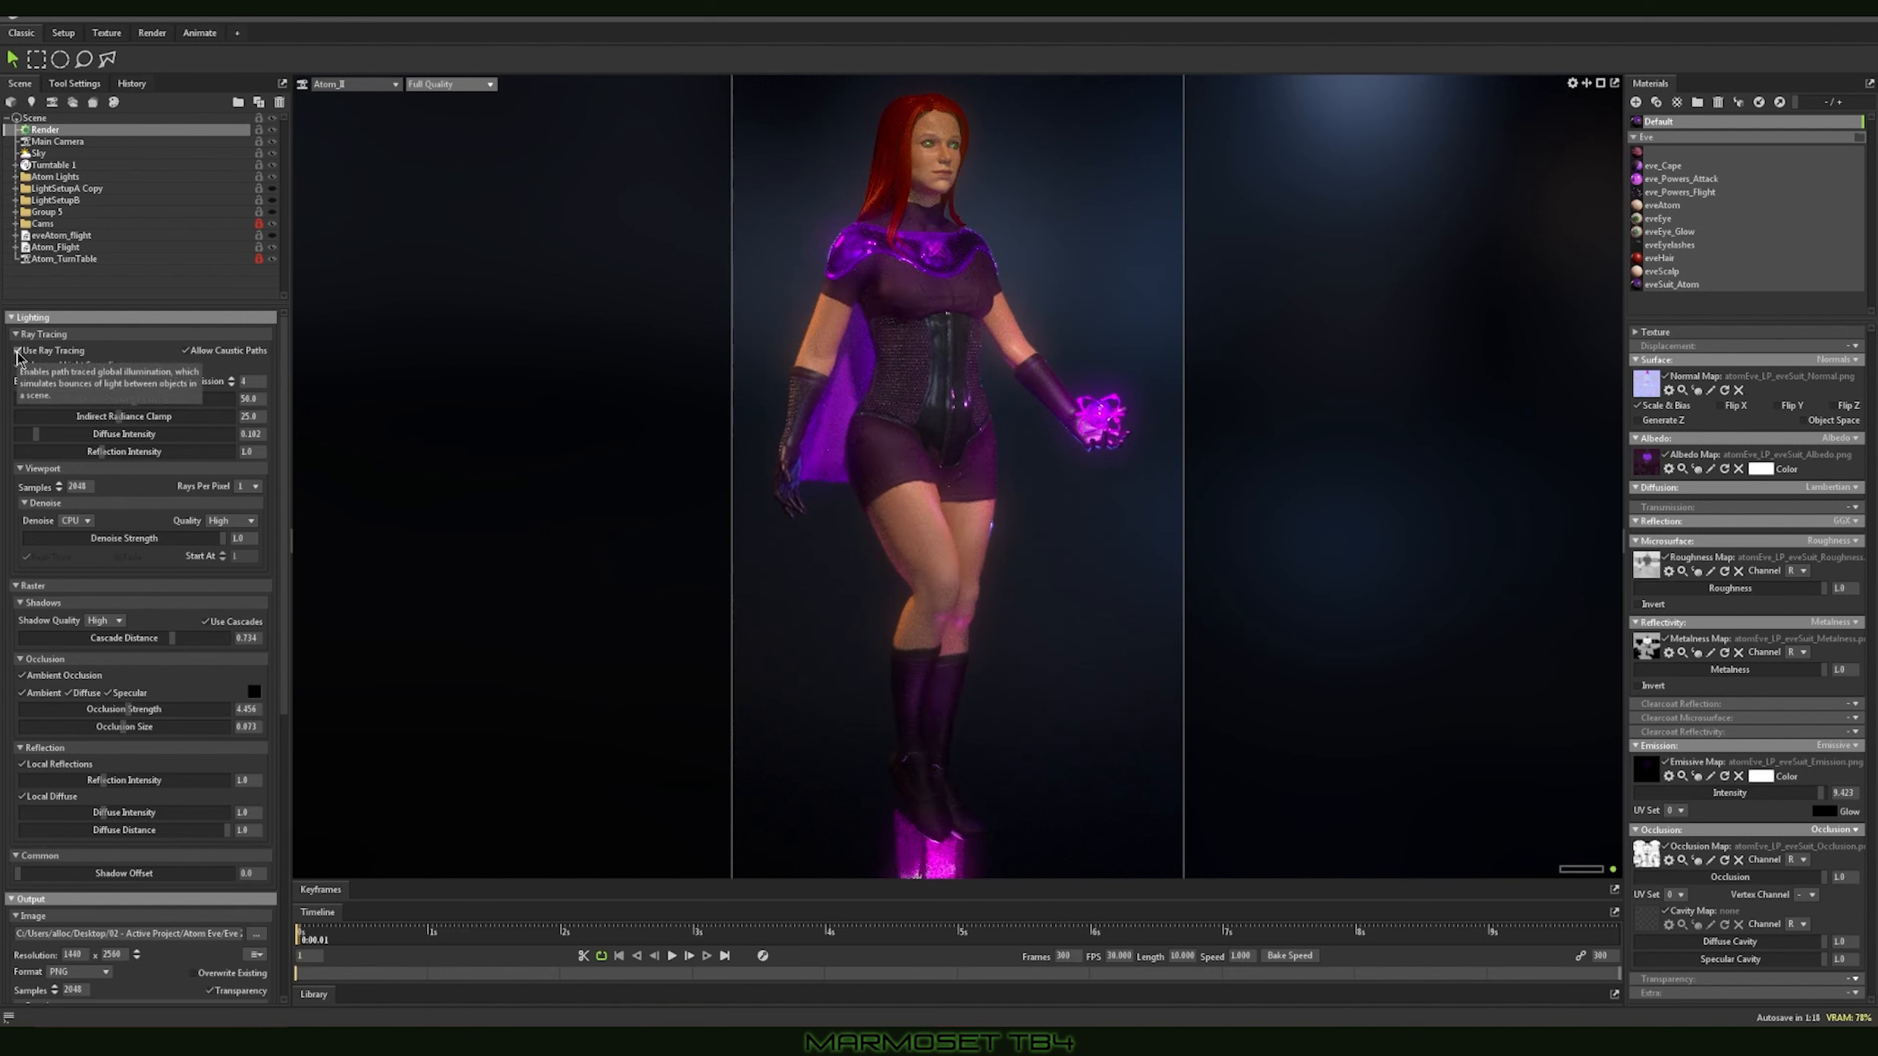
pyautogui.click(18, 352)
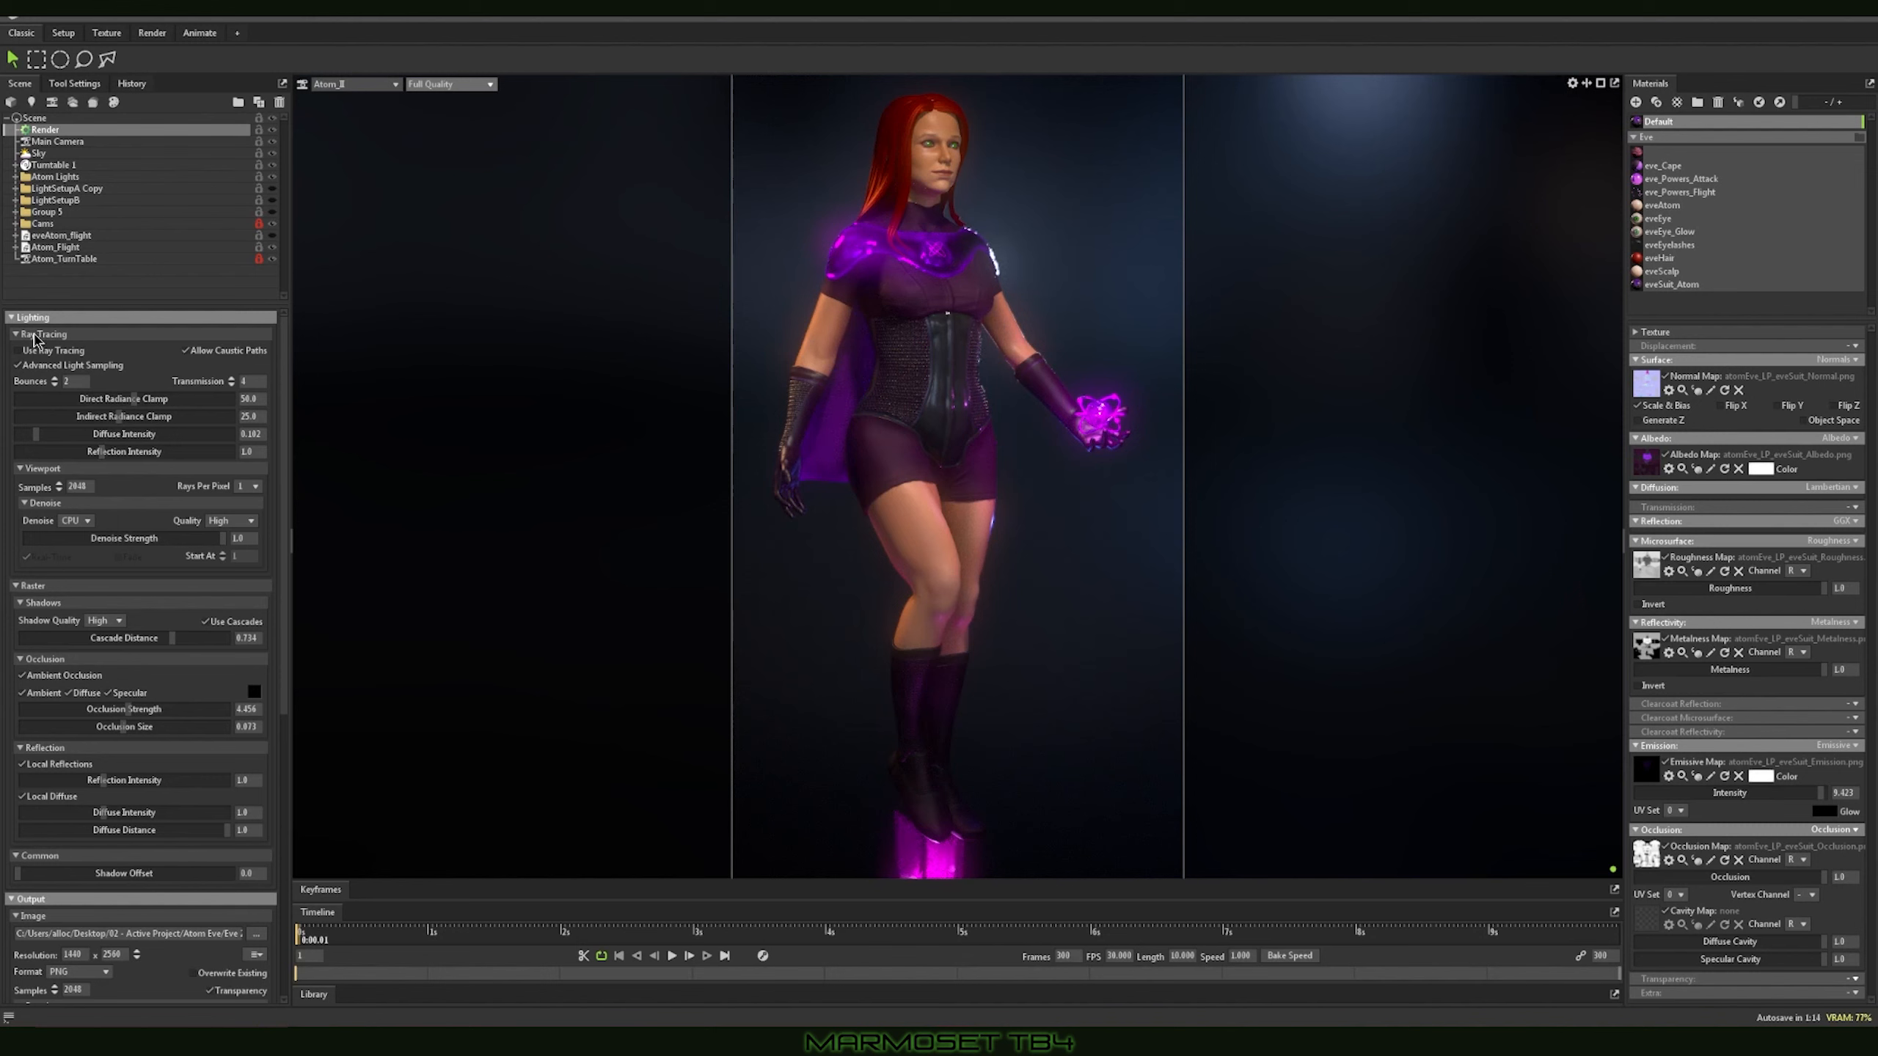
# Step: Collapse the Ray Tracing and Raster settings and open the choice of cameras to add to the render cameras
pyautogui.click(34, 334)
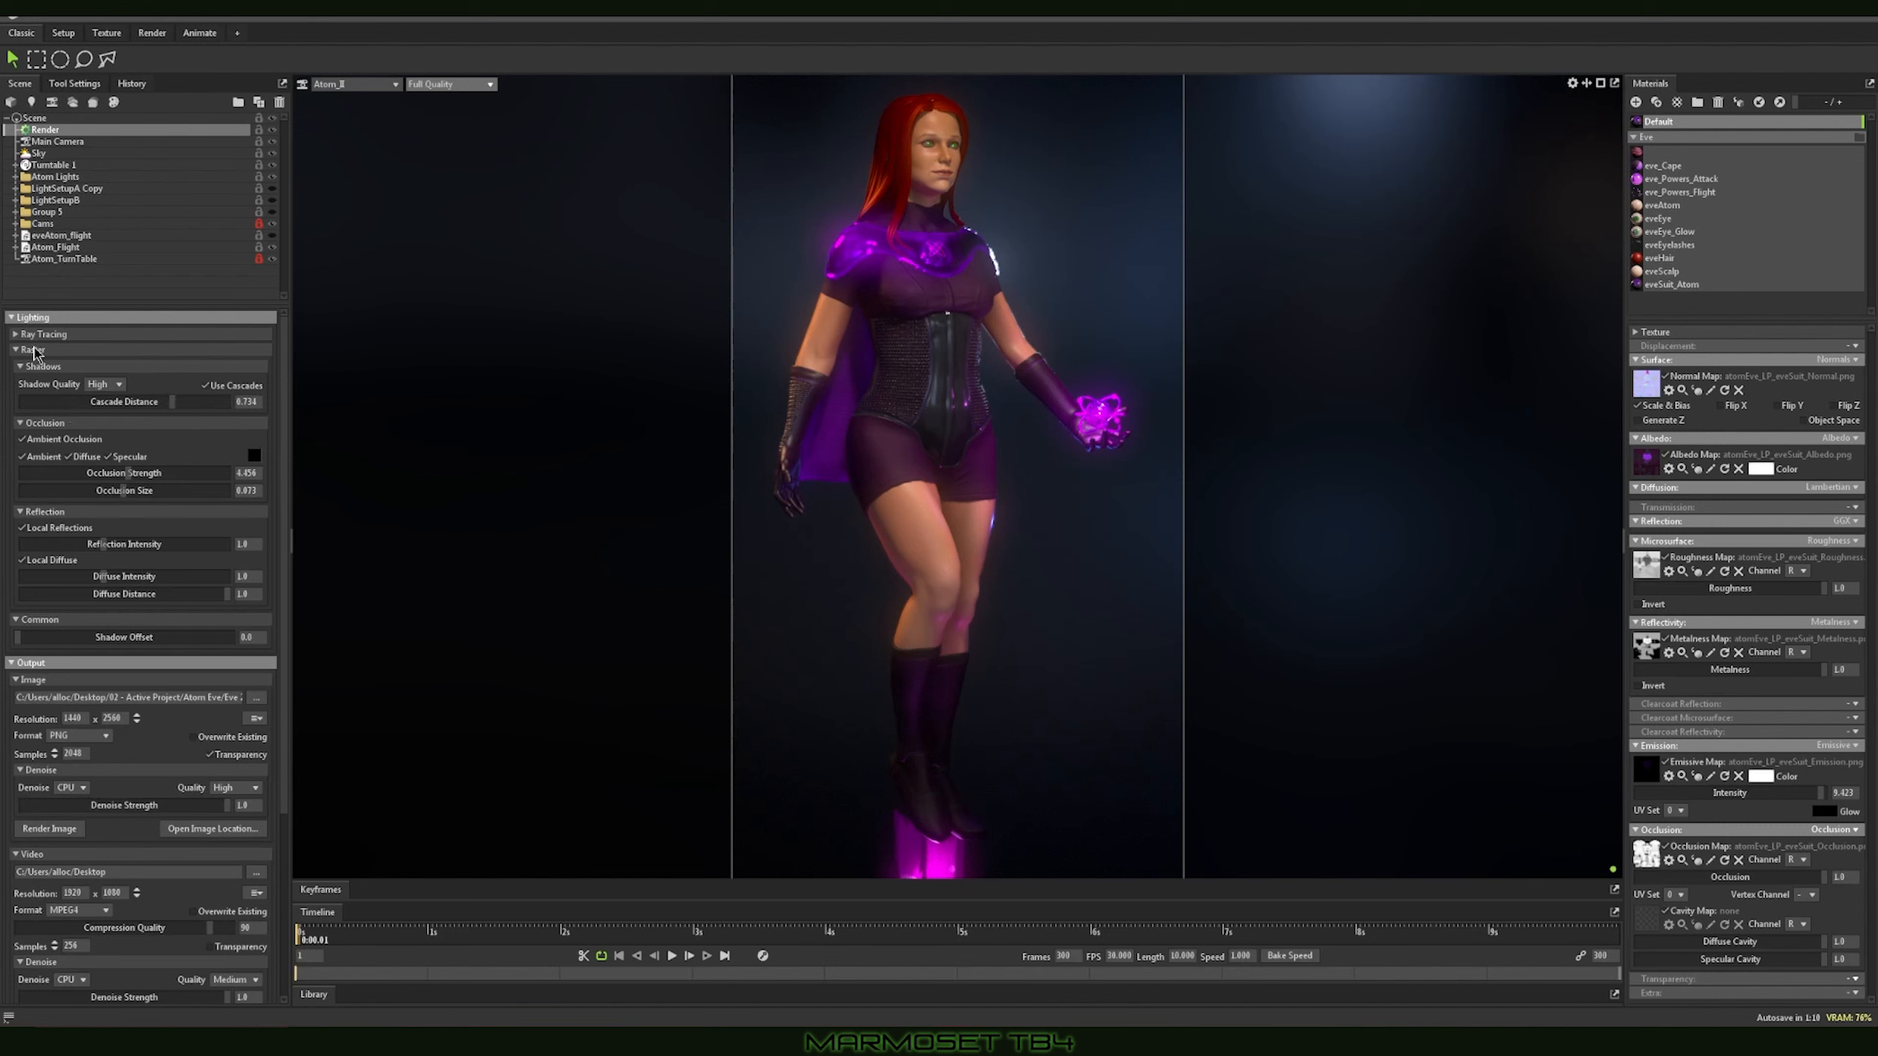
pyautogui.click(42, 352)
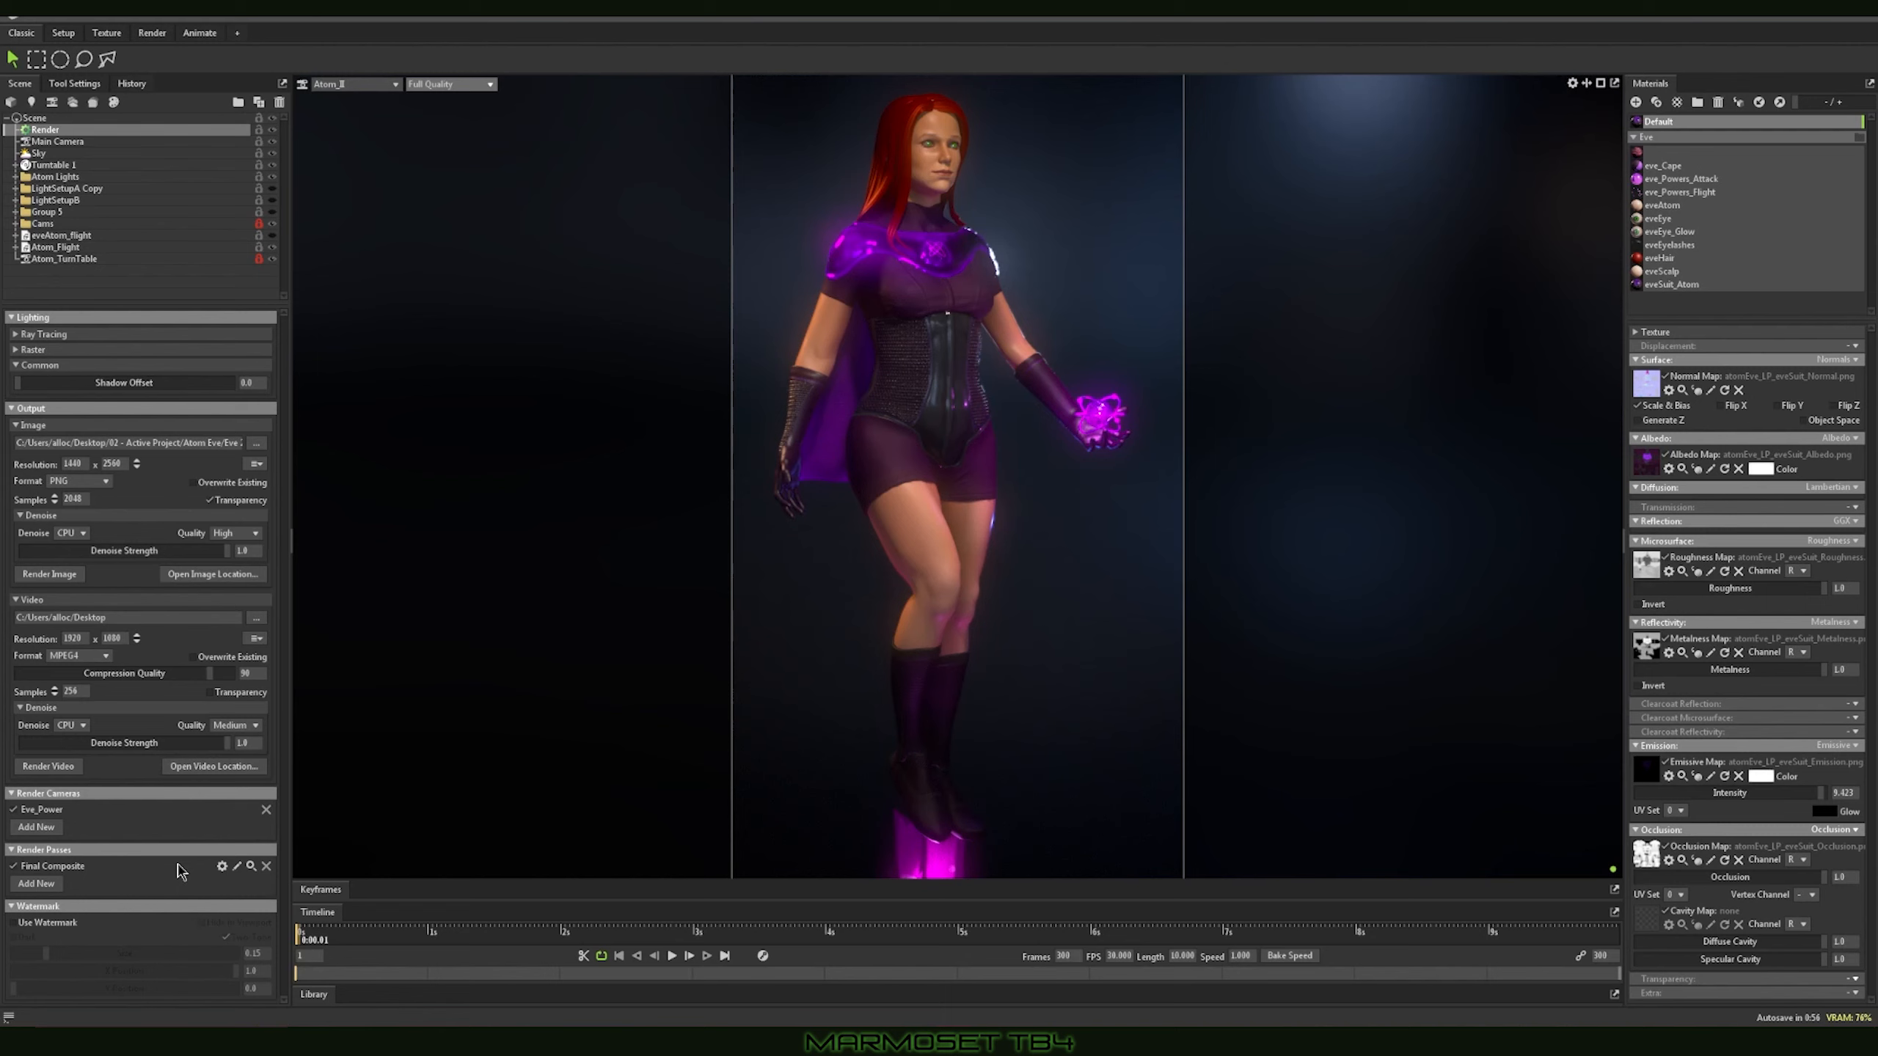
pyautogui.click(34, 827)
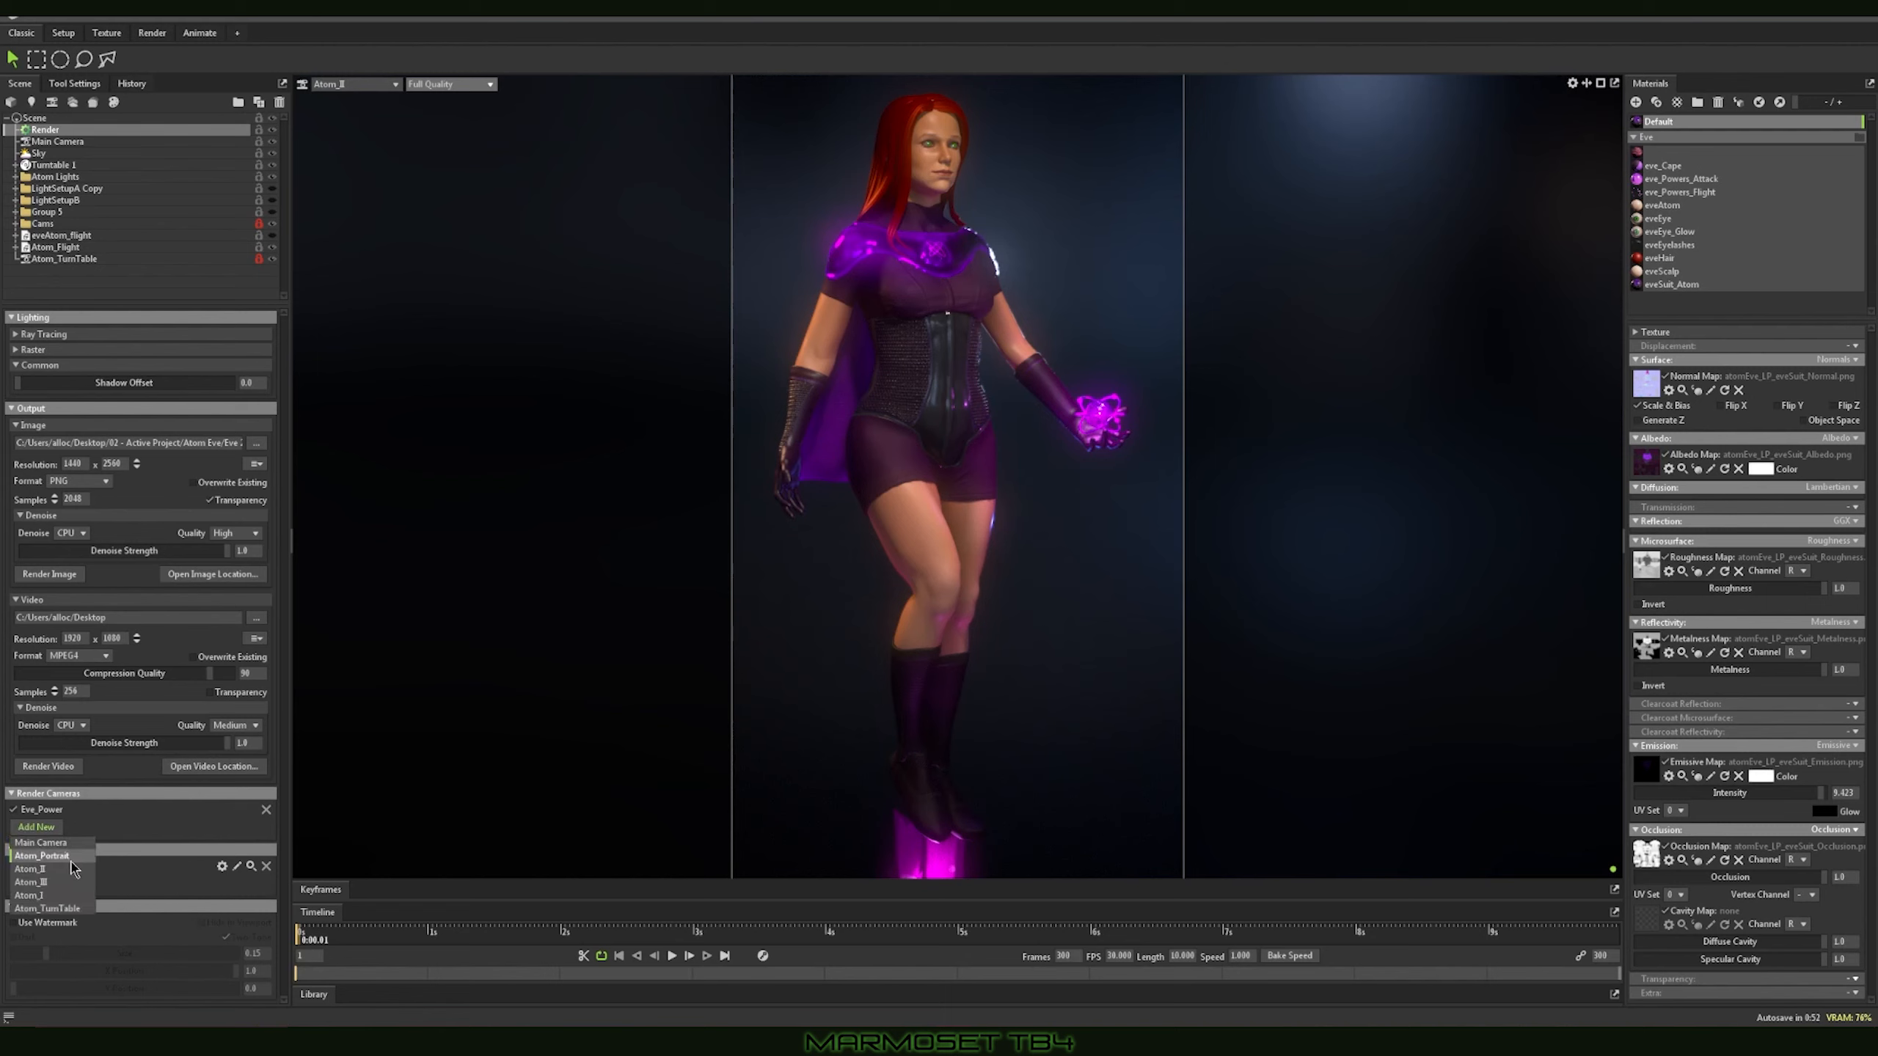